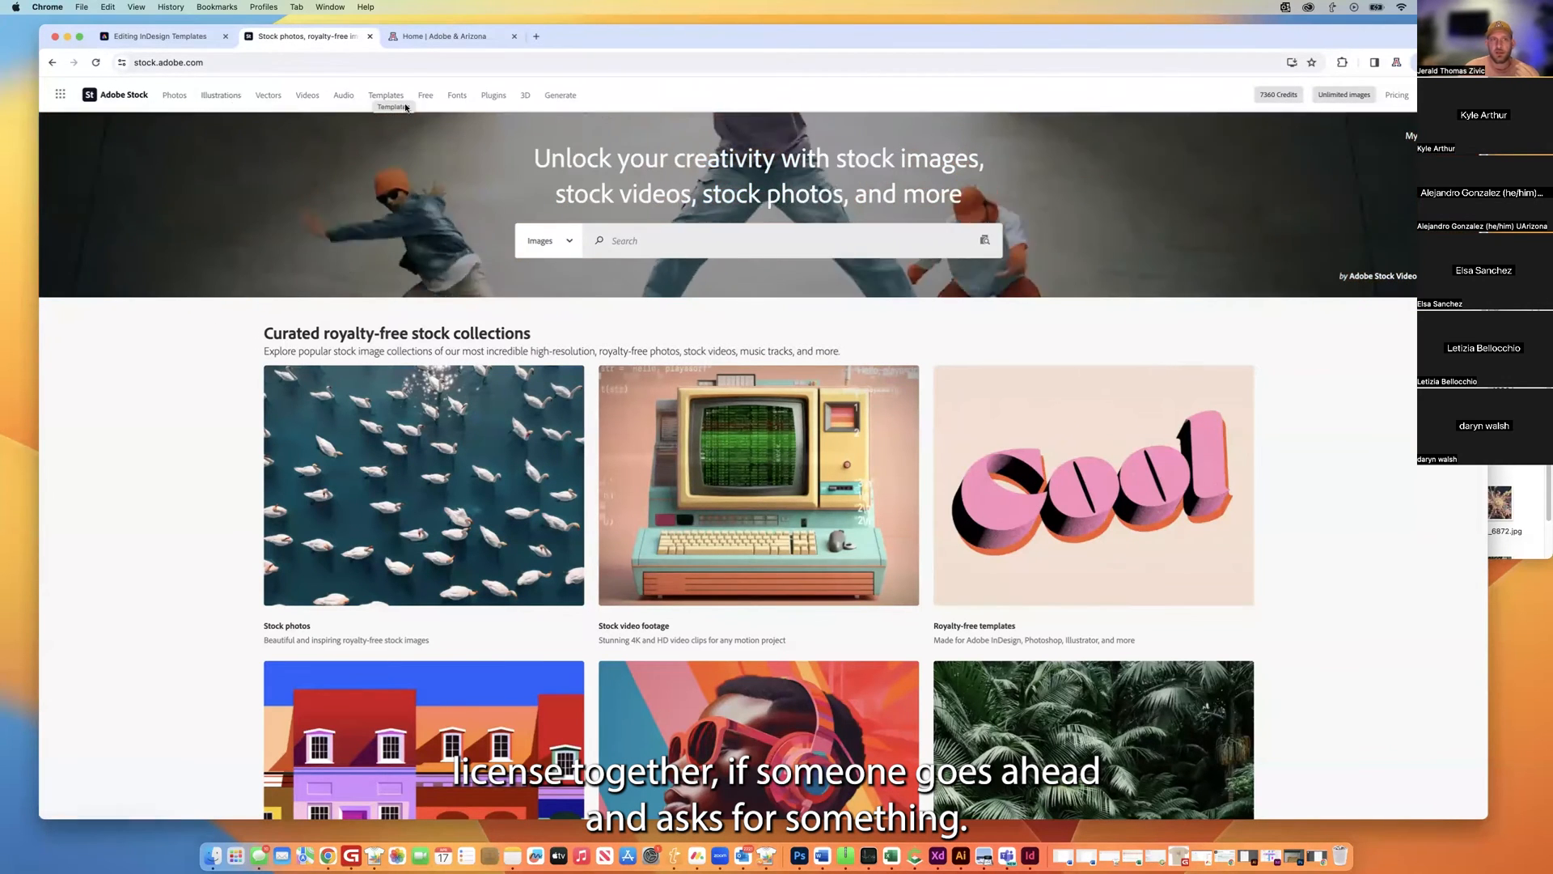
# Browse Adobe Stock's audio page, looking through the genre collections, mood collections and partner music libraries.
pyautogui.click(343, 95)
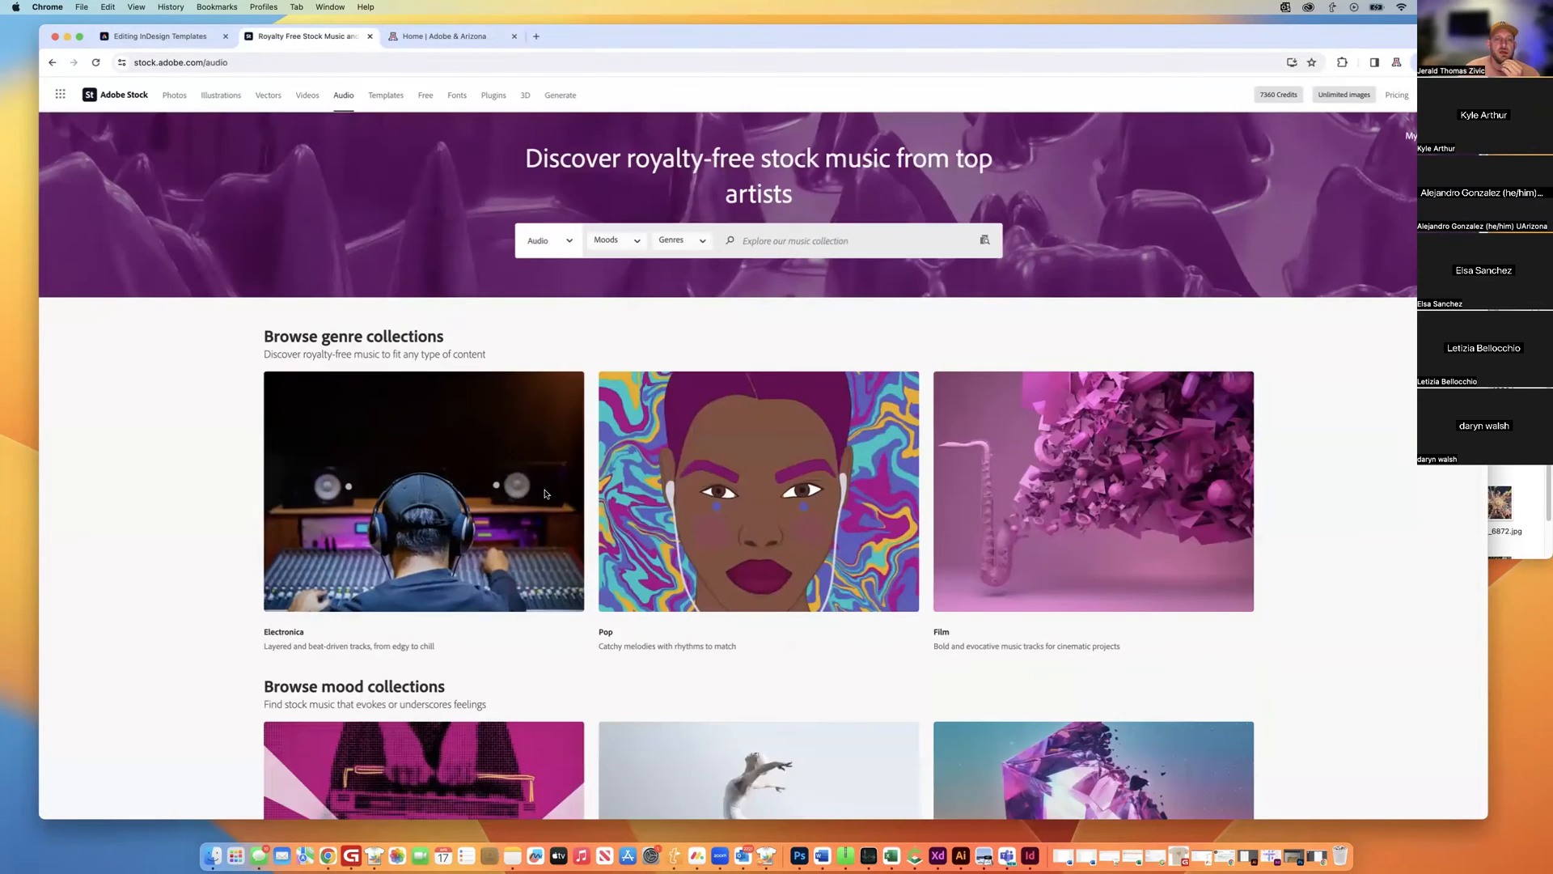
pyautogui.scroll(-3, 566, 621)
pyautogui.scroll(-10, 566, 621)
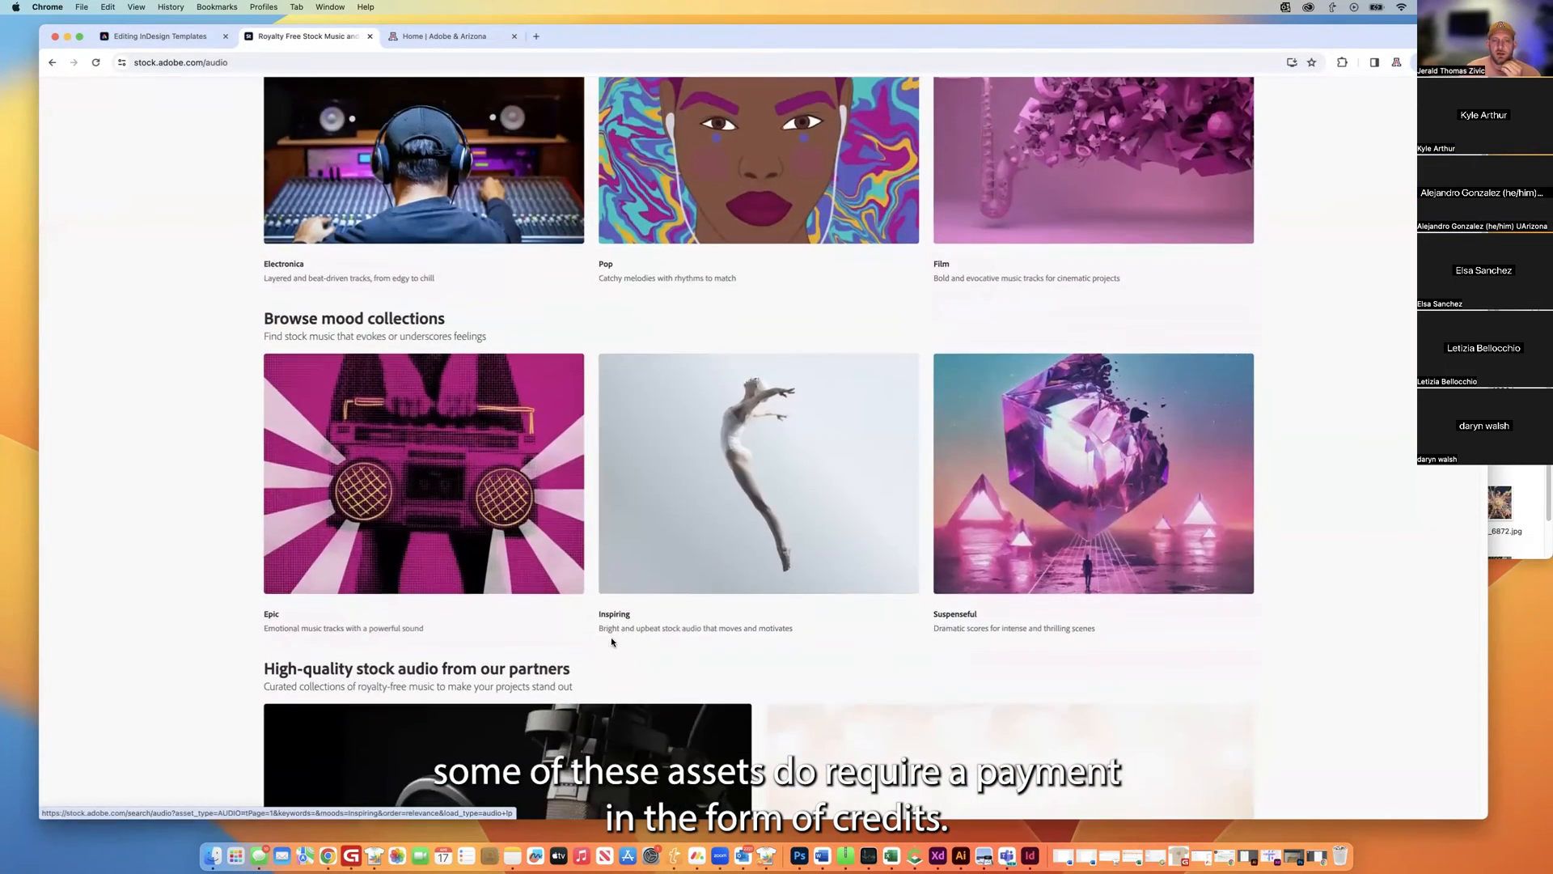
pyautogui.scroll(-8, 753, 557)
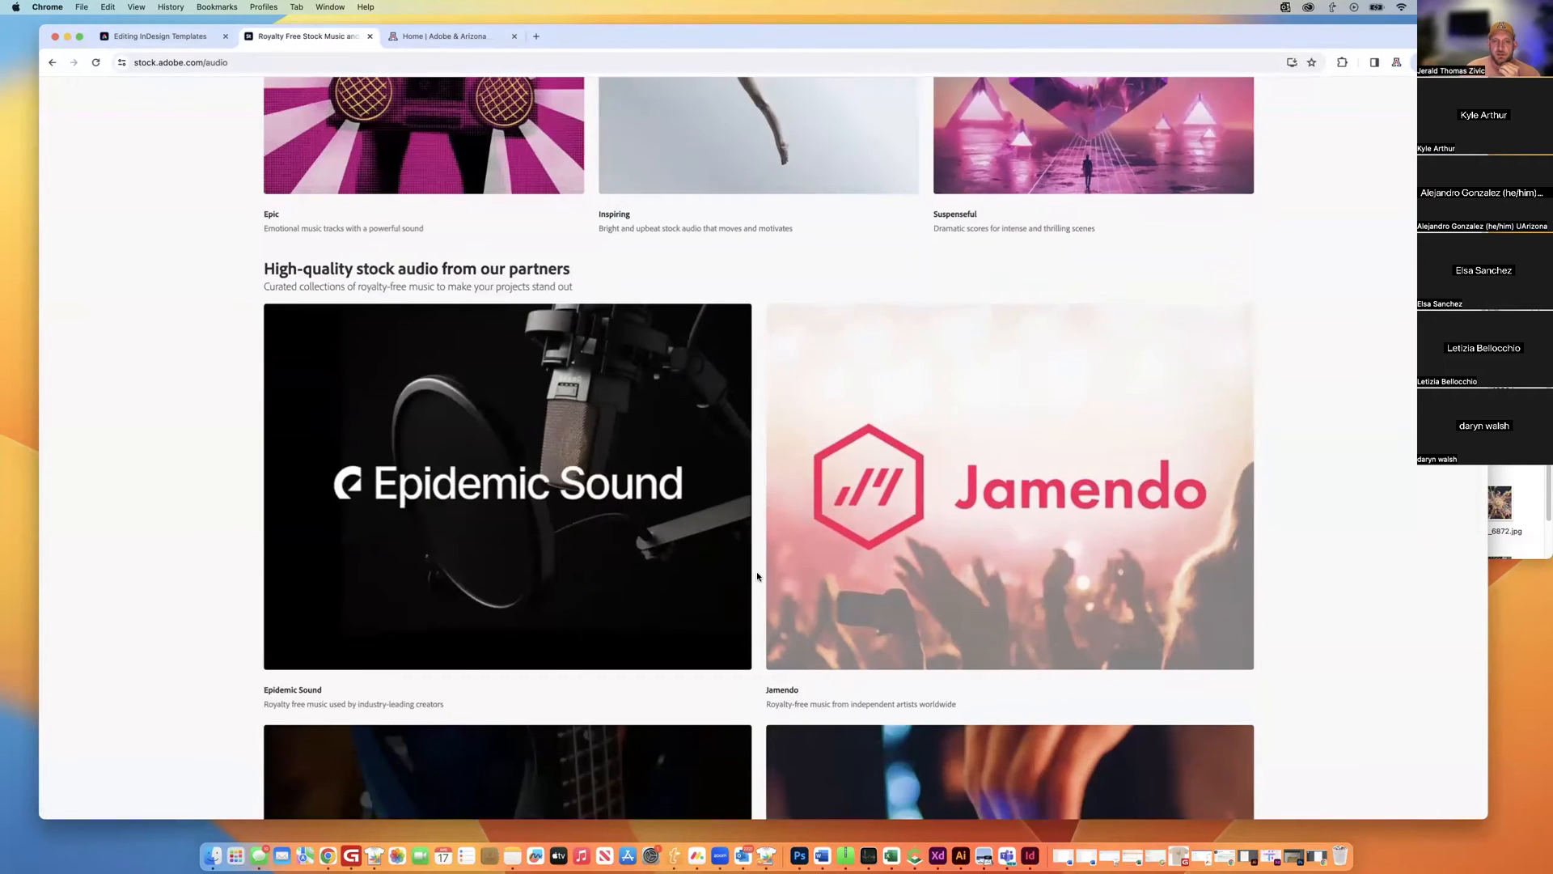
pyautogui.scroll(-2, 759, 582)
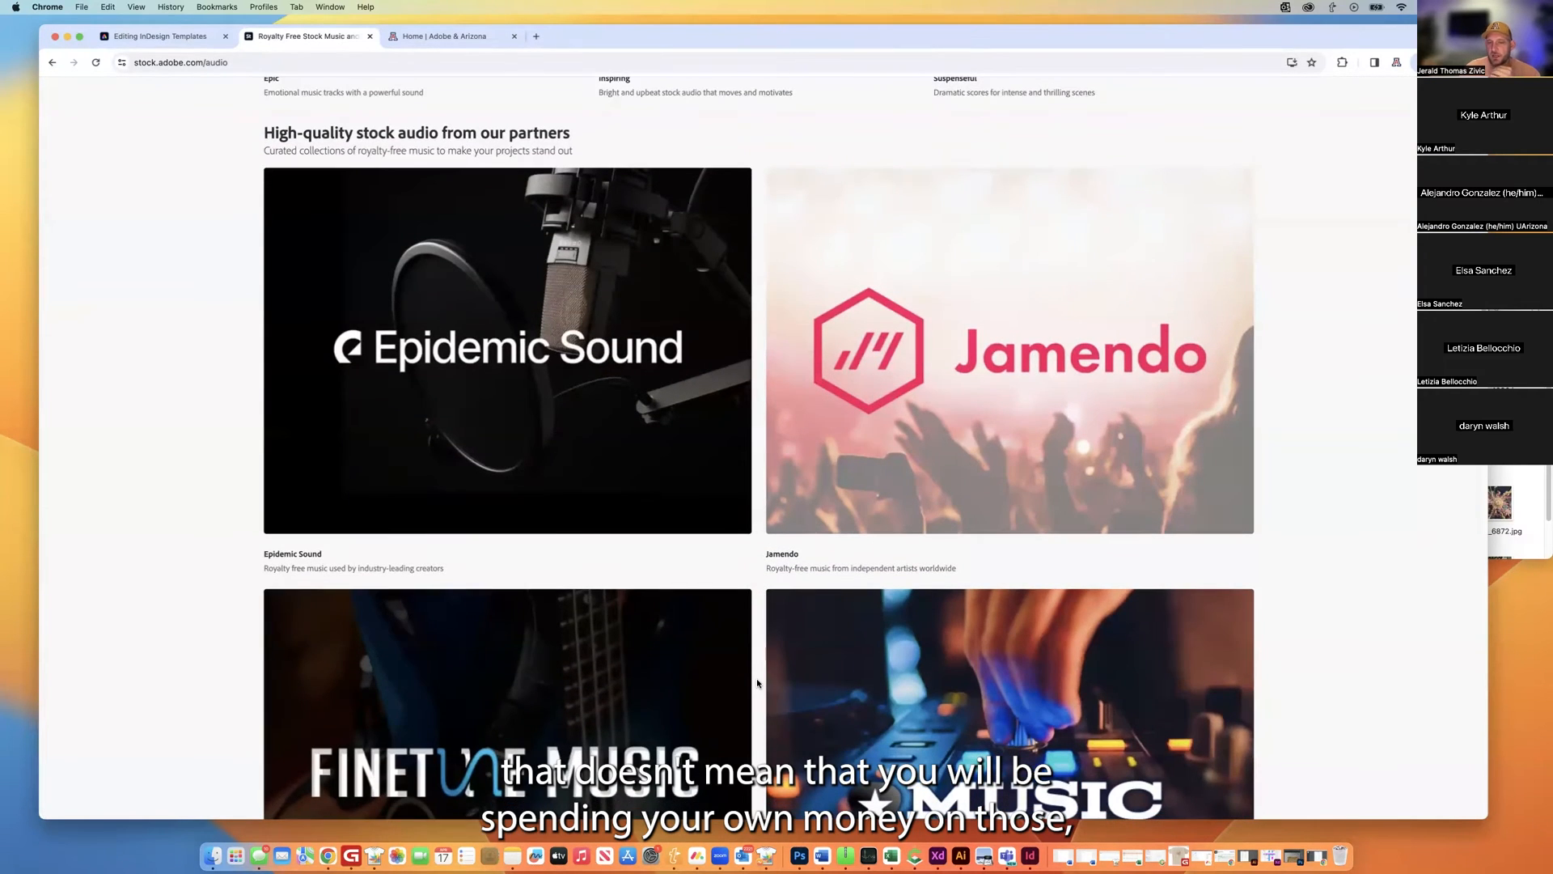
pyautogui.scroll(-8, 754, 647)
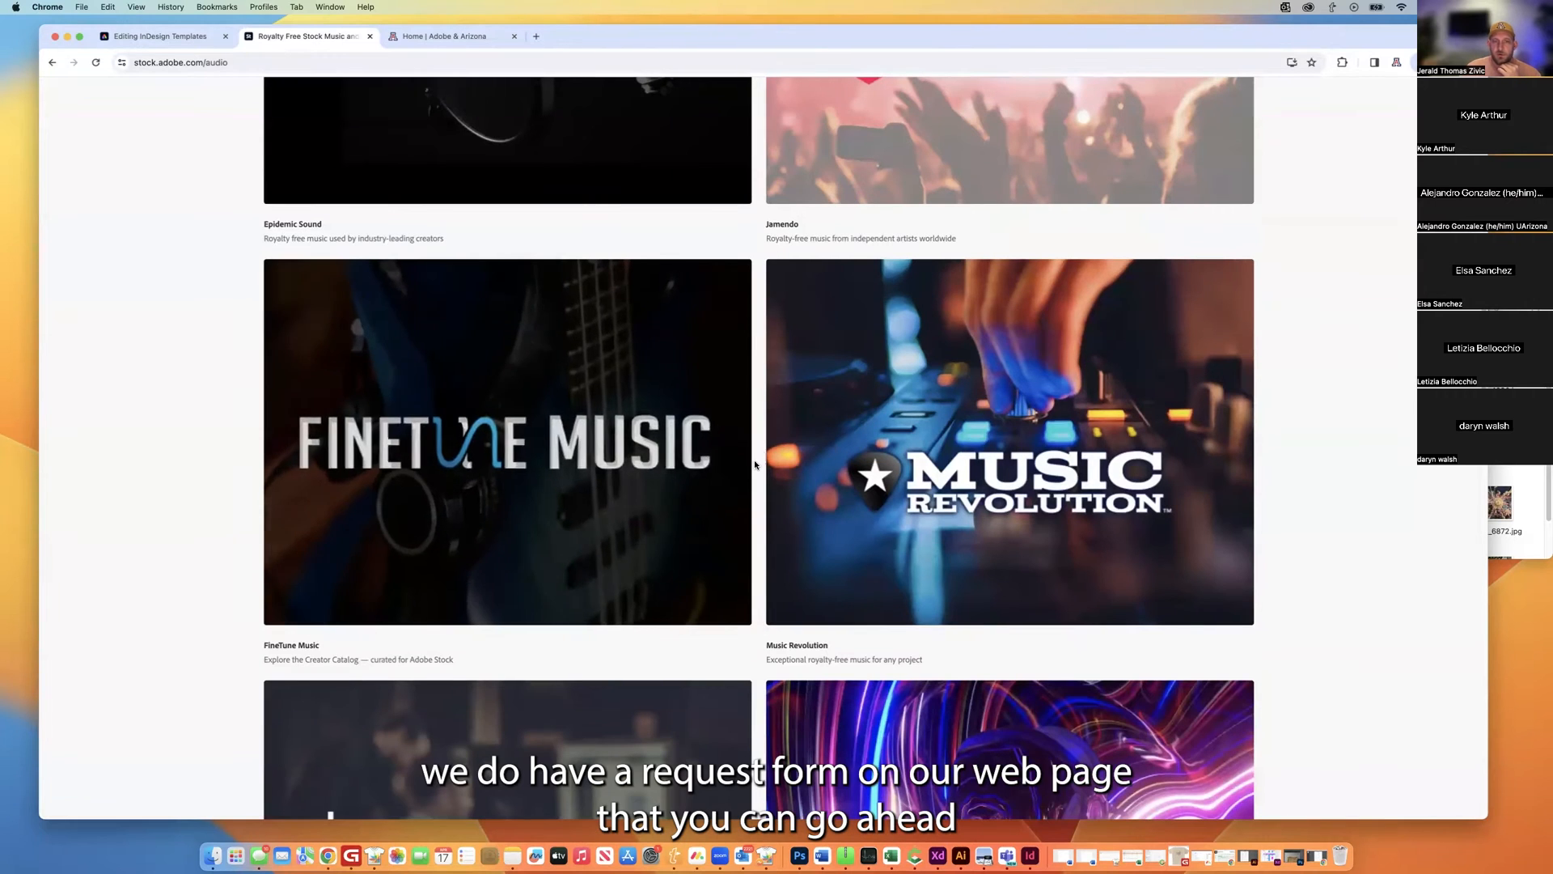
pyautogui.scroll(1, 756, 451)
pyautogui.scroll(19, 756, 451)
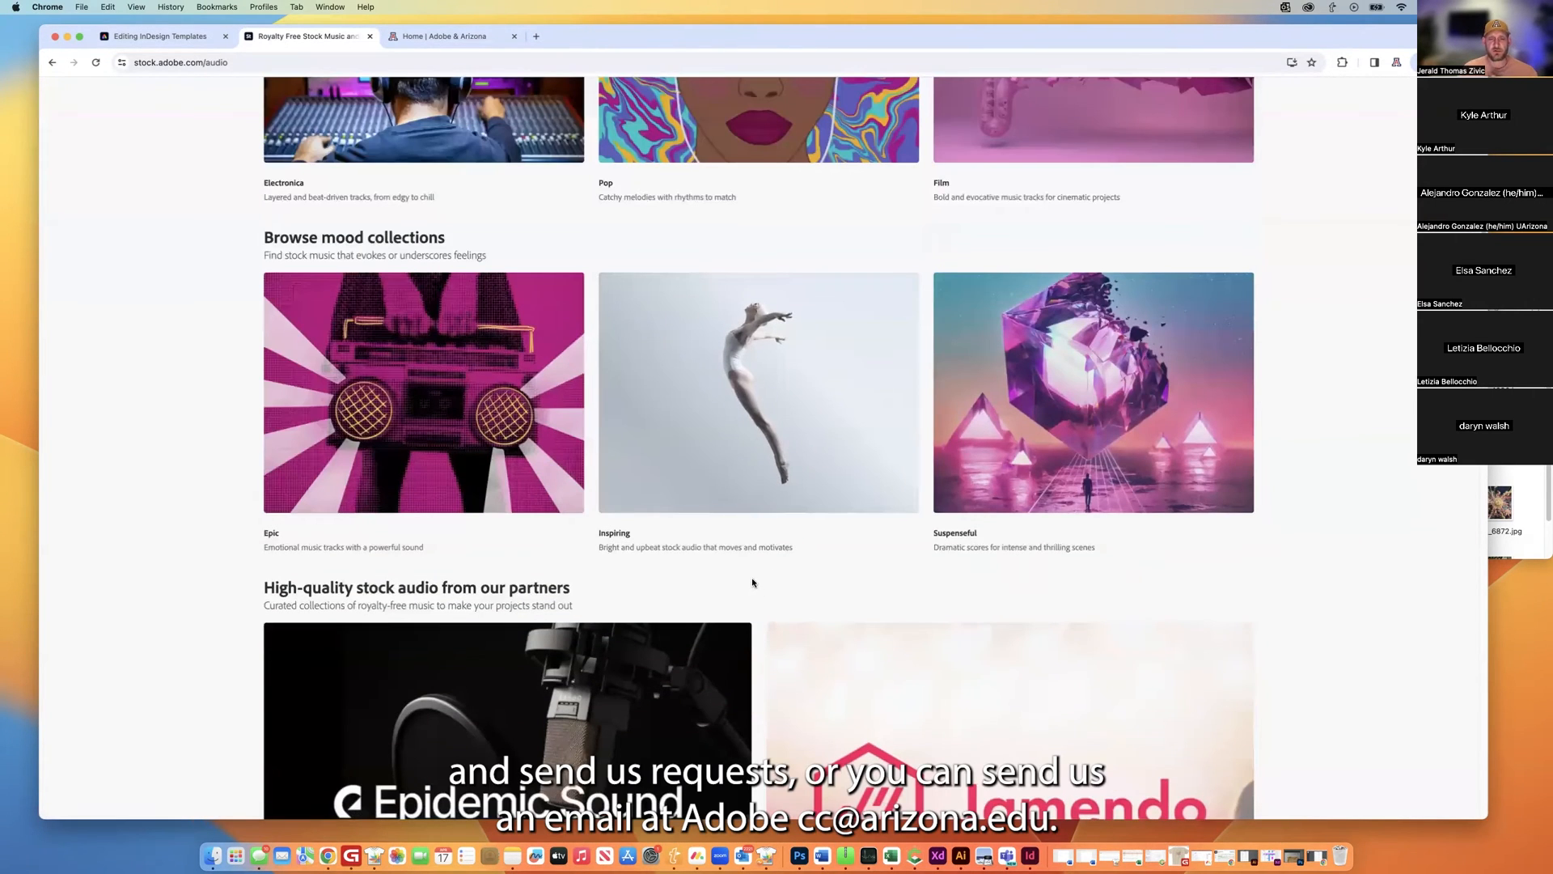
pyautogui.scroll(11, 752, 583)
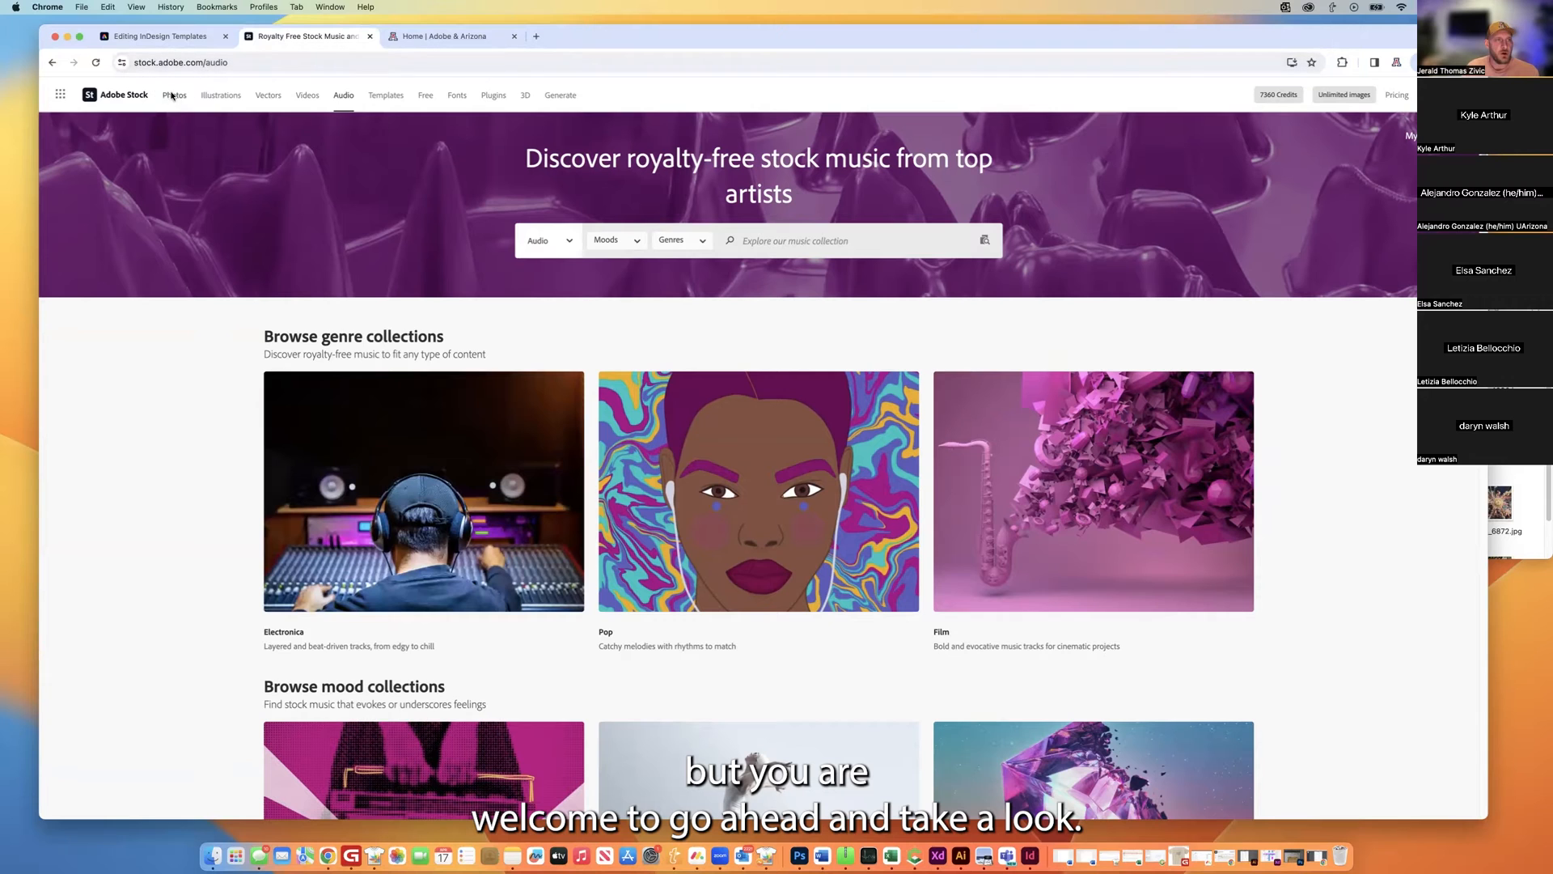
# Search the Adobe Stock templates for "magazine".
pyautogui.click(381, 98)
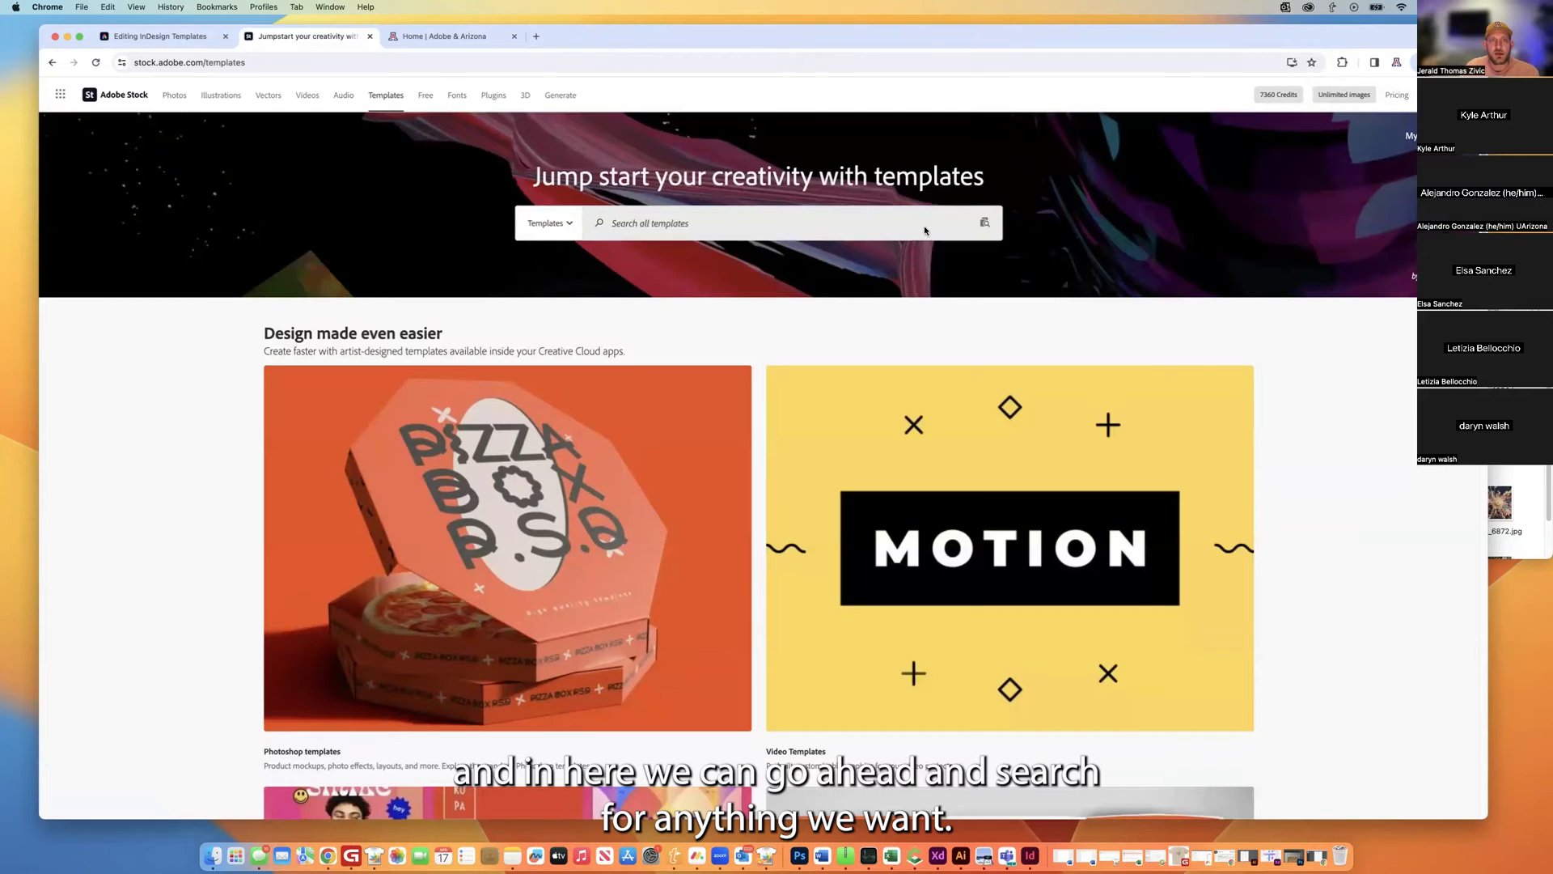
pyautogui.click(636, 223)
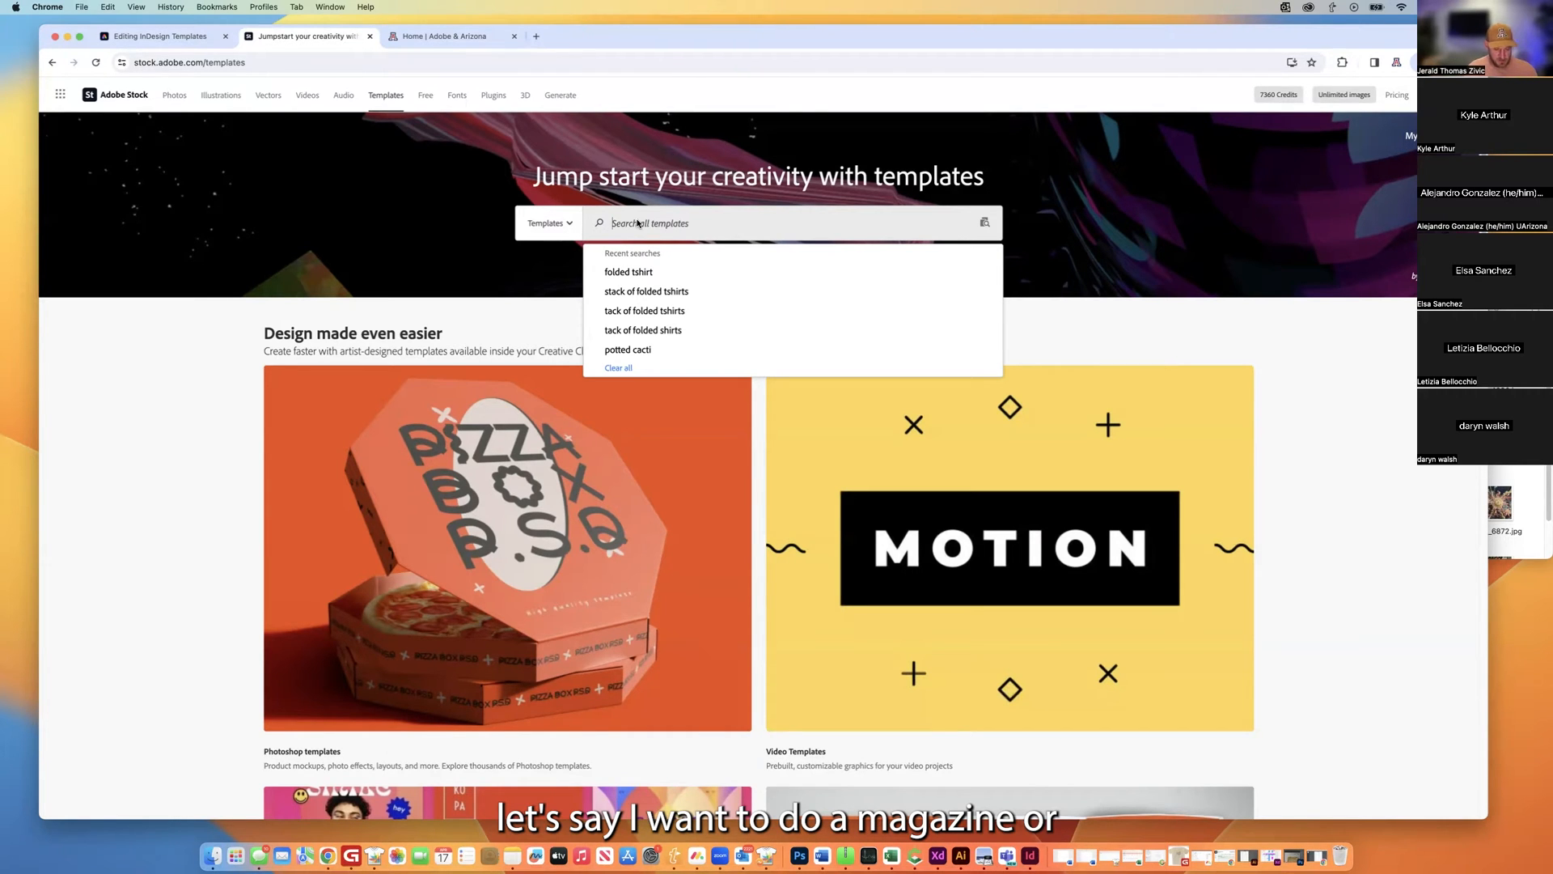
pyautogui.write('magazin')
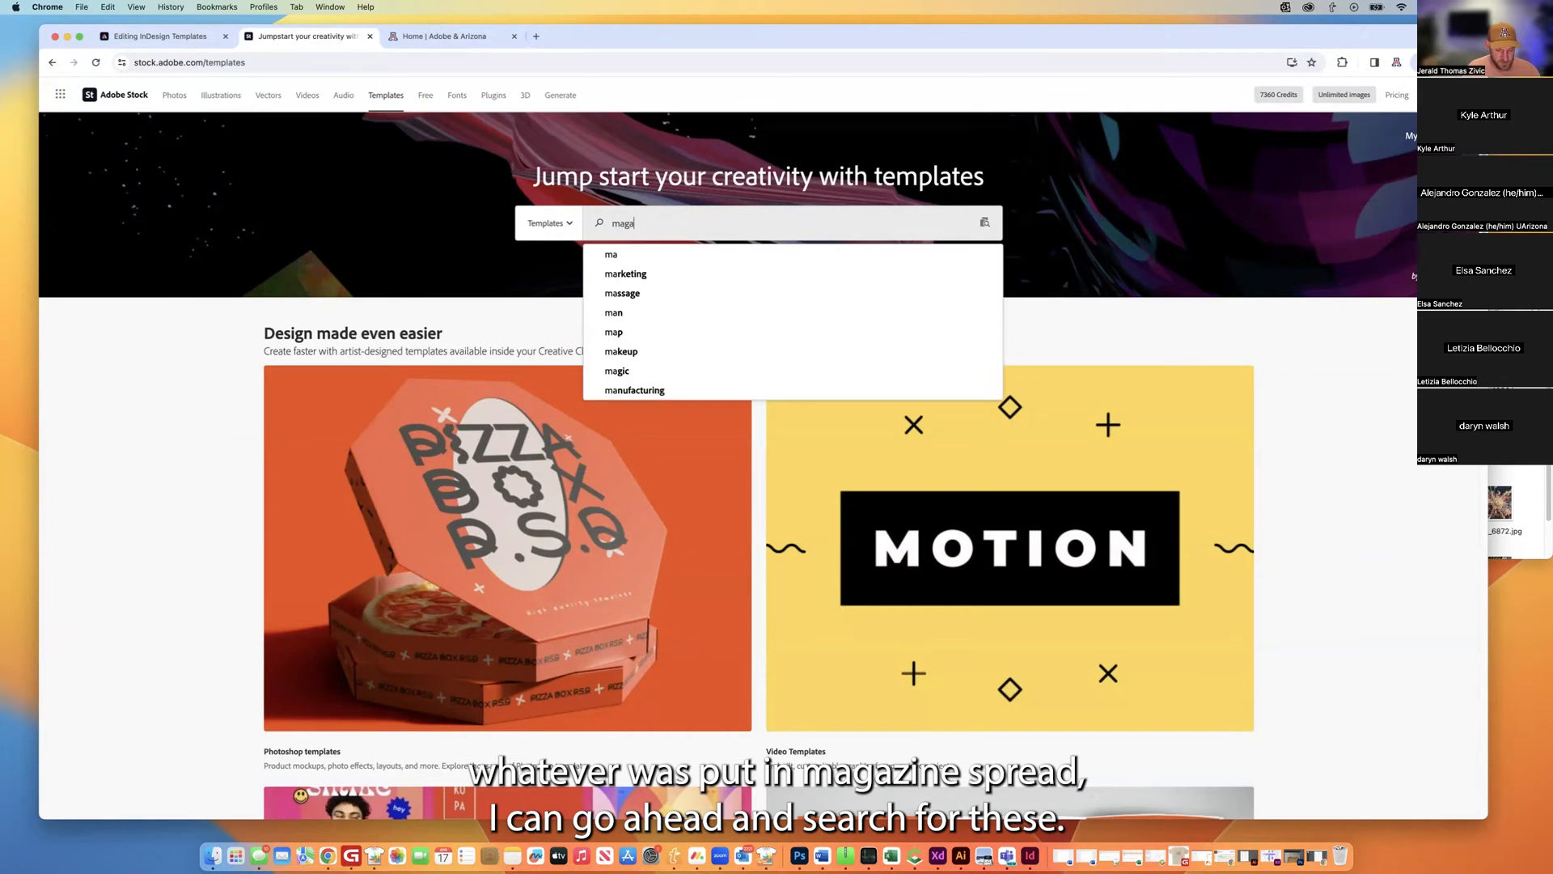
pyautogui.write('e')
pyautogui.press('Return')
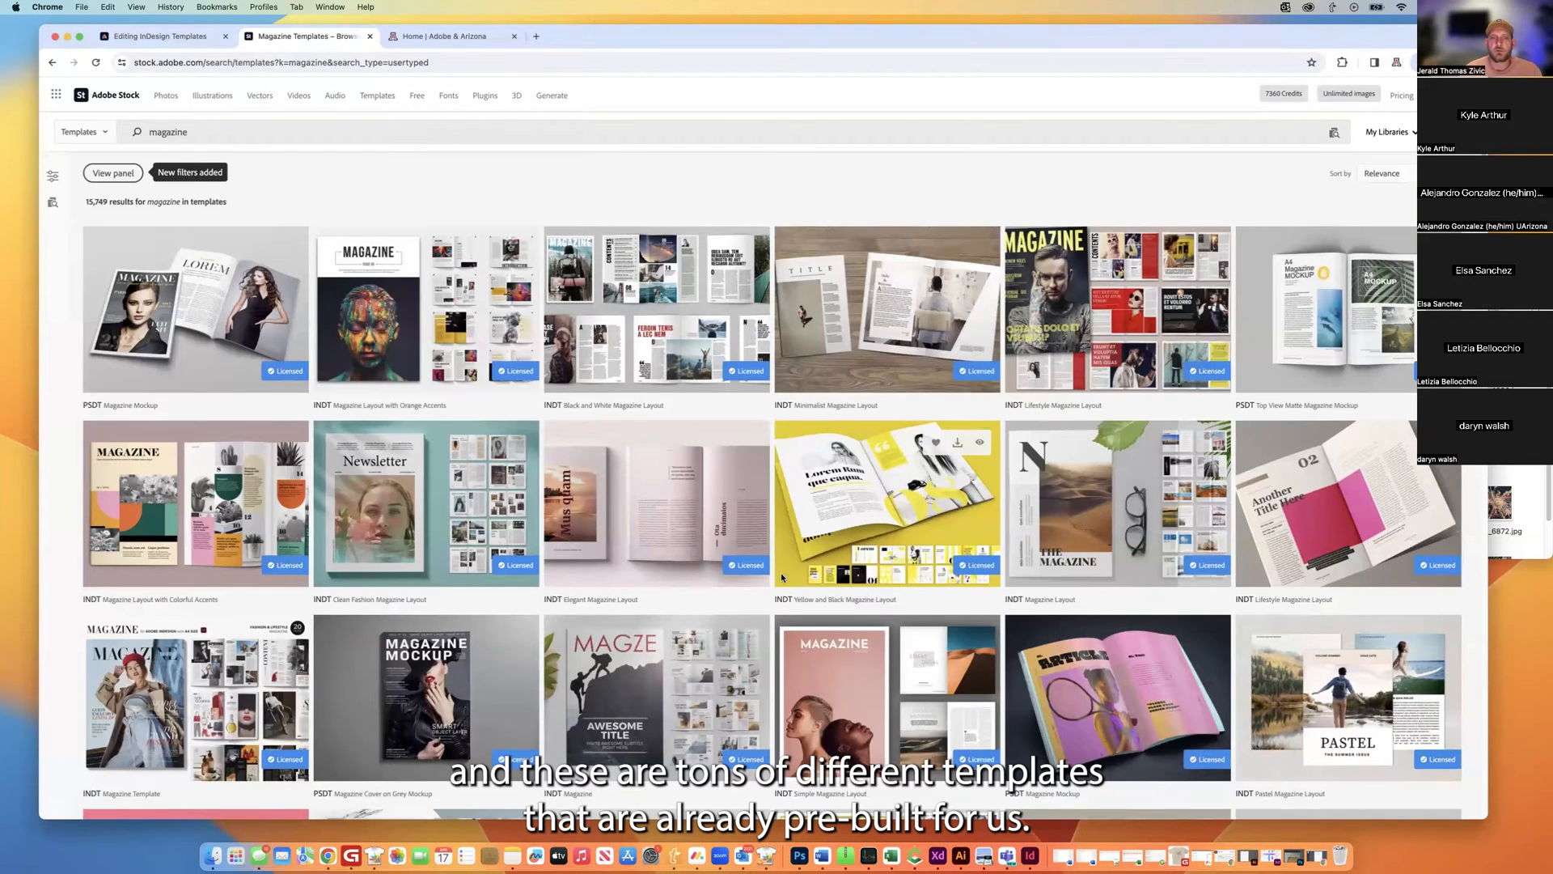
# Look through the magazine template results, examining the available layouts, their file types and which ones are licensed.
pyautogui.scroll(-8, 994, 604)
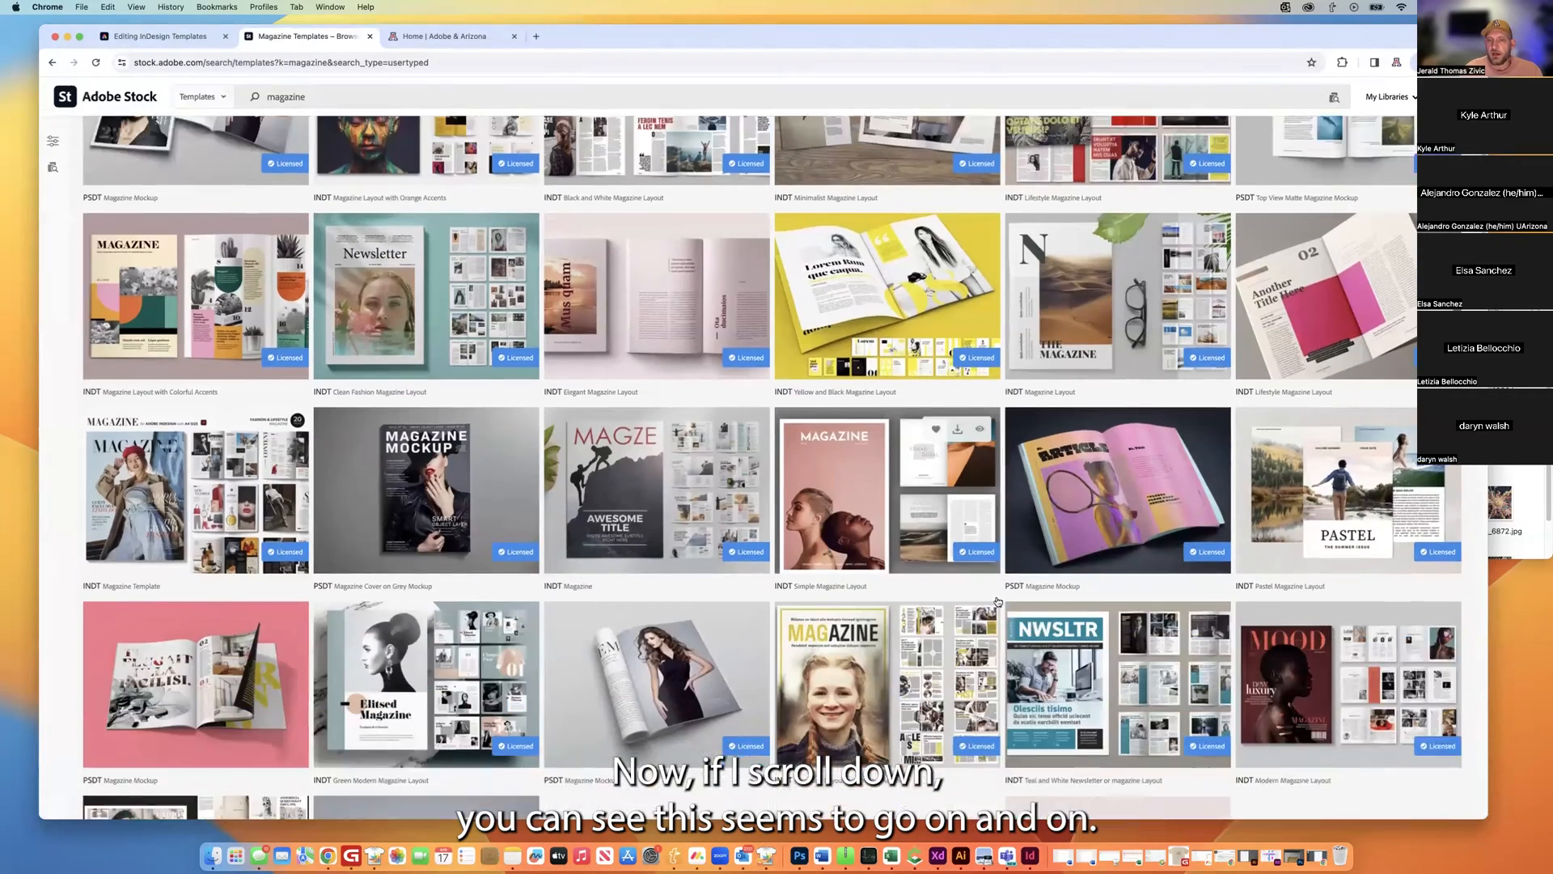
pyautogui.scroll(-3, 996, 615)
pyautogui.scroll(-20, 993, 645)
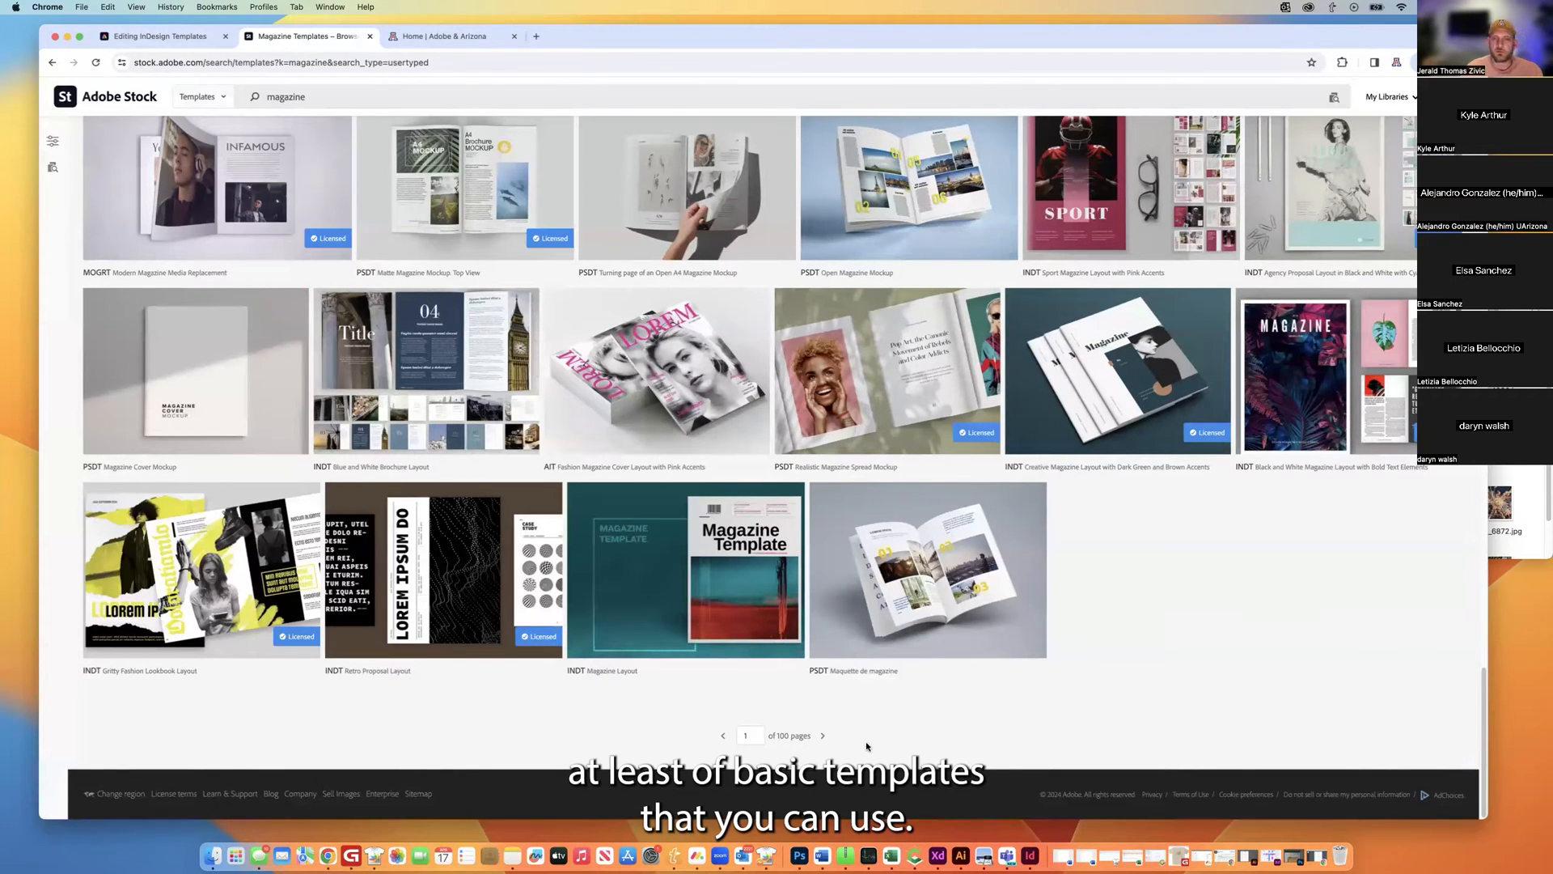
pyautogui.scroll(20, 788, 513)
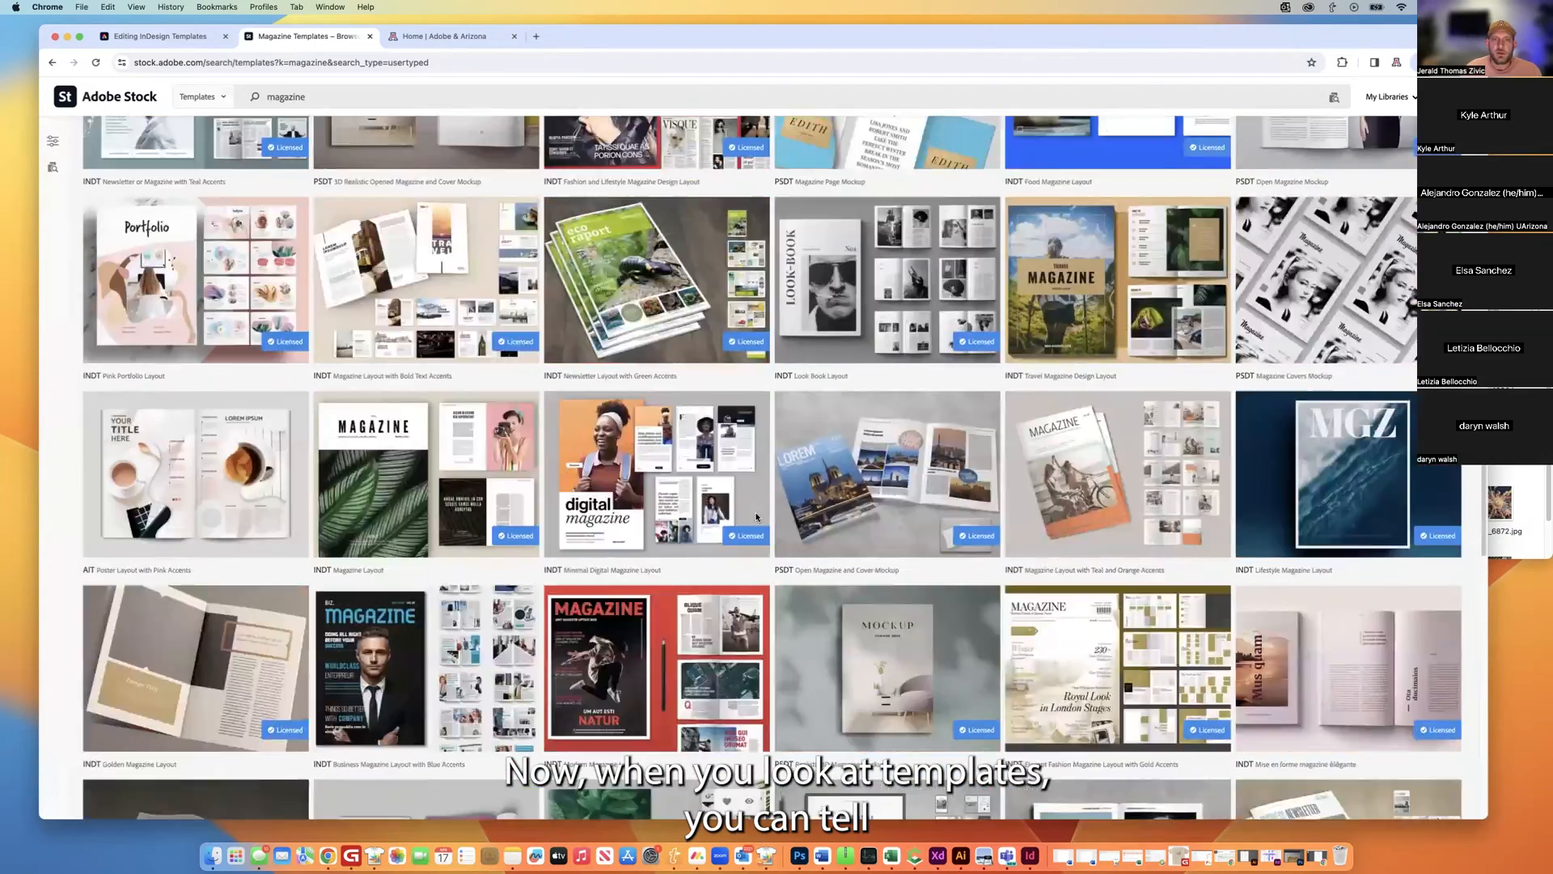
pyautogui.scroll(10, 756, 511)
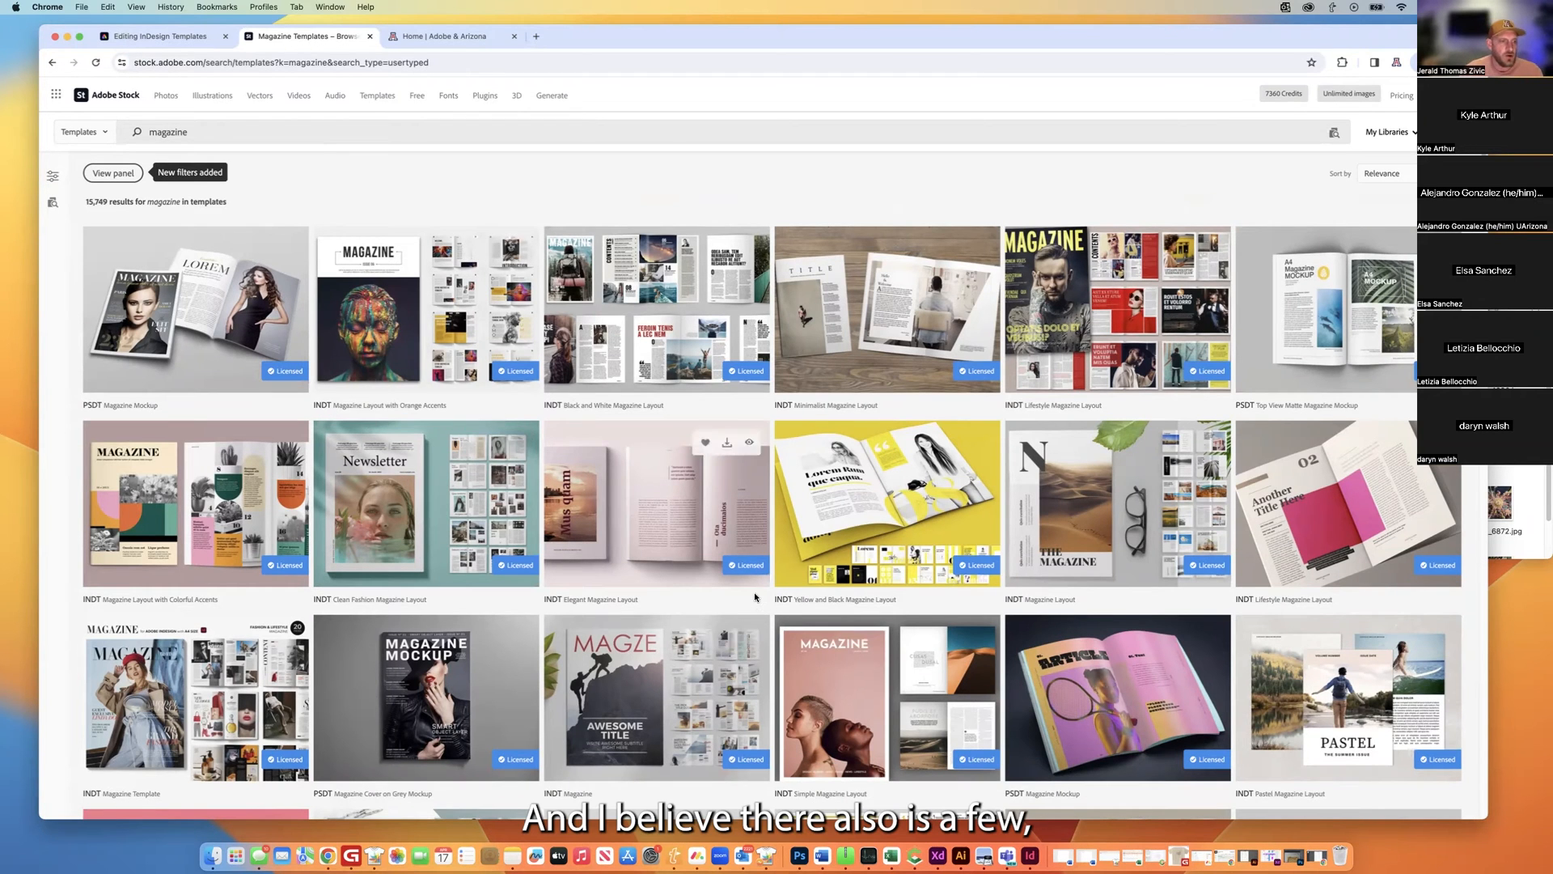
pyautogui.scroll(-4, 760, 607)
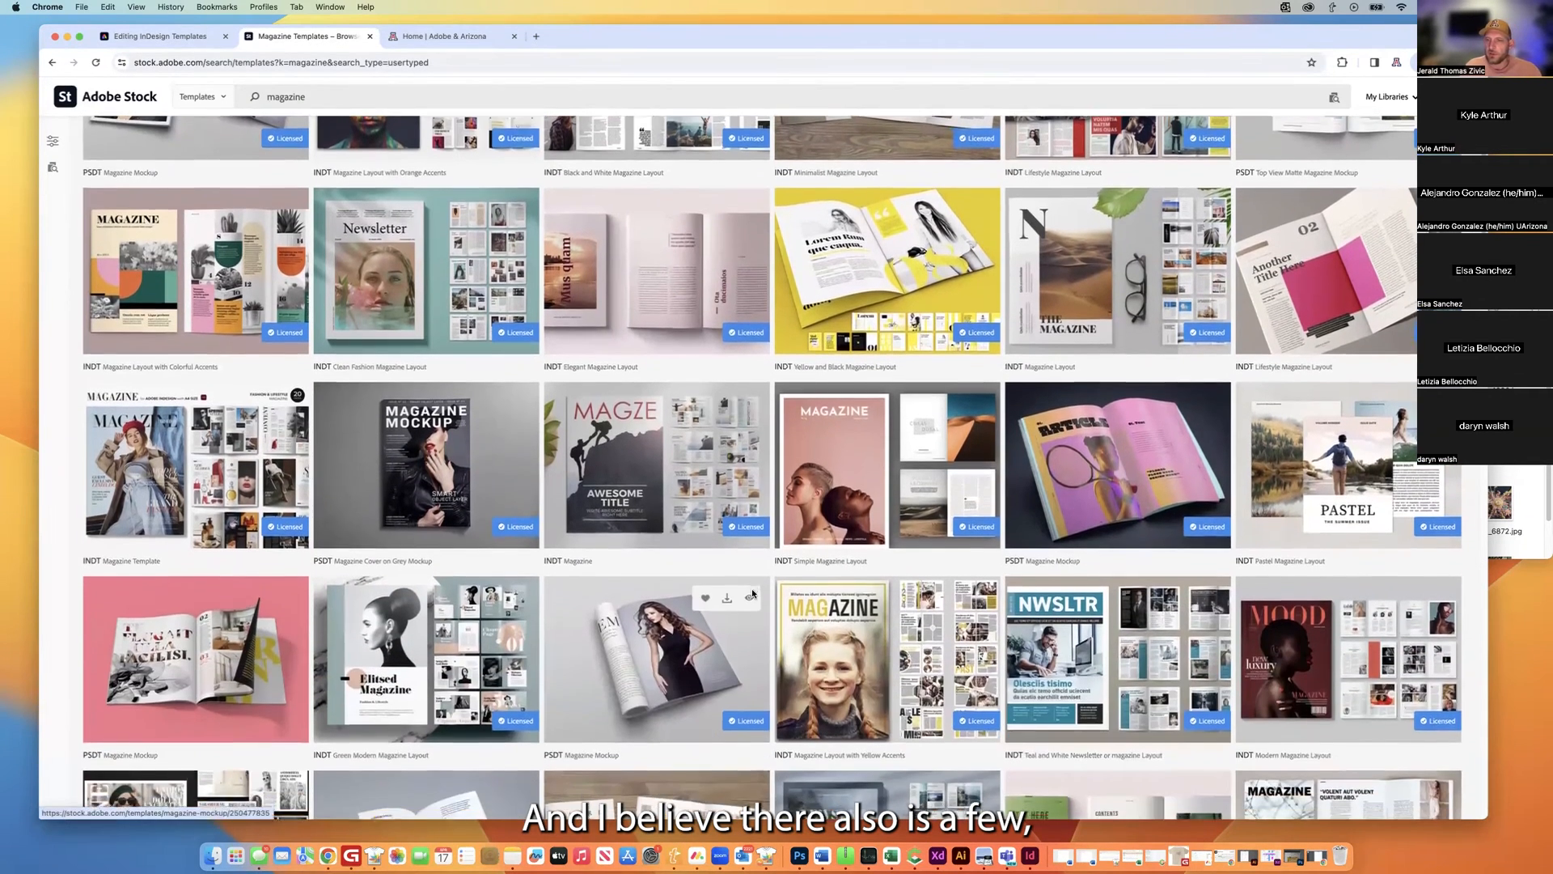
pyautogui.scroll(-3, 756, 599)
pyautogui.scroll(-3, 775, 605)
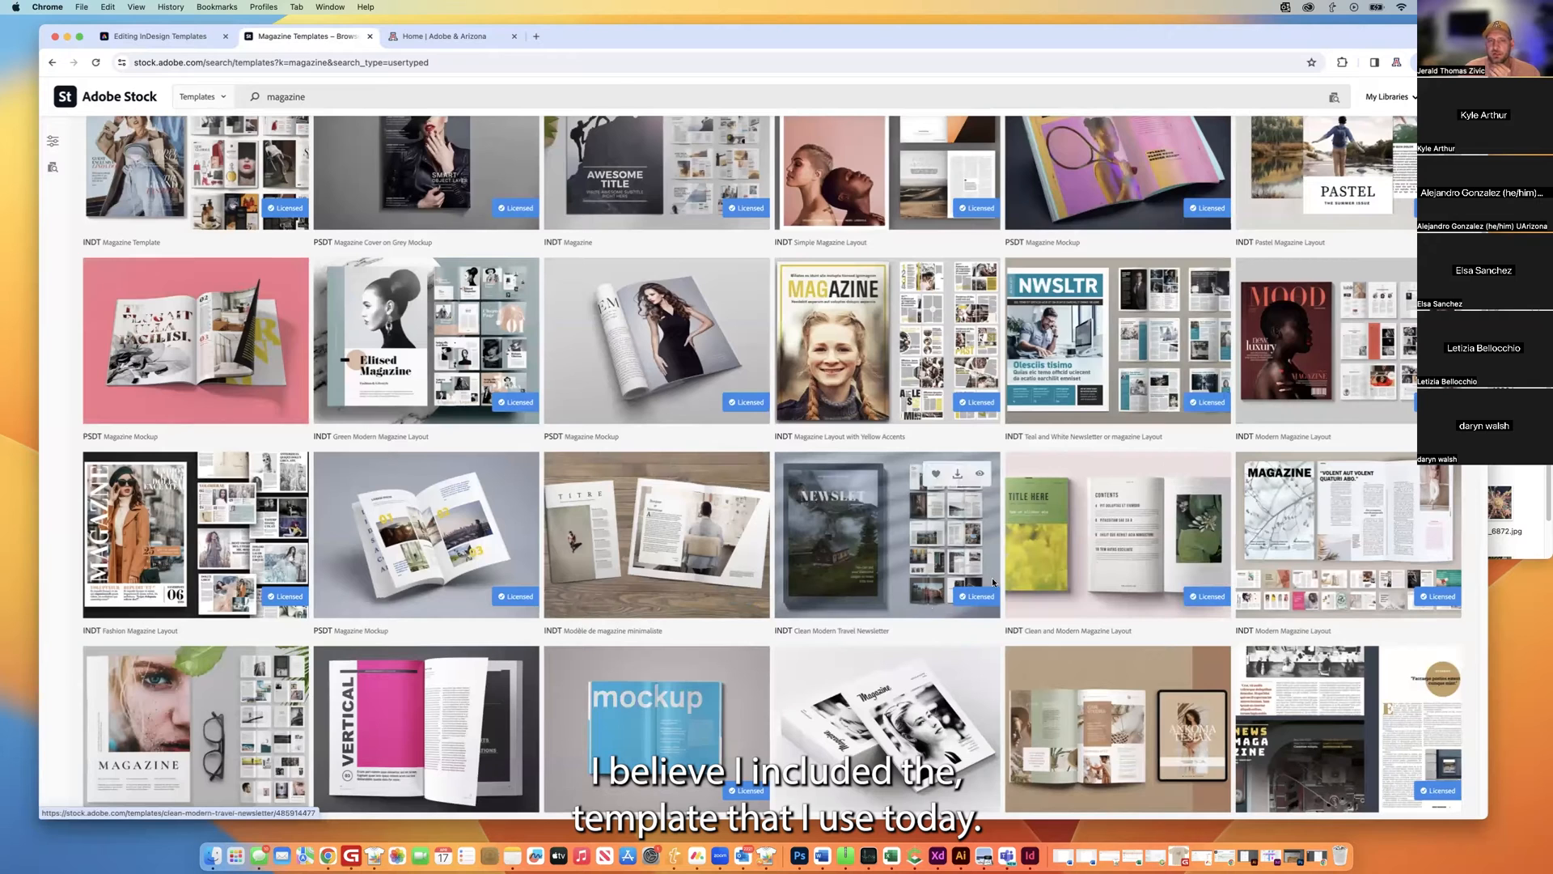
pyautogui.scroll(-3, 771, 647)
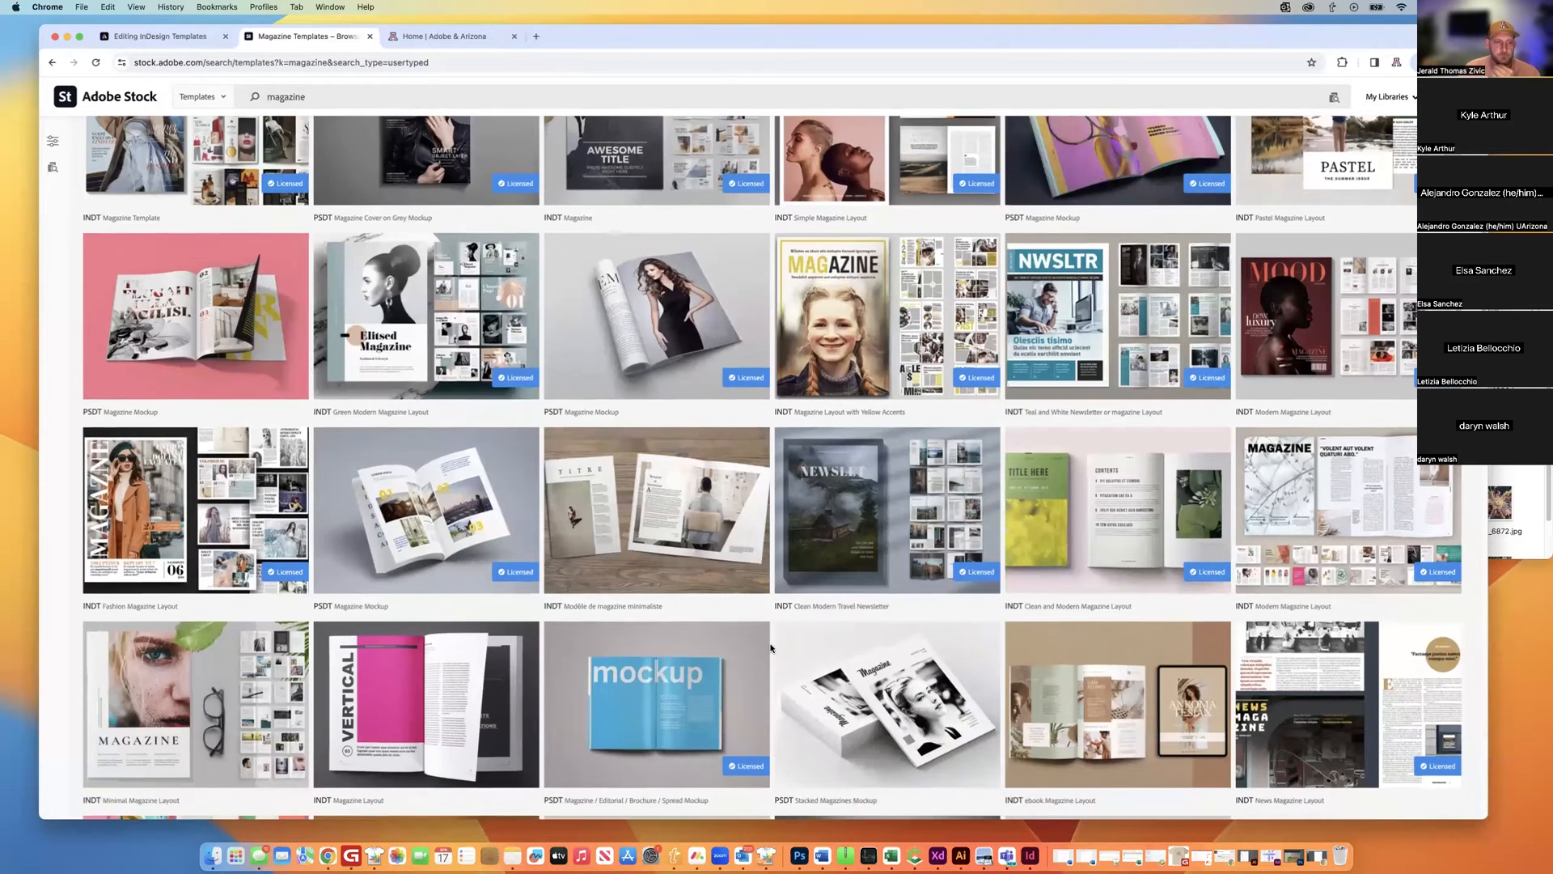
pyautogui.scroll(-2, 771, 647)
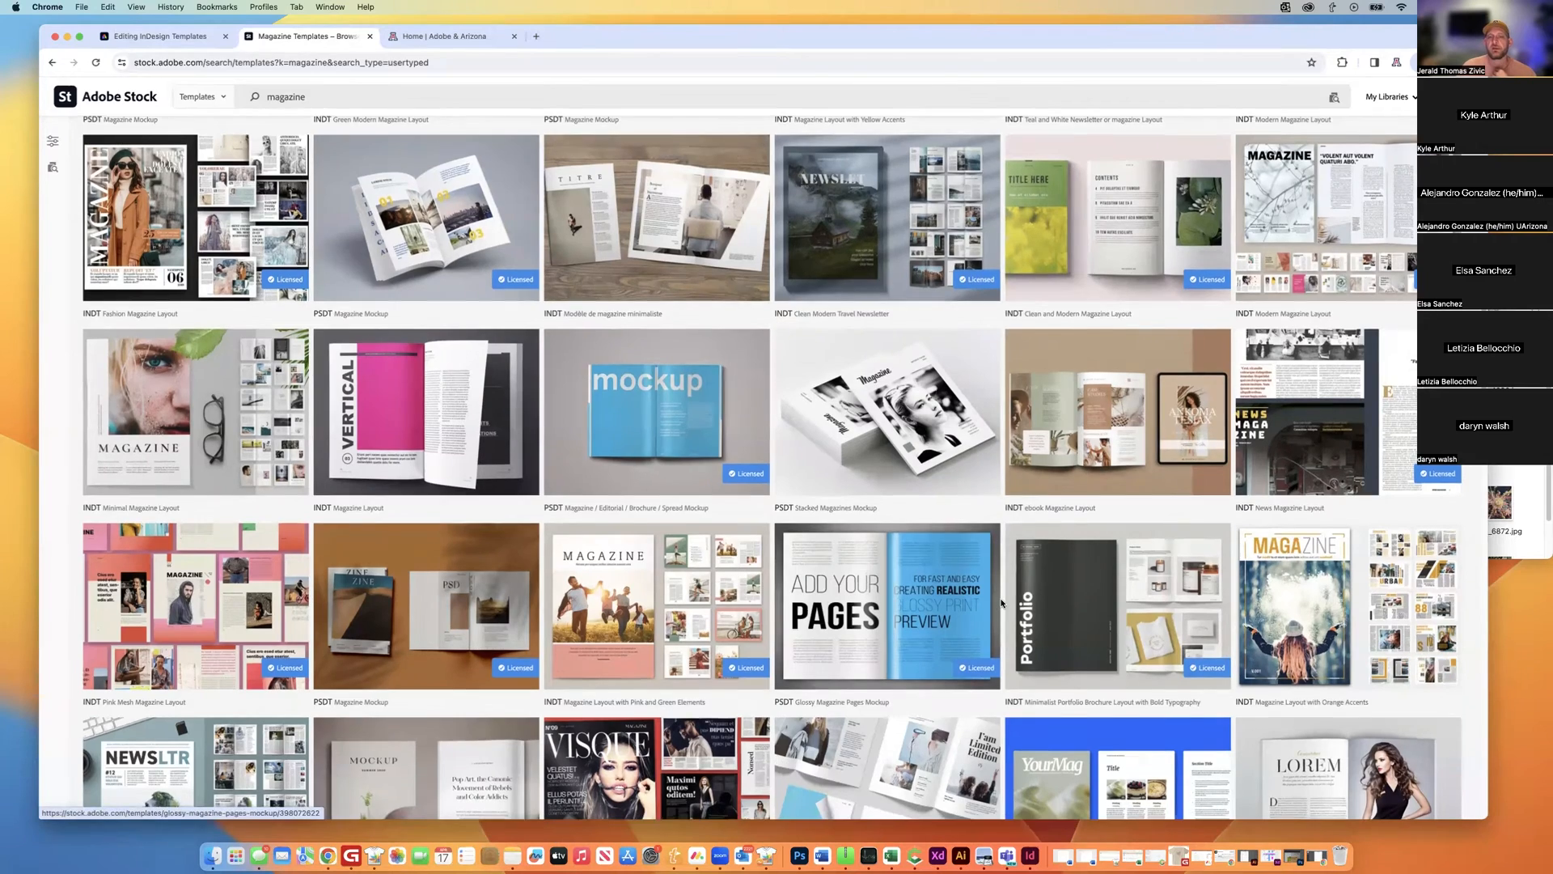
pyautogui.scroll(-3, 1001, 603)
pyautogui.scroll(-2, 1002, 604)
pyautogui.scroll(10, 993, 626)
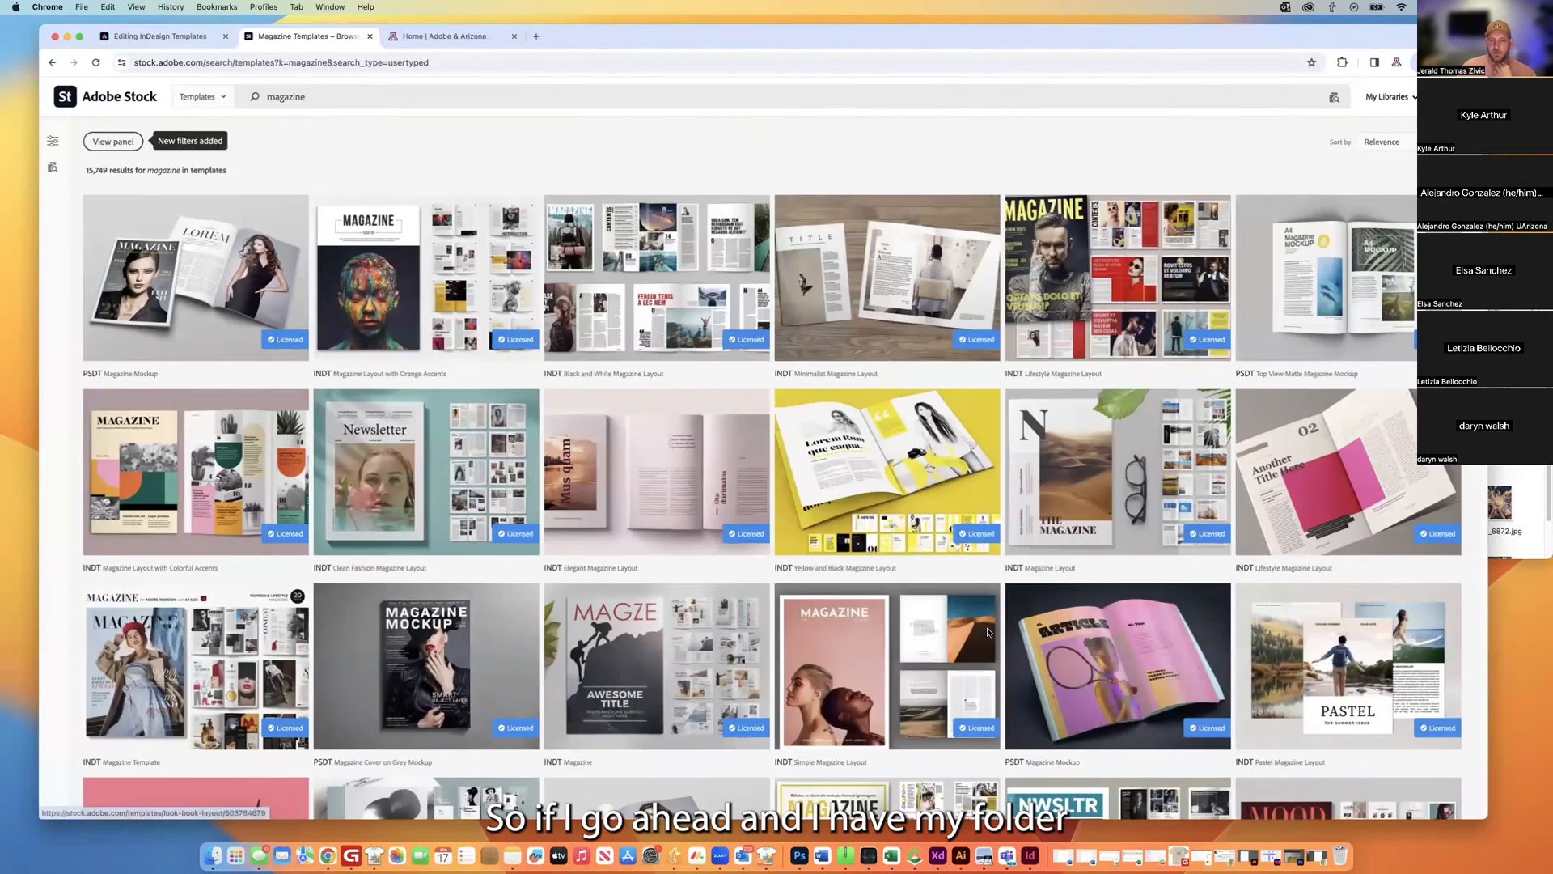
# Switch to Finder, move the unneeded item in the InDesign Demo 6.28.23 folder to the Trash, and select the INDT template file.
pyautogui.click(1493, 470)
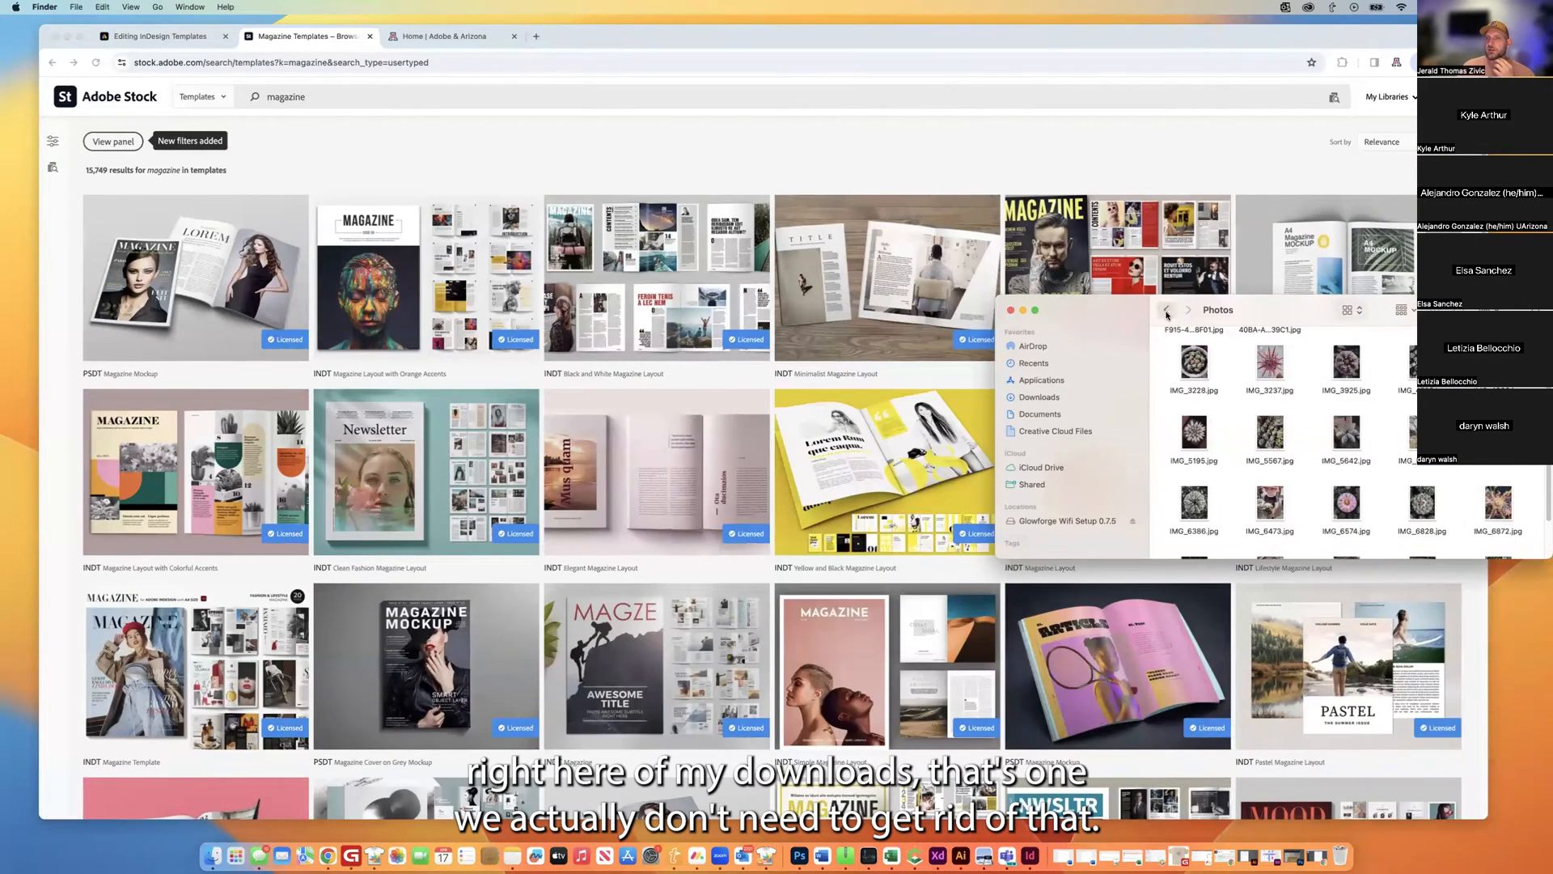
pyautogui.click(1166, 310)
pyautogui.moveTo(1253, 360); pyautogui.dragTo(1345, 845)
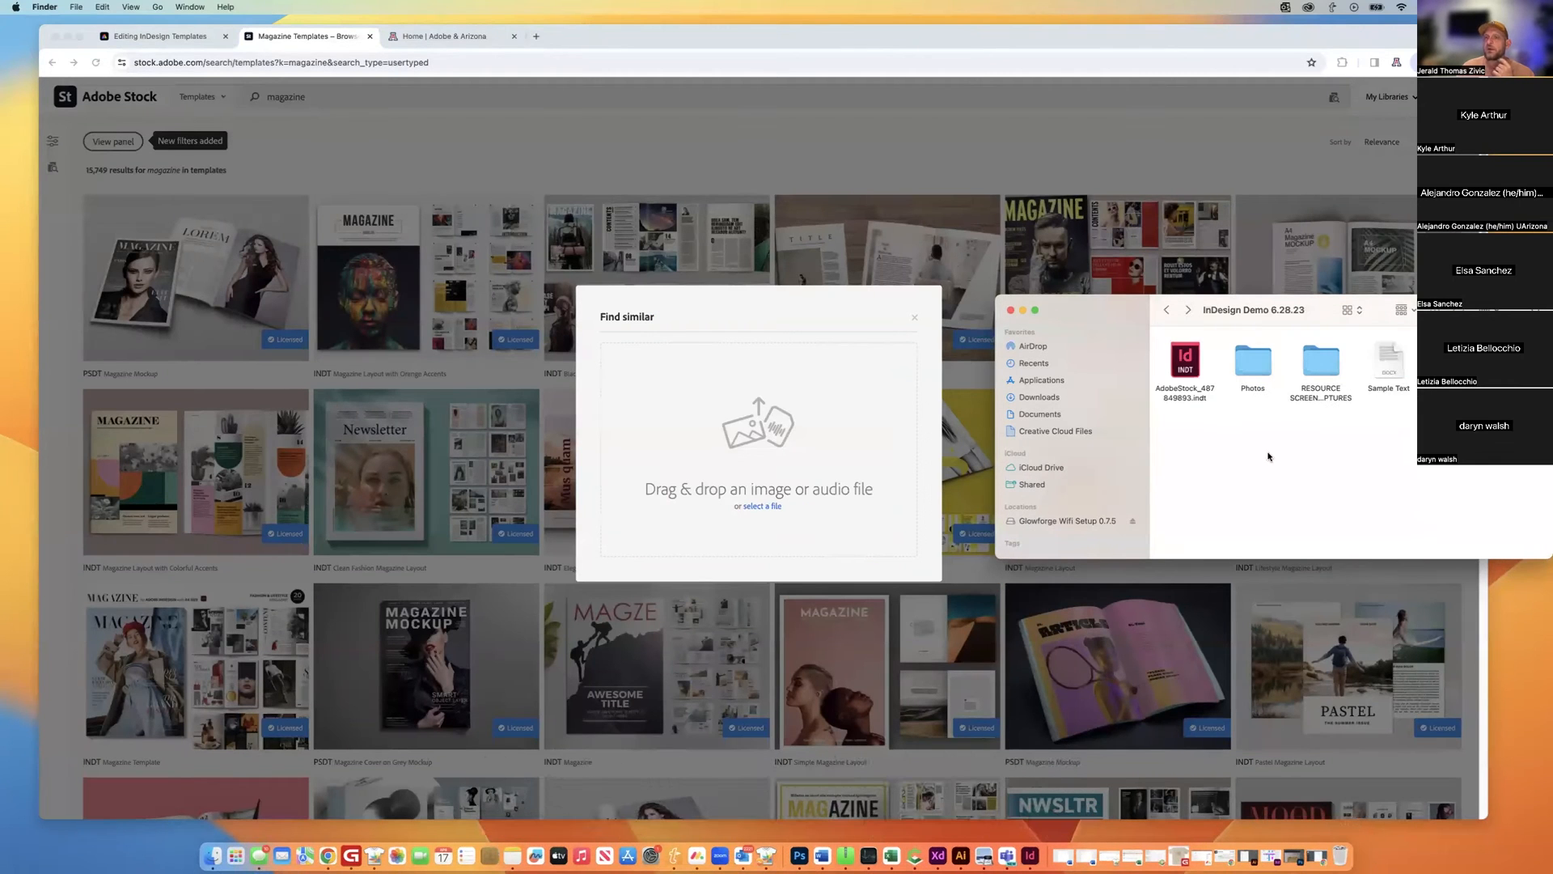
pyautogui.click(1188, 363)
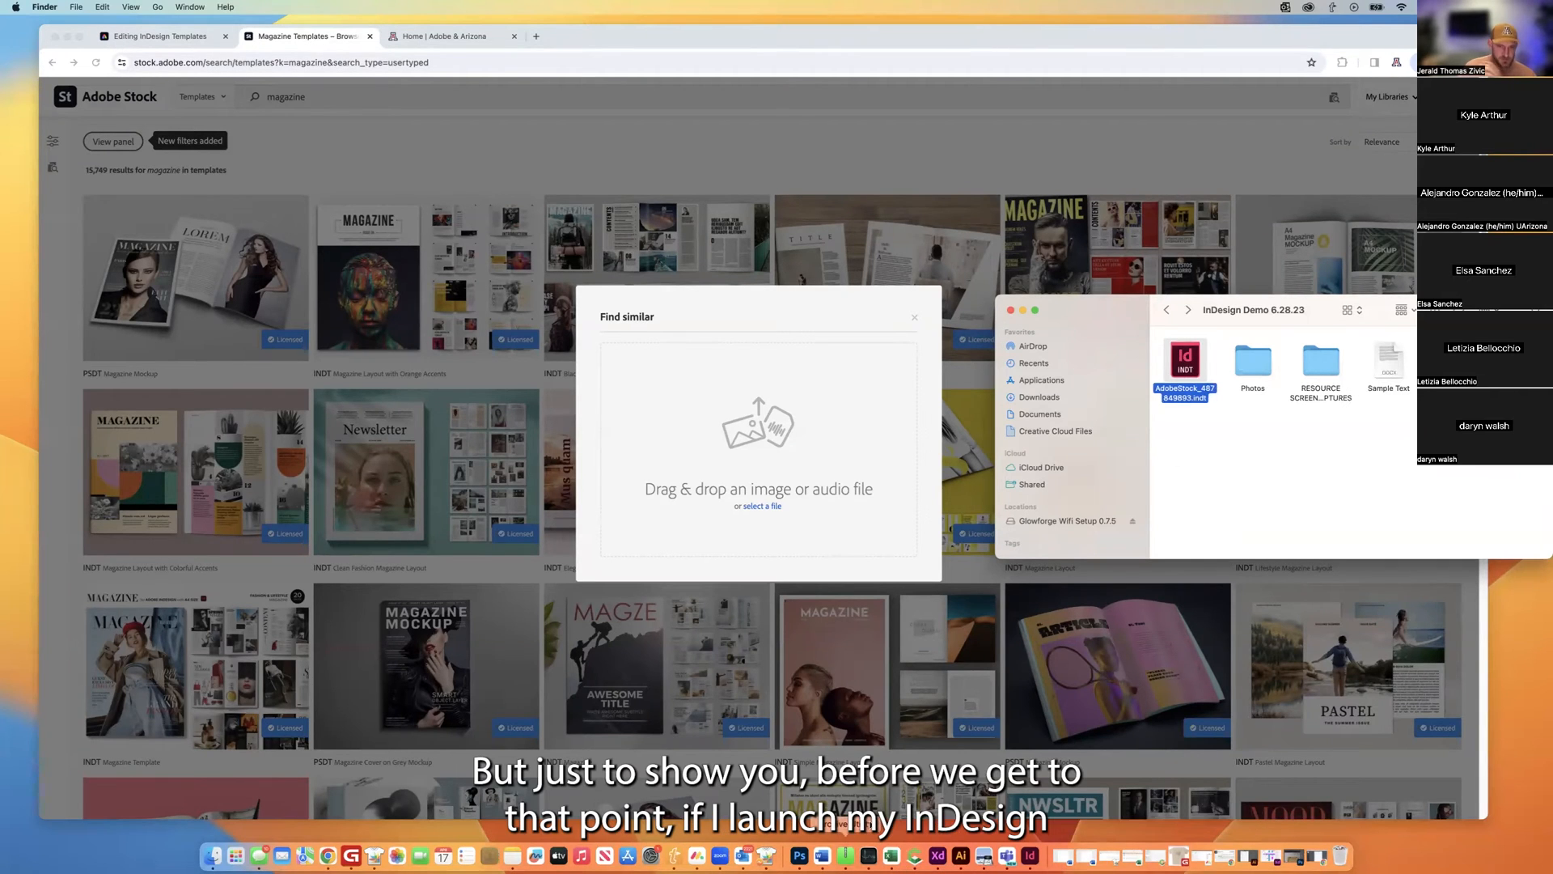
# Launch InDesign and open the template AdobeStock_487649893.indt from the InDesign Demo 6.28.23 folder.
pyautogui.click(1030, 856)
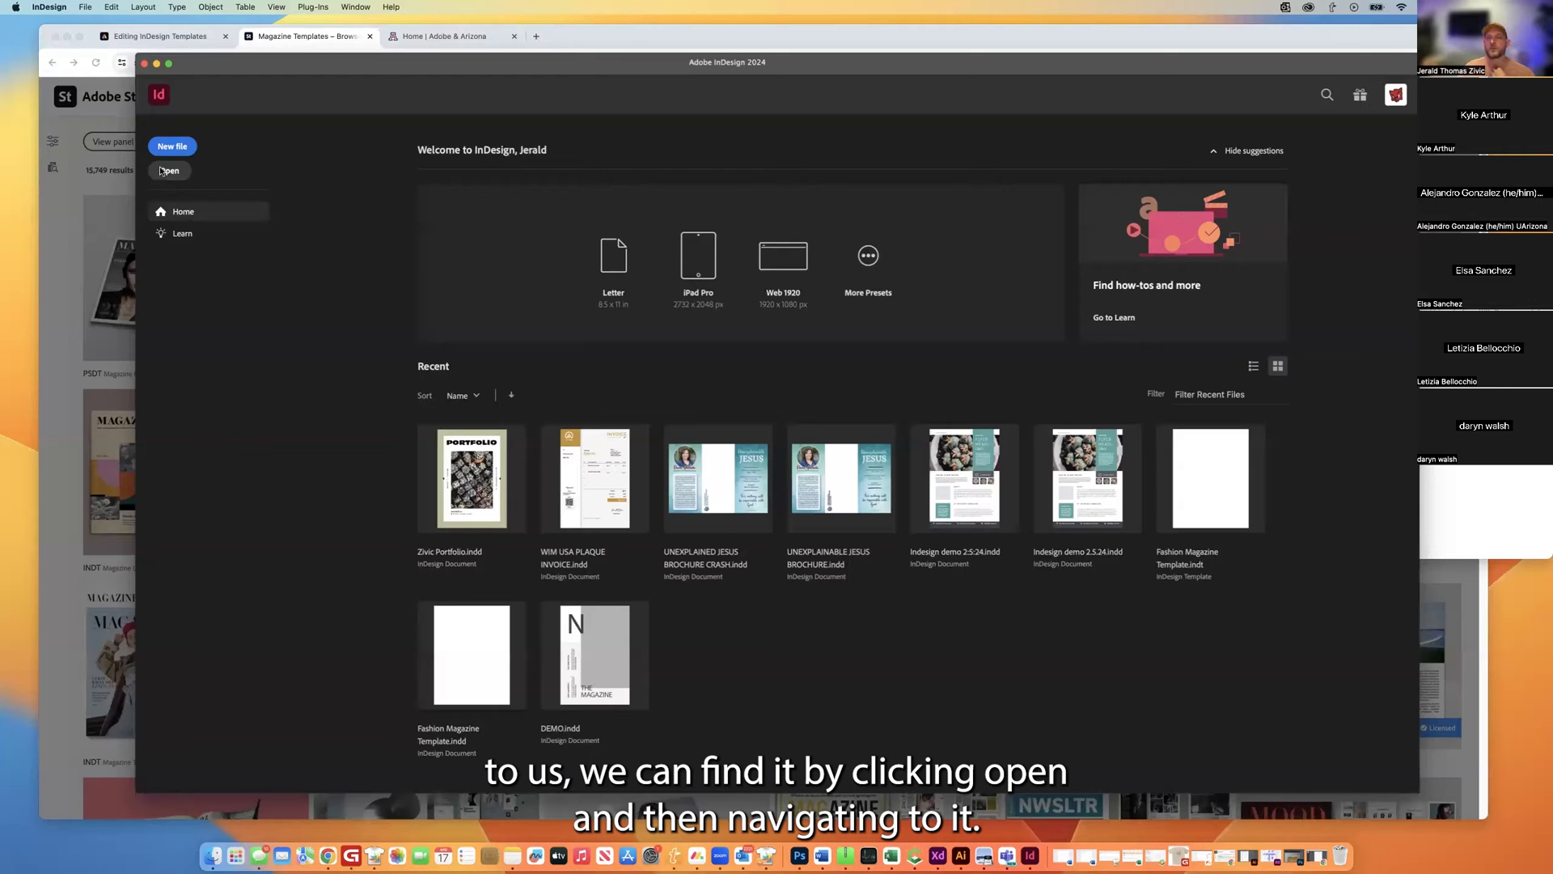
pyautogui.click(203, 236)
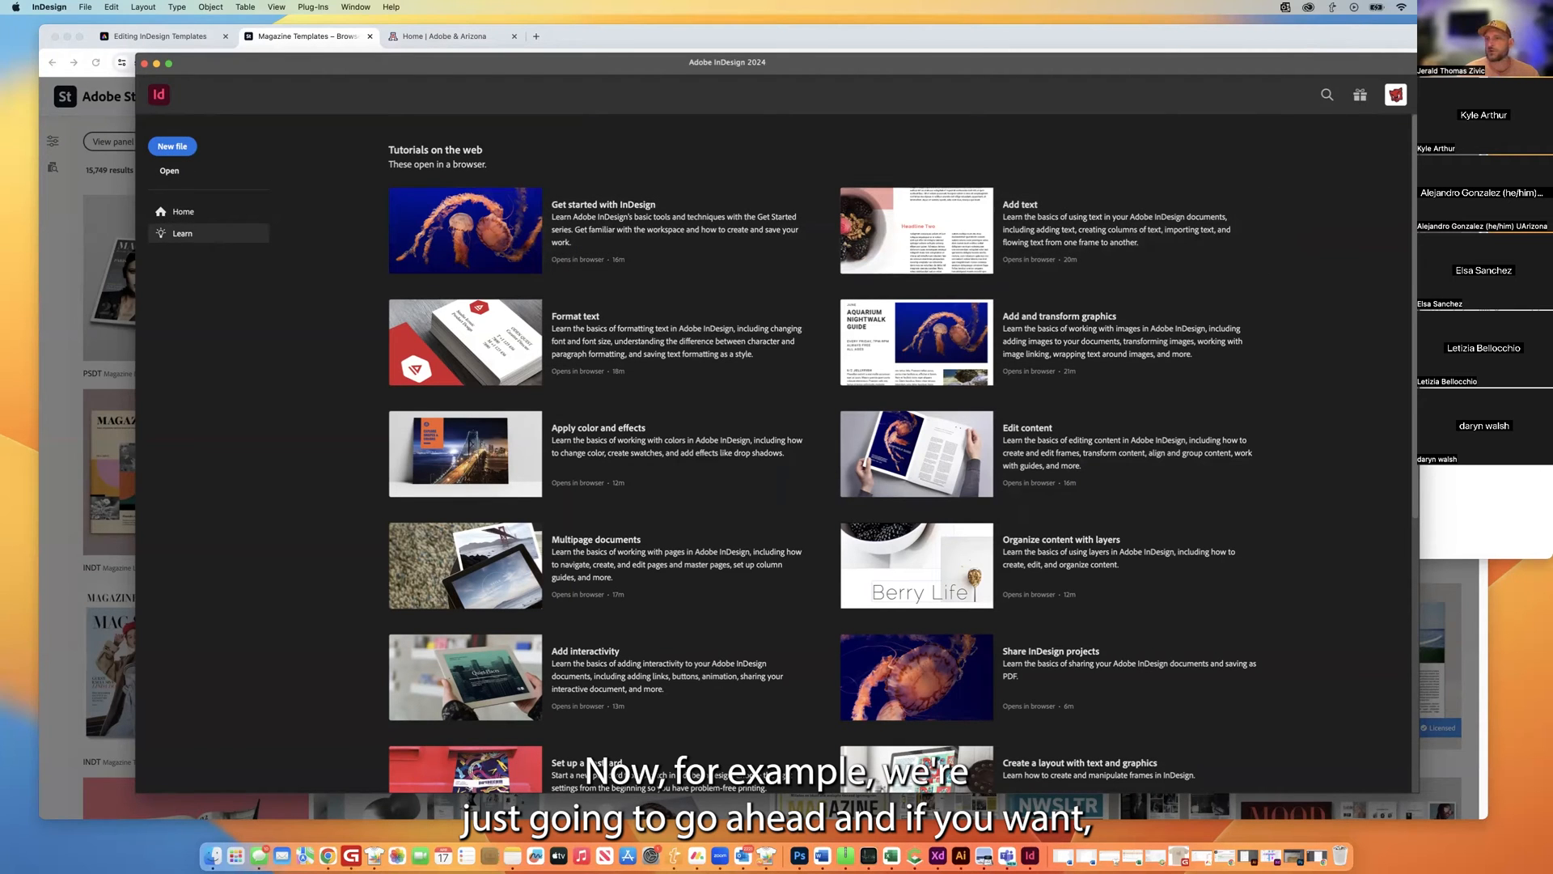
pyautogui.click(1485, 511)
pyautogui.doubleClick(1183, 366)
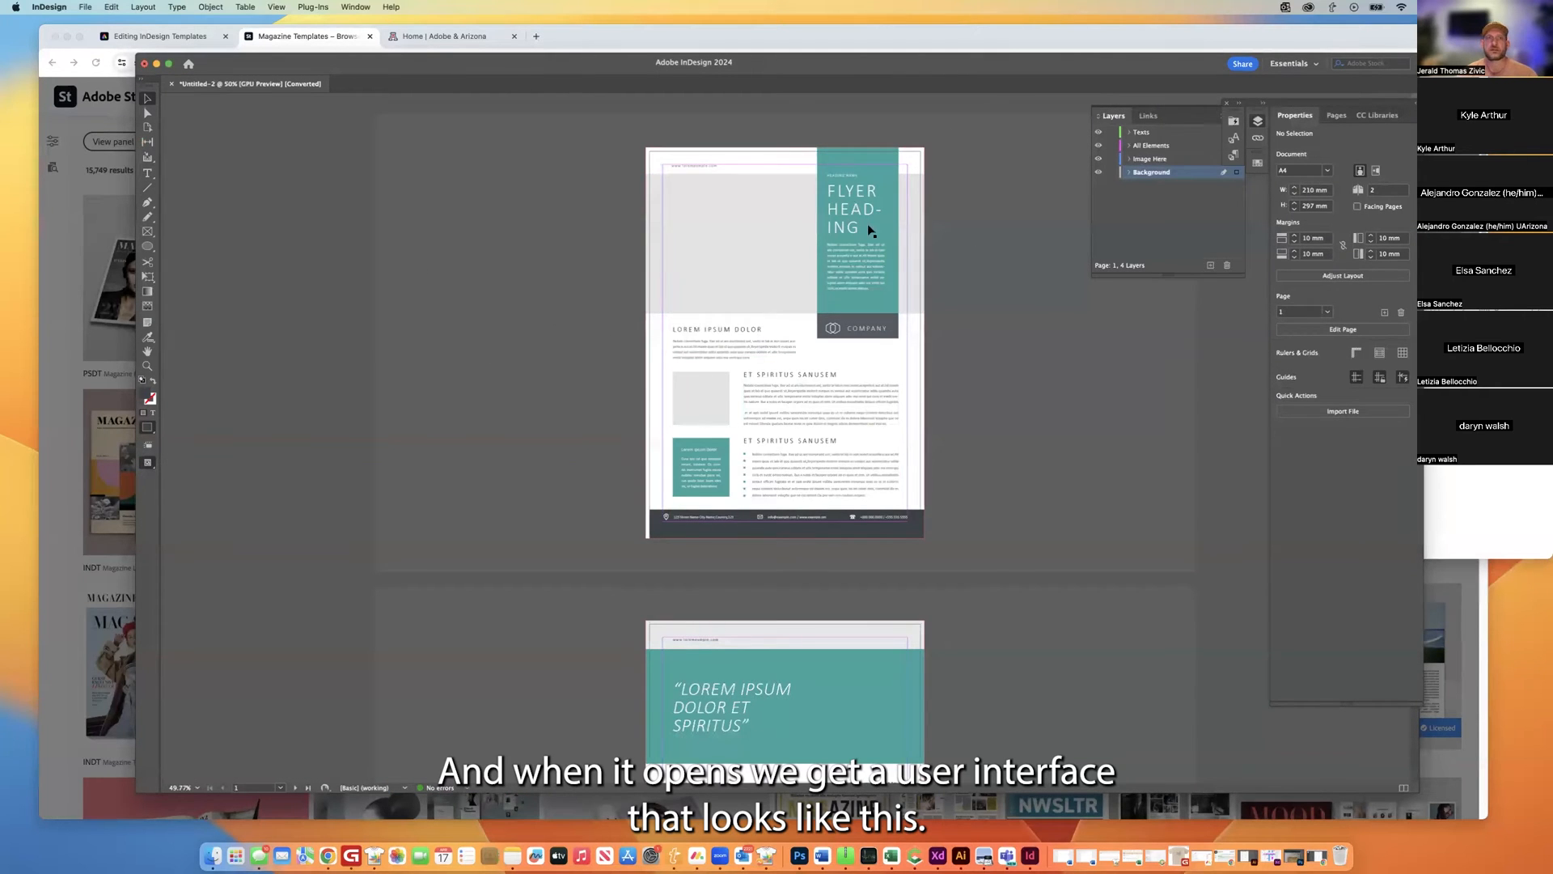
# Collapse the Layers panel and shift the InDesign window slightly up and to the left on the desktop.
pyautogui.click(1256, 121)
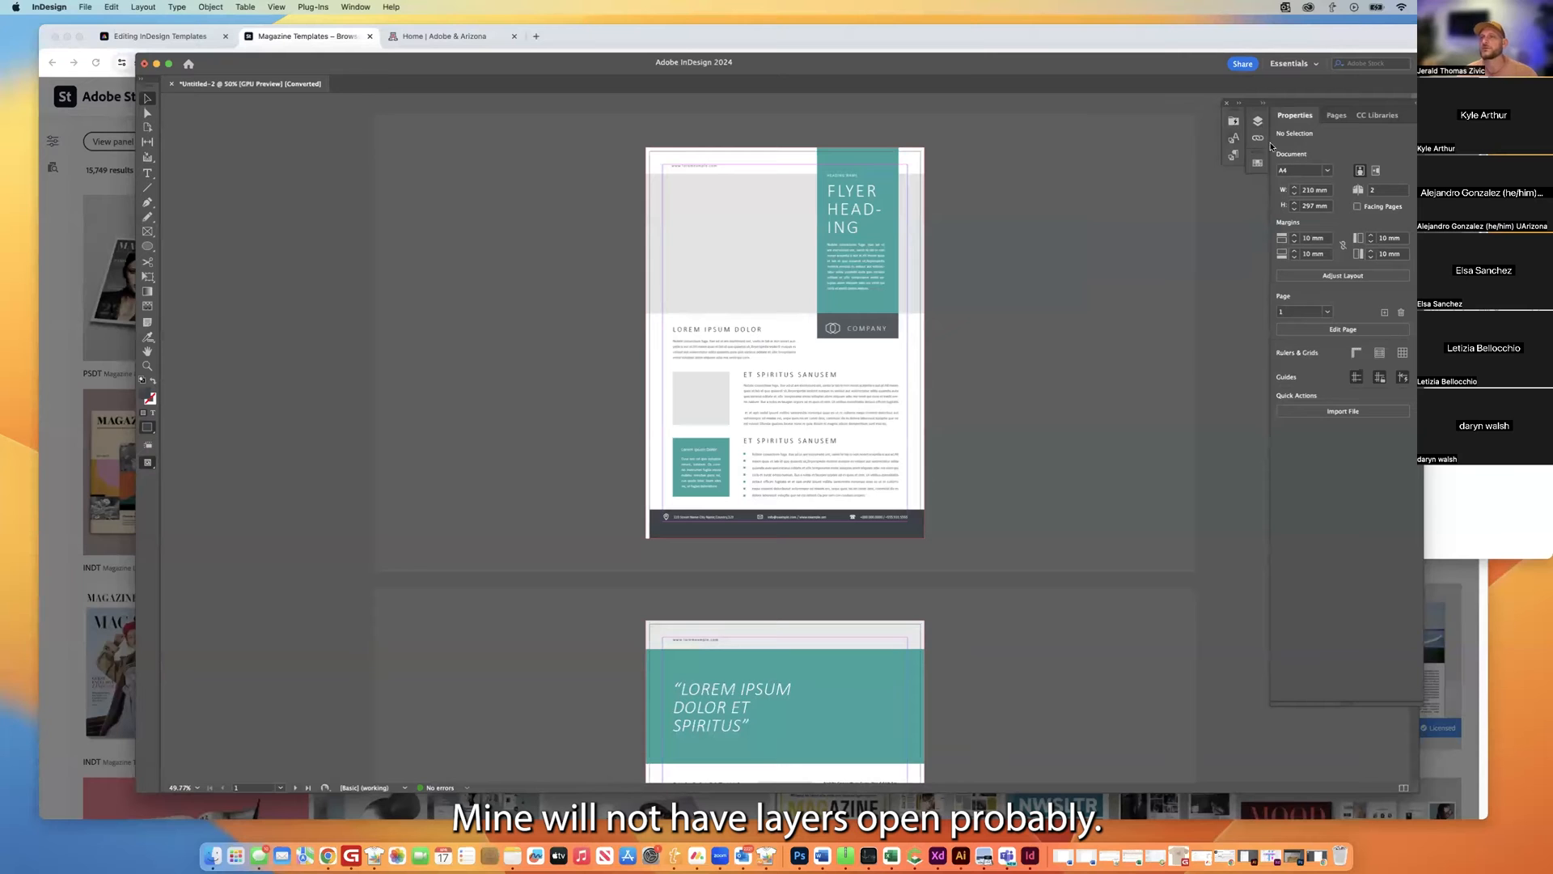
pyautogui.moveTo(390, 55); pyautogui.dragTo(329, 42)
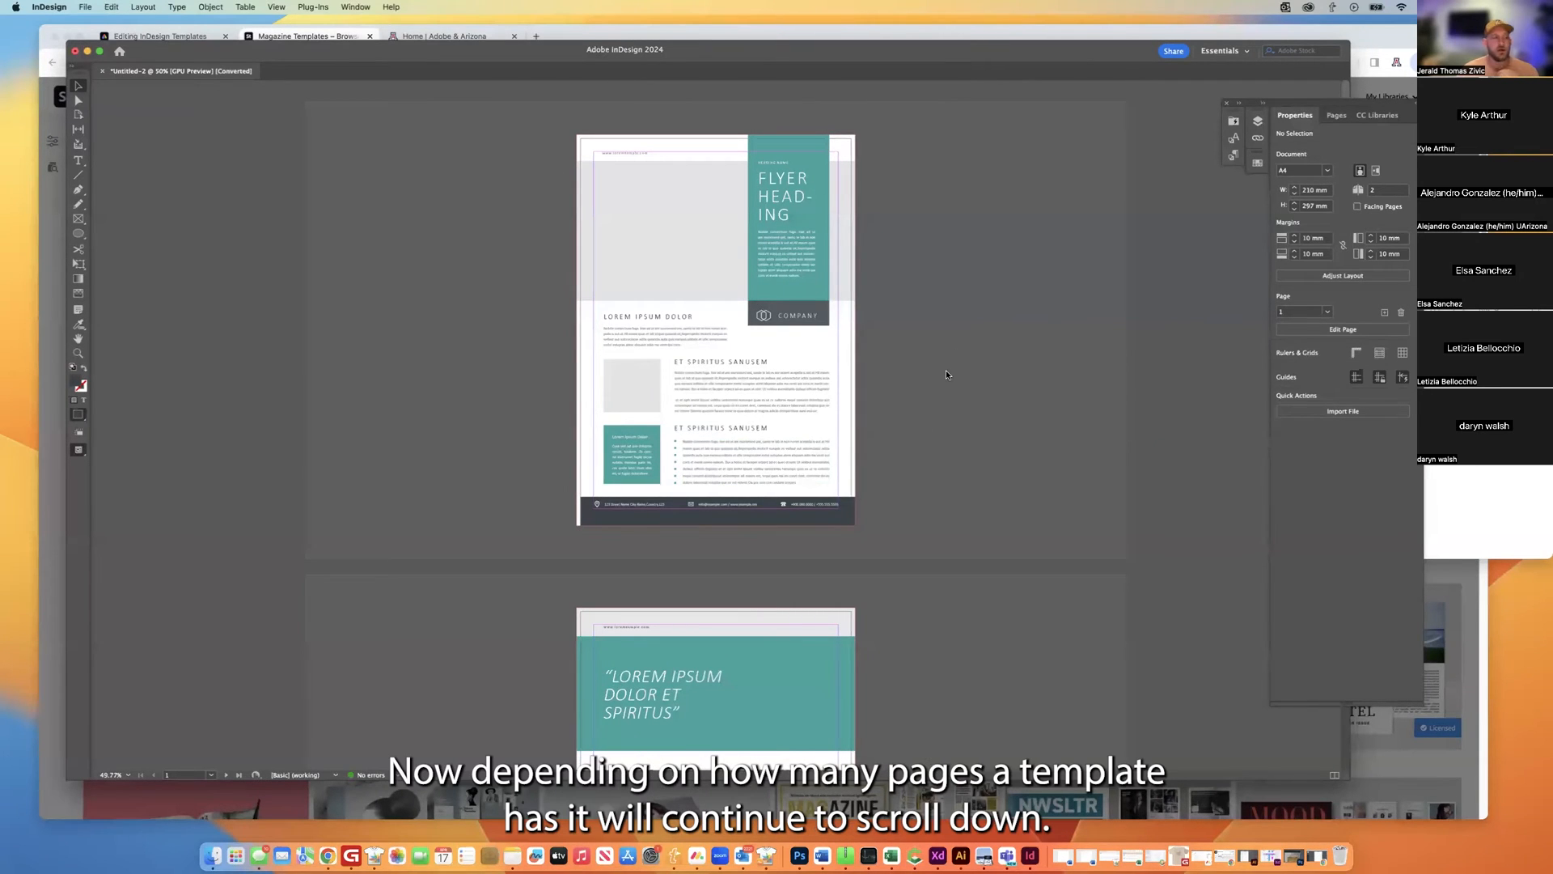
# Look over both pages of the flyer template and return to the first page.
pyautogui.scroll(-5, 890, 308)
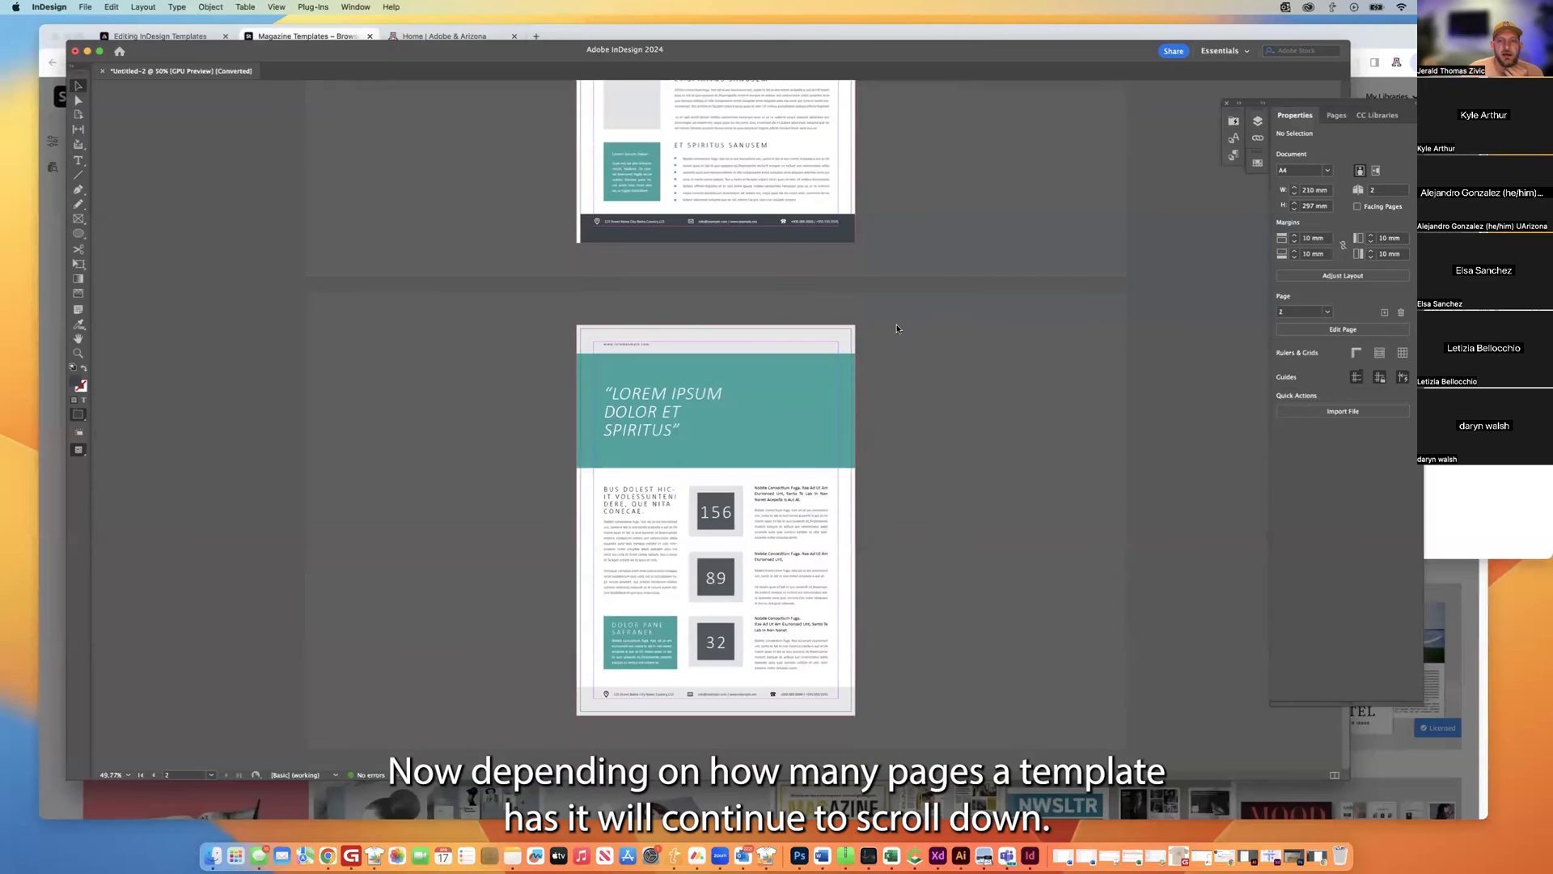
pyautogui.scroll(5, 894, 478)
pyautogui.scroll(-5, 902, 462)
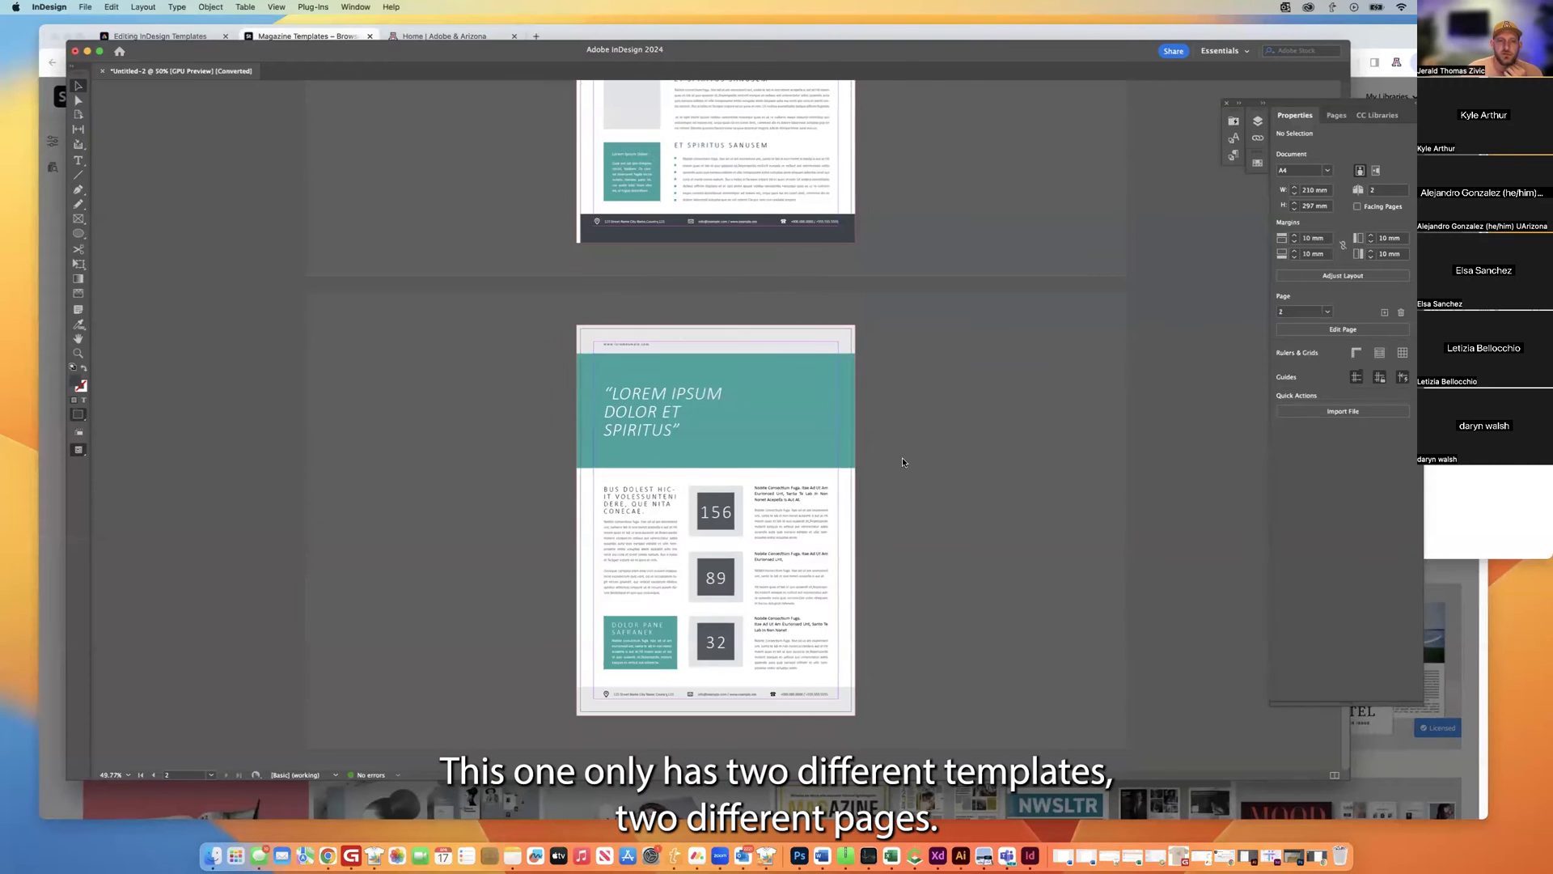
pyautogui.scroll(5, 905, 464)
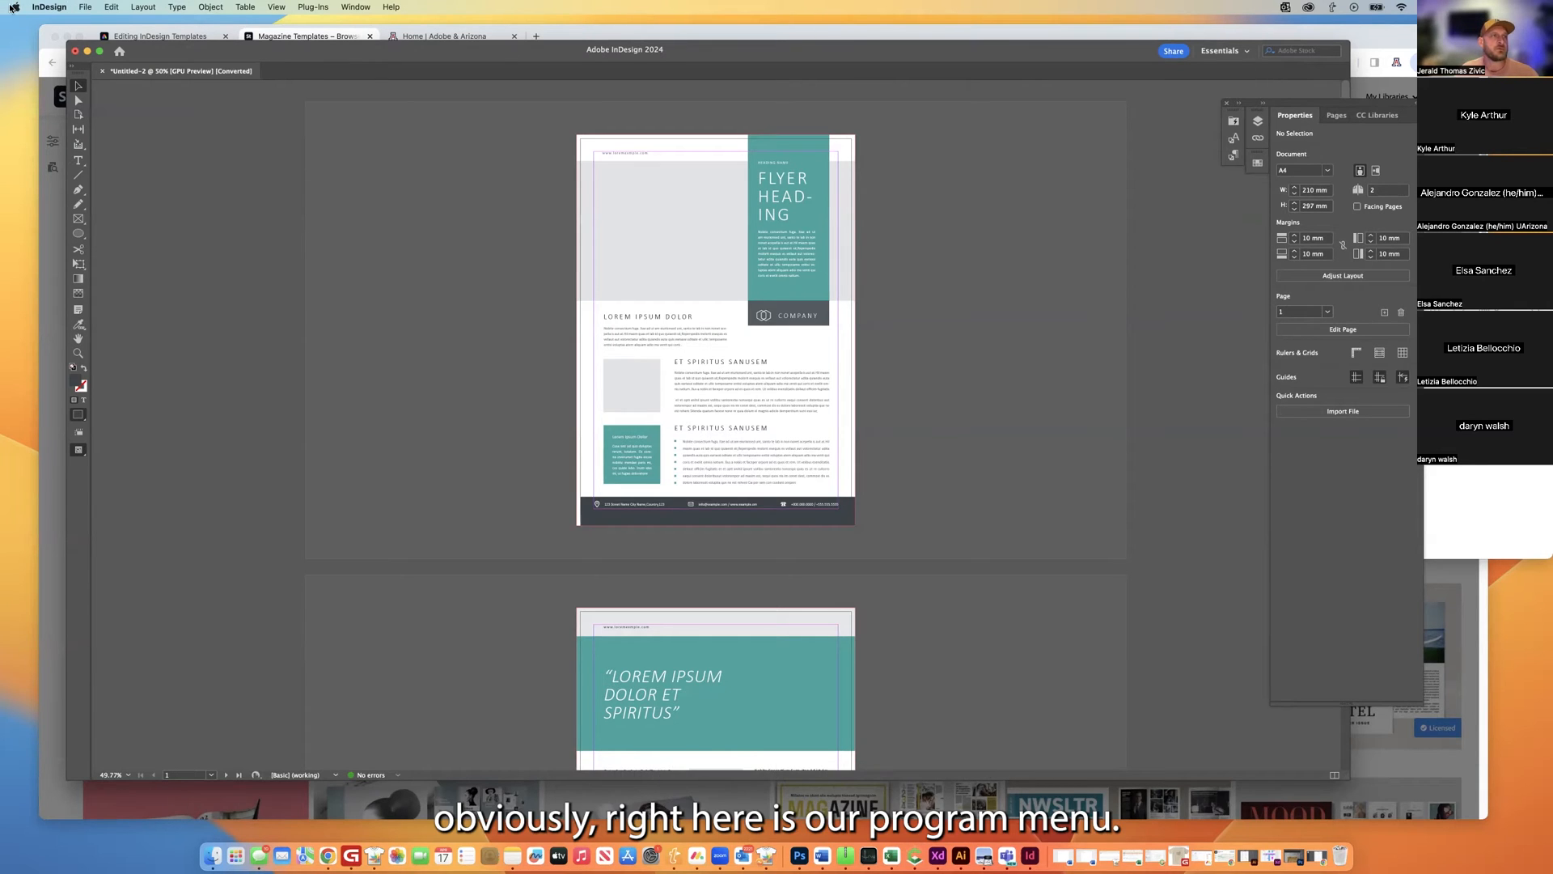
# Check the list of available panels and move the floating Properties panel group inside the InDesign window.
pyautogui.click(373, 7)
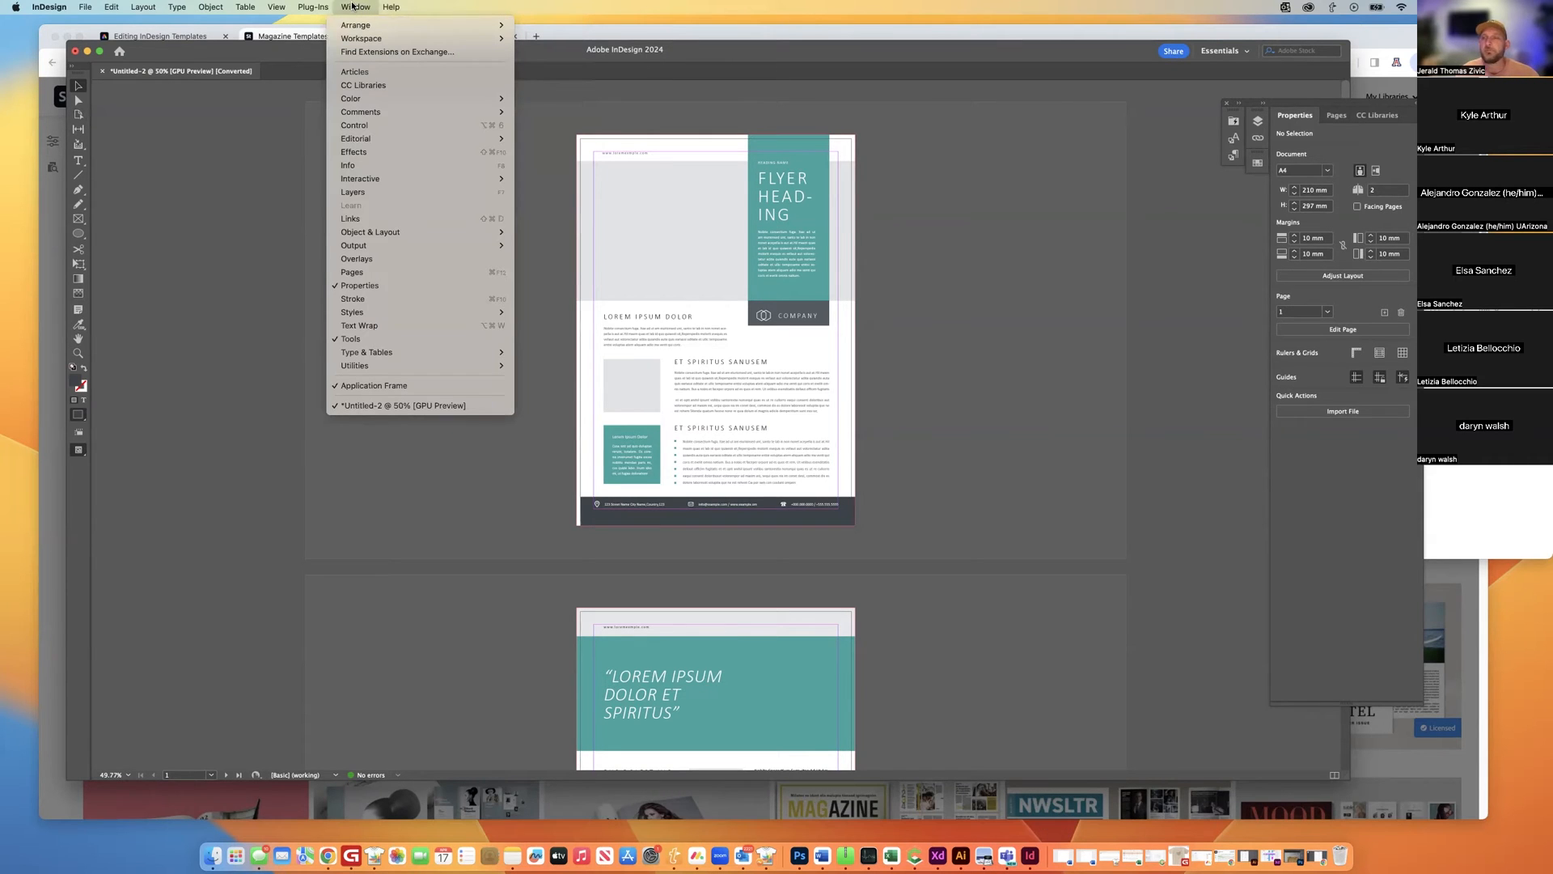
pyautogui.click(352, 6)
pyautogui.moveTo(1314, 105); pyautogui.dragTo(1232, 87)
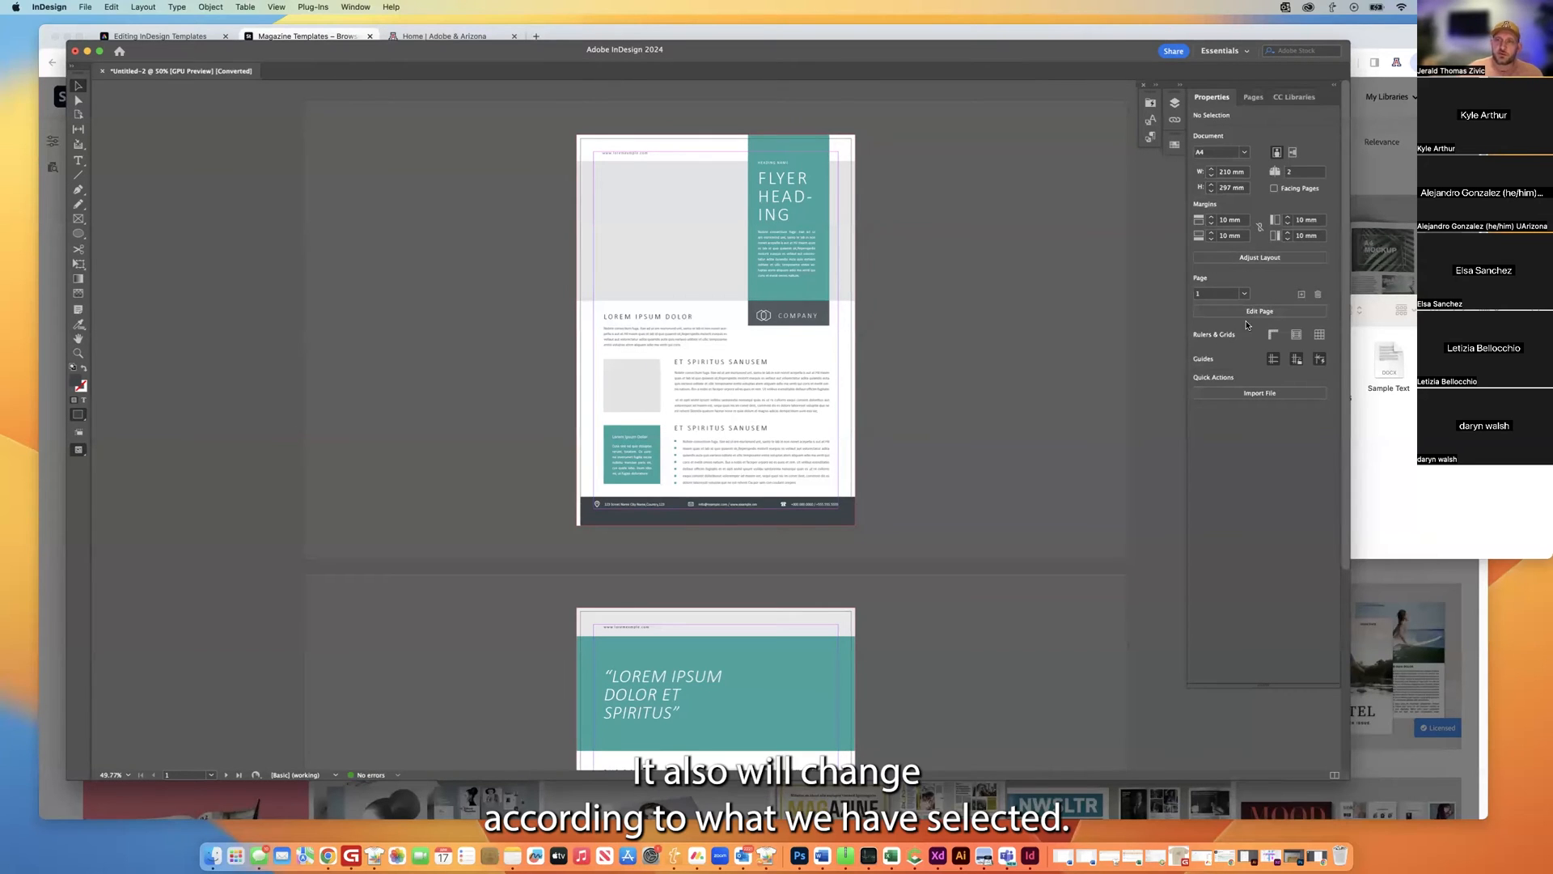
# Select the large grey image frame on page 1 to view its properties, and show the document's page thumbnails.
pyautogui.click(825, 213)
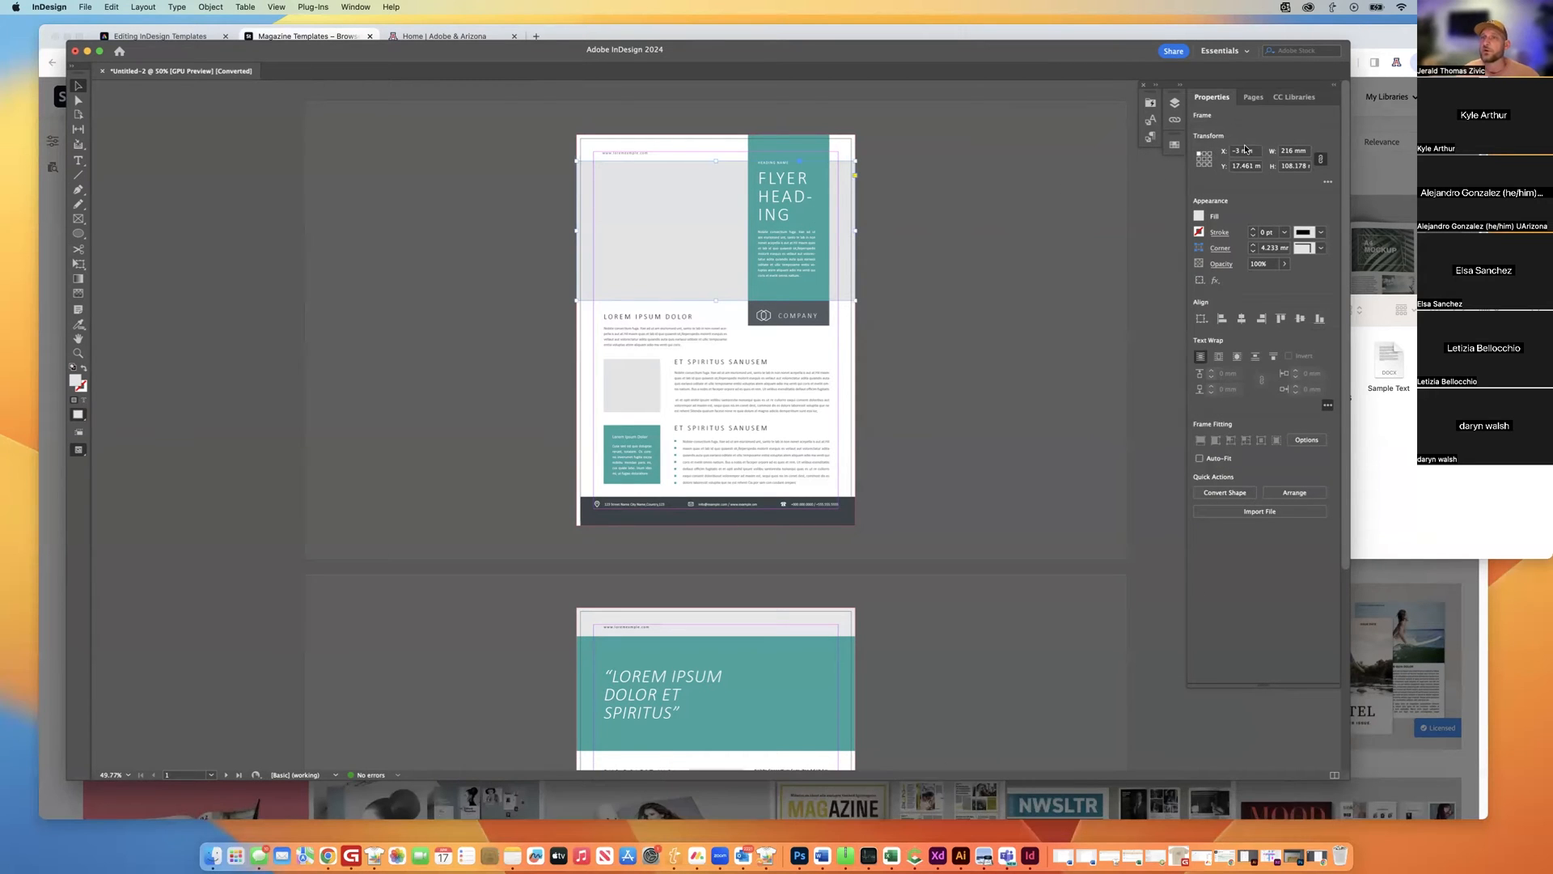
pyautogui.click(1250, 97)
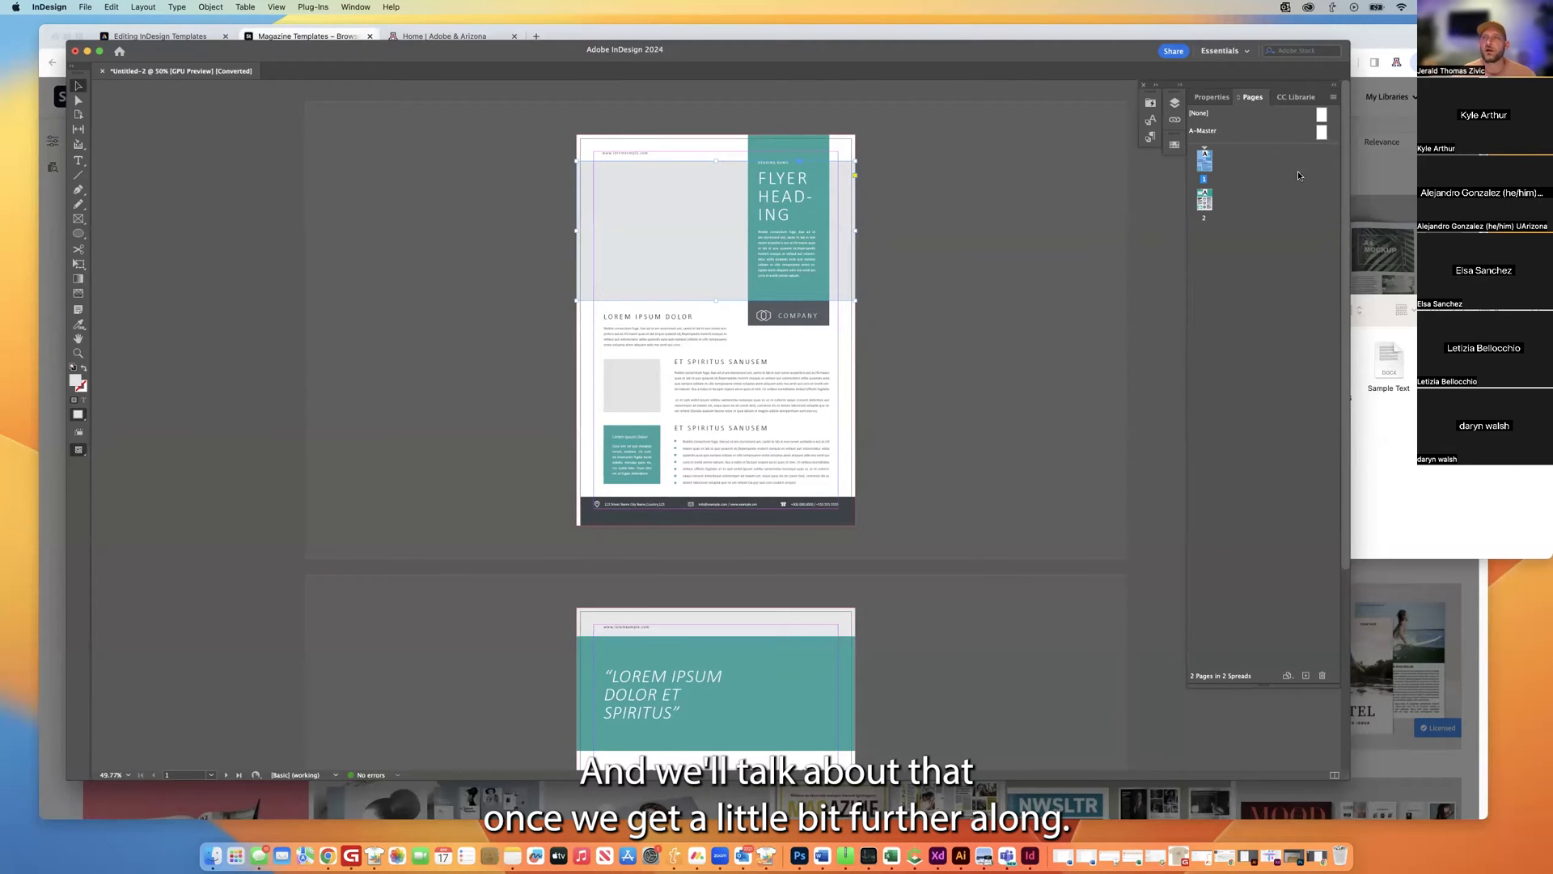
# Check the available Creative Cloud libraries, and use the page thumbnails to visit page 2 and return to page 1.
pyautogui.click(1287, 97)
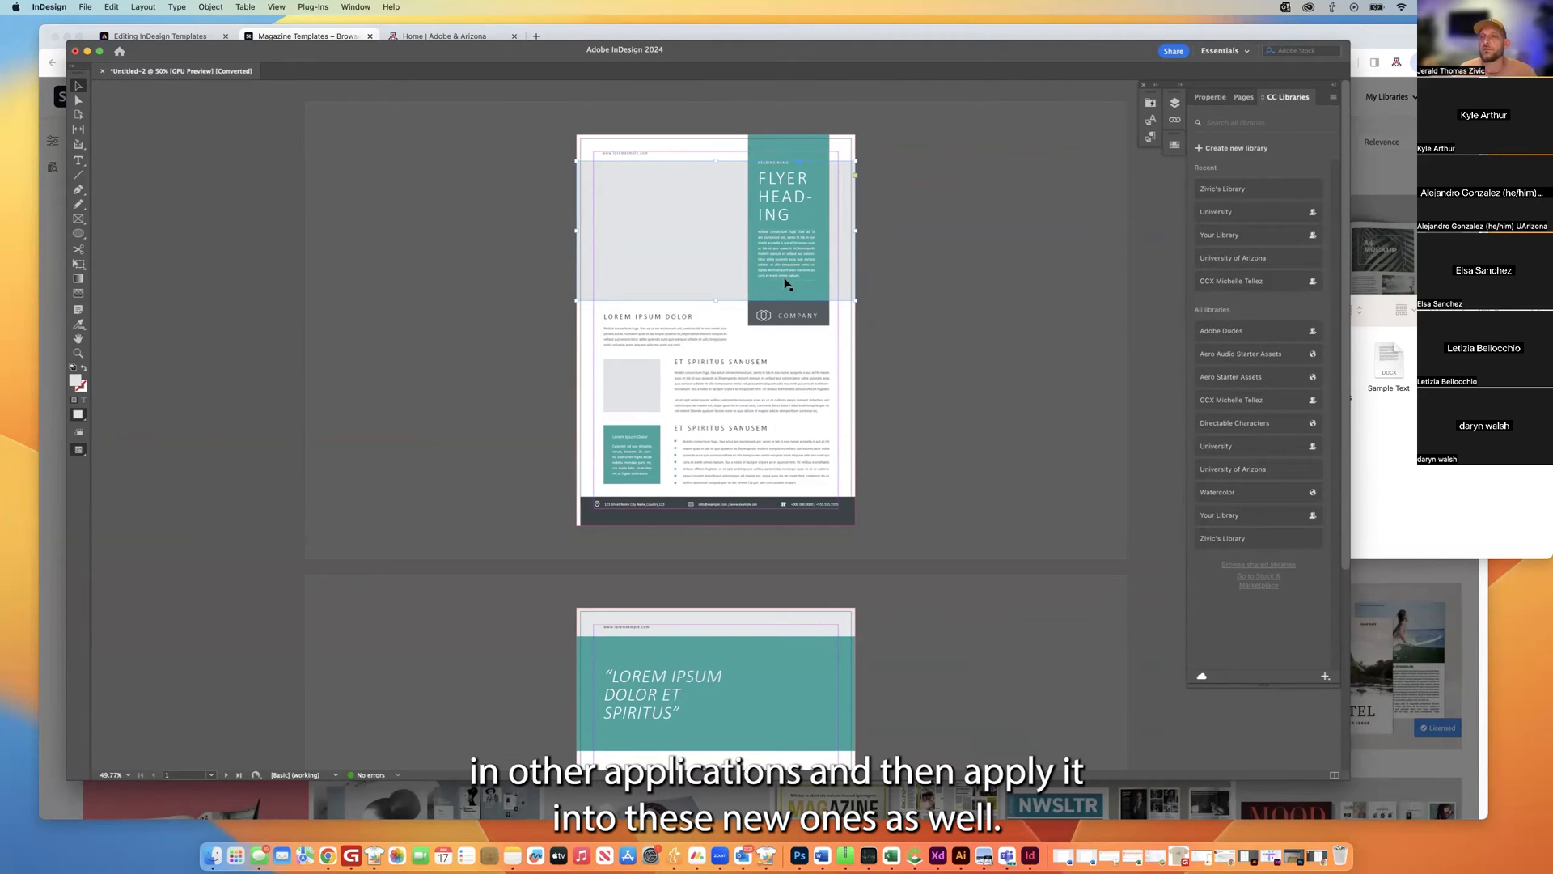
pyautogui.click(1244, 97)
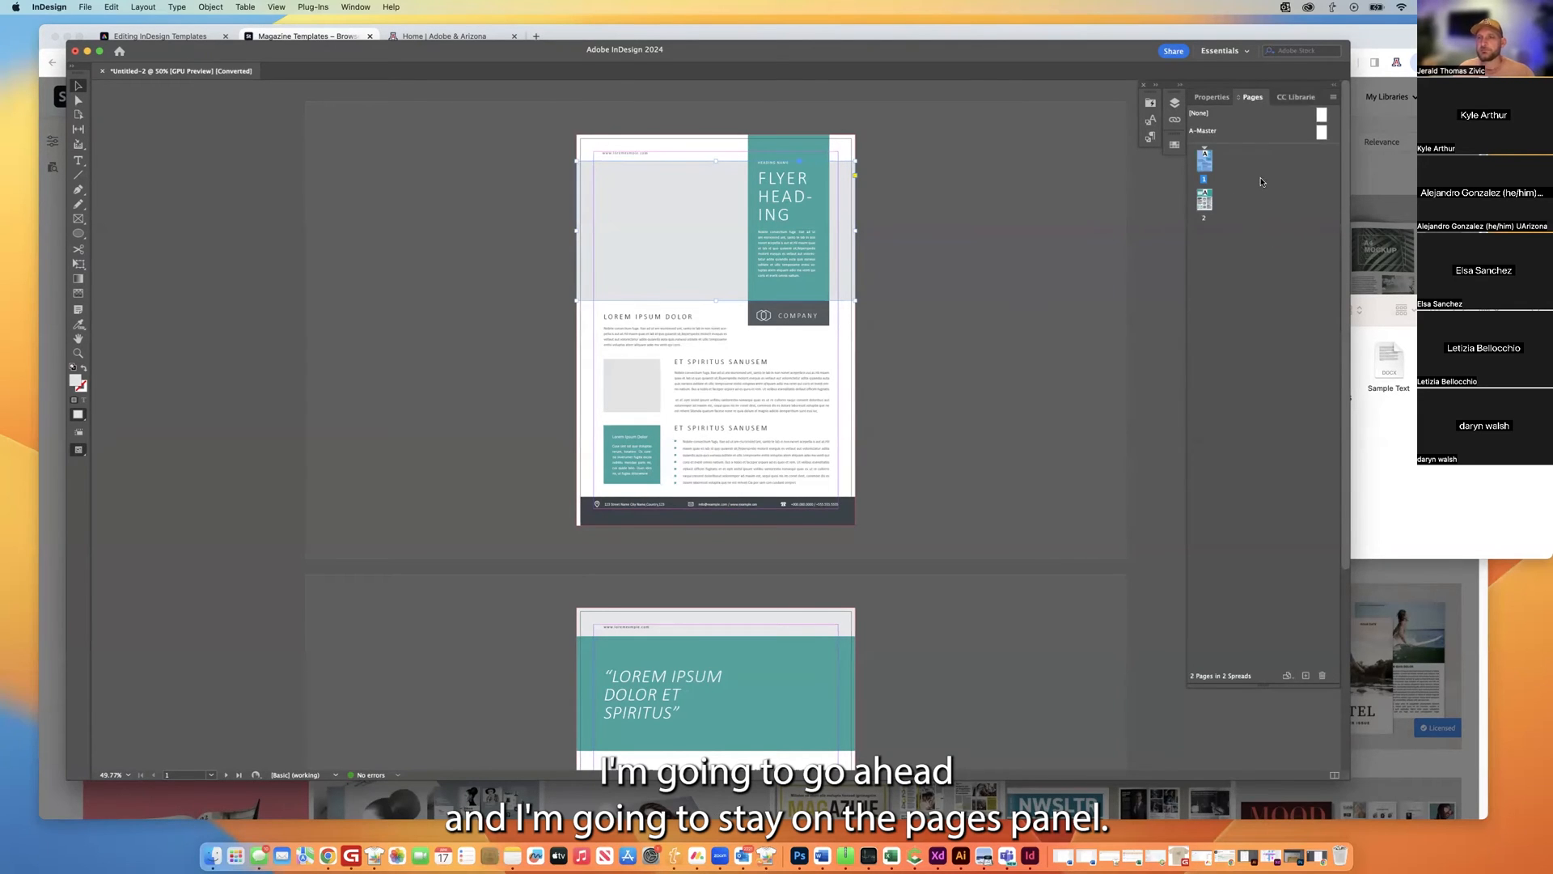
pyautogui.click(1204, 203)
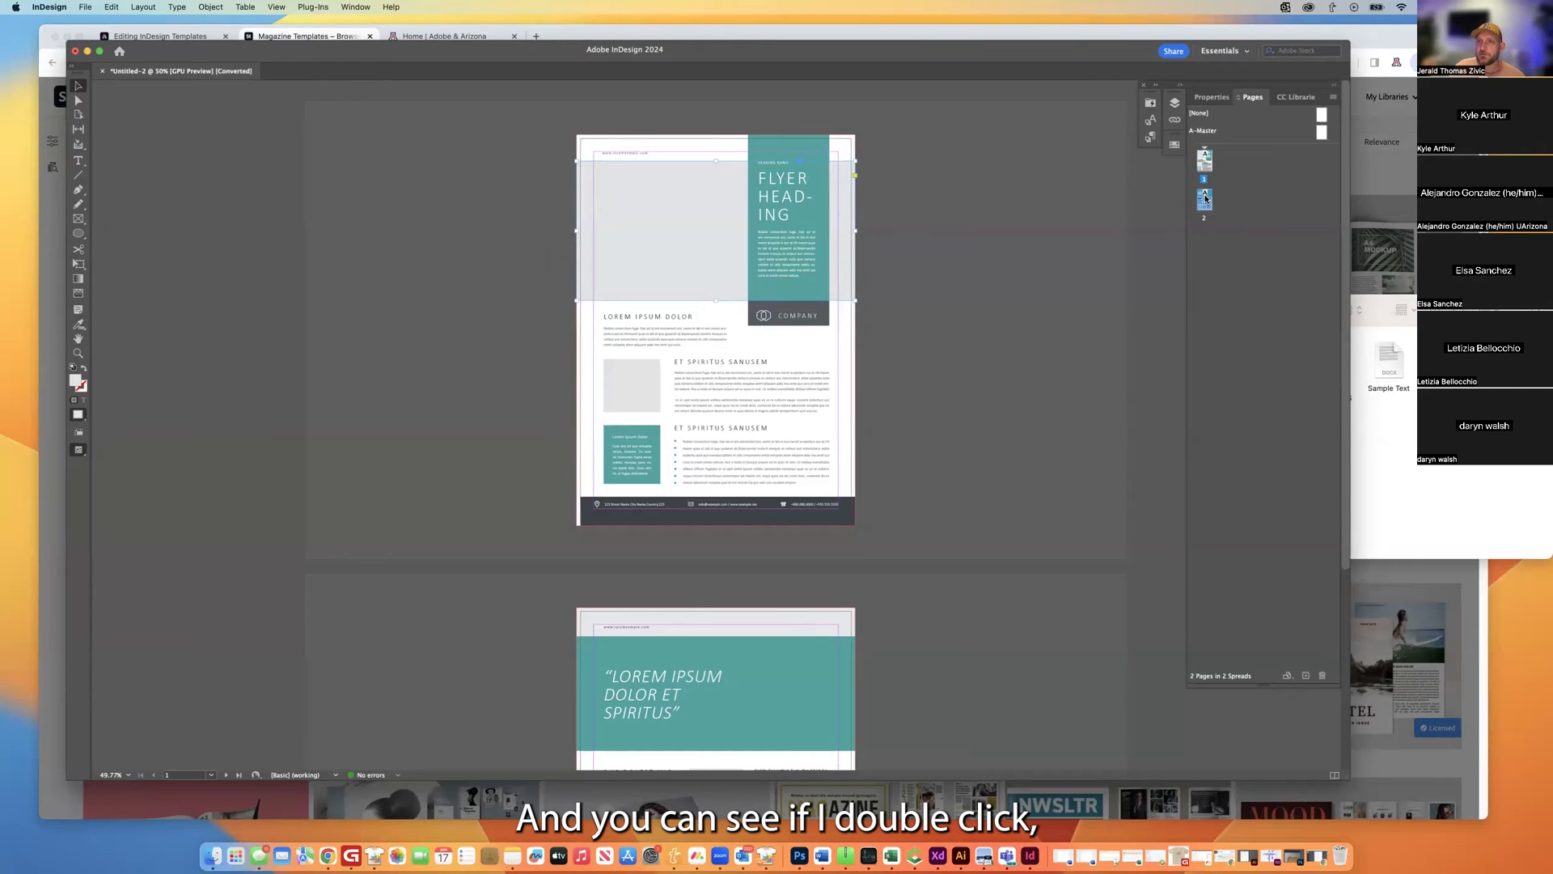
pyautogui.doubleClick(1204, 200)
pyautogui.doubleClick(1204, 163)
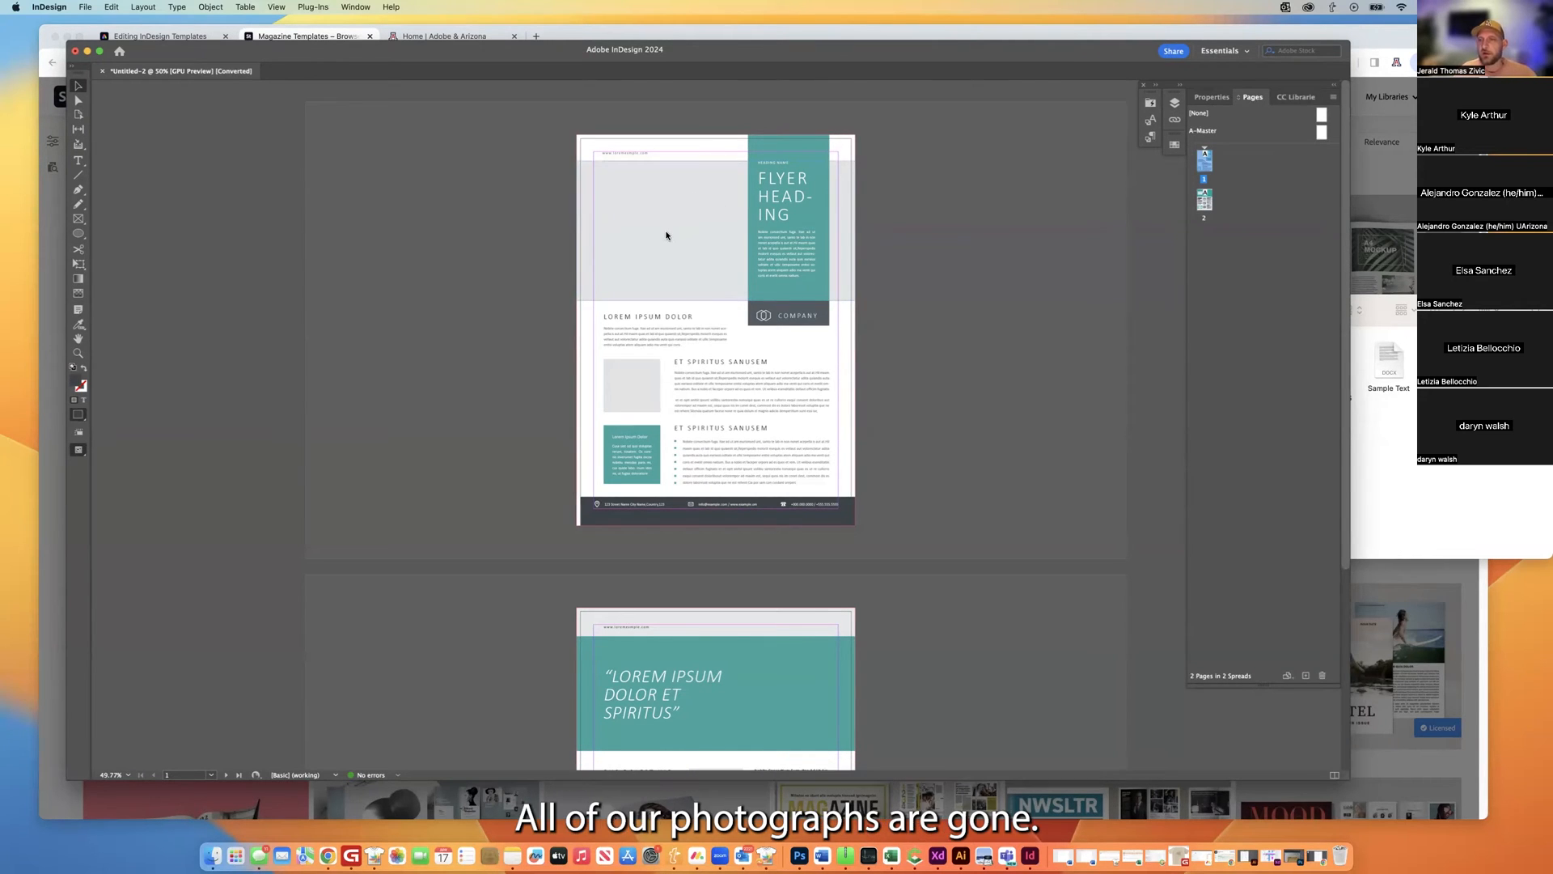
# Select the large grey image frame on page 1 and switch the shape tool to the Rectangle tool.
pyautogui.click(670, 301)
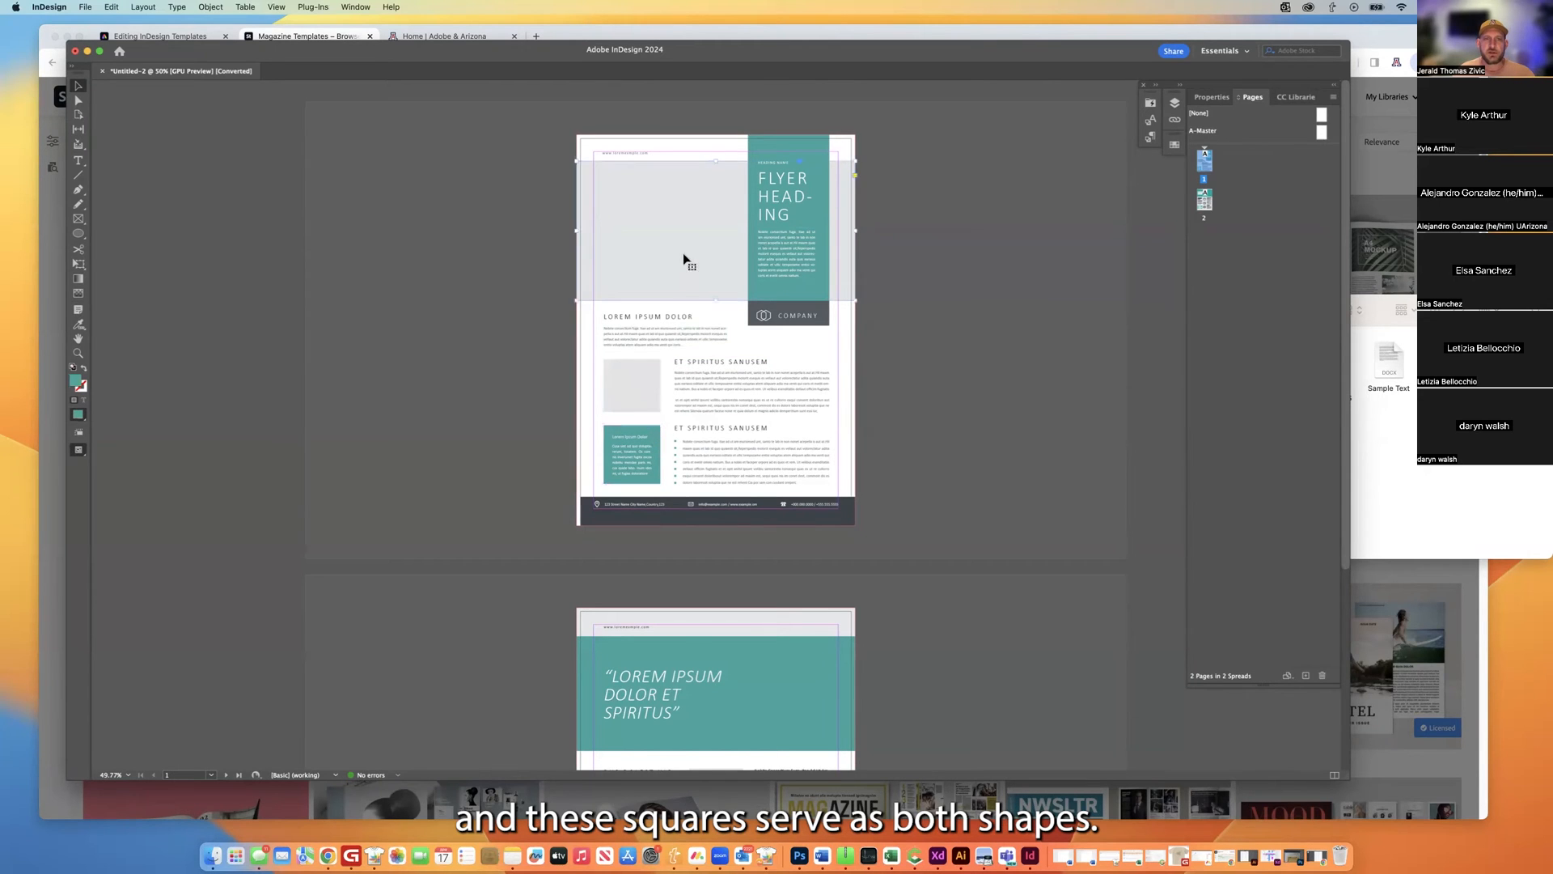
pyautogui.click(644, 377)
pyautogui.click(674, 274)
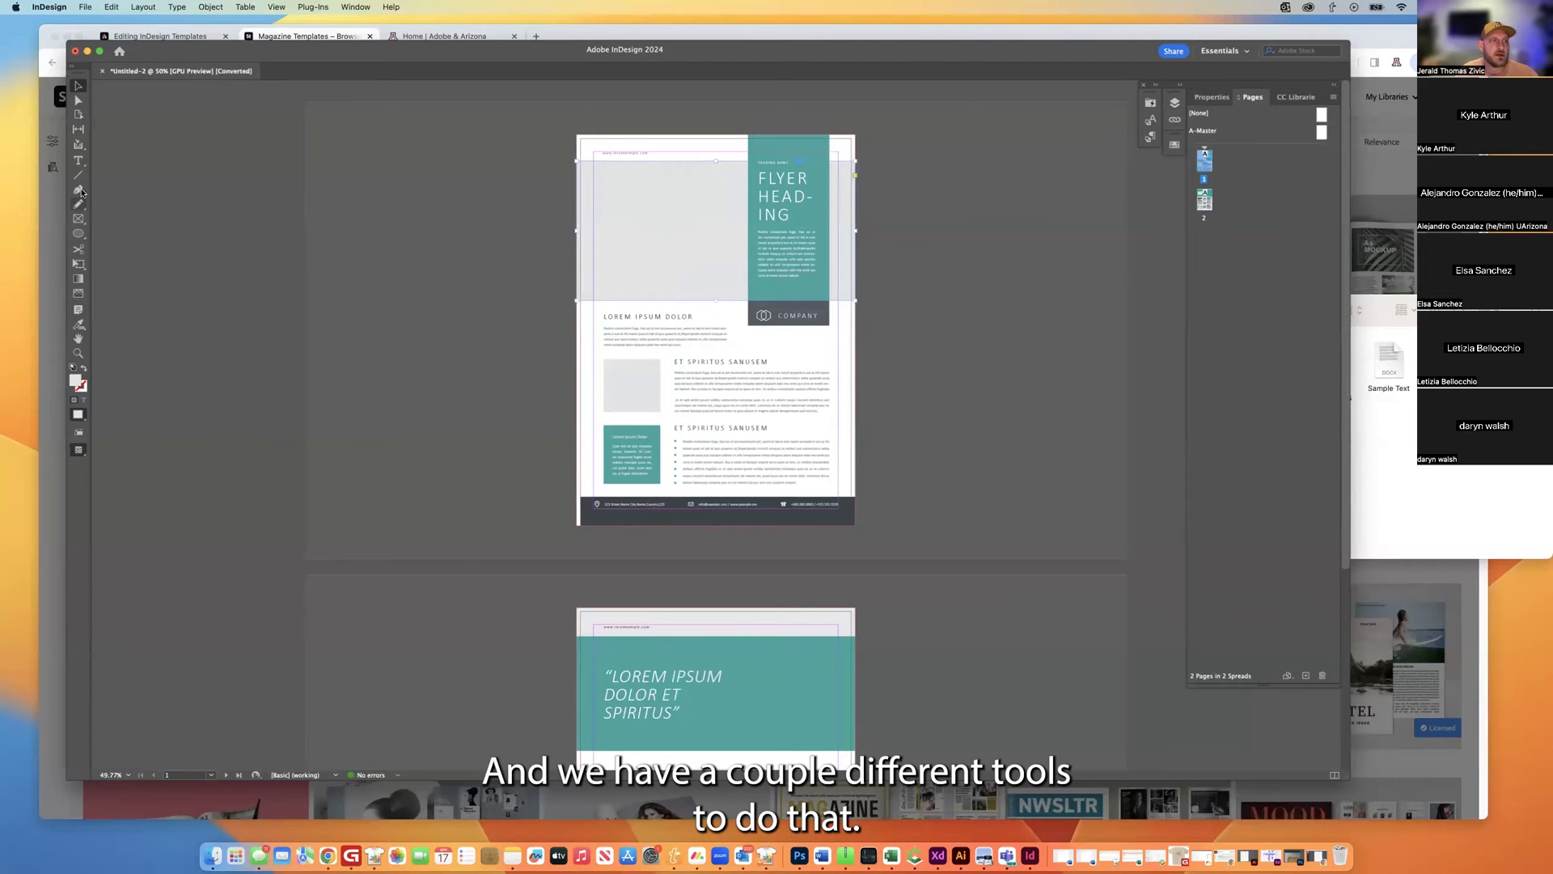
pyautogui.click(87, 236)
pyautogui.click(113, 247)
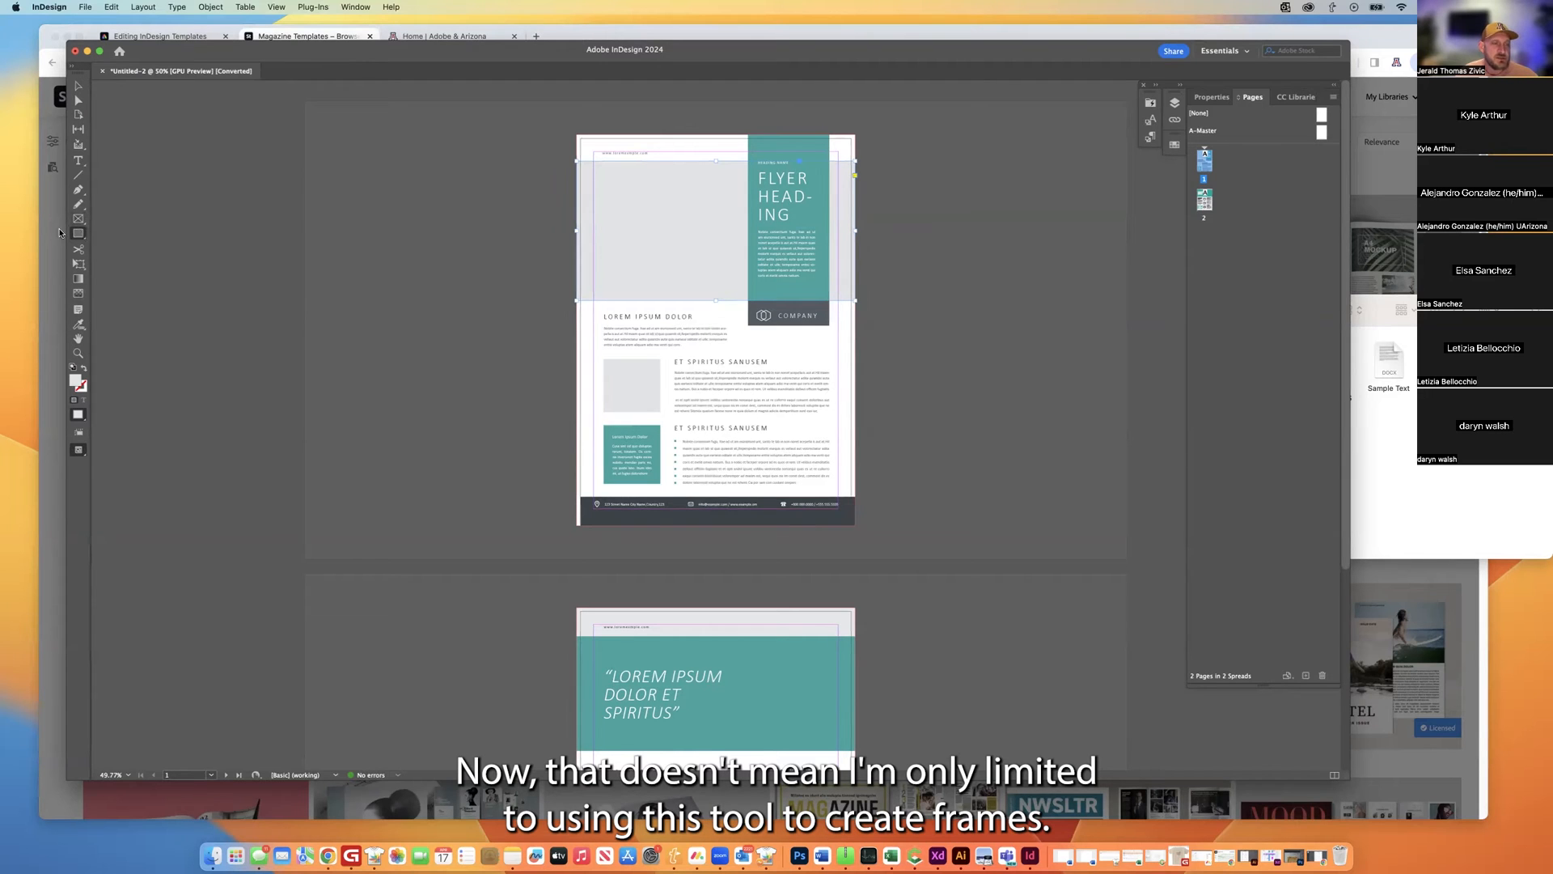
pyautogui.click(78, 234)
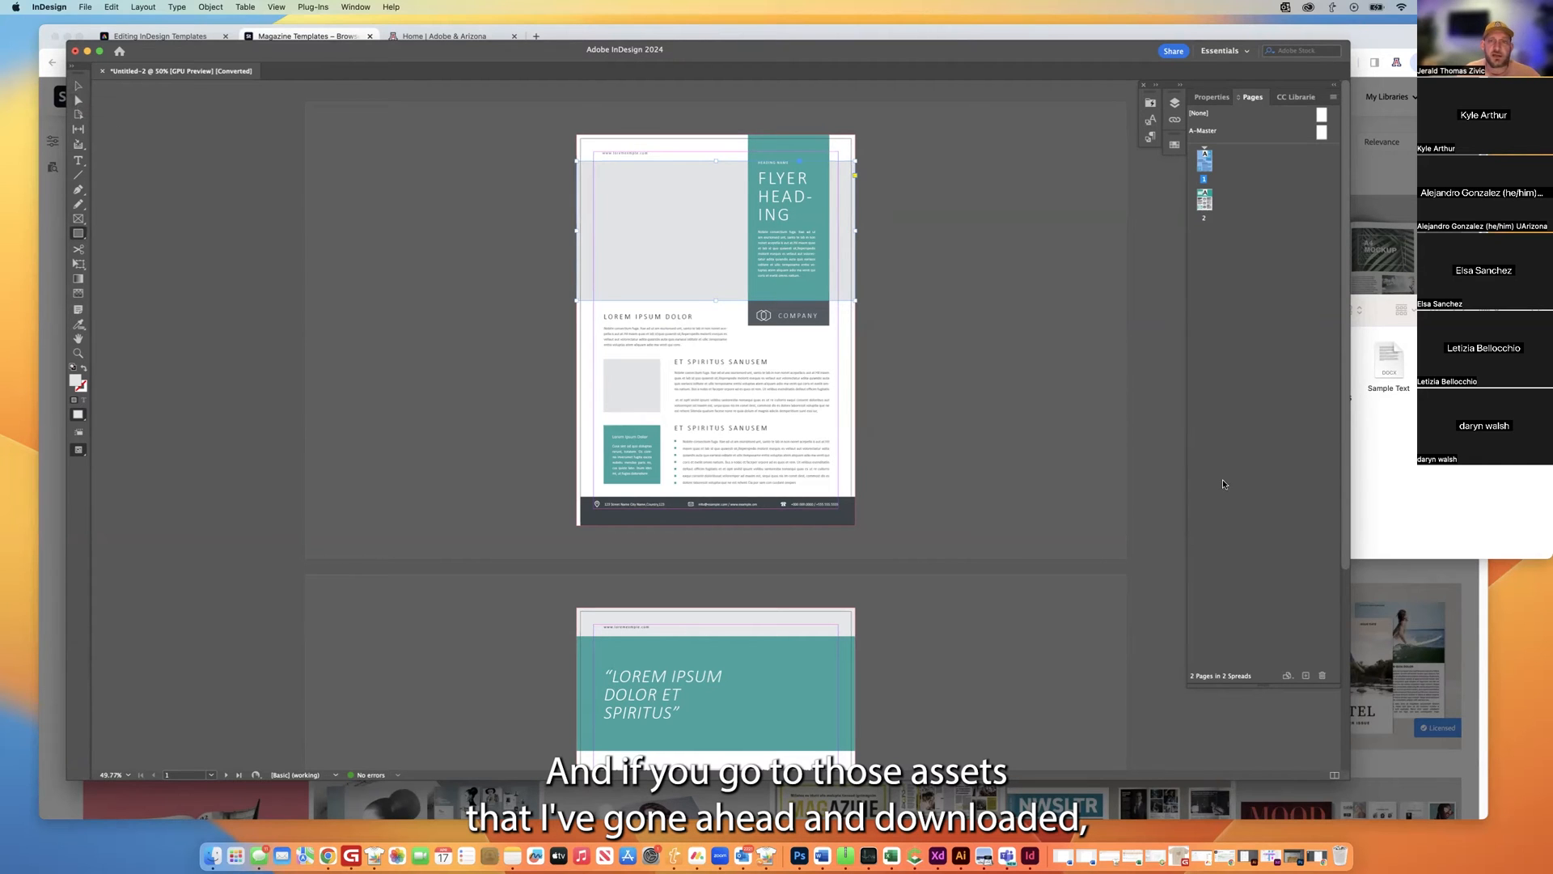
# Switch to Finder, open the Photos folder among the demo assets and look through its images.
pyautogui.click(1392, 468)
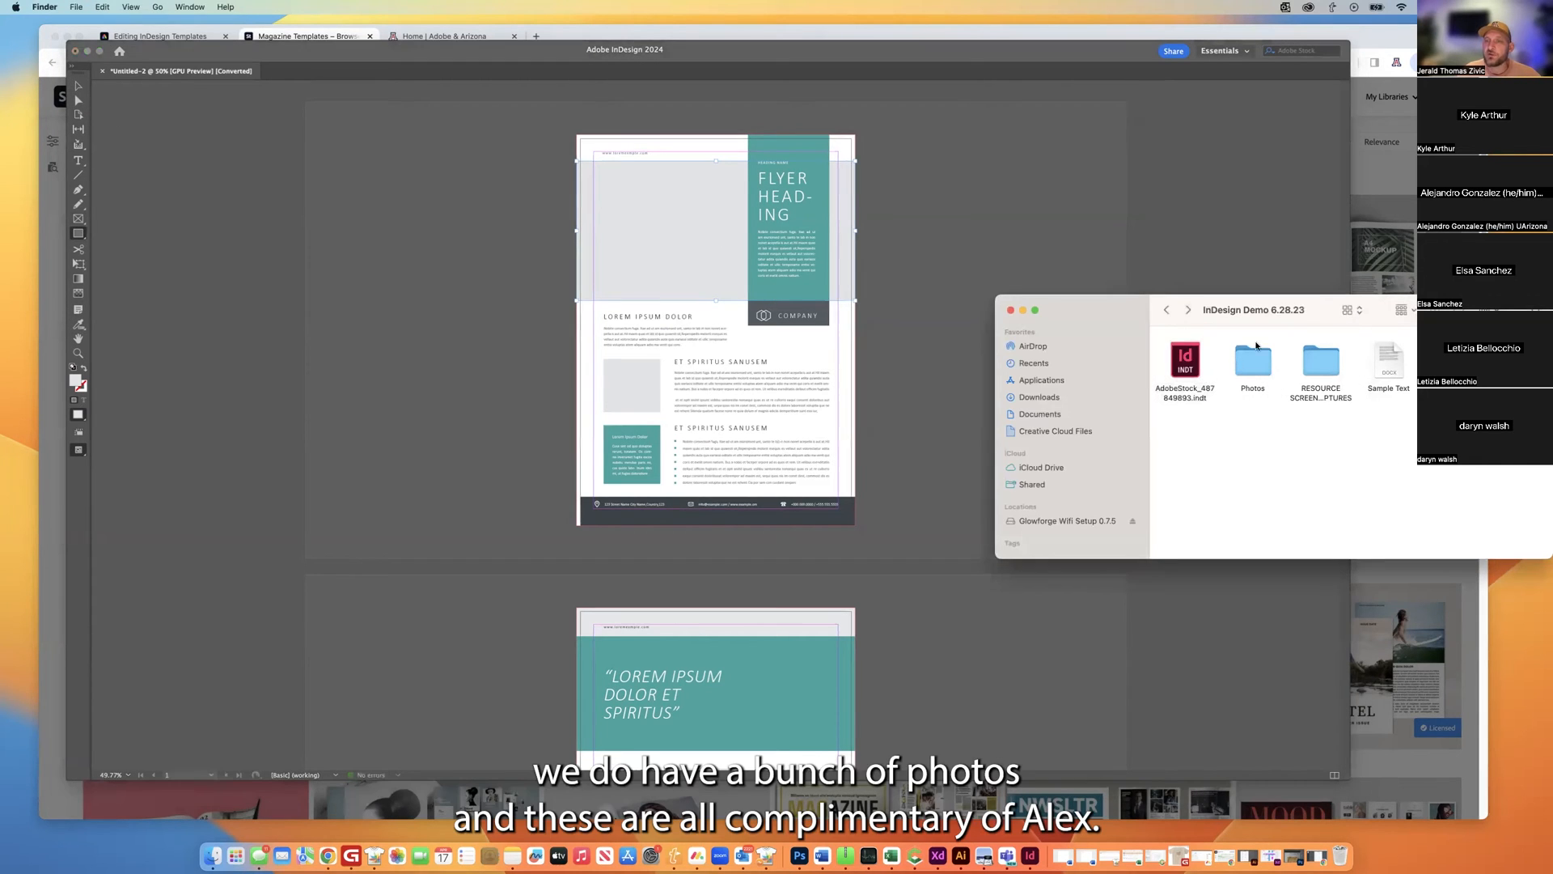
pyautogui.doubleClick(1260, 364)
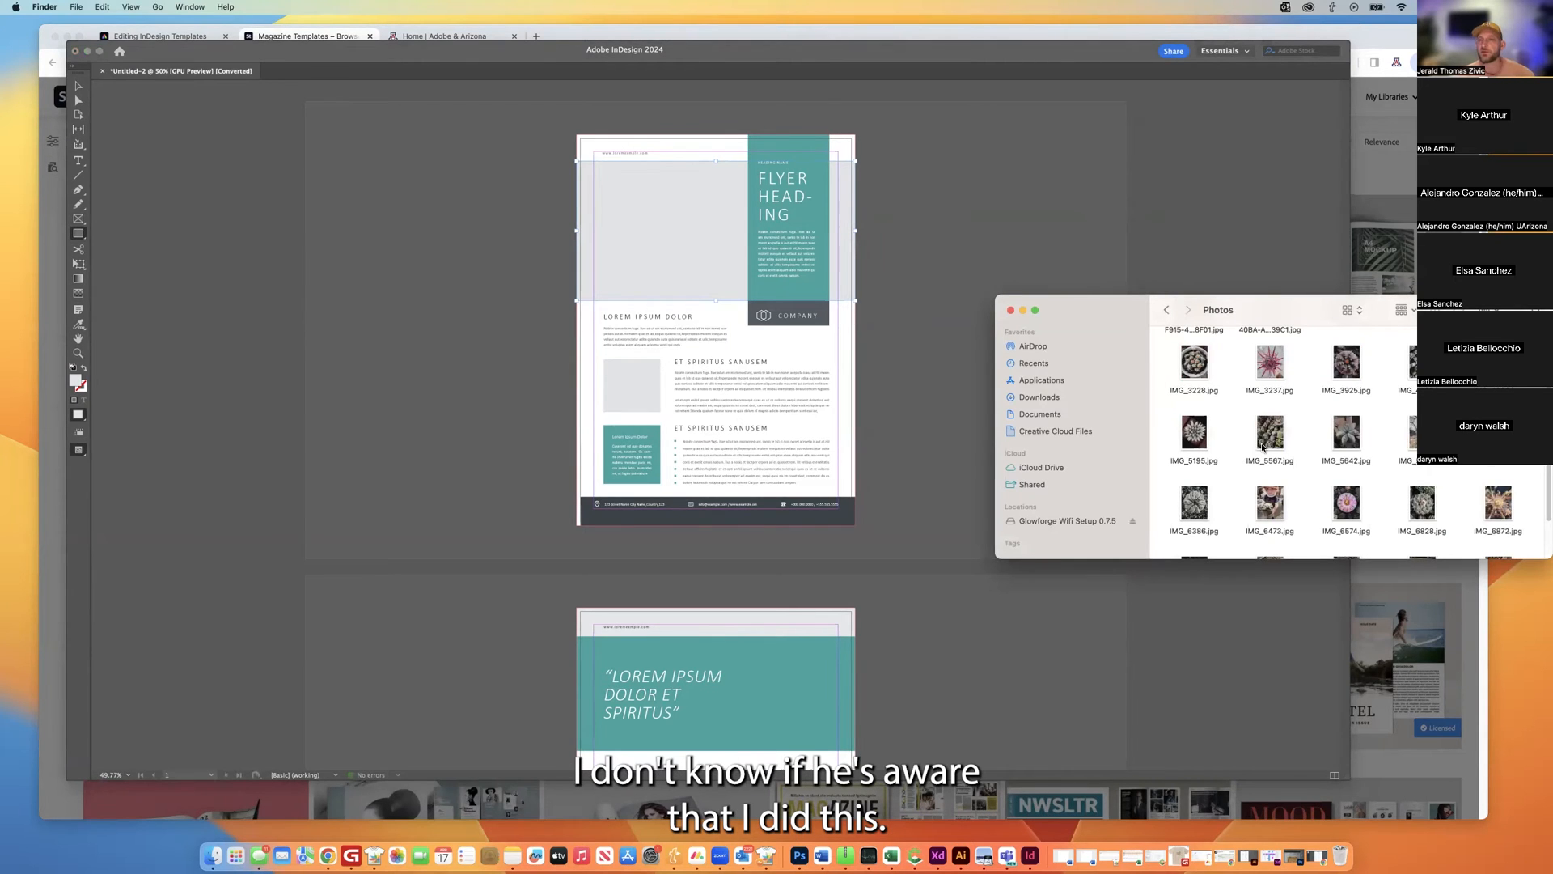
pyautogui.scroll(2, 1229, 411)
pyautogui.scroll(2, 1239, 412)
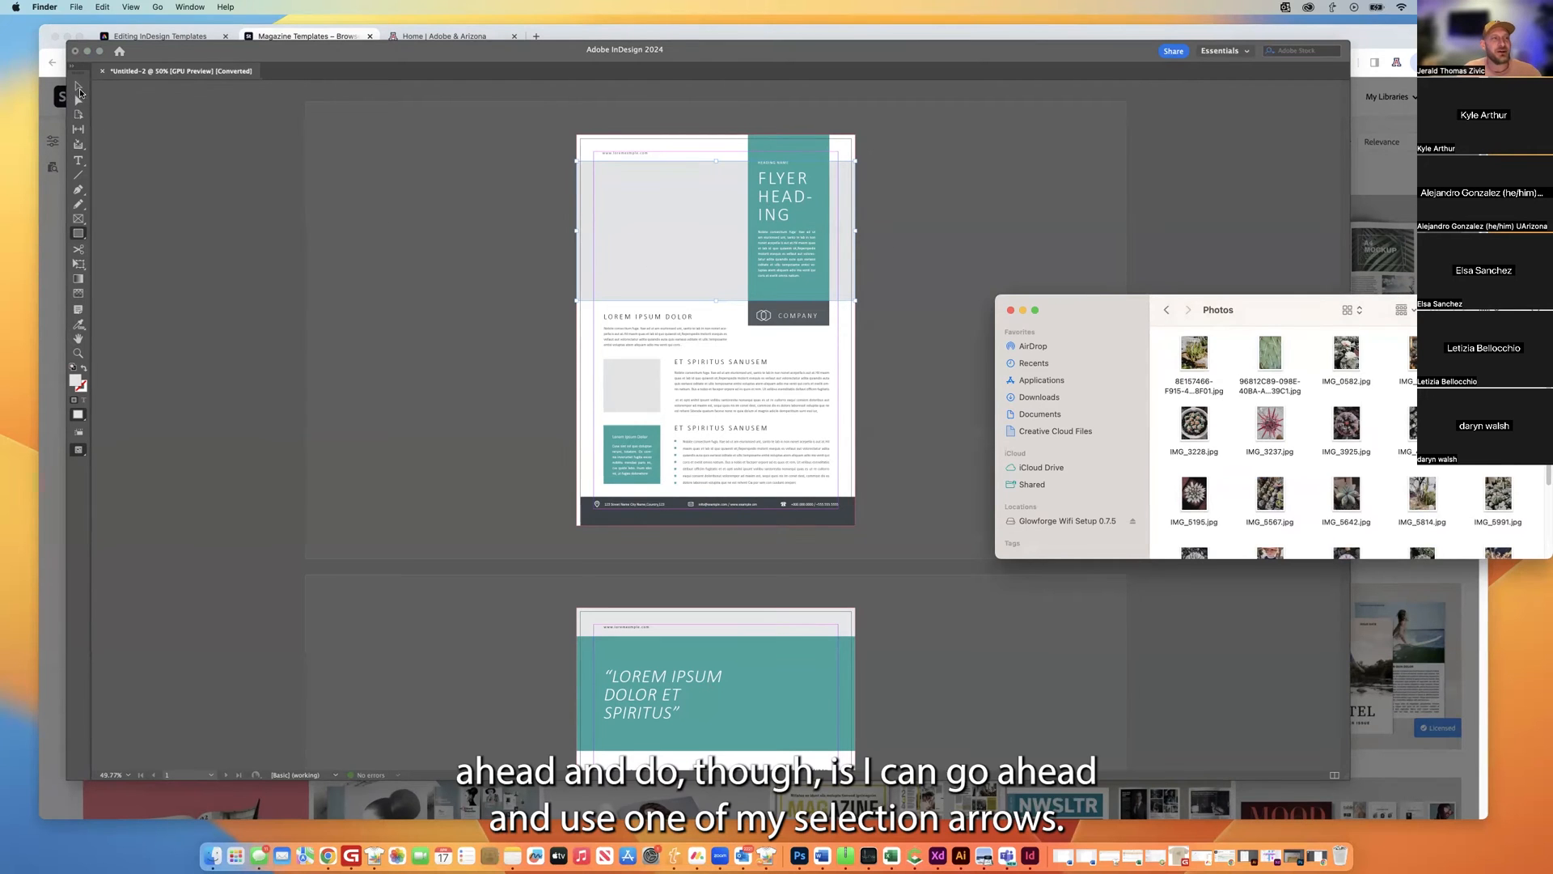
# Return to InDesign and use the Selection tool to select and slightly shift the large grey image frame on page 1.
pyautogui.click(663, 290)
pyautogui.click(706, 292)
pyautogui.click(833, 449)
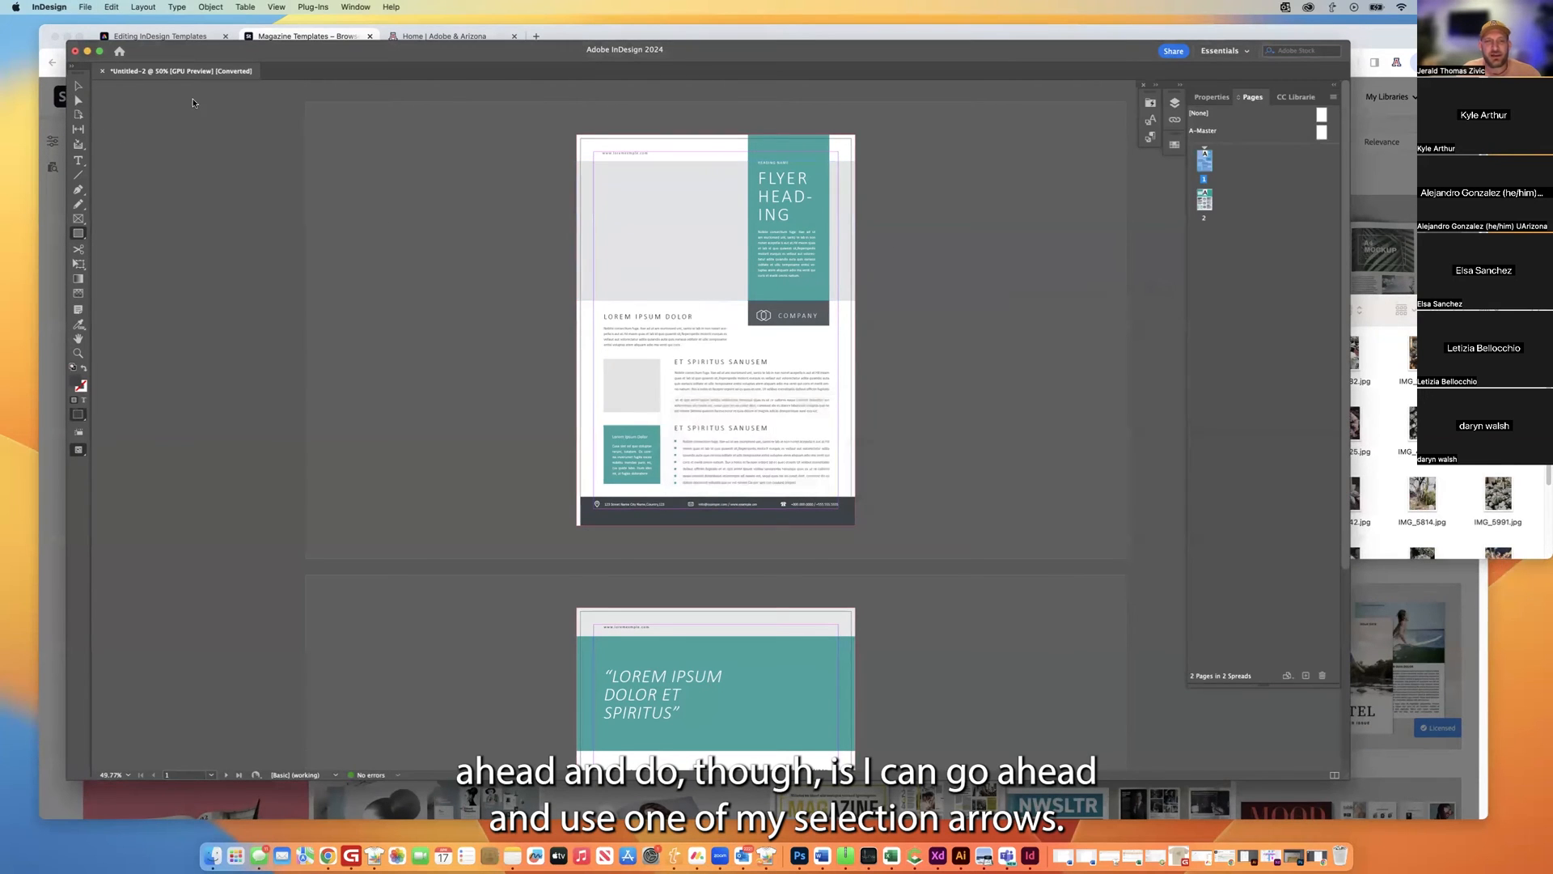
pyautogui.click(79, 89)
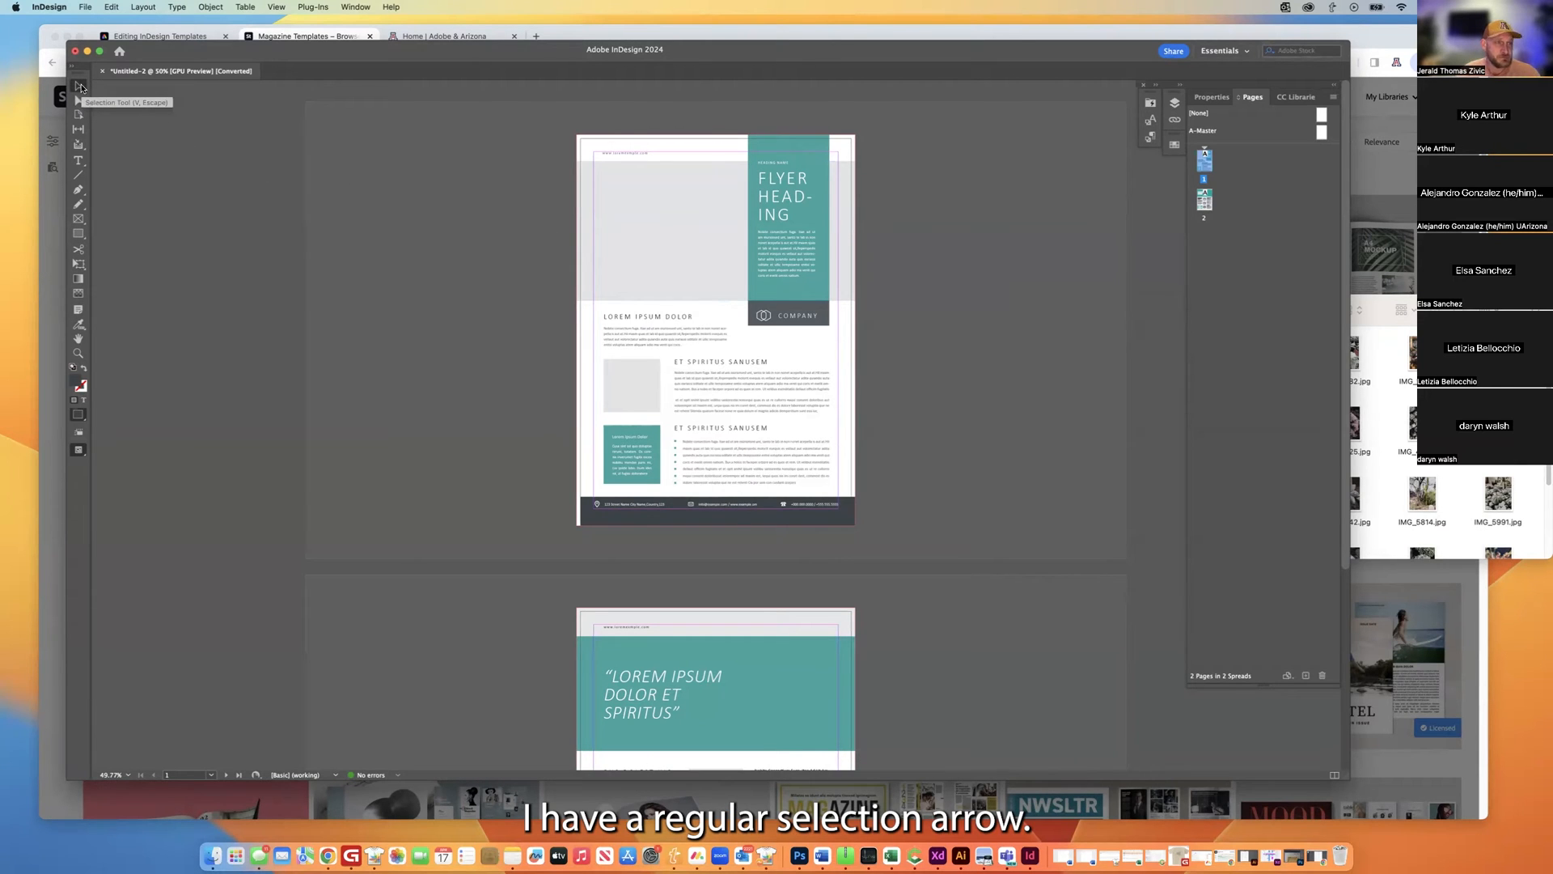
pyautogui.click(693, 256)
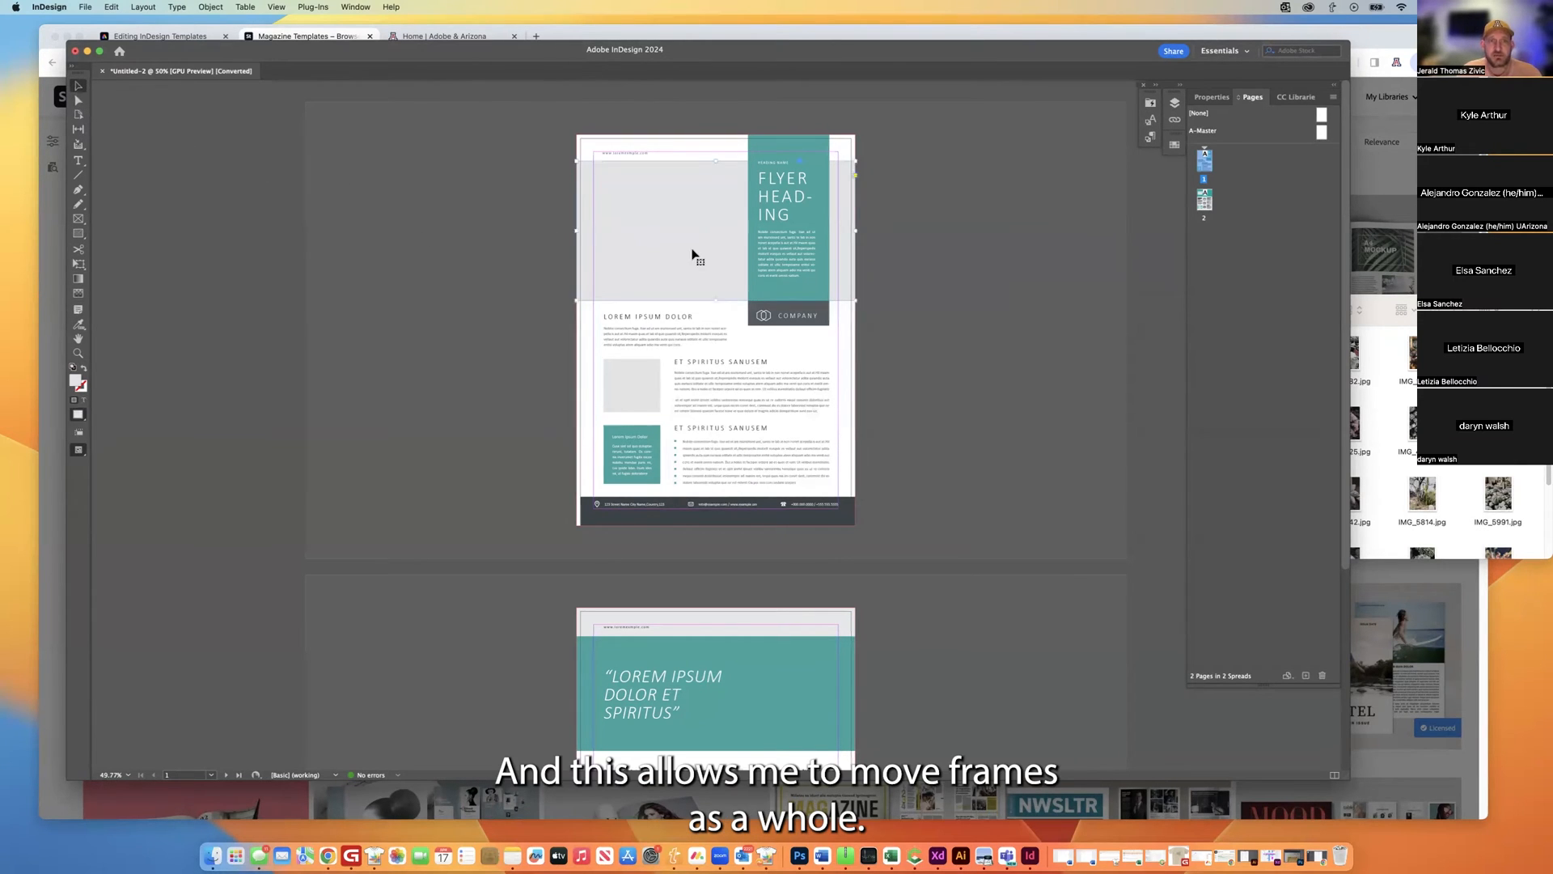
pyautogui.moveTo(702, 252)
pyautogui.mouseDown()
pyautogui.moveTo(671, 253)
pyautogui.moveTo(692, 249)
pyautogui.mouseUp()
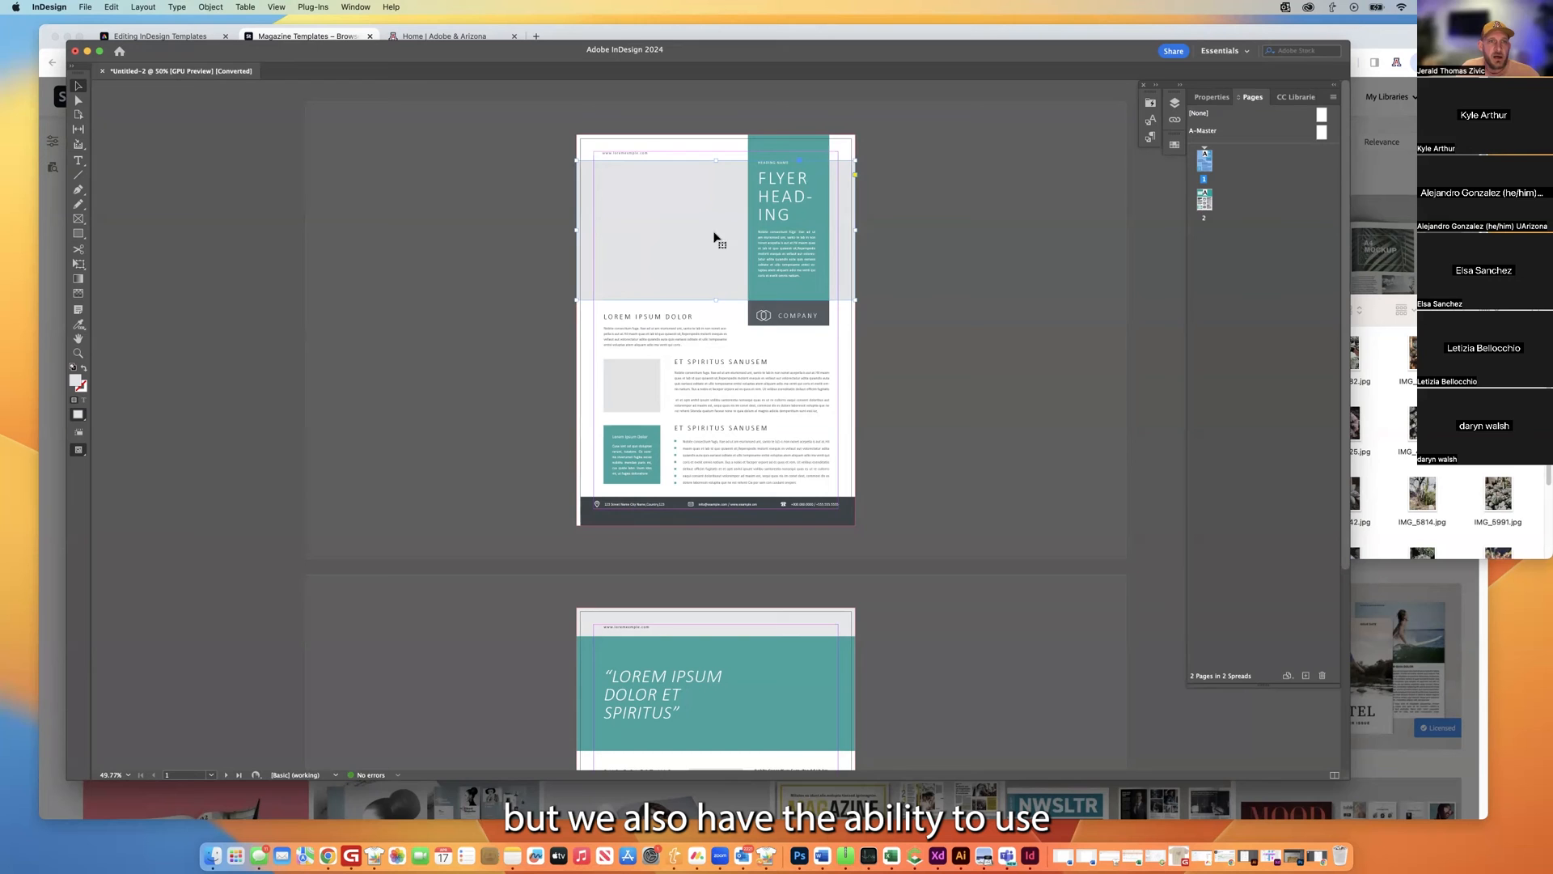
# Try moving the large grey frame downward with the Direct Selection tool, and undo the move.
pyautogui.click(78, 101)
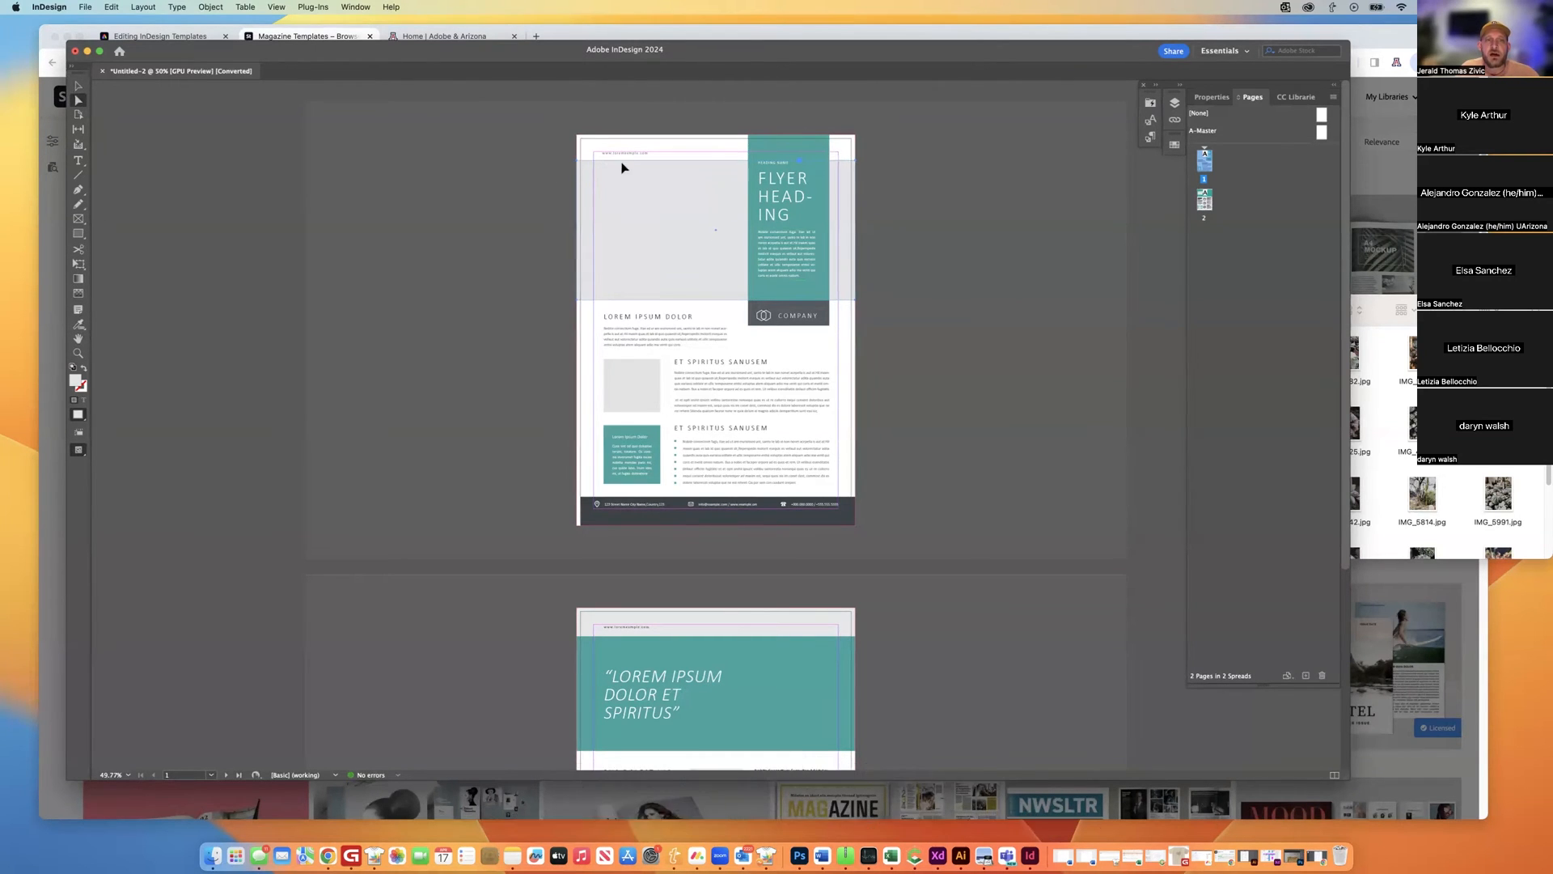
pyautogui.moveTo(637, 158); pyautogui.dragTo(642, 186)
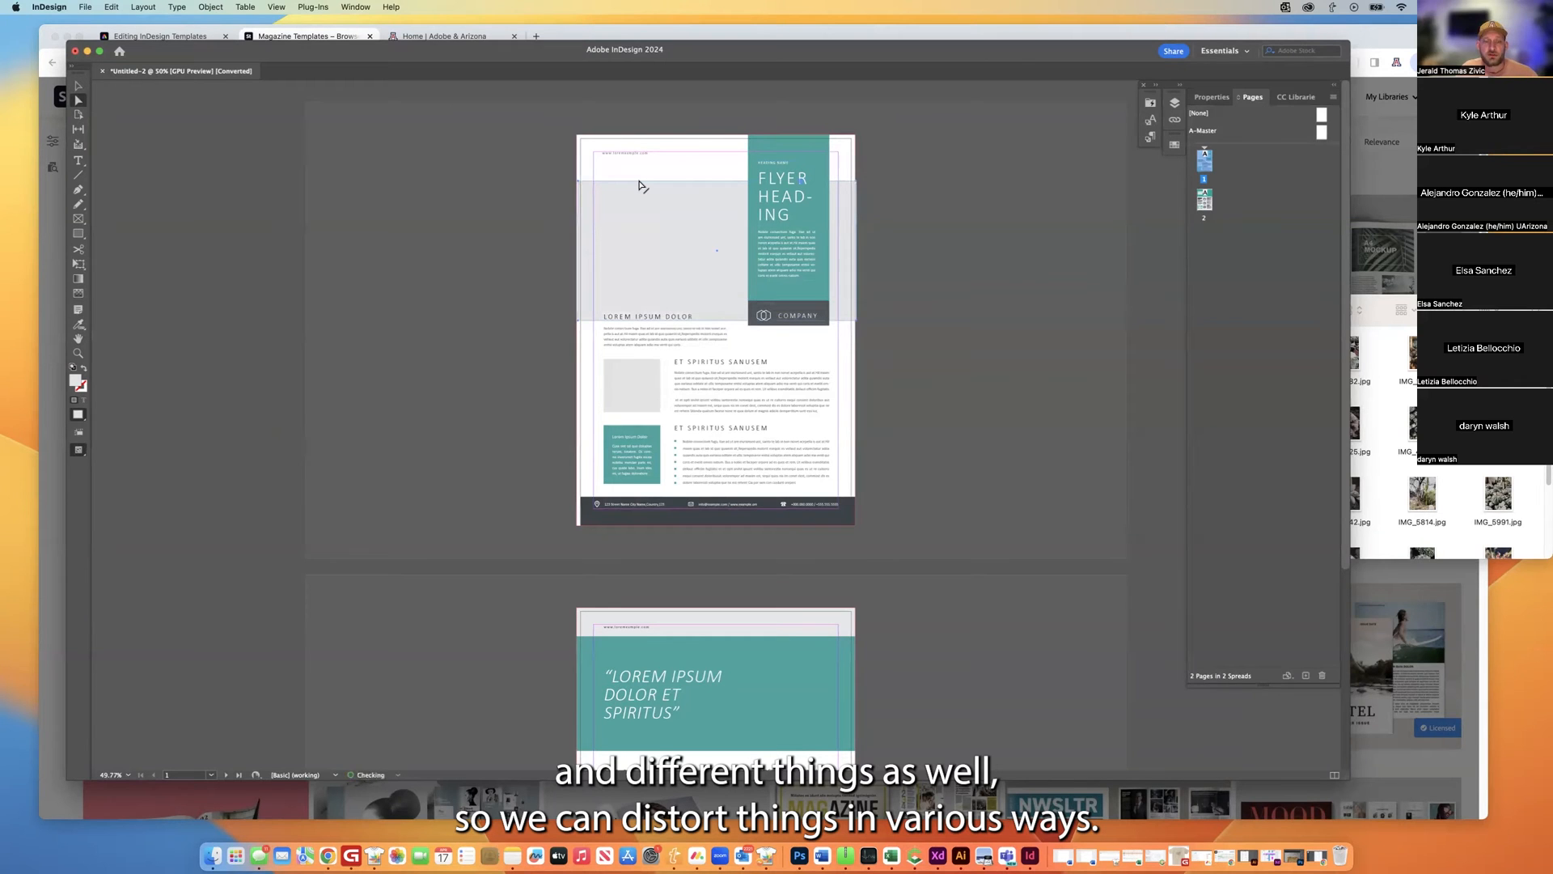
pyautogui.press('super+z')
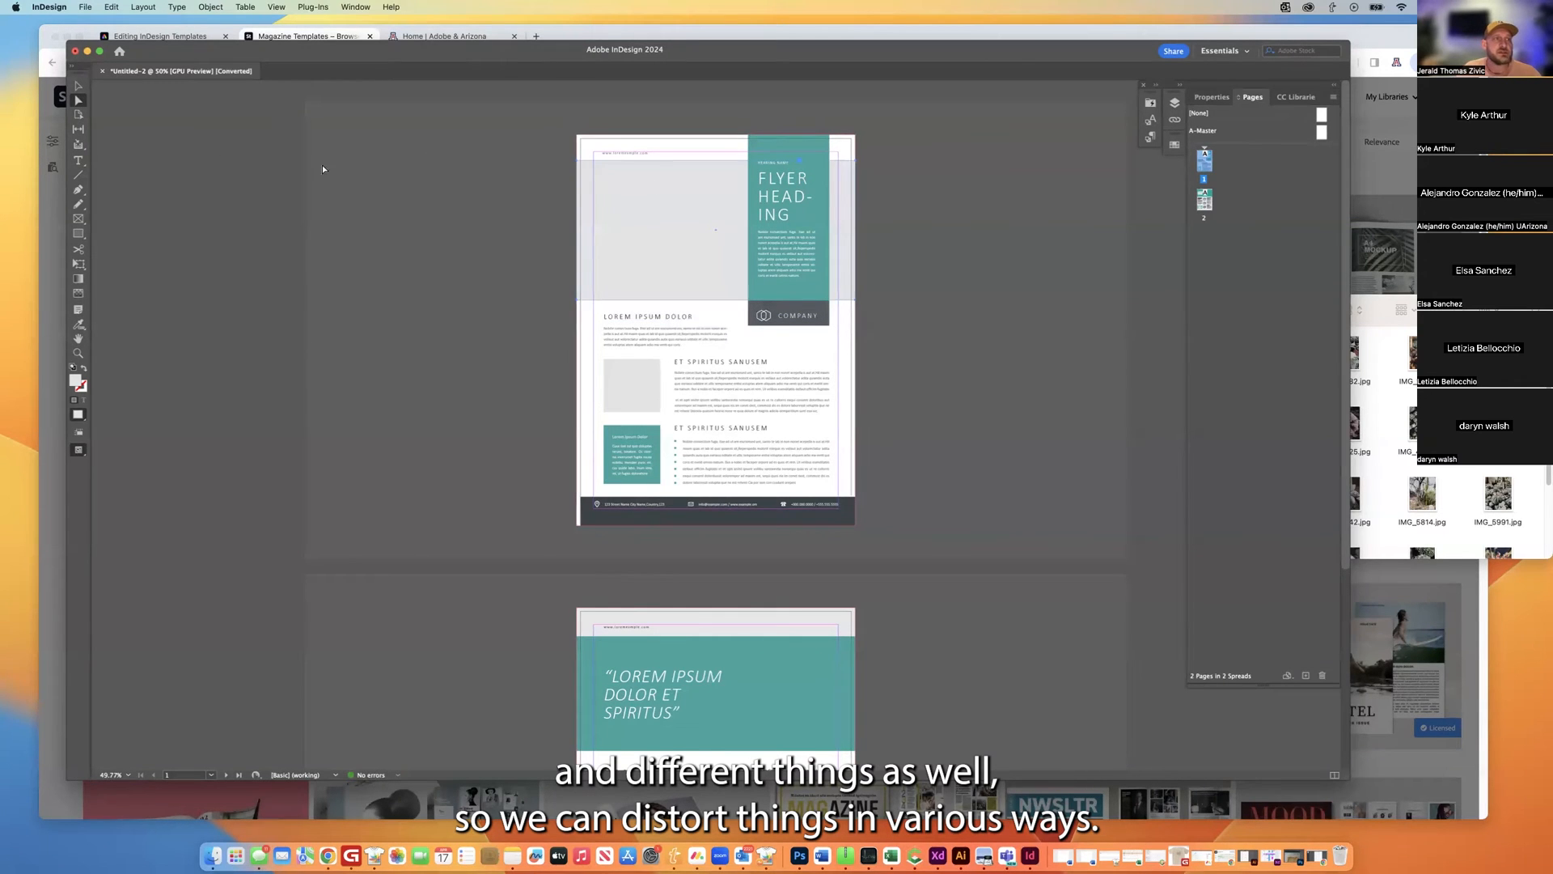
# Place IMG_3228.jpg from the Finder Photos folder into the large grey image frame on page 1, using the Selection tool.
pyautogui.click(78, 87)
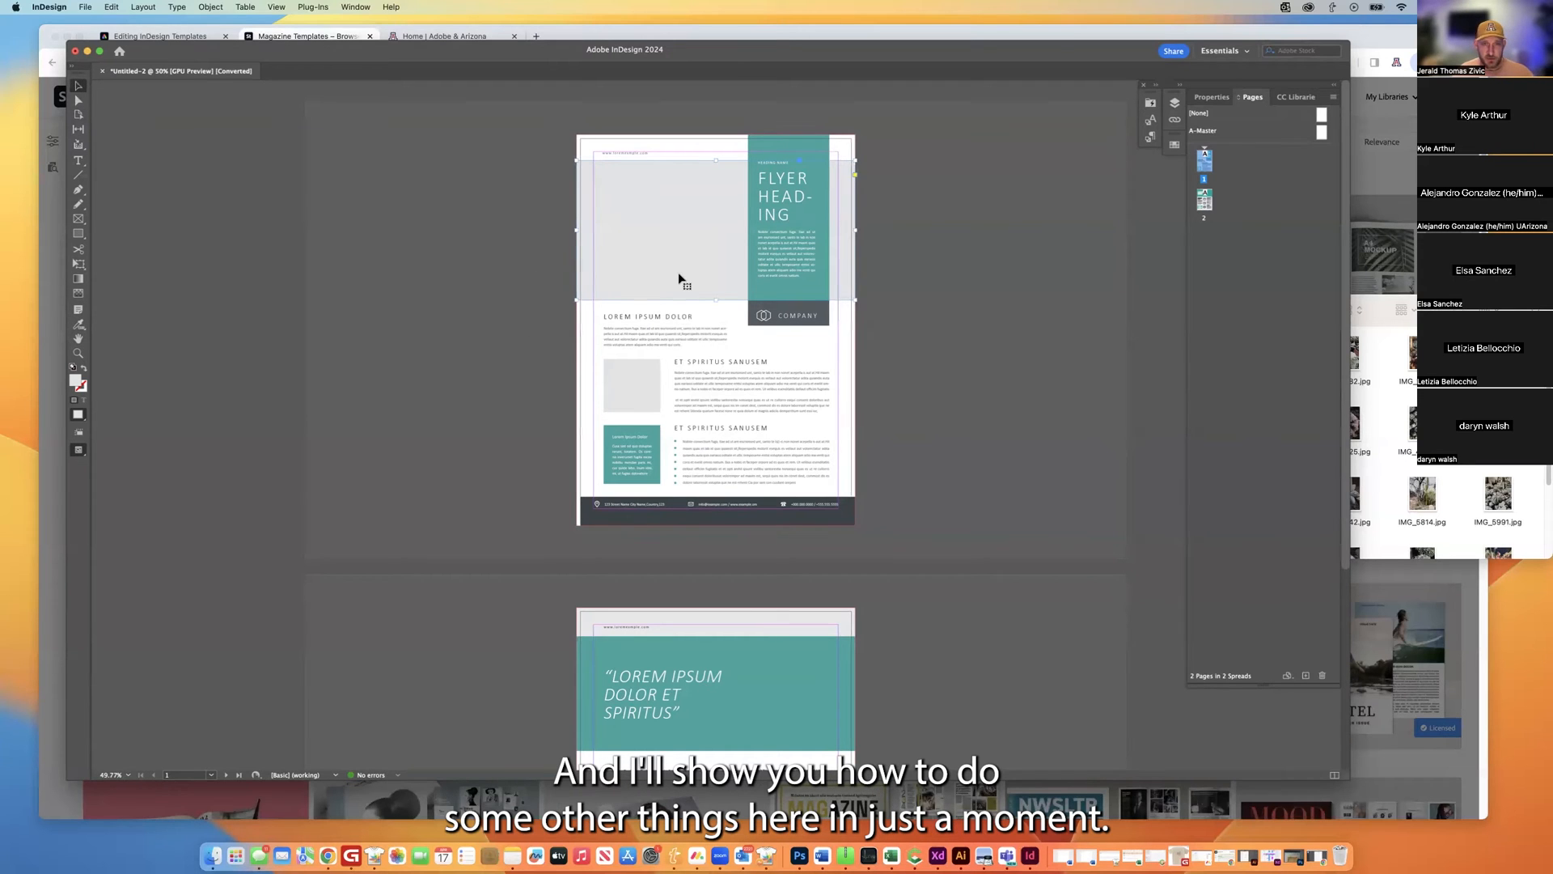
pyautogui.click(522, 315)
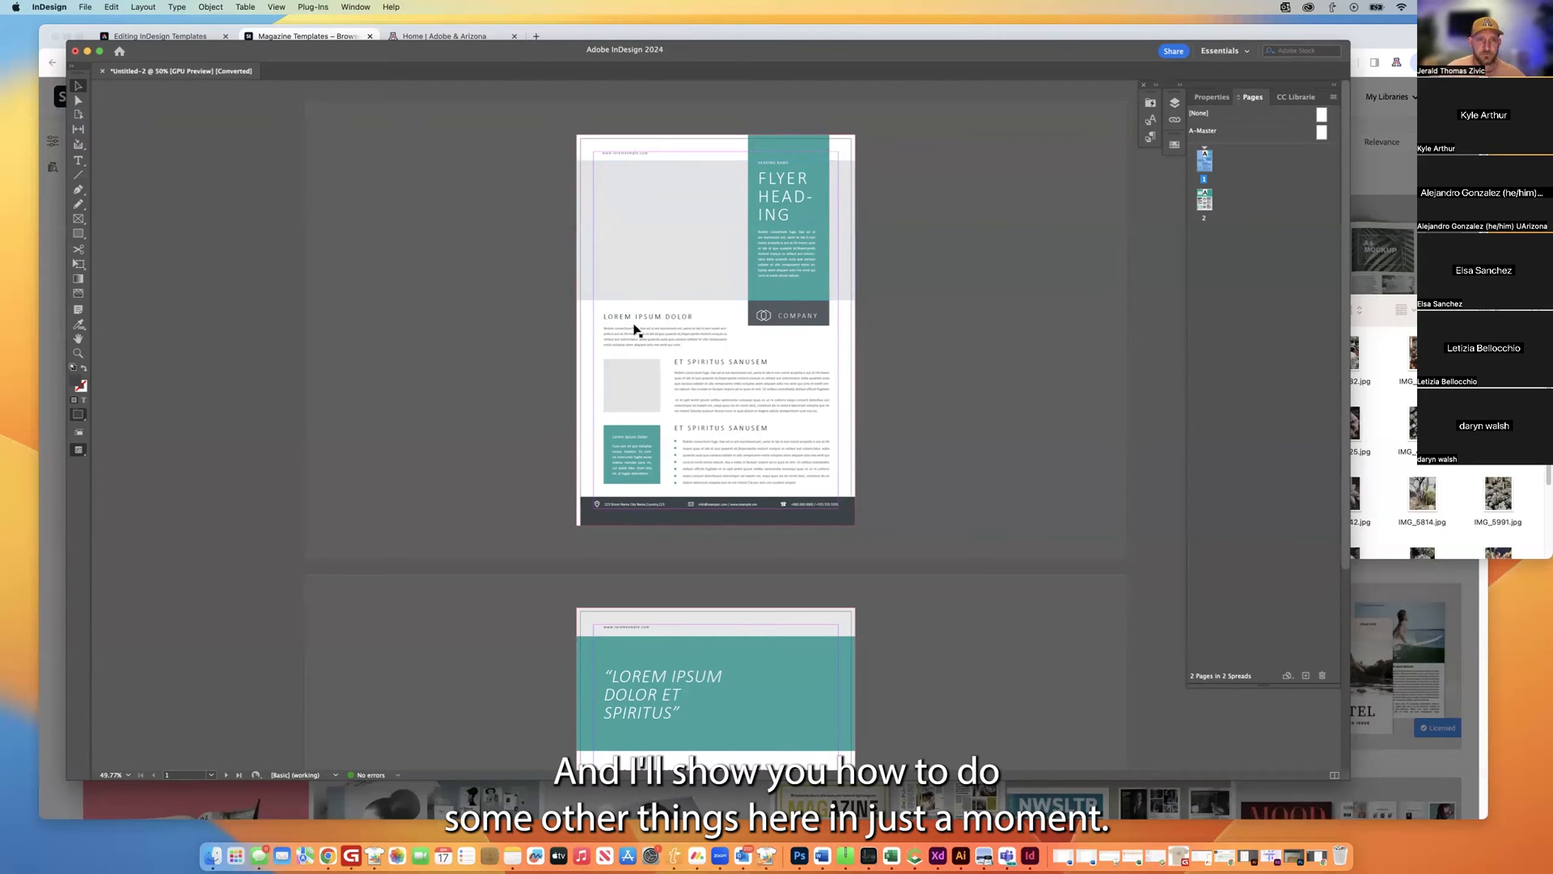
pyautogui.click(668, 269)
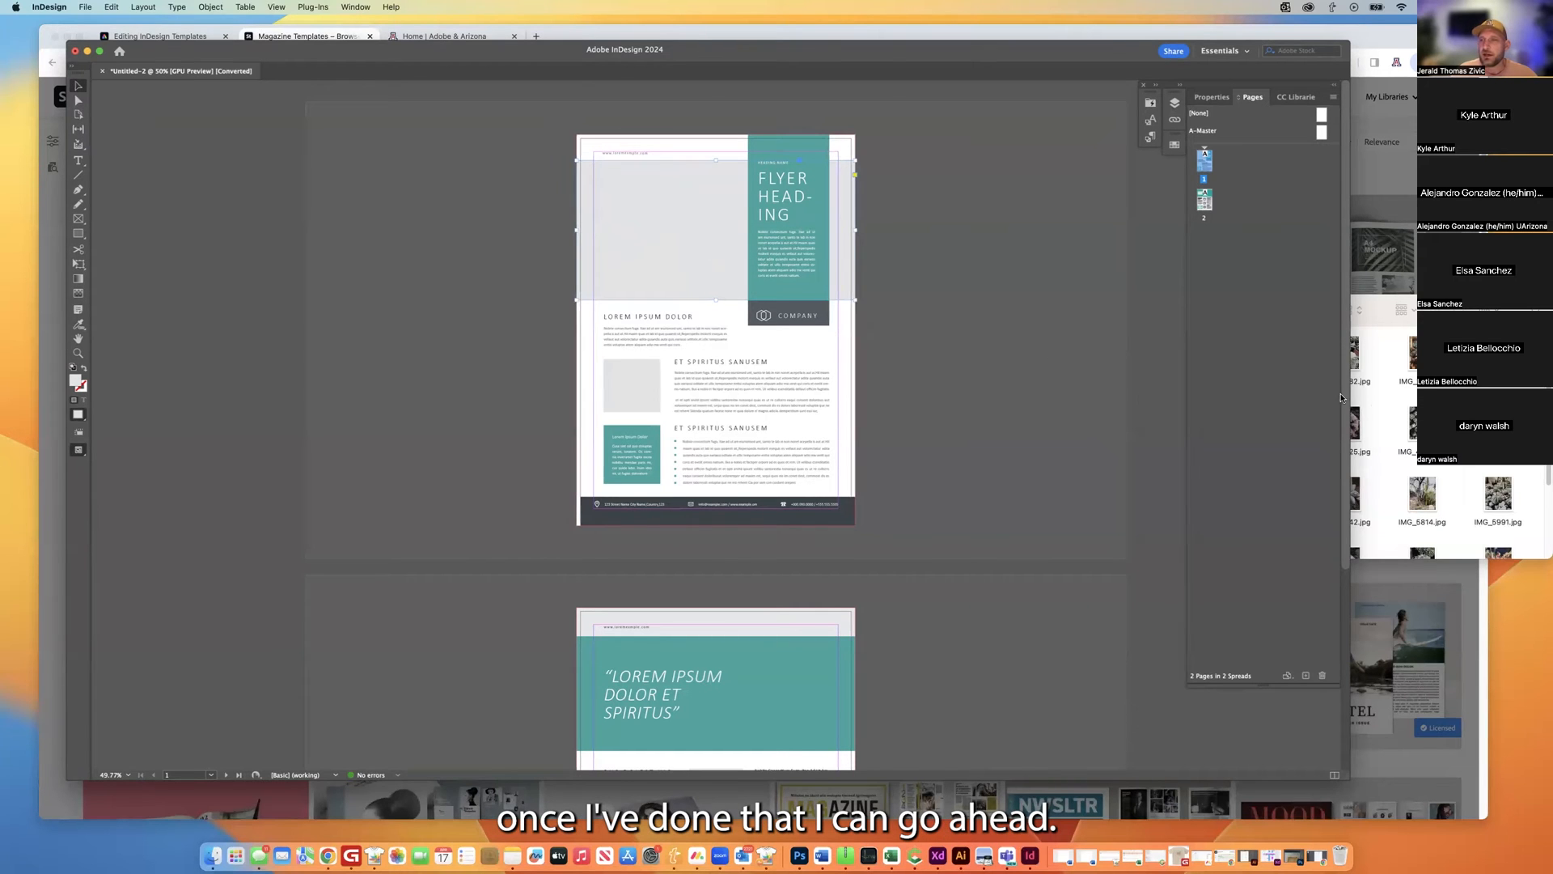
pyautogui.click(1387, 409)
pyautogui.moveTo(1335, 318); pyautogui.dragTo(1262, 259)
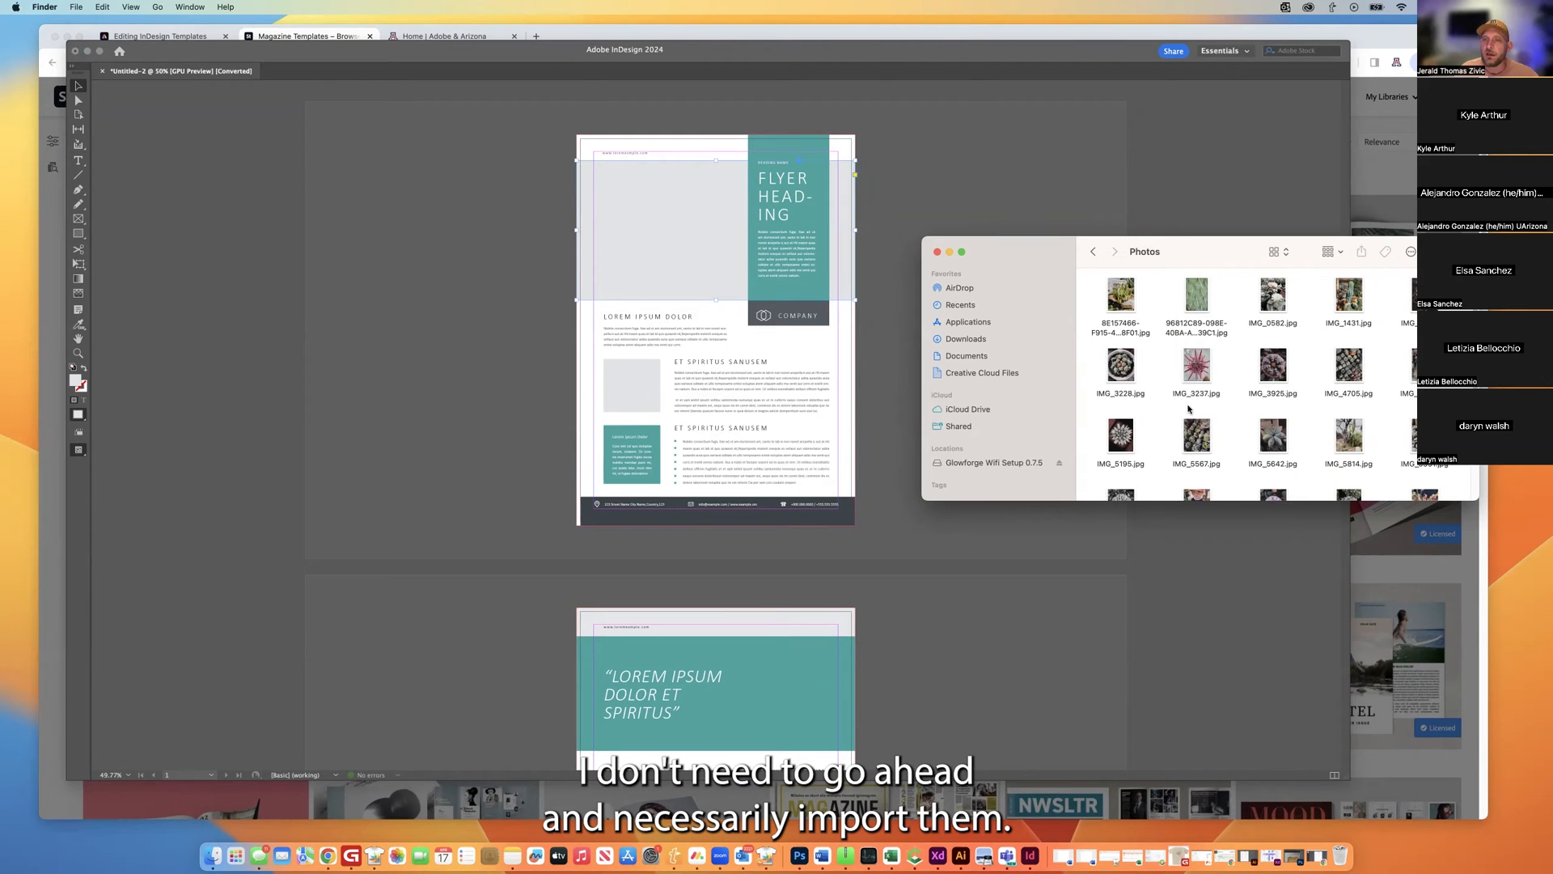
pyautogui.moveTo(1120, 368); pyautogui.dragTo(675, 233)
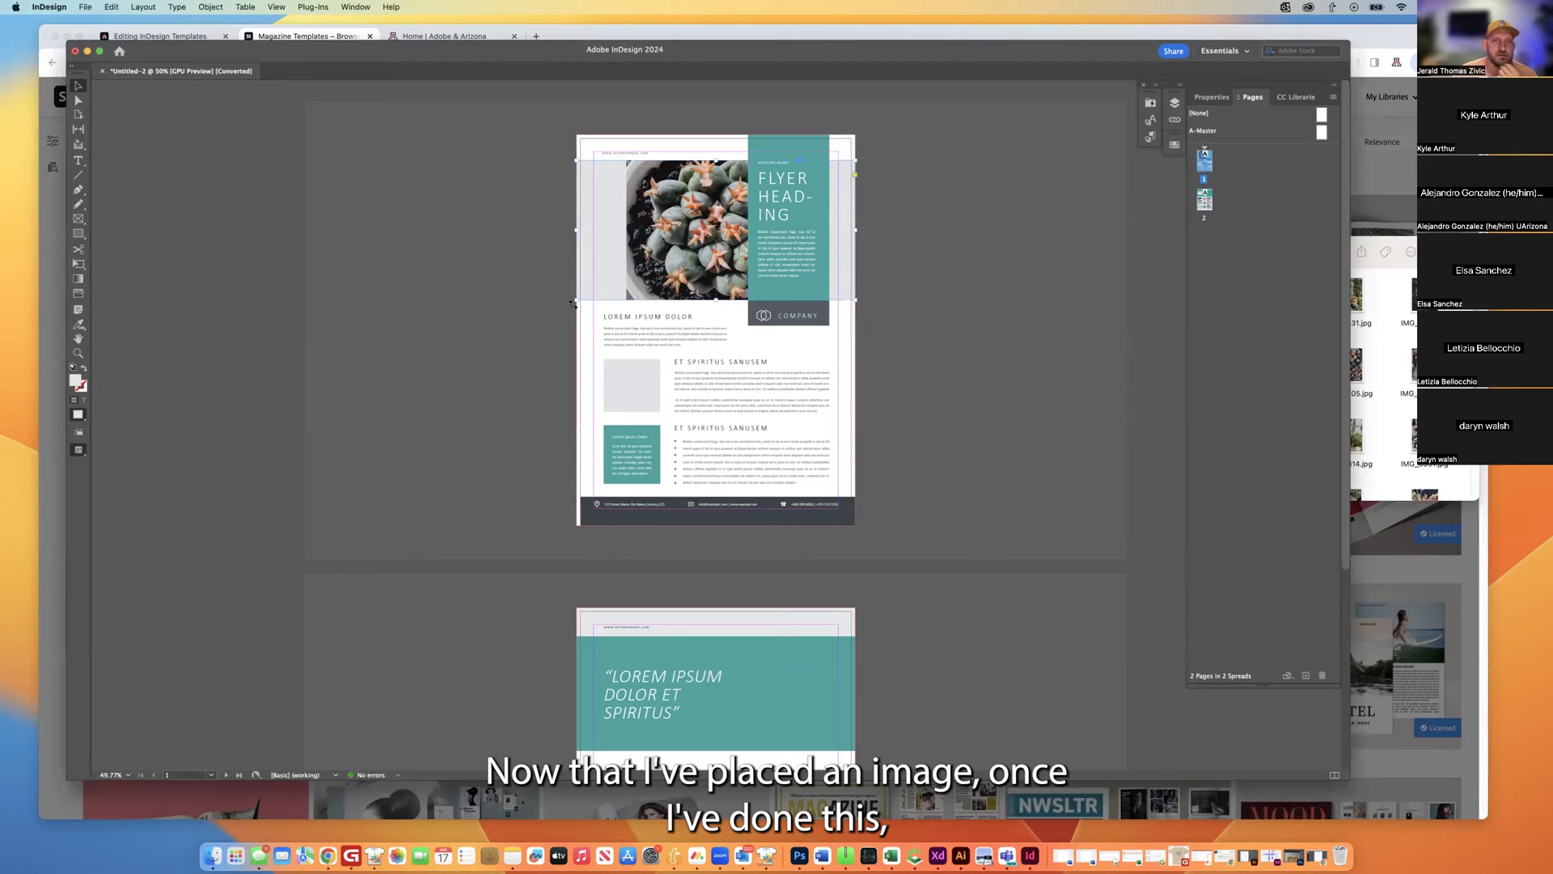
# Reselect the frame holding the cactus photo and extend its lower edge slightly downward.
pyautogui.click(542, 253)
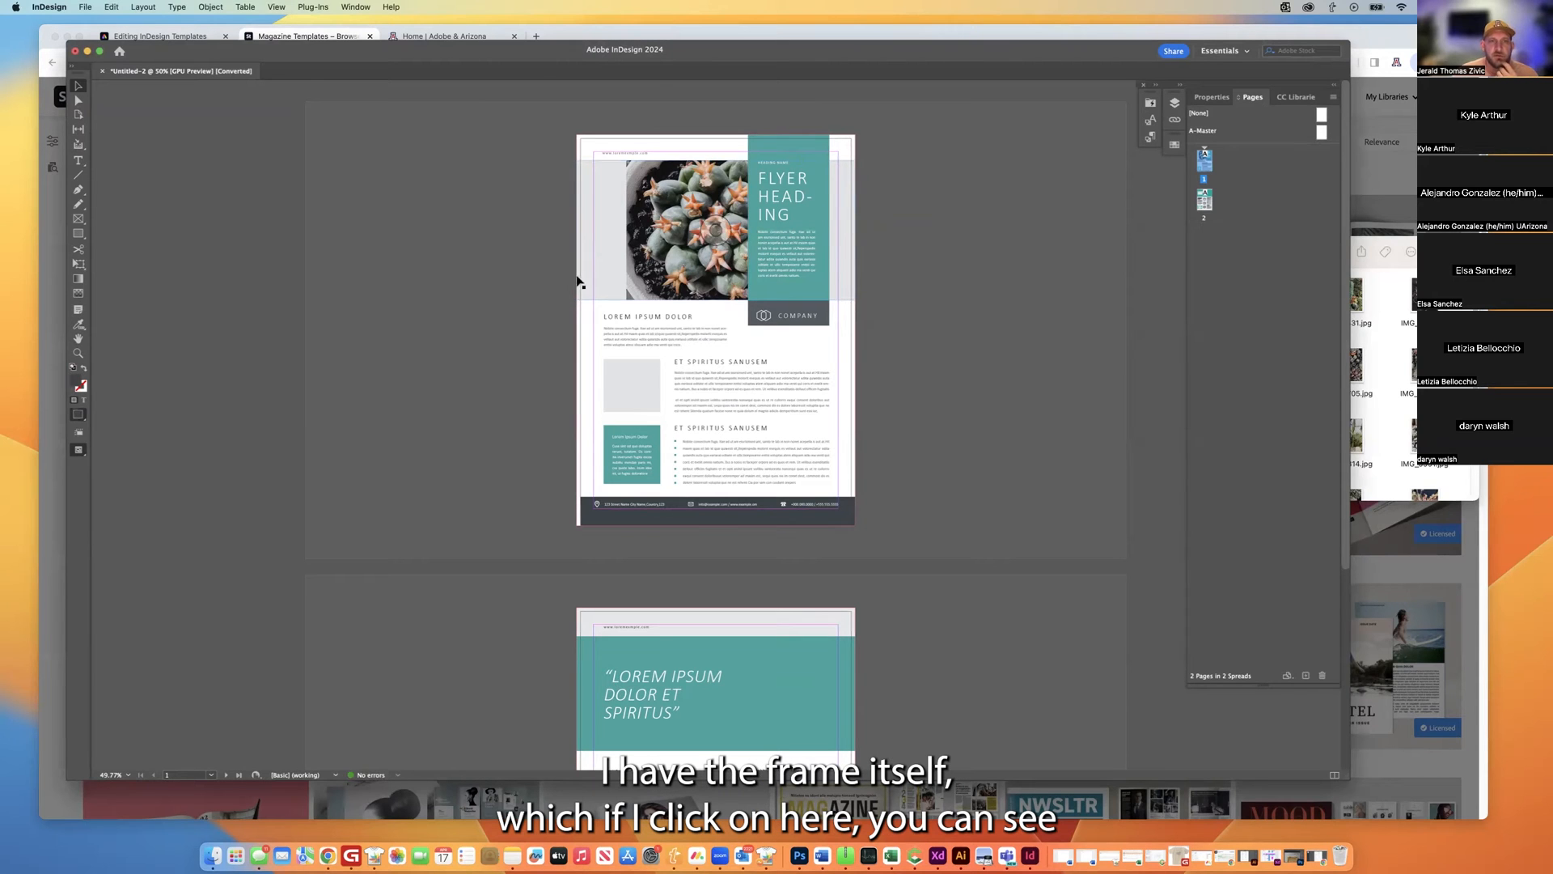
pyautogui.click(591, 298)
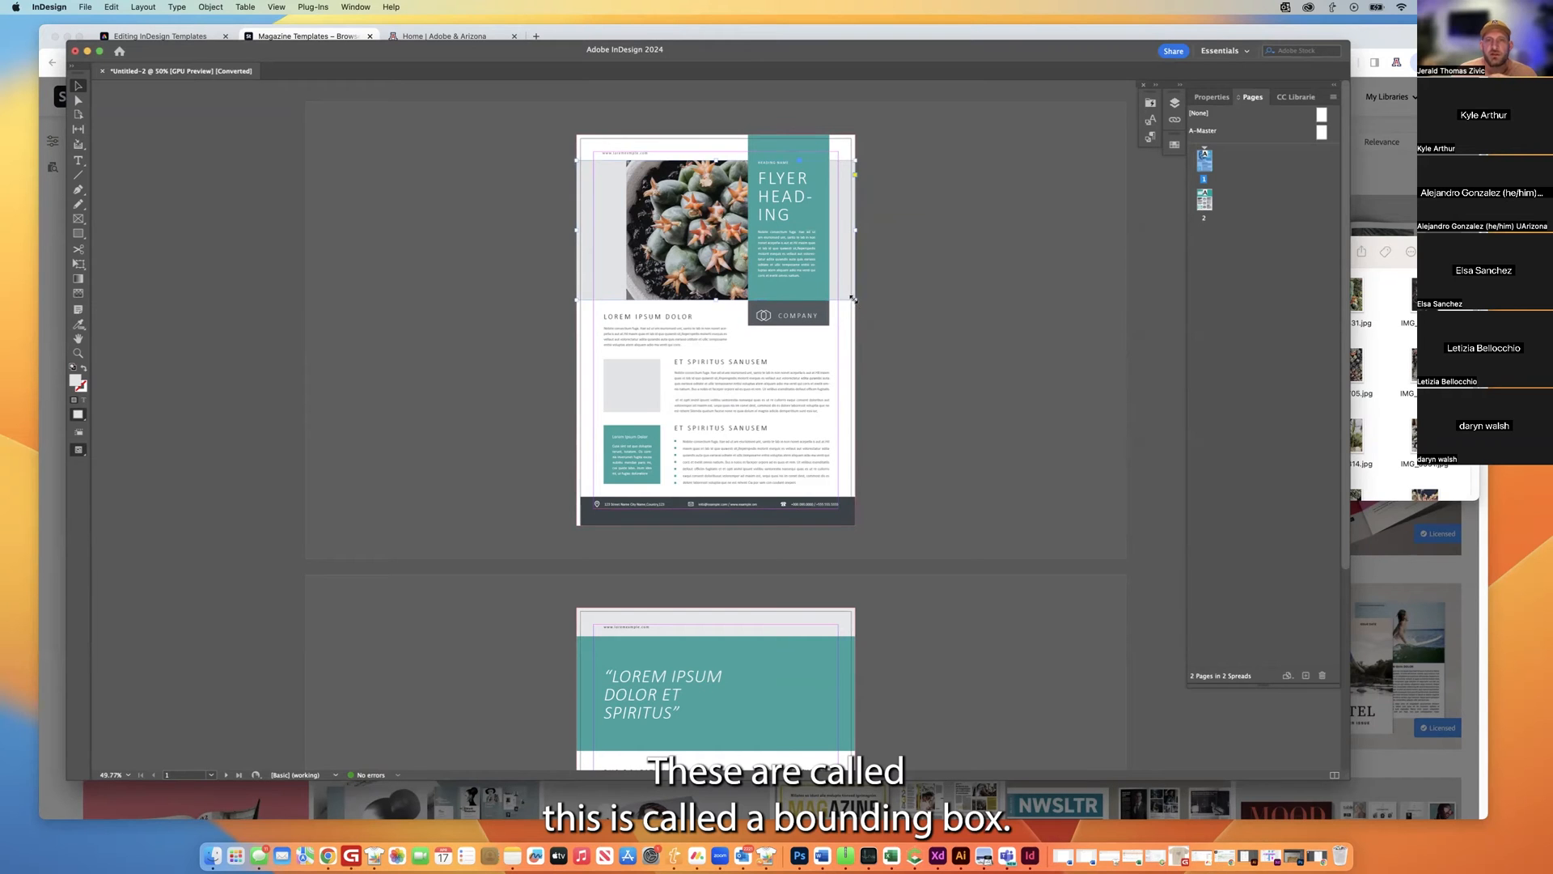
pyautogui.moveTo(855, 300)
pyautogui.mouseDown()
pyautogui.moveTo(732, 296)
pyautogui.moveTo(855, 306)
pyautogui.mouseUp()
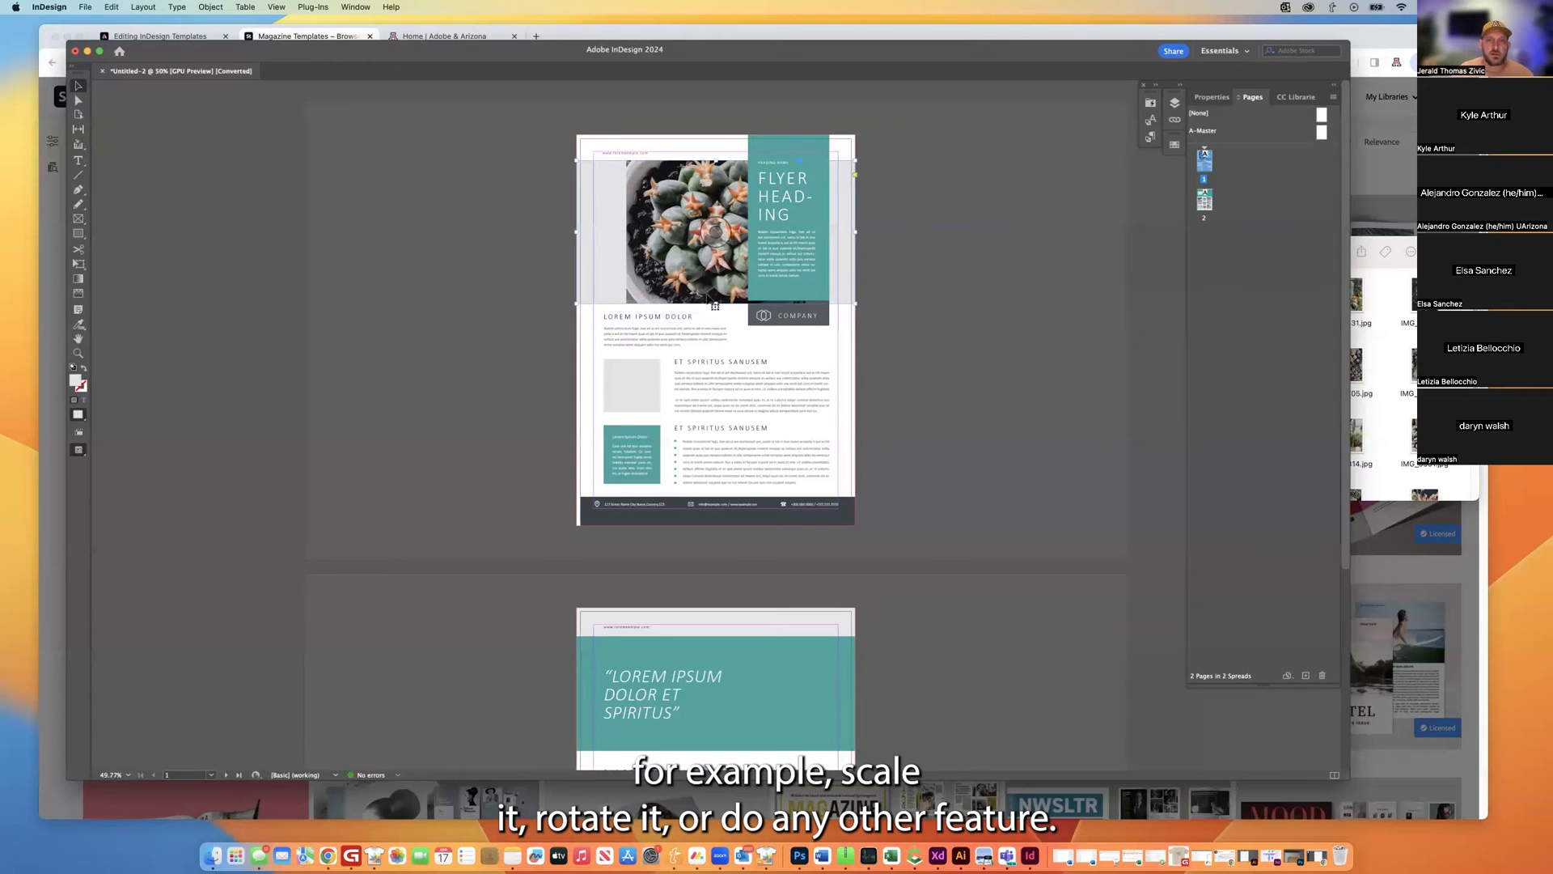
# Select the photo inside its frame, try scaling it without keeping its proportions, and undo the distortion.
pyautogui.click(718, 234)
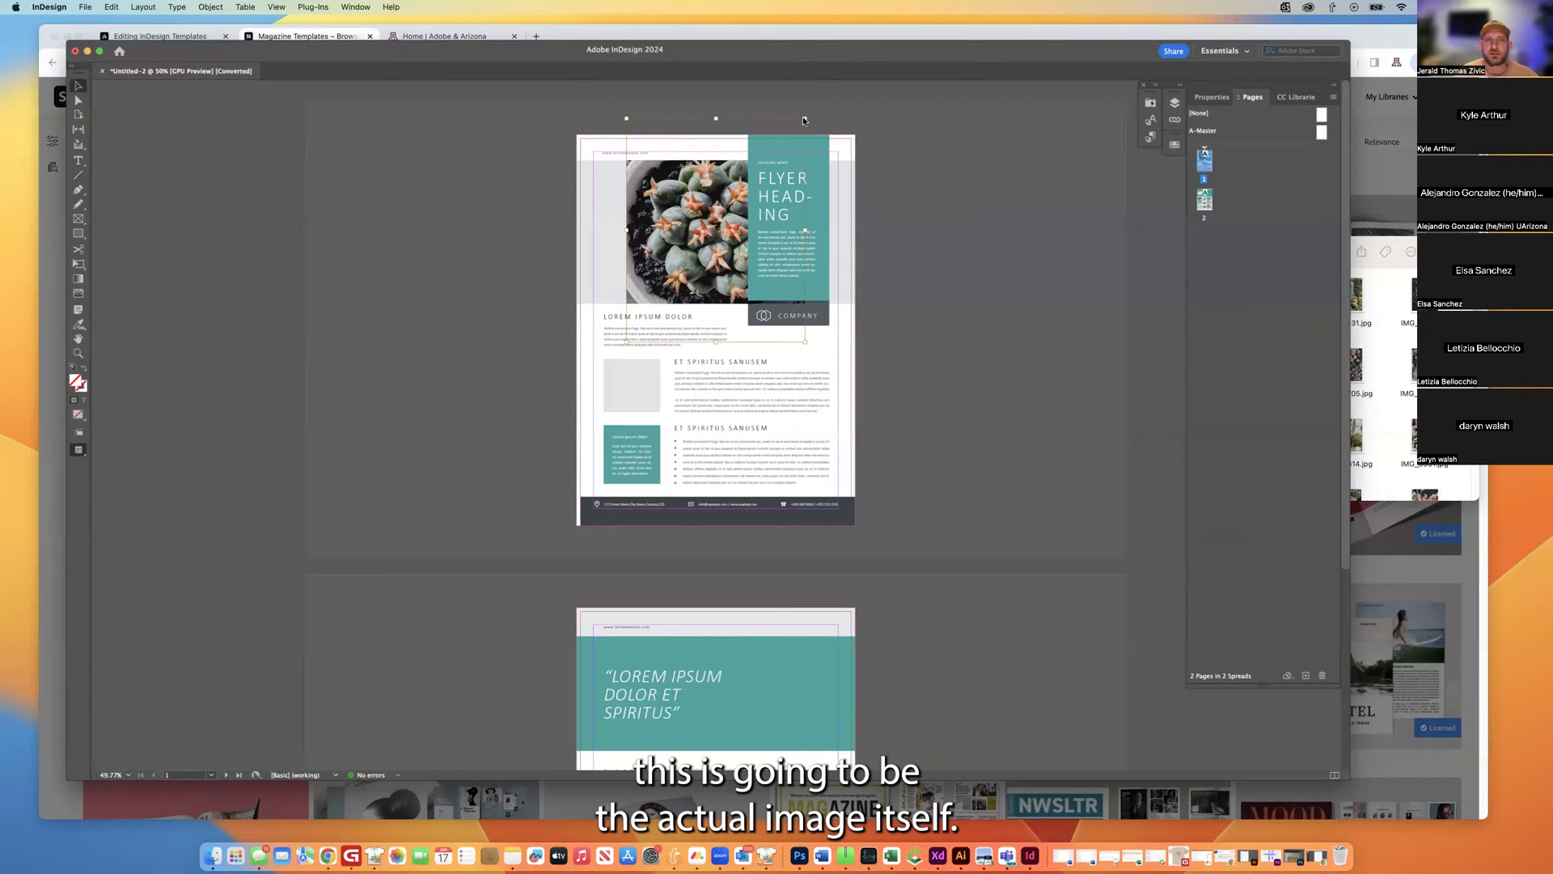
pyautogui.moveTo(803, 120); pyautogui.dragTo(845, 199)
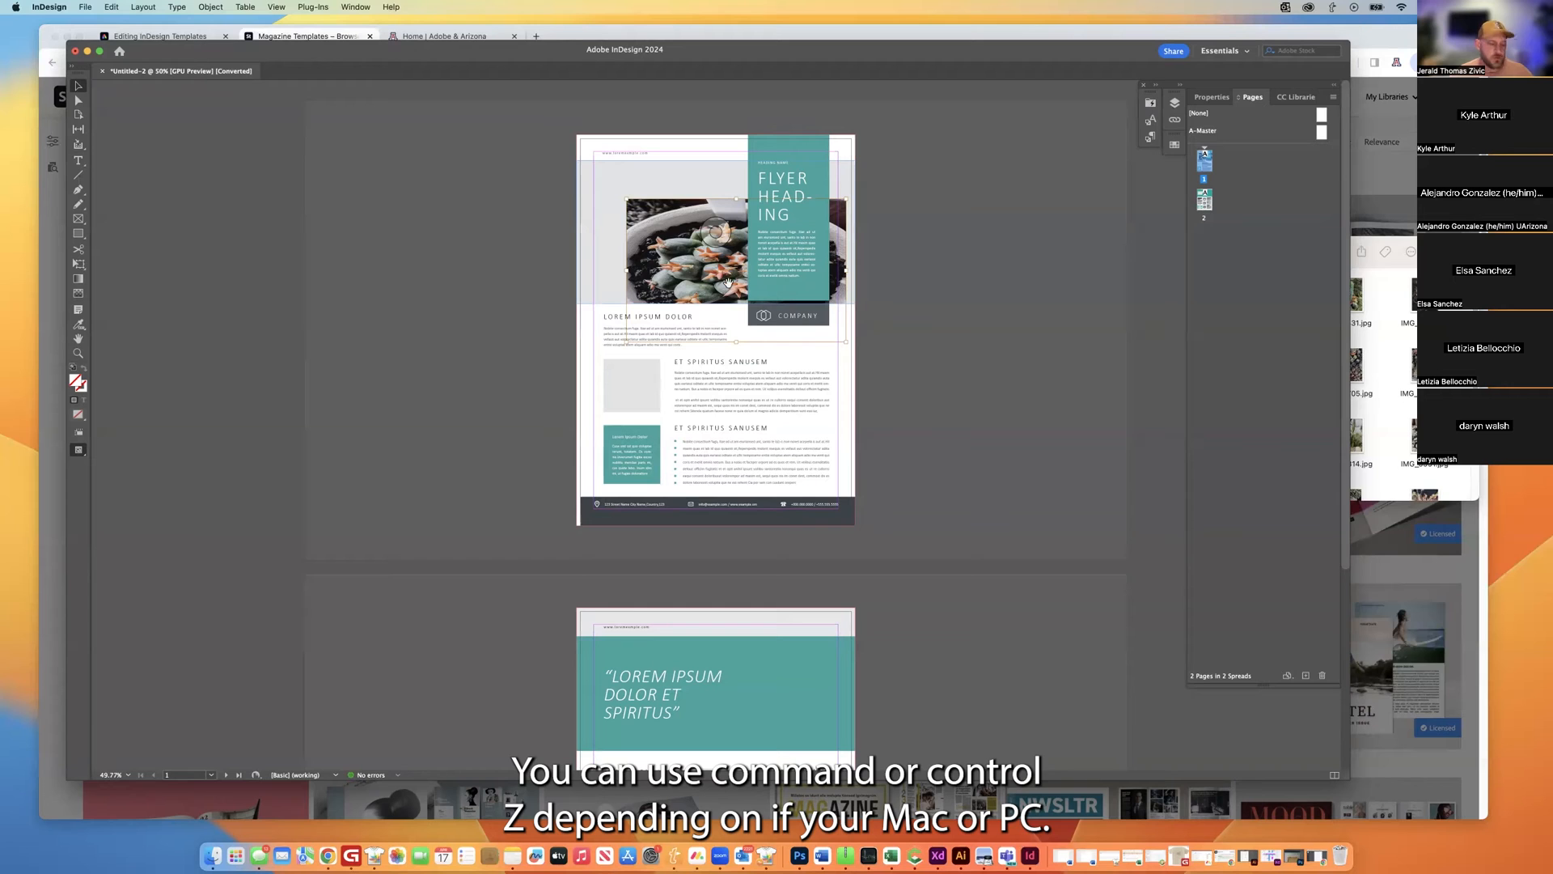
pyautogui.press('super+z')
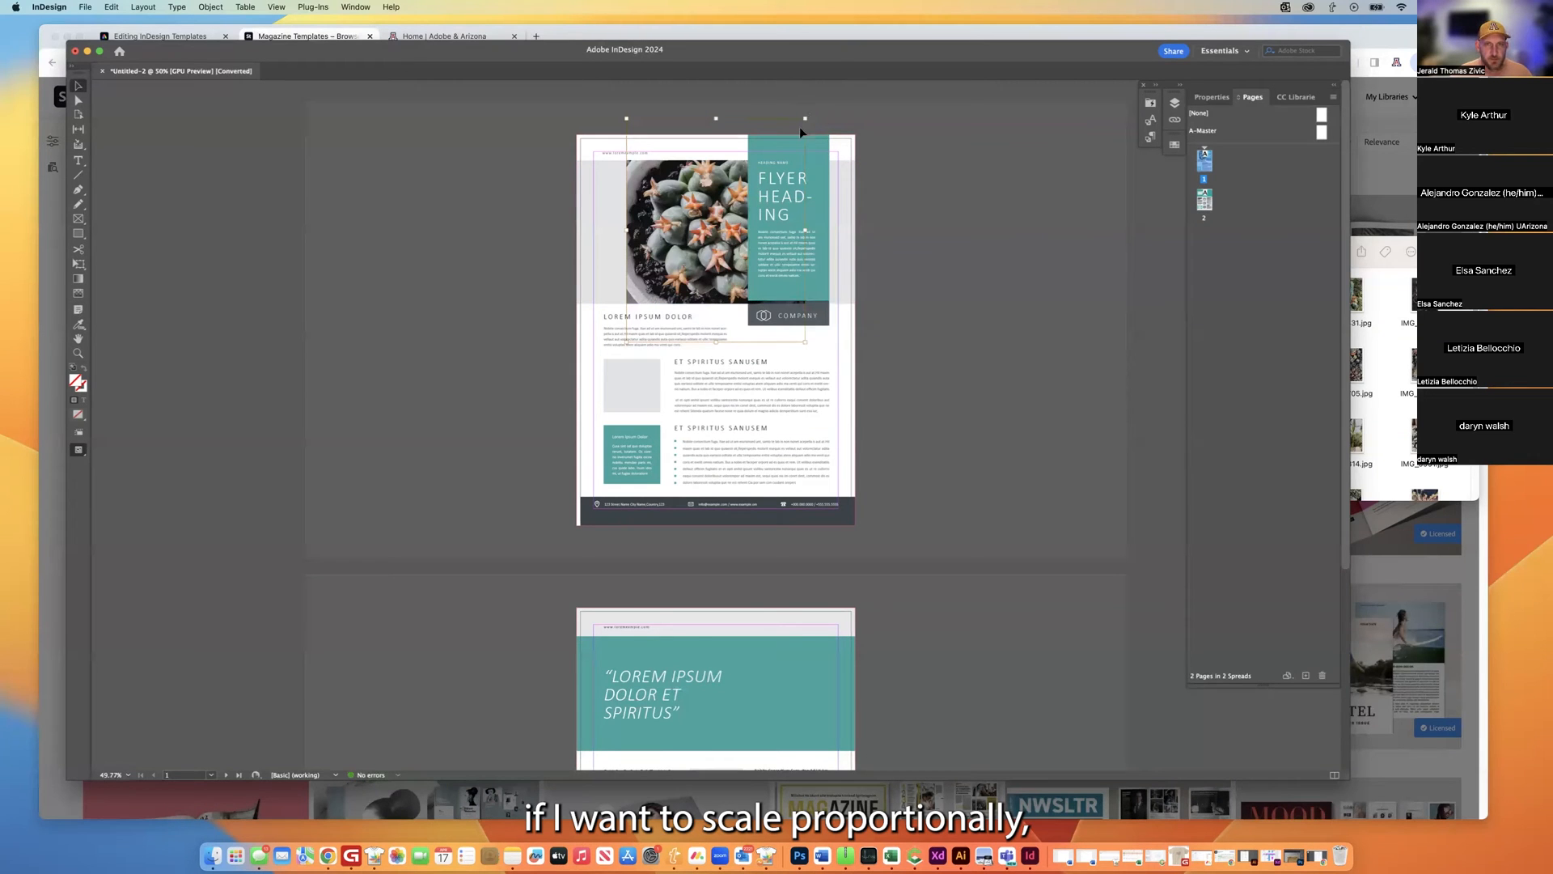
# Enlarge the cactus photo proportionally inside its frame and reposition it to fill the frame's full width.
pyautogui.moveTo(803, 345); pyautogui.dragTo(897, 399)
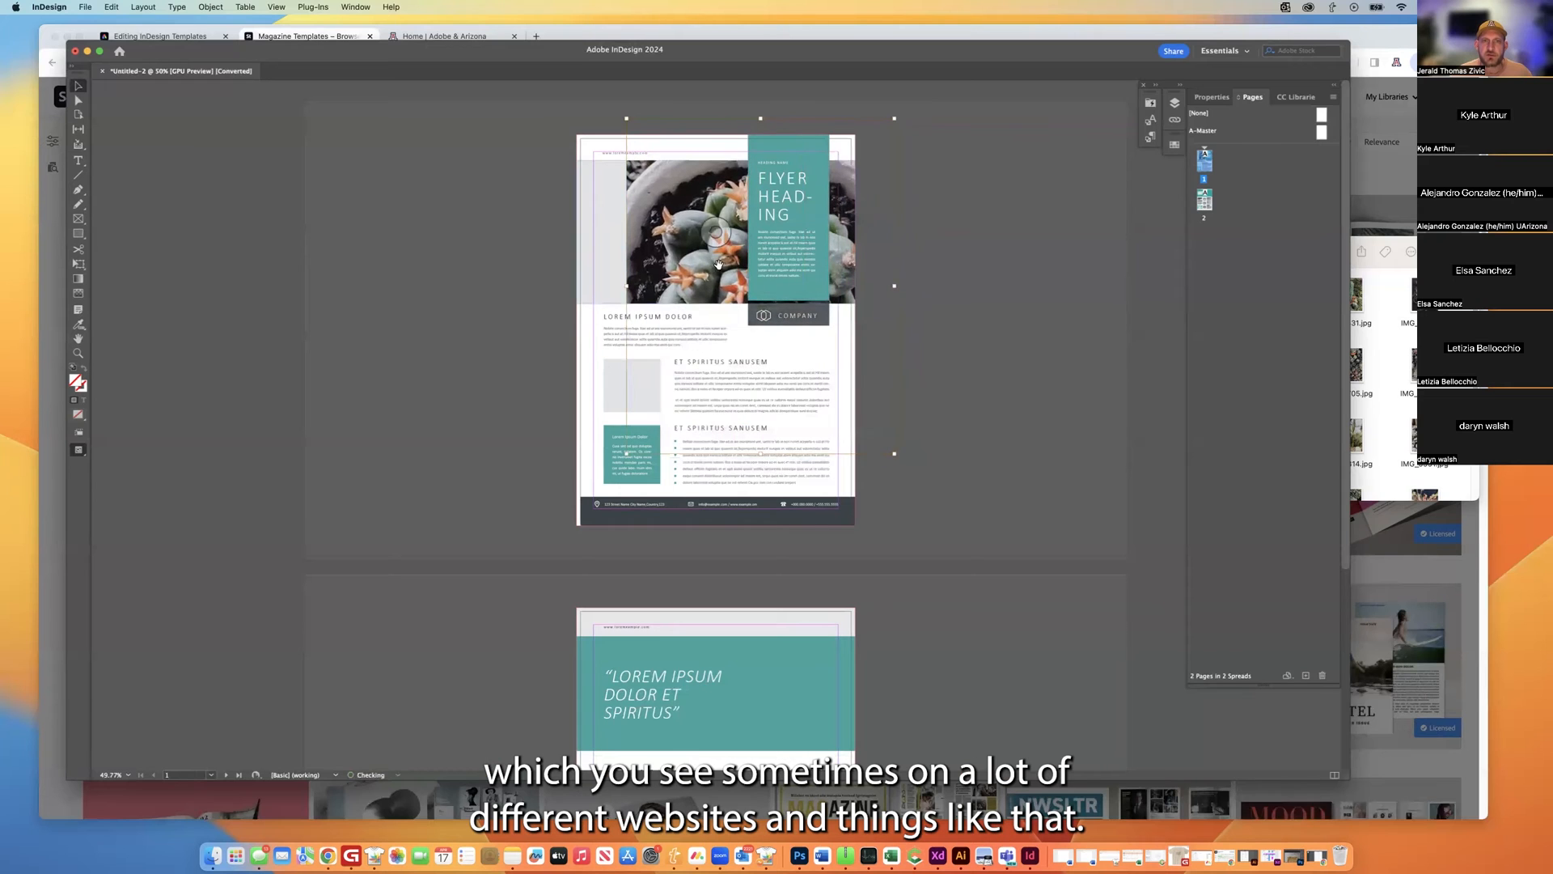
pyautogui.moveTo(722, 267); pyautogui.dragTo(682, 248)
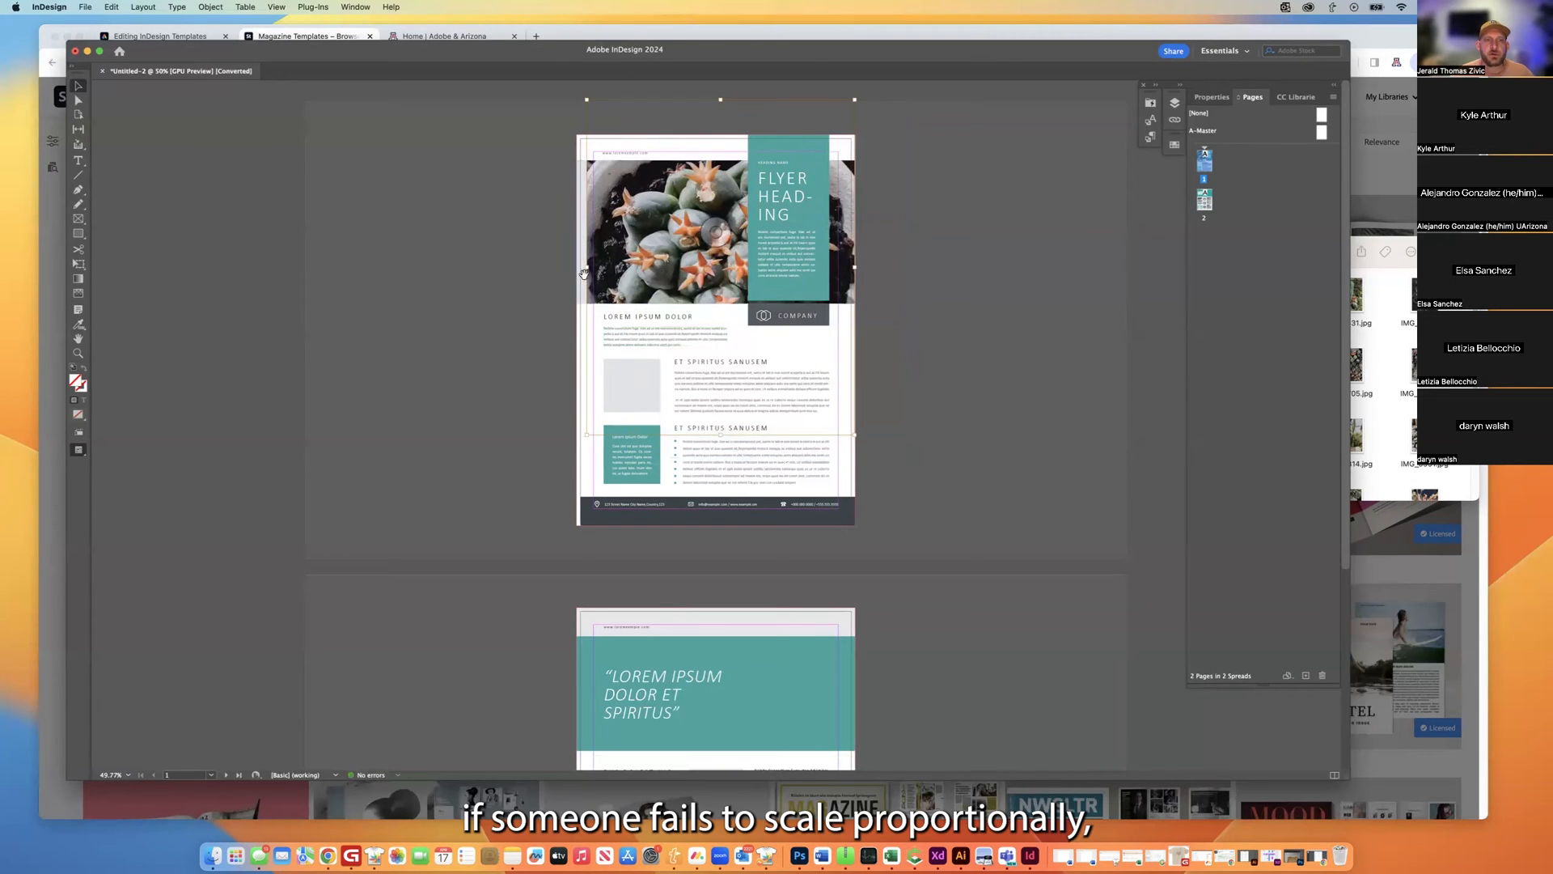
pyautogui.moveTo(585, 267); pyautogui.dragTo(561, 268)
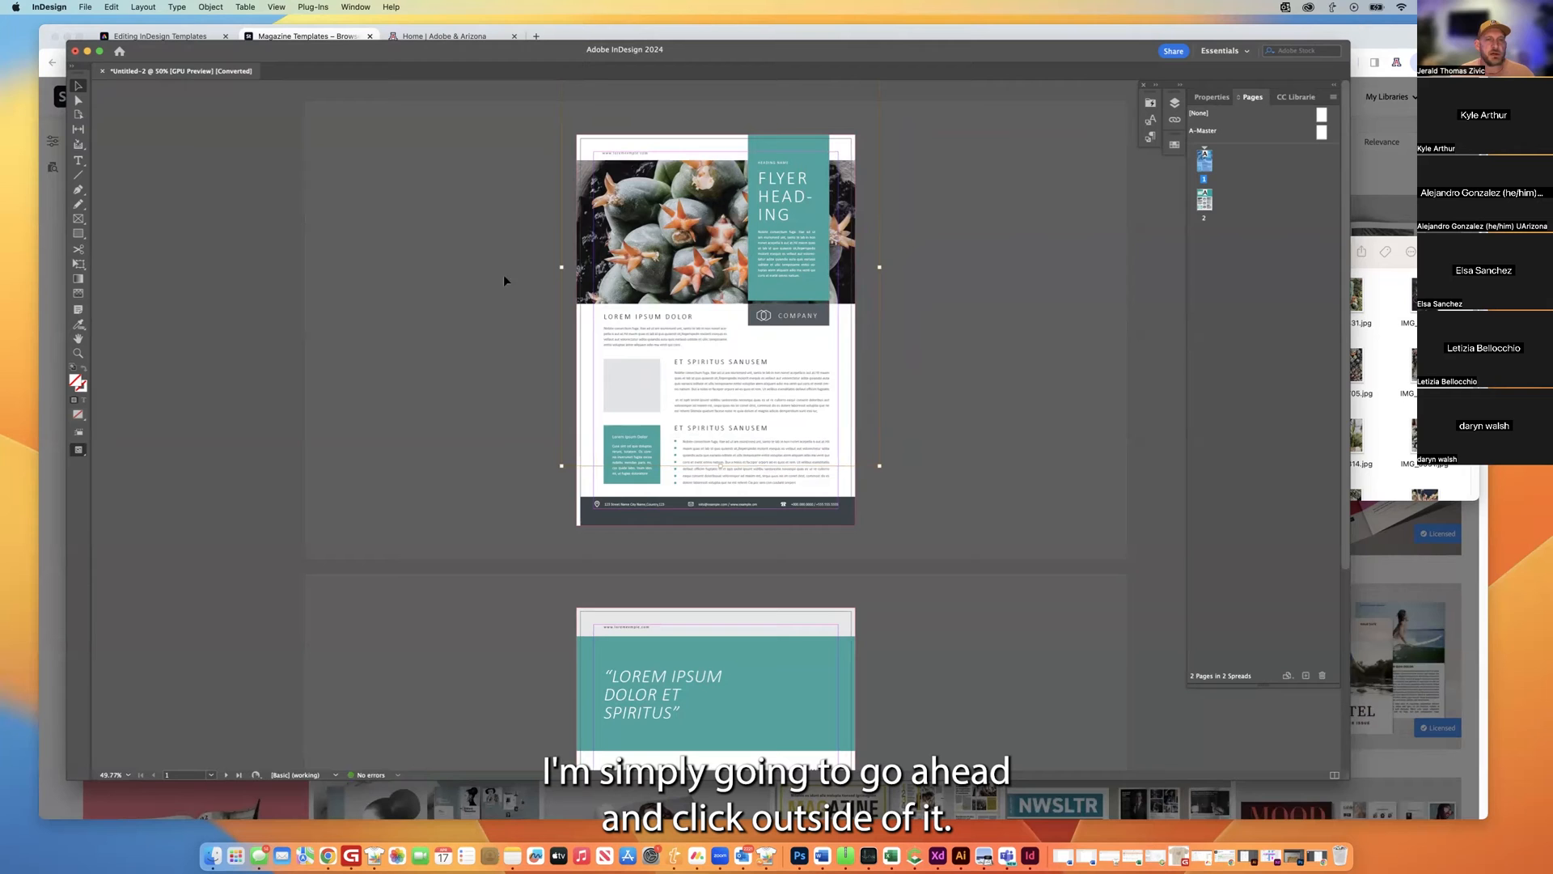
pyautogui.click(510, 243)
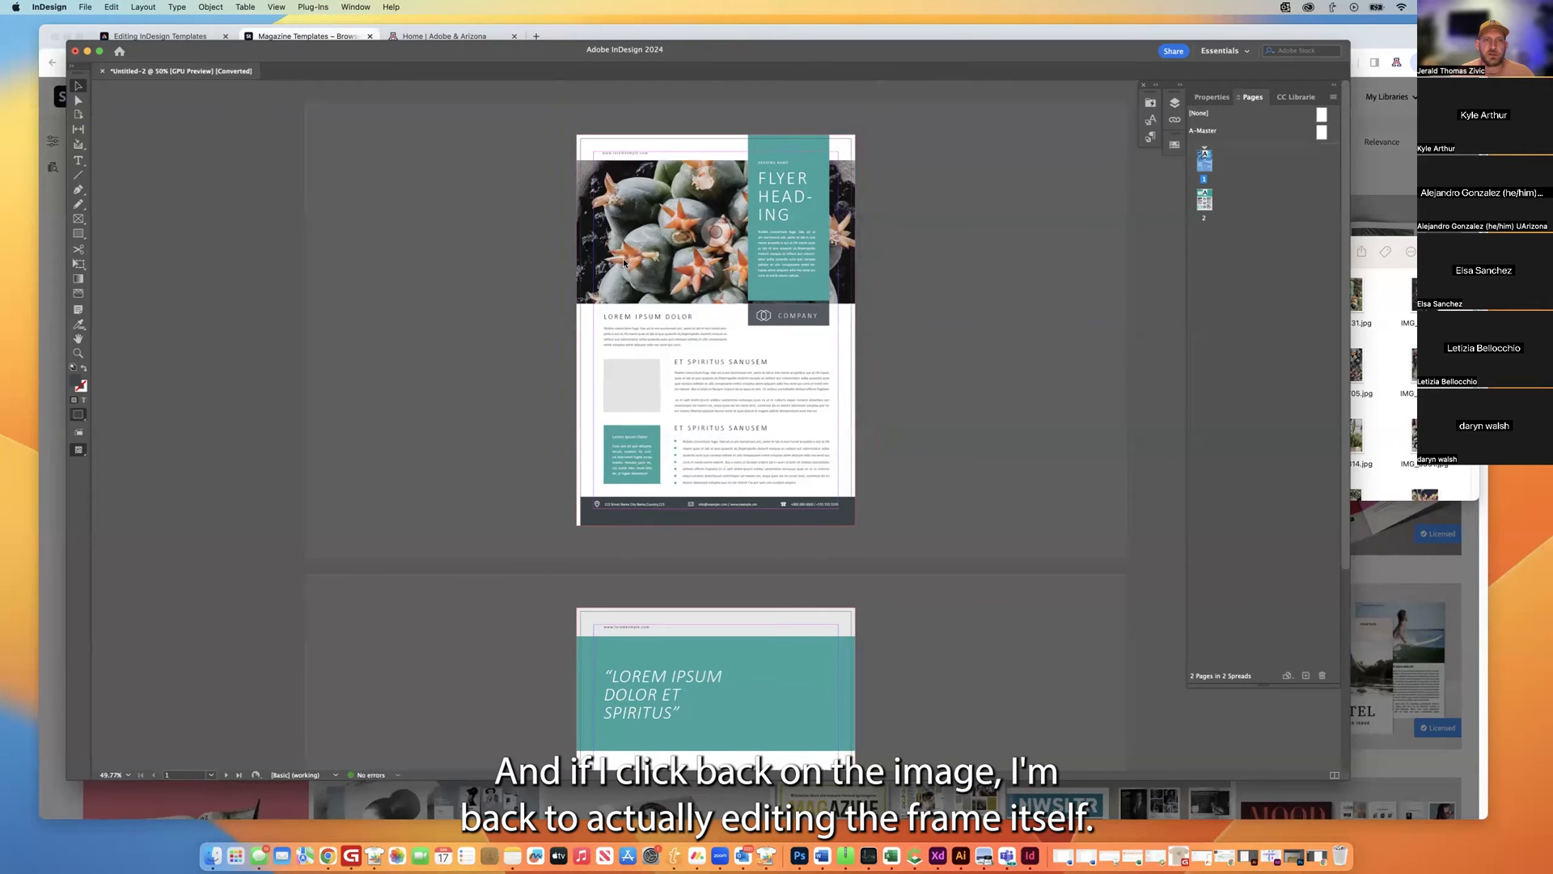
# Place IMG_3925.jpg from the Finder Photos folder into the small grey frame beside the first ET SPIRITUS SANUSEM section.
pyautogui.click(607, 297)
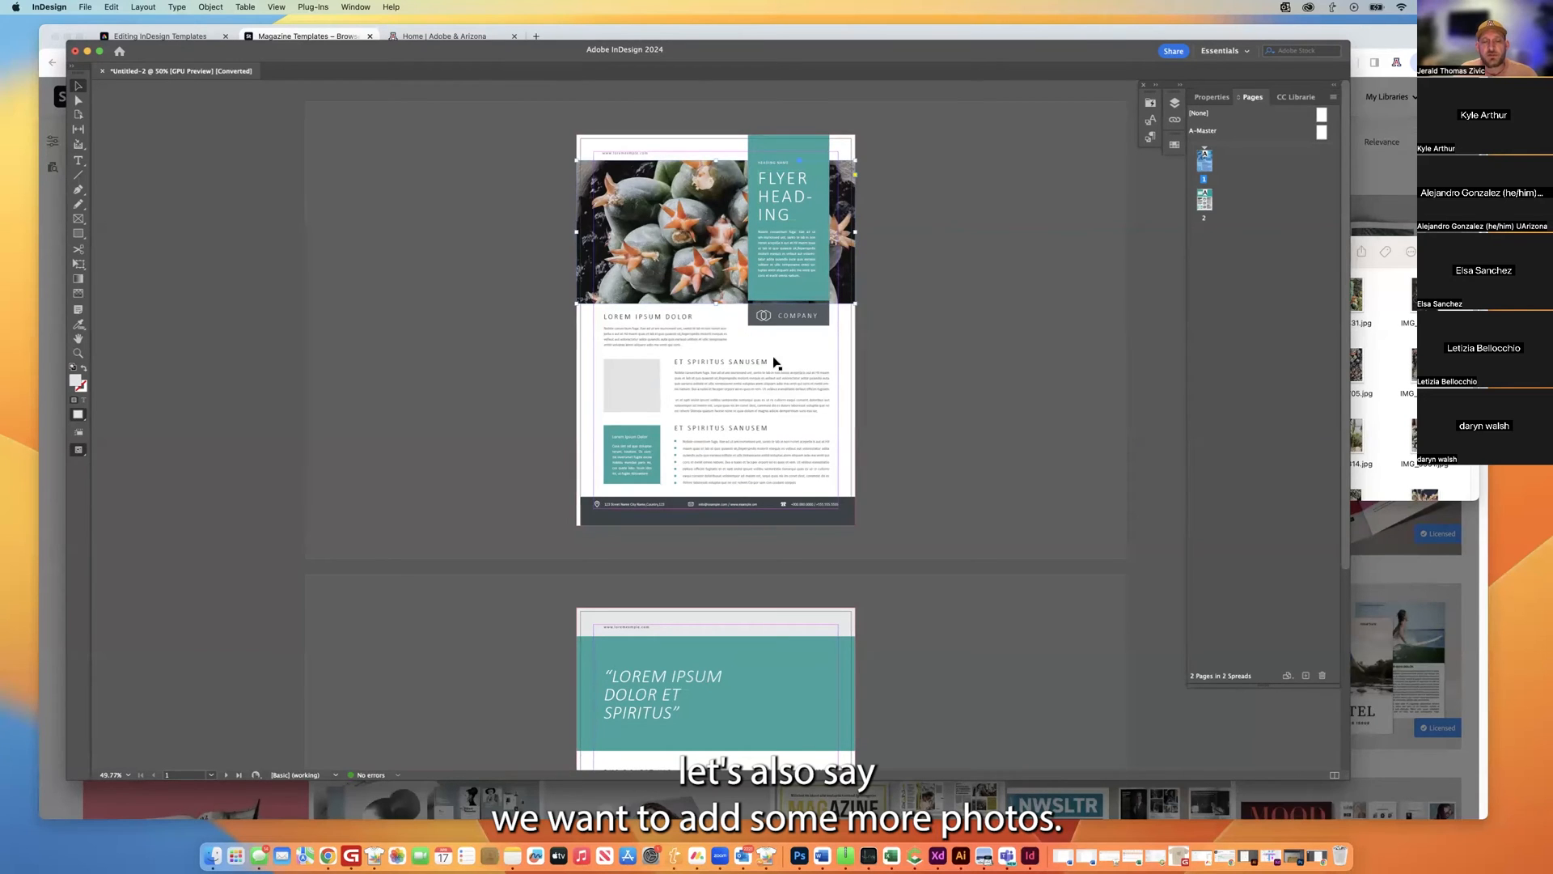
pyautogui.click(632, 395)
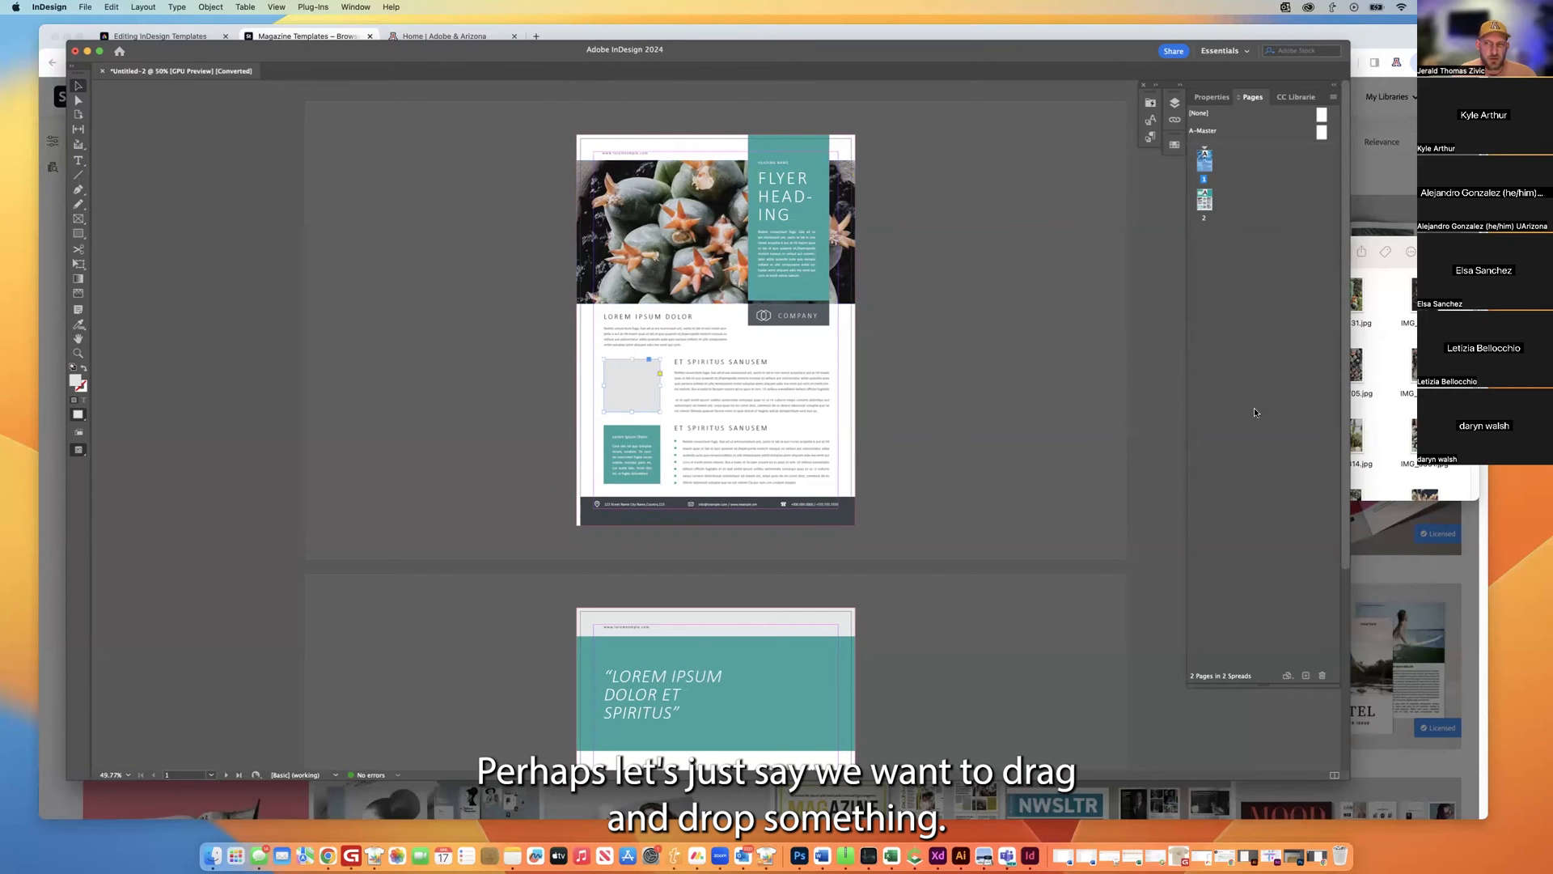
pyautogui.click(1397, 347)
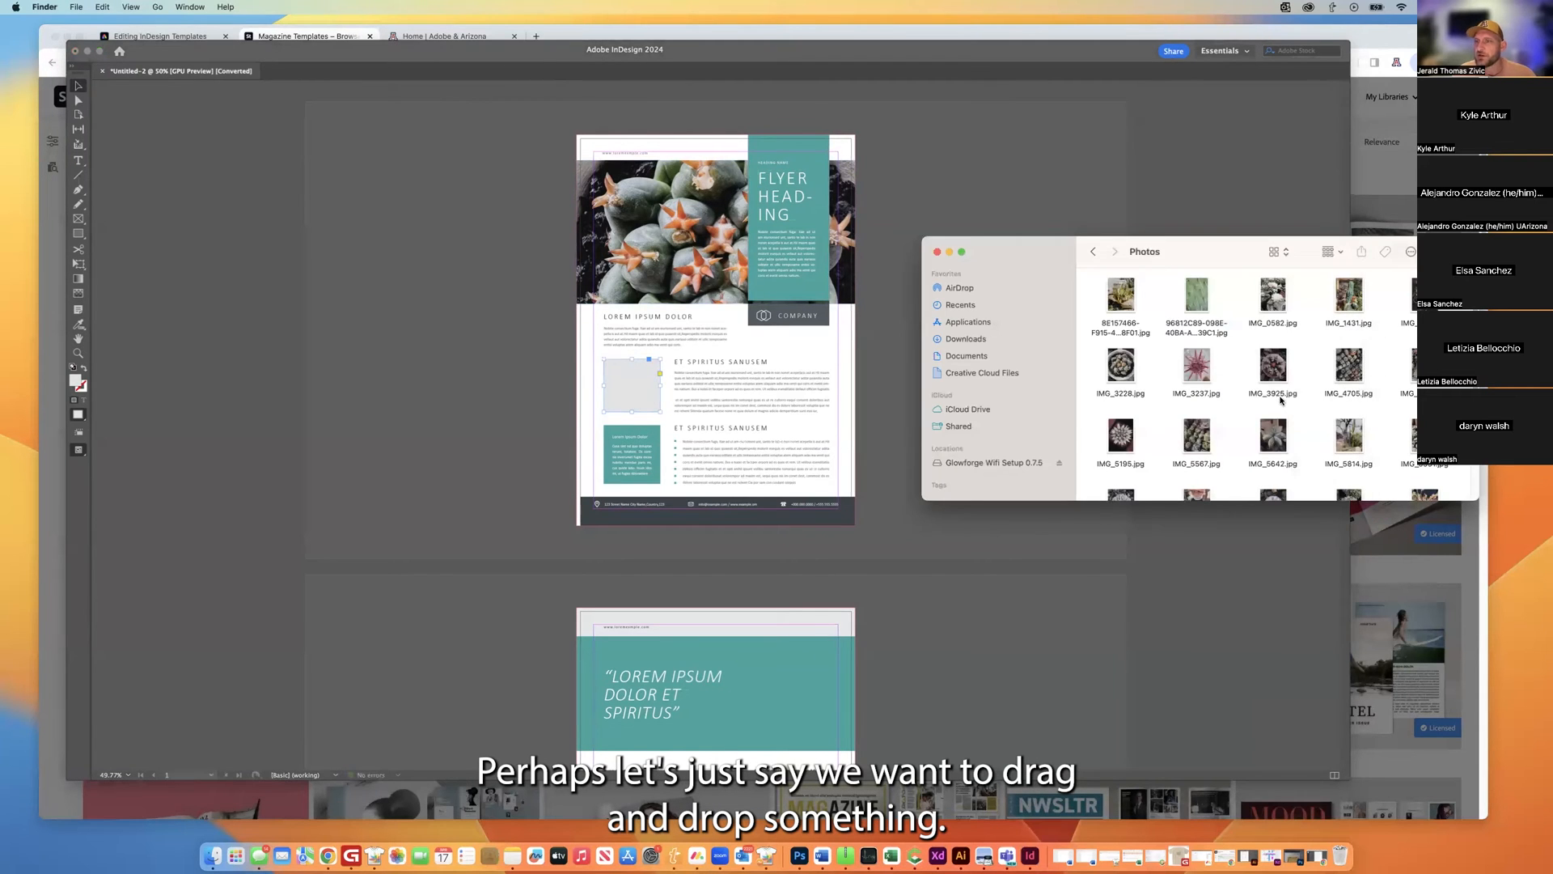
pyautogui.moveTo(1276, 369); pyautogui.dragTo(639, 381)
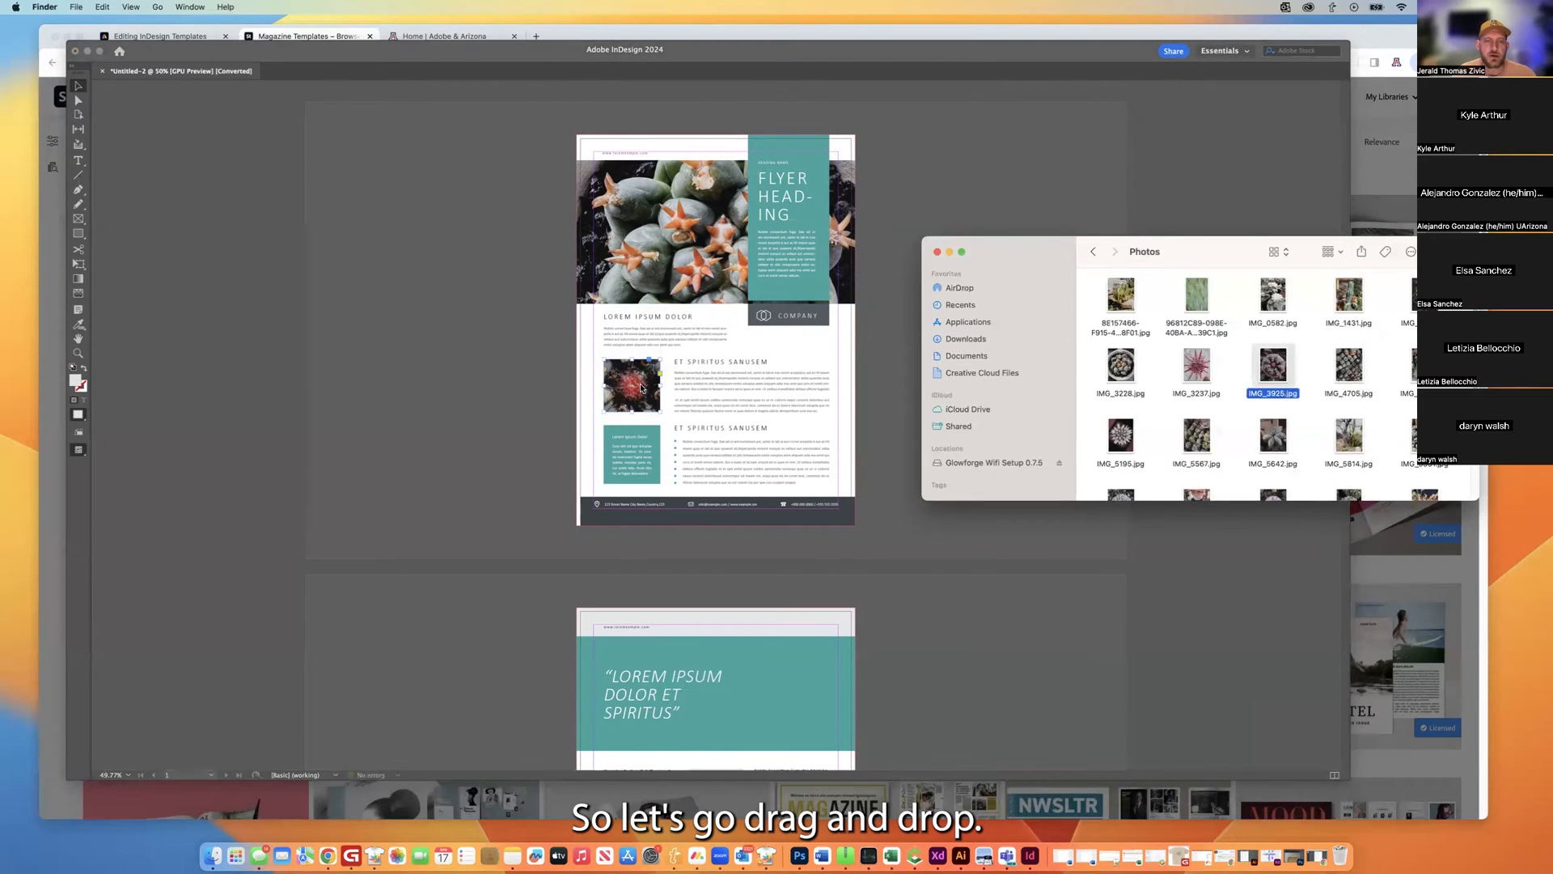
# Select the photo inside the small frame and apply the Fill Frame Proportionally fitting option to it.
pyautogui.click(645, 396)
pyautogui.click(633, 385)
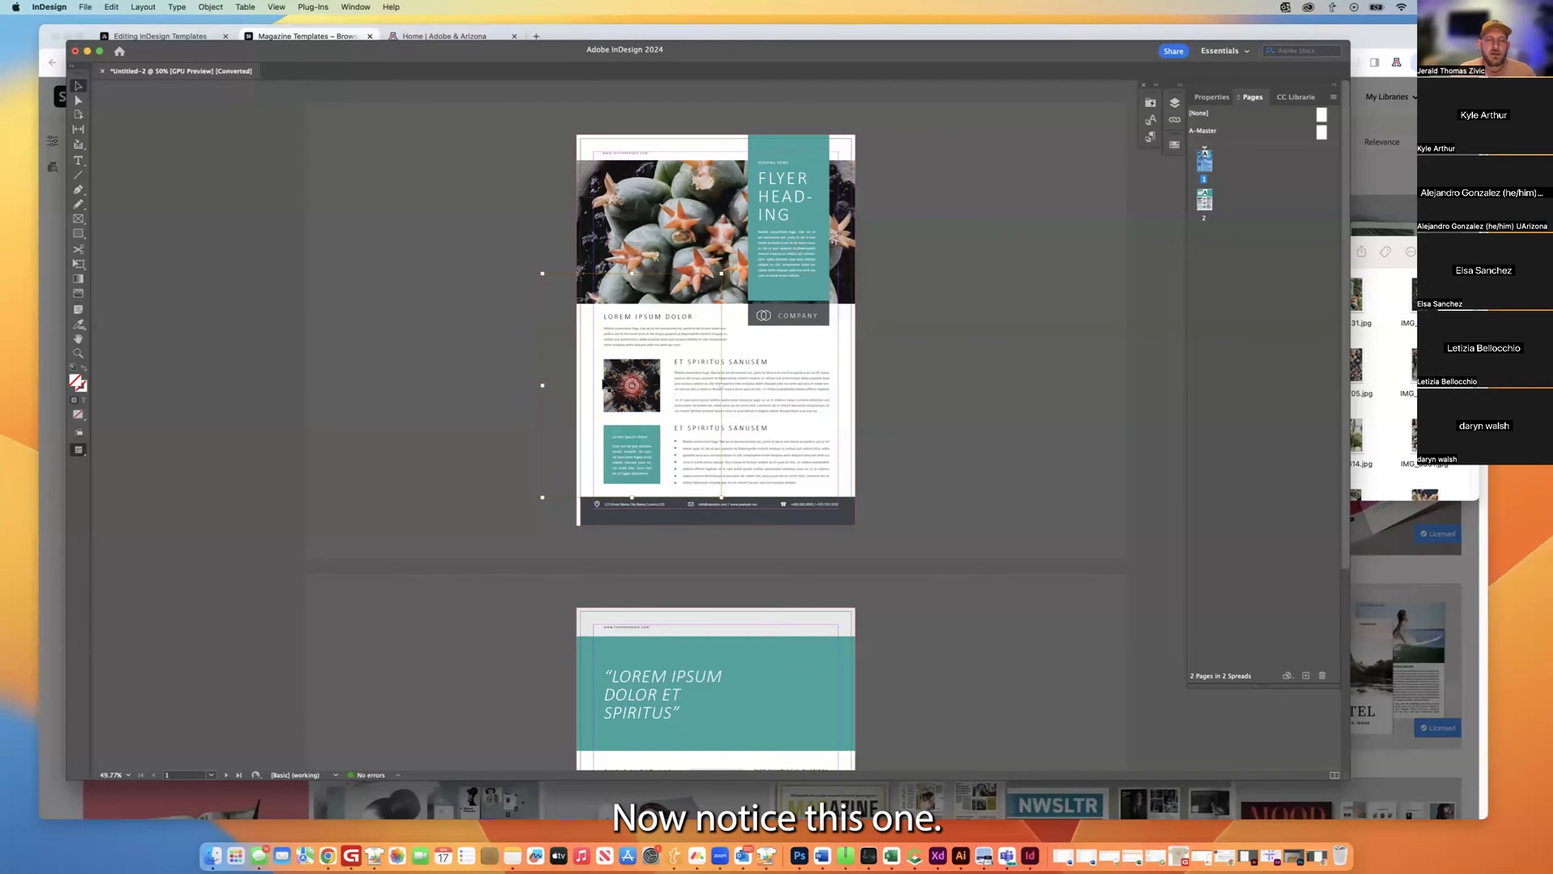
pyautogui.click(1382, 396)
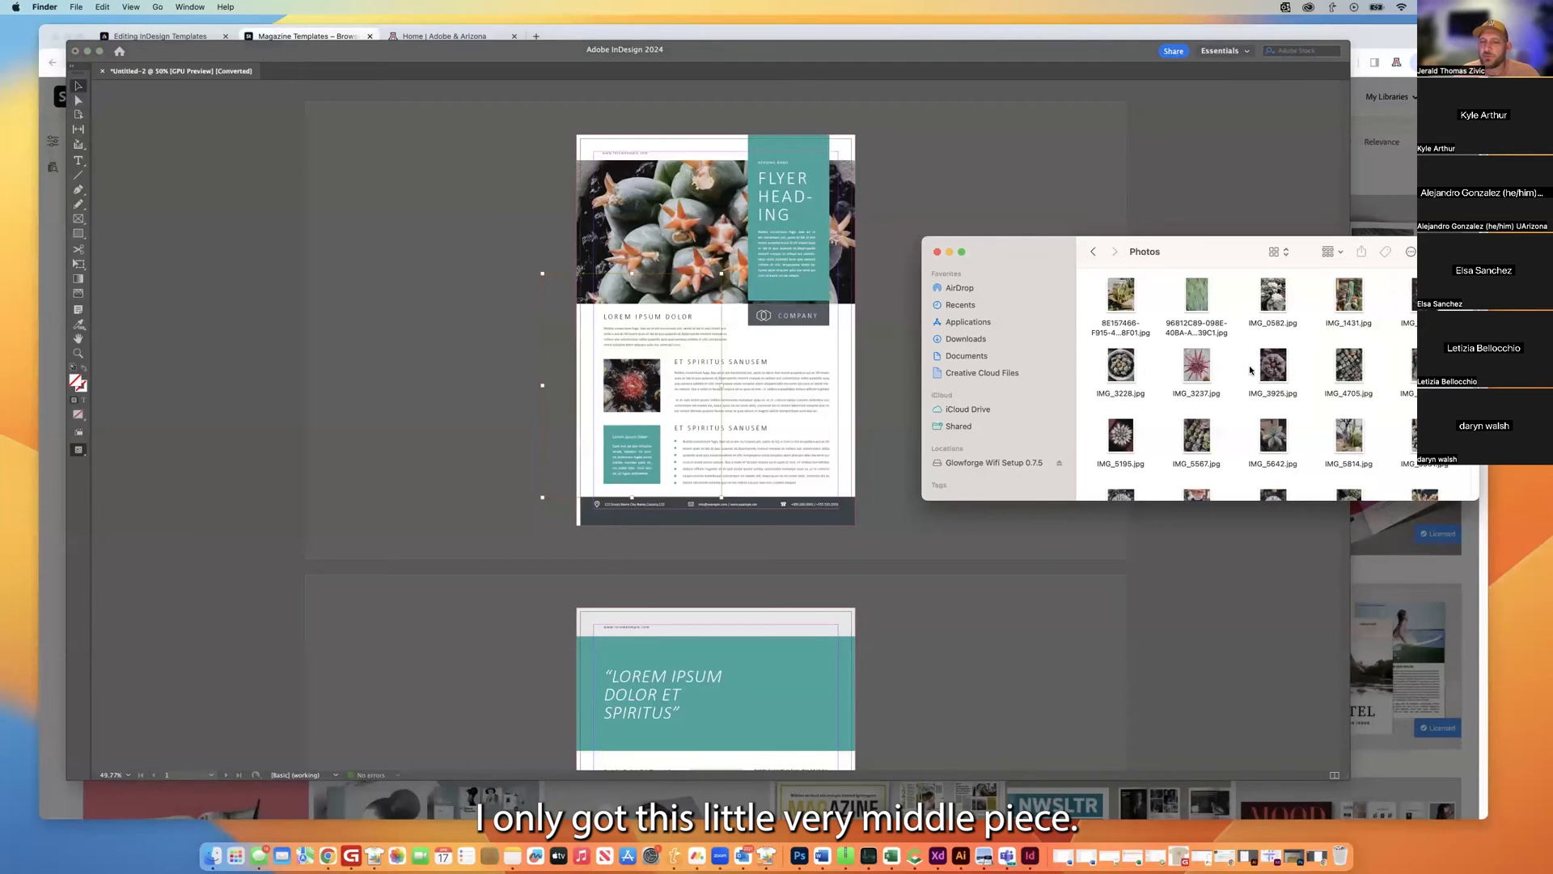
pyautogui.click(590, 365)
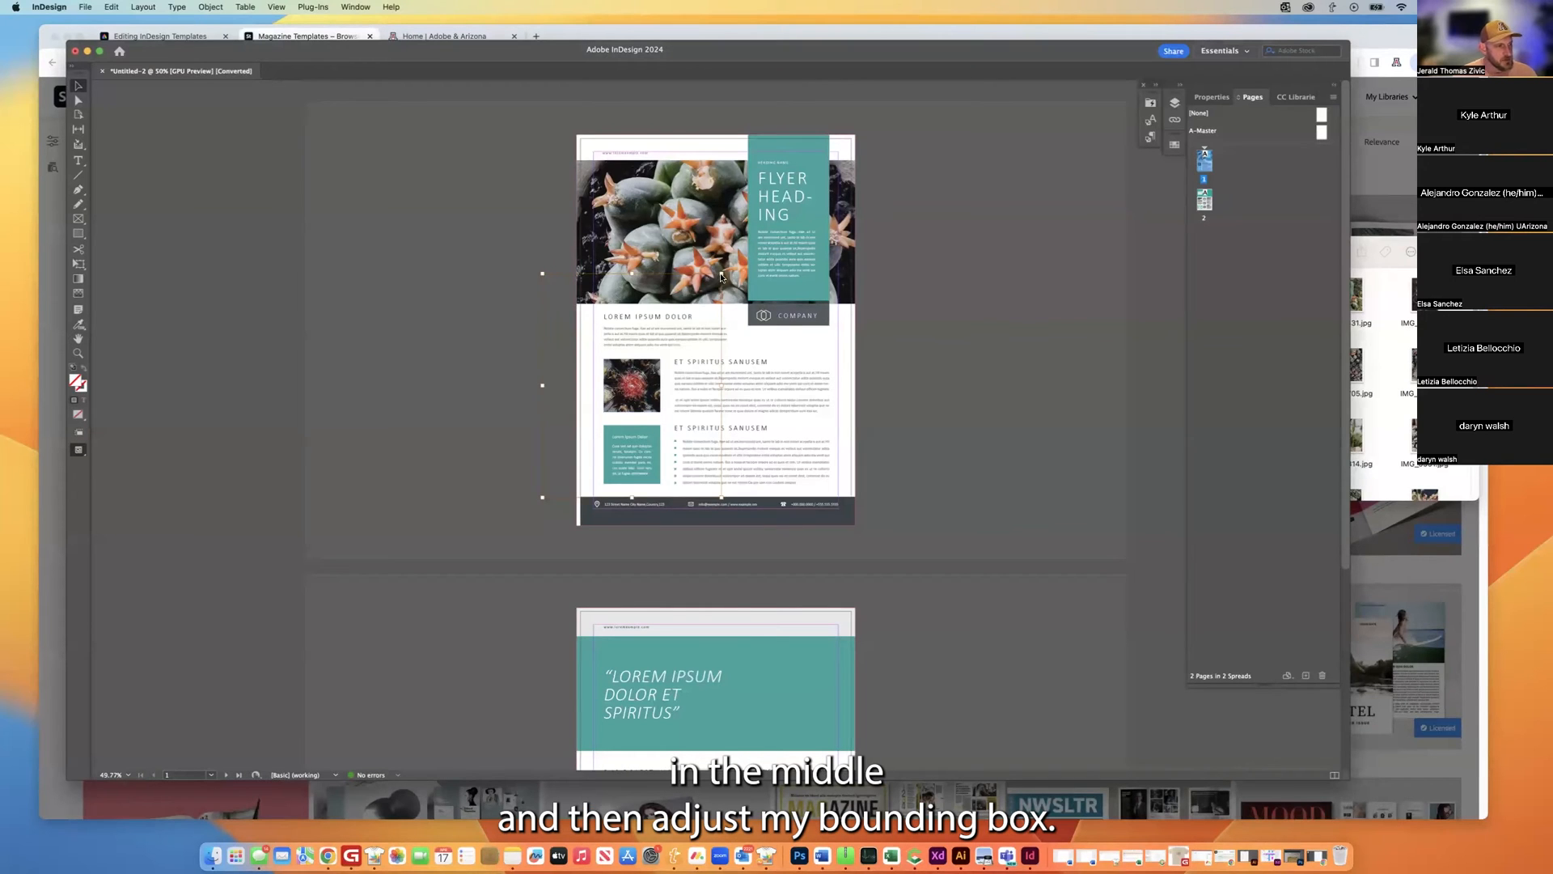
pyautogui.rightClick(646, 386)
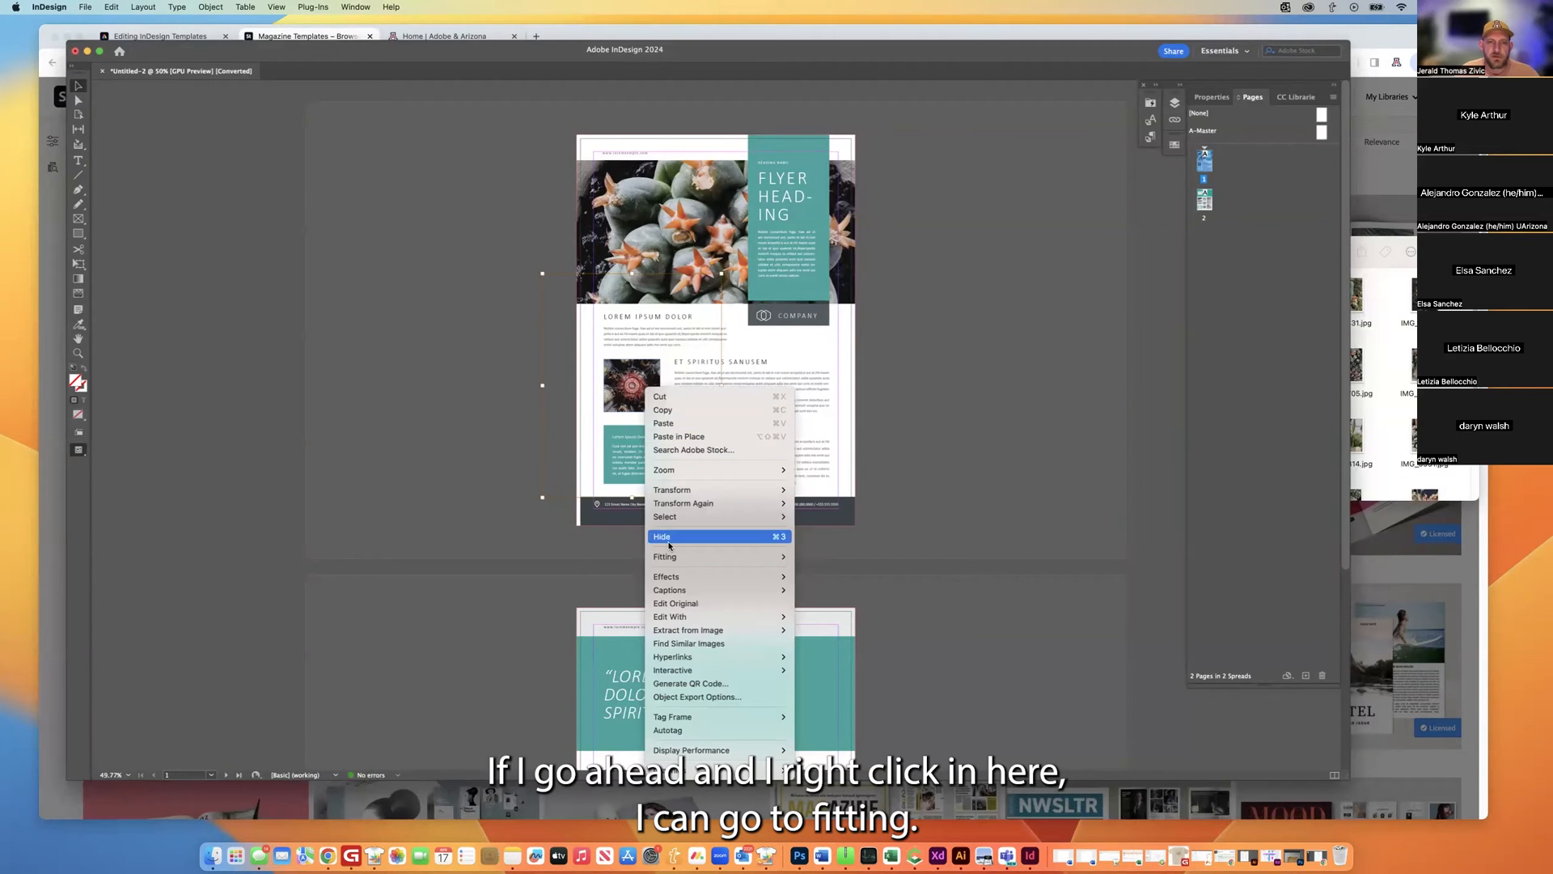
pyautogui.moveTo(671, 560)
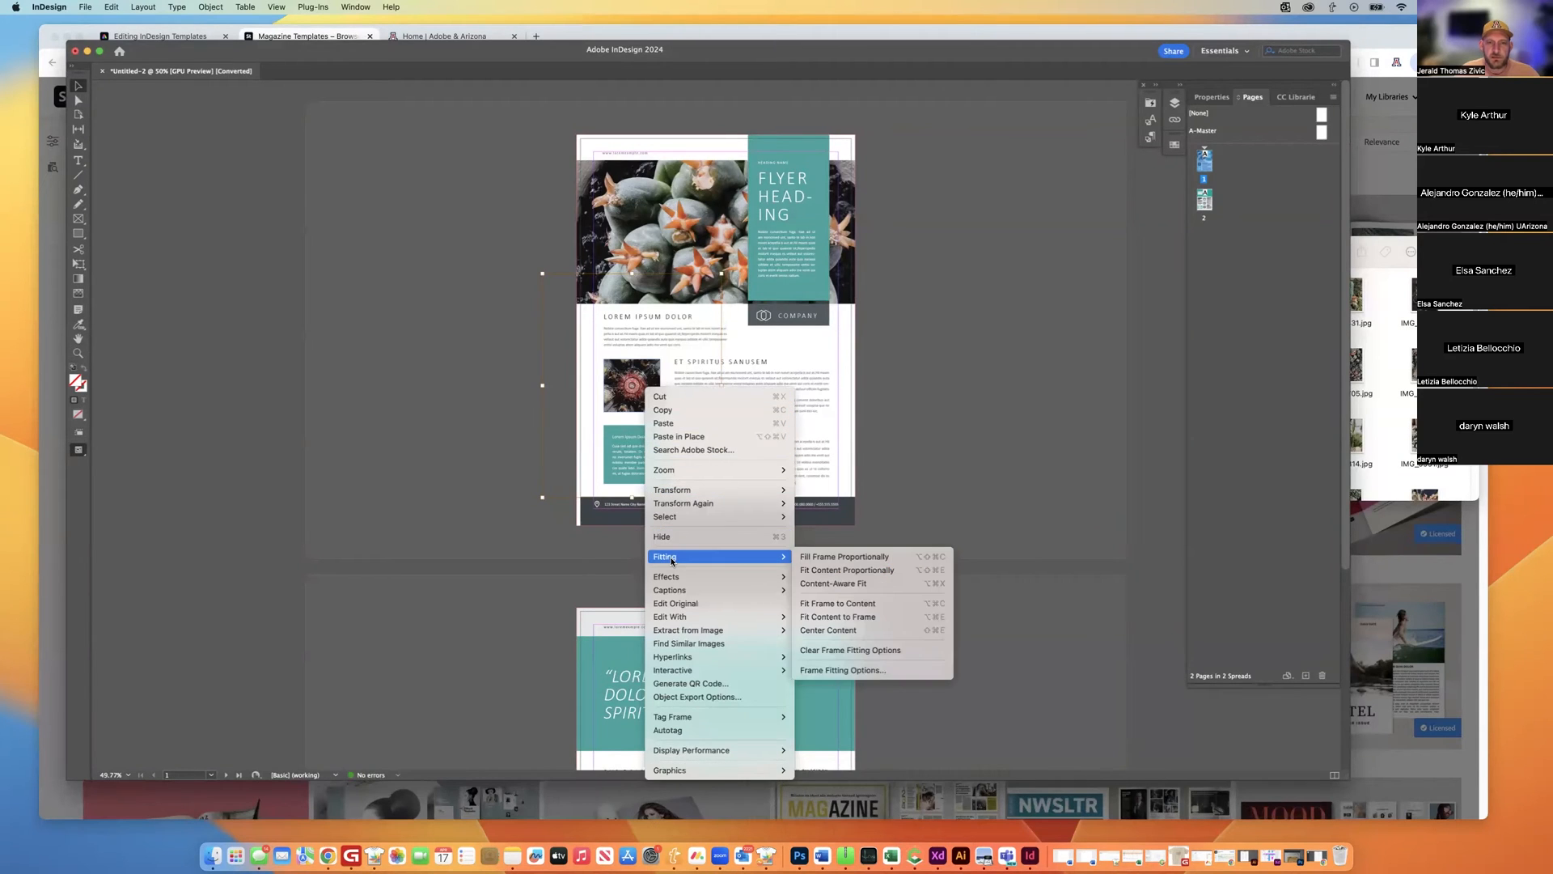
pyautogui.click(830, 564)
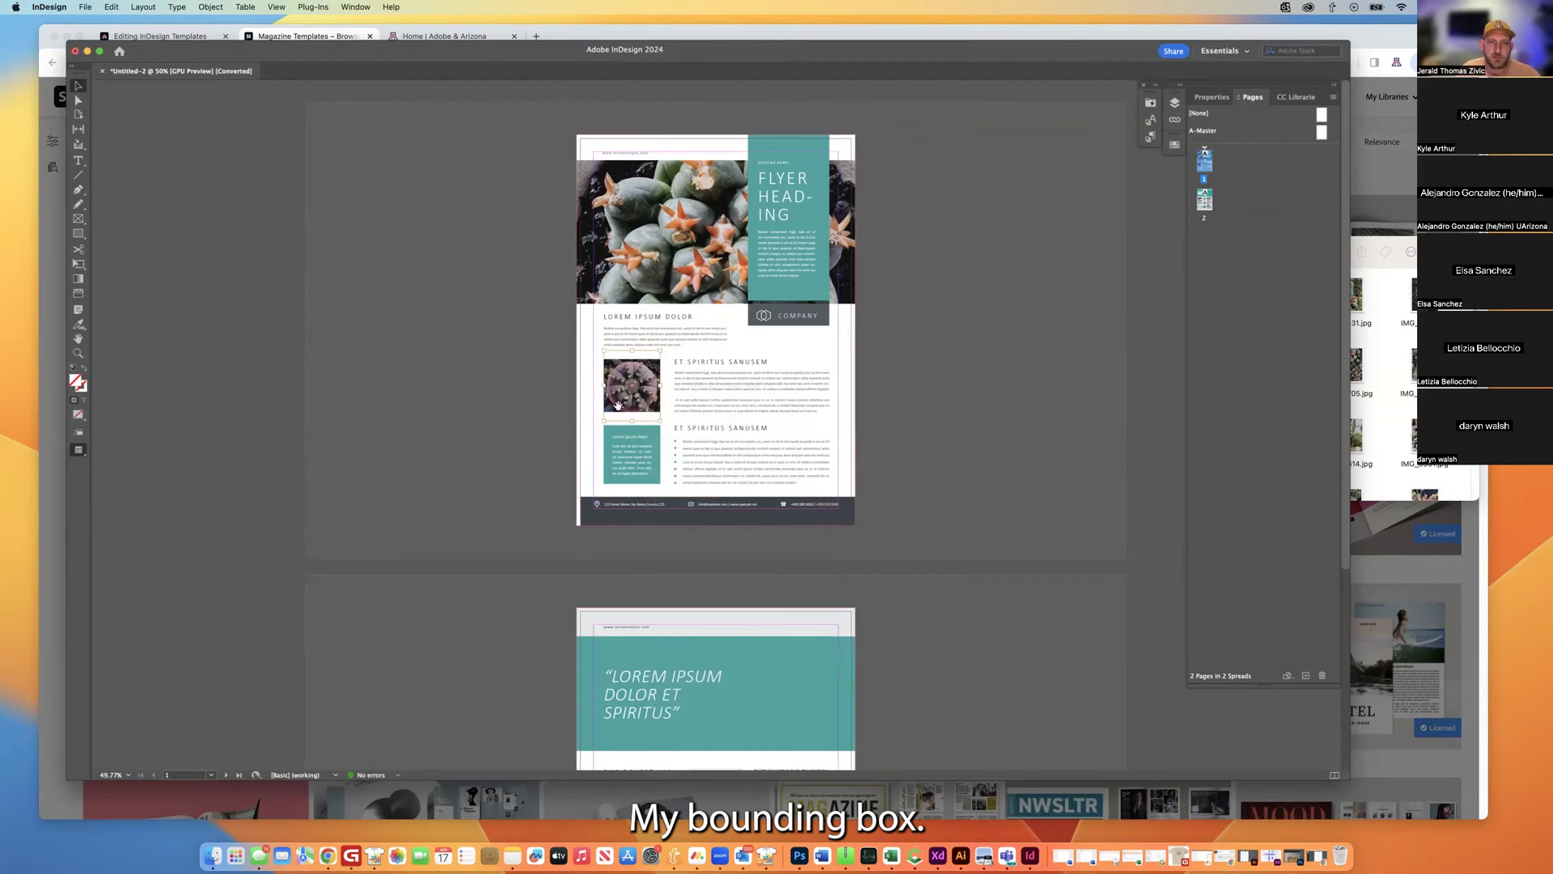
# Nudge the photo slightly upward inside the small frame and review its Fitting options without applying another one.
pyautogui.press('Up')
pyautogui.press('Up')
pyautogui.press('Up')
pyautogui.press('Down')
pyautogui.press('Down')
pyautogui.press('Up')
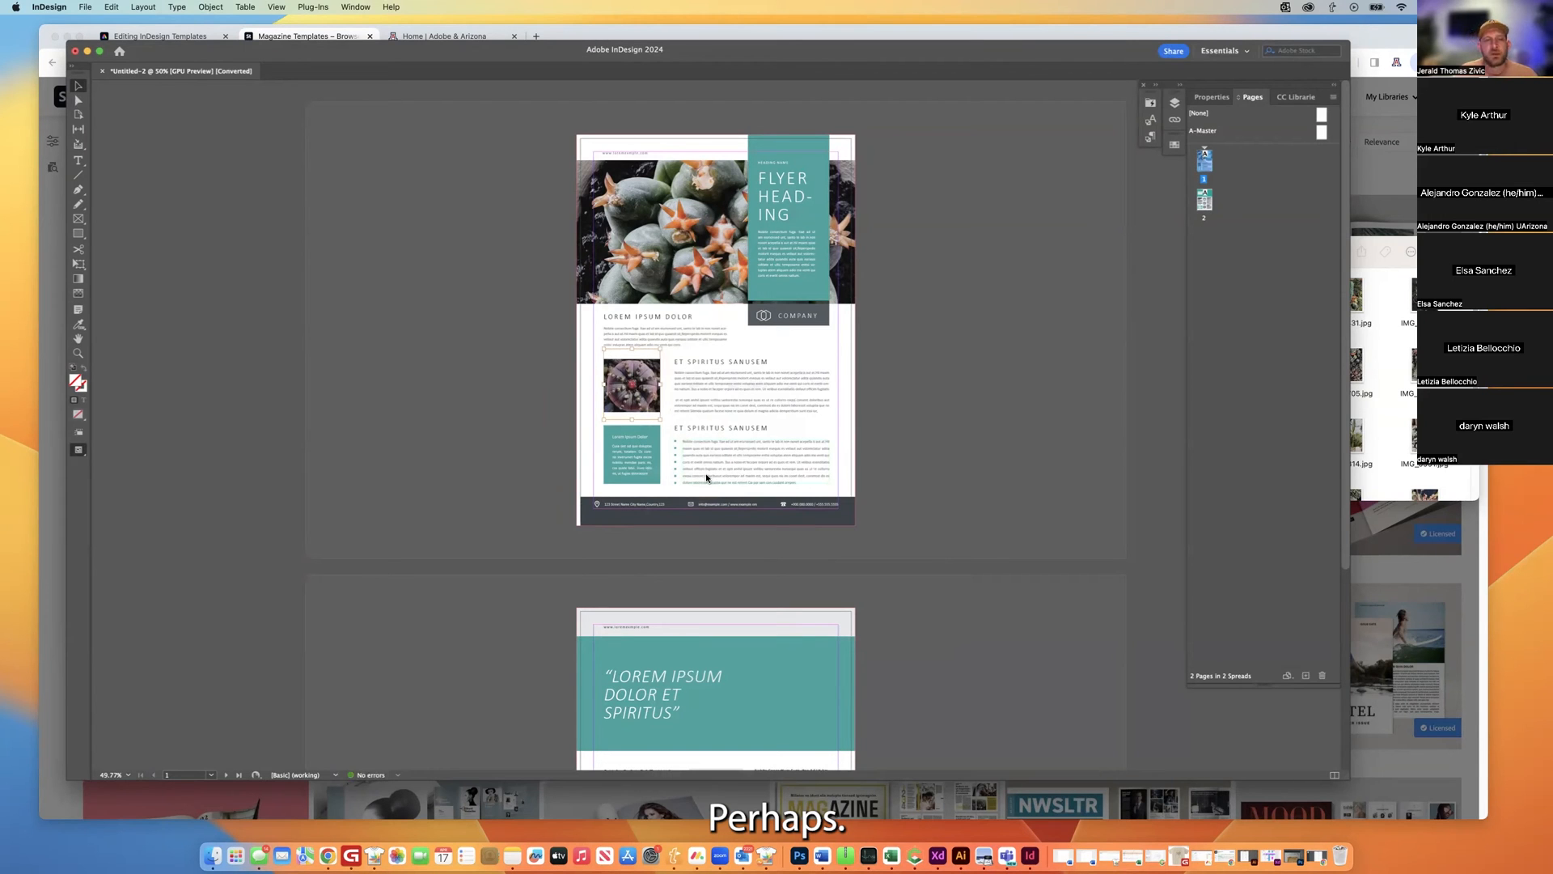
pyautogui.rightClick(640, 373)
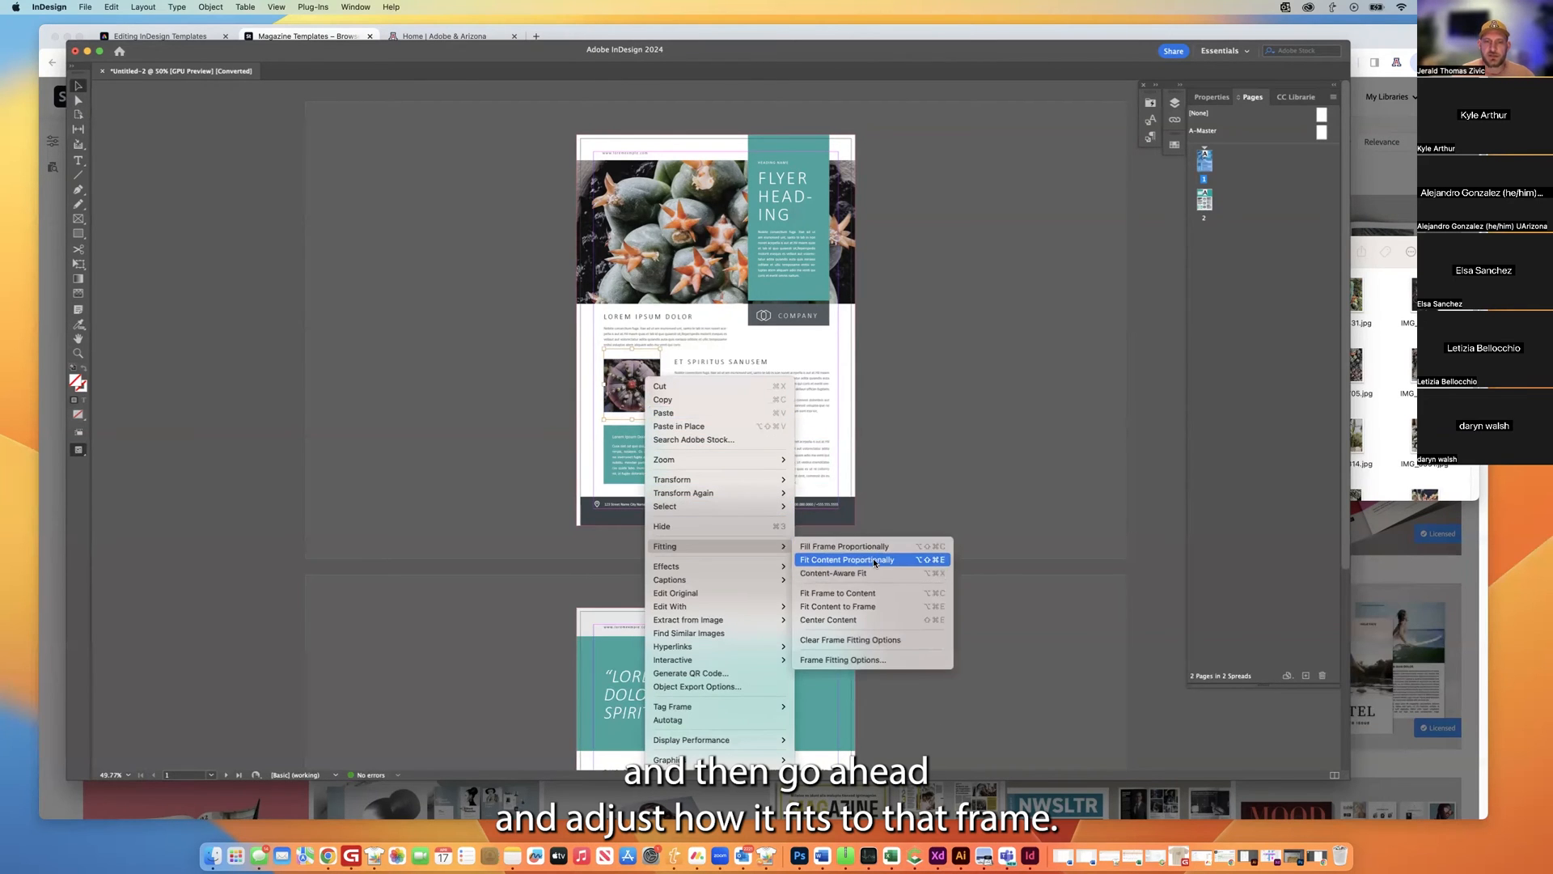
pyautogui.click(550, 388)
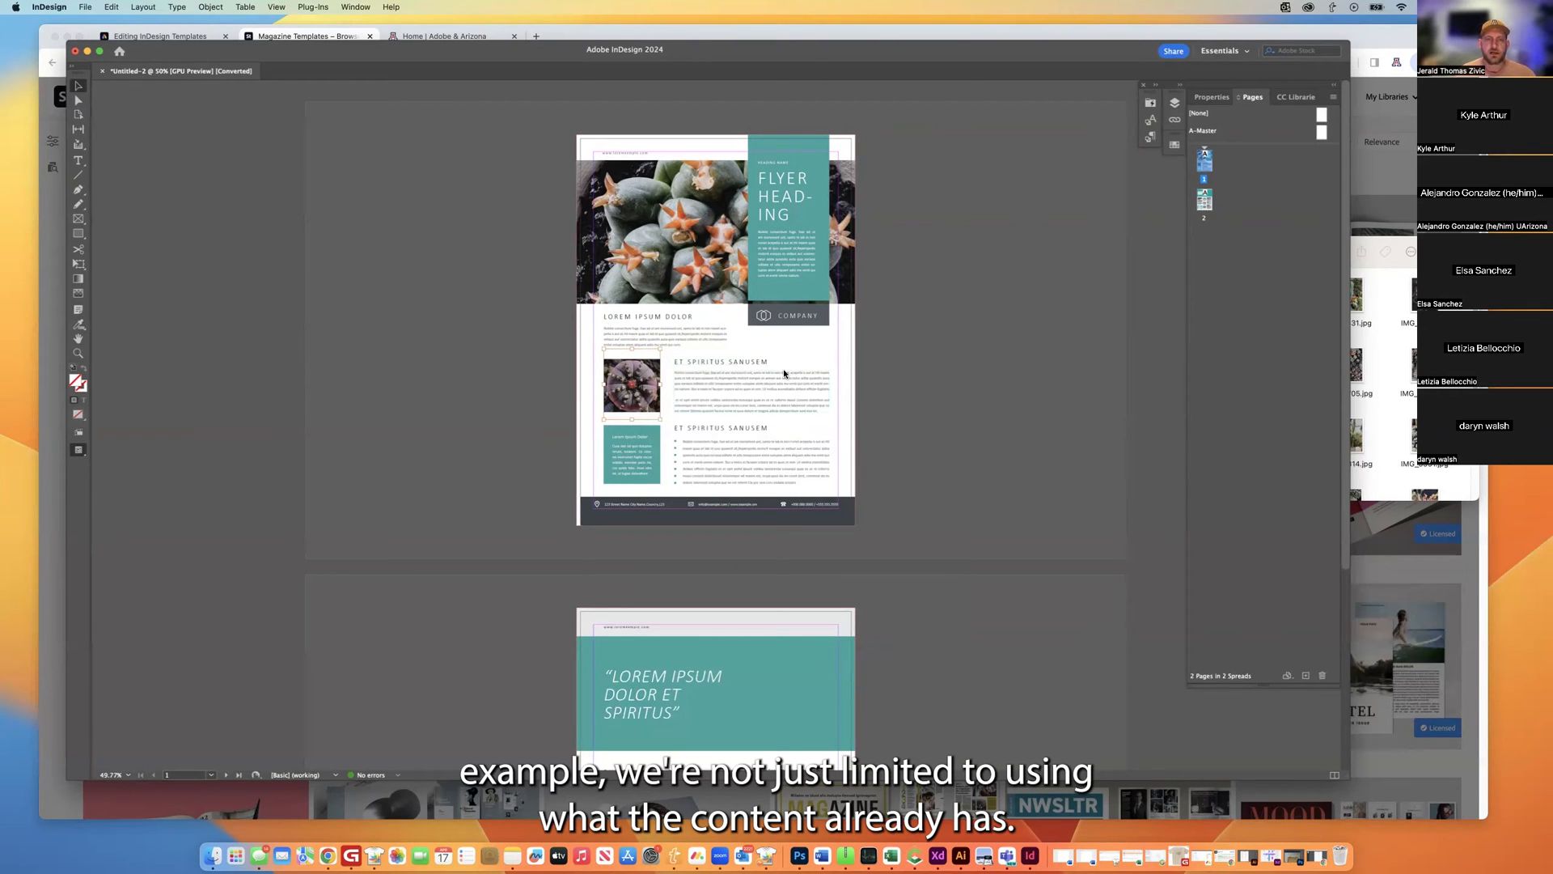
# Draw a small square frame with the Rectangle Frame tool in the white space just below the COMPANY box.
pyautogui.press('super+equal')
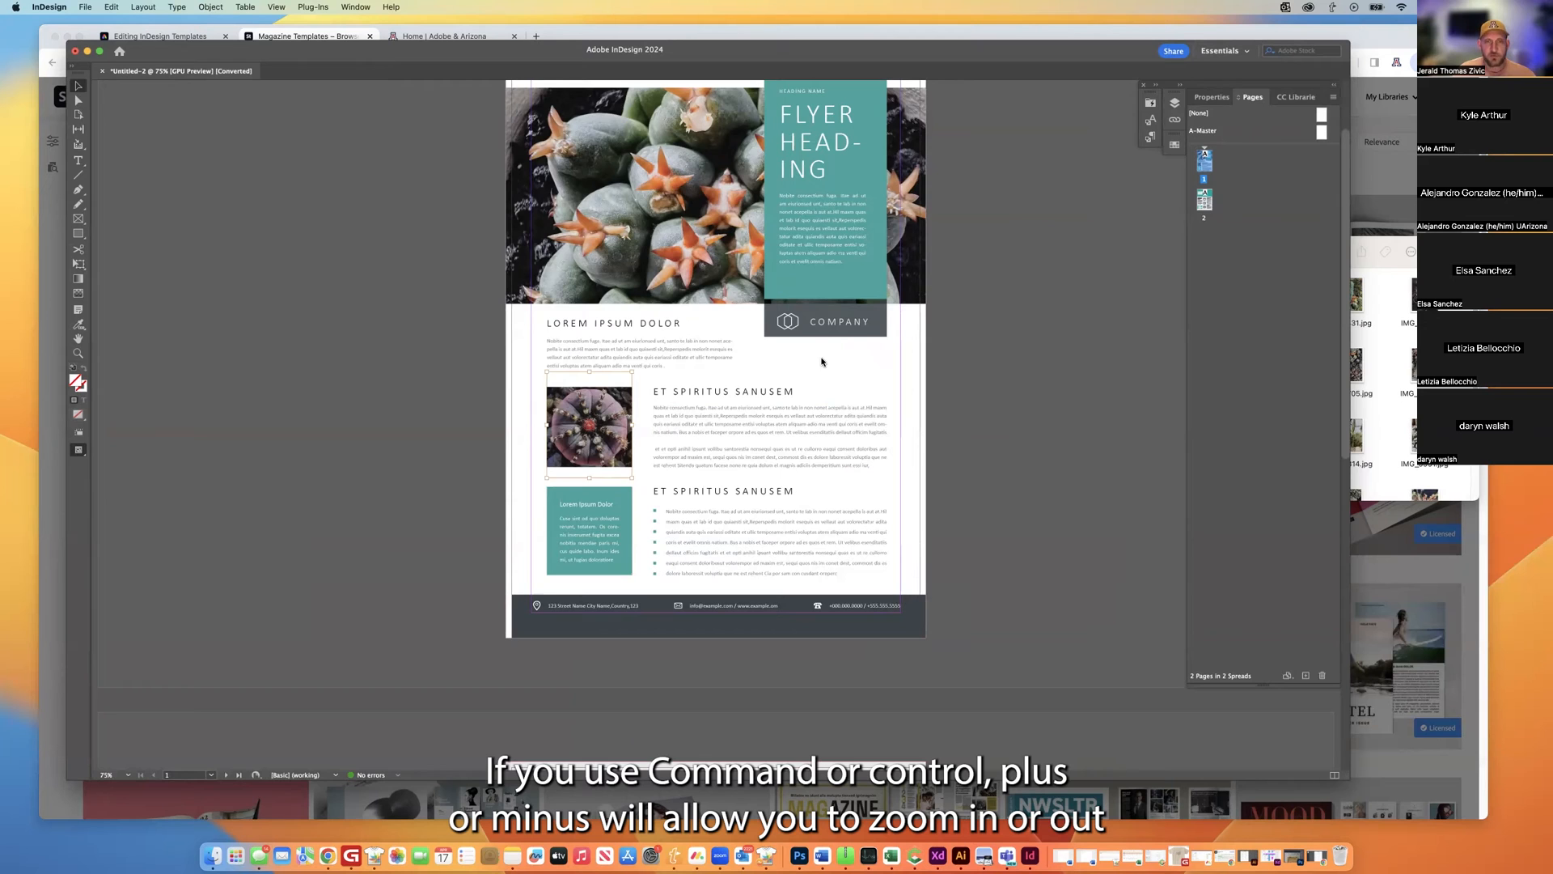
pyautogui.press('super+minus')
pyautogui.press('super+equal')
pyautogui.press('super+minus')
pyautogui.press('super+equal')
pyautogui.press('super+equal')
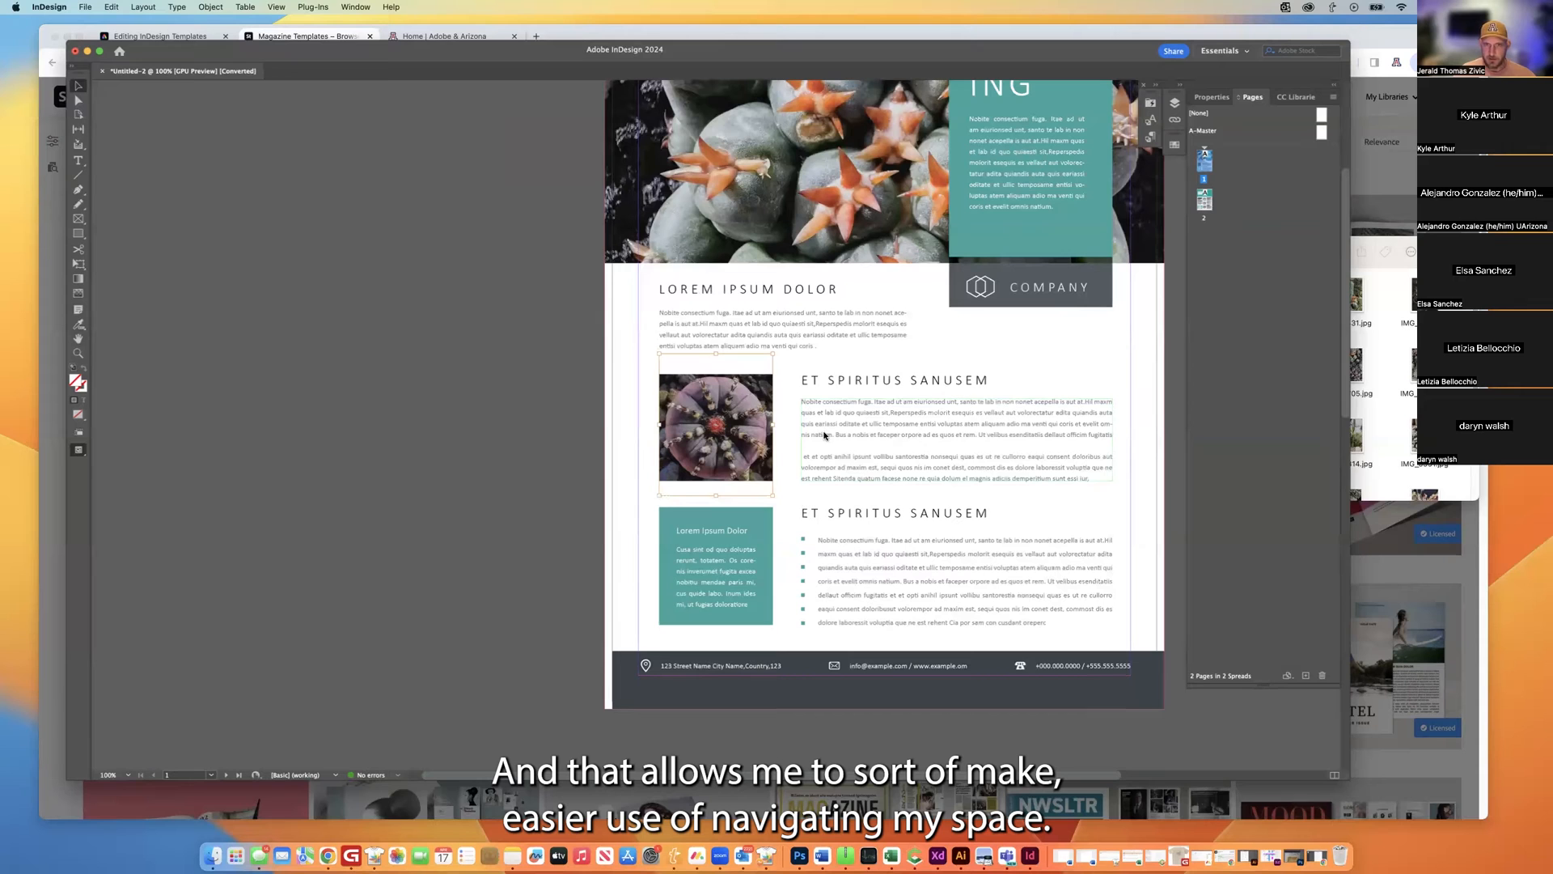
pyautogui.press('super+minus')
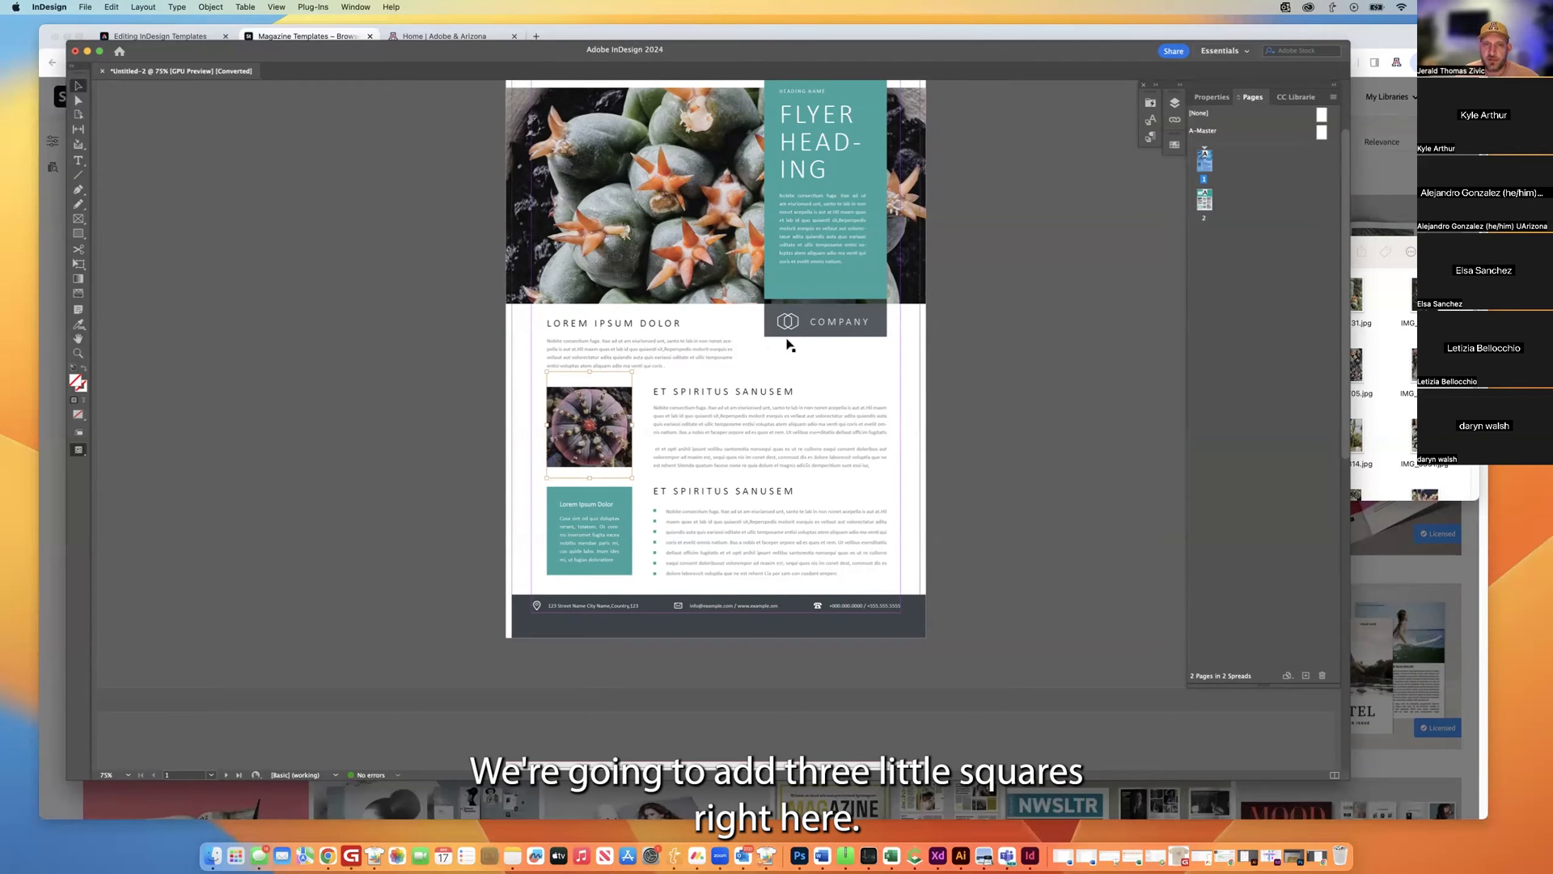
pyautogui.click(78, 218)
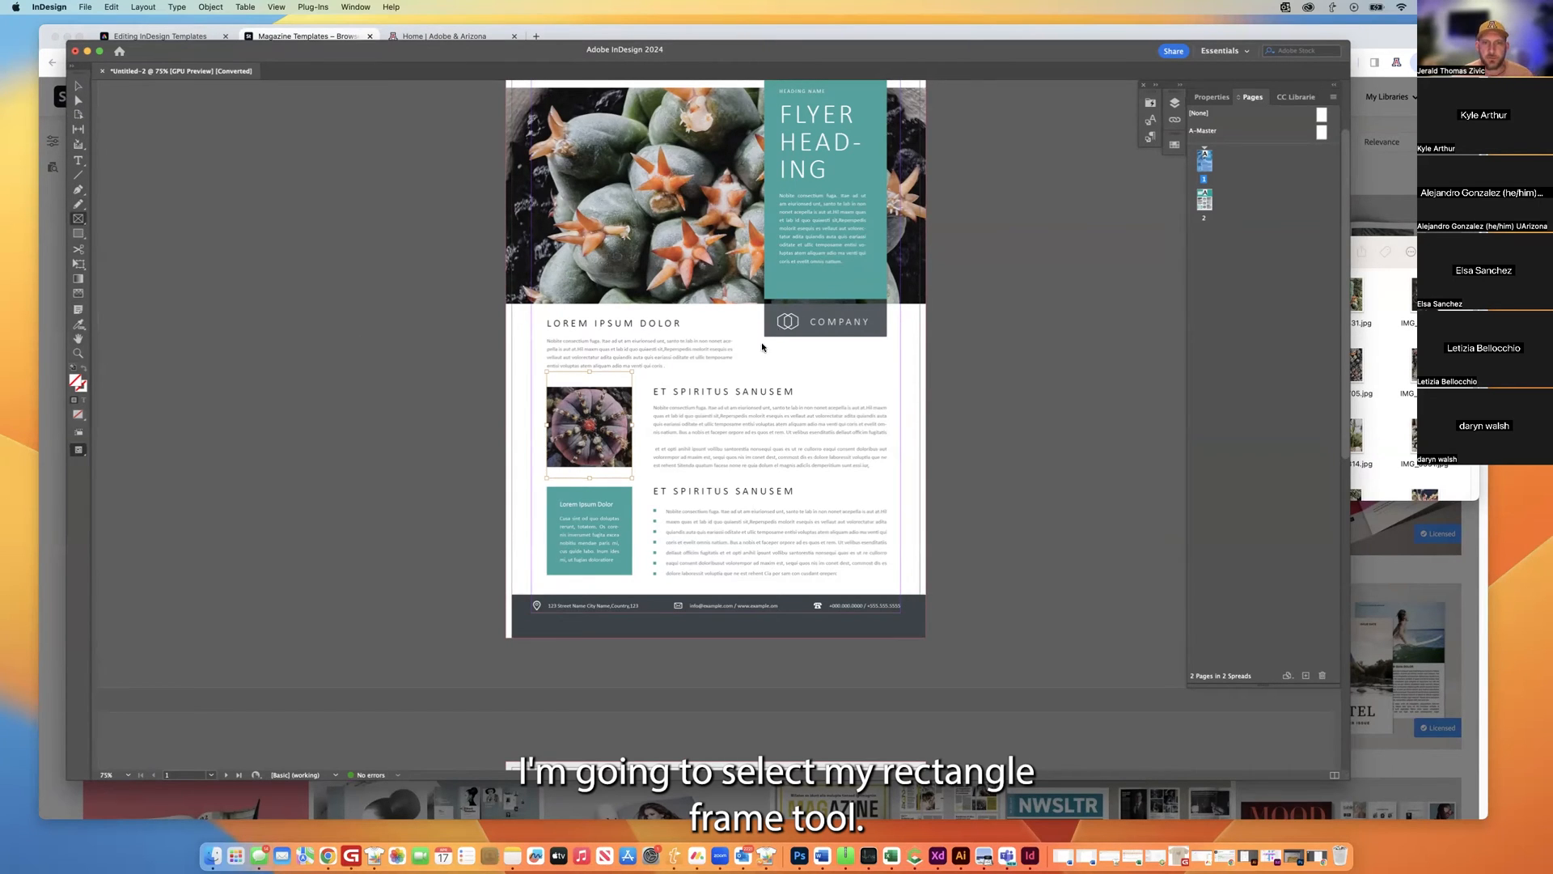
pyautogui.moveTo(763, 345); pyautogui.dragTo(795, 378)
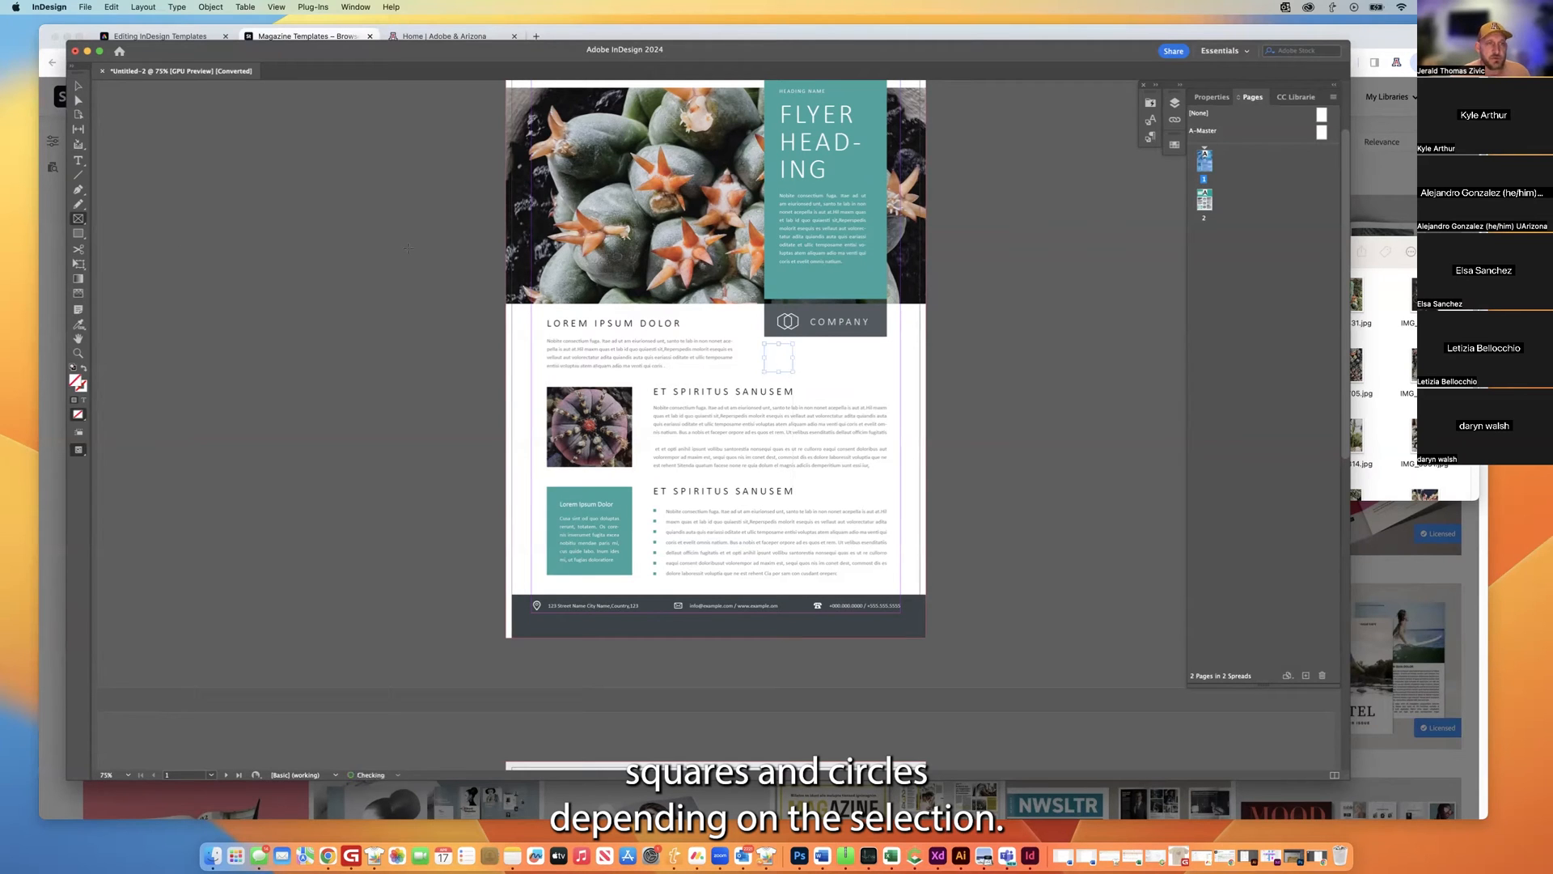
# Check the alternative frame tools, return to the Selection tool and reselect the new square frame.
pyautogui.click(78, 219)
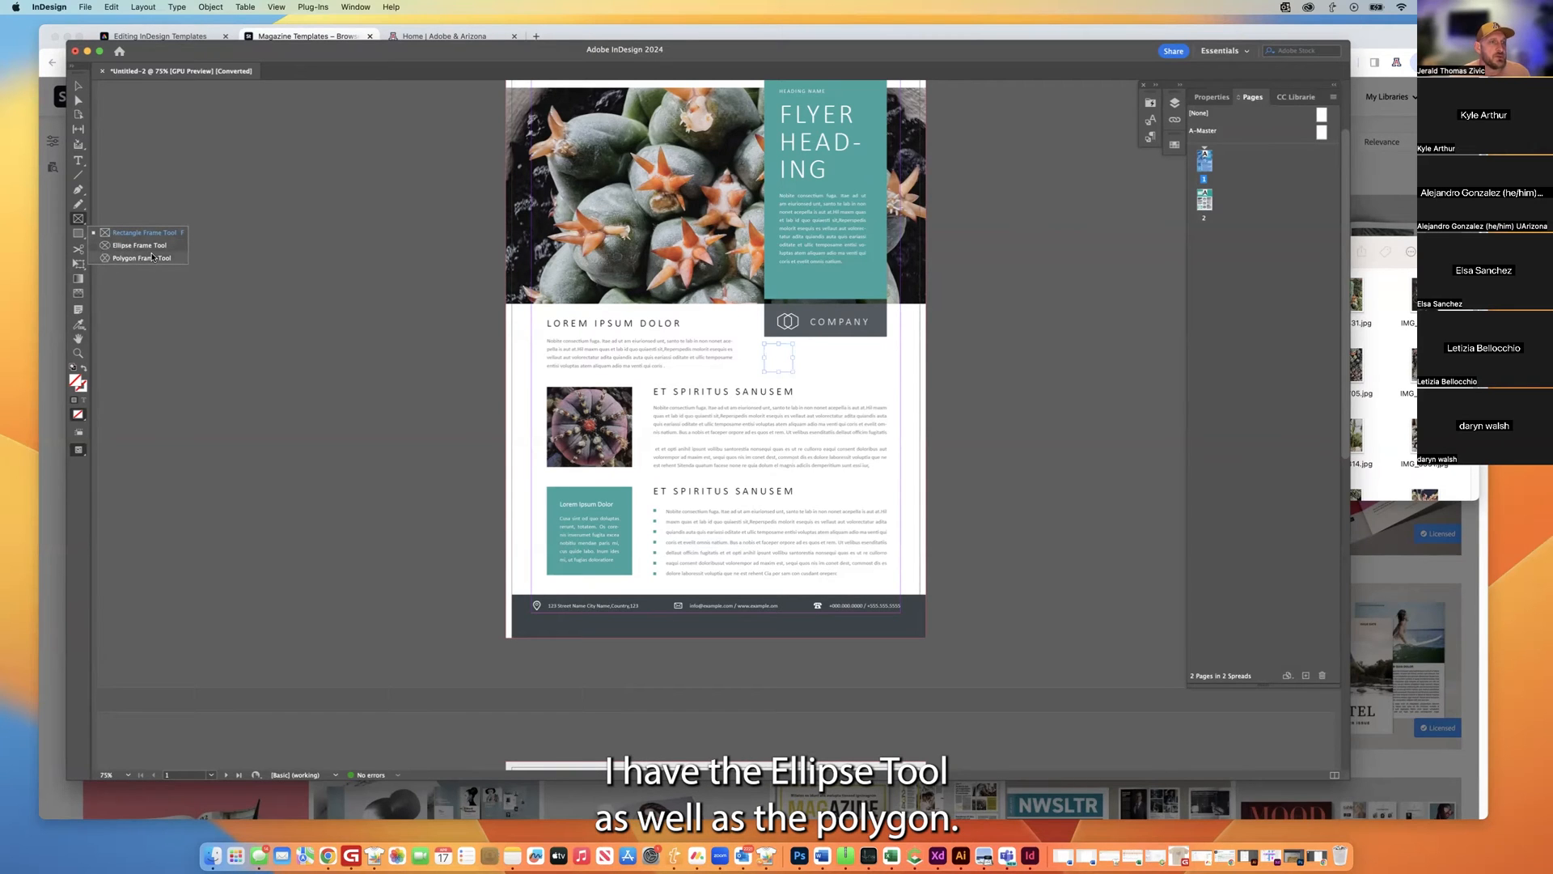
pyautogui.click(129, 244)
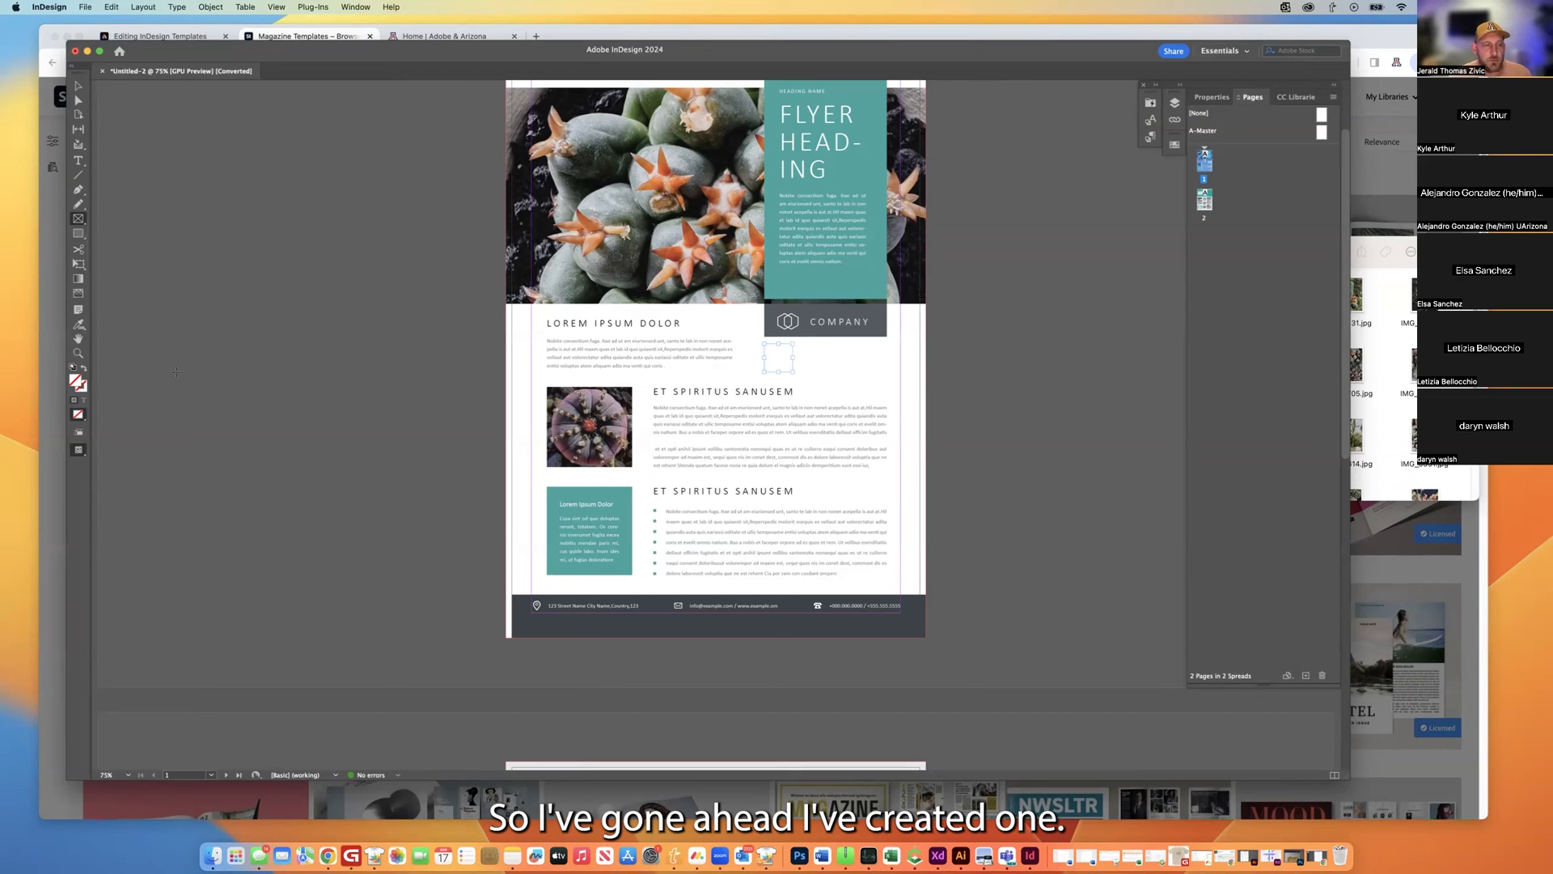
pyautogui.click(79, 86)
pyautogui.click(871, 378)
pyautogui.click(792, 365)
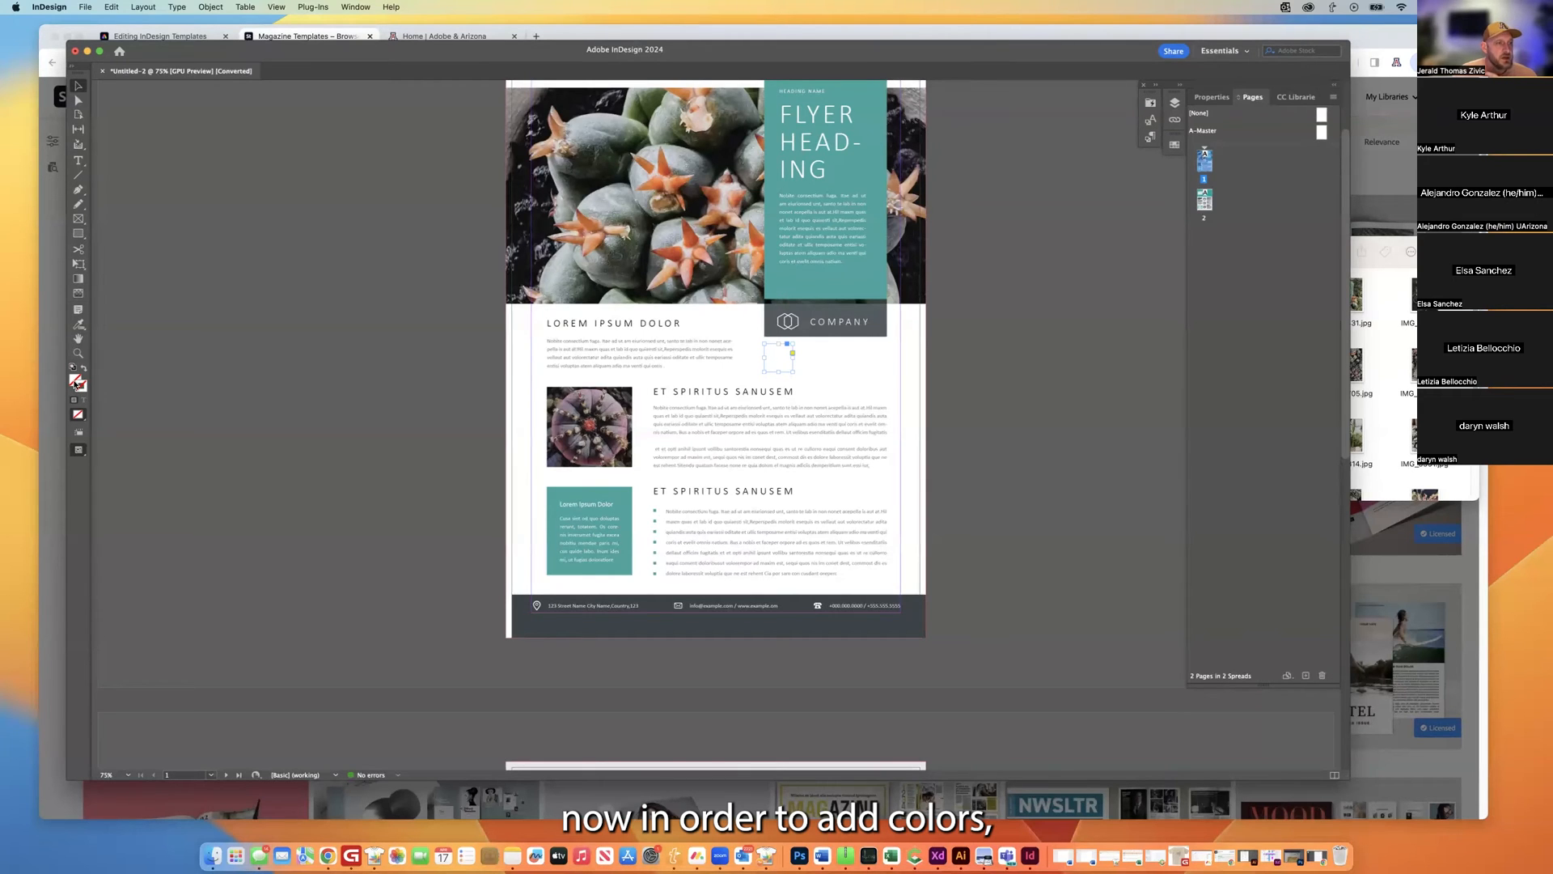
# Dismiss the Color Picker unchanged and fill the square frame with the teal C=75 M=15 Y=42 K=0 swatch.
pyautogui.doubleClick(77, 382)
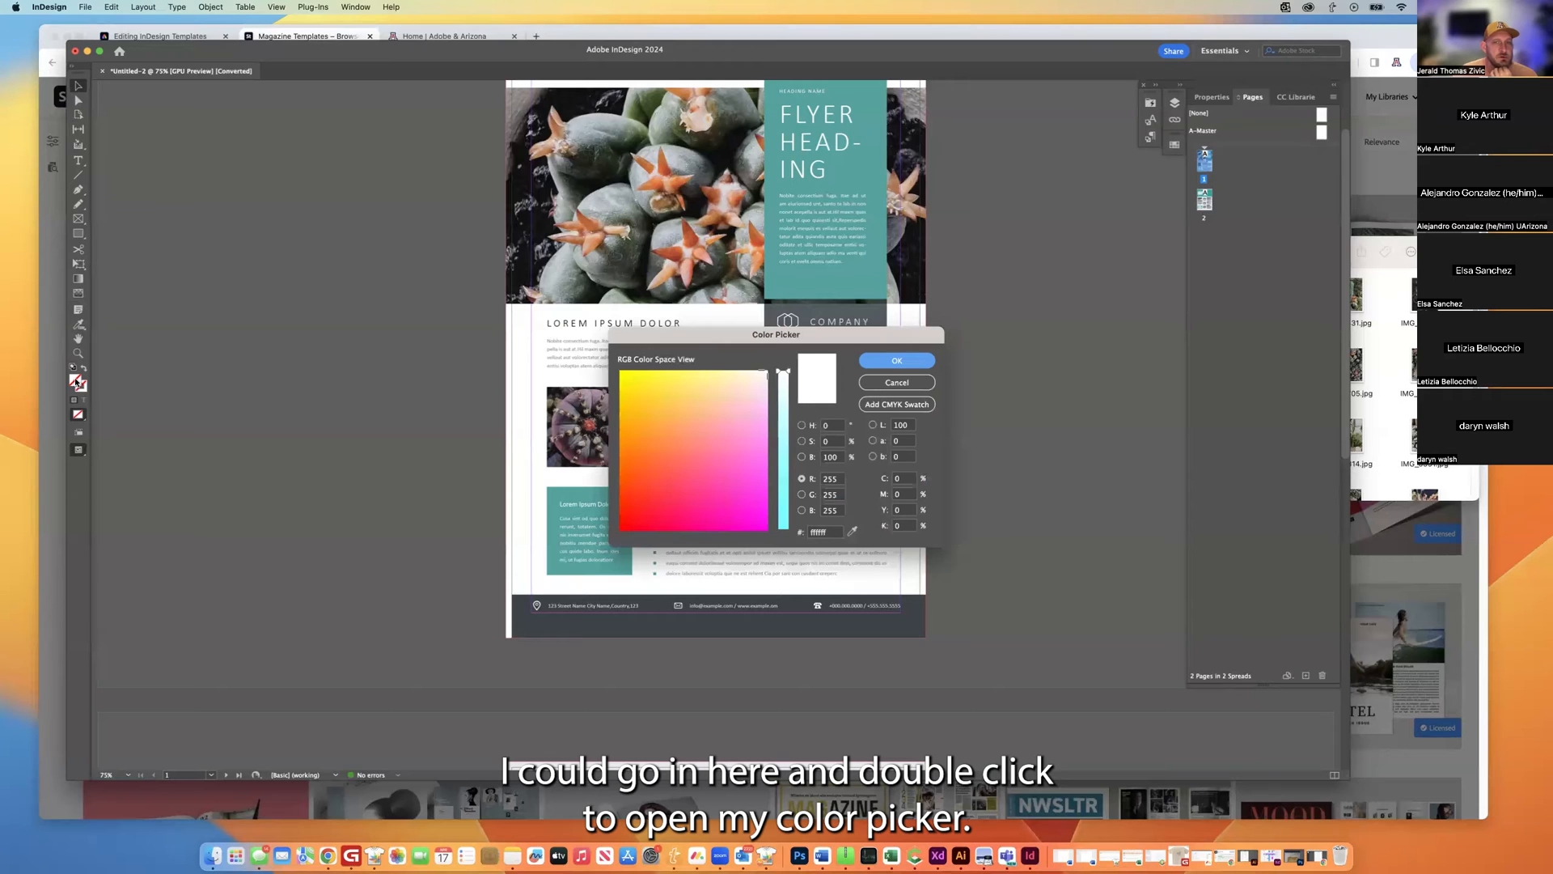
pyautogui.click(896, 382)
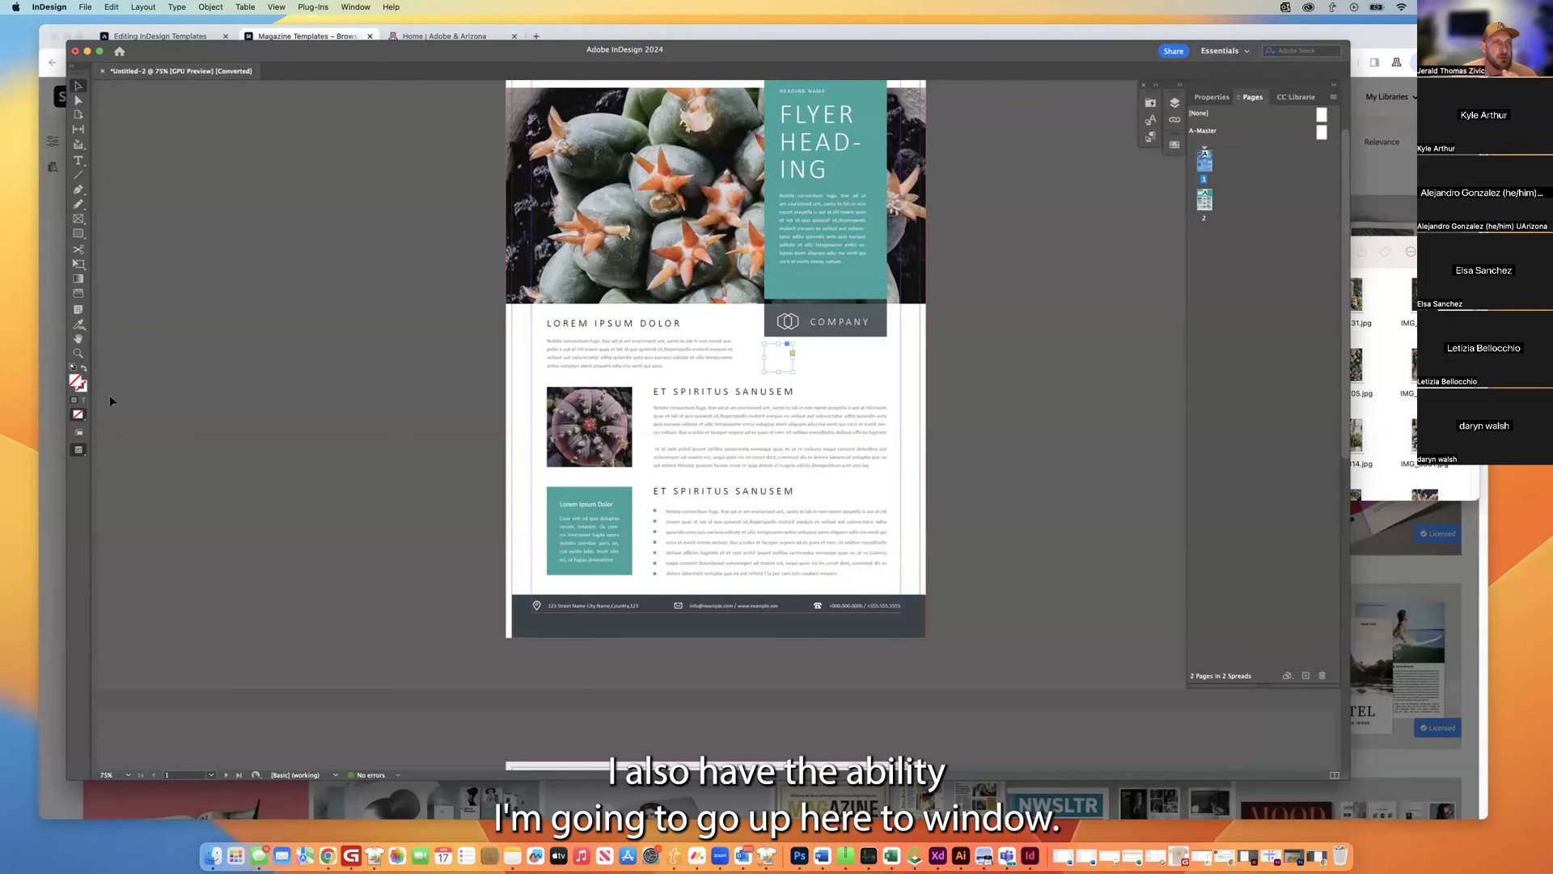
pyautogui.click(353, 6)
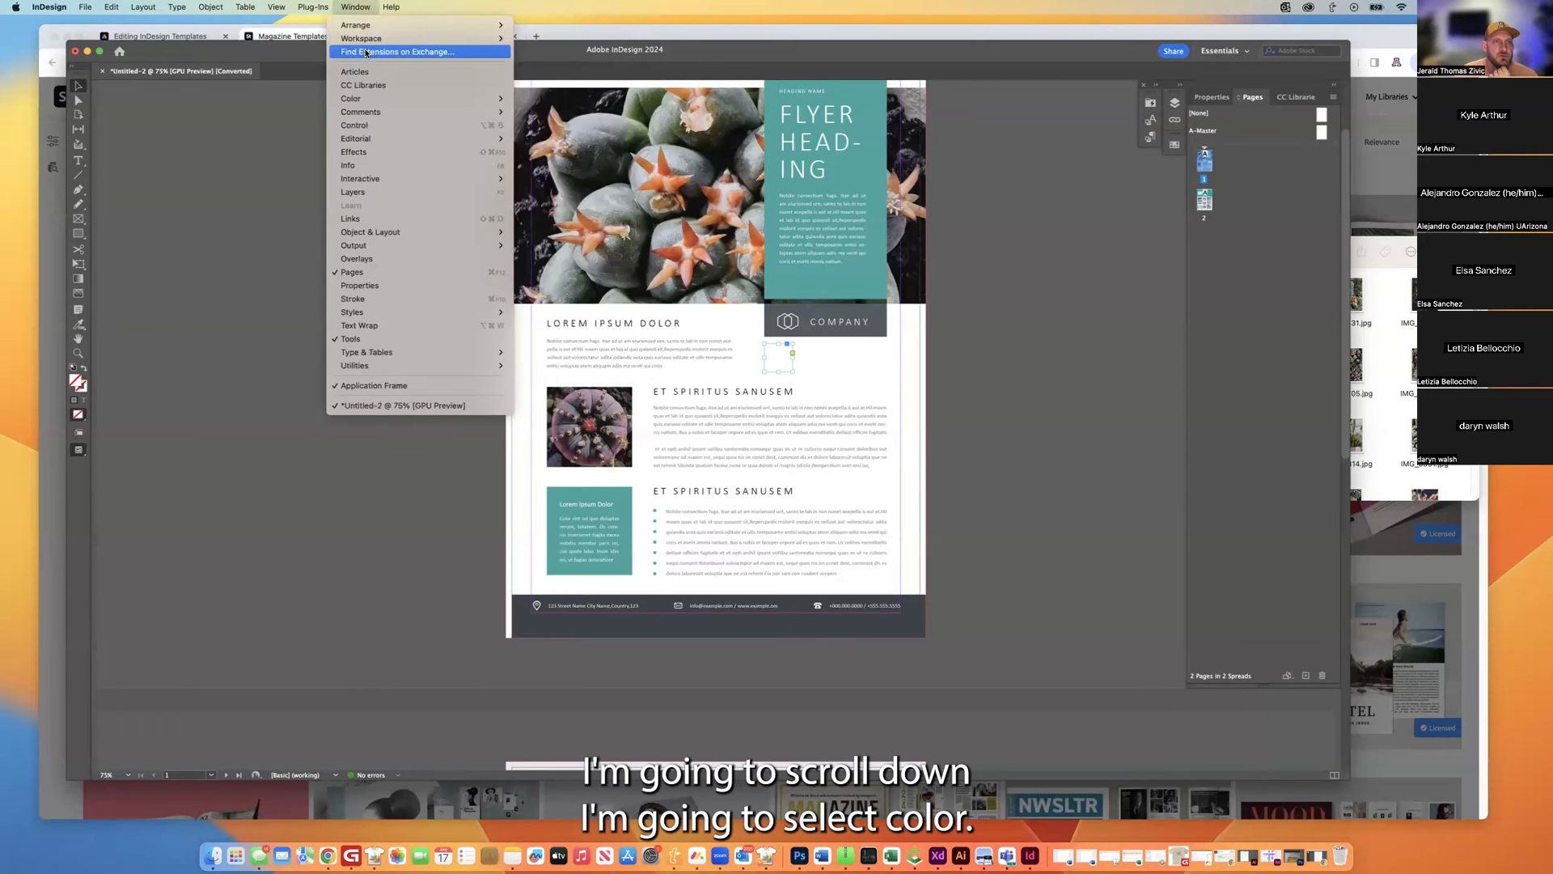
pyautogui.moveTo(398, 103)
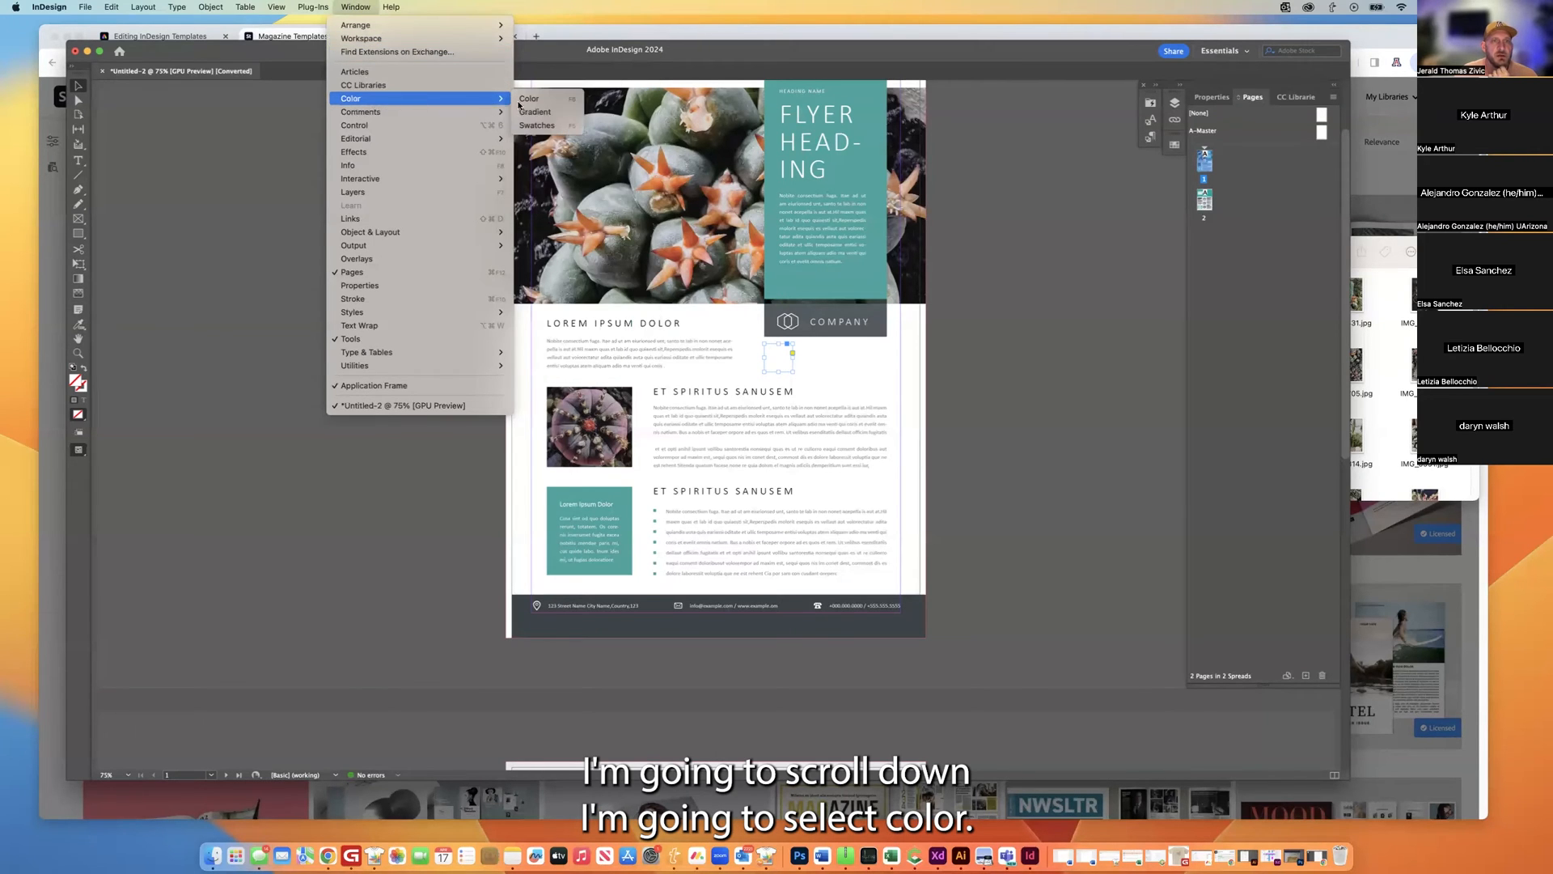
pyautogui.click(553, 128)
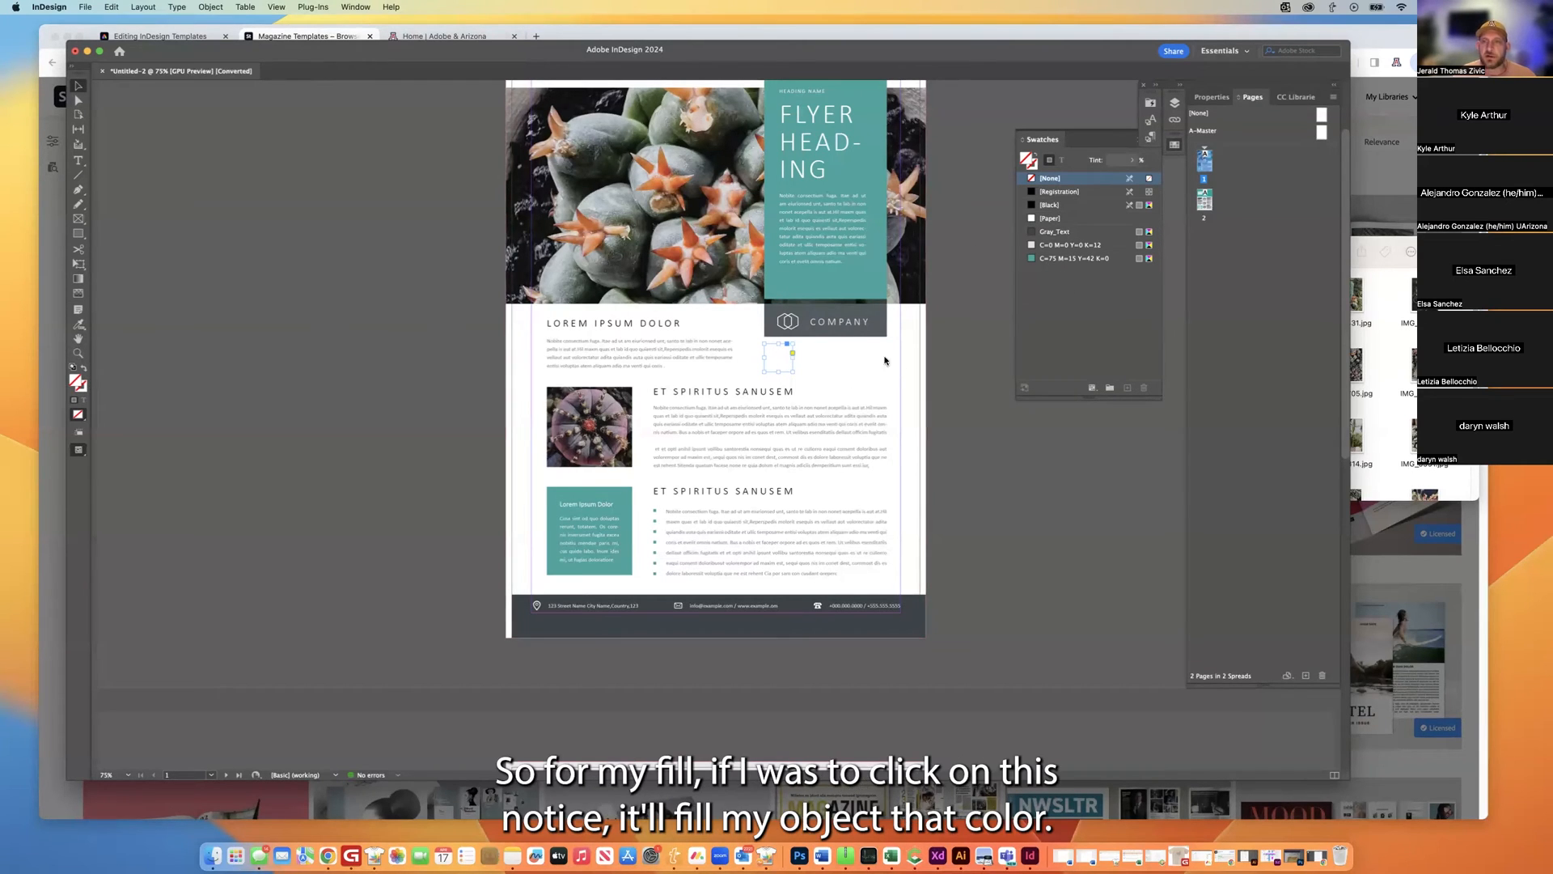
pyautogui.click(1029, 259)
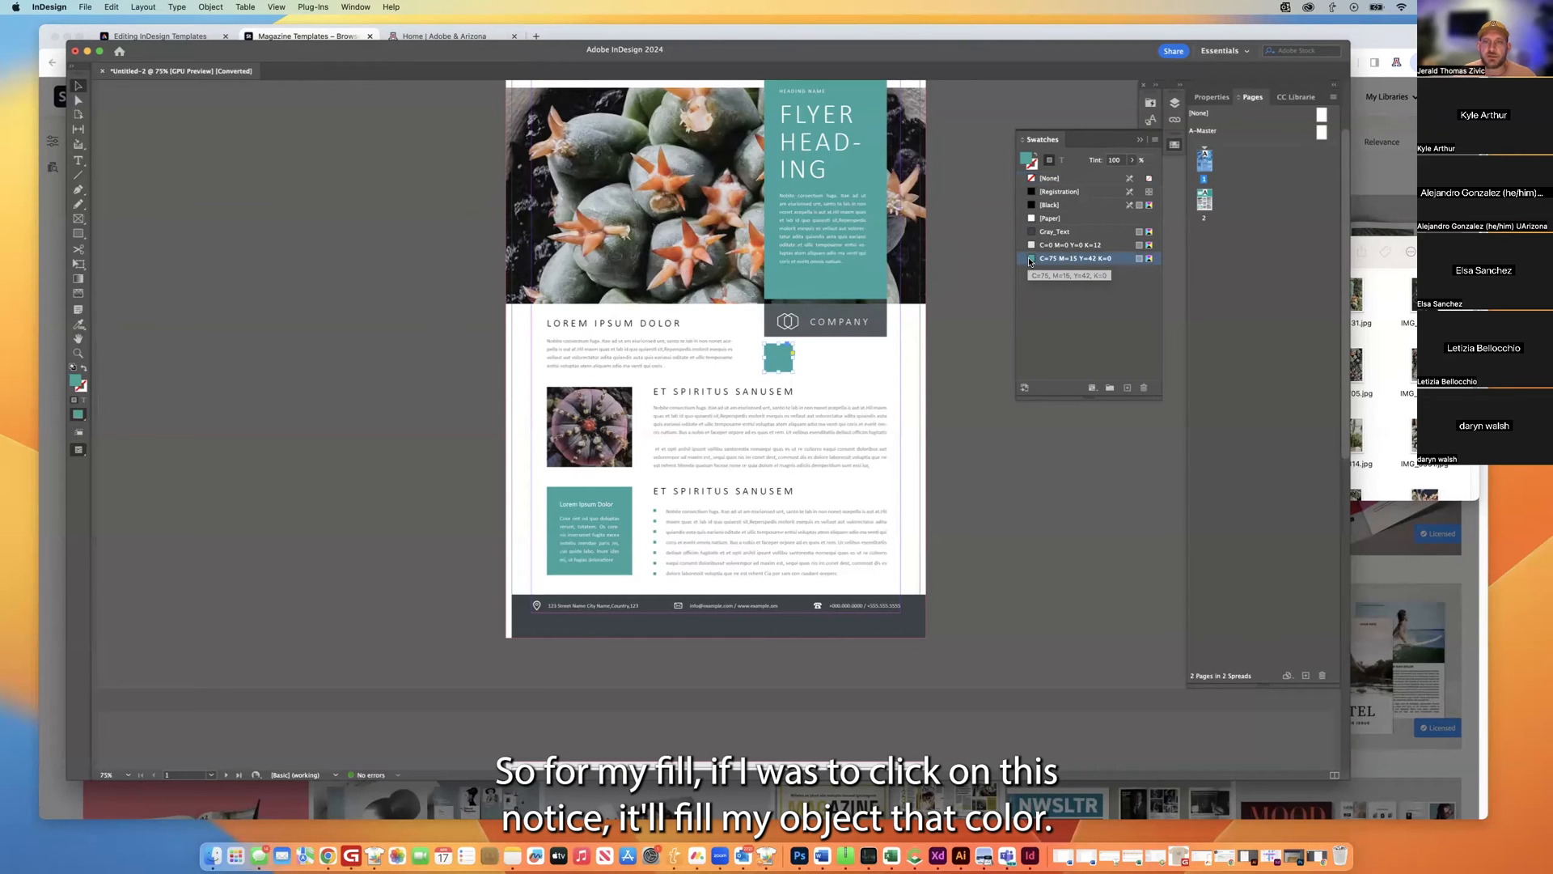
# Apply the Gray_Text swatch to the square frame's stroke and reselect the frame.
pyautogui.click(82, 389)
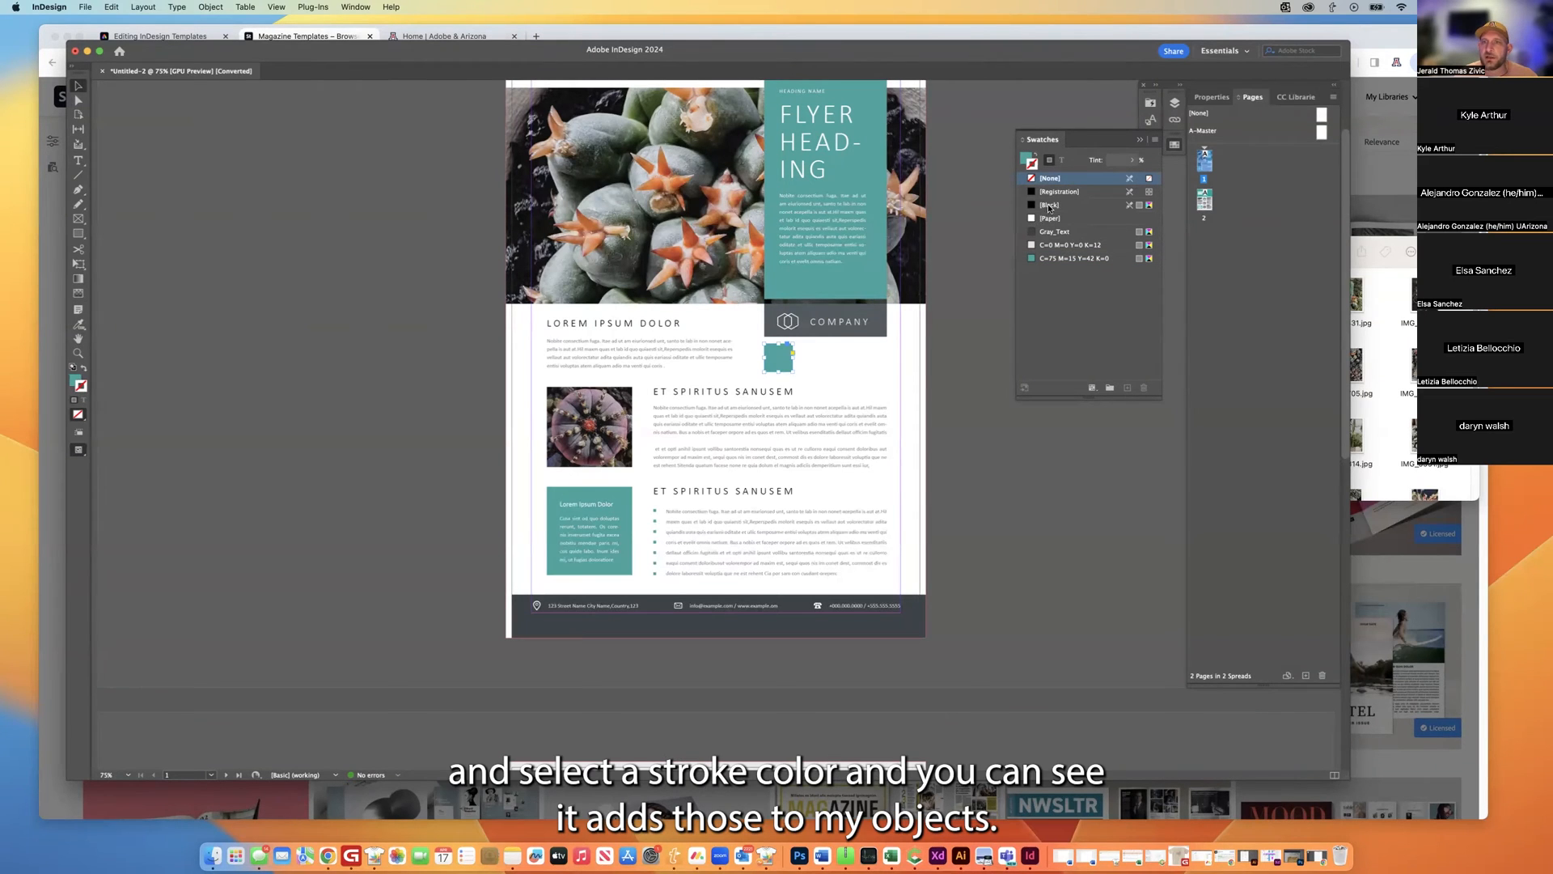
pyautogui.click(1043, 232)
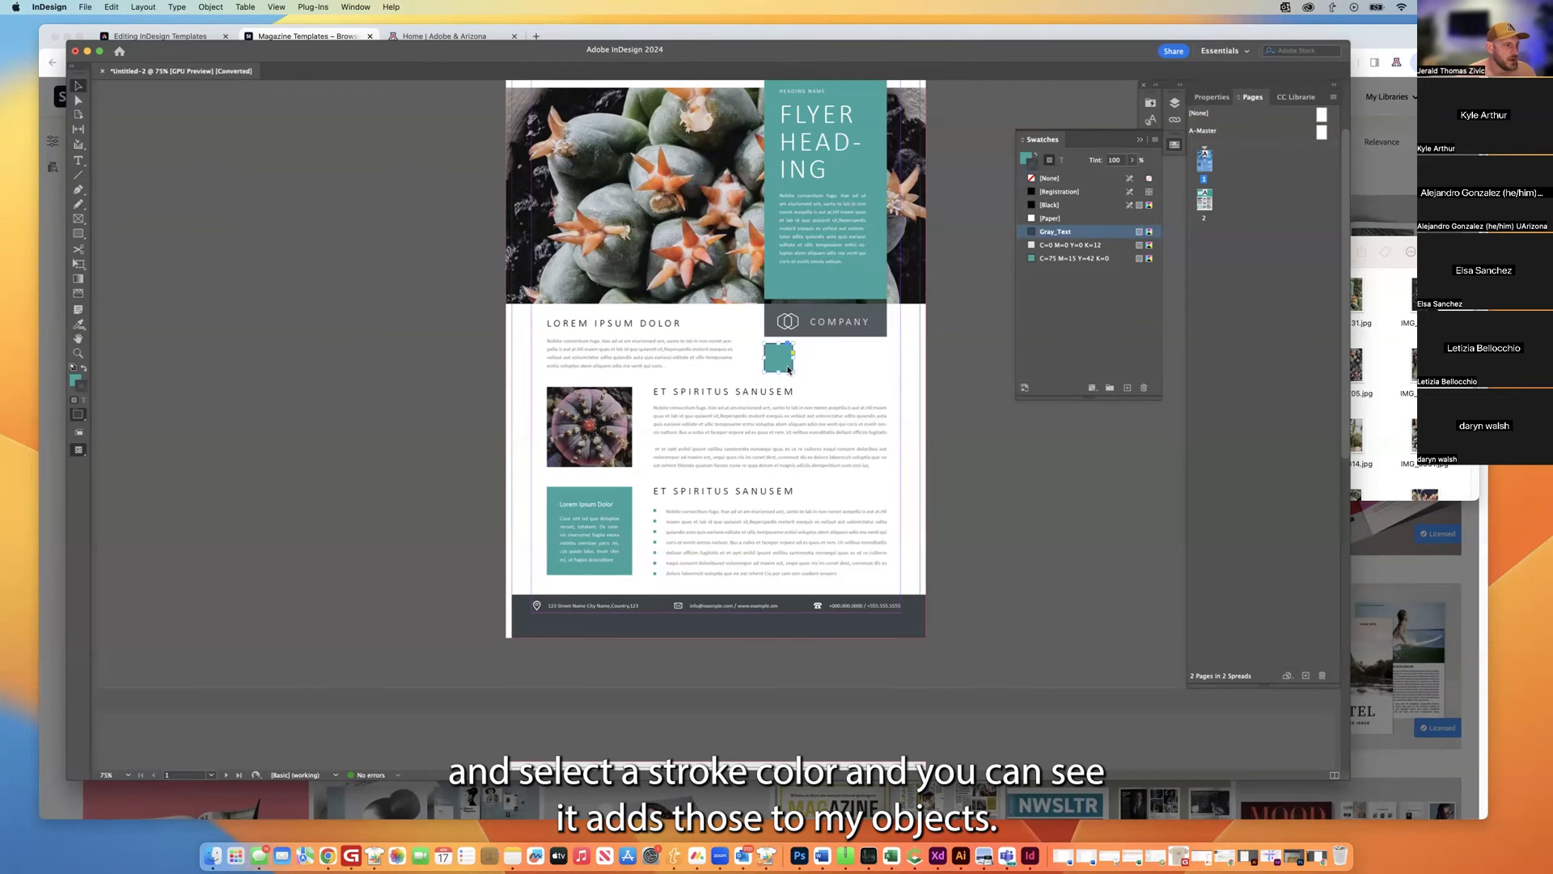
pyautogui.click(789, 363)
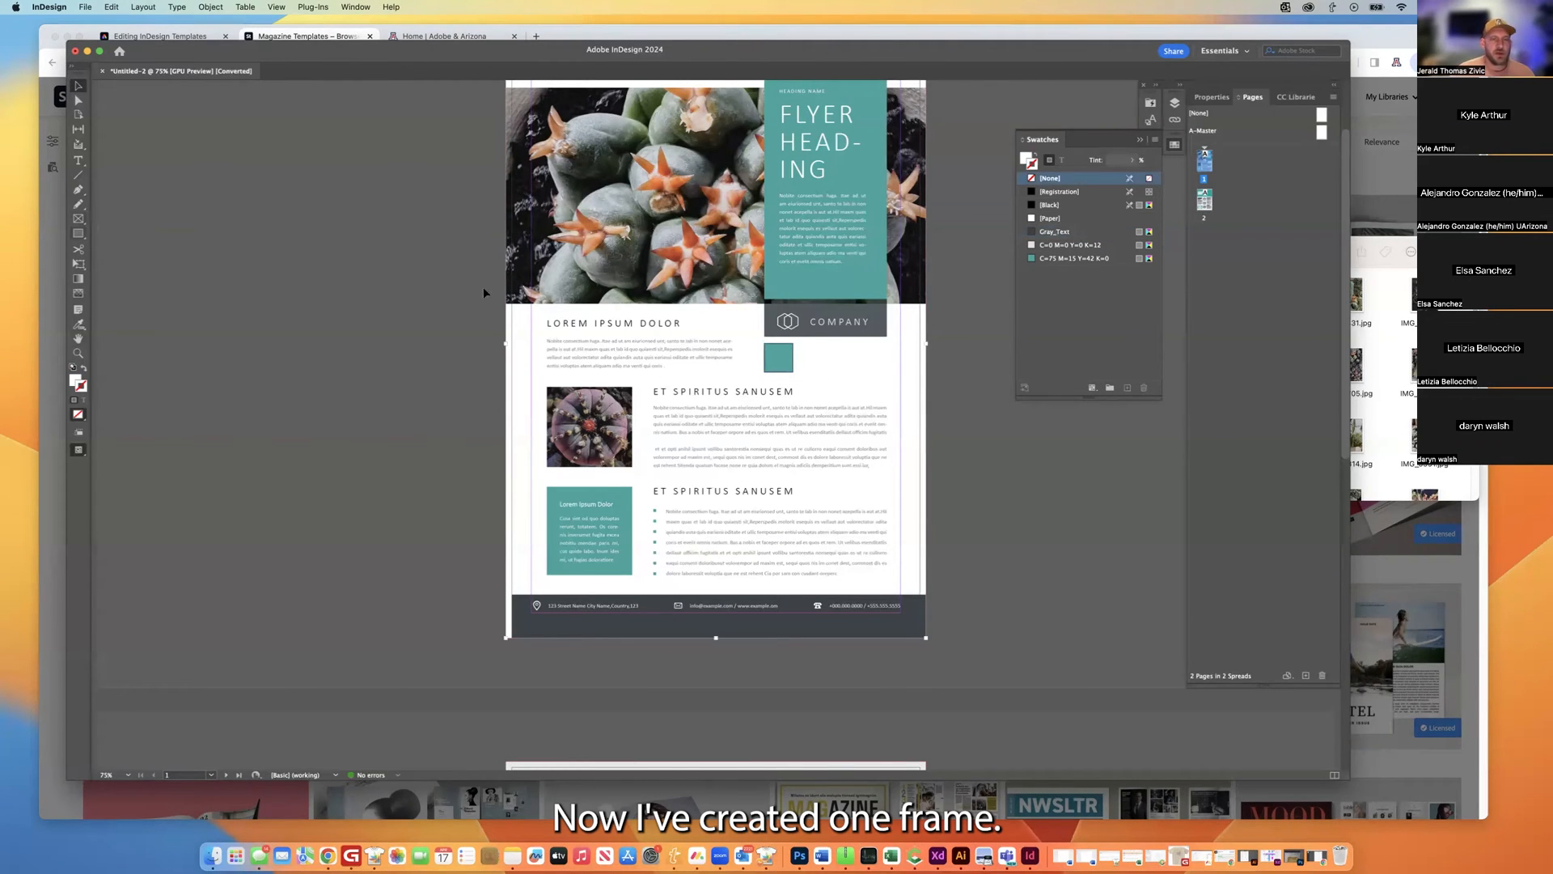
pyautogui.click(783, 357)
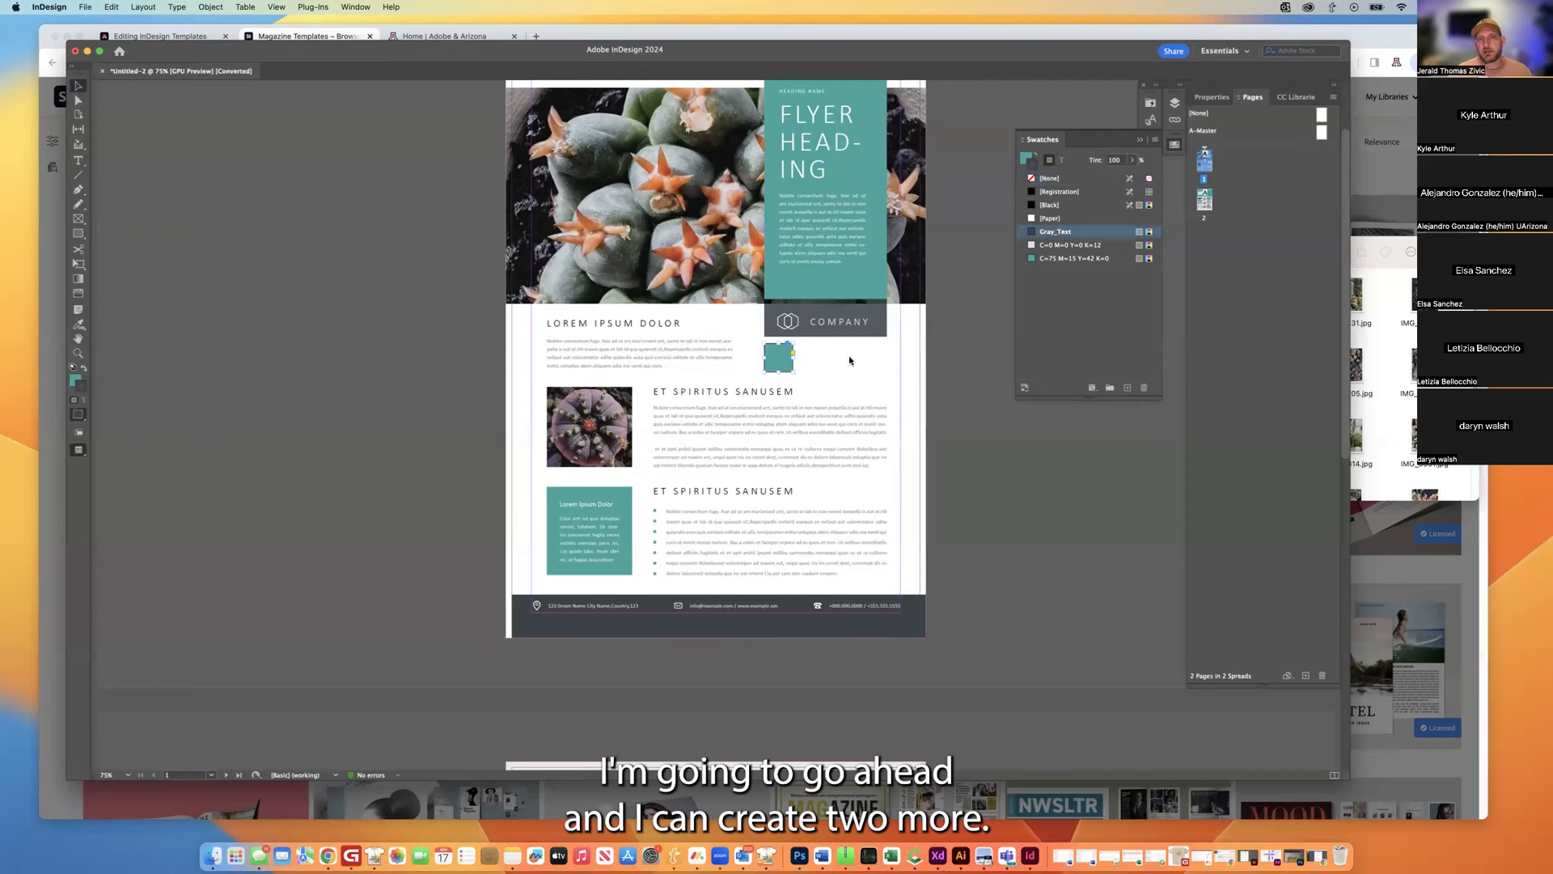
# Duplicate the teal square twice to form a row of three squares below the COMPANY box.
pyautogui.click(113, 6)
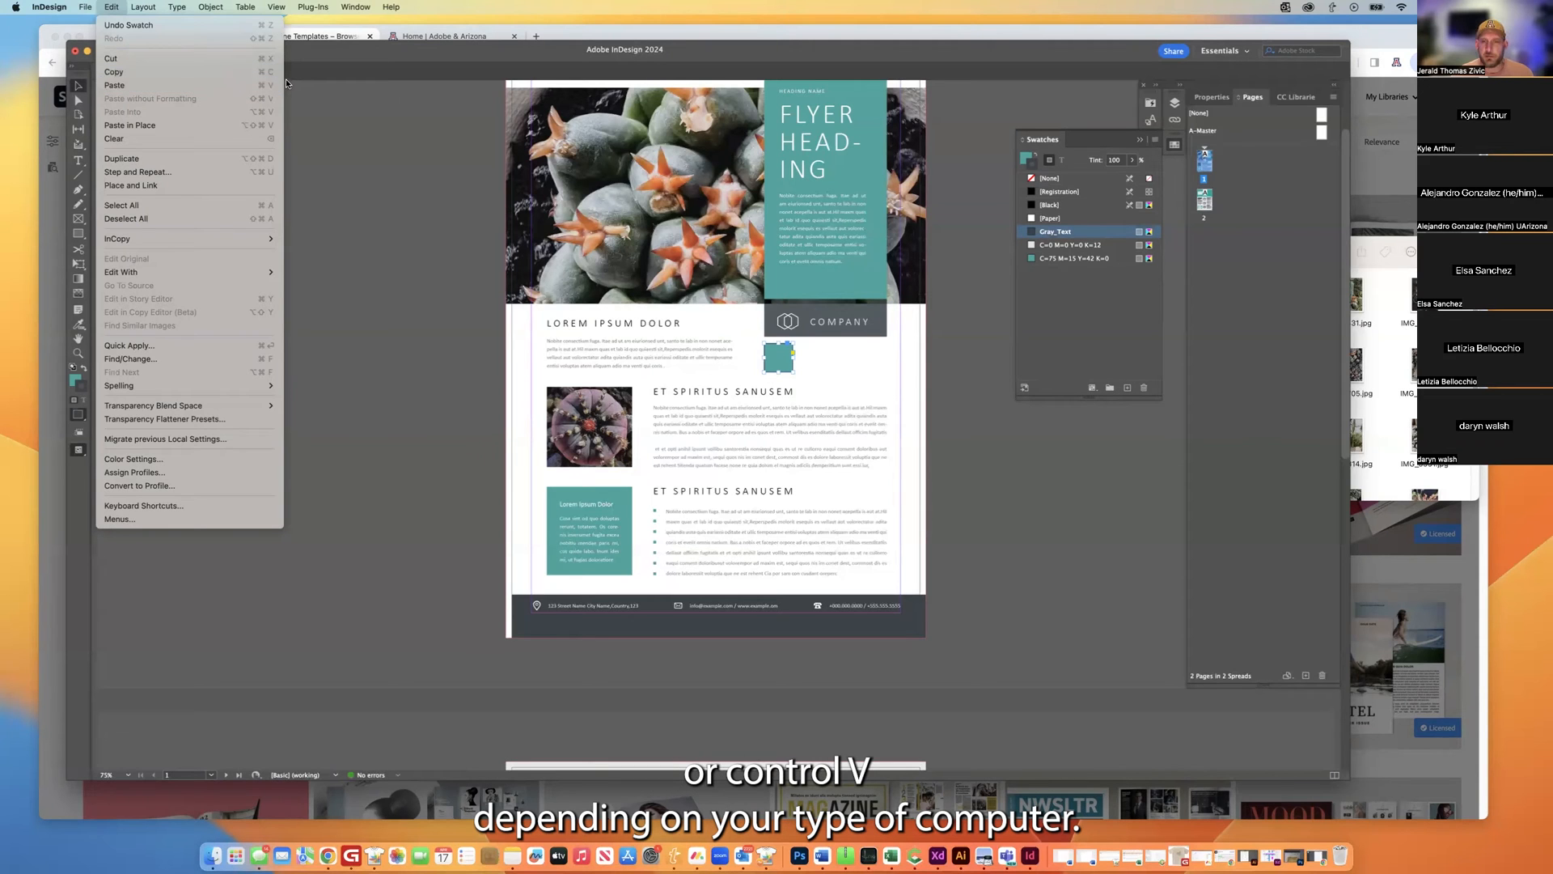
pyautogui.click(805, 368)
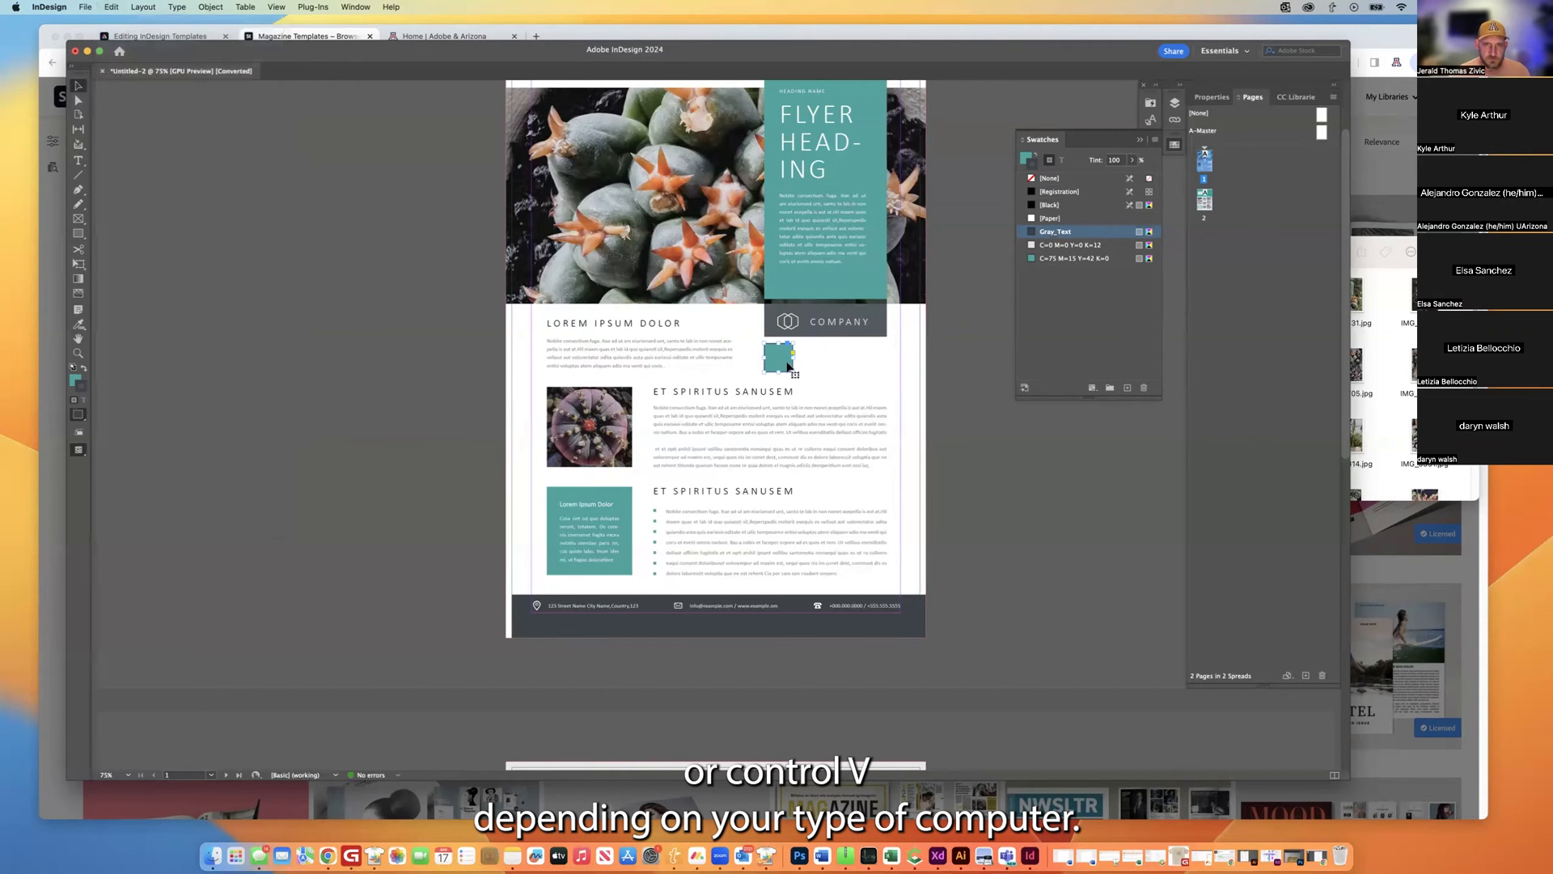
pyautogui.moveTo(781, 364); pyautogui.dragTo(824, 363)
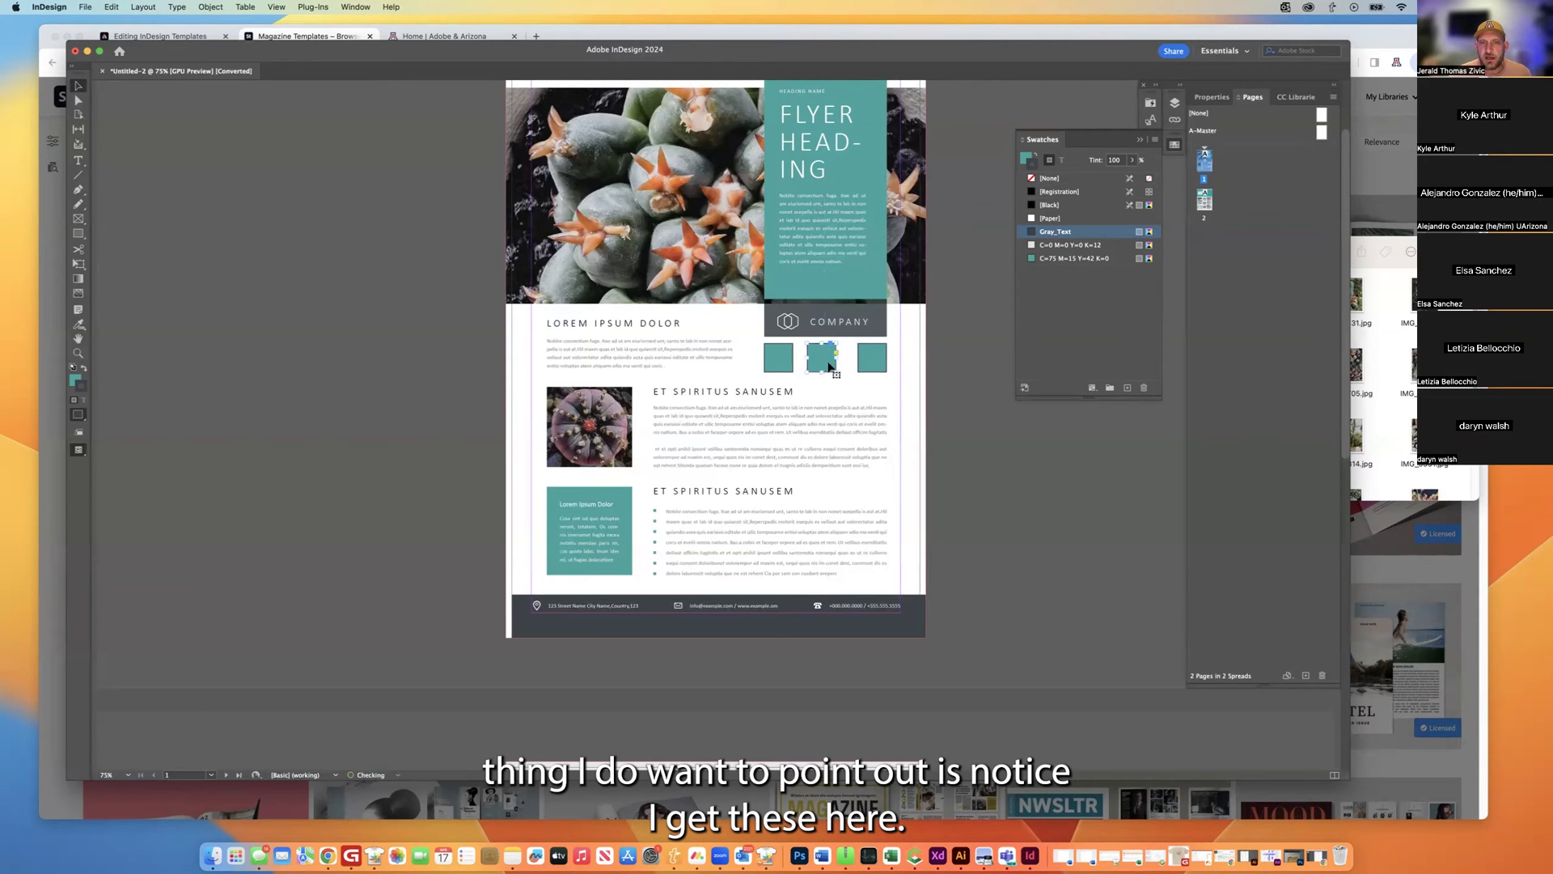
# Delete both copied squares, try duplicating the remaining teal square alongside itself and undo that attempt.
pyautogui.click(874, 361)
pyautogui.press('Delete')
pyautogui.click(823, 358)
pyautogui.press('Delete')
pyautogui.moveTo(774, 362); pyautogui.dragTo(827, 359)
pyautogui.press('super+z')
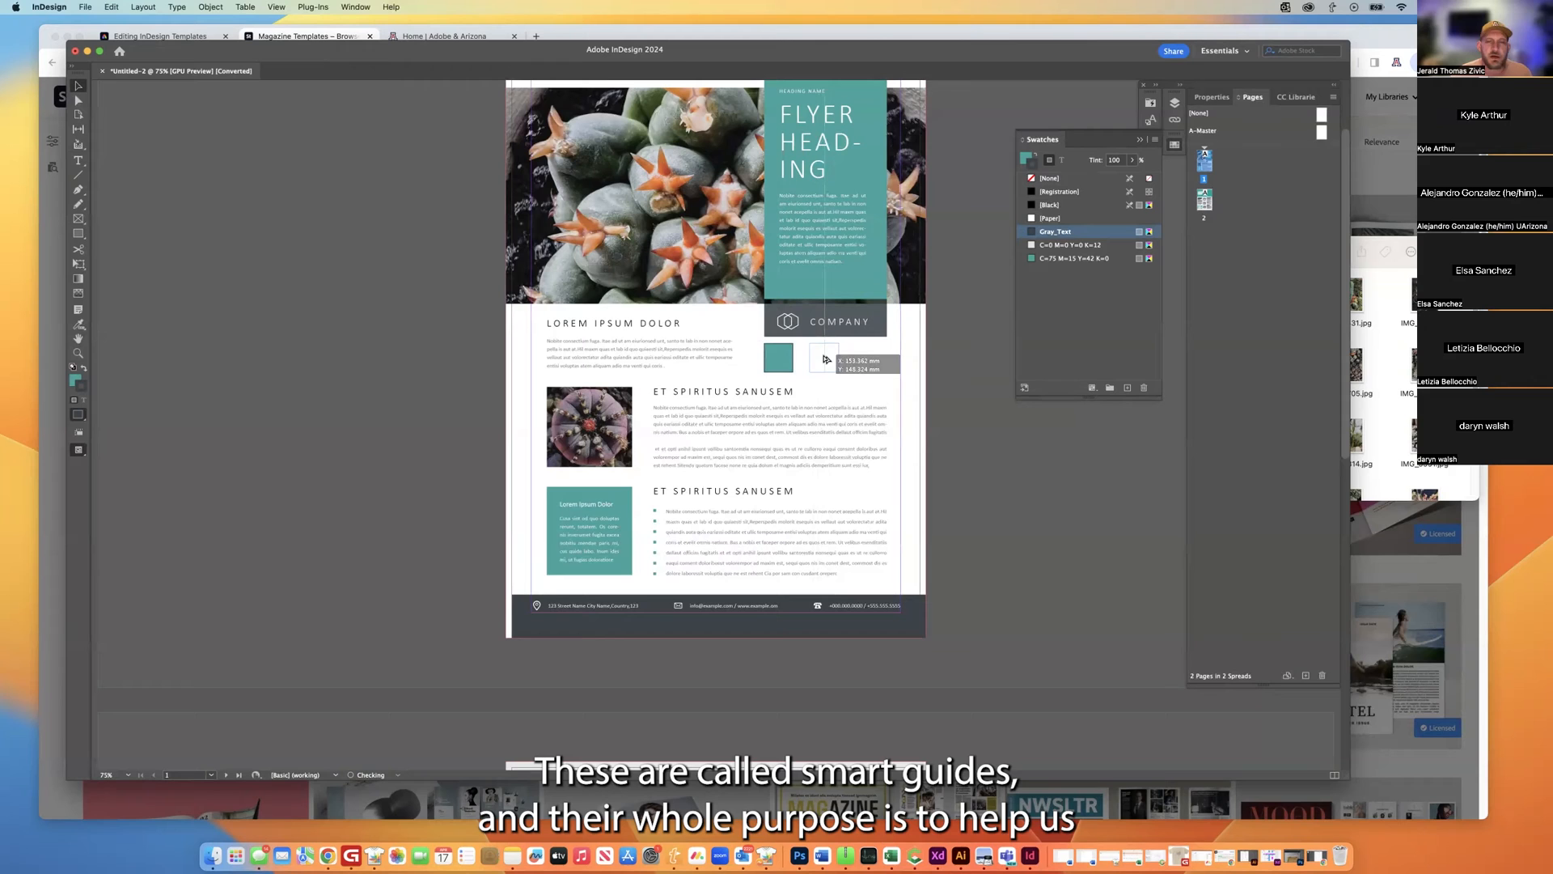
# Duplicate the teal square alongside itself with smart guides to complete an evenly spaced row of three beneath the COMPANY box.
pyautogui.moveTo(826, 360); pyautogui.dragTo(871, 362)
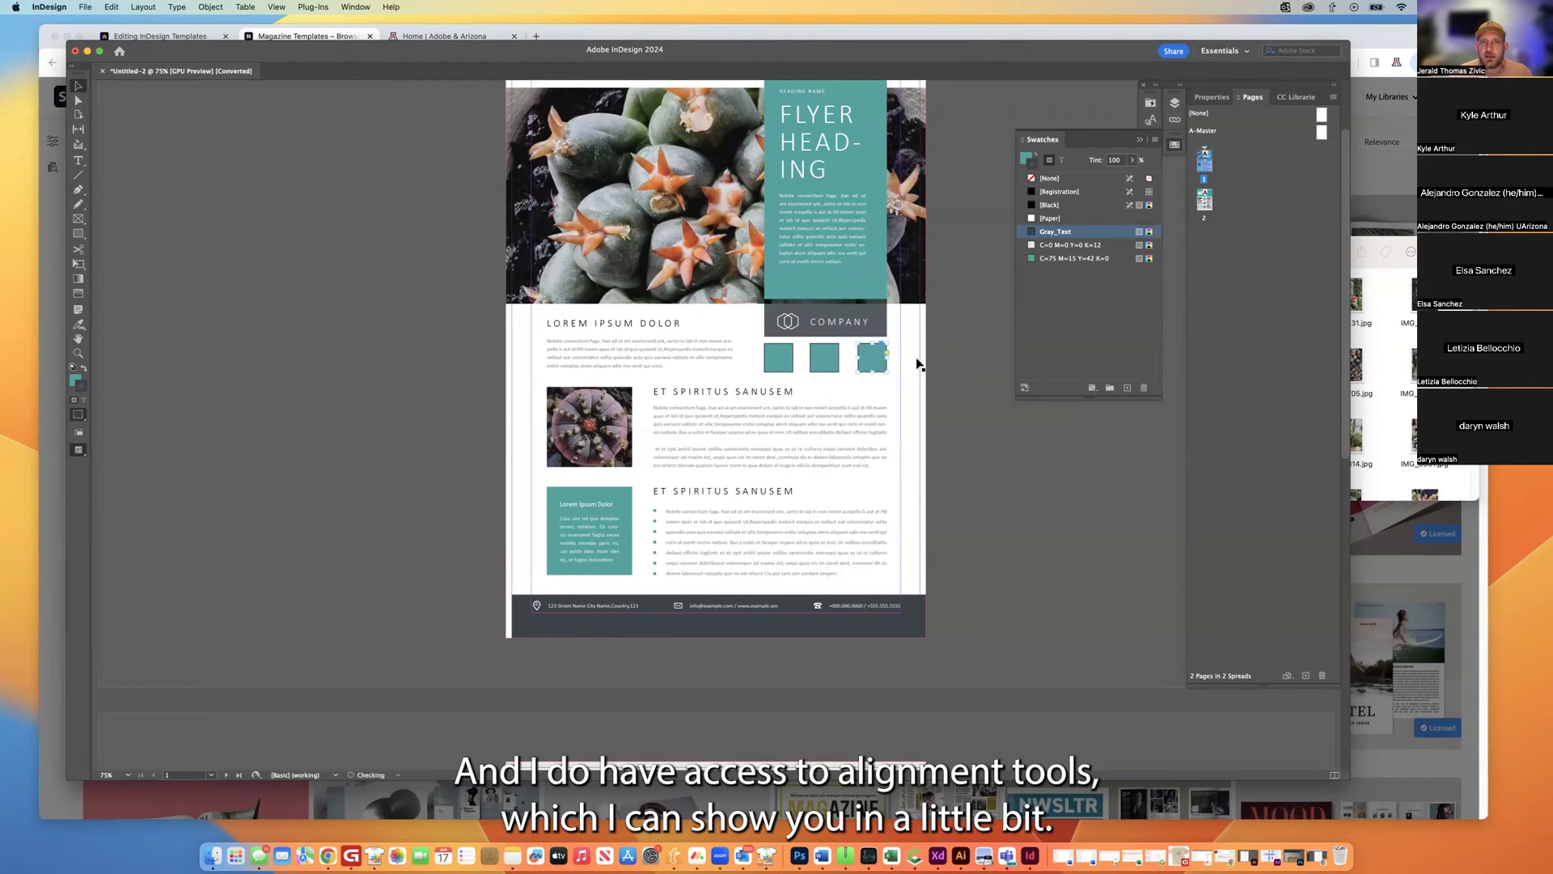
pyautogui.click(821, 364)
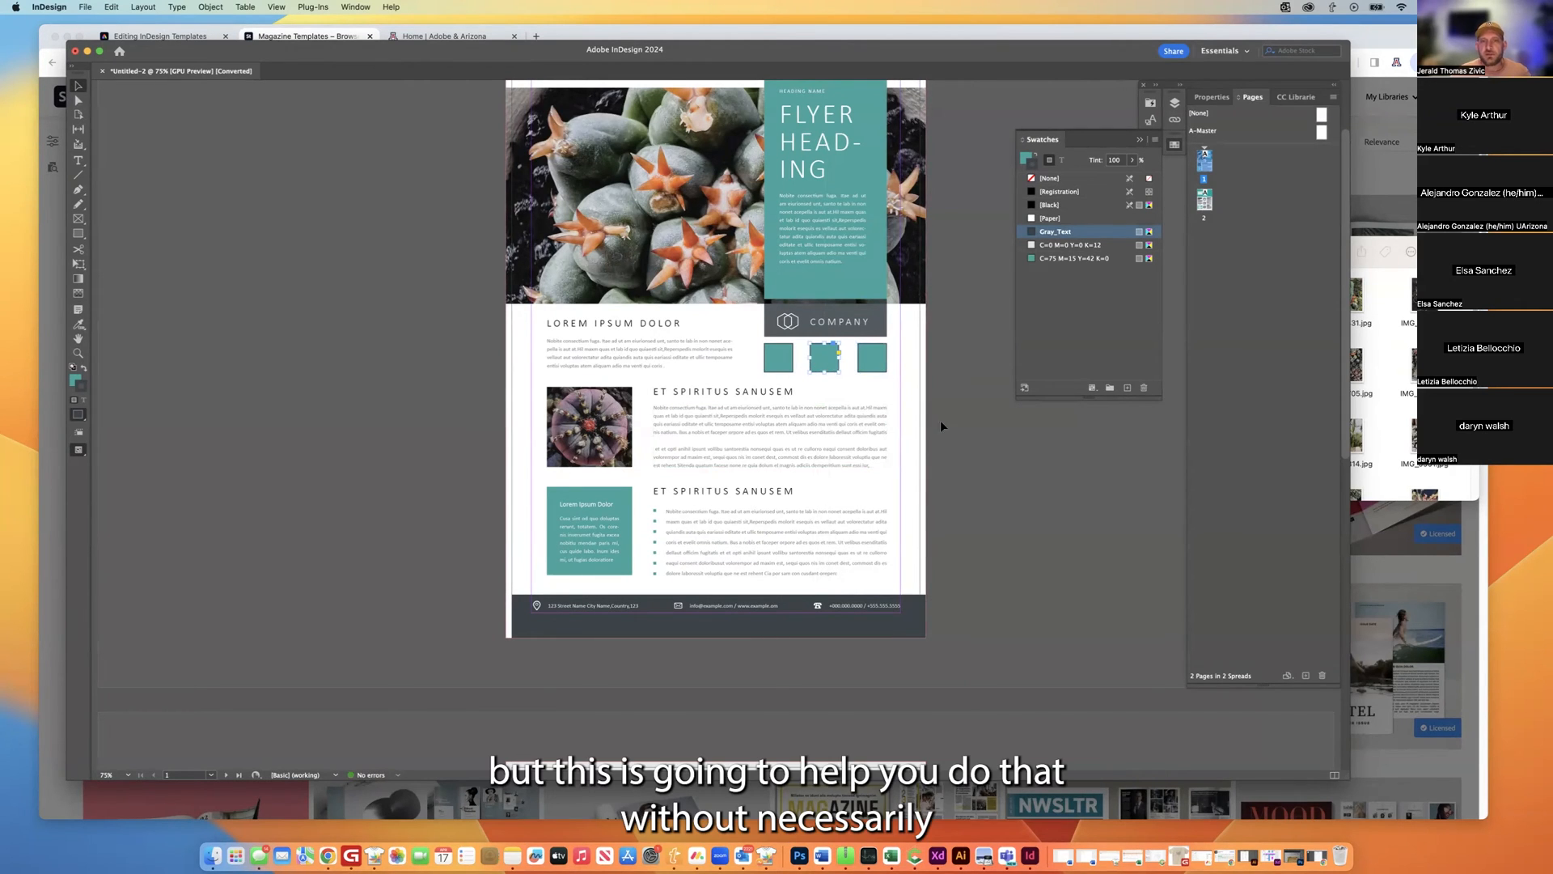
pyautogui.click(880, 402)
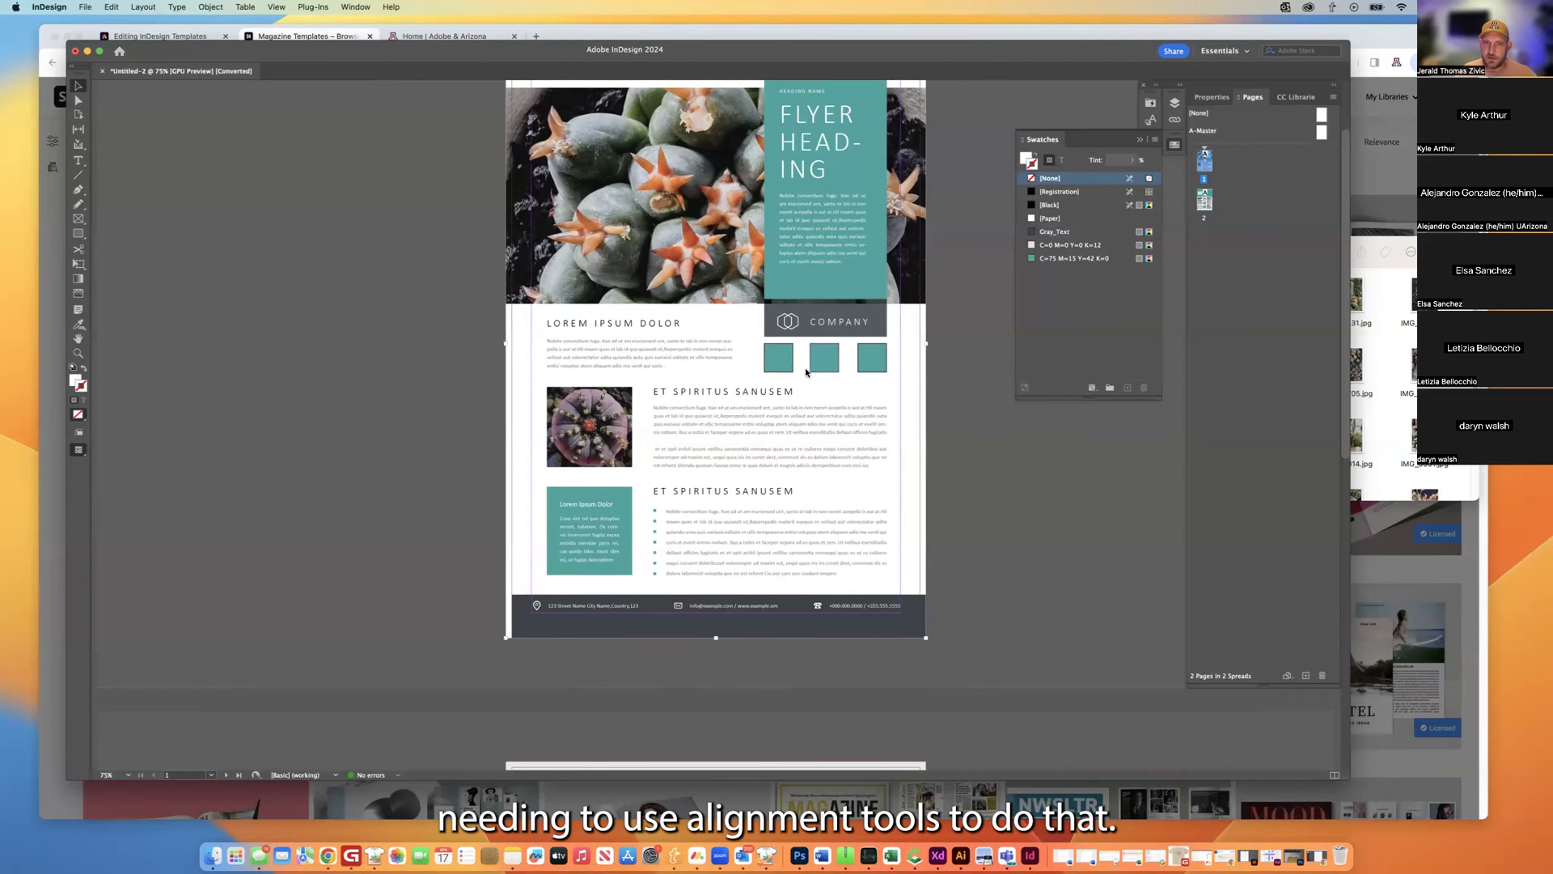
pyautogui.click(908, 408)
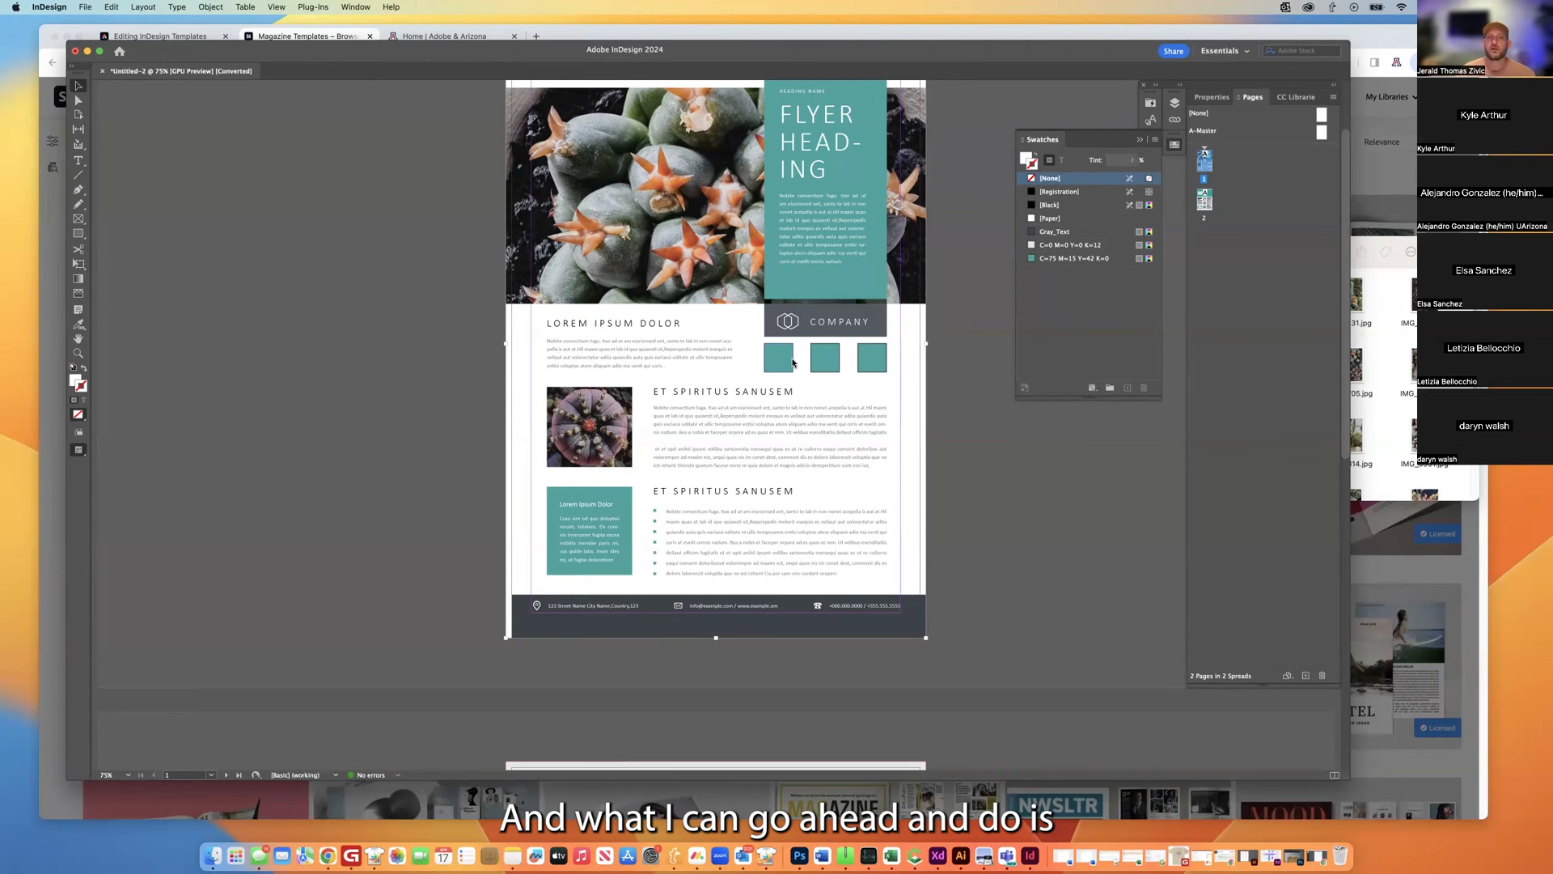
# Load three cactus photos from the Photos folder in Finder and place one into each of the three teal square frames.
pyautogui.click(1377, 403)
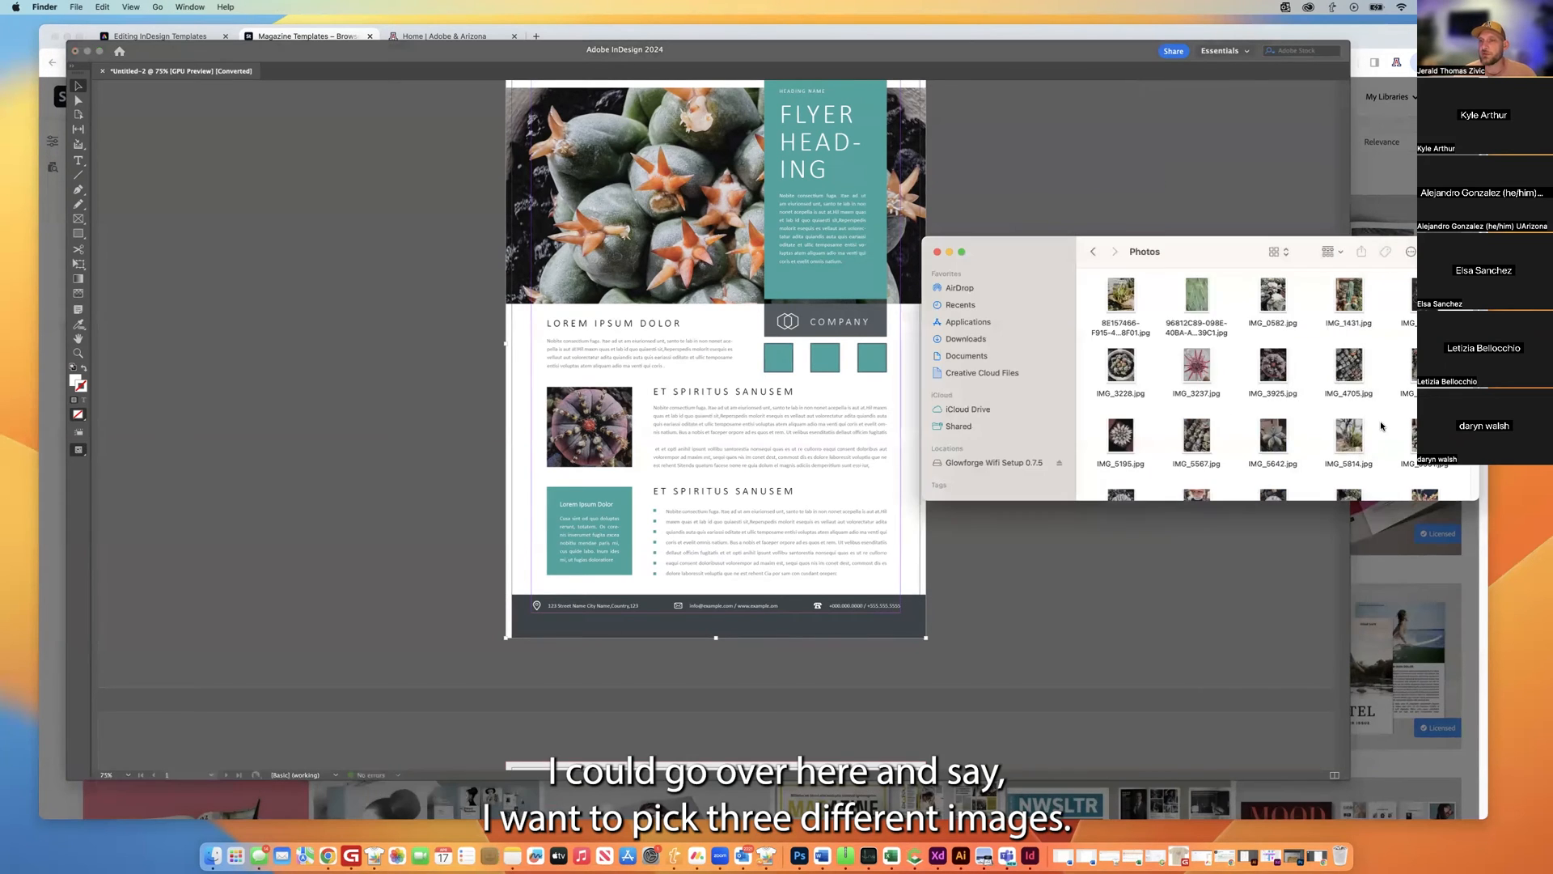
pyautogui.scroll(-3, 1381, 426)
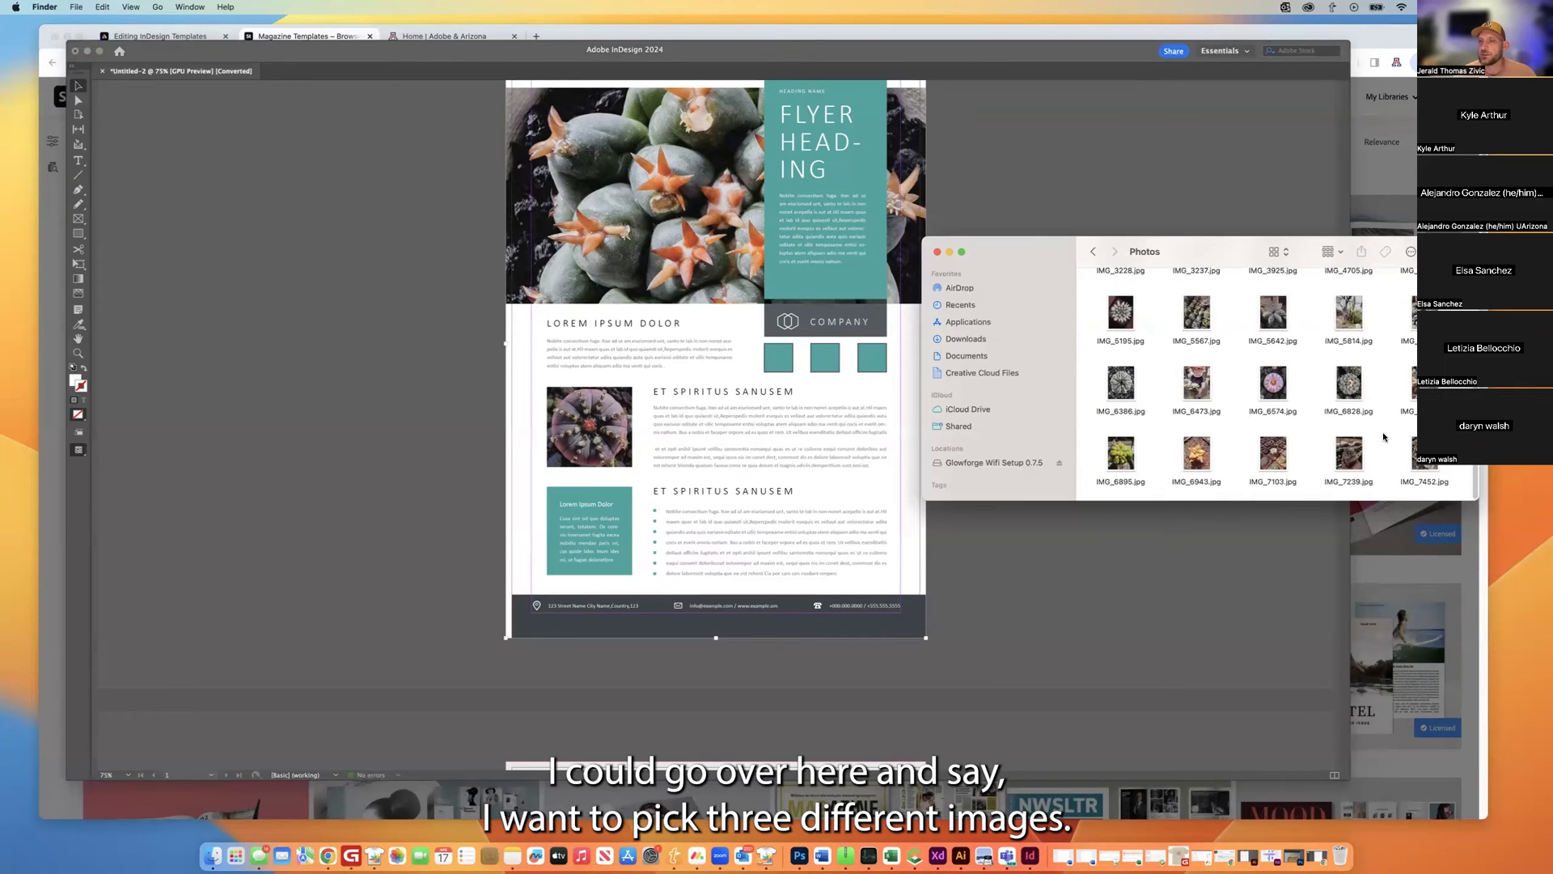
pyautogui.scroll(1, 1387, 441)
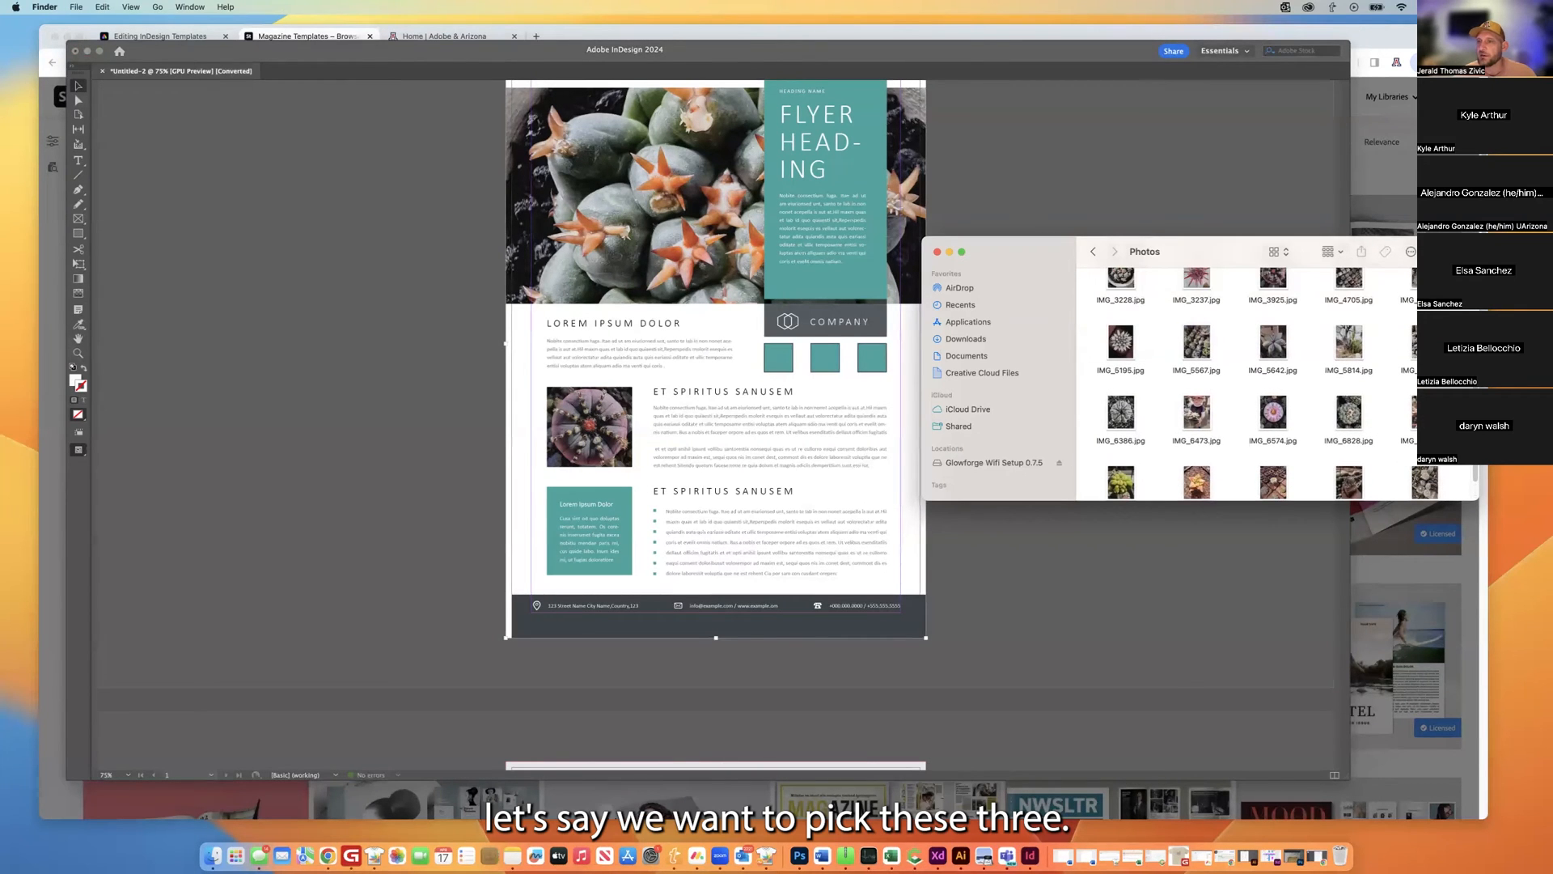
pyautogui.moveTo(1428, 392); pyautogui.dragTo(781, 365)
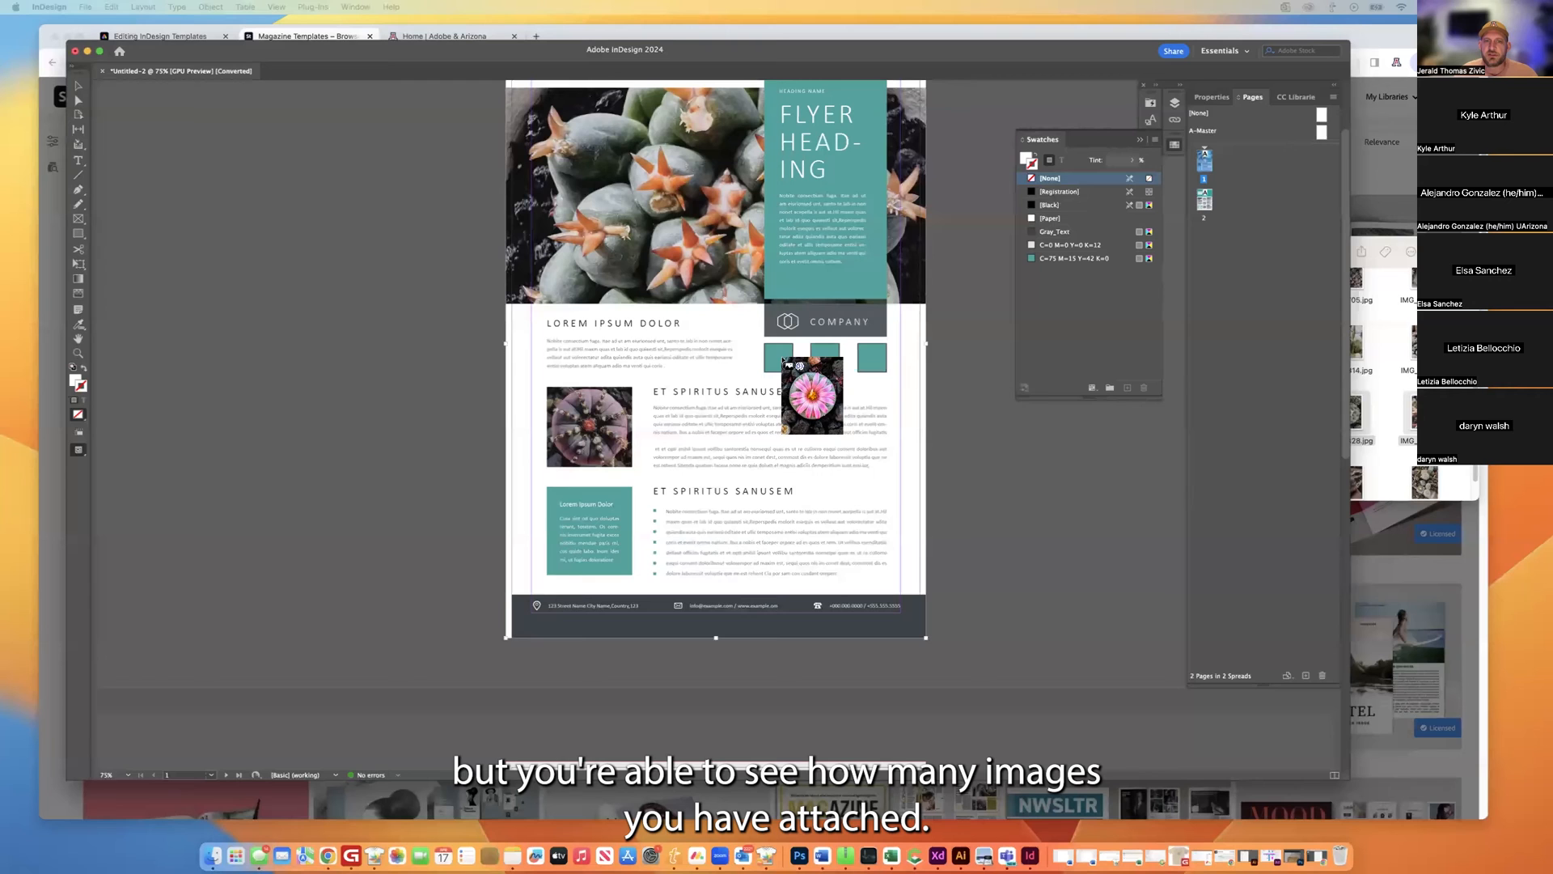
pyautogui.click(778, 359)
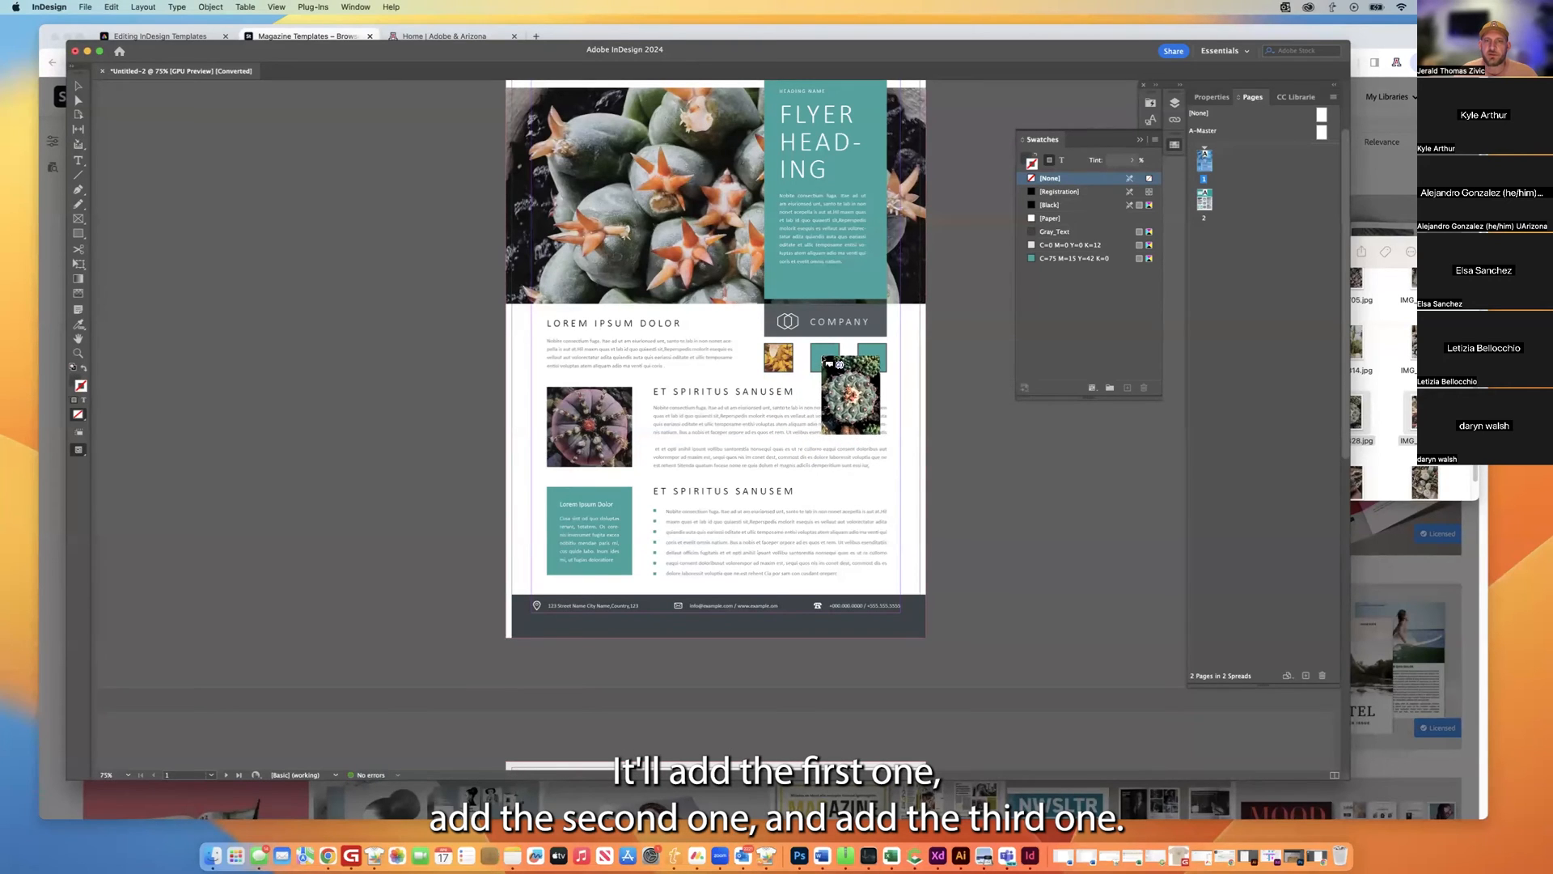
pyautogui.click(824, 358)
pyautogui.click(867, 356)
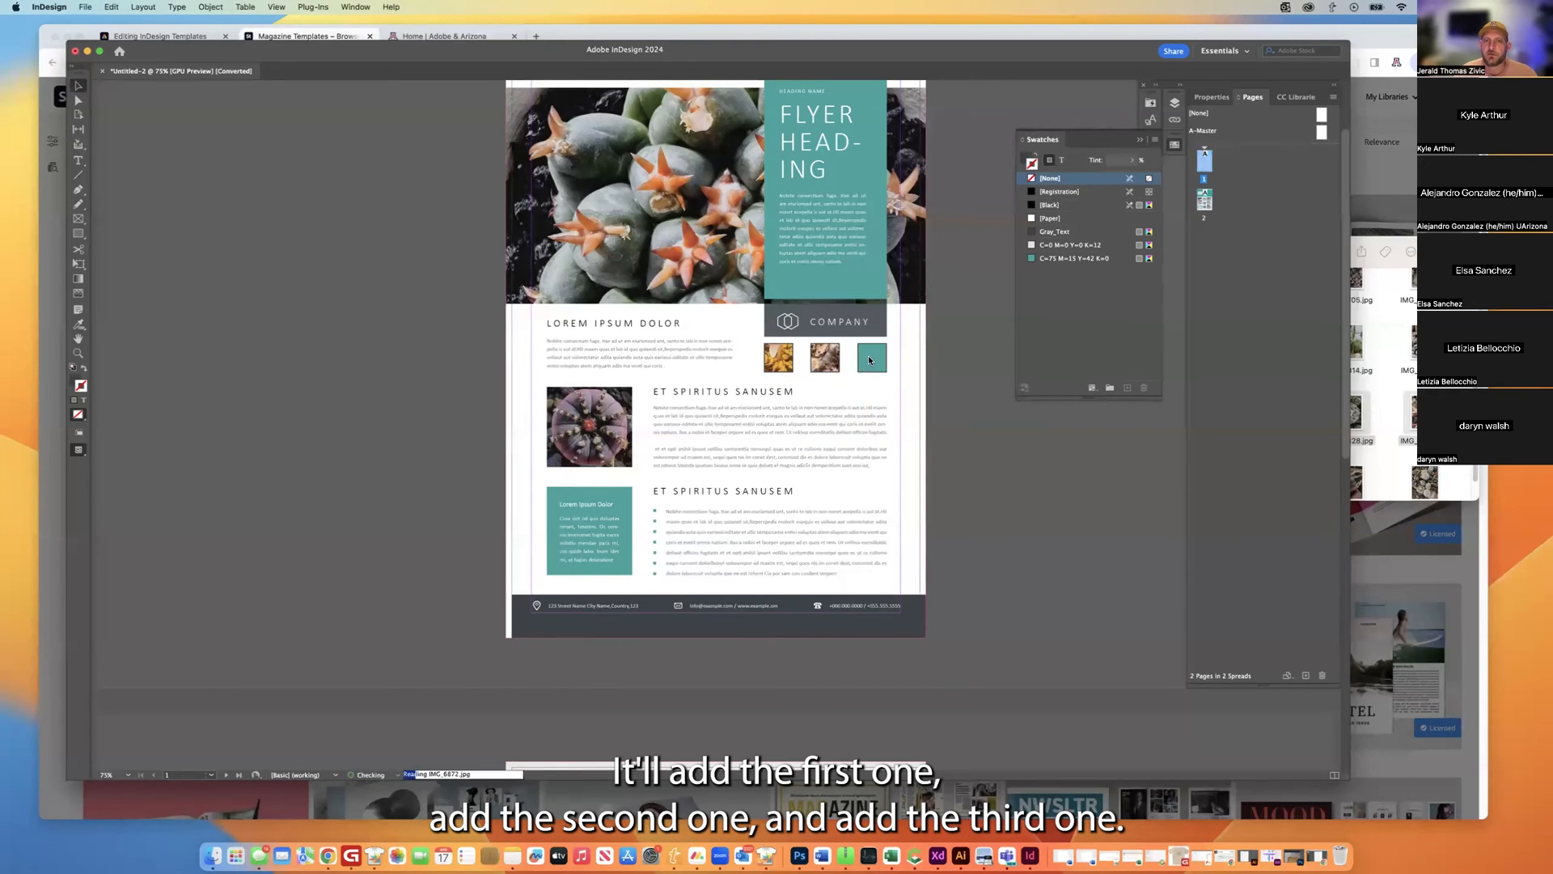
# Apply Fill Frame Proportionally to the photo in the rightmost small square frame.
pyautogui.rightClick(779, 361)
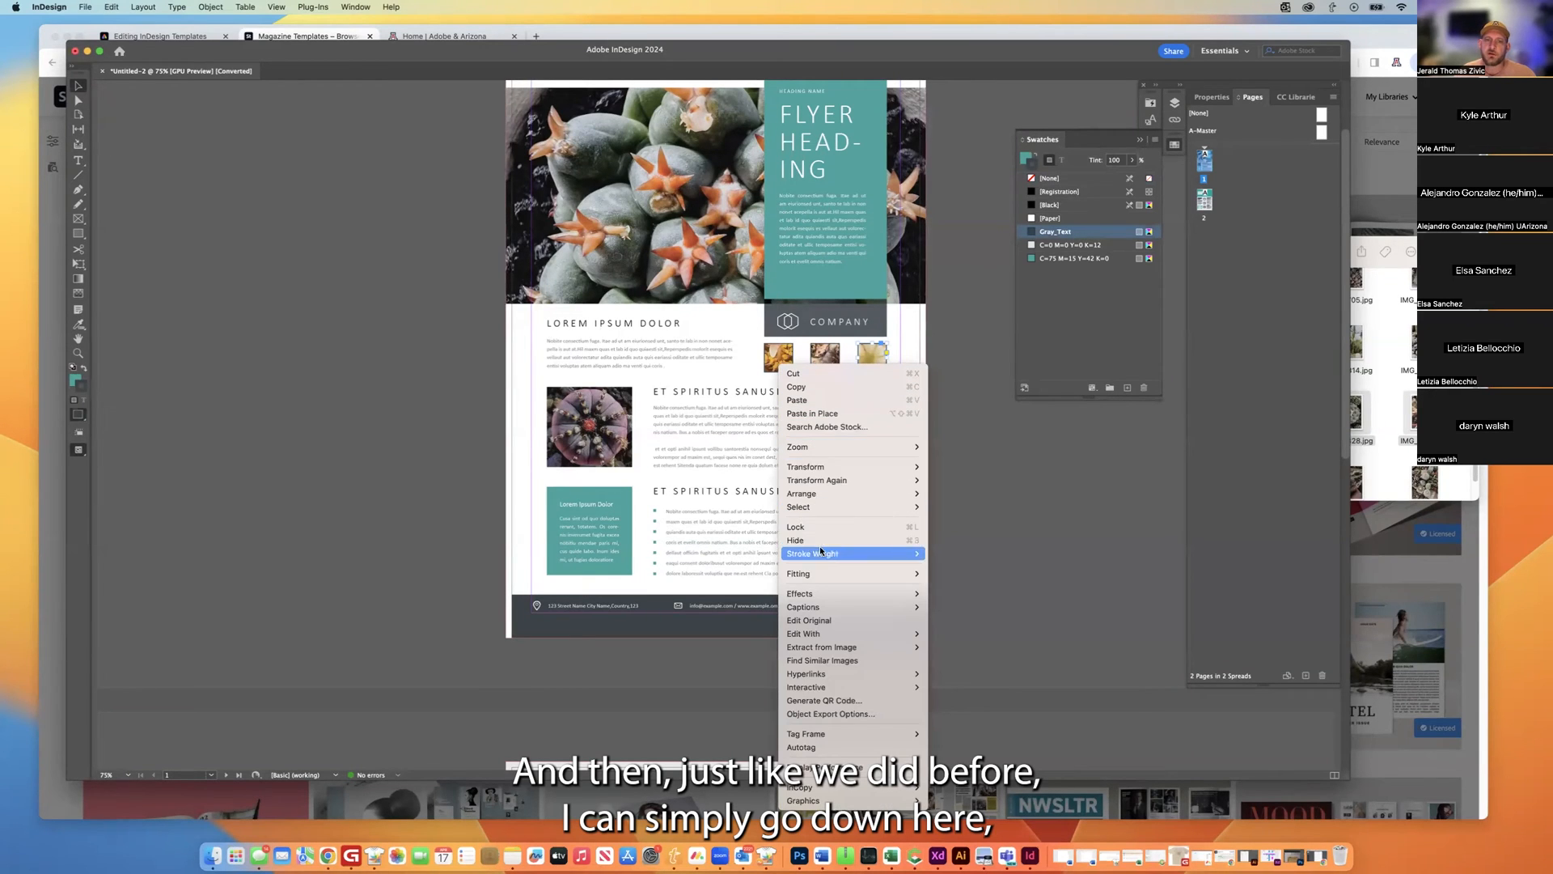
pyautogui.moveTo(807, 579)
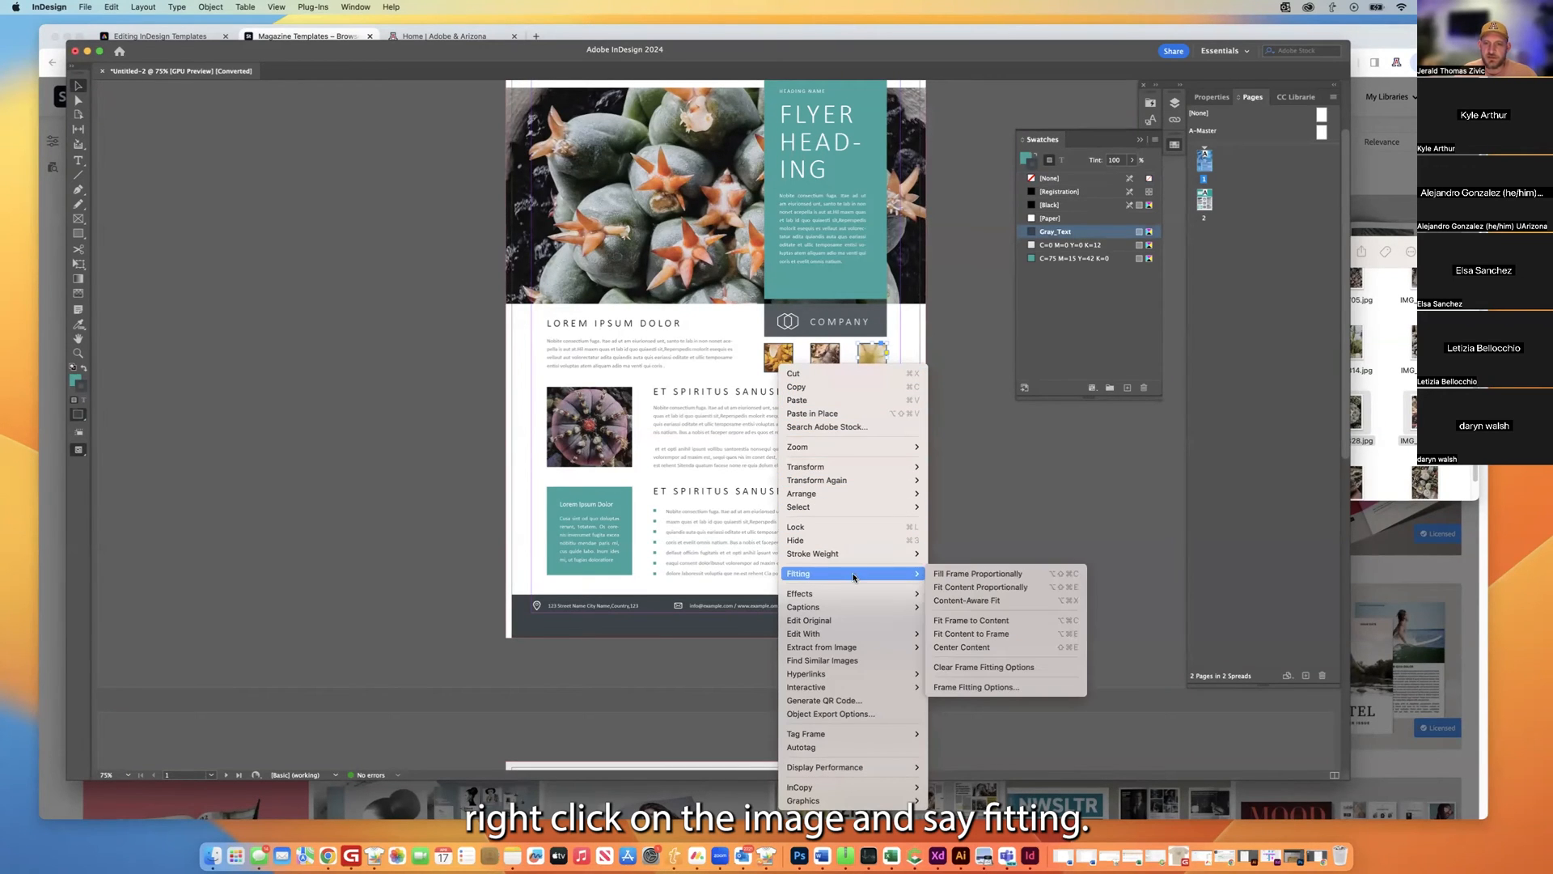
pyautogui.click(991, 575)
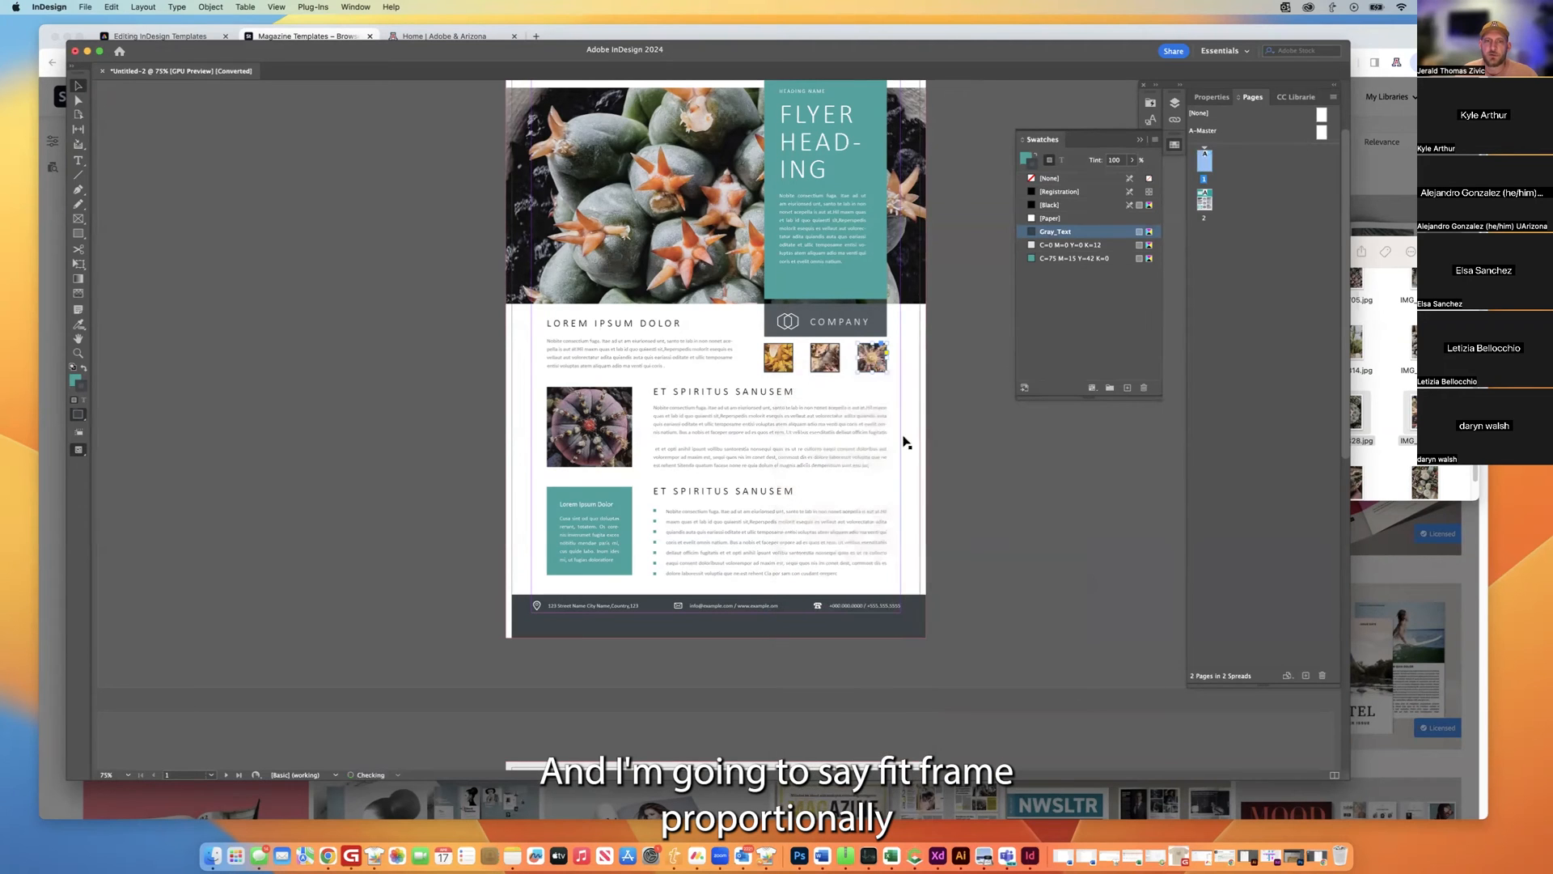
pyautogui.rightClick(835, 371)
pyautogui.moveTo(930, 569)
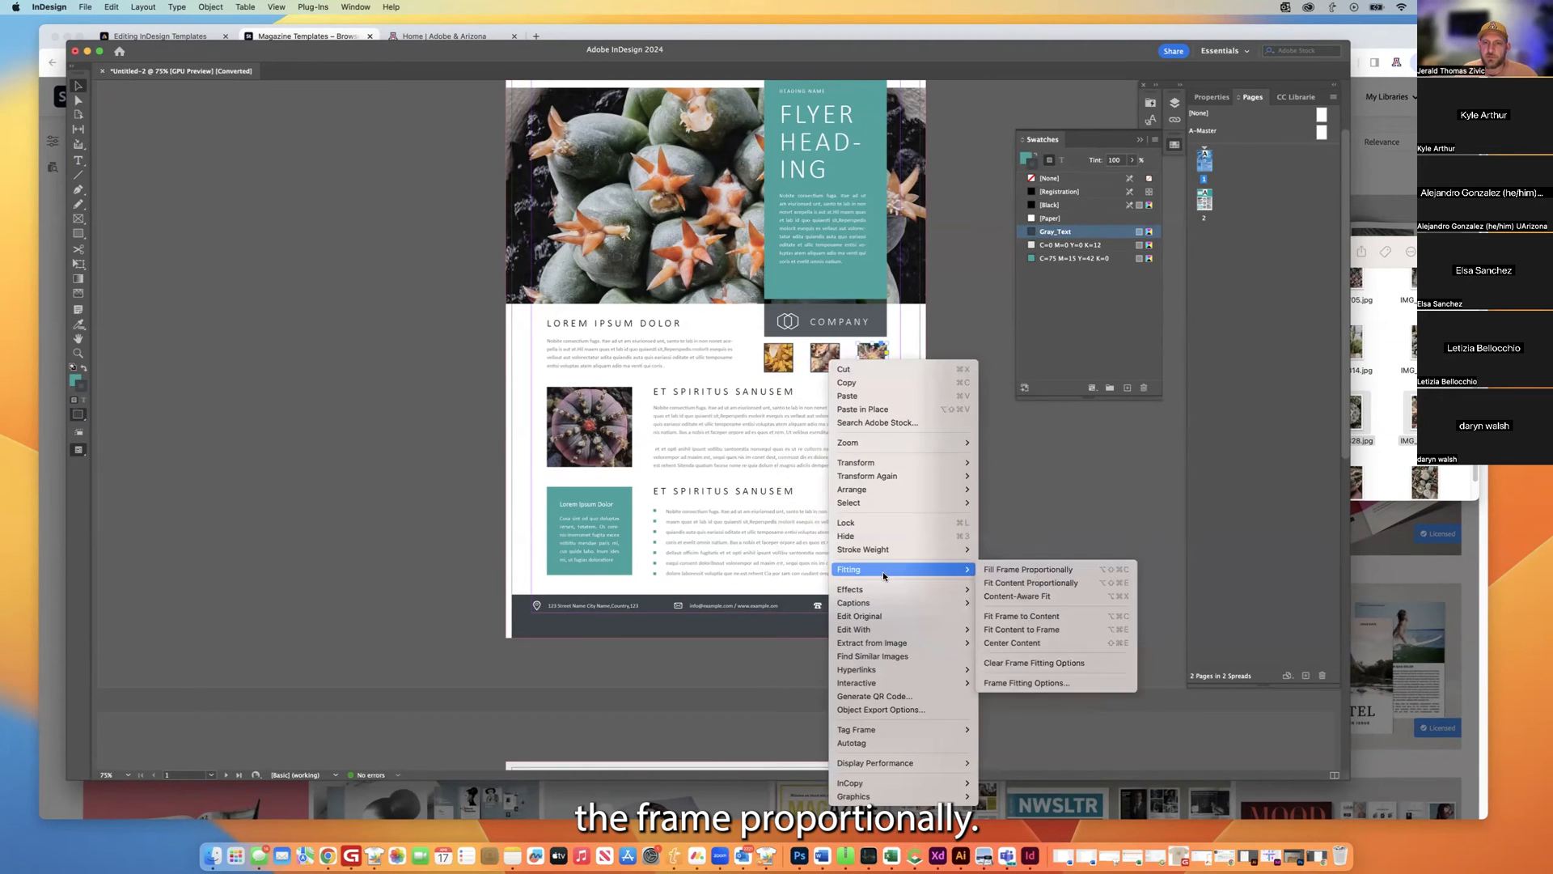
pyautogui.click(1034, 570)
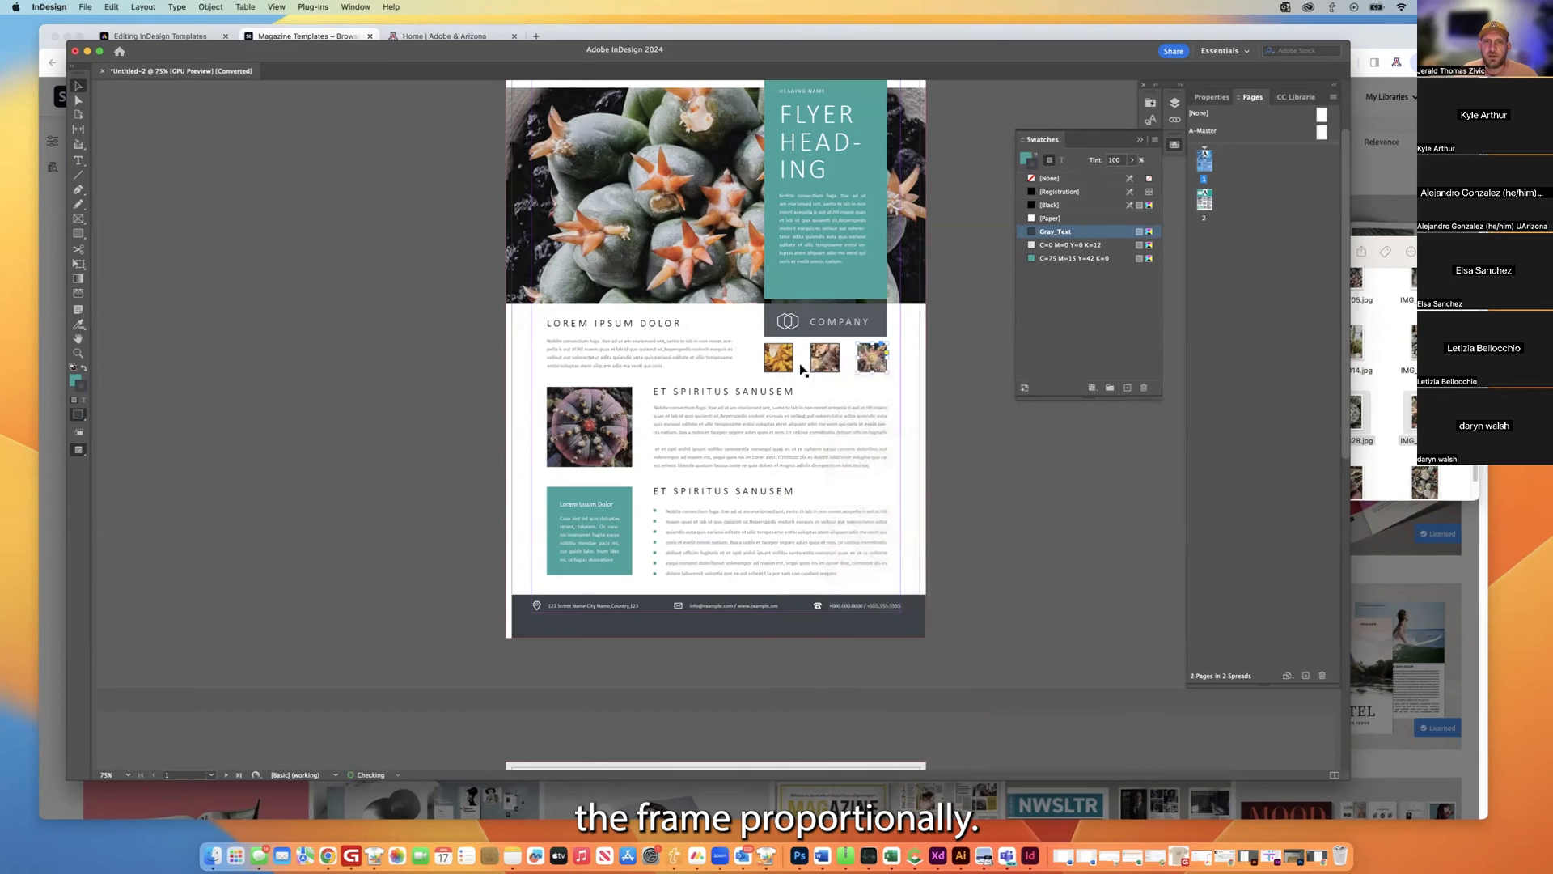
# Apply Fill Frame Proportionally to the photos in the middle and leftmost small square frames.
pyautogui.rightClick(828, 371)
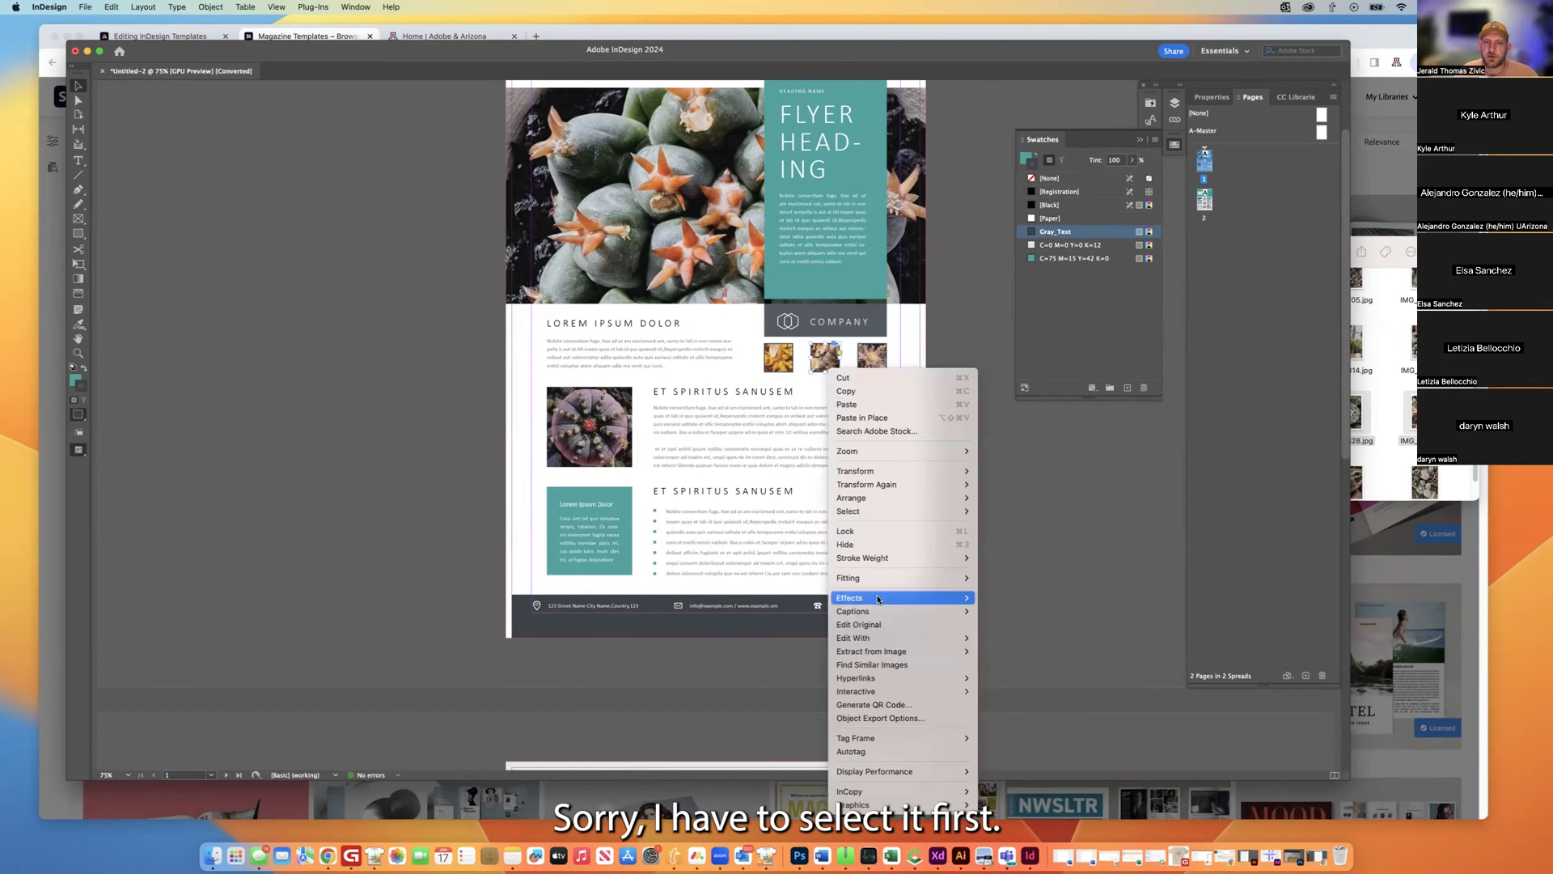
pyautogui.moveTo(931, 578)
pyautogui.click(1025, 580)
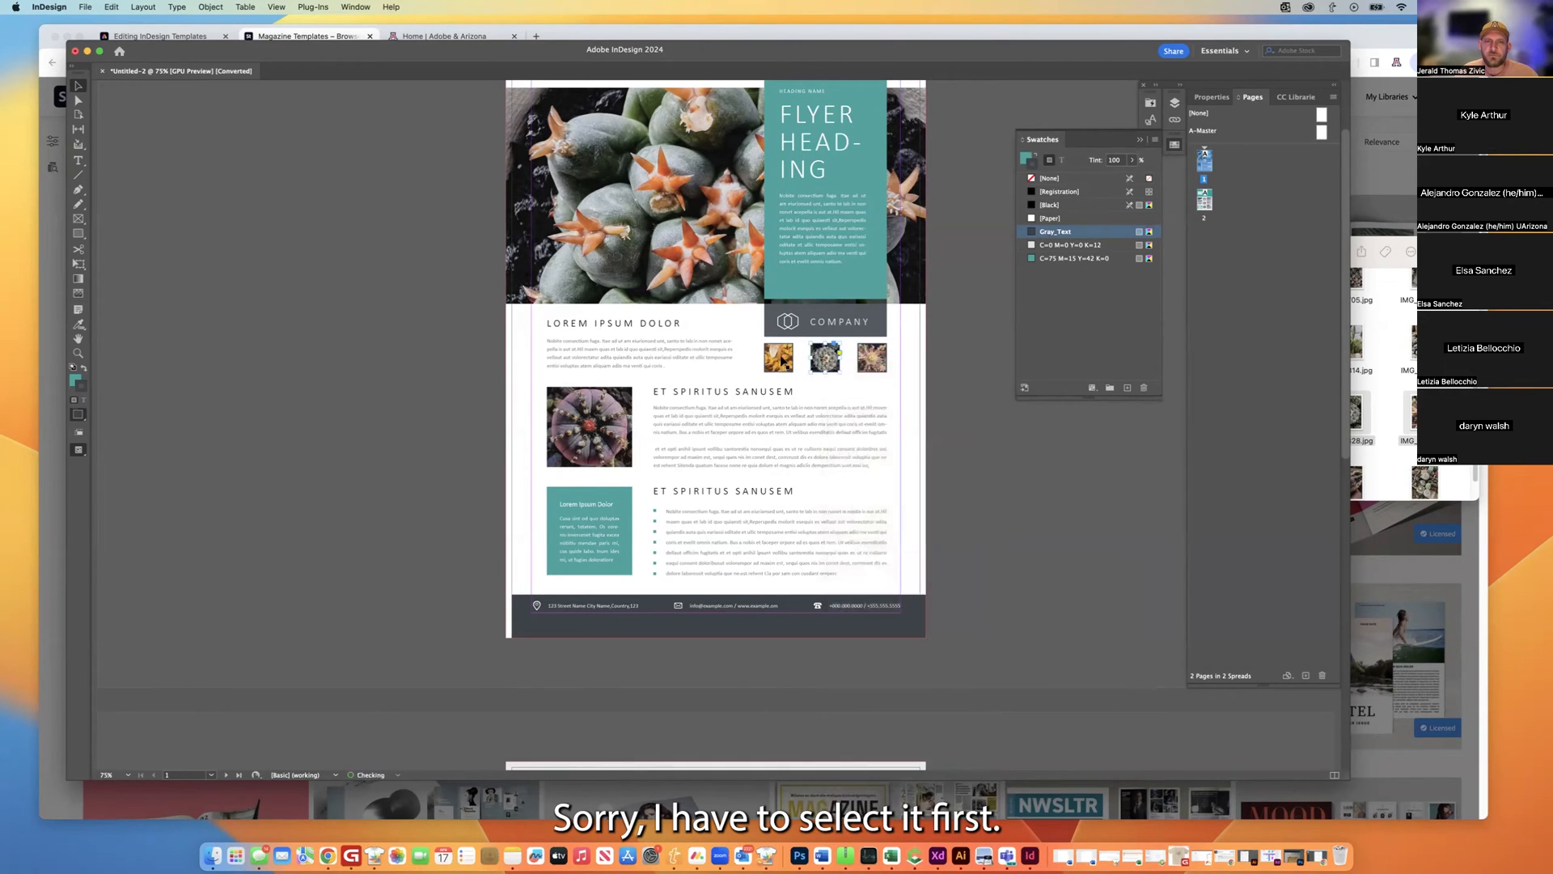
pyautogui.rightClick(783, 363)
pyautogui.moveTo(851, 569)
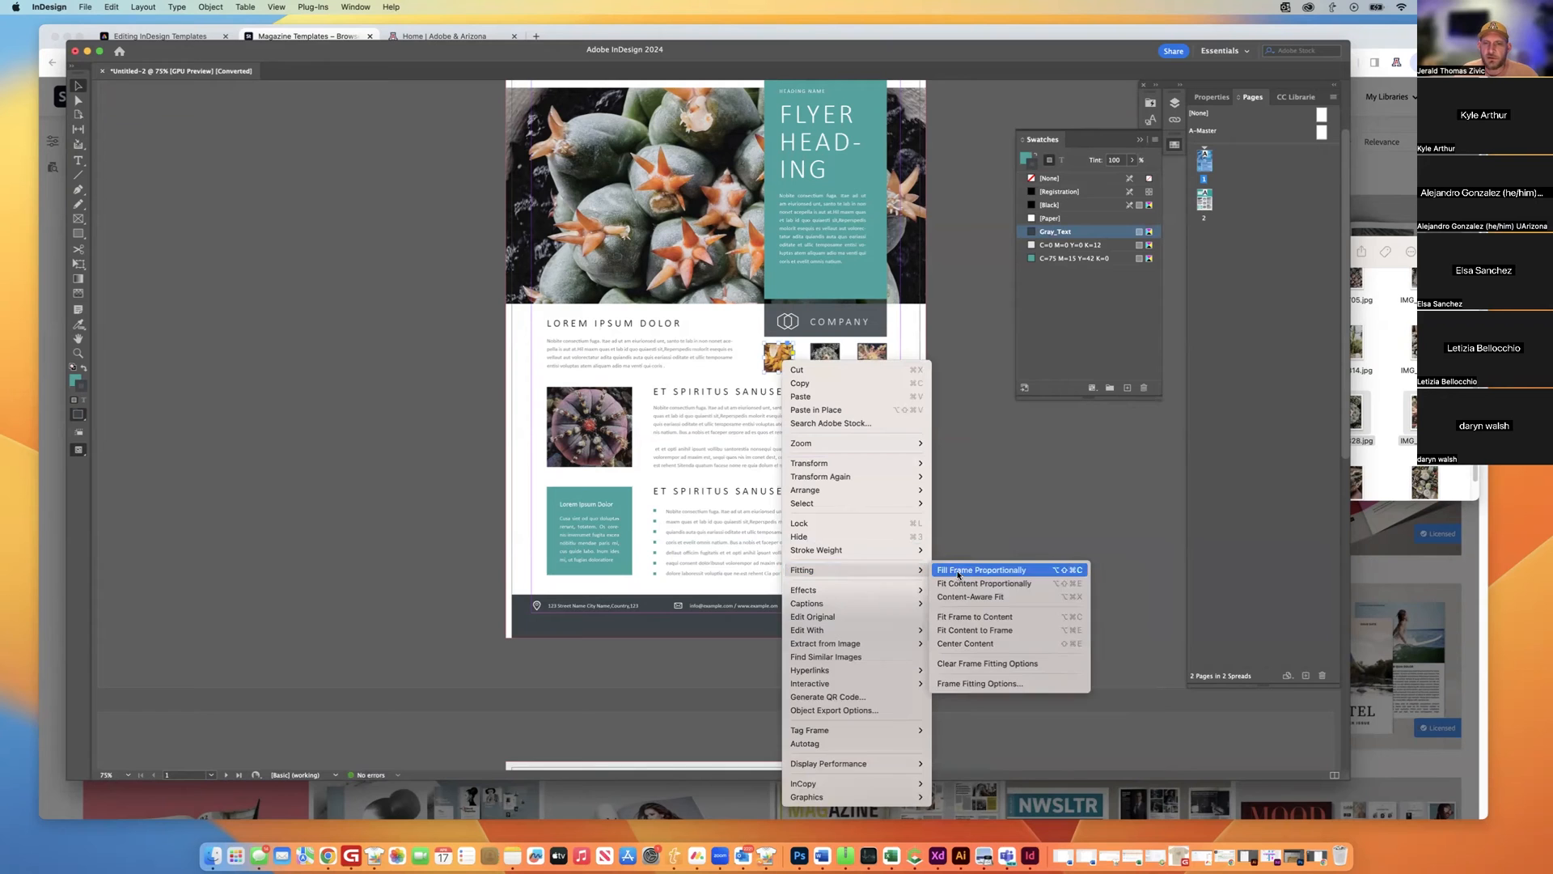
pyautogui.click(1021, 570)
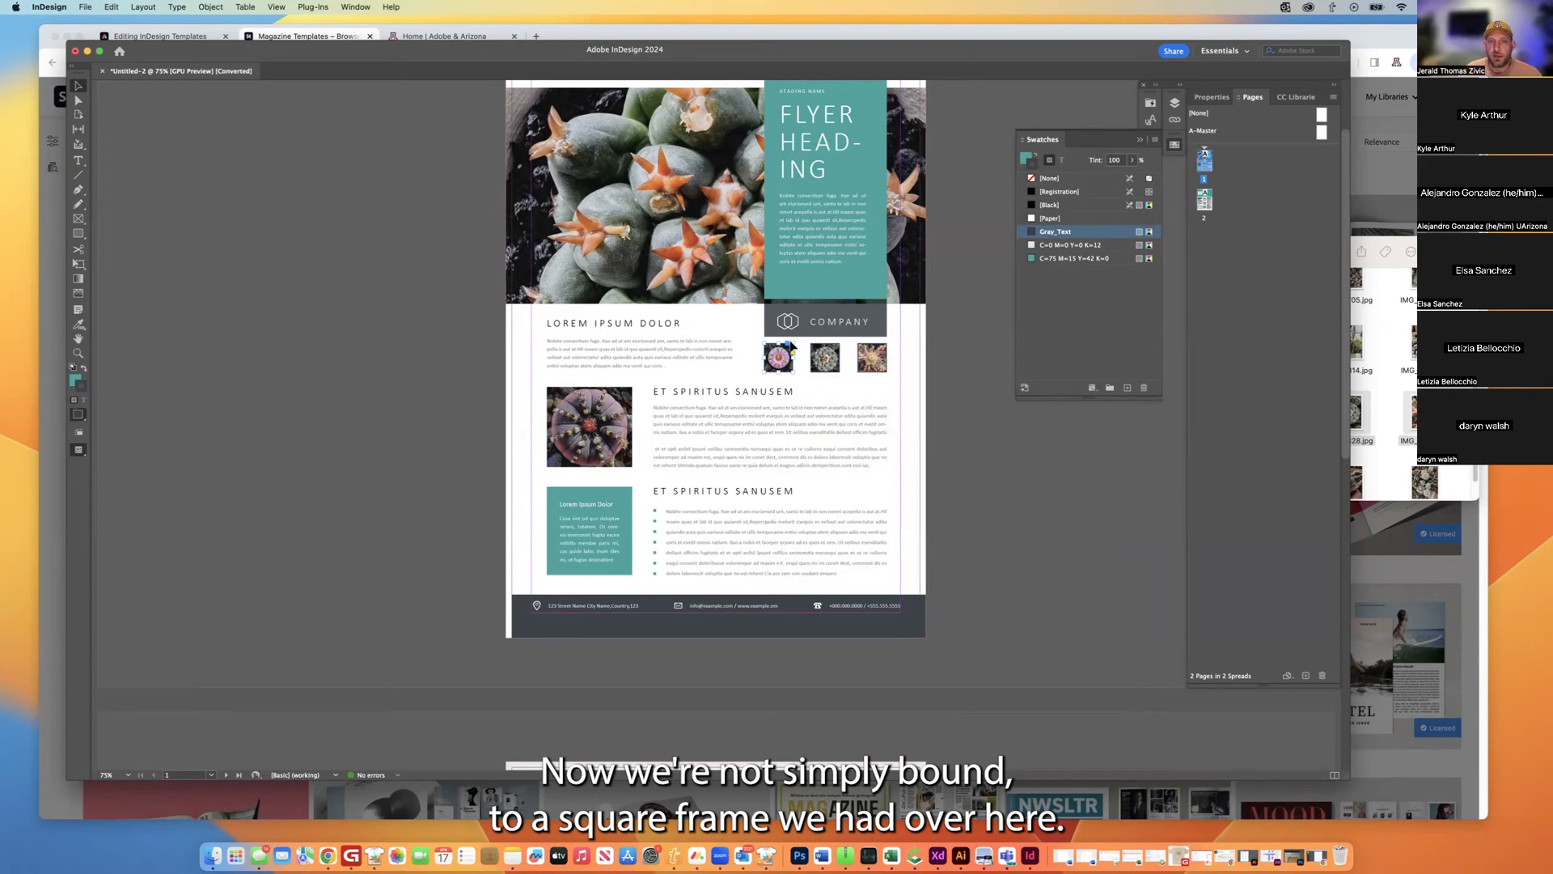
# Draw a circular frame with the Ellipse Frame tool at the page's left margin, just above the cactus photo.
pyautogui.click(78, 219)
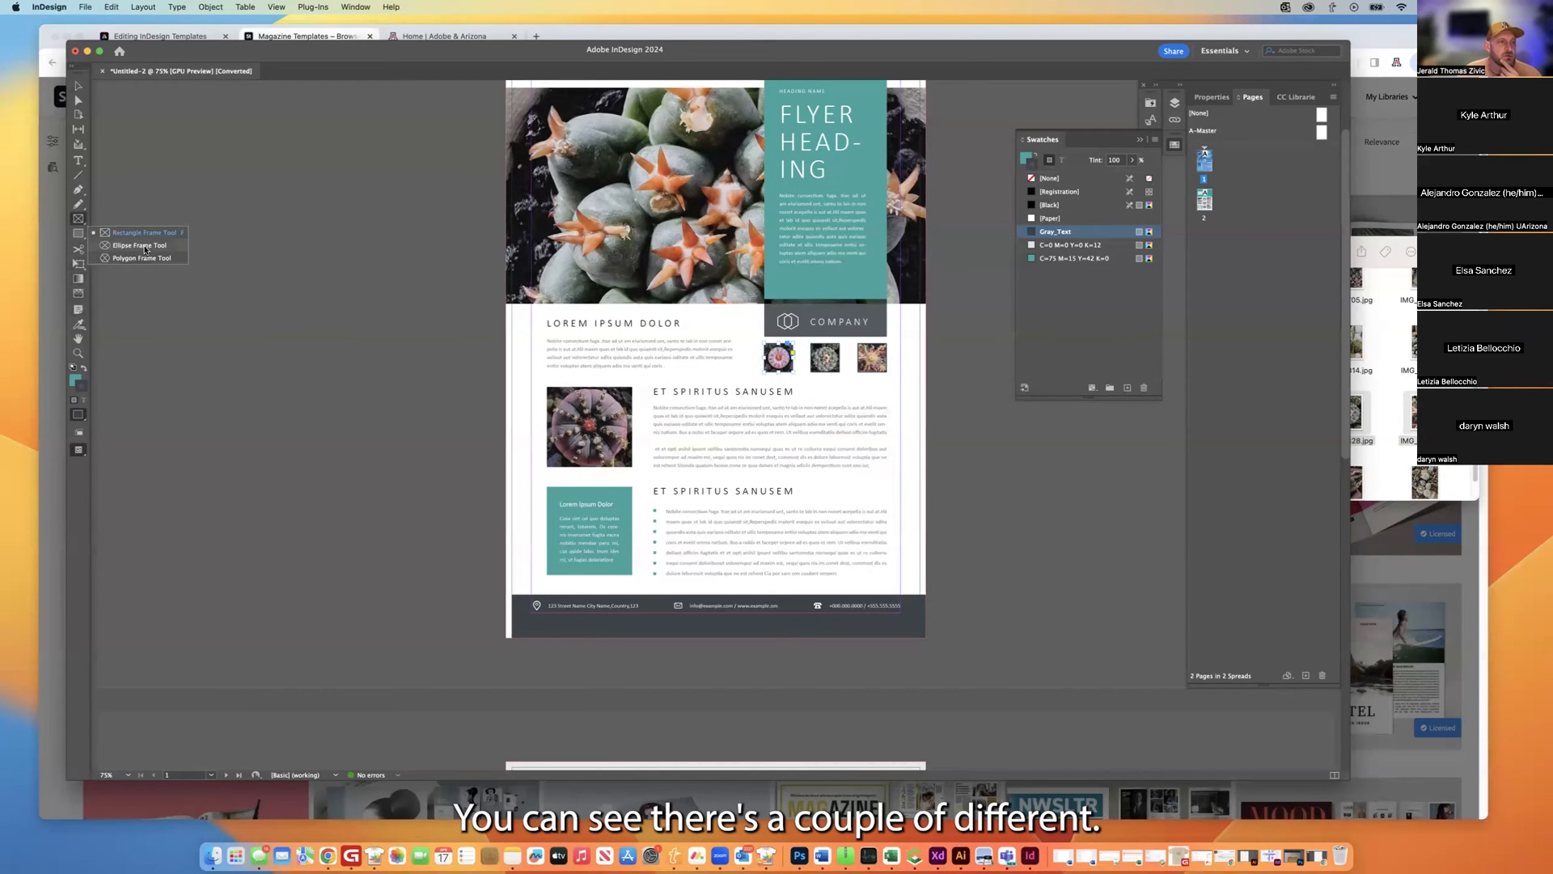
pyautogui.click(132, 246)
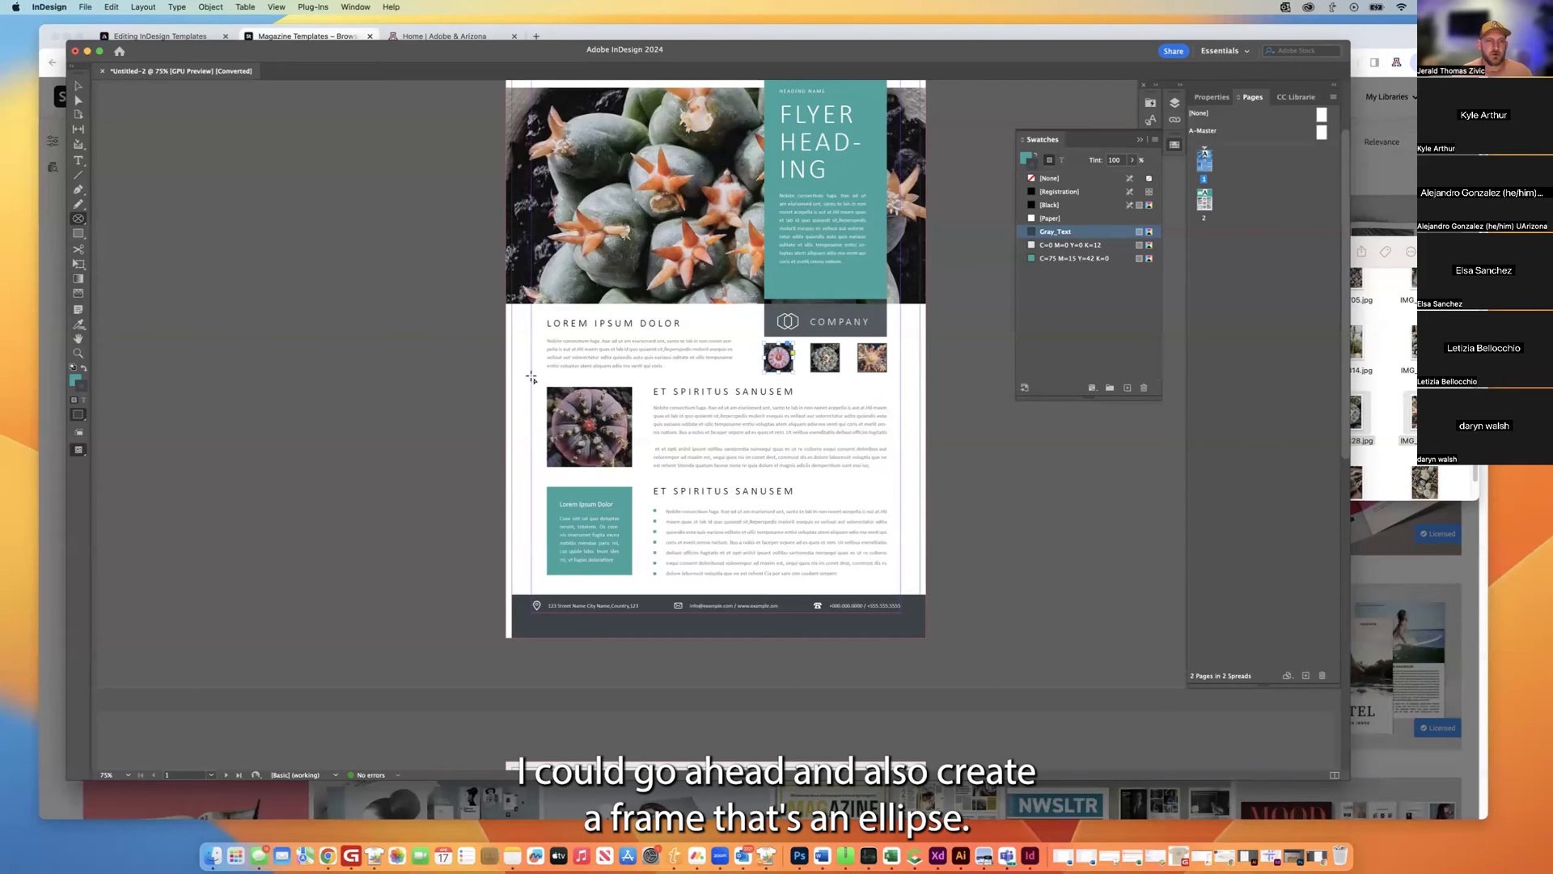
pyautogui.moveTo(530, 376); pyautogui.dragTo(563, 396)
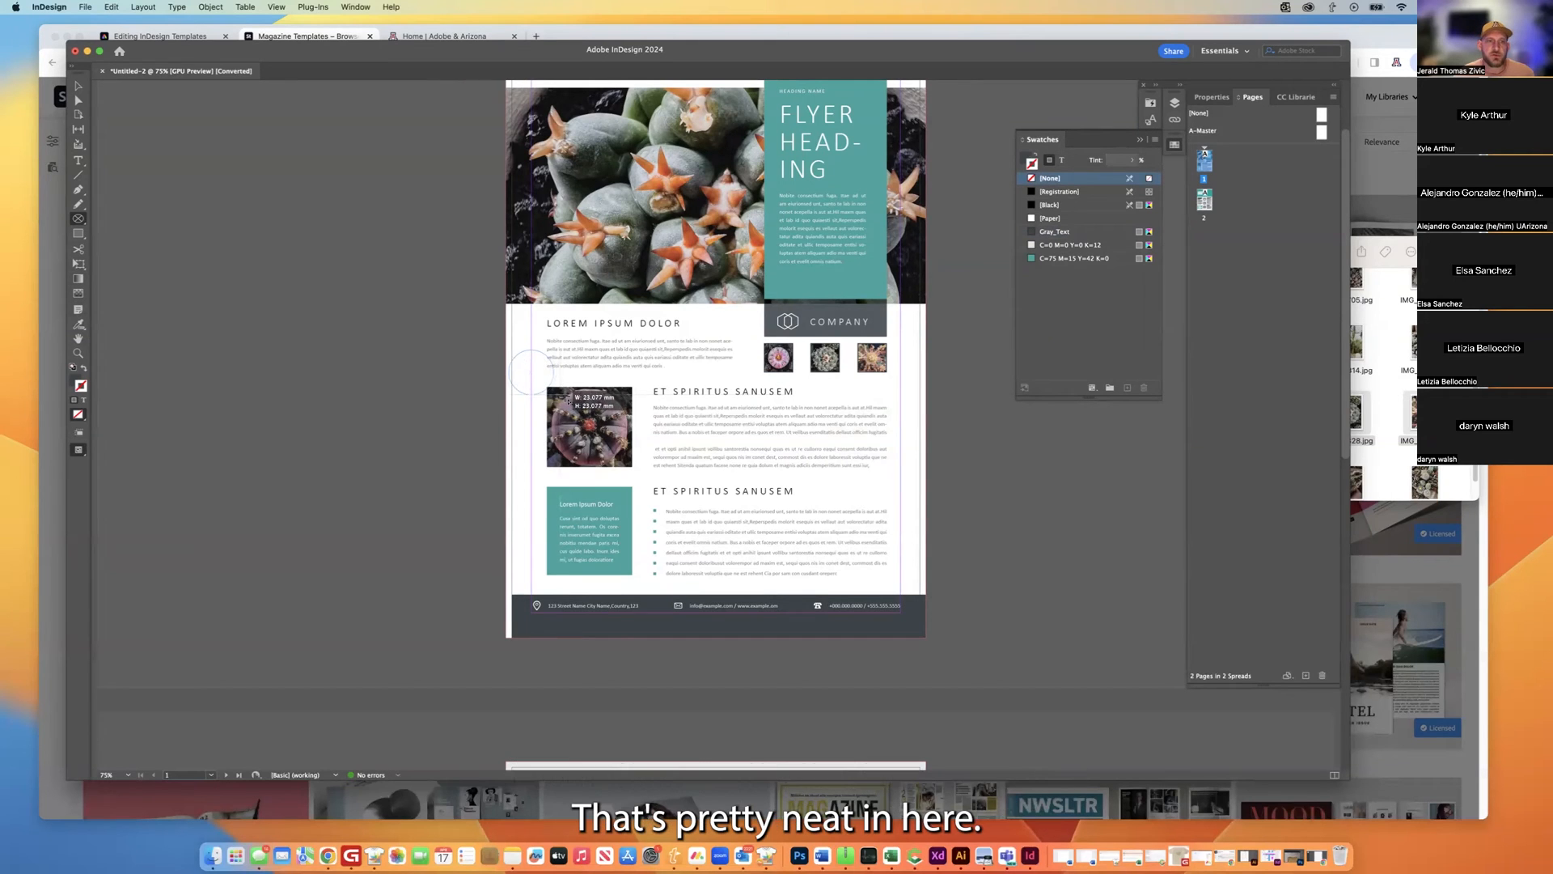
pyautogui.press('v')
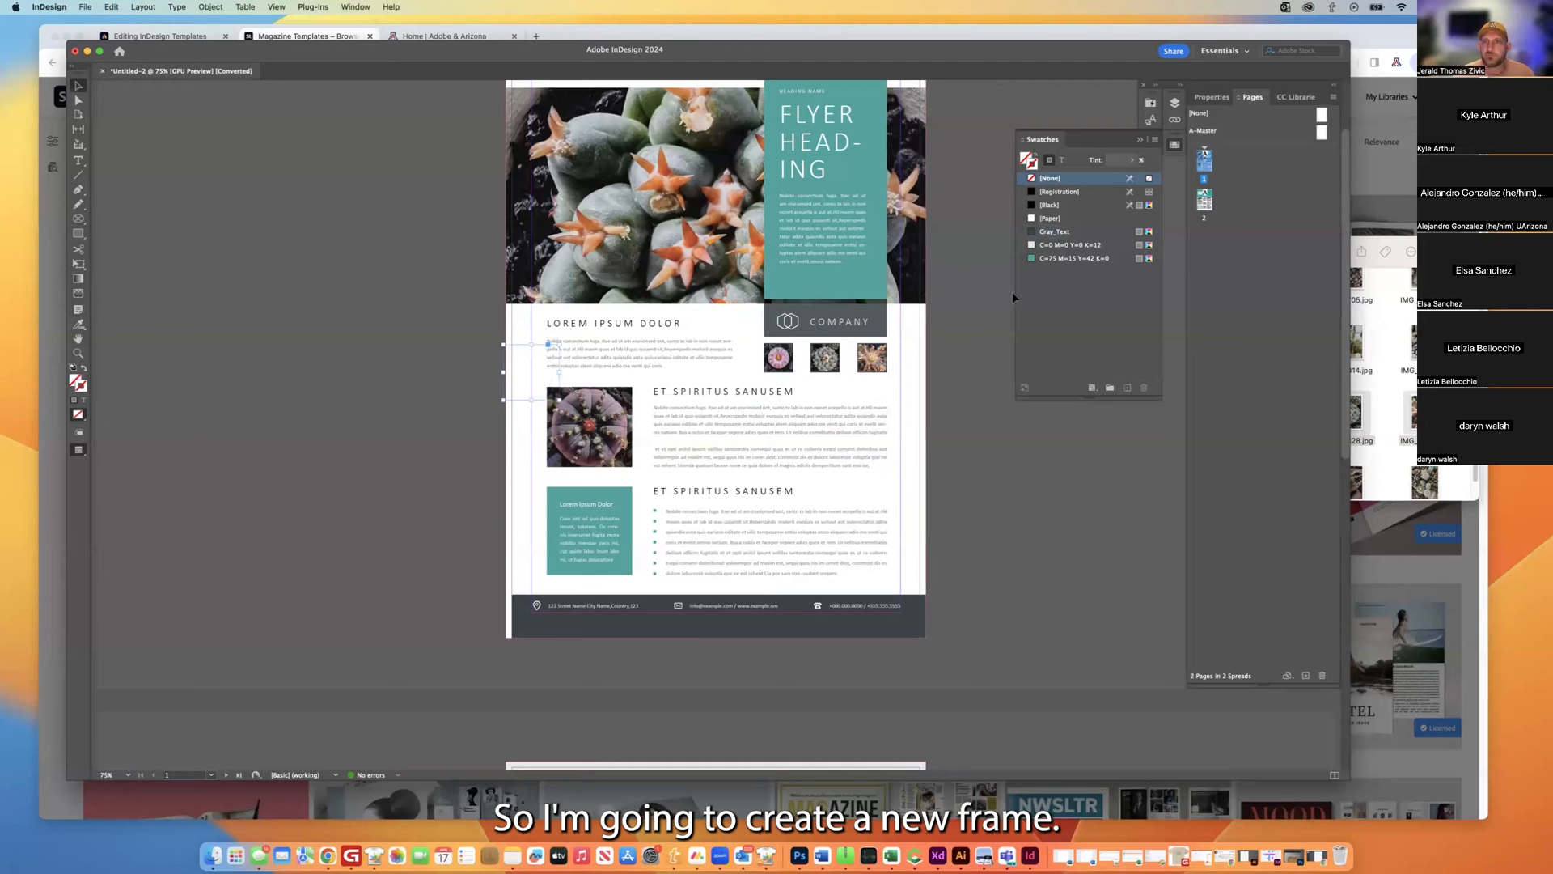
# Give the circular frame a Gray_Text stroke and C=75 M=15 Y=42 K=0 fill, and move it beside the lower ET SPIRITUS SANSUM heading.
pyautogui.click(1055, 232)
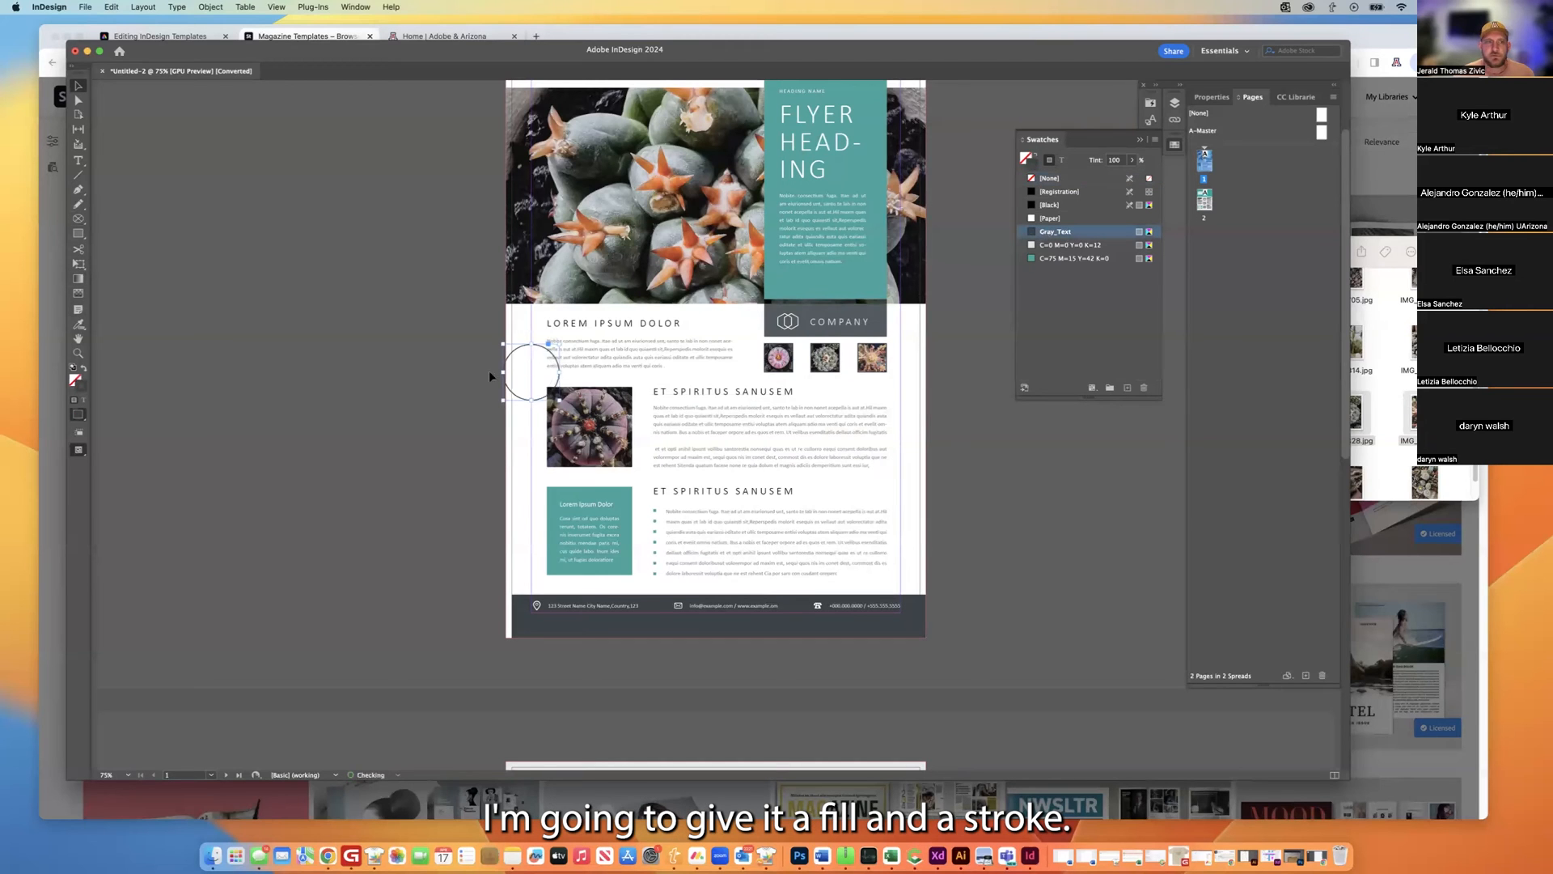
pyautogui.press('x')
pyautogui.click(1050, 258)
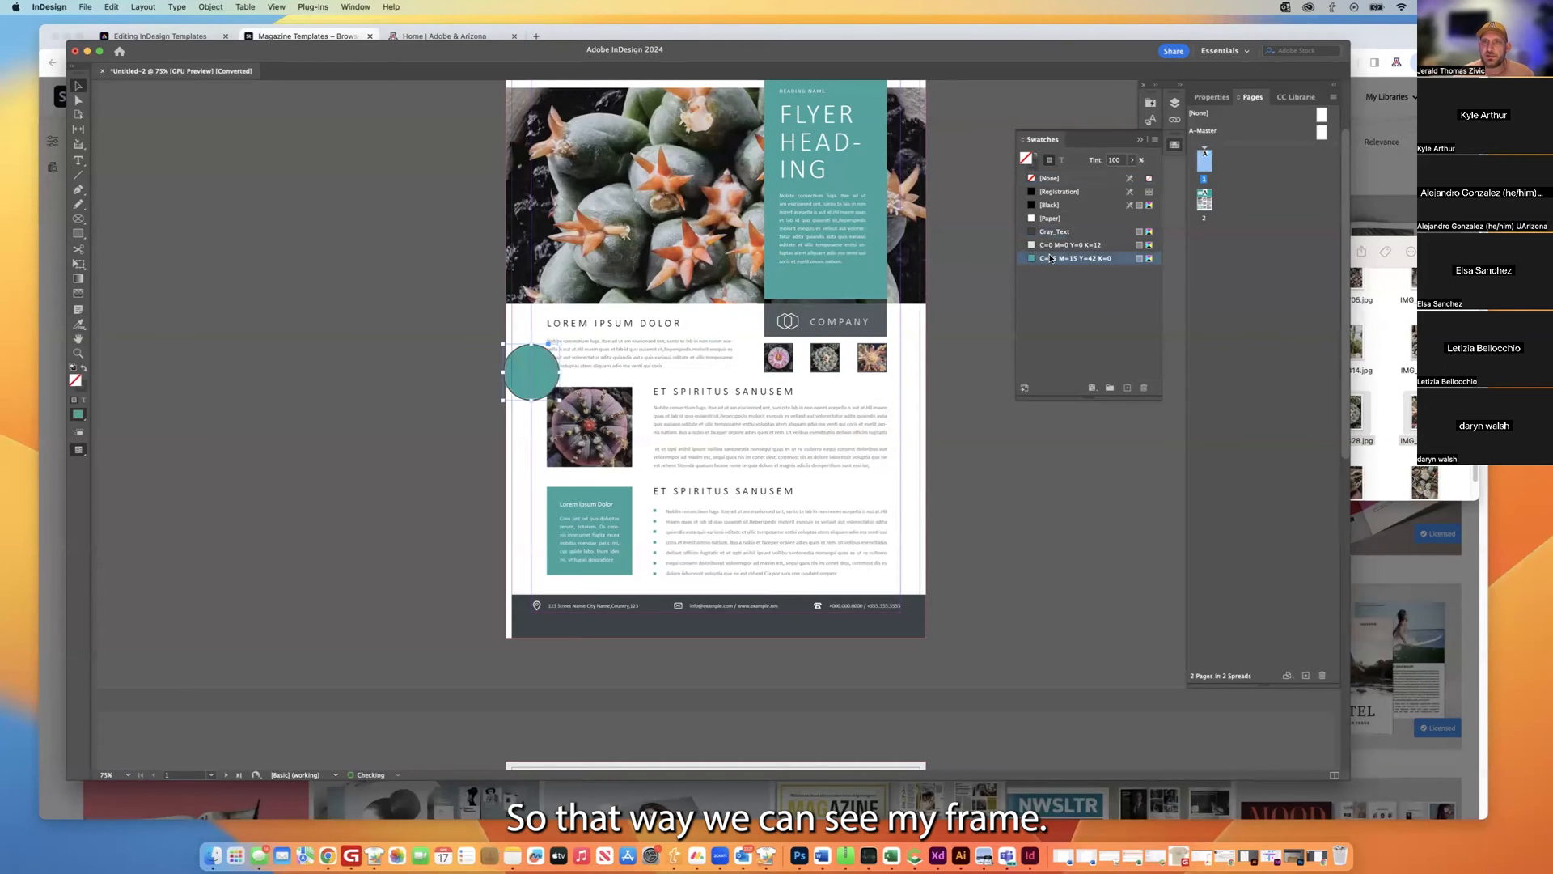
pyautogui.moveTo(512, 381); pyautogui.dragTo(831, 488)
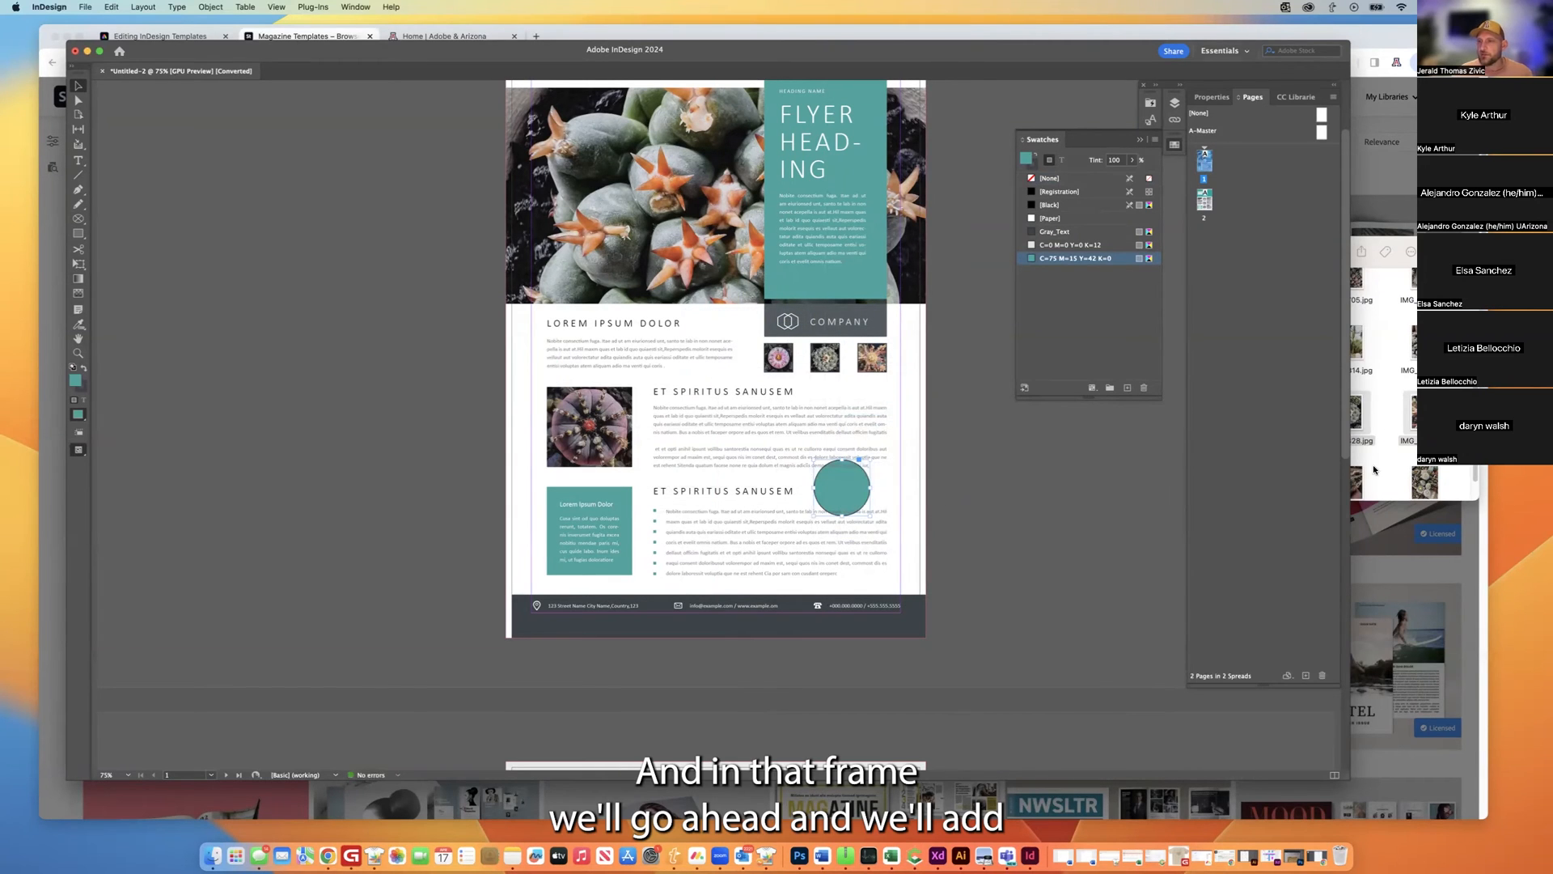
# Place IMG_5195.jpg from the Photos folder into the circular frame and apply Fill Frame Proportionally.
pyautogui.click(1374, 470)
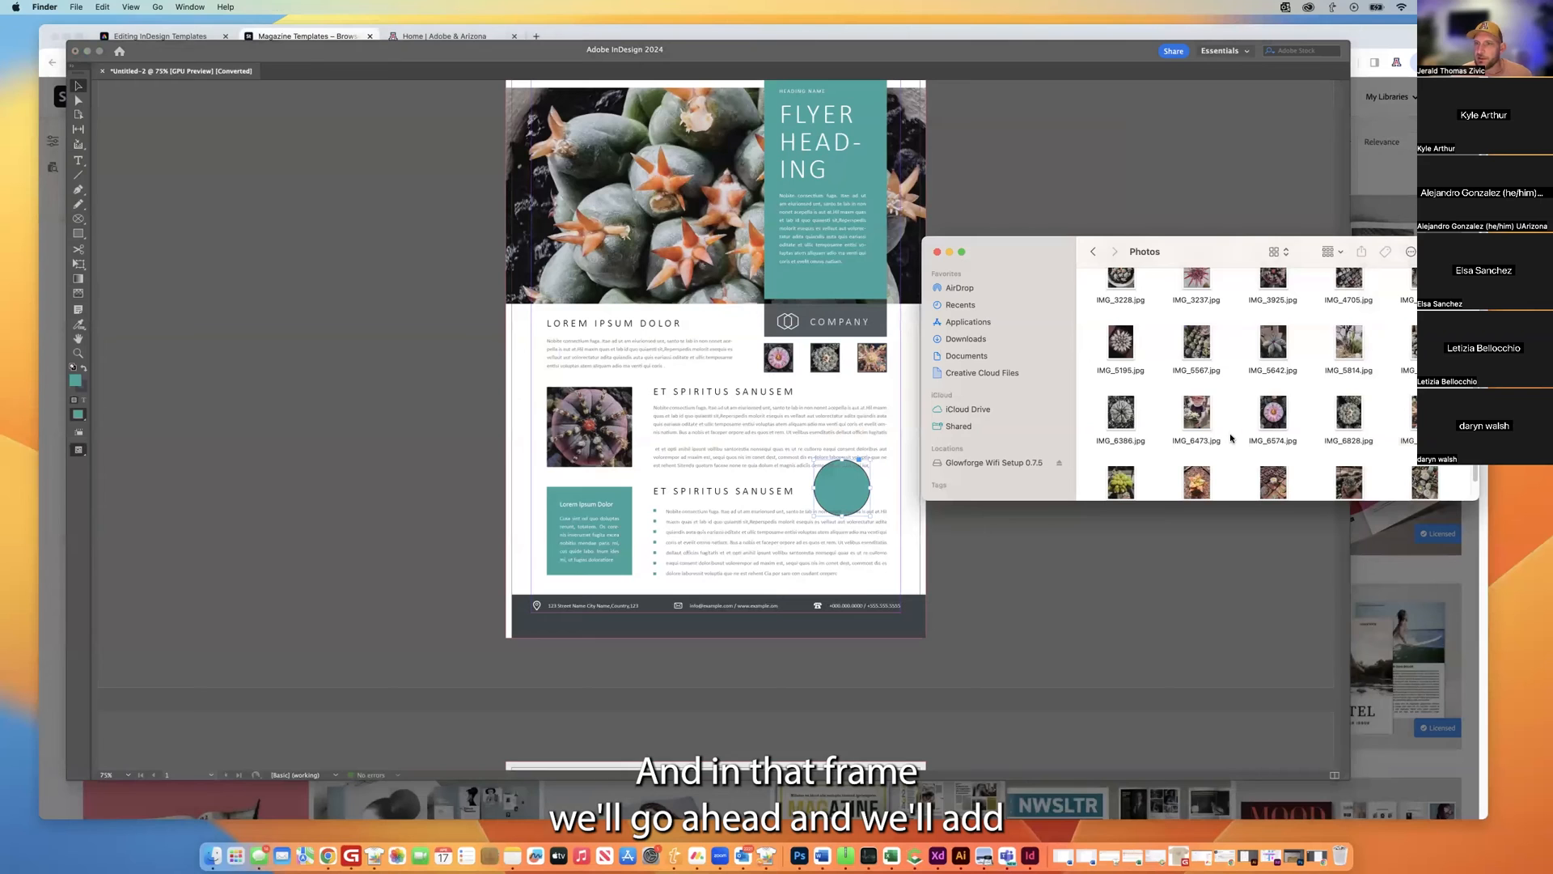
pyautogui.moveTo(1125, 346); pyautogui.dragTo(846, 494)
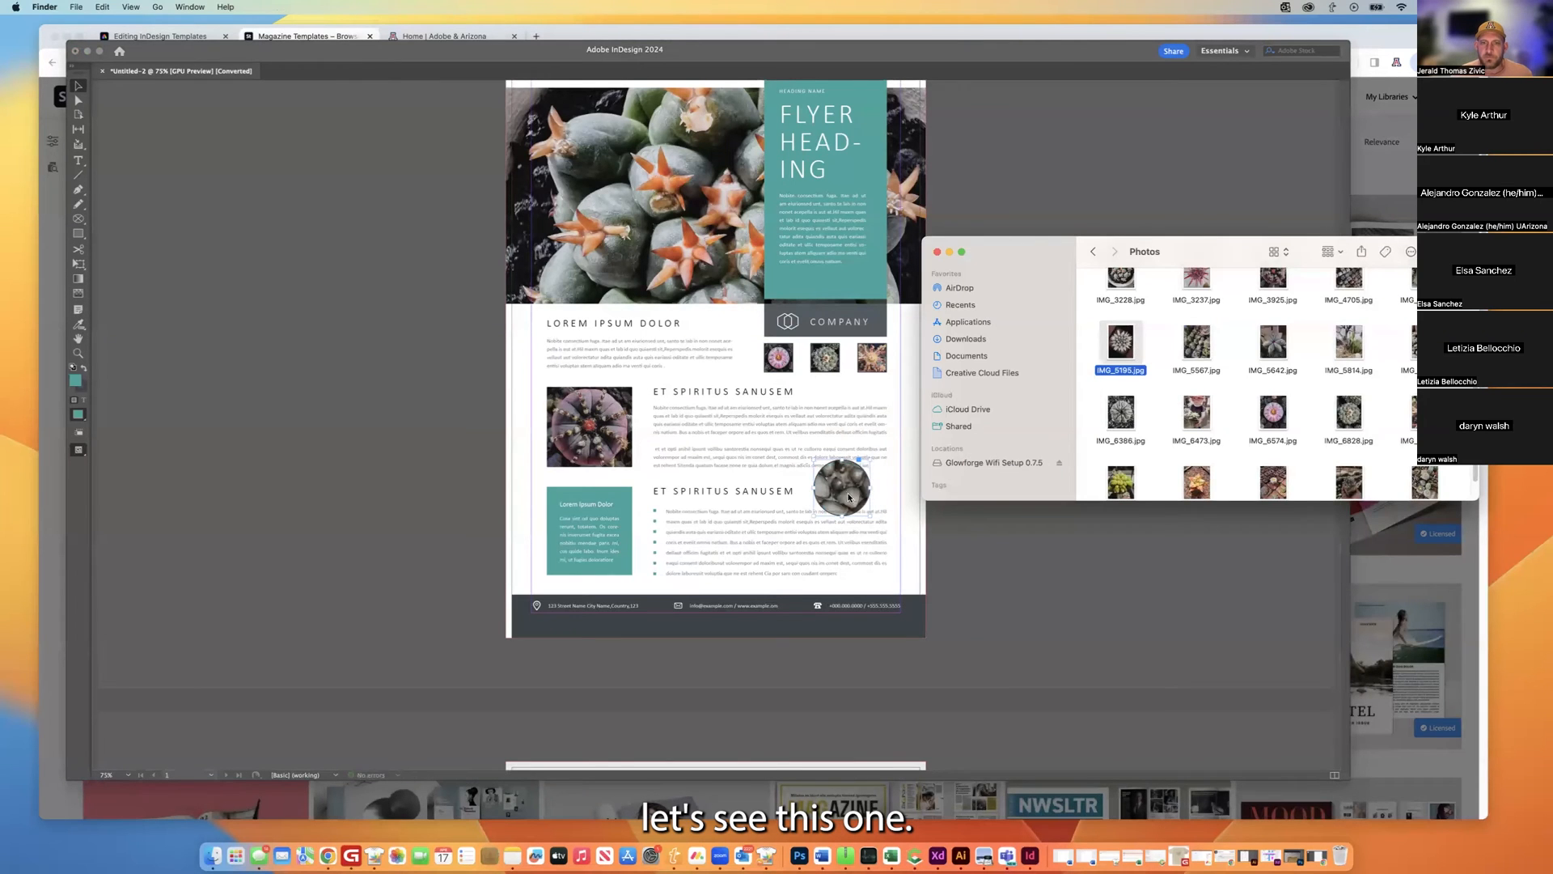
pyautogui.rightClick(863, 497)
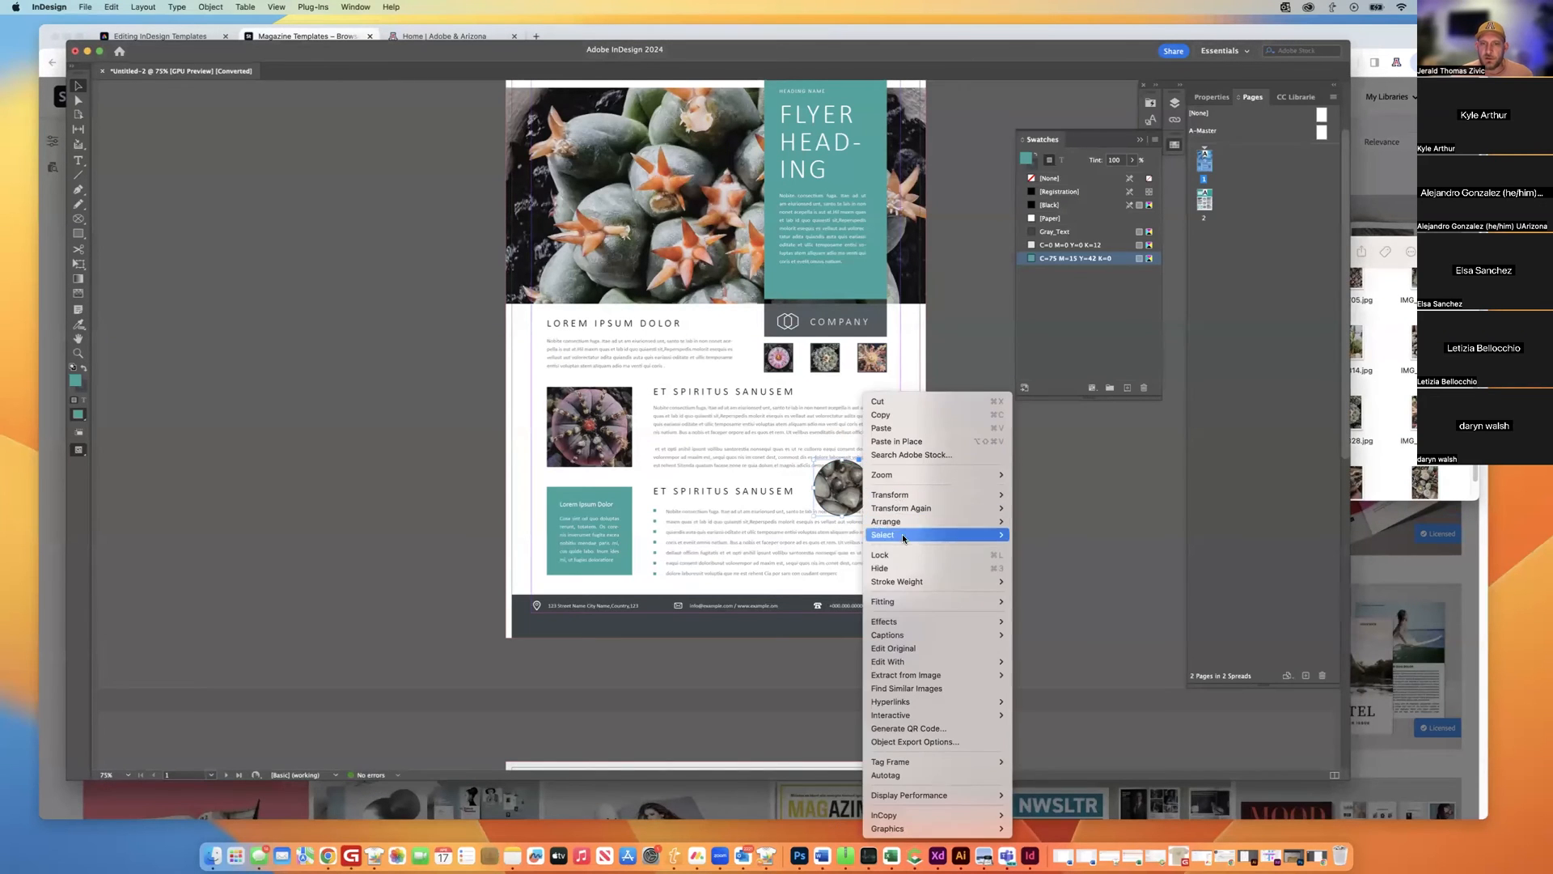
pyautogui.moveTo(955, 601)
pyautogui.click(1037, 603)
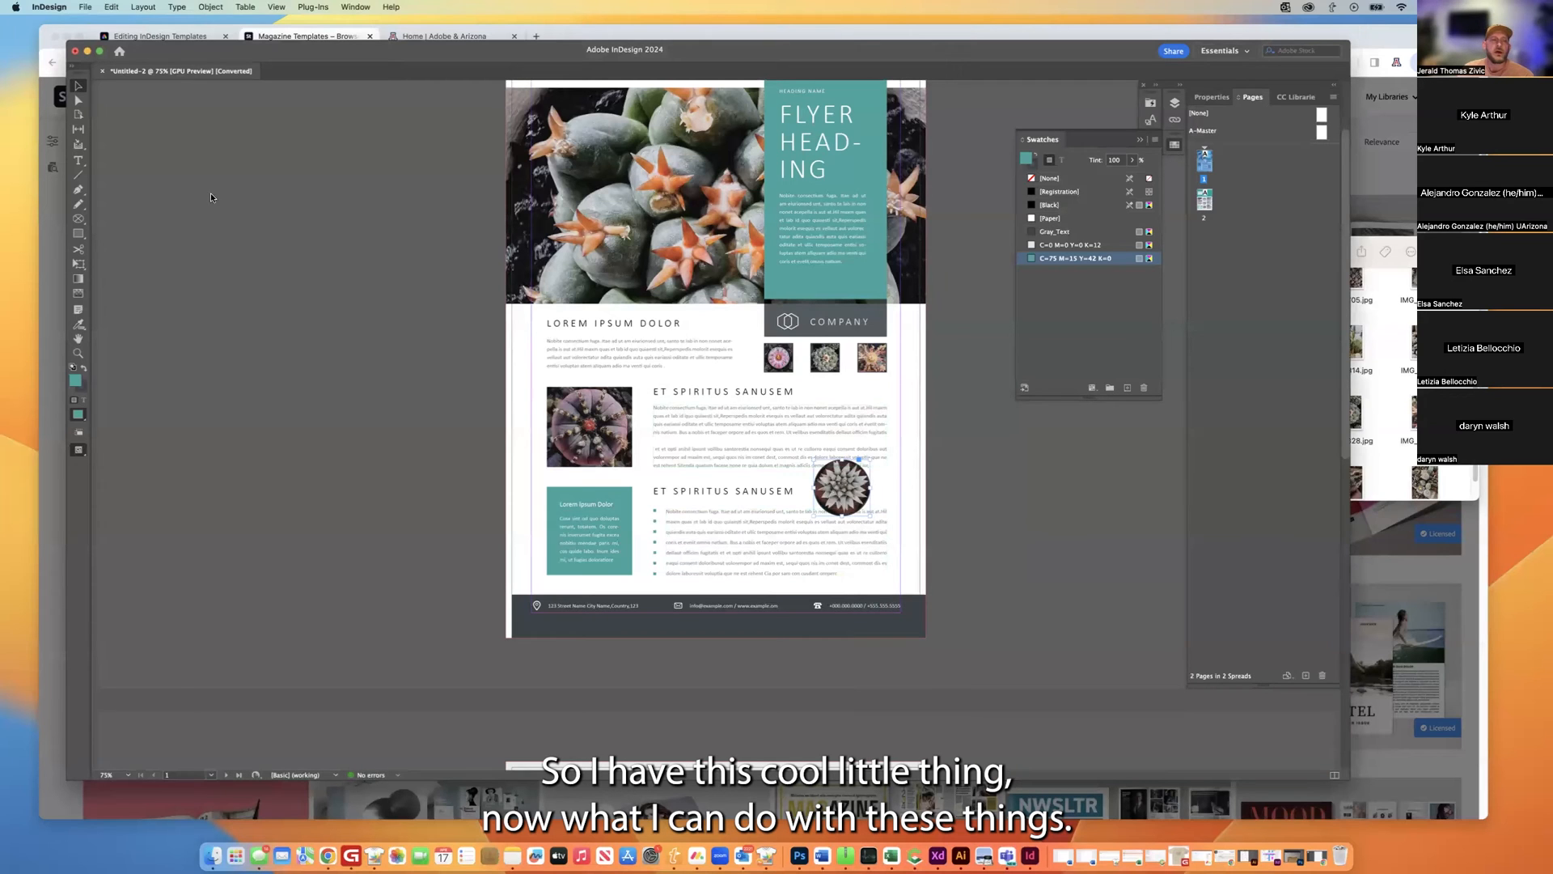
# Undo the accidental shift of the image inside the circle and move the whole circular frame over the text column's right edge.
pyautogui.moveTo(842, 486)
pyautogui.mouseDown()
pyautogui.moveTo(863, 491)
pyautogui.moveTo(838, 484)
pyautogui.mouseUp()
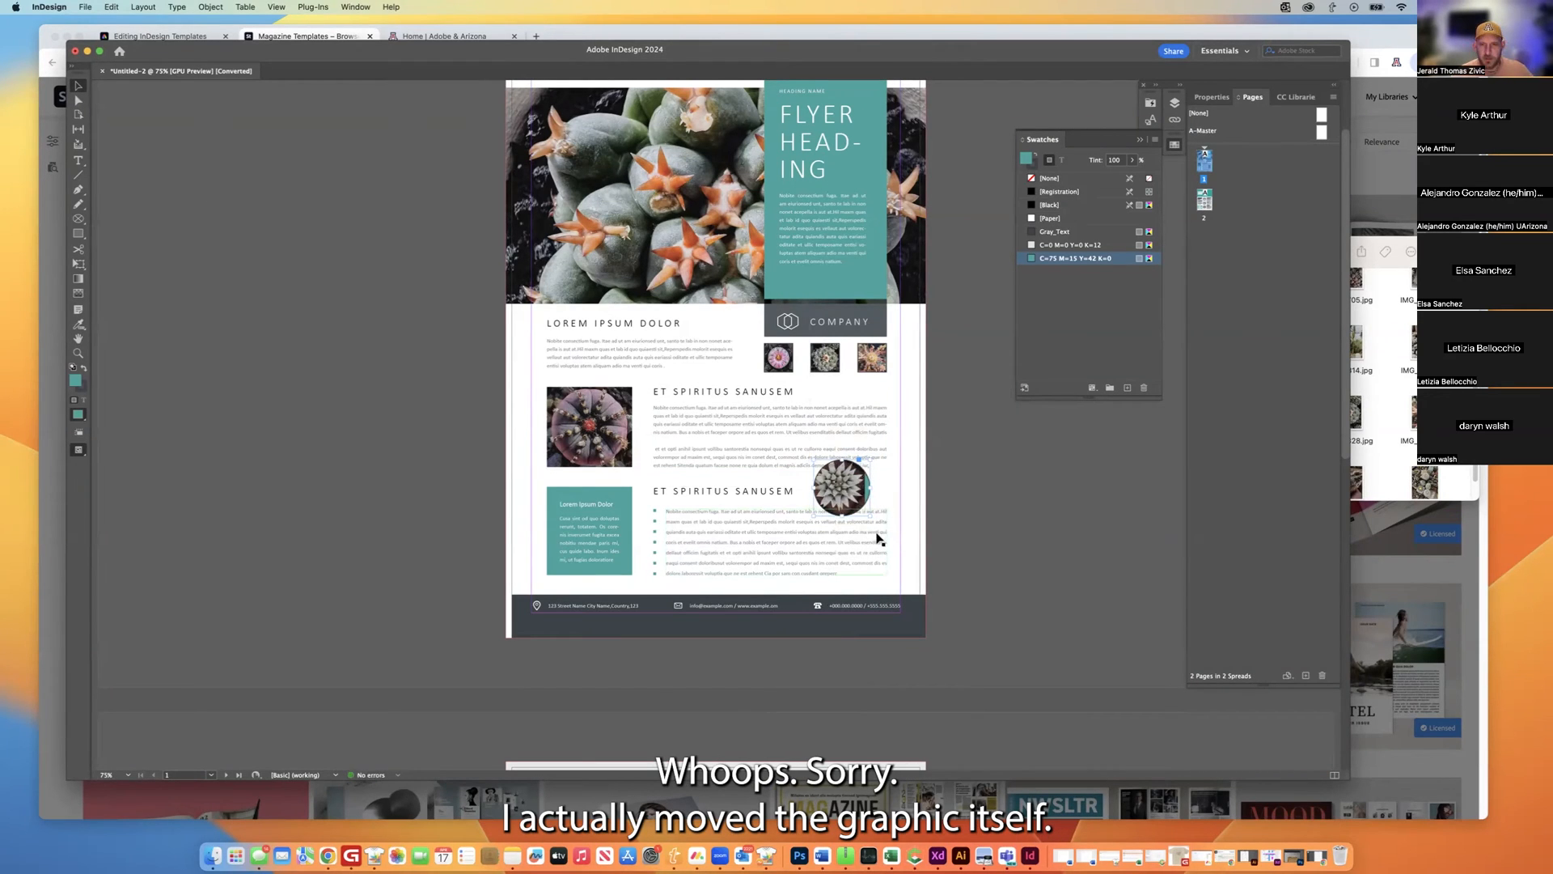
pyautogui.press('super+z')
pyautogui.click(893, 478)
pyautogui.moveTo(868, 491); pyautogui.dragTo(911, 493)
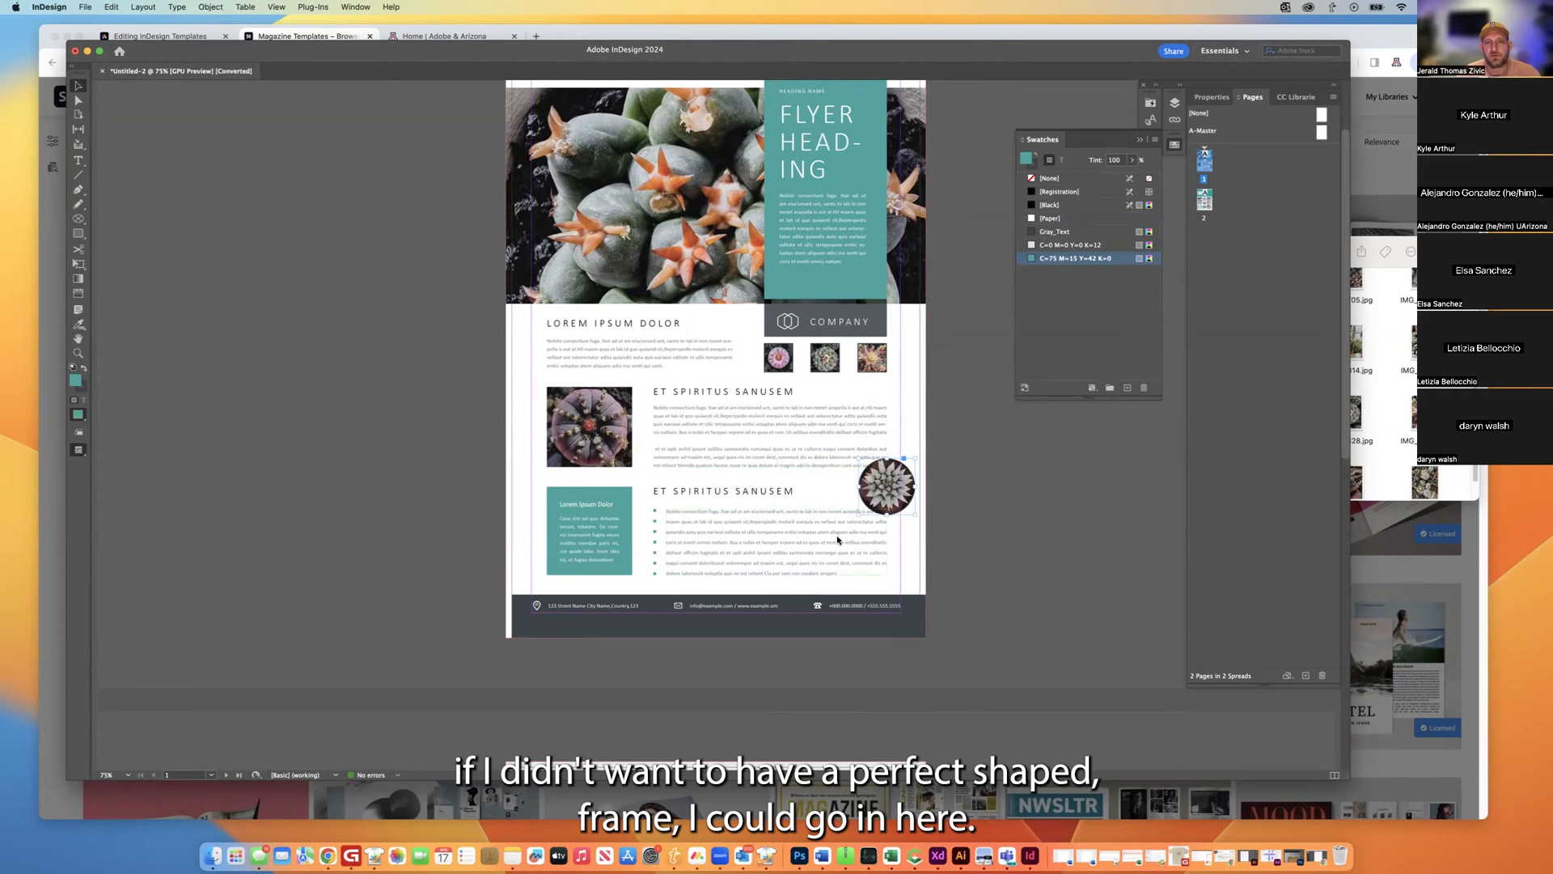
# Draw a triangular frame with the Pen tool below the three small square photos, over the body text's right side.
pyautogui.click(78, 219)
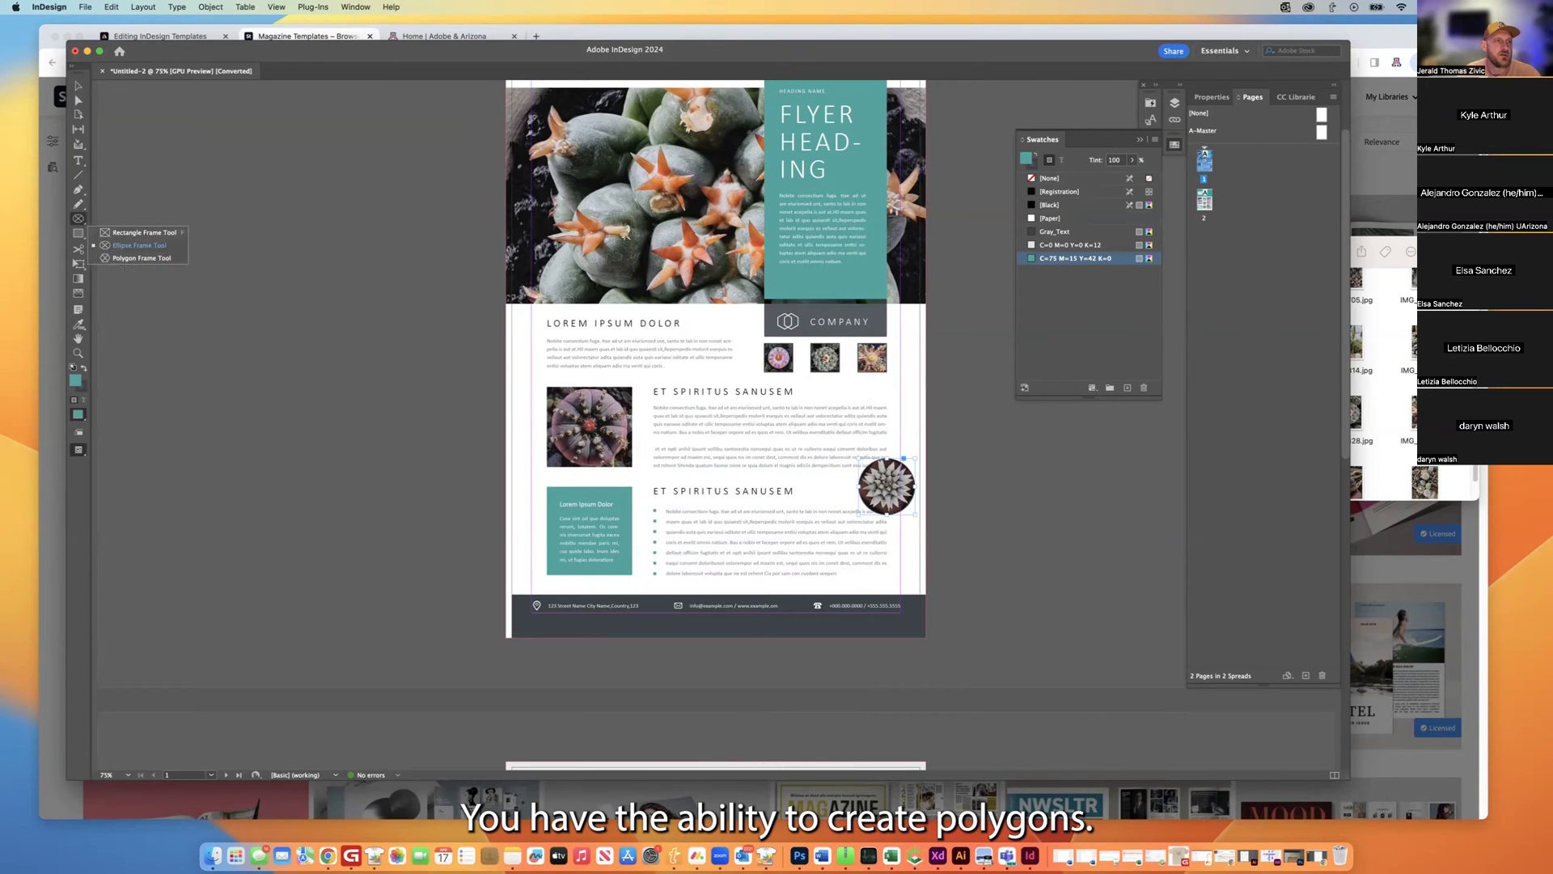
pyautogui.click(121, 257)
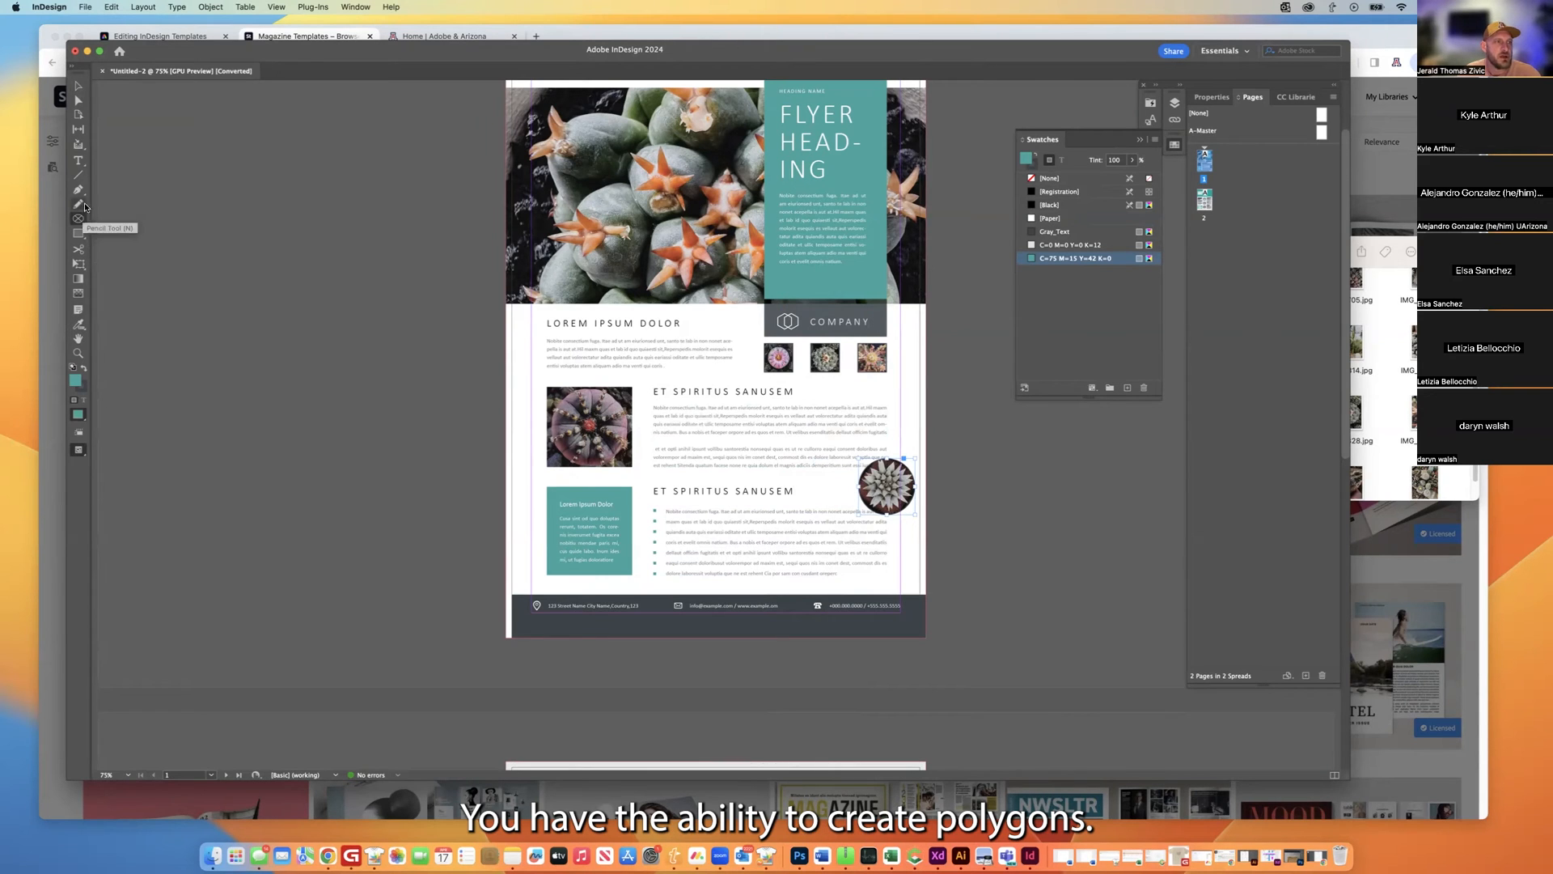
pyautogui.click(78, 190)
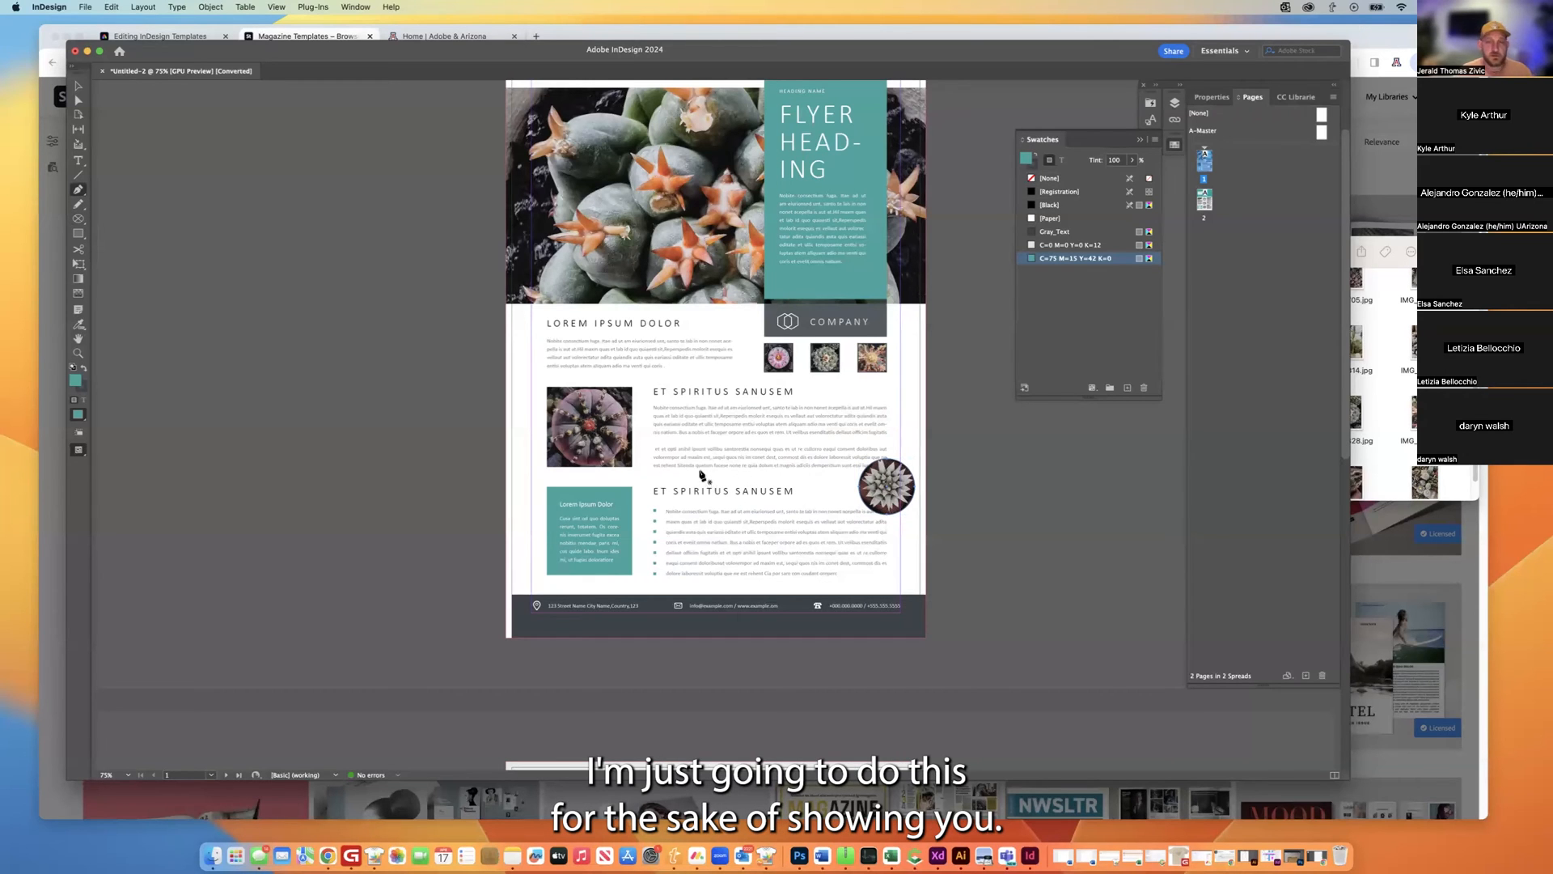
pyautogui.click(839, 440)
pyautogui.click(912, 383)
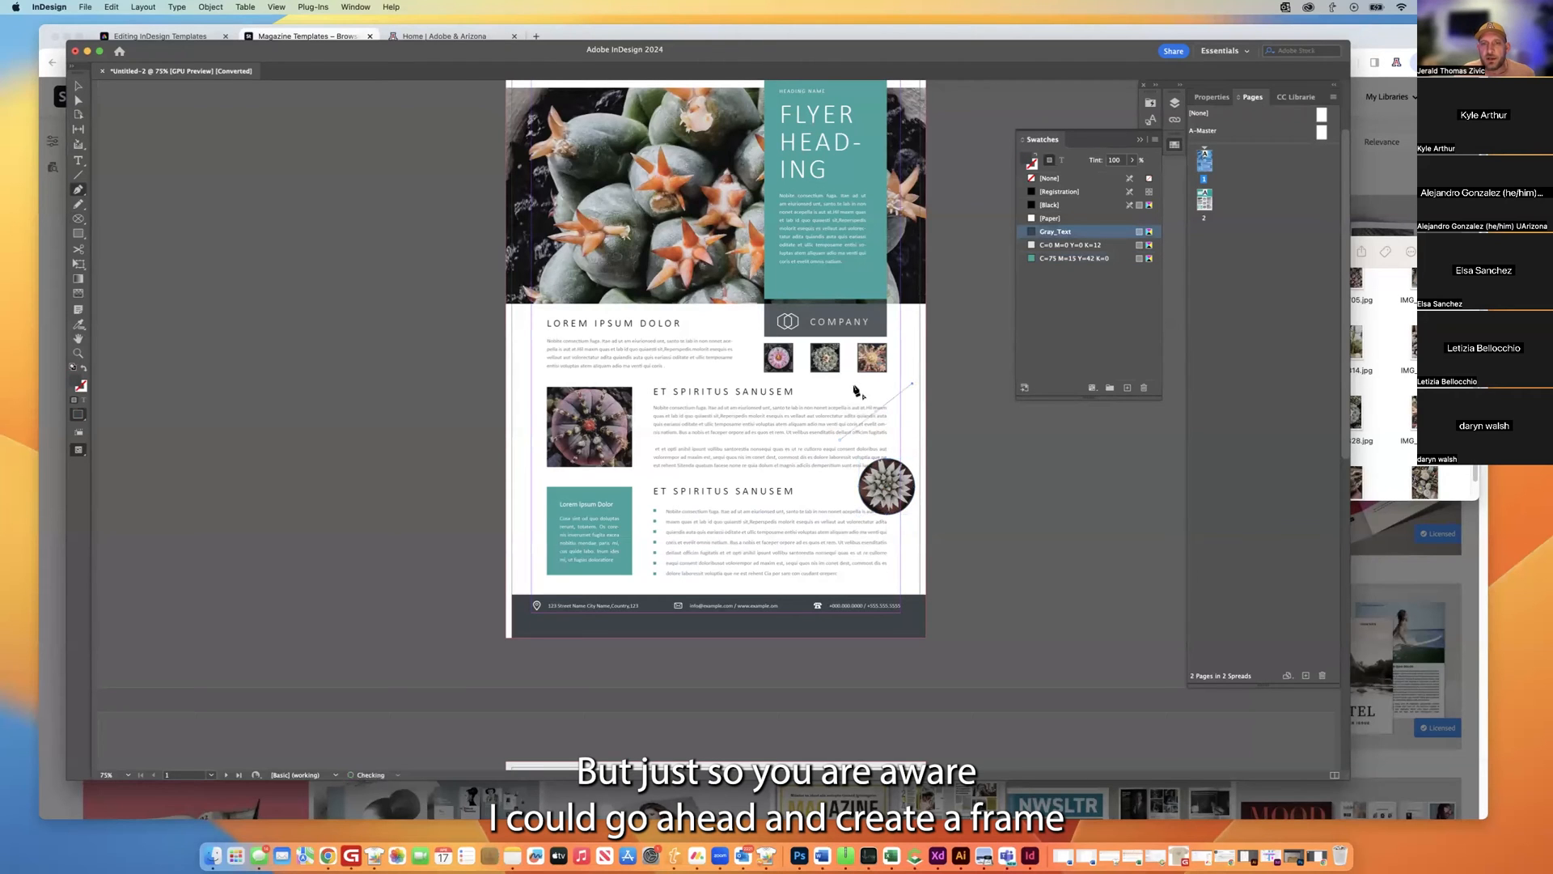
pyautogui.click(803, 380)
# Place the photo listed below IMG_6473.jpg in the Photos folder into the triangular frame.
pyautogui.click(1412, 416)
pyautogui.moveTo(1197, 482); pyautogui.dragTo(862, 406)
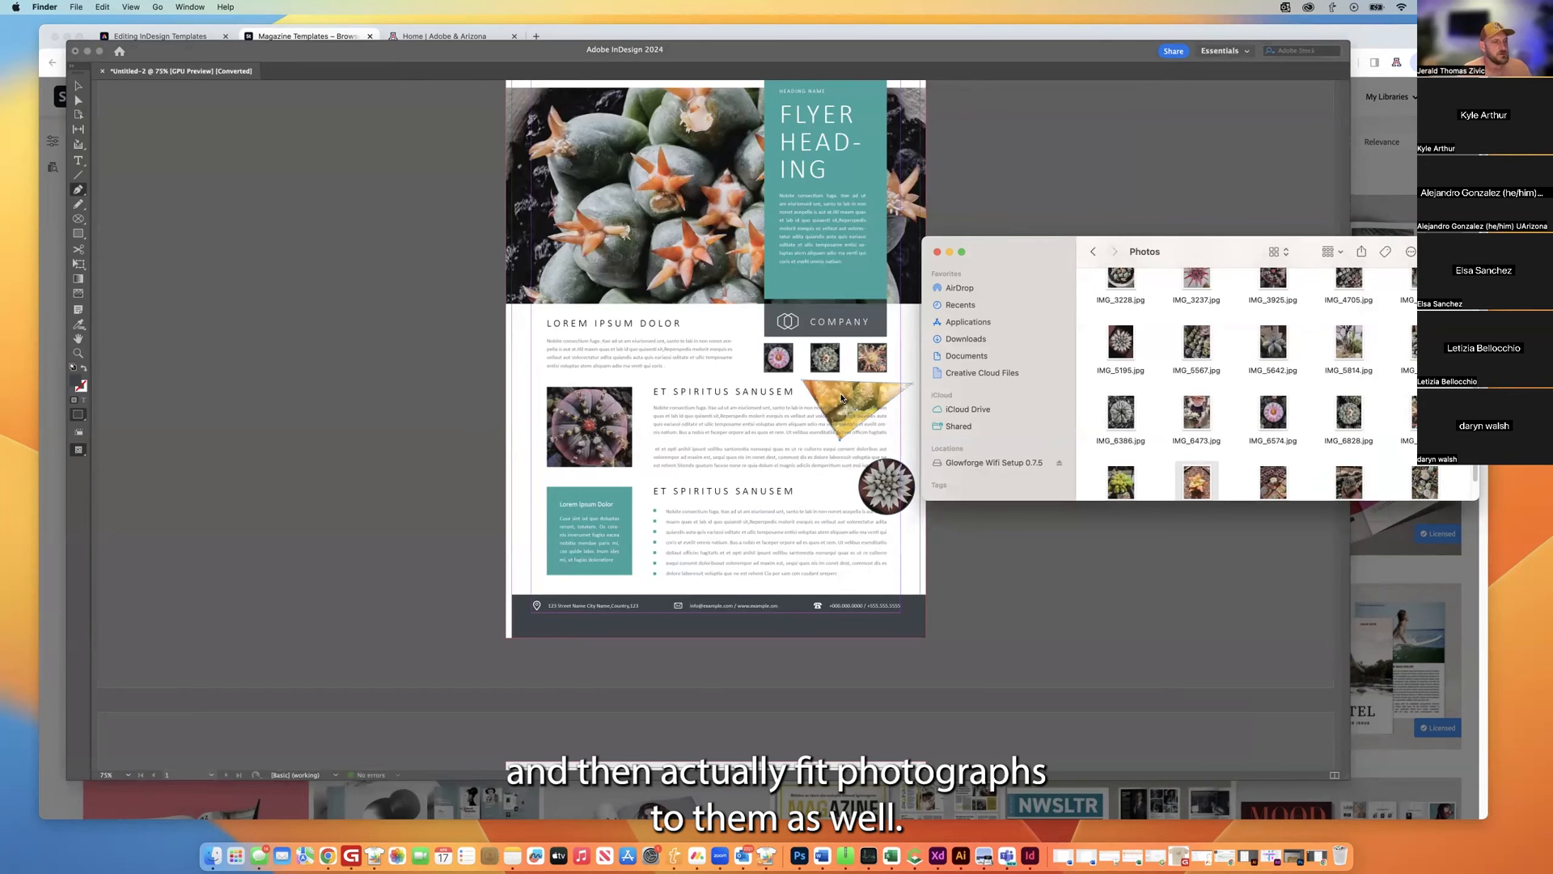
pyautogui.click(846, 385)
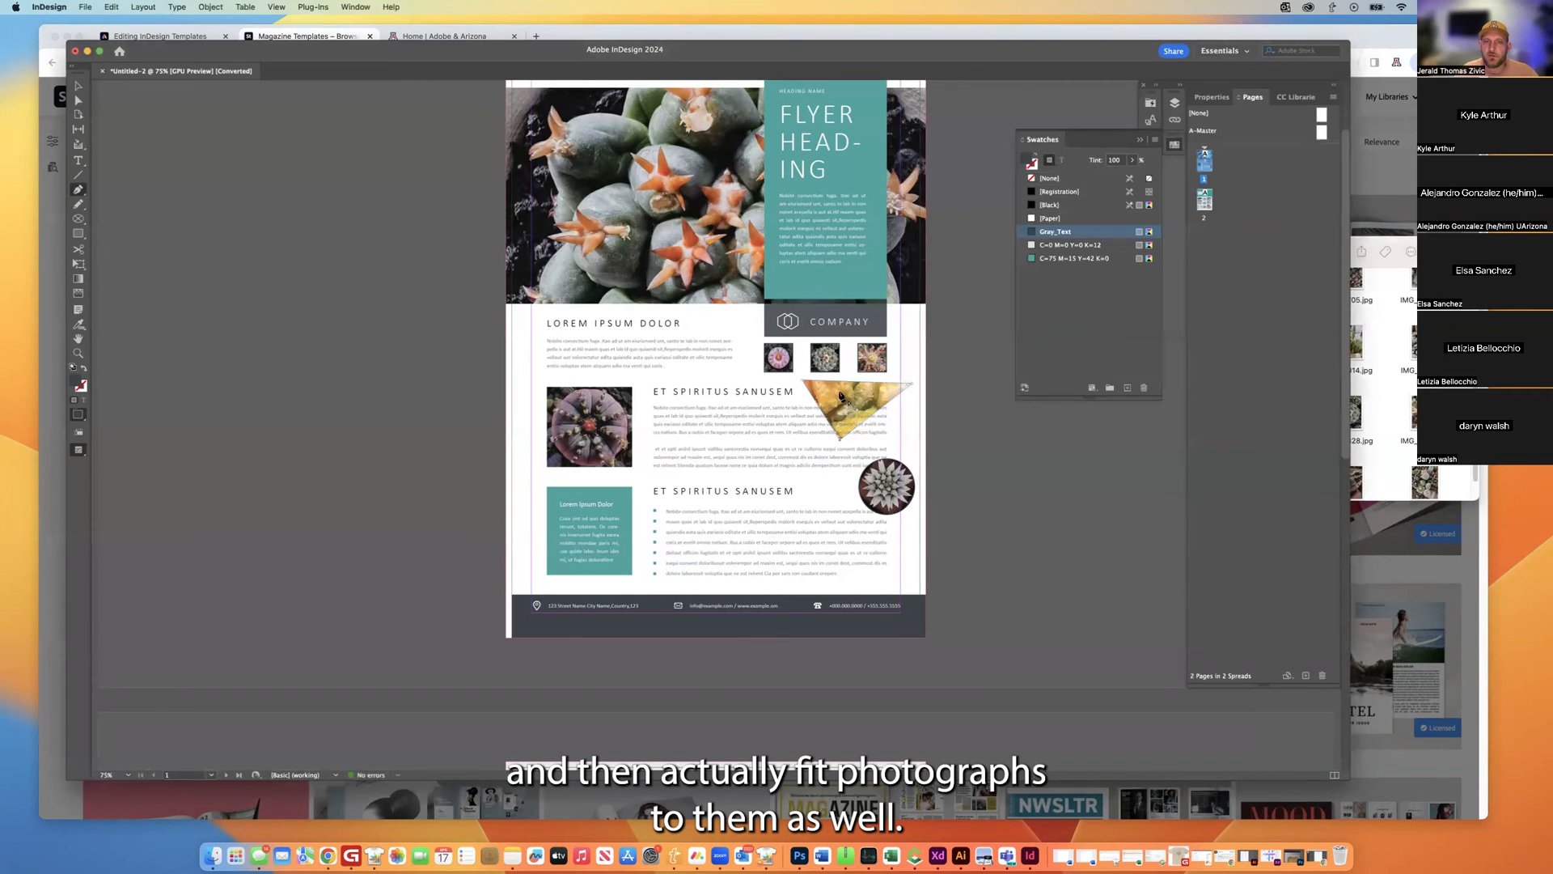
# Apply Fill Frame Proportionally to the photo in the triangular frame, and delete the frame.
pyautogui.click(78, 85)
pyautogui.click(833, 390)
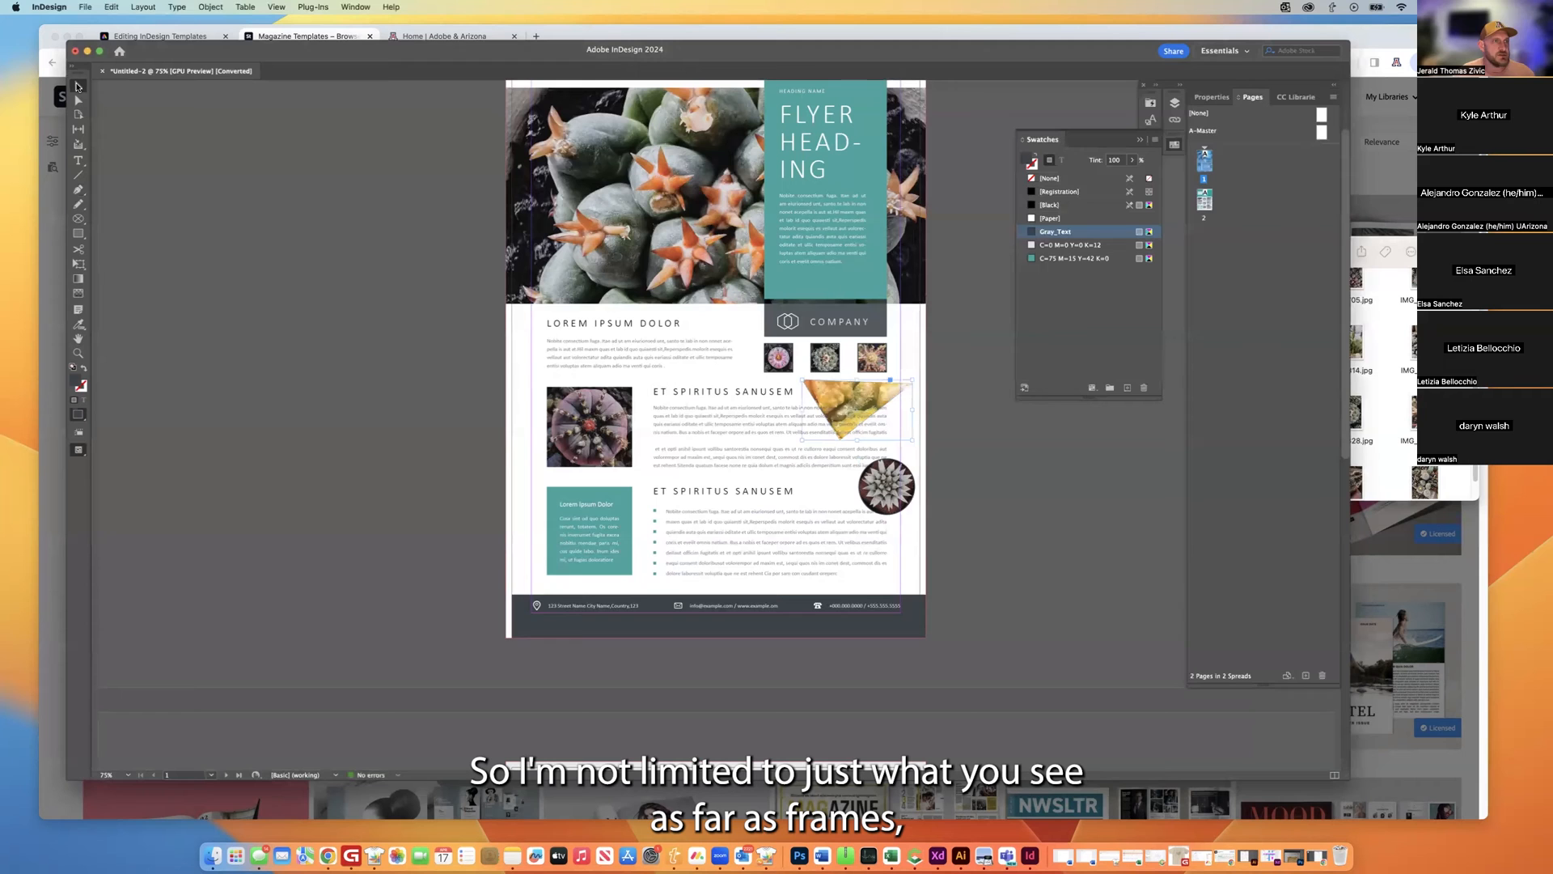
pyautogui.rightClick(830, 389)
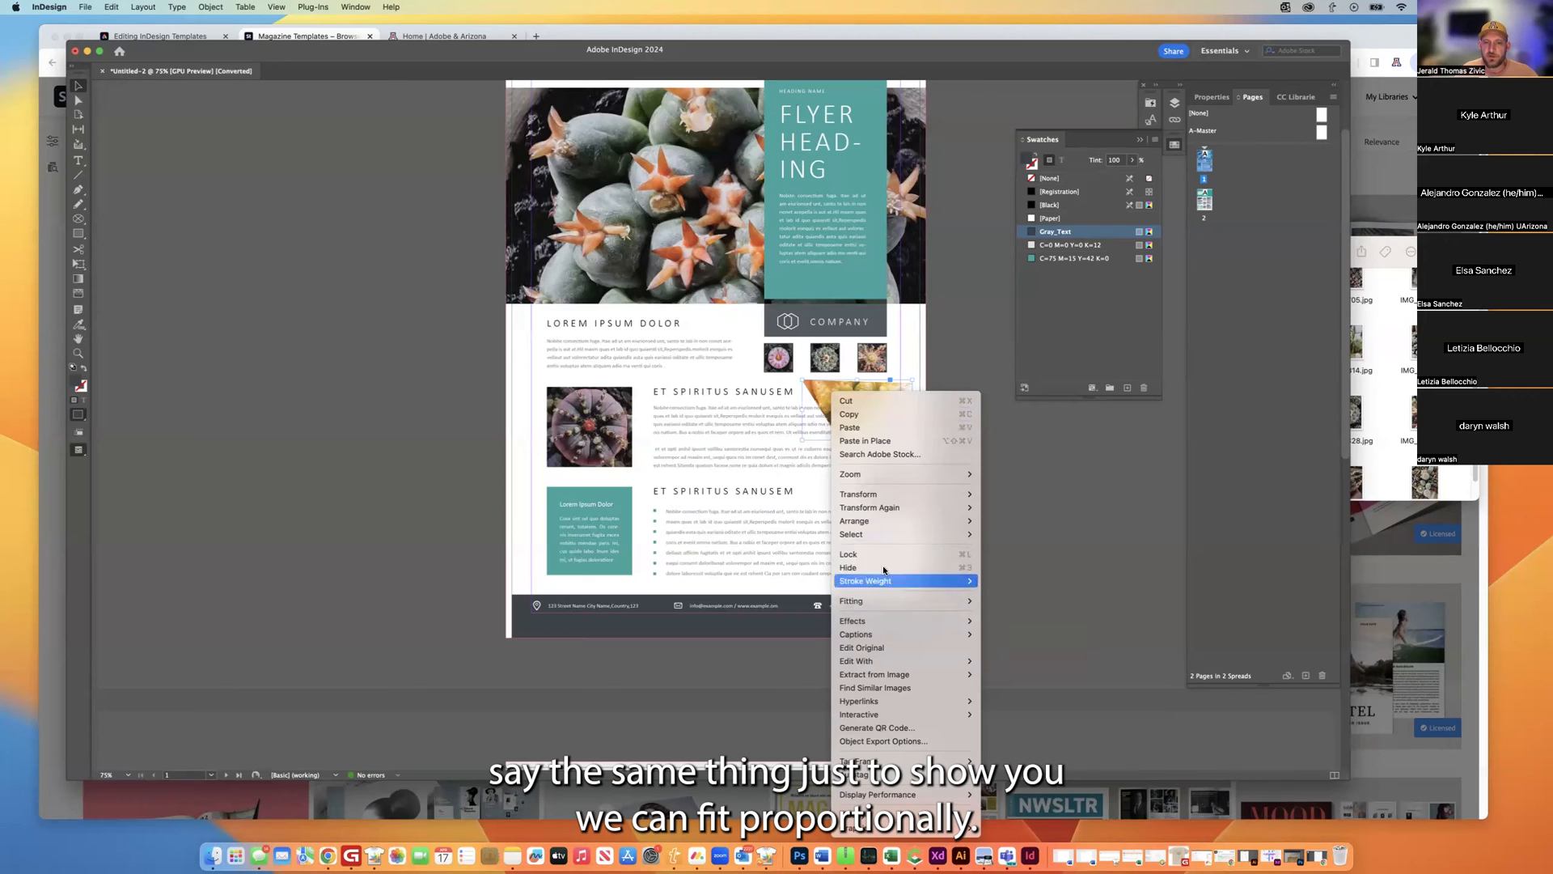
pyautogui.moveTo(930, 600)
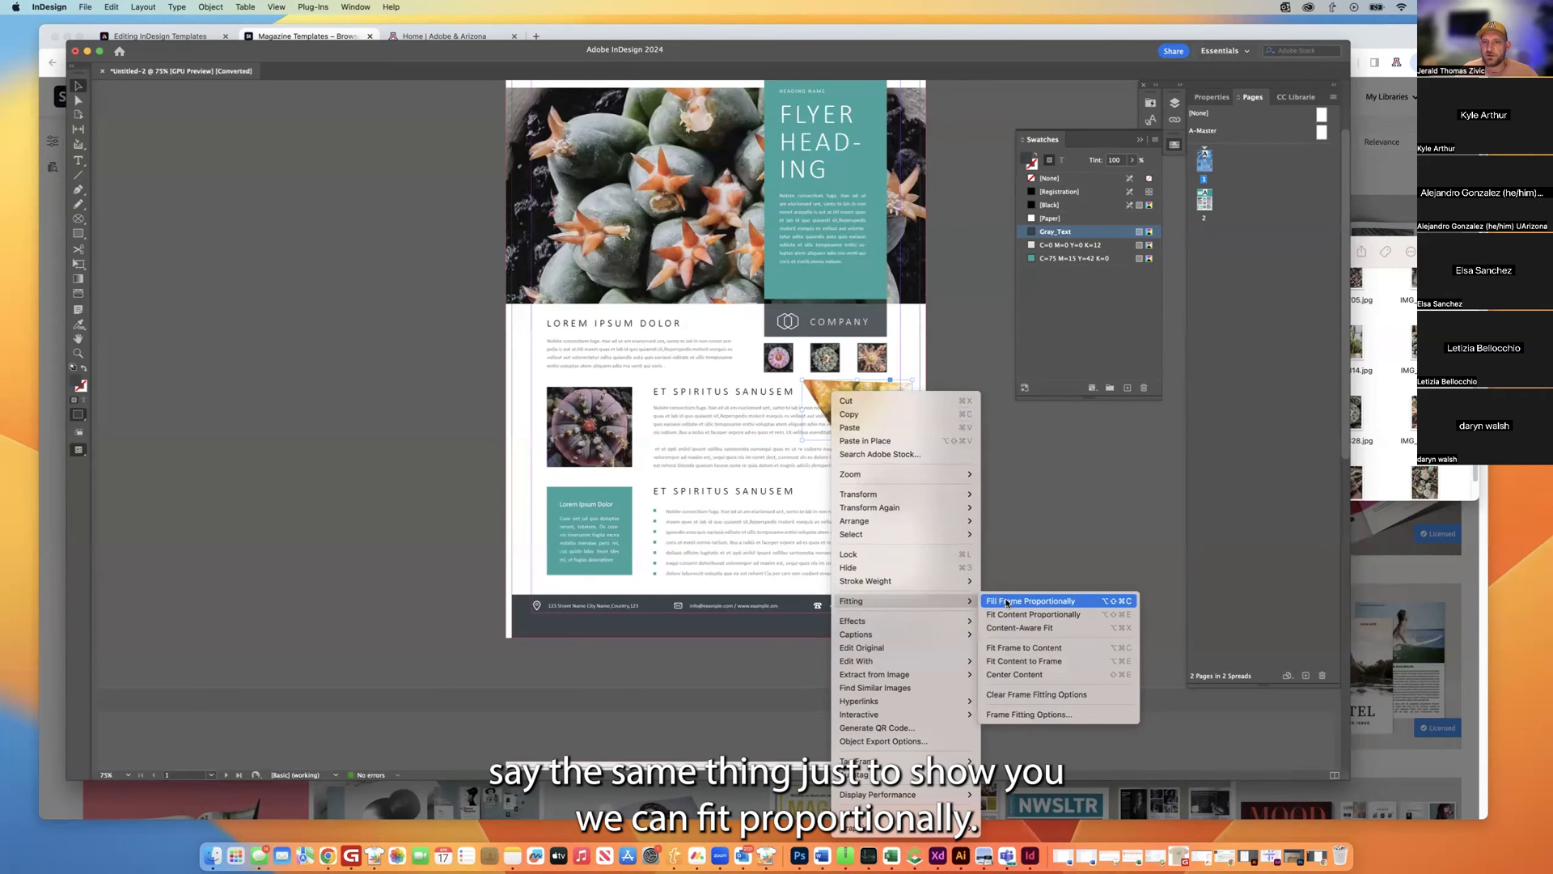
pyautogui.click(1007, 601)
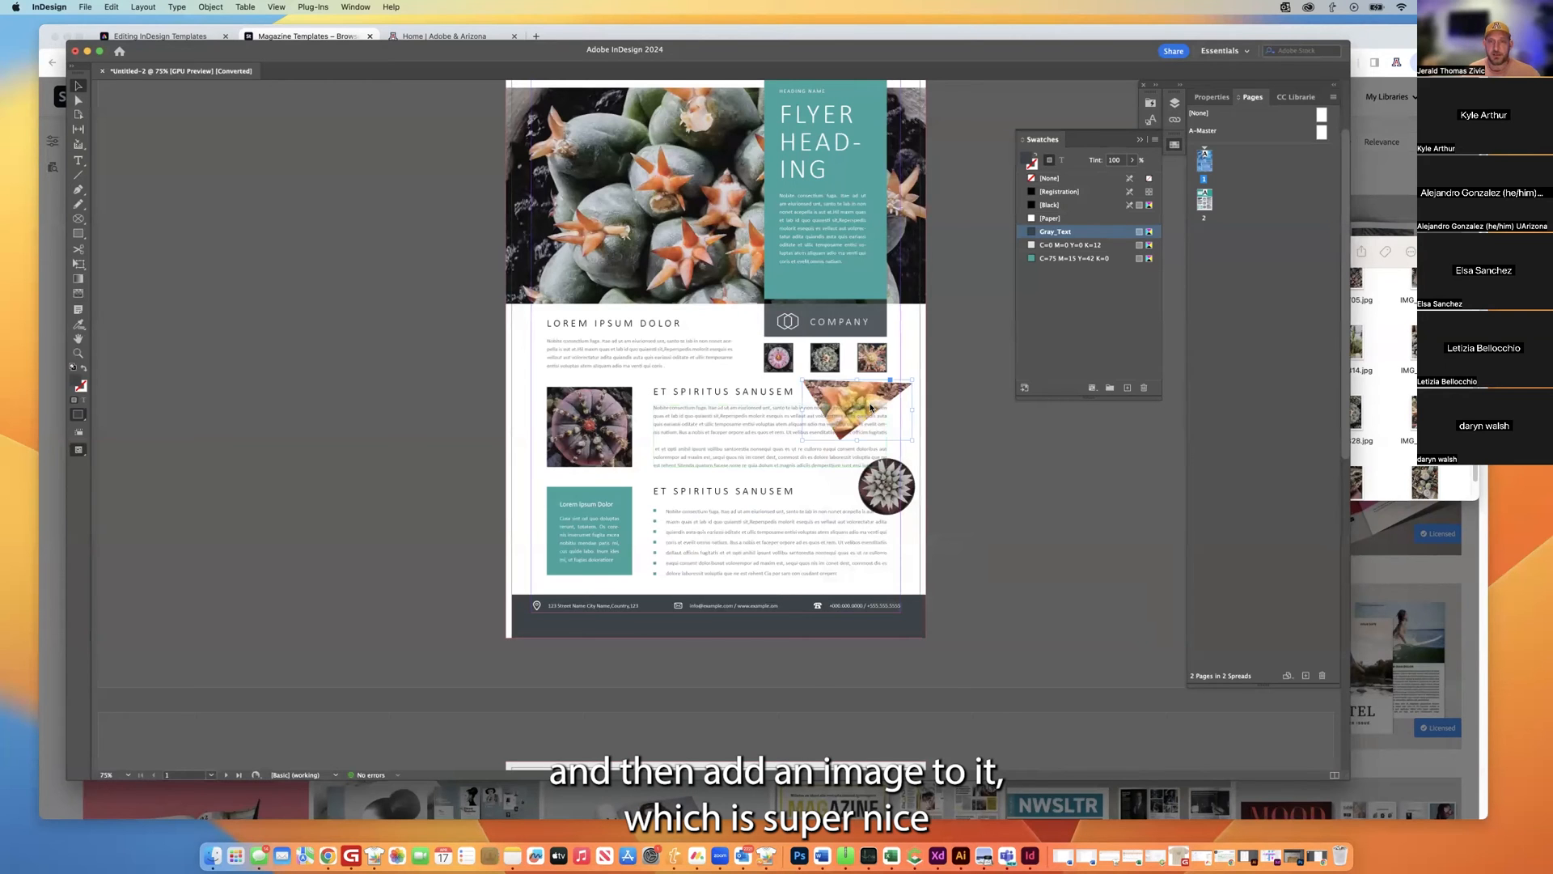
pyautogui.press('BackSpace')
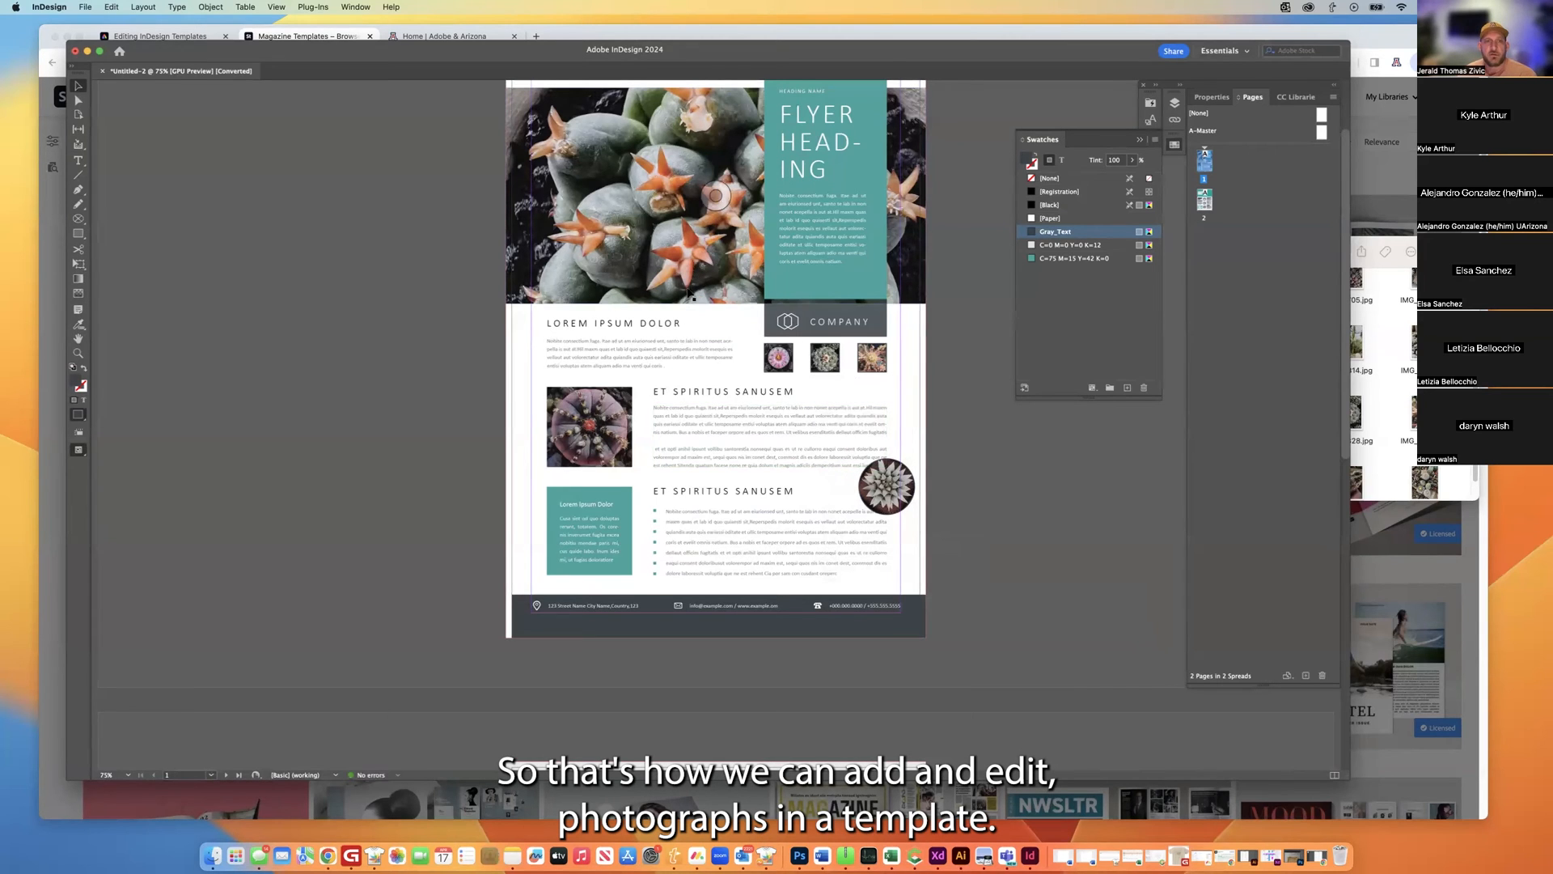
# Replace the whole FLYER HEADING text in the teal box with CACTI.
pyautogui.scroll(3, 714, 375)
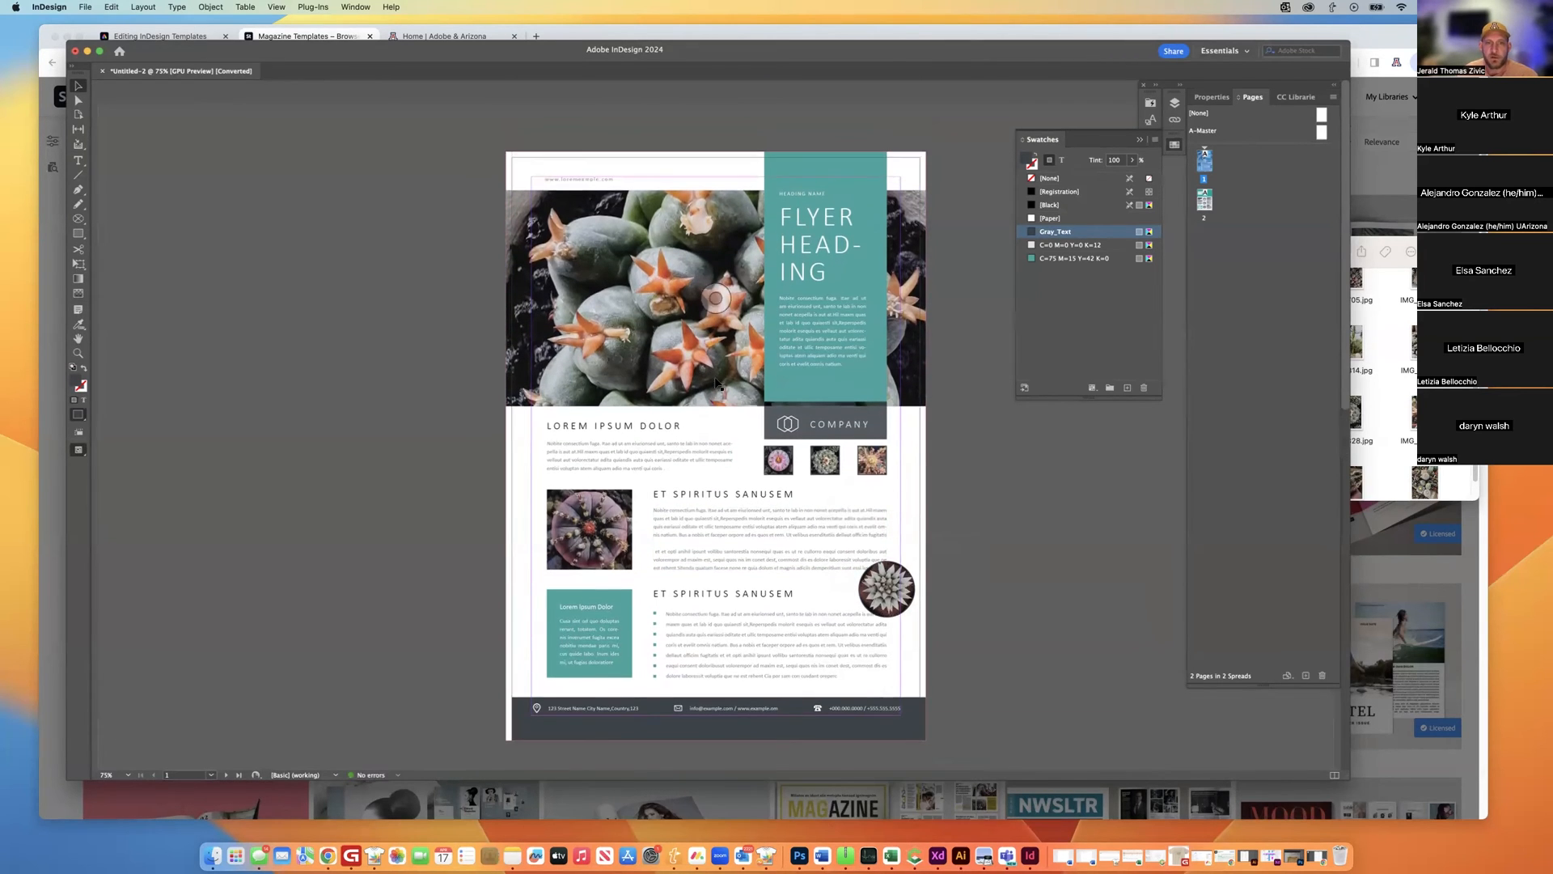
pyautogui.scroll(-1, 718, 386)
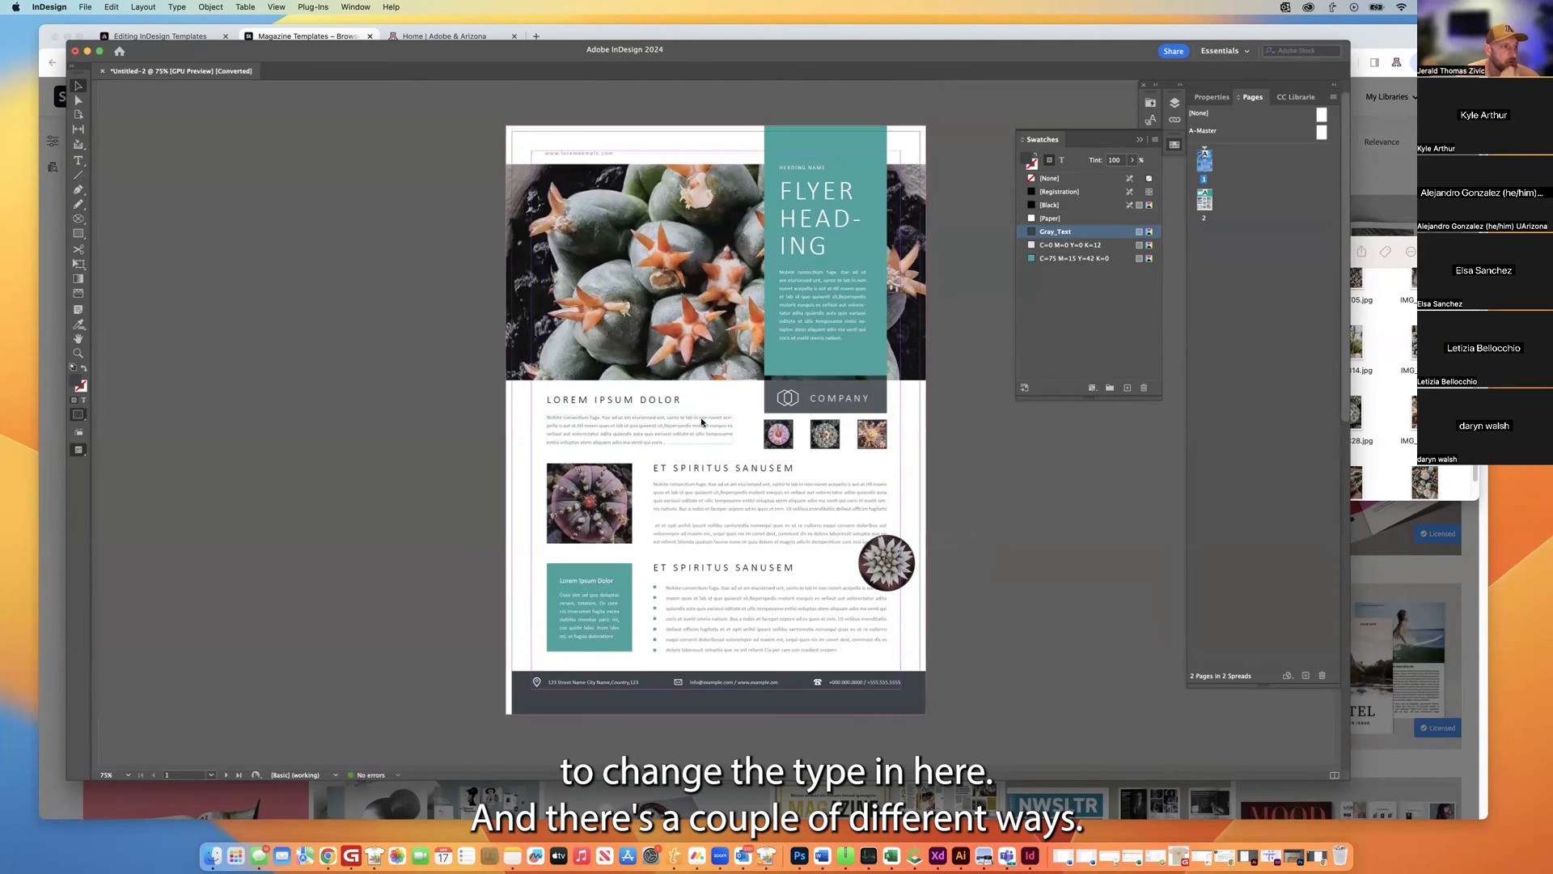
pyautogui.scroll(1, 796, 259)
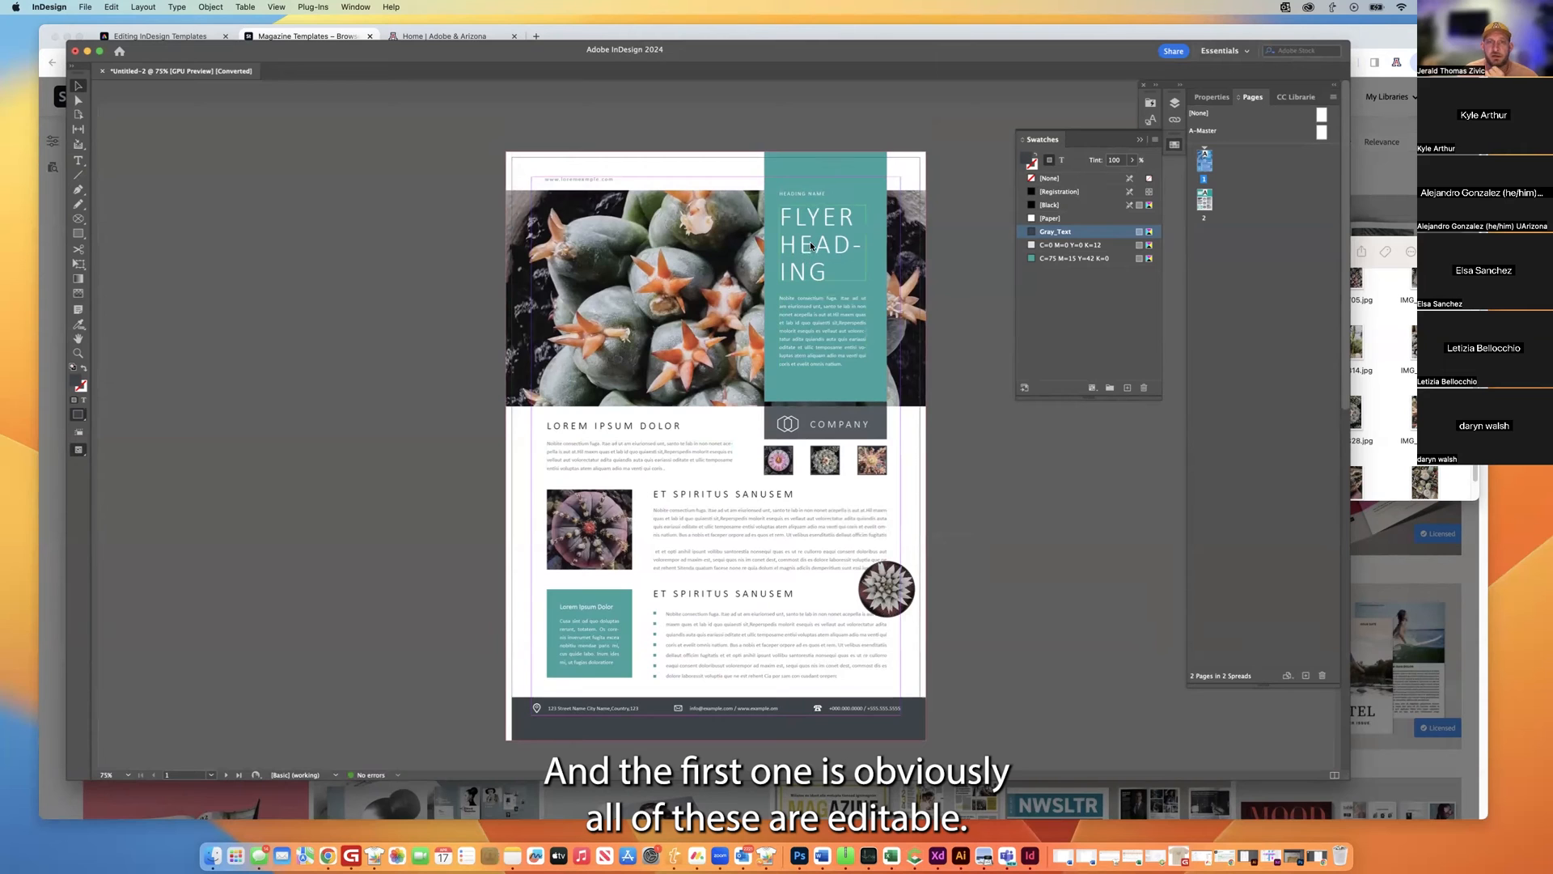
pyautogui.doubleClick(797, 274)
pyautogui.click(797, 271)
pyautogui.click(797, 268)
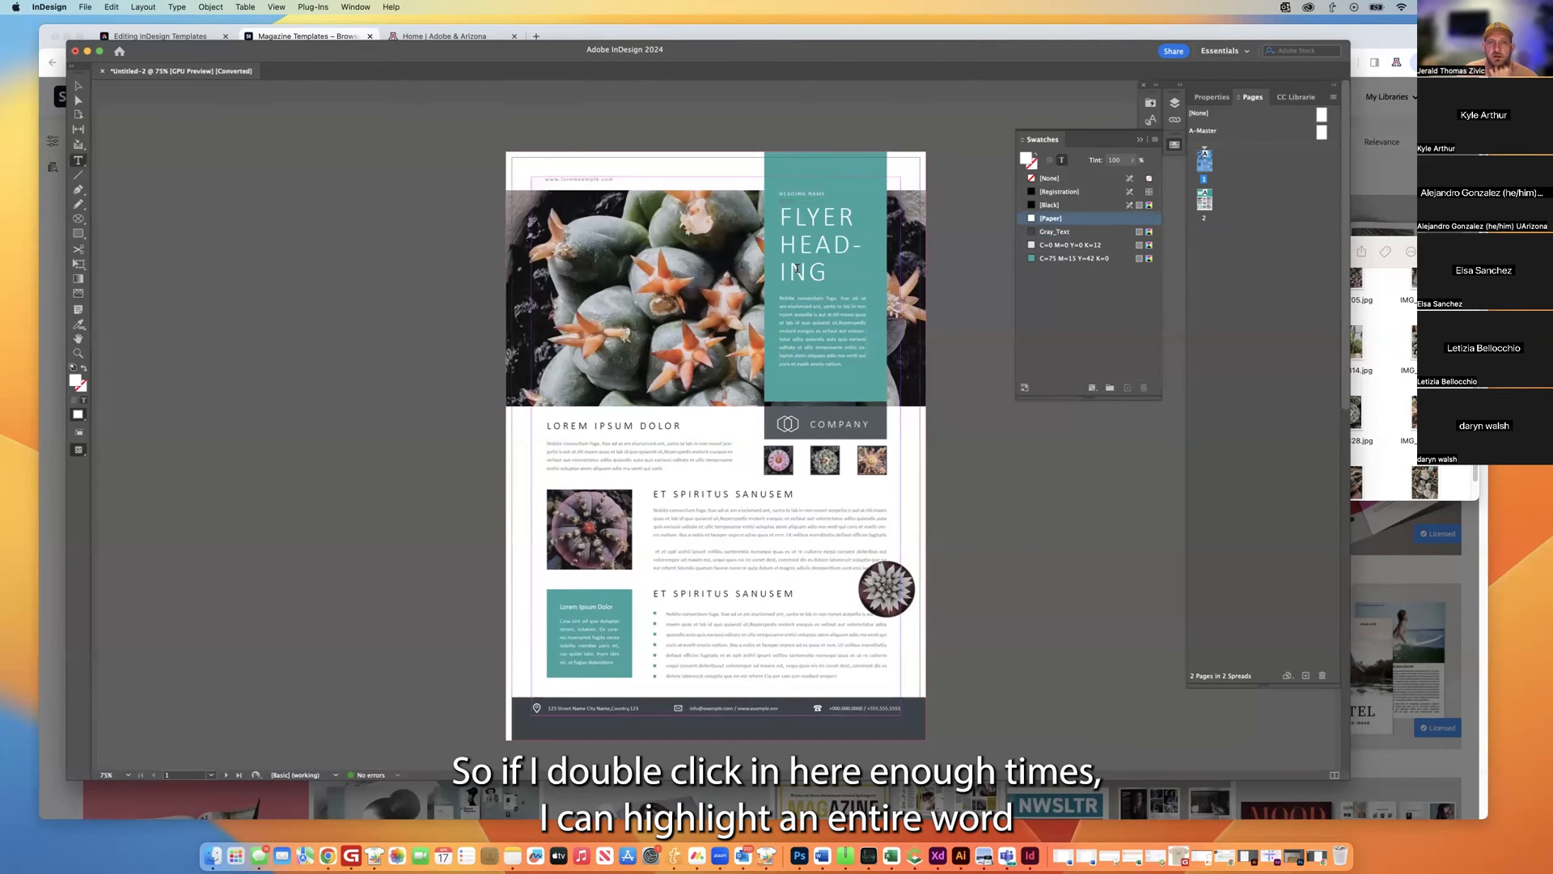
pyautogui.doubleClick(807, 261)
pyautogui.click(806, 260)
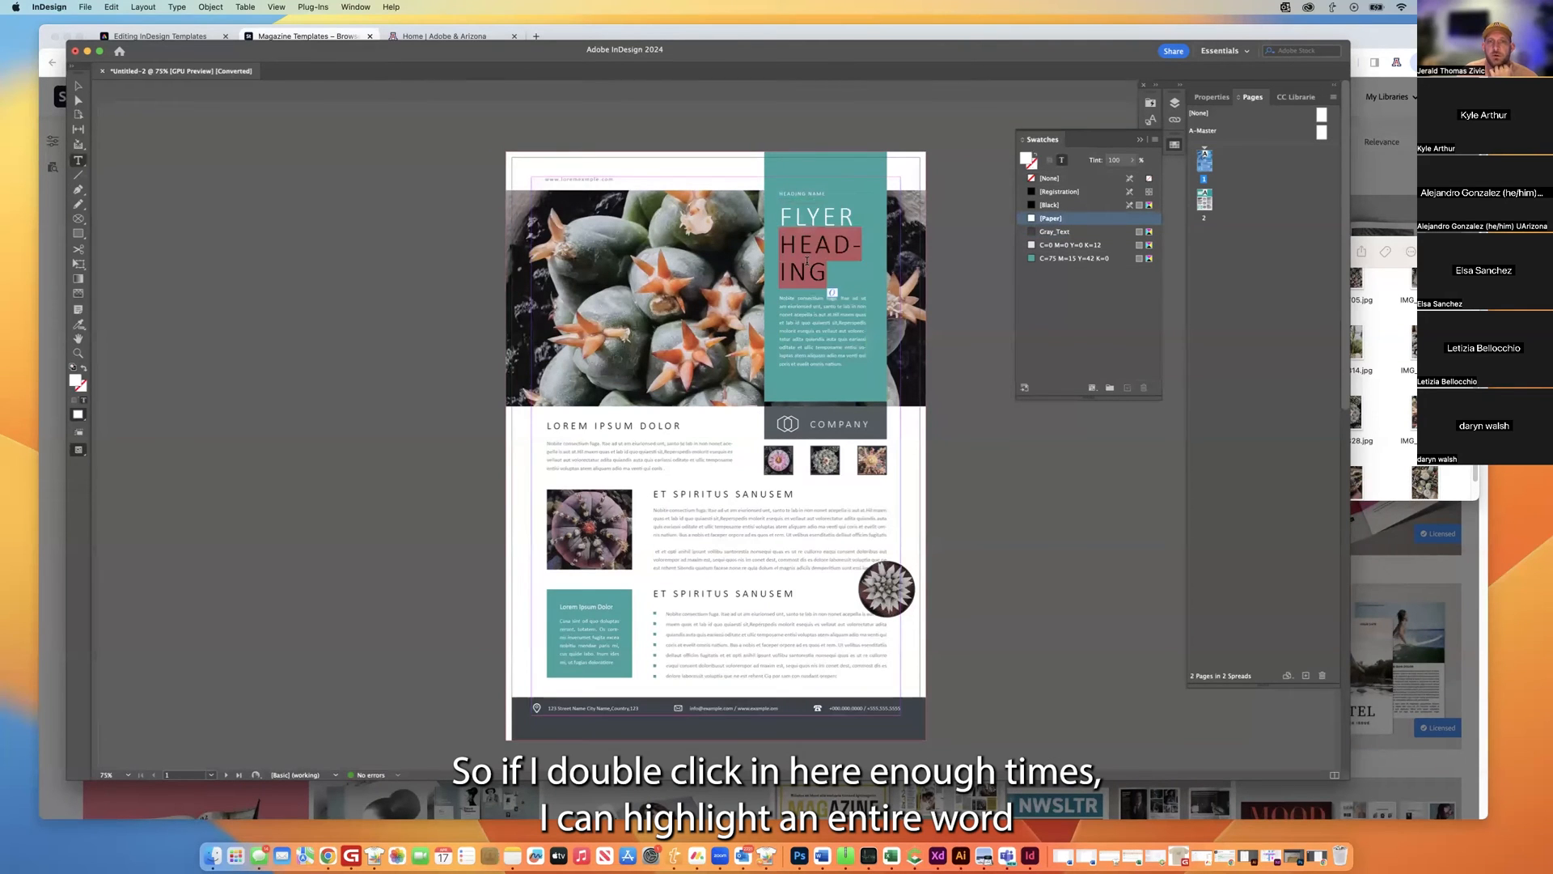
pyautogui.click(807, 260)
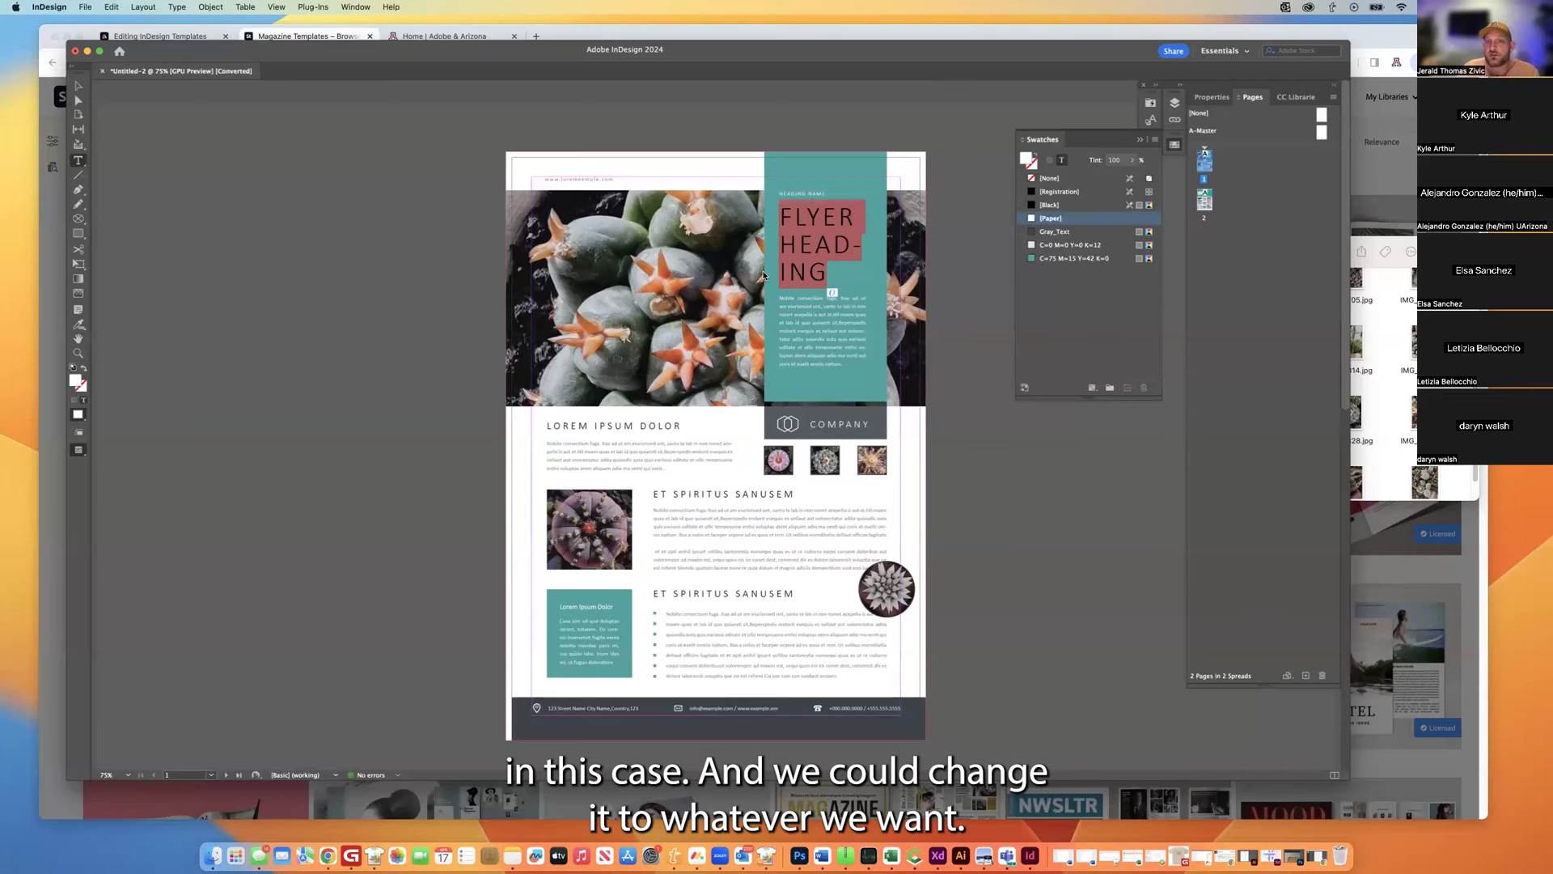
pyautogui.write('CACTI')
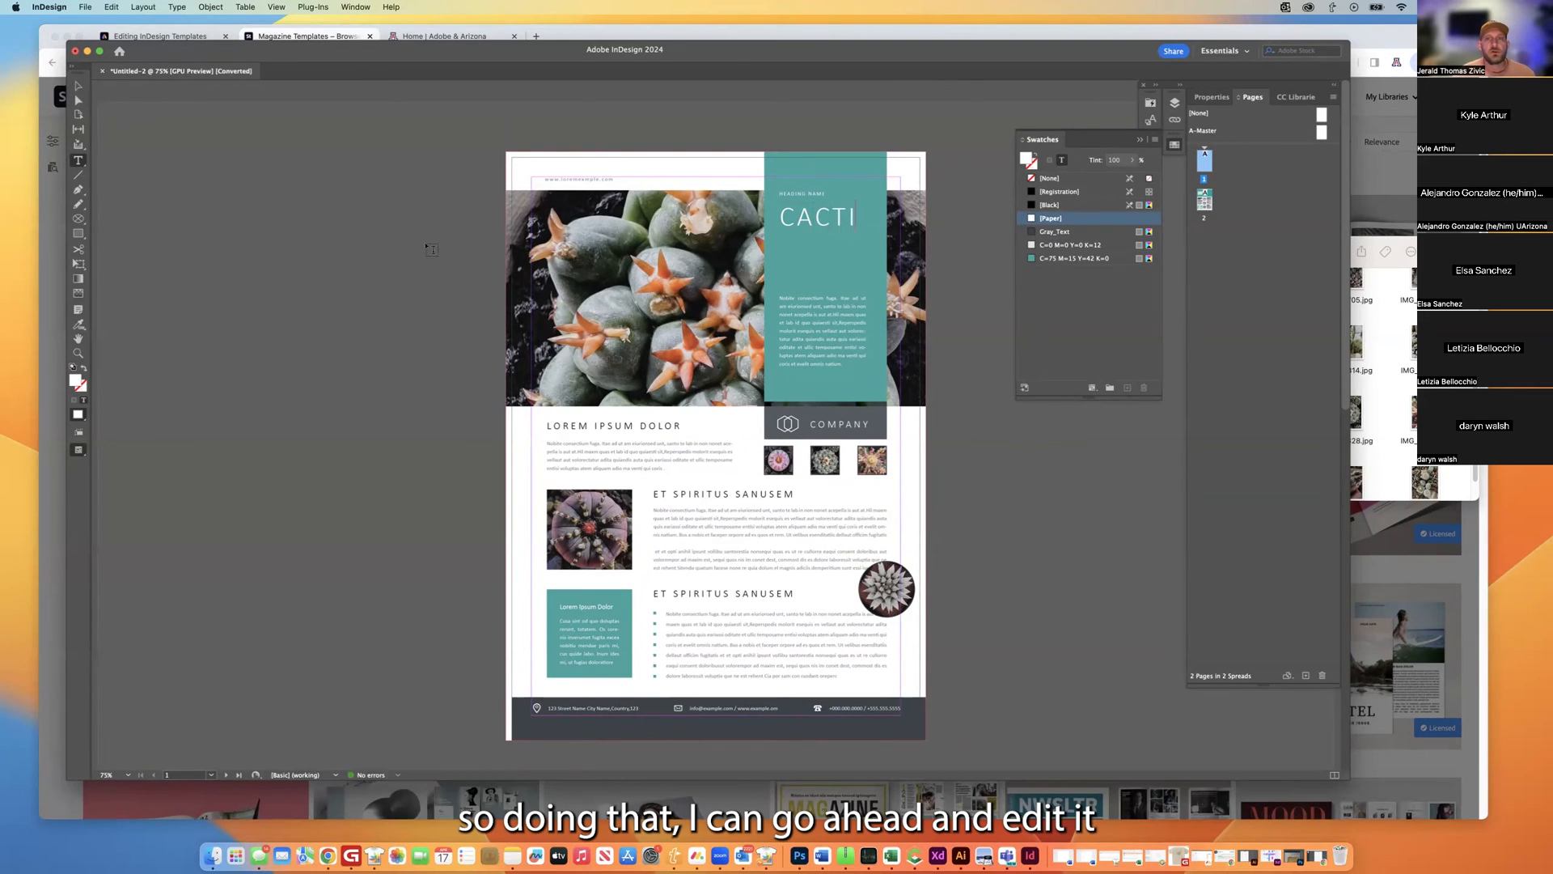
# Set the font of the CACTI heading to A Love of Thunder.
pyautogui.click(79, 84)
pyautogui.click(817, 219)
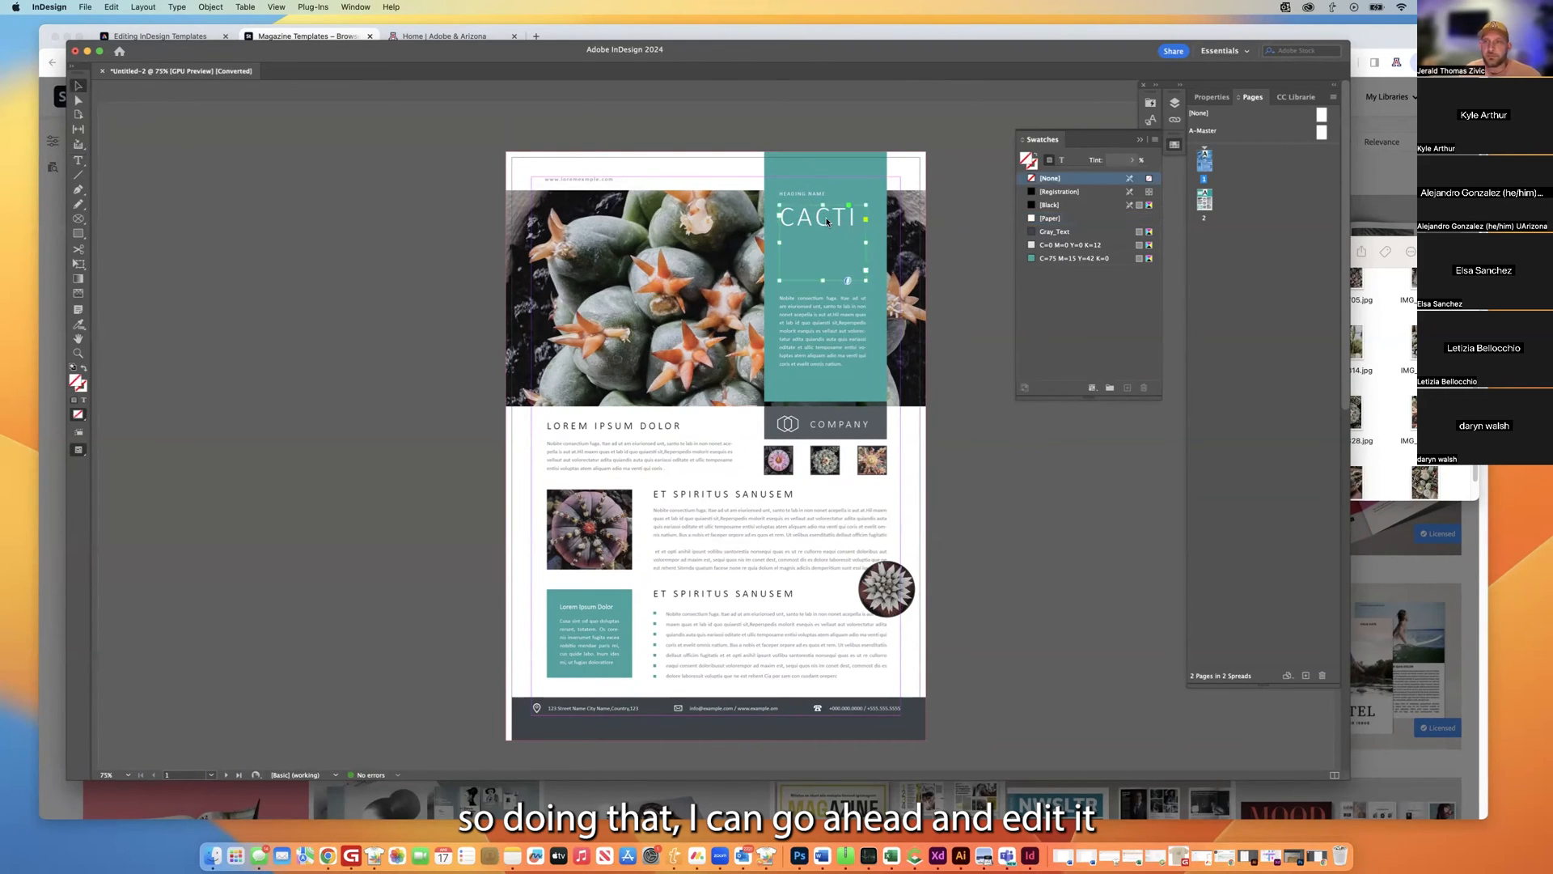
pyautogui.click(1217, 103)
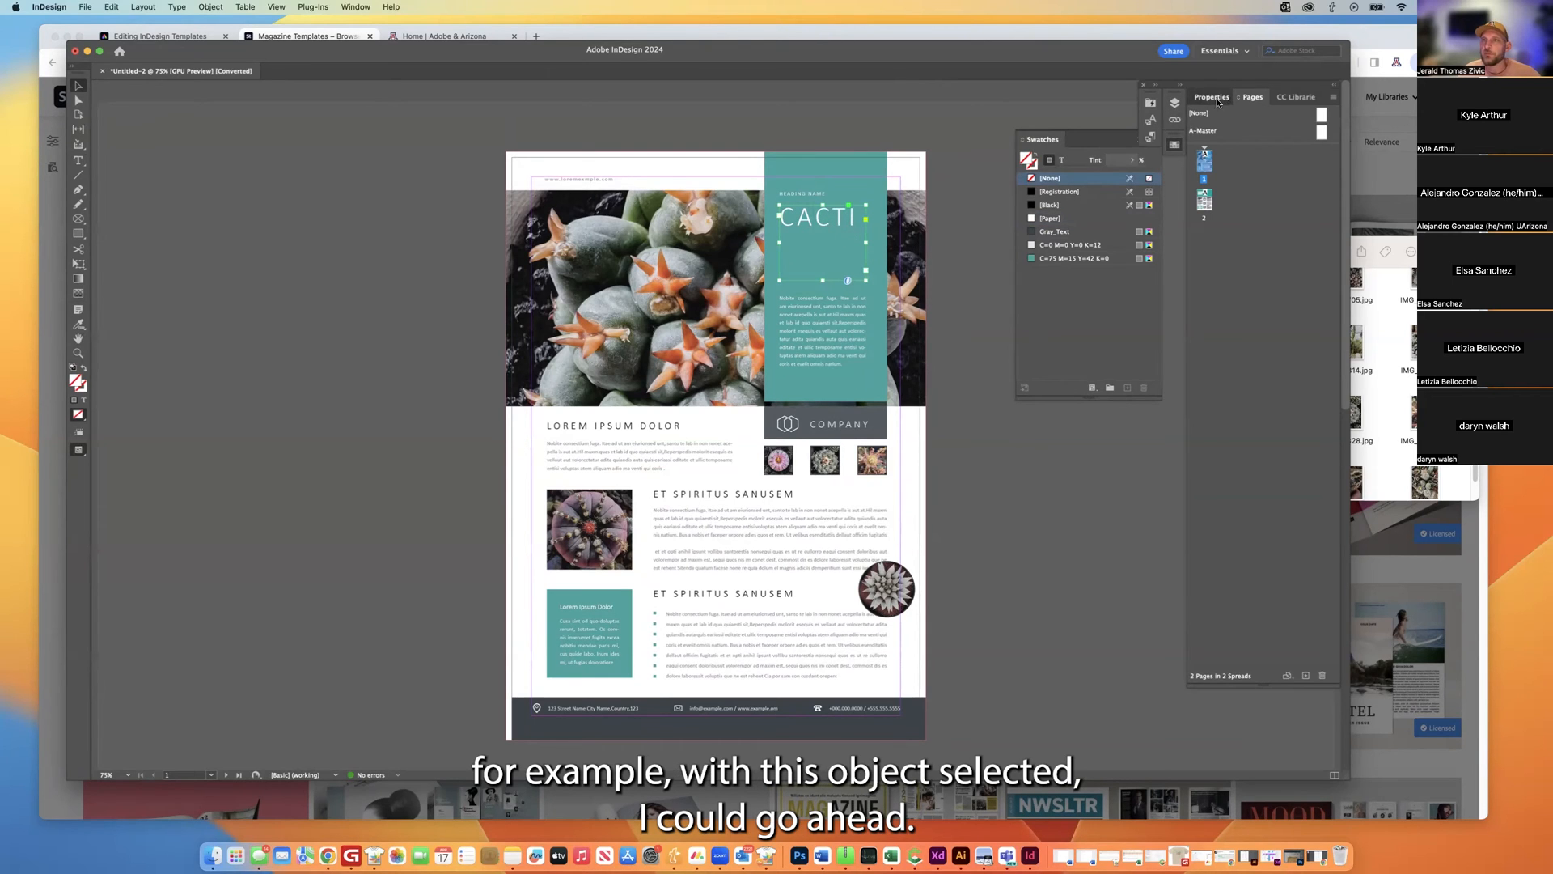
pyautogui.doubleClick(854, 217)
pyautogui.doubleClick(849, 224)
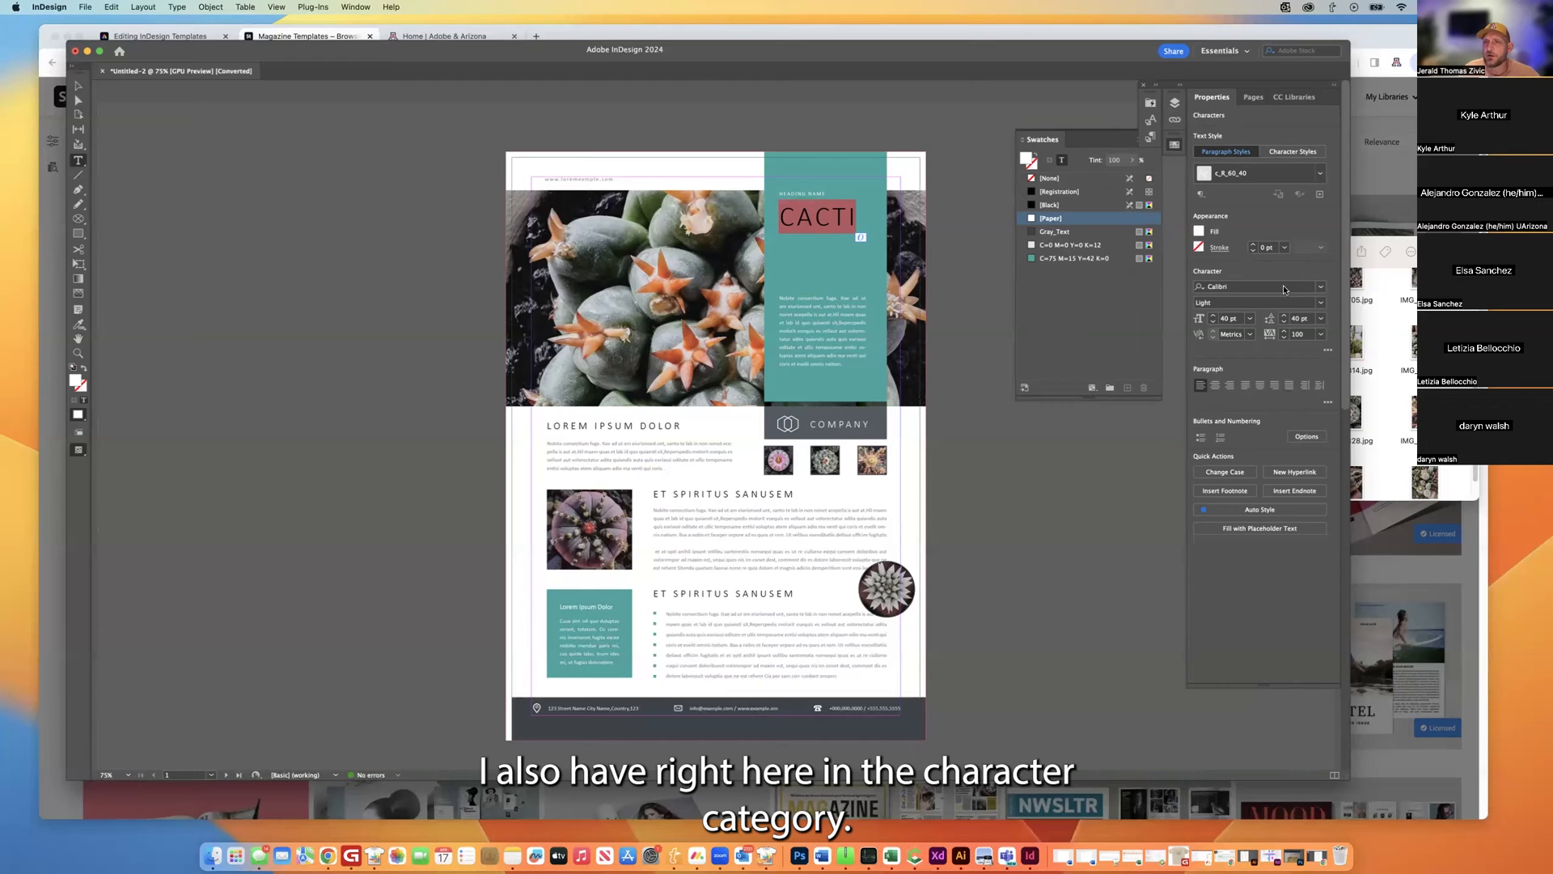
pyautogui.click(1320, 287)
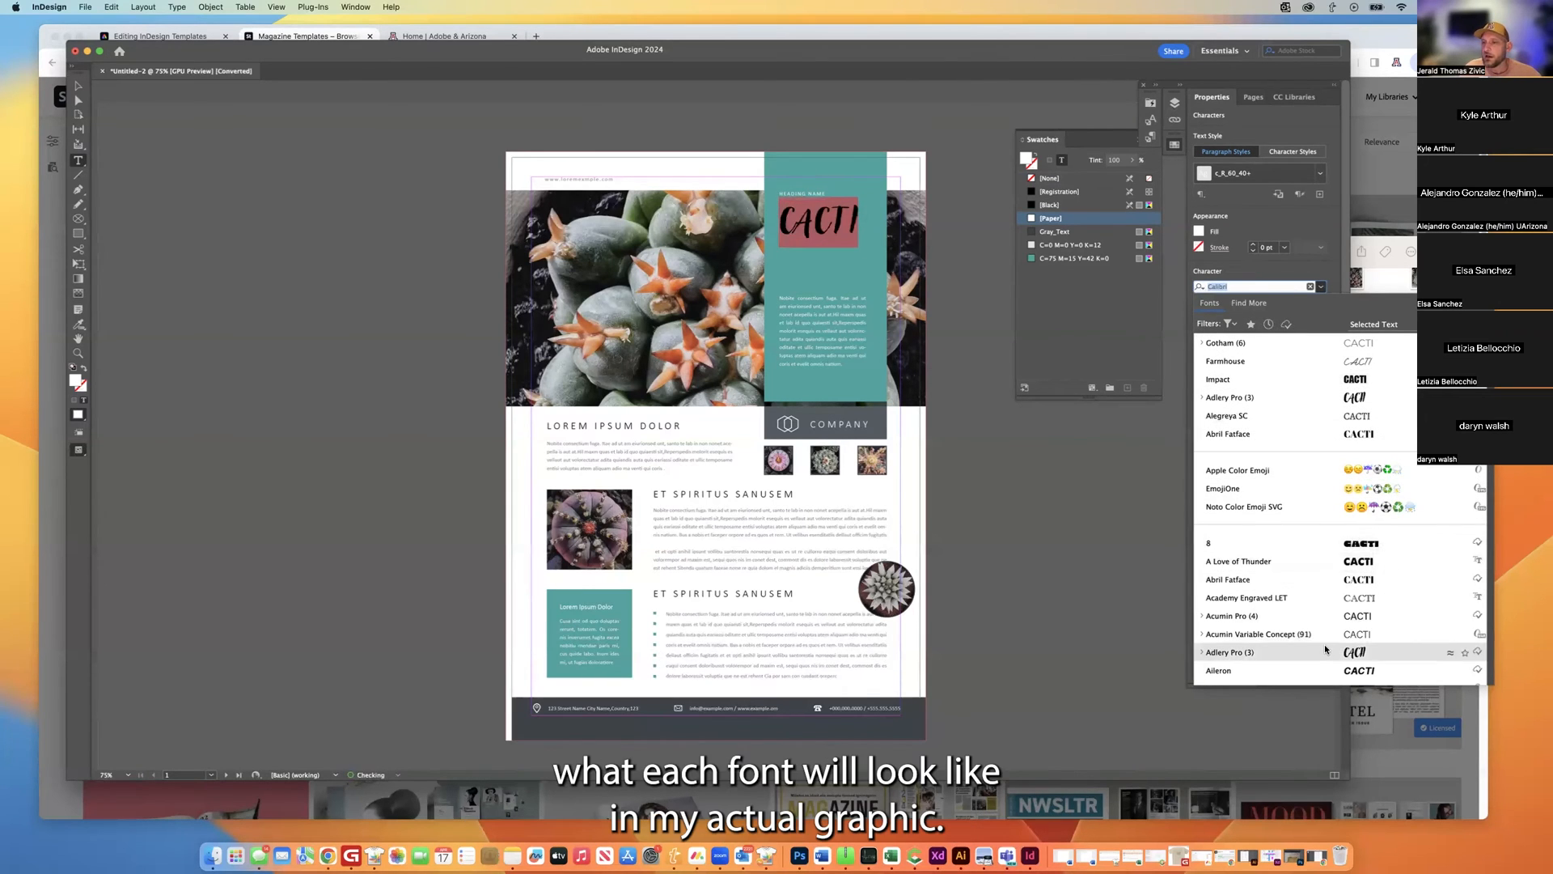
pyautogui.scroll(-3, 1327, 639)
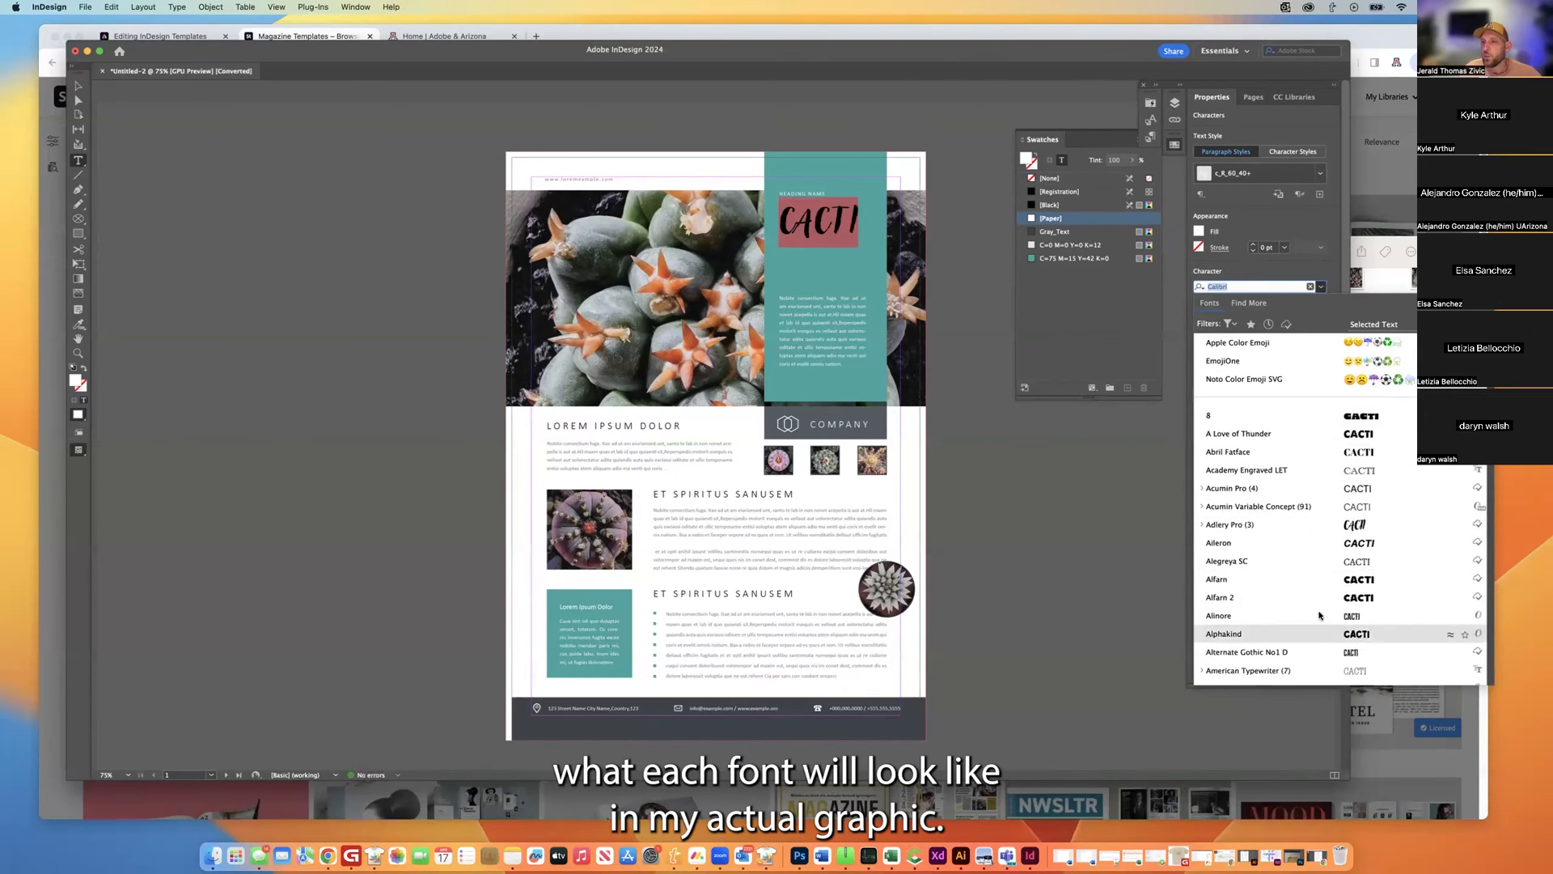
pyautogui.click(1319, 440)
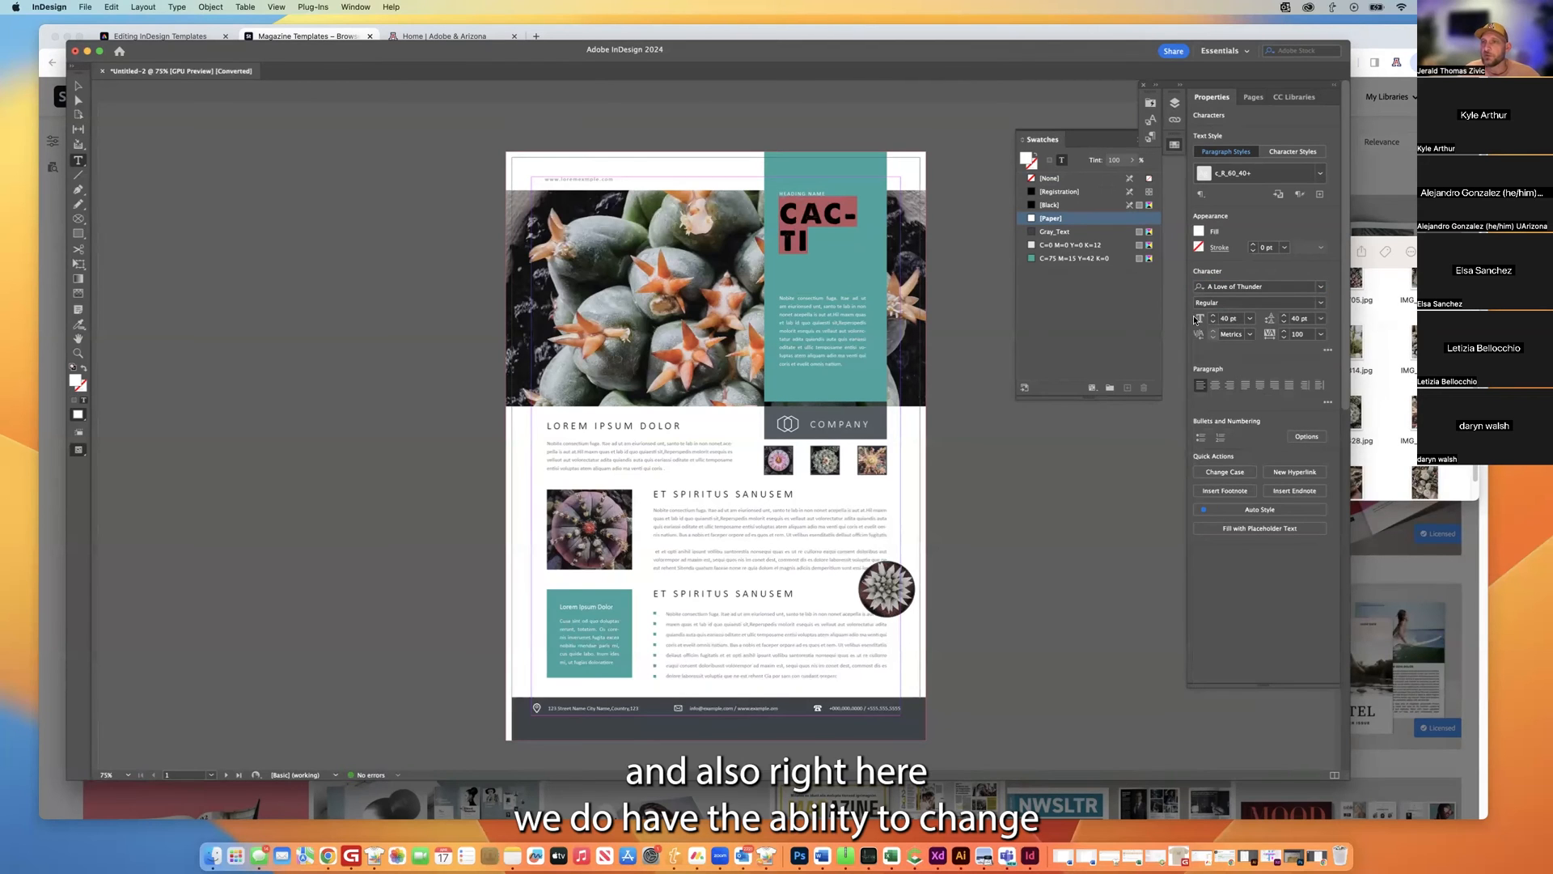
# Keep the heading's font style at Regular and reduce its font size to 37 pt.
pyautogui.click(1213, 304)
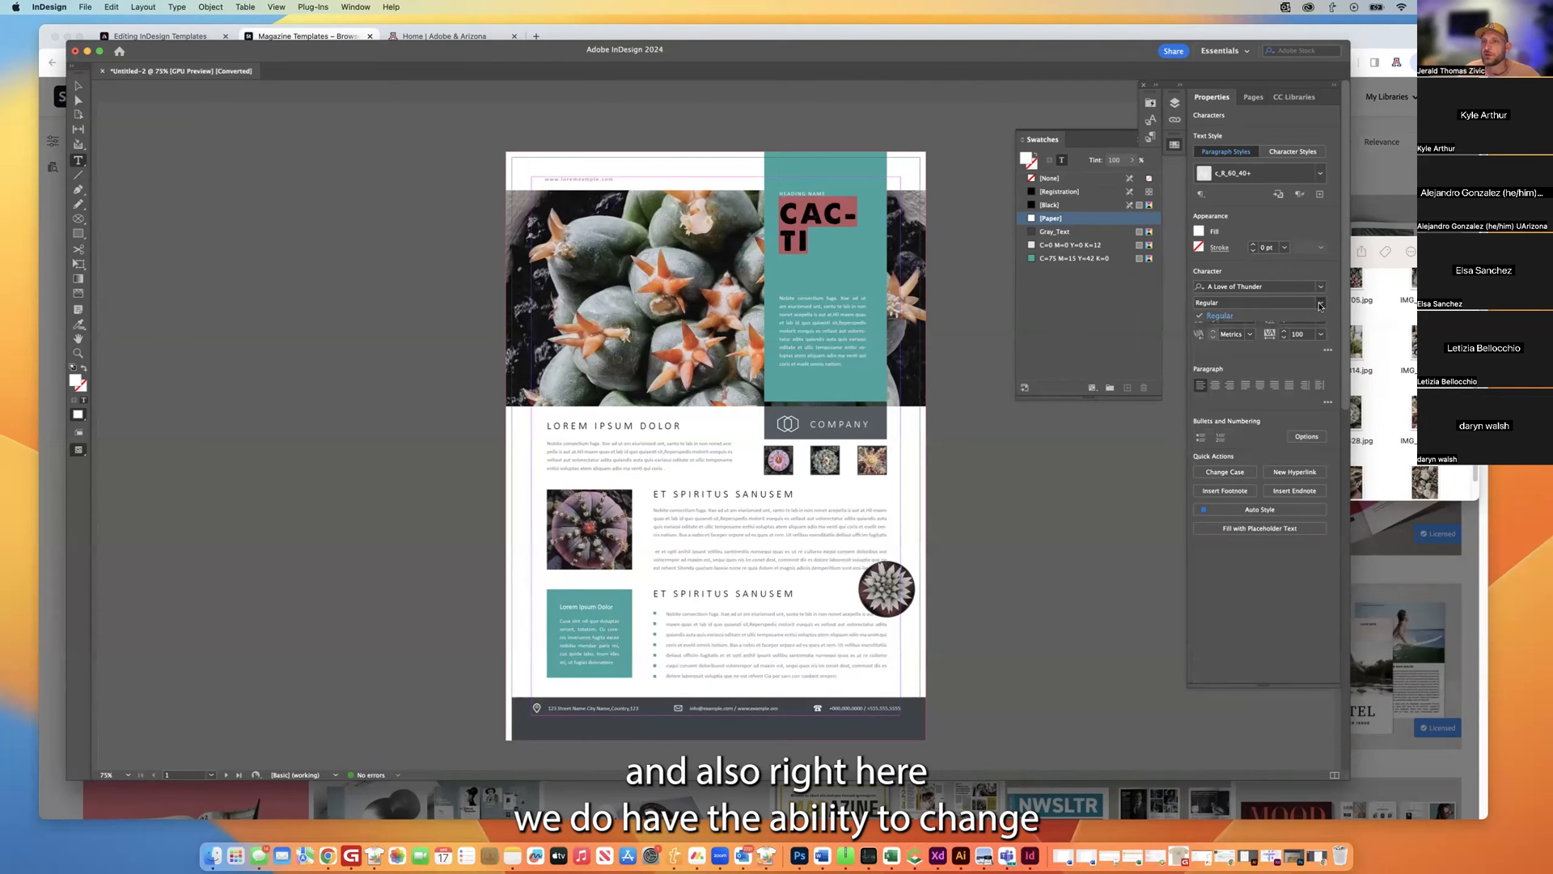
pyautogui.click(1219, 312)
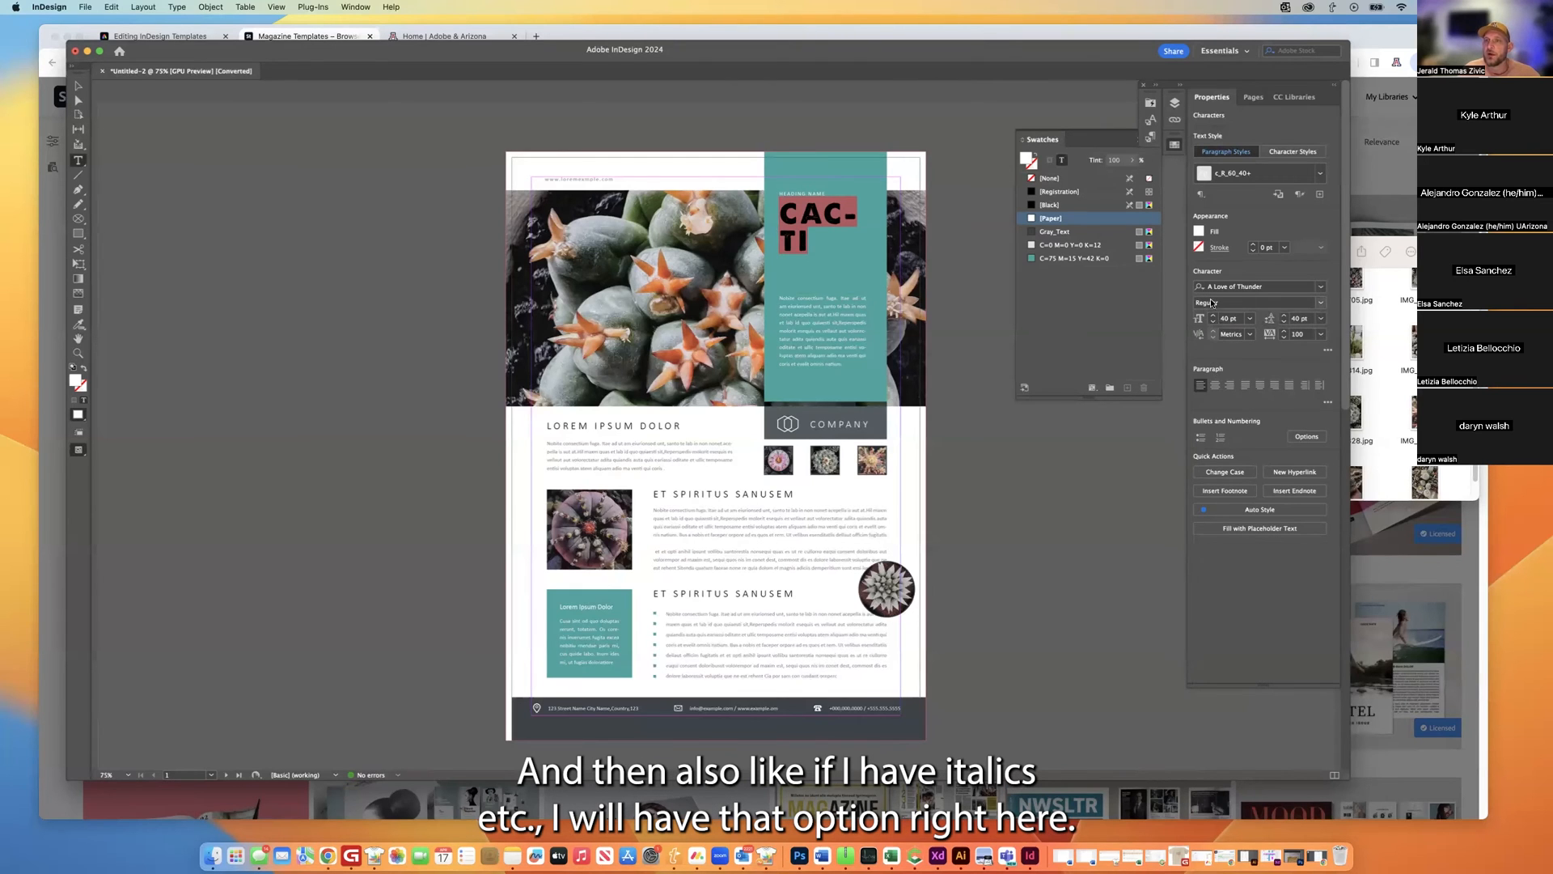
pyautogui.click(1211, 323)
pyautogui.click(1212, 323)
pyautogui.click(1212, 322)
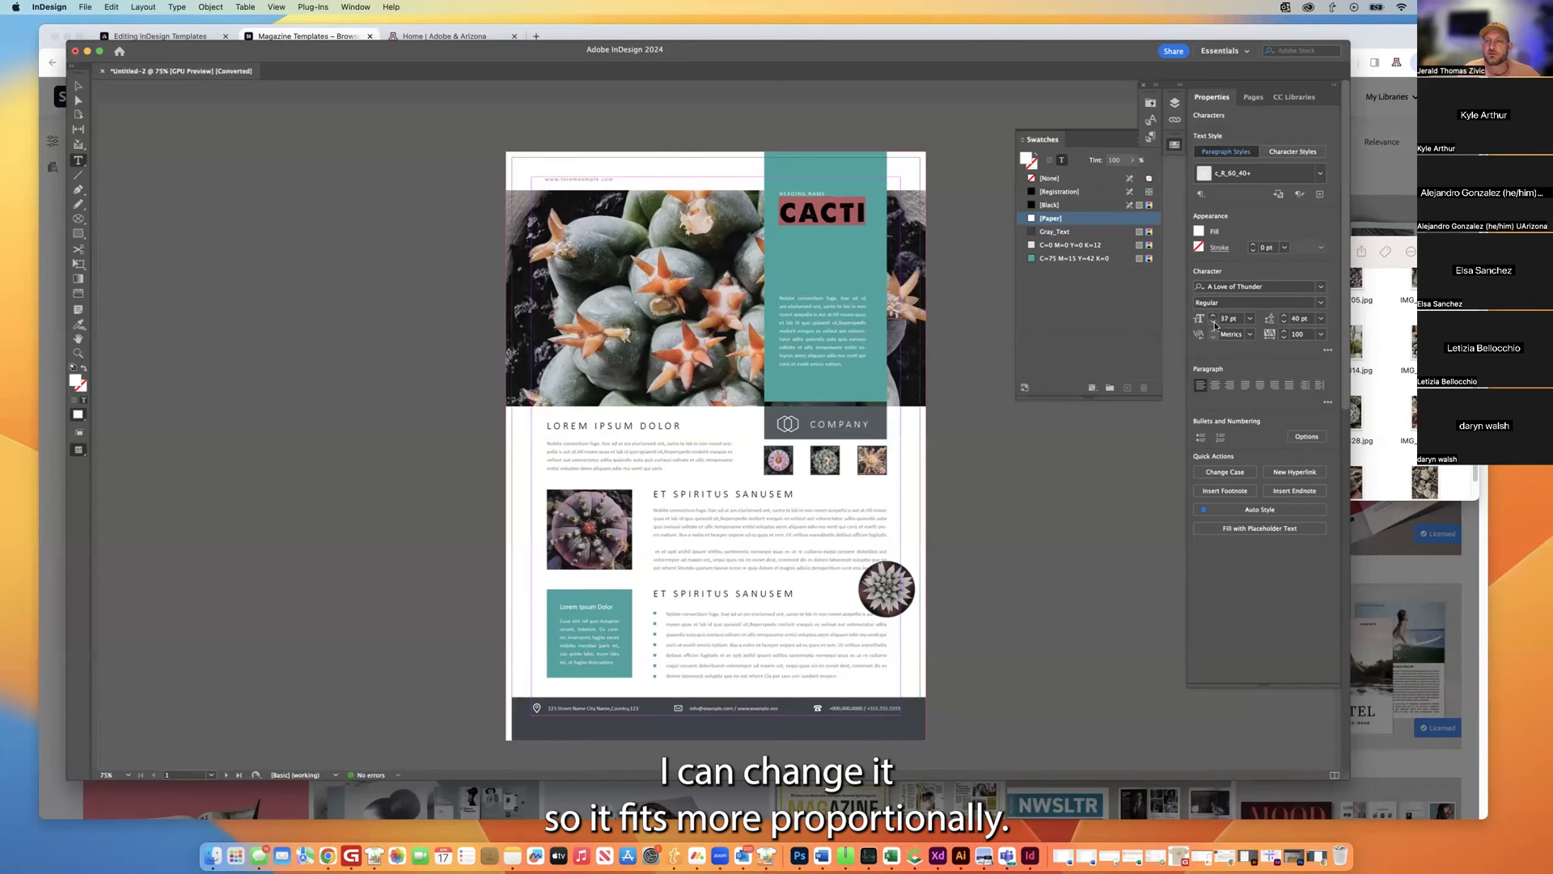
# Leave the heading's fill at Paper and move the CACTI text frame slightly down in the teal box.
pyautogui.click(1200, 231)
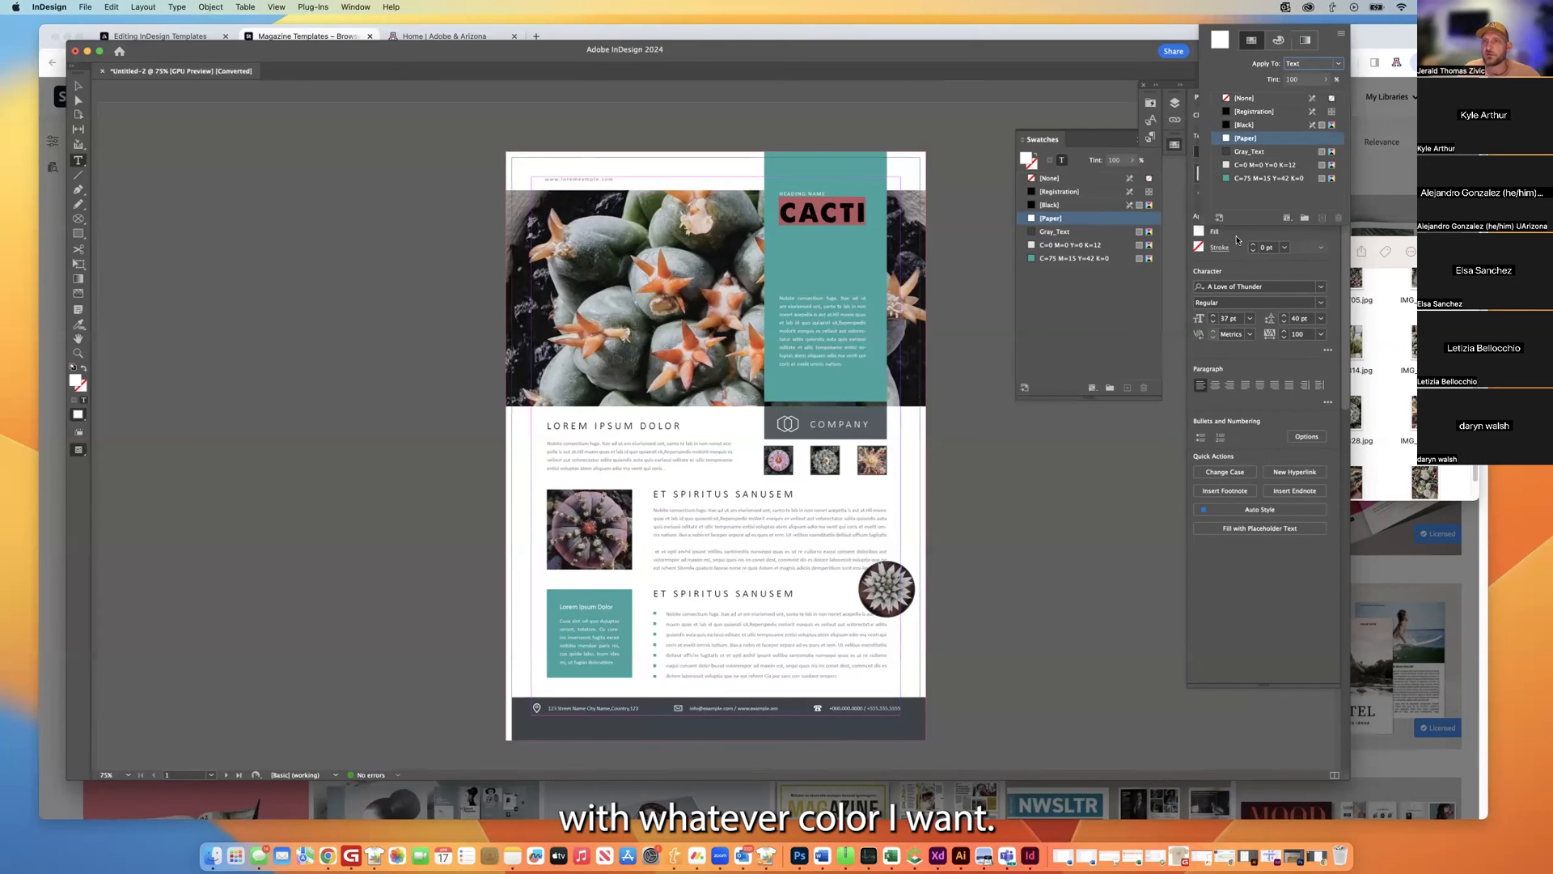
pyautogui.click(1238, 272)
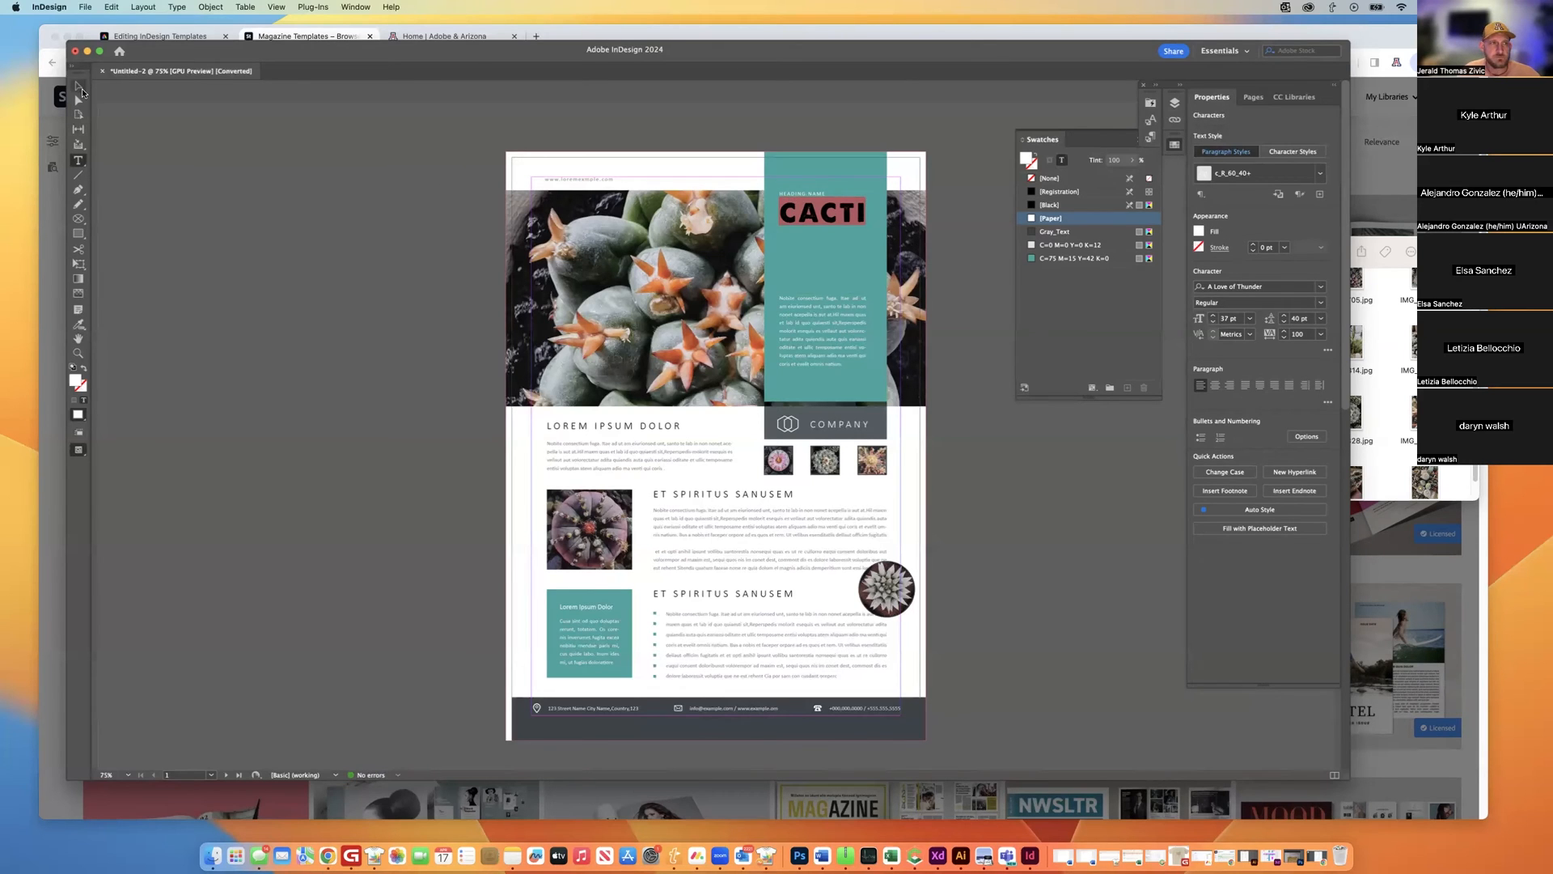
pyautogui.click(78, 86)
pyautogui.moveTo(795, 222); pyautogui.dragTo(814, 223)
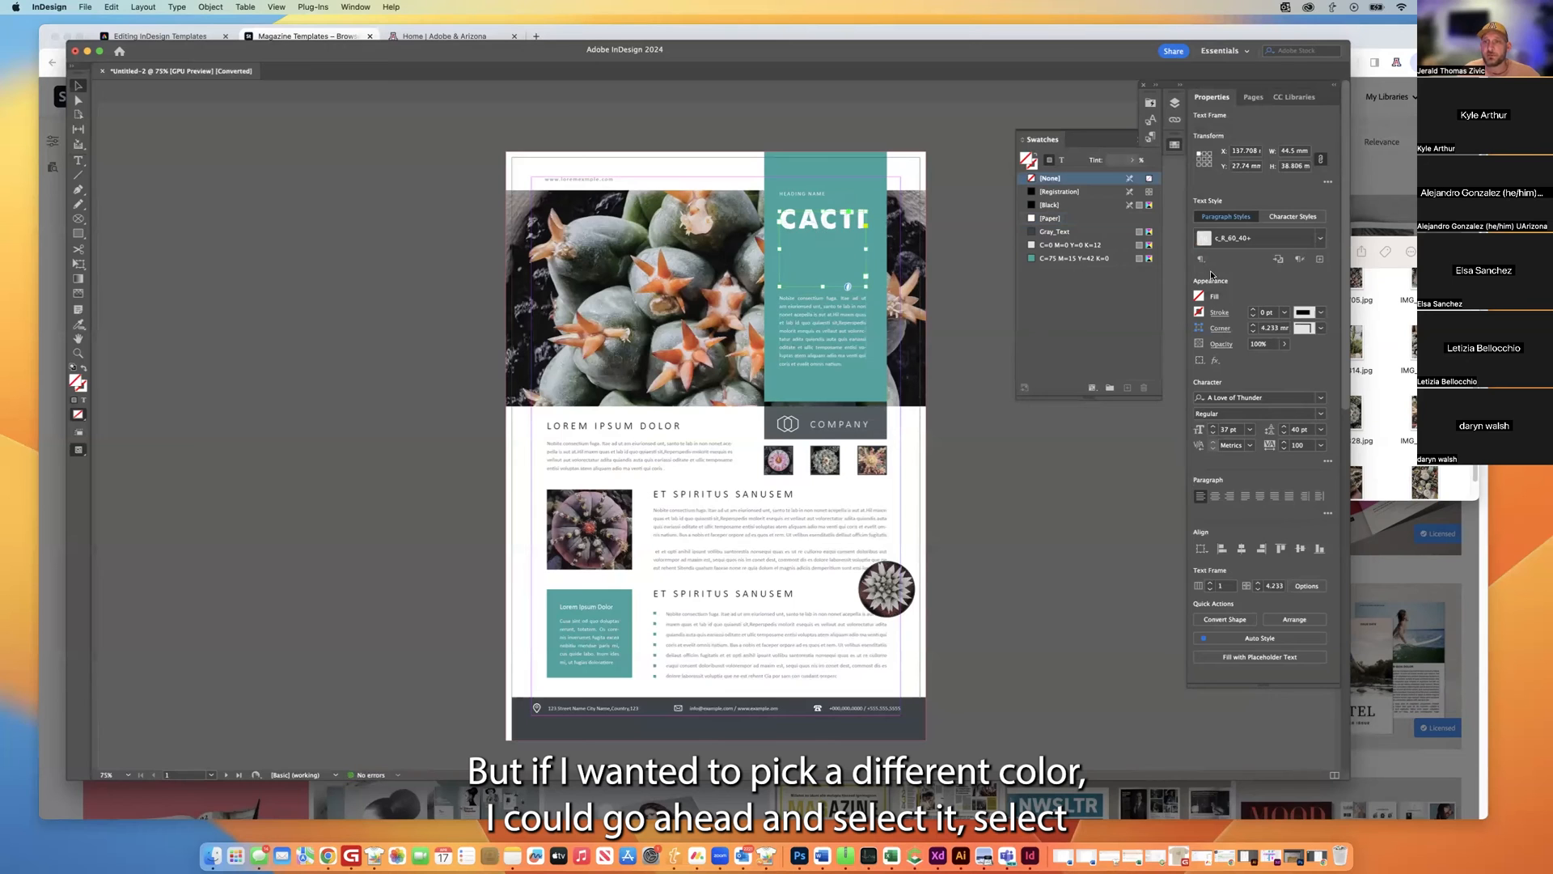
pyautogui.doubleClick(847, 231)
pyautogui.press('super+a')
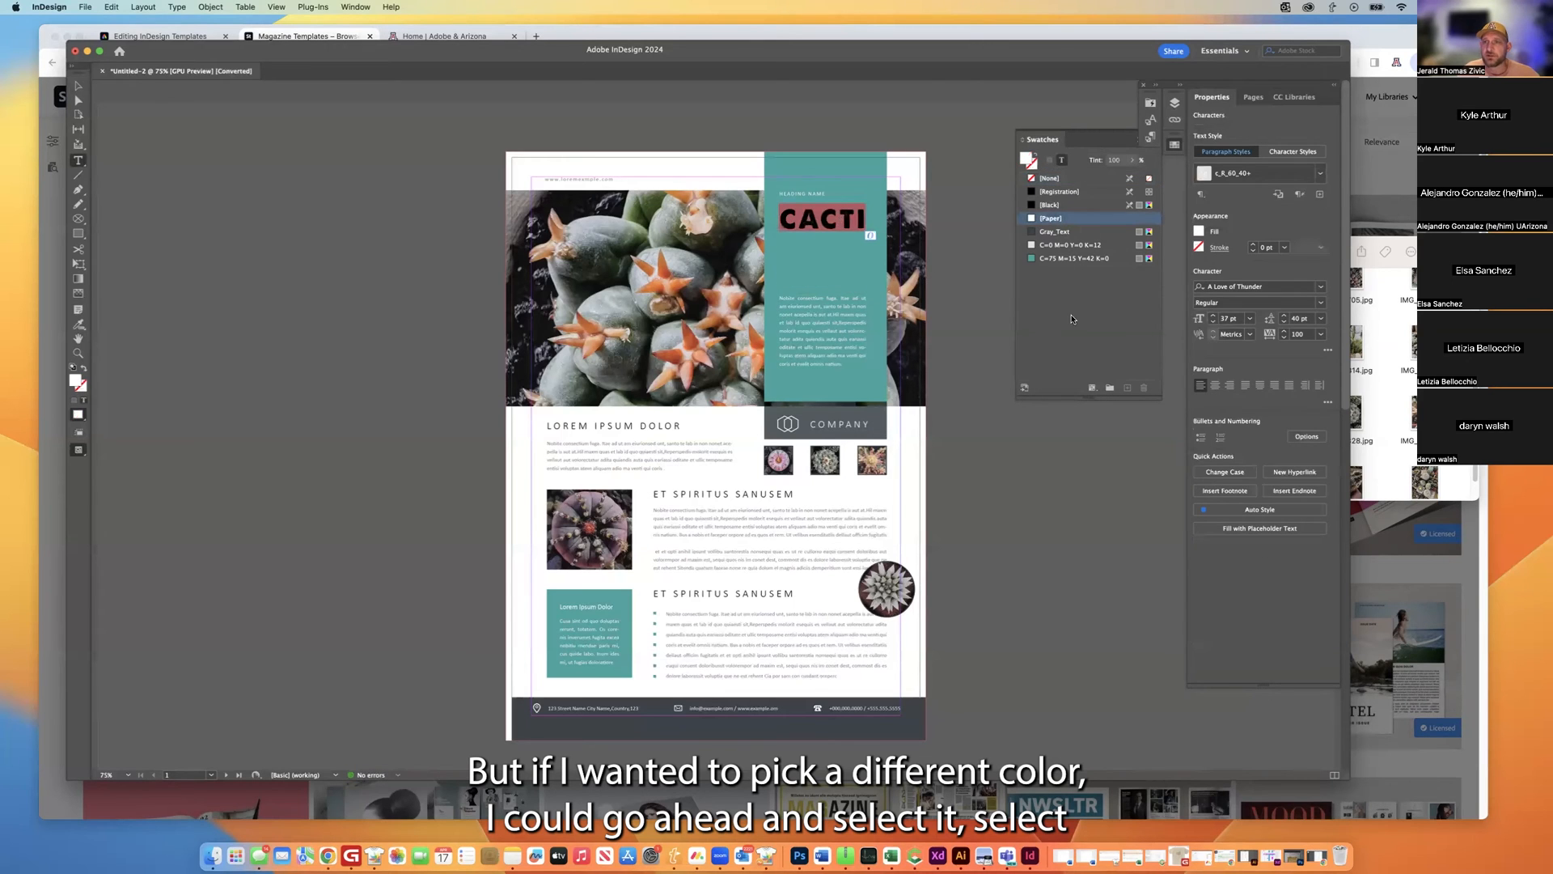
pyautogui.click(1199, 231)
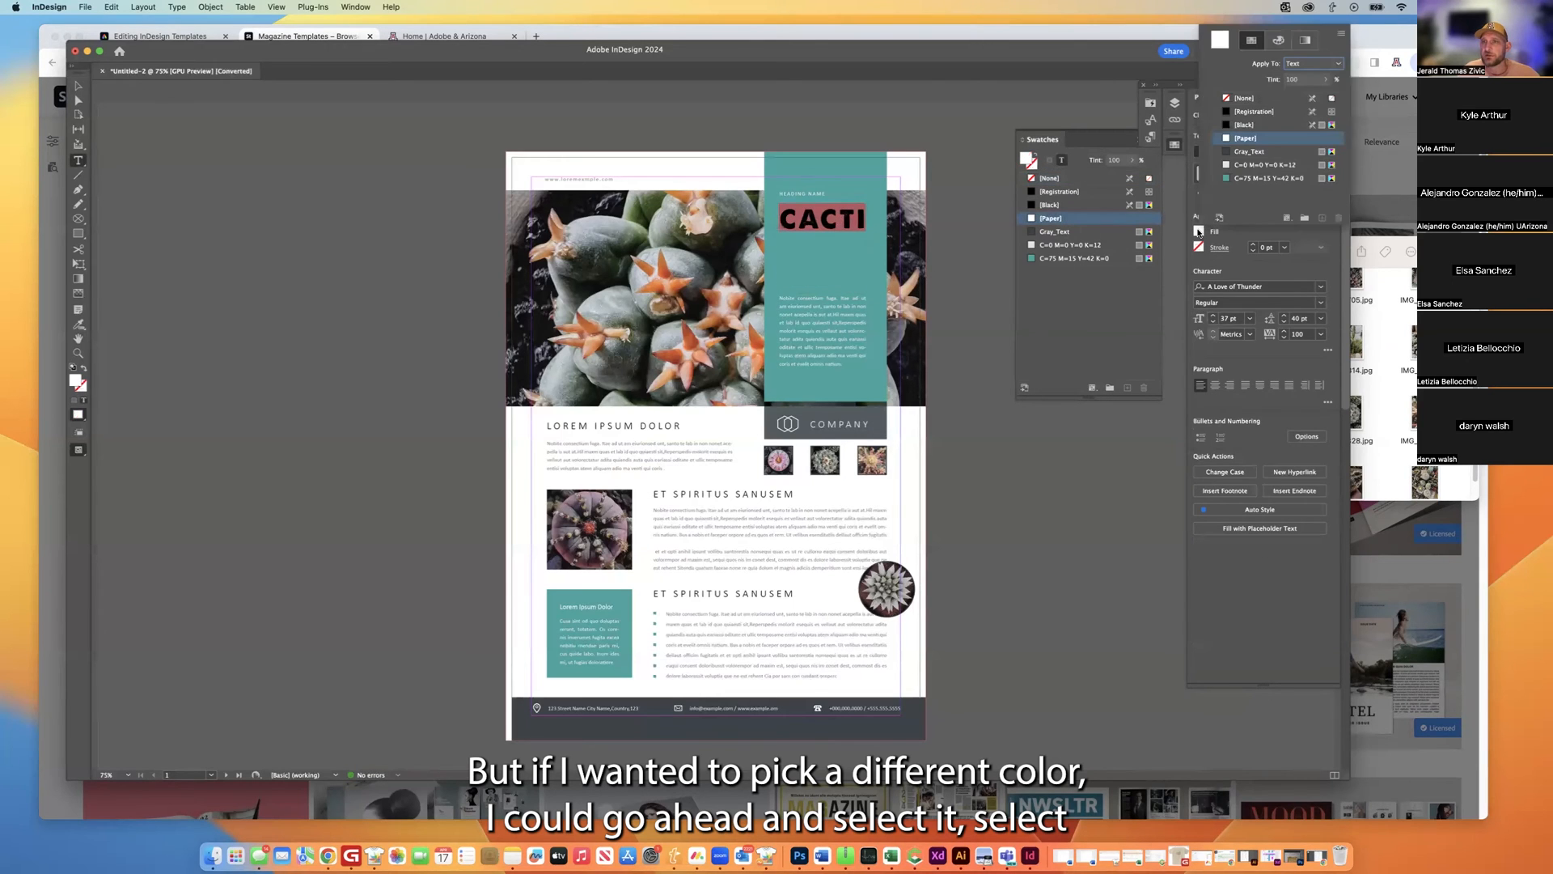
pyautogui.click(1219, 40)
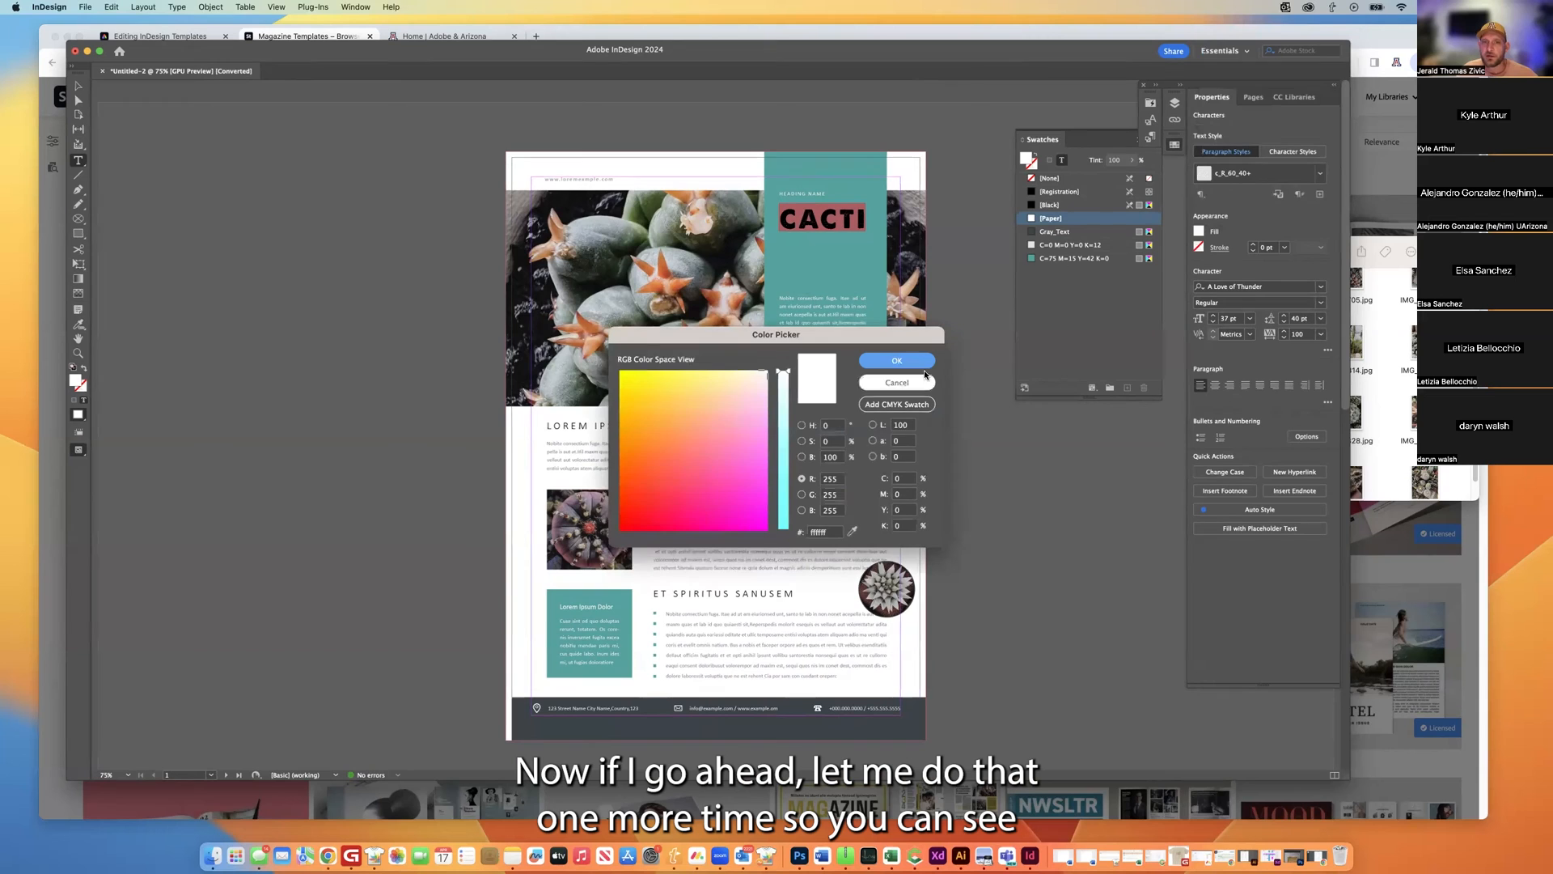
pyautogui.click(896, 382)
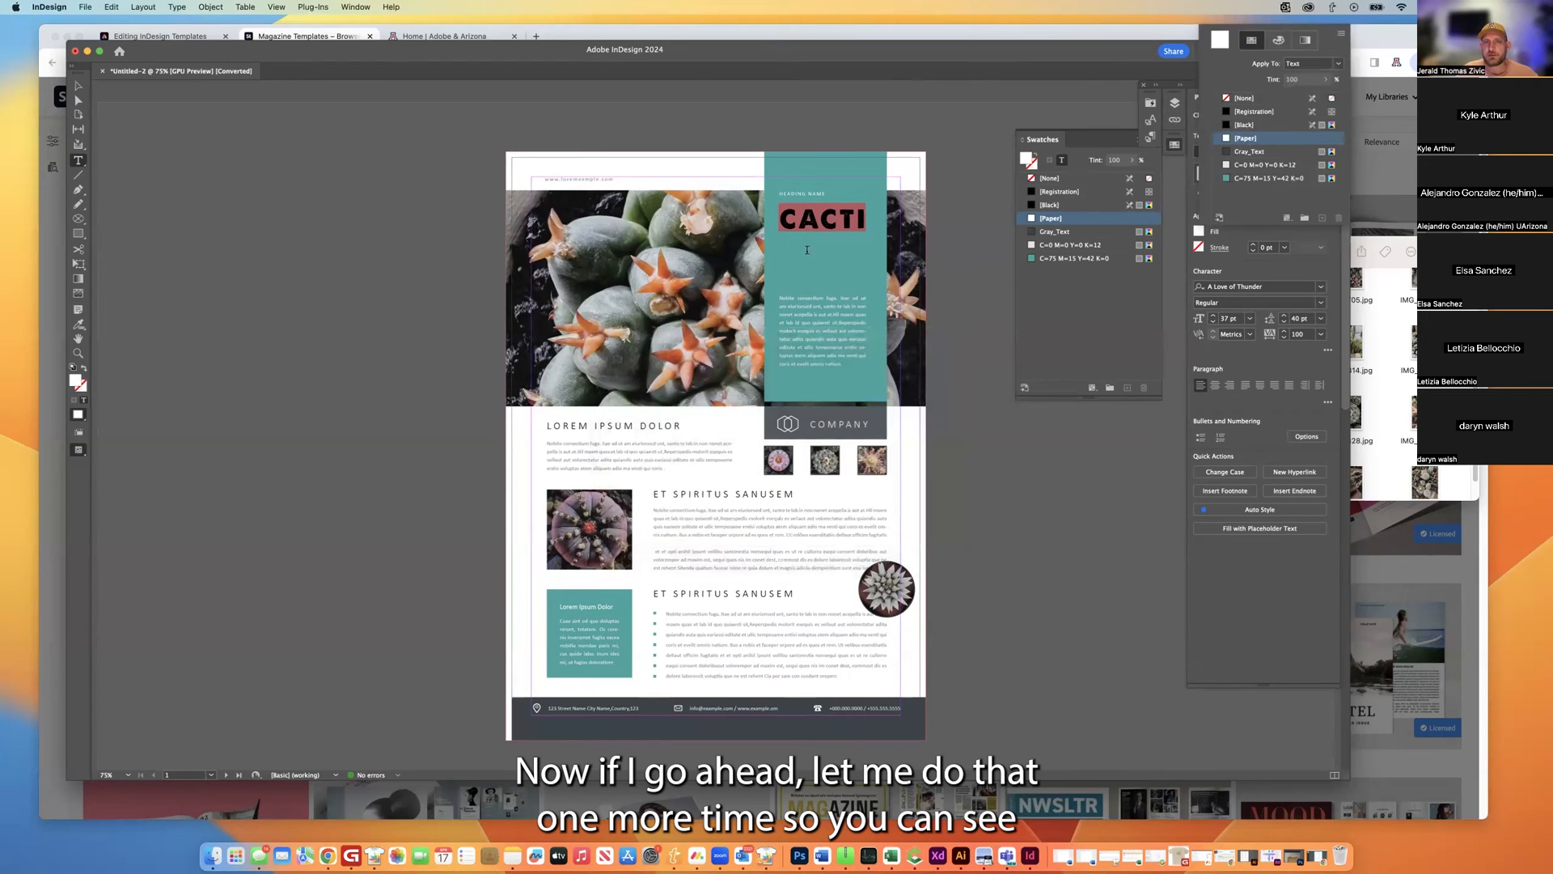
# Try a pale pink fill, #ecc8c8, for the CACTI heading using the hue-based Color Picker, and dismiss the picker.
pyautogui.doubleClick(1220, 44)
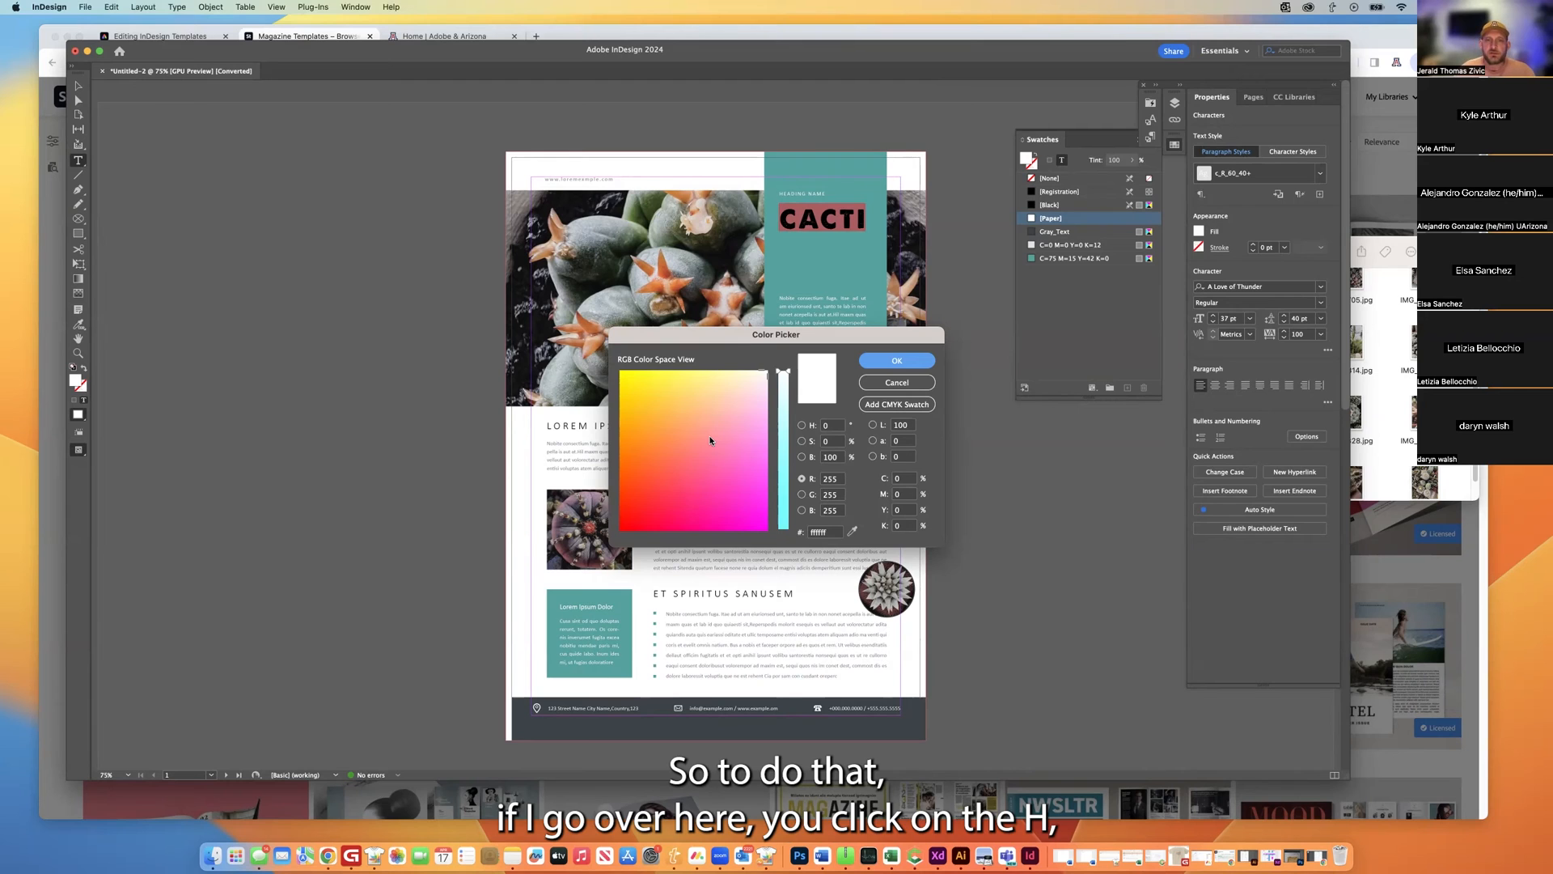
pyautogui.click(802, 425)
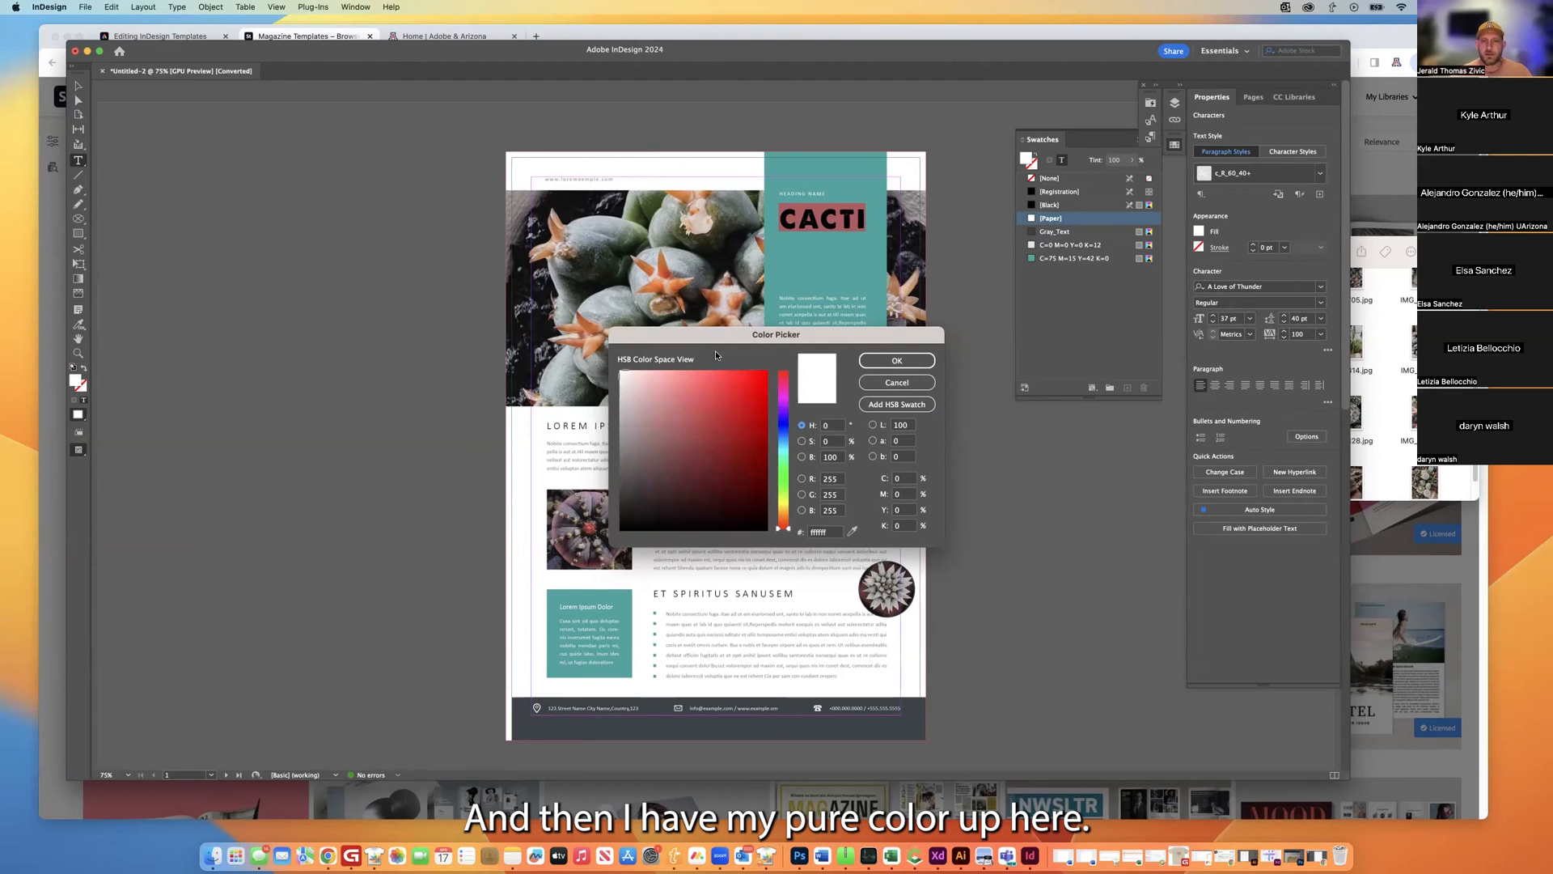
pyautogui.click(624, 374)
pyautogui.moveTo(624, 375)
pyautogui.mouseDown()
pyautogui.moveTo(716, 398)
pyautogui.moveTo(679, 451)
pyautogui.moveTo(673, 403)
pyautogui.moveTo(706, 405)
pyautogui.moveTo(673, 397)
pyautogui.moveTo(675, 421)
pyautogui.moveTo(642, 383)
pyautogui.mouseUp()
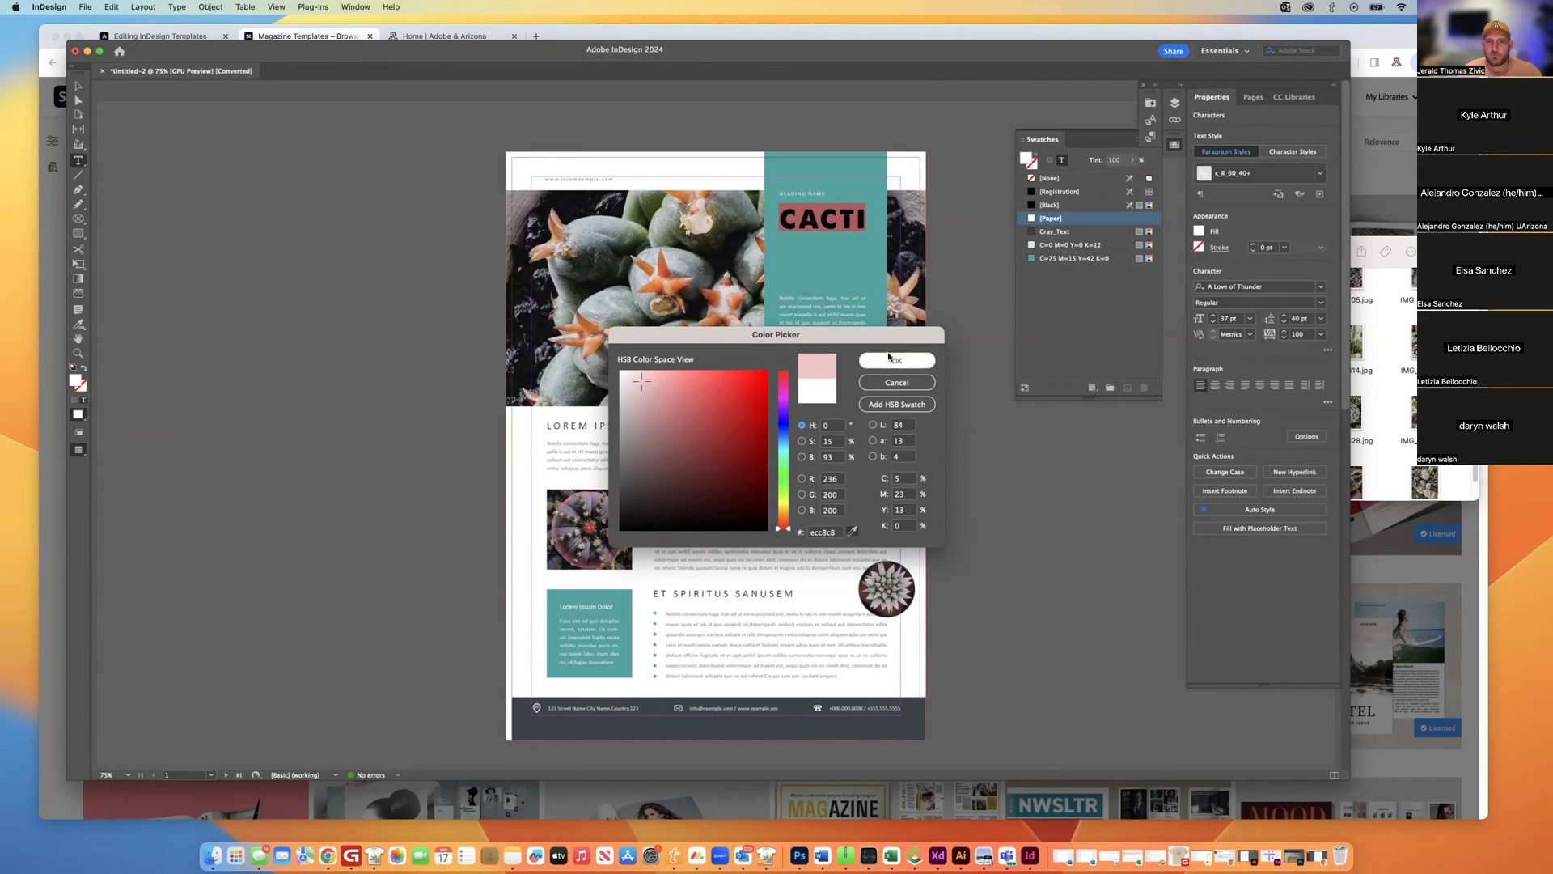
pyautogui.click(895, 383)
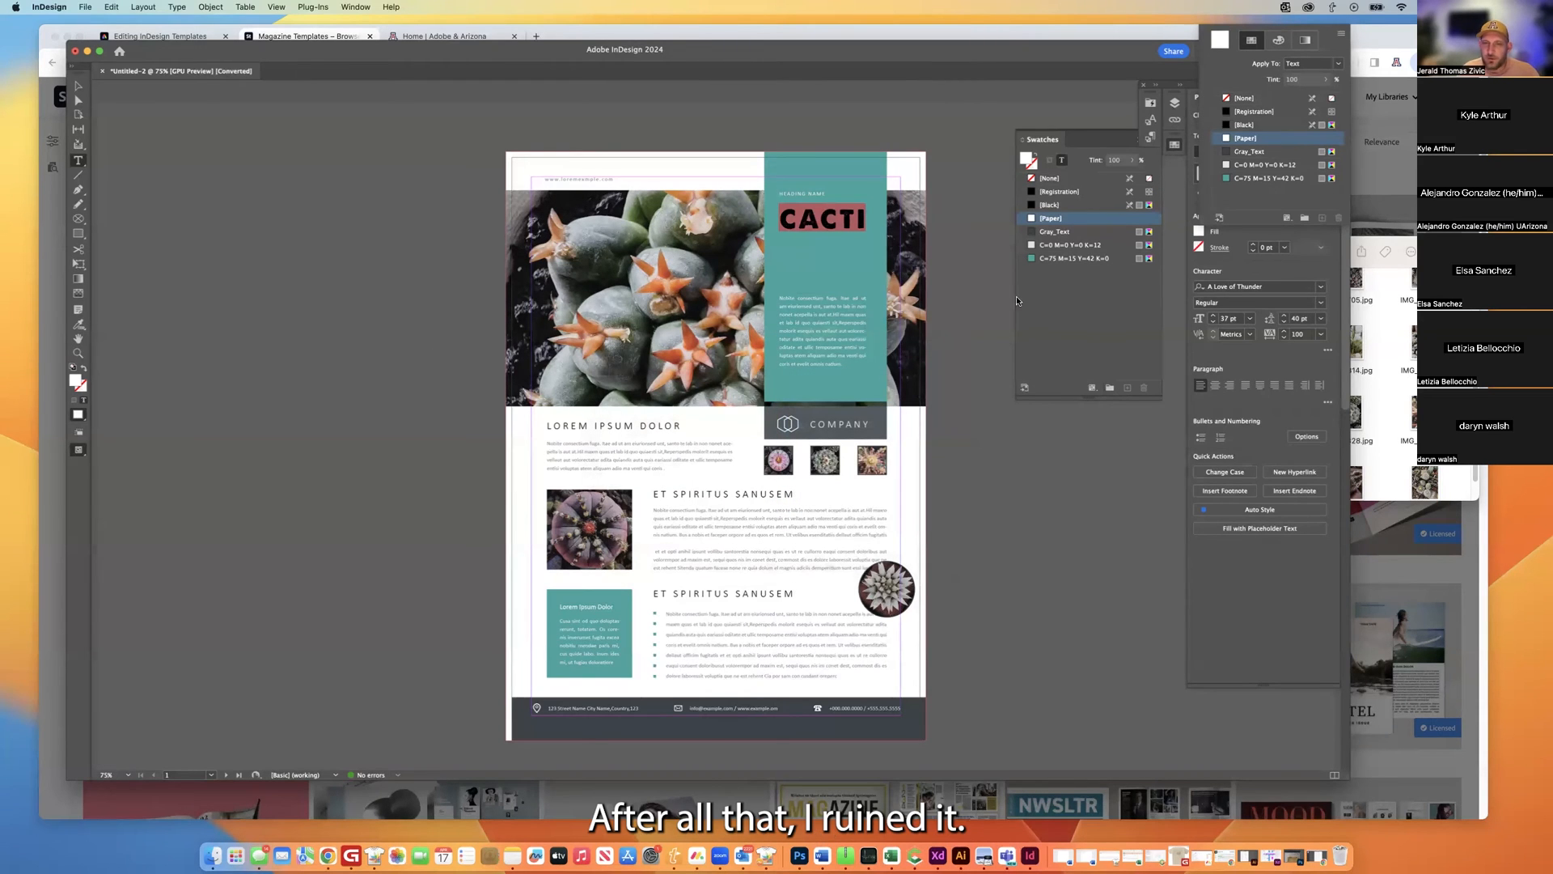
pyautogui.click(80, 385)
pyautogui.doubleClick(80, 386)
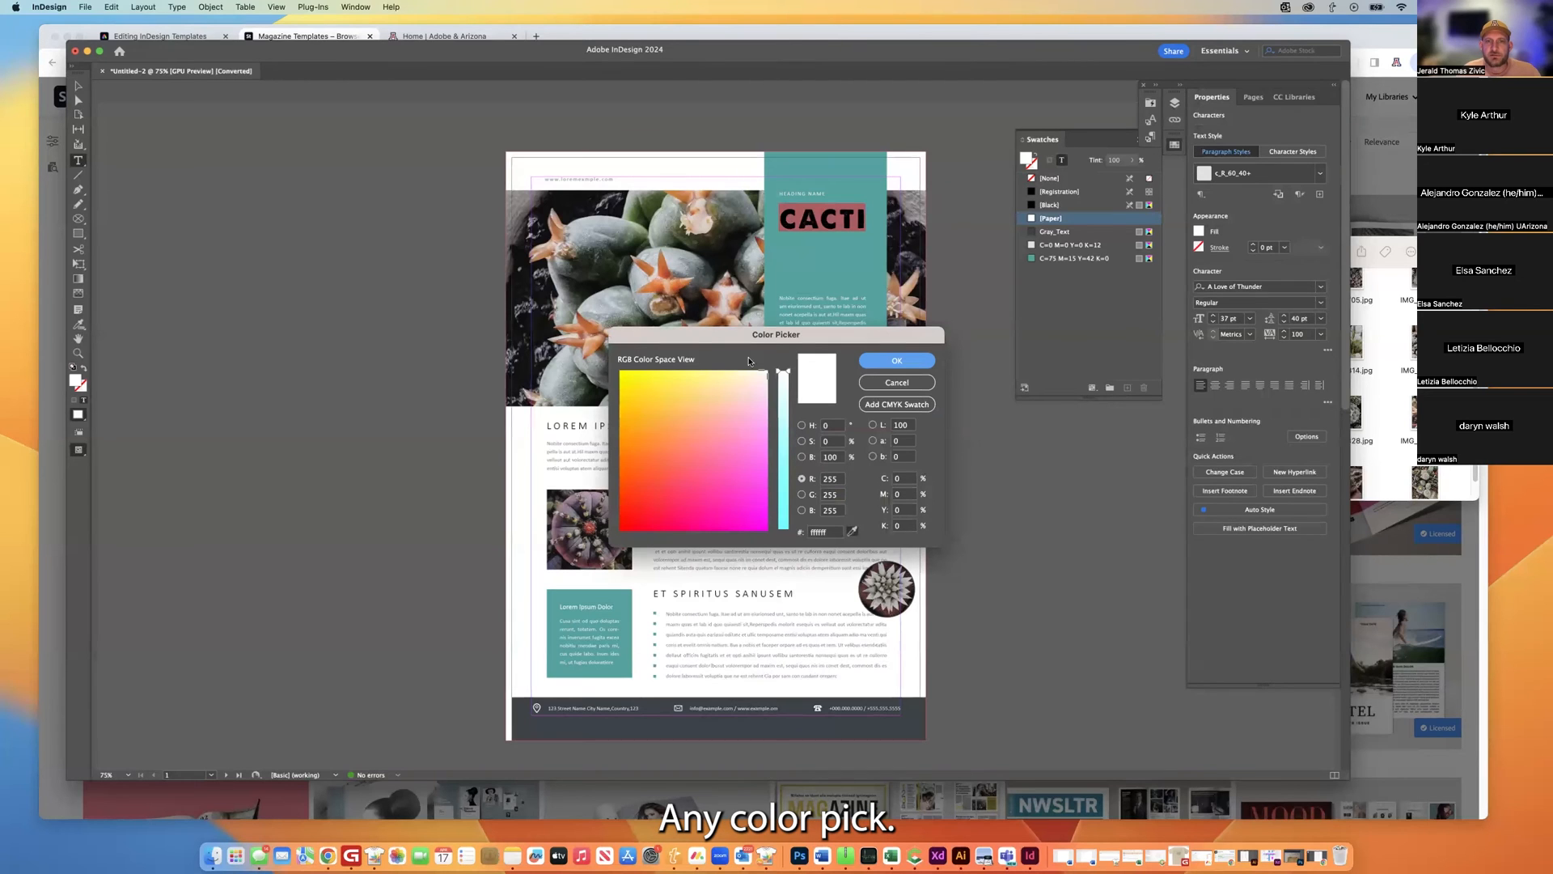
pyautogui.click(902, 389)
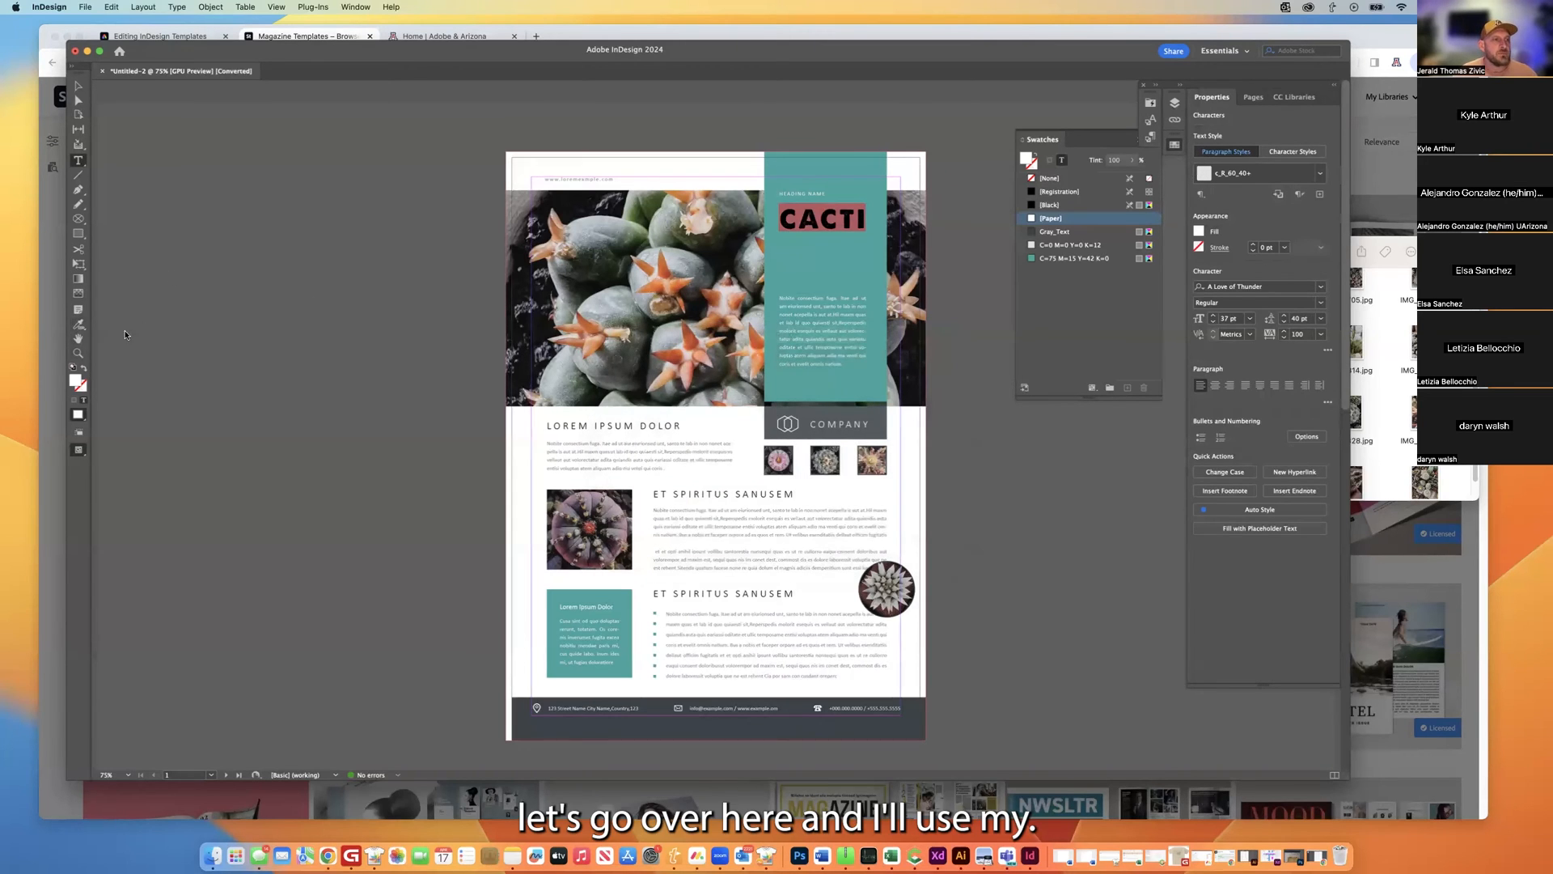
# Reopen InDesign after the crash and move the recovered flyer's window slightly up.
pyautogui.press('super+h')
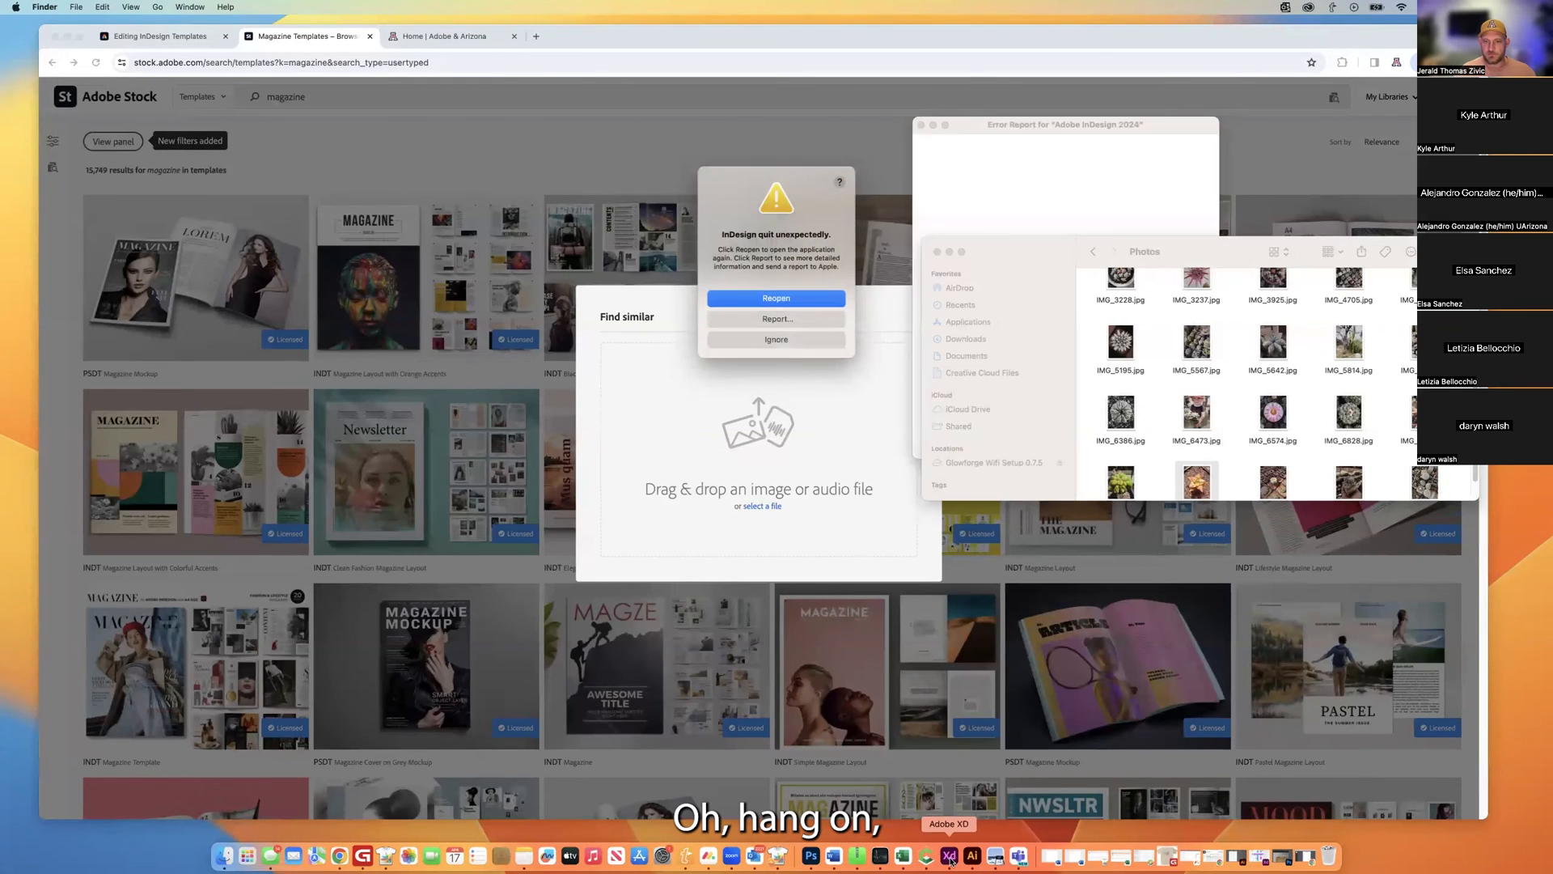
pyautogui.click(771, 300)
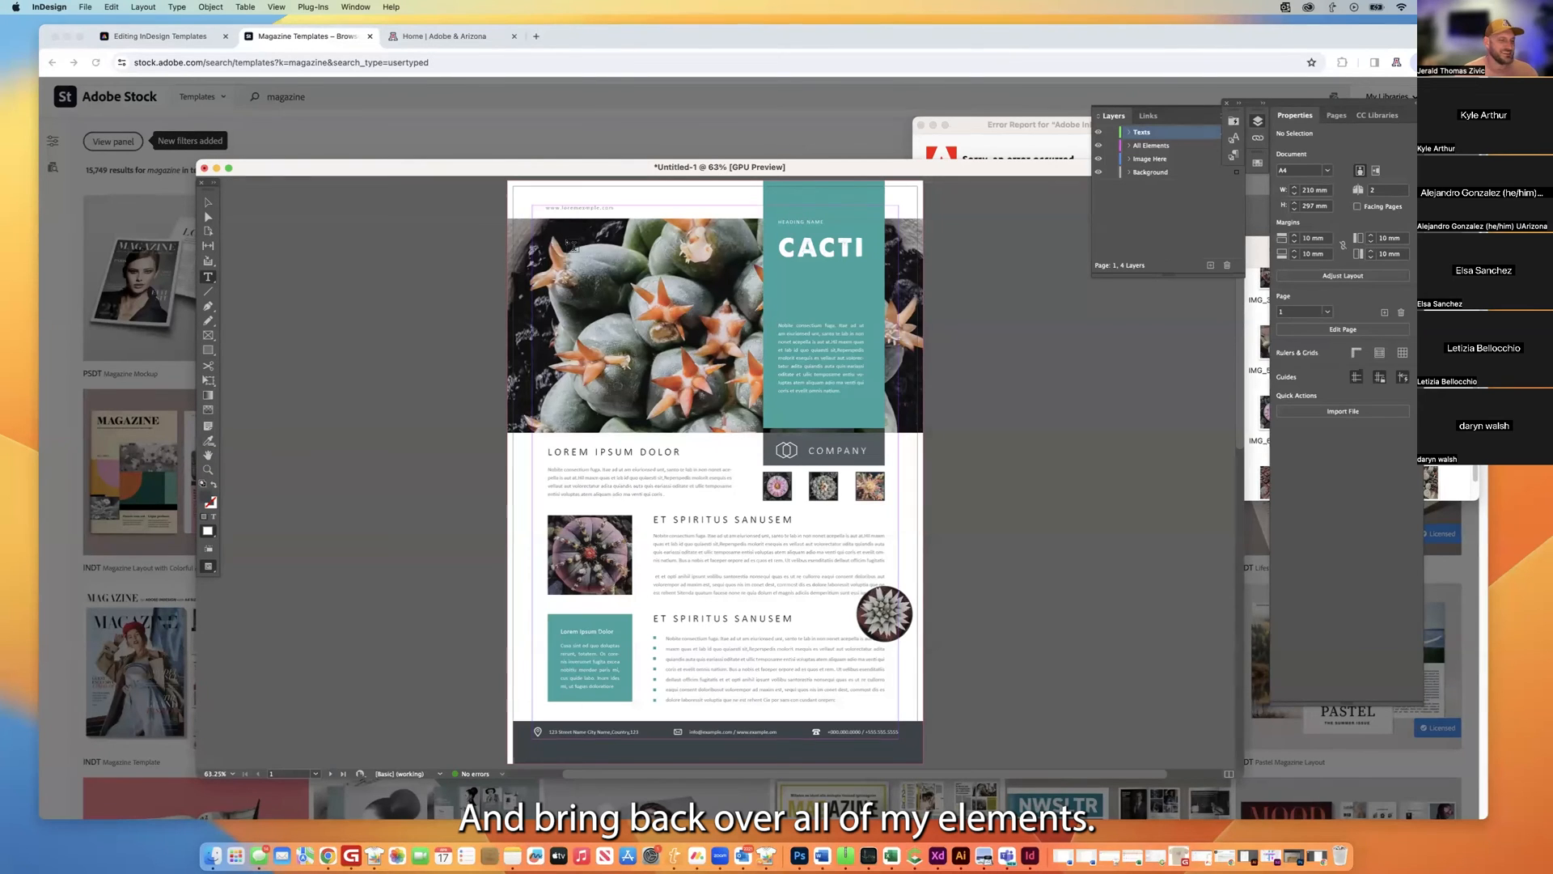
pyautogui.moveTo(967, 165); pyautogui.dragTo(966, 123)
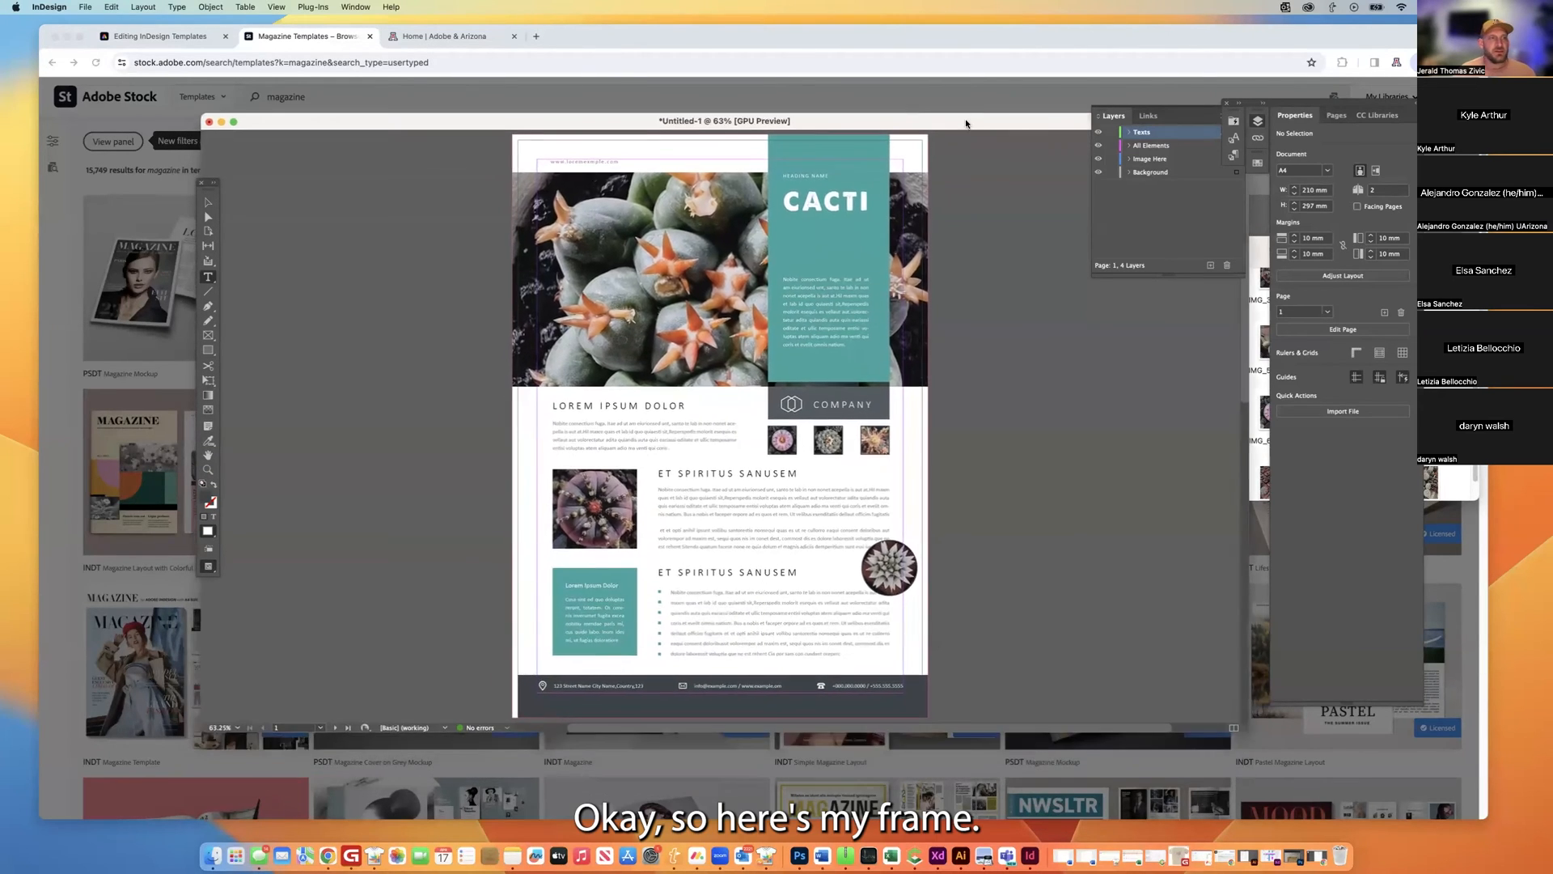
# Try extracting a colour theme from the main cactus photo with the Color Theme tool.
pyautogui.click(208, 441)
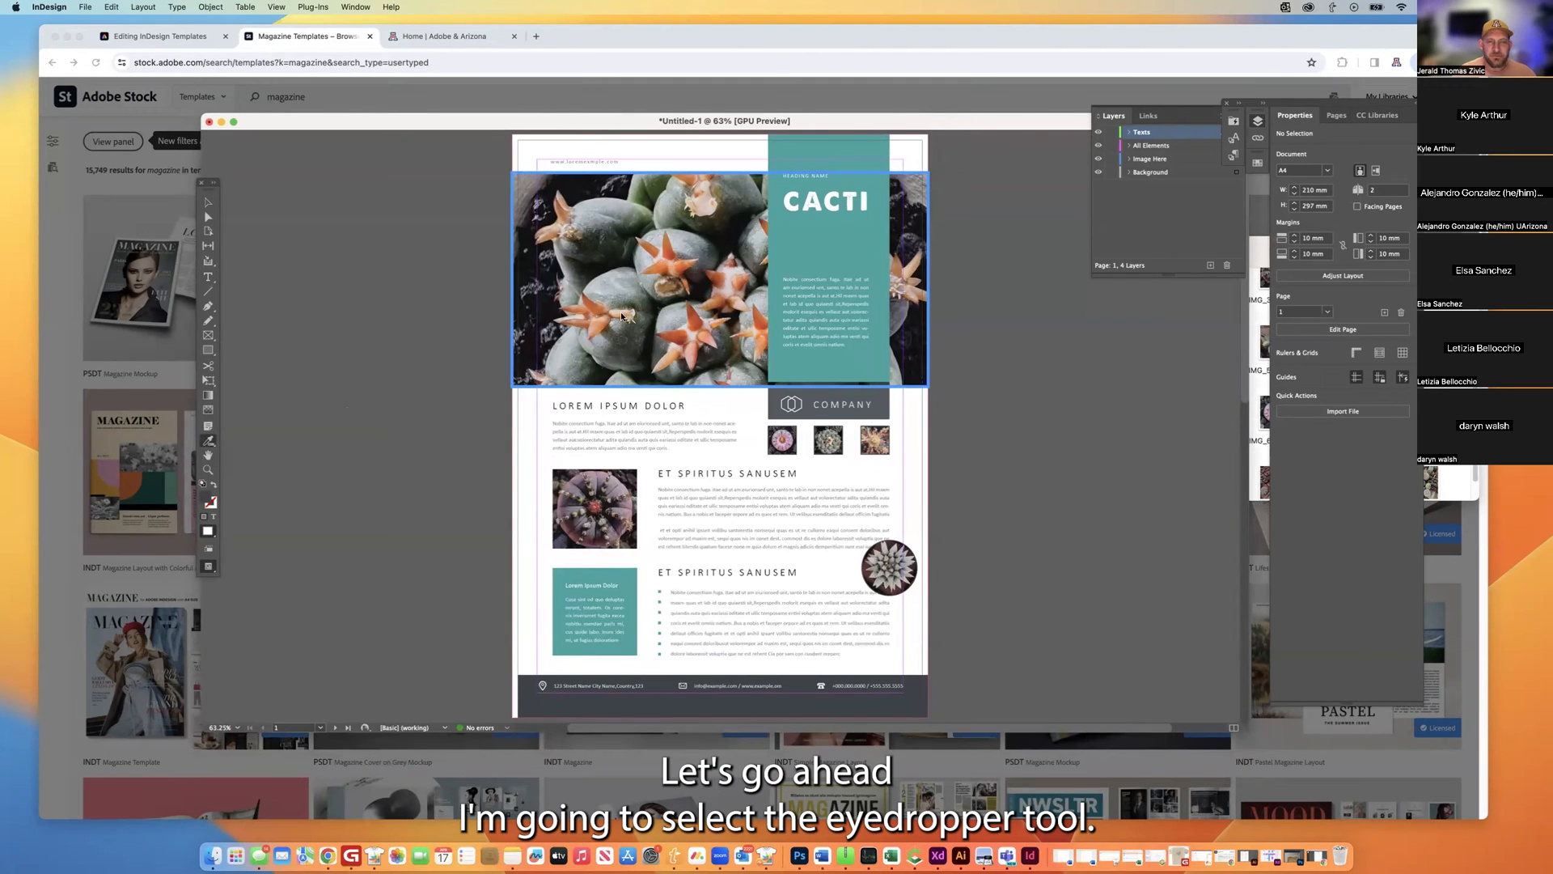
pyautogui.click(665, 248)
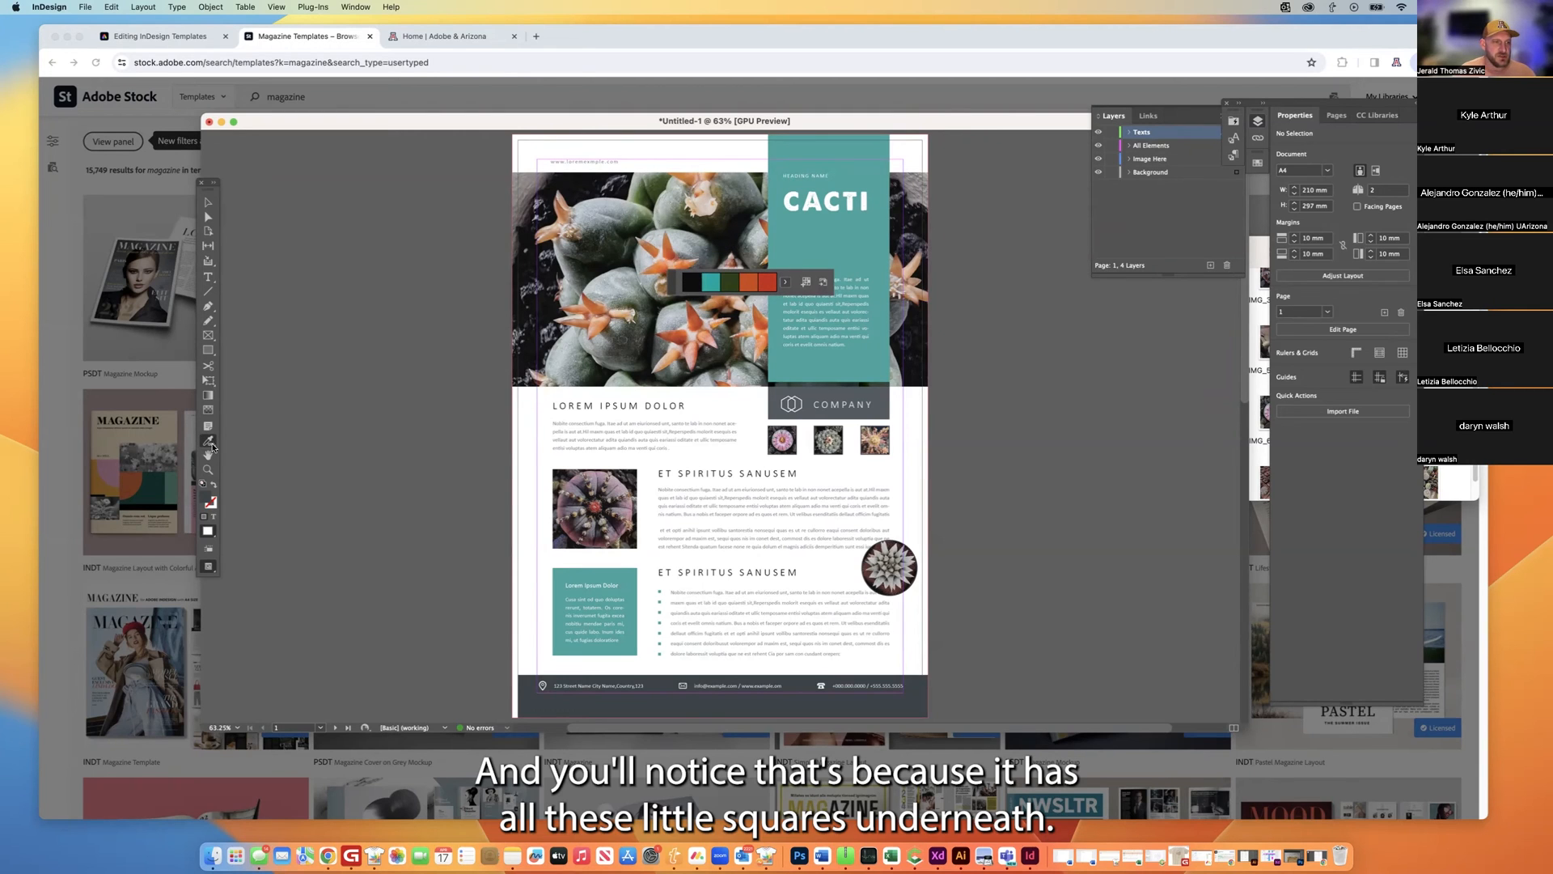
pyautogui.click(211, 443)
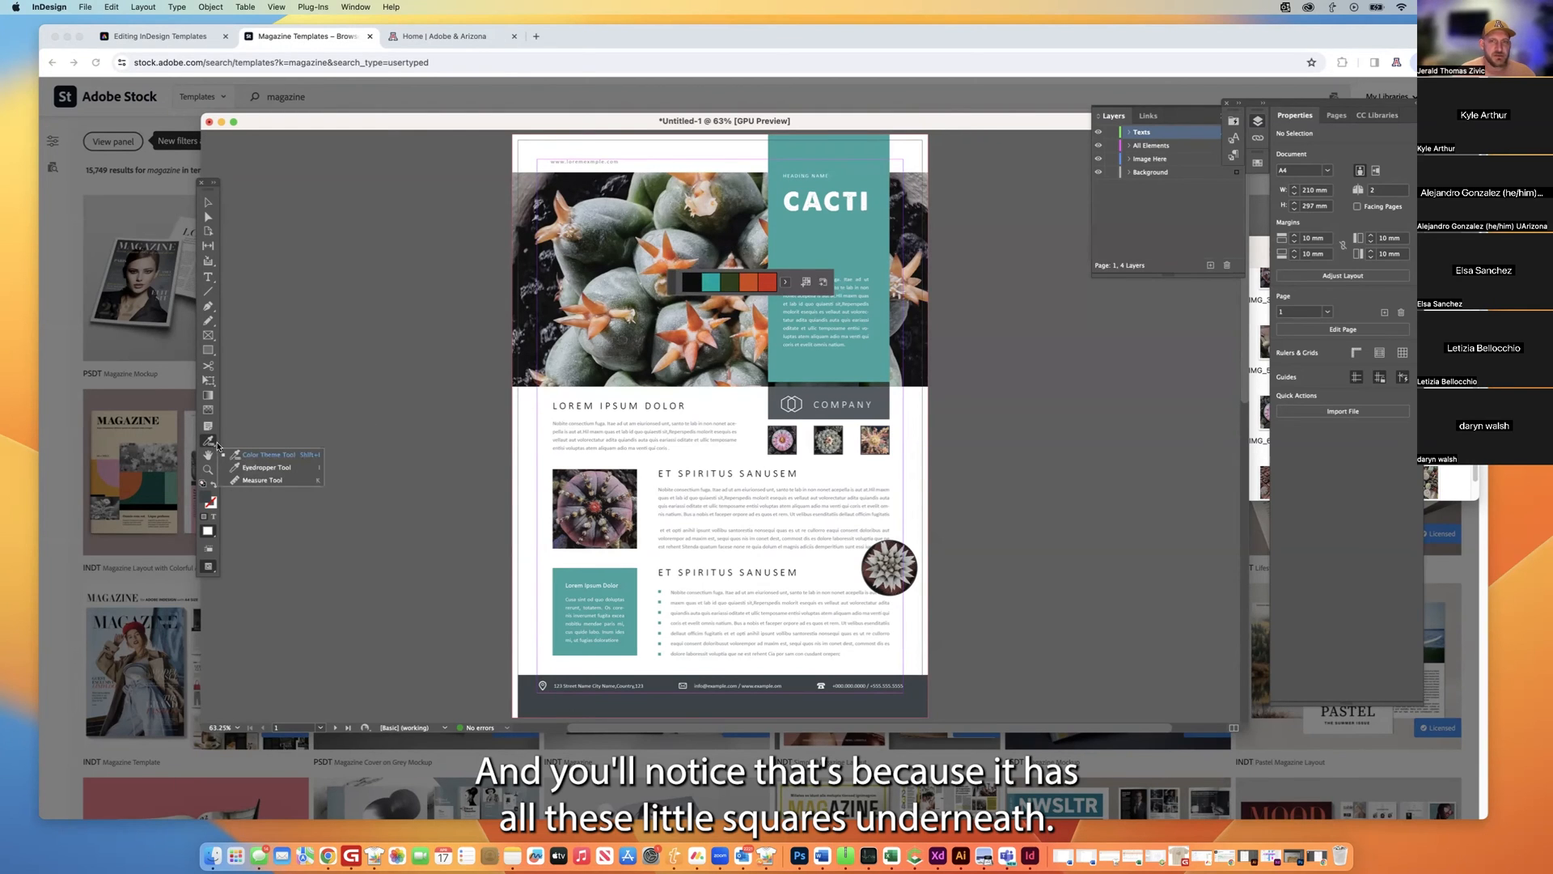
pyautogui.click(208, 202)
# Sample orange from a flower in the main cactus photo with the Eyedropper and save it as swatch R=242 G=119 B=39.
pyautogui.moveTo(210, 444); pyautogui.dragTo(266, 474)
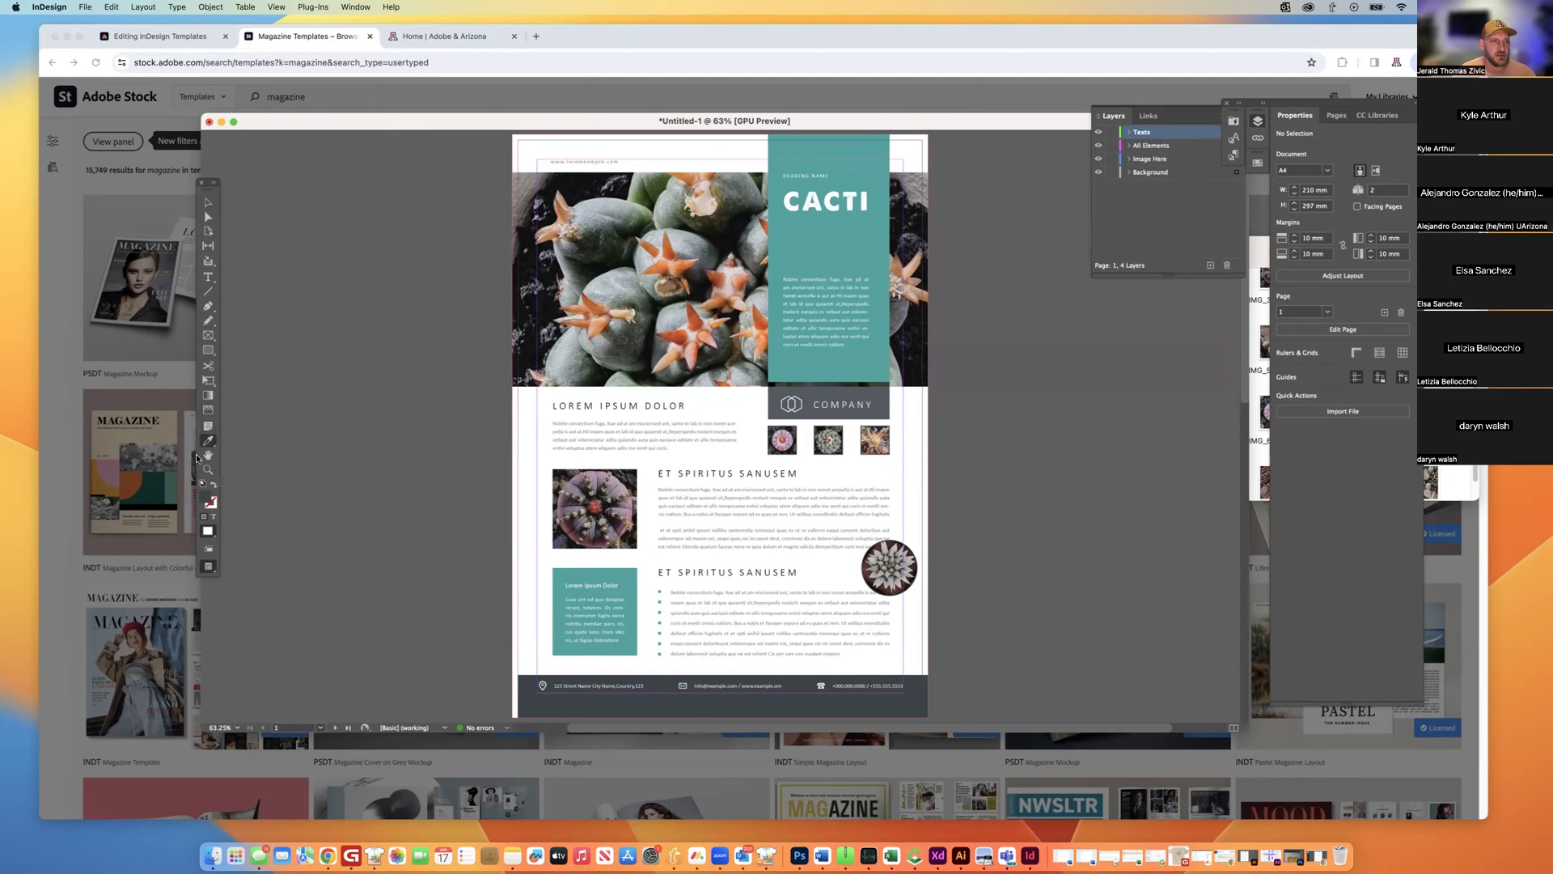
pyautogui.click(681, 270)
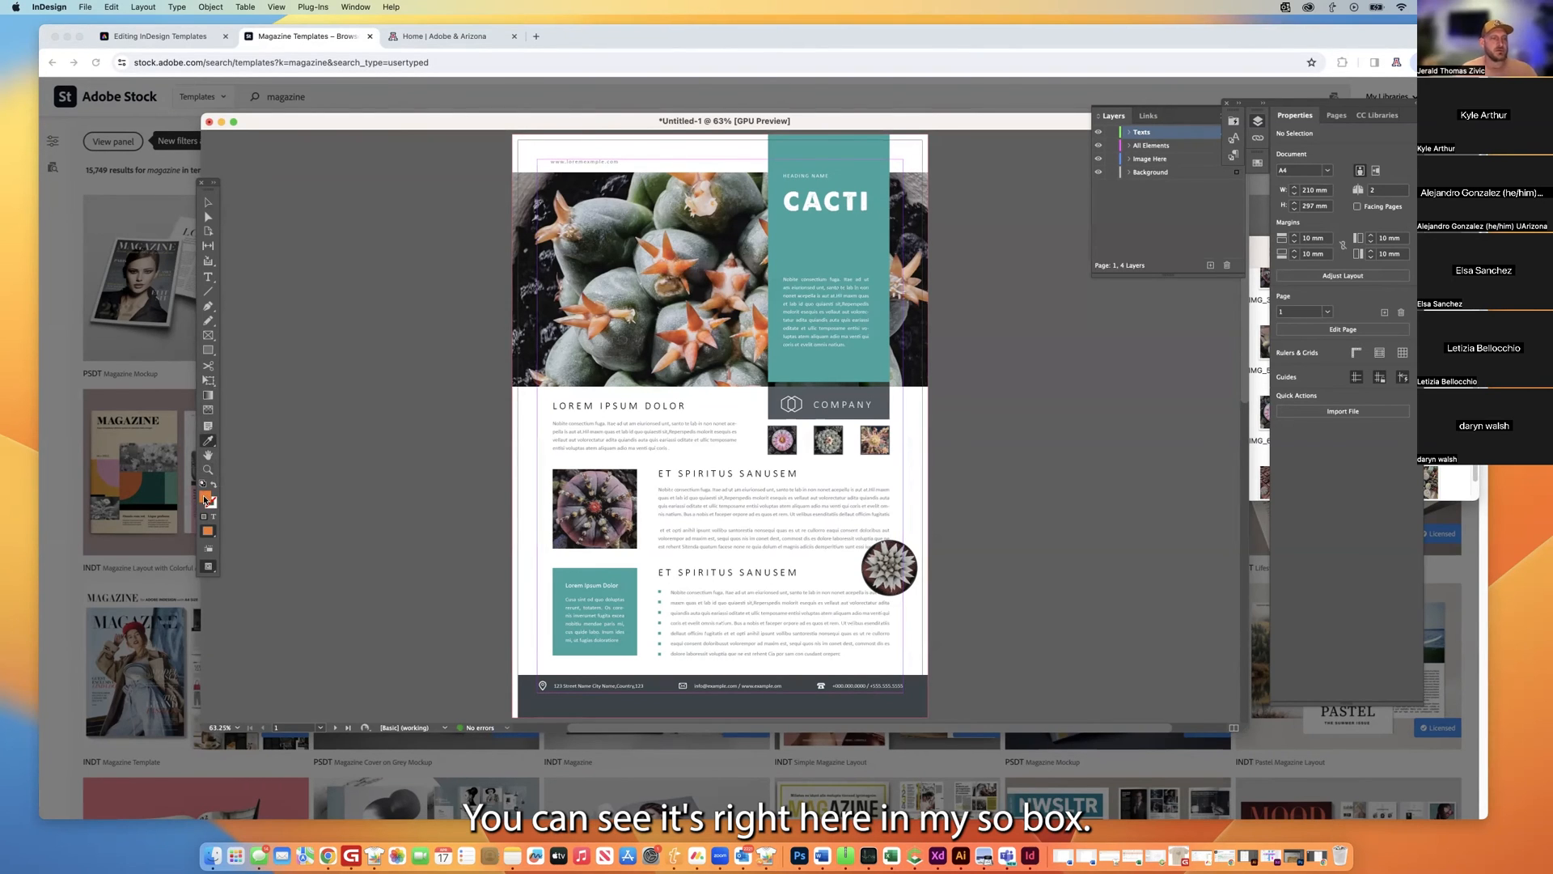
pyautogui.click(1258, 165)
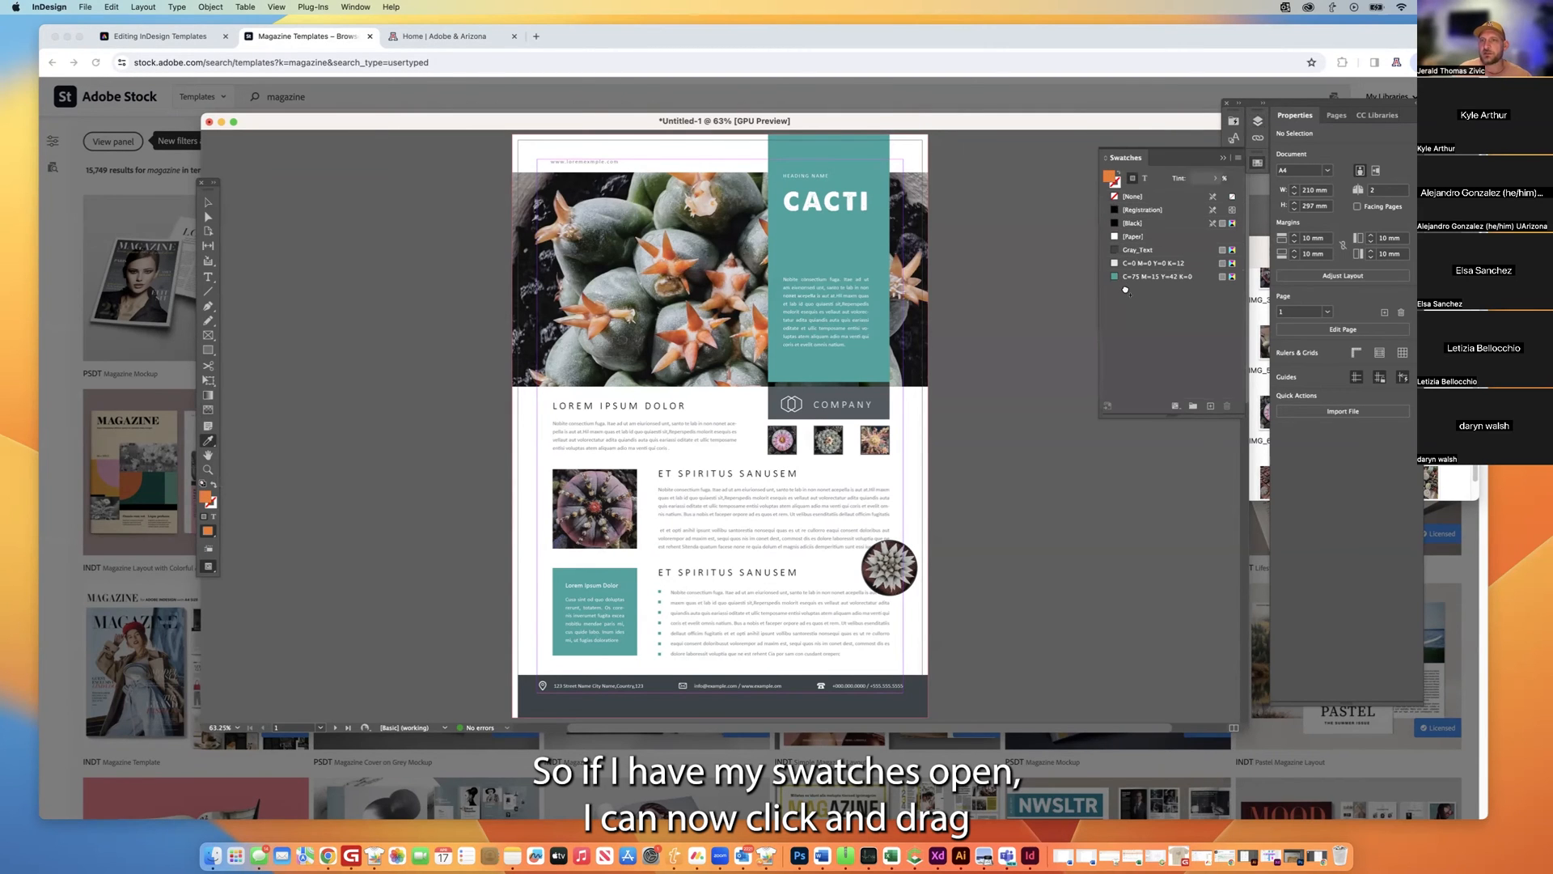
pyautogui.moveTo(1127, 289); pyautogui.dragTo(1128, 289)
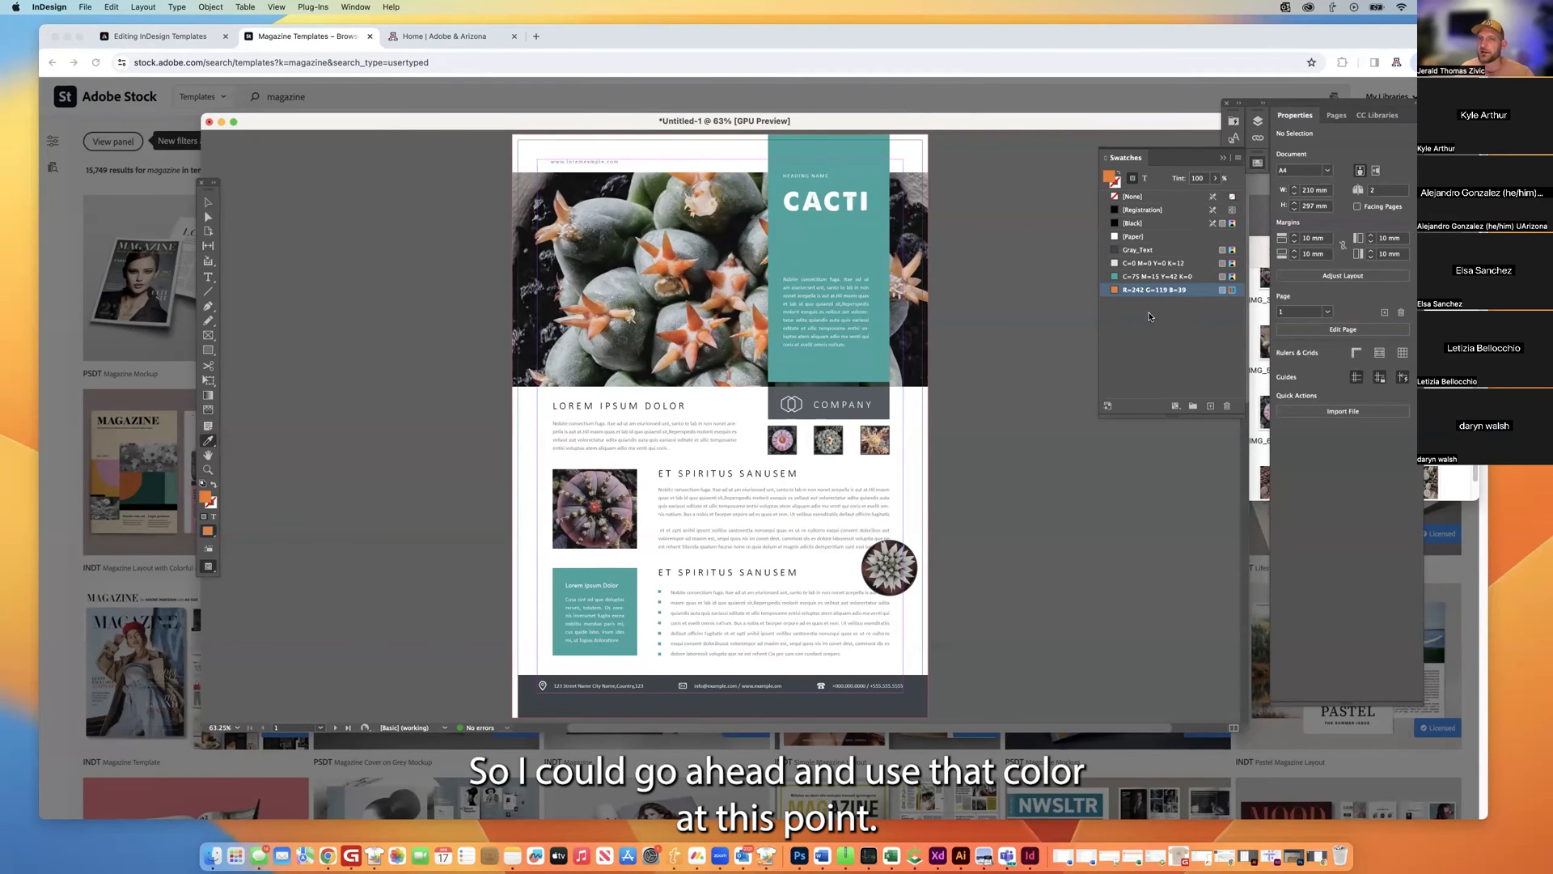
# Fill the CACTI heading text with the orange swatch R=242 G=119 B=39 and finish editing the text.
pyautogui.press('t')
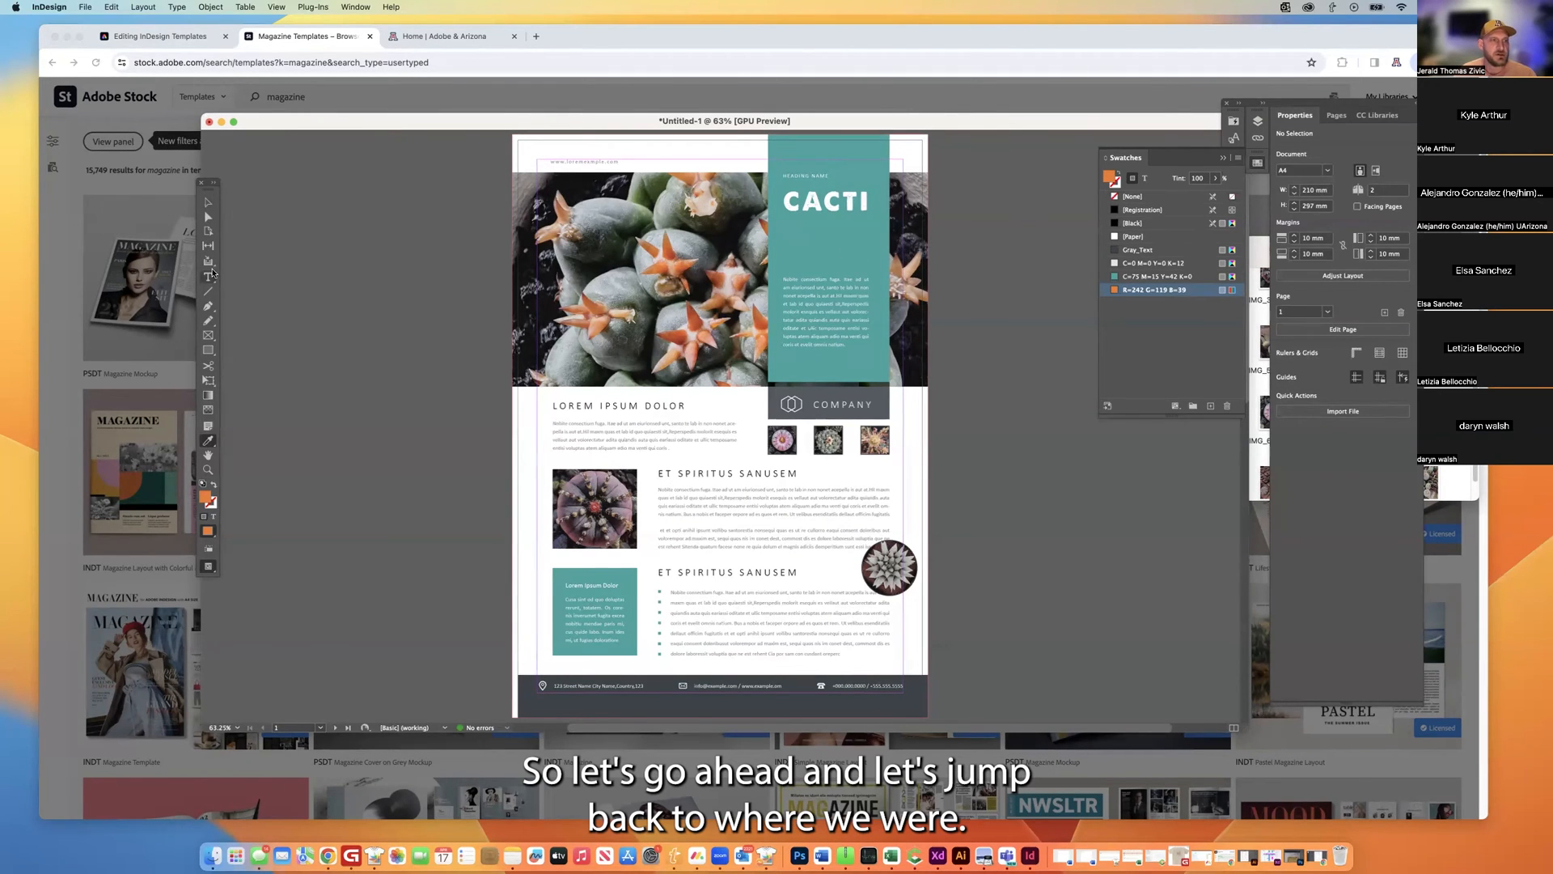
pyautogui.doubleClick(824, 204)
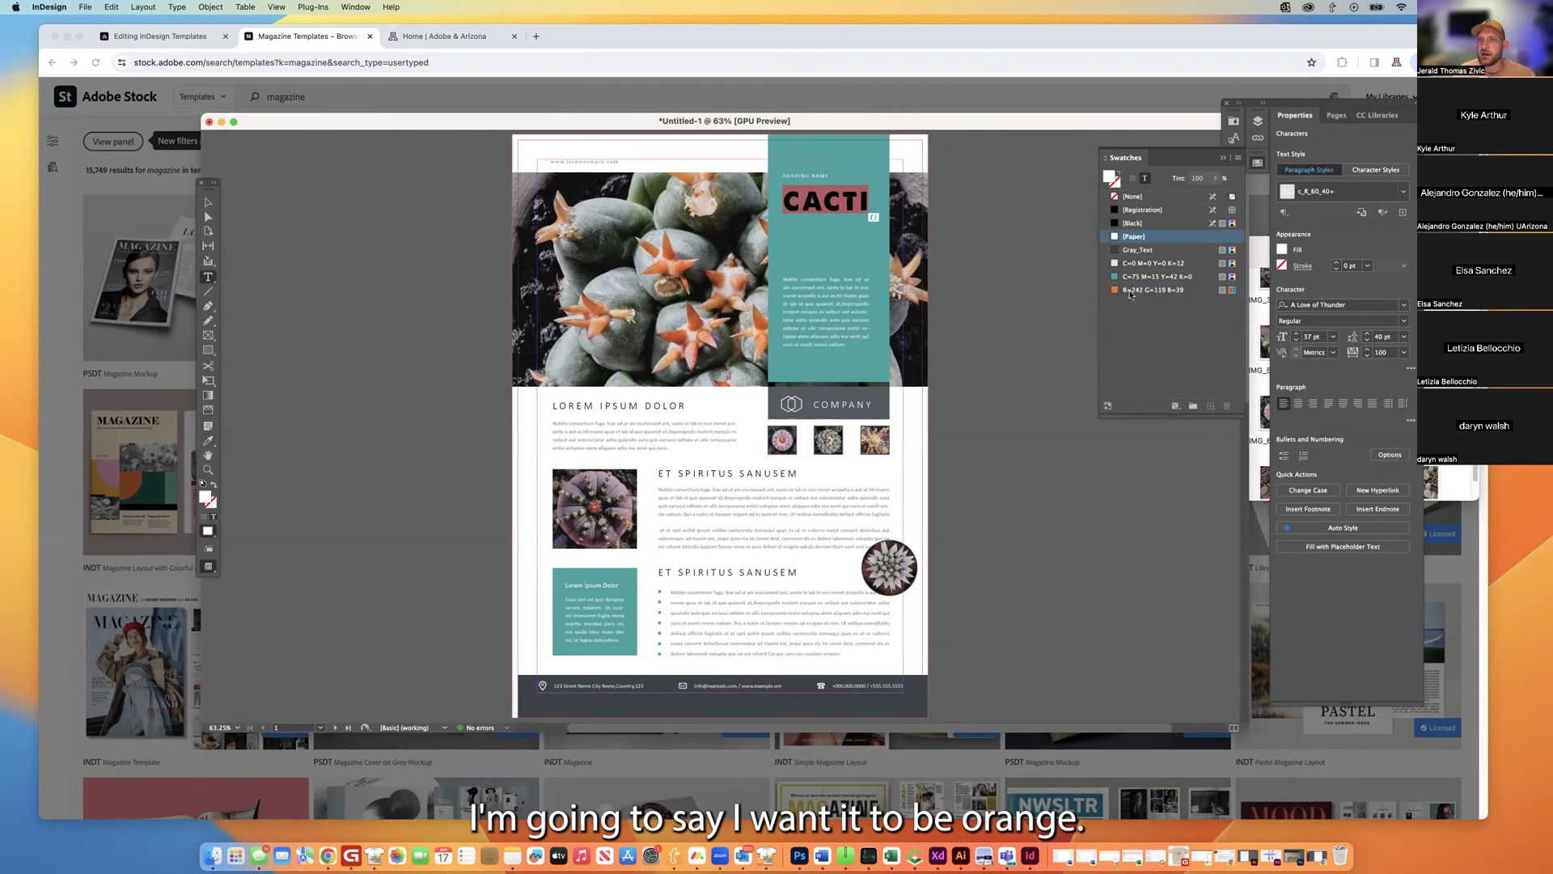
pyautogui.click(1114, 289)
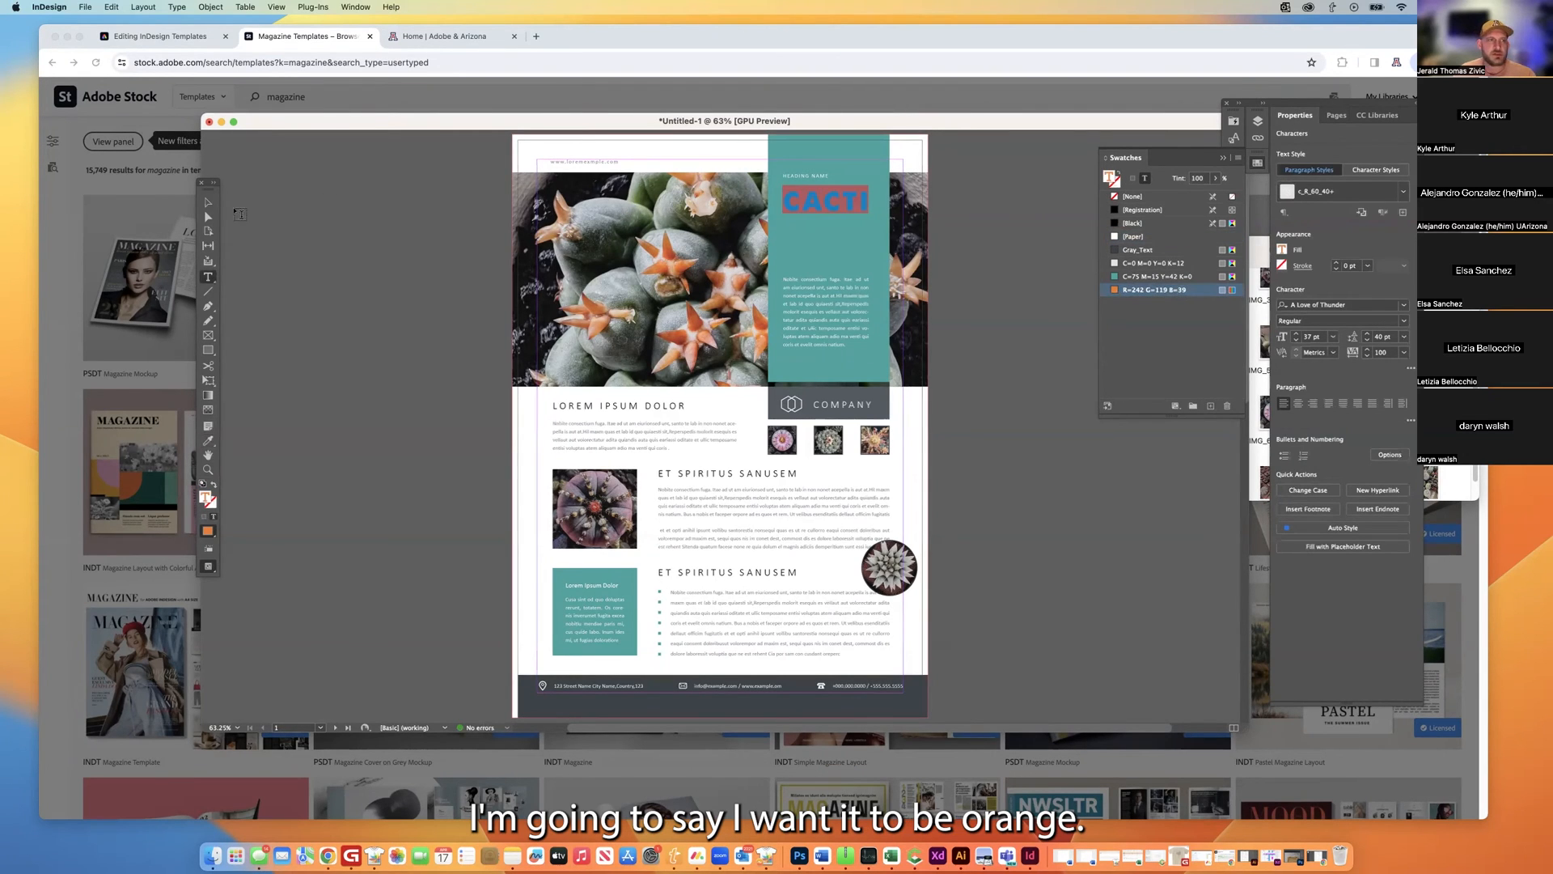
pyautogui.press('Escape')
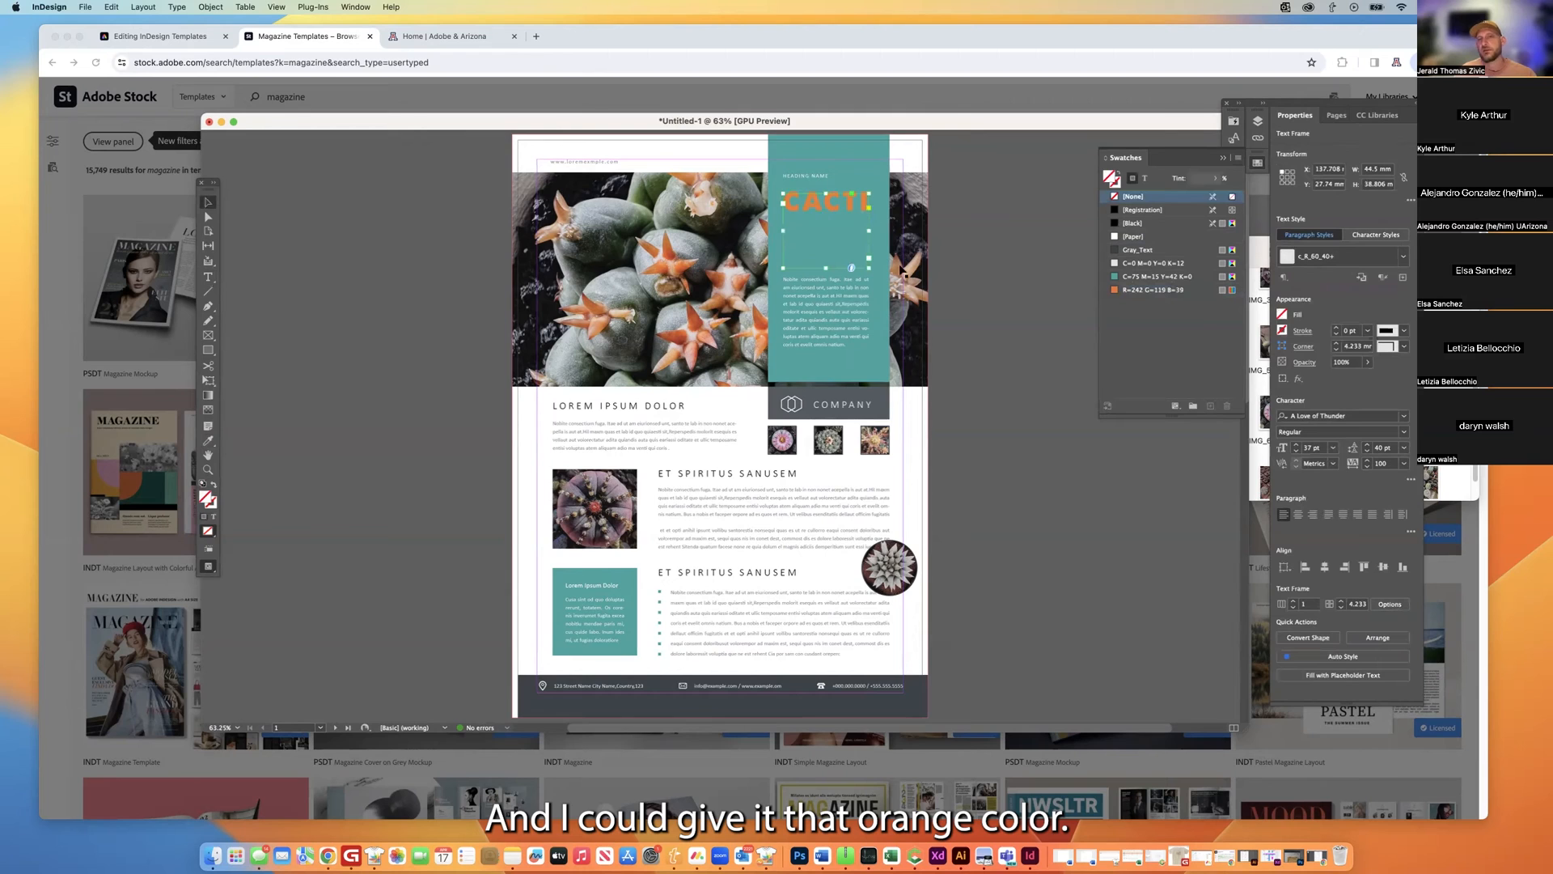
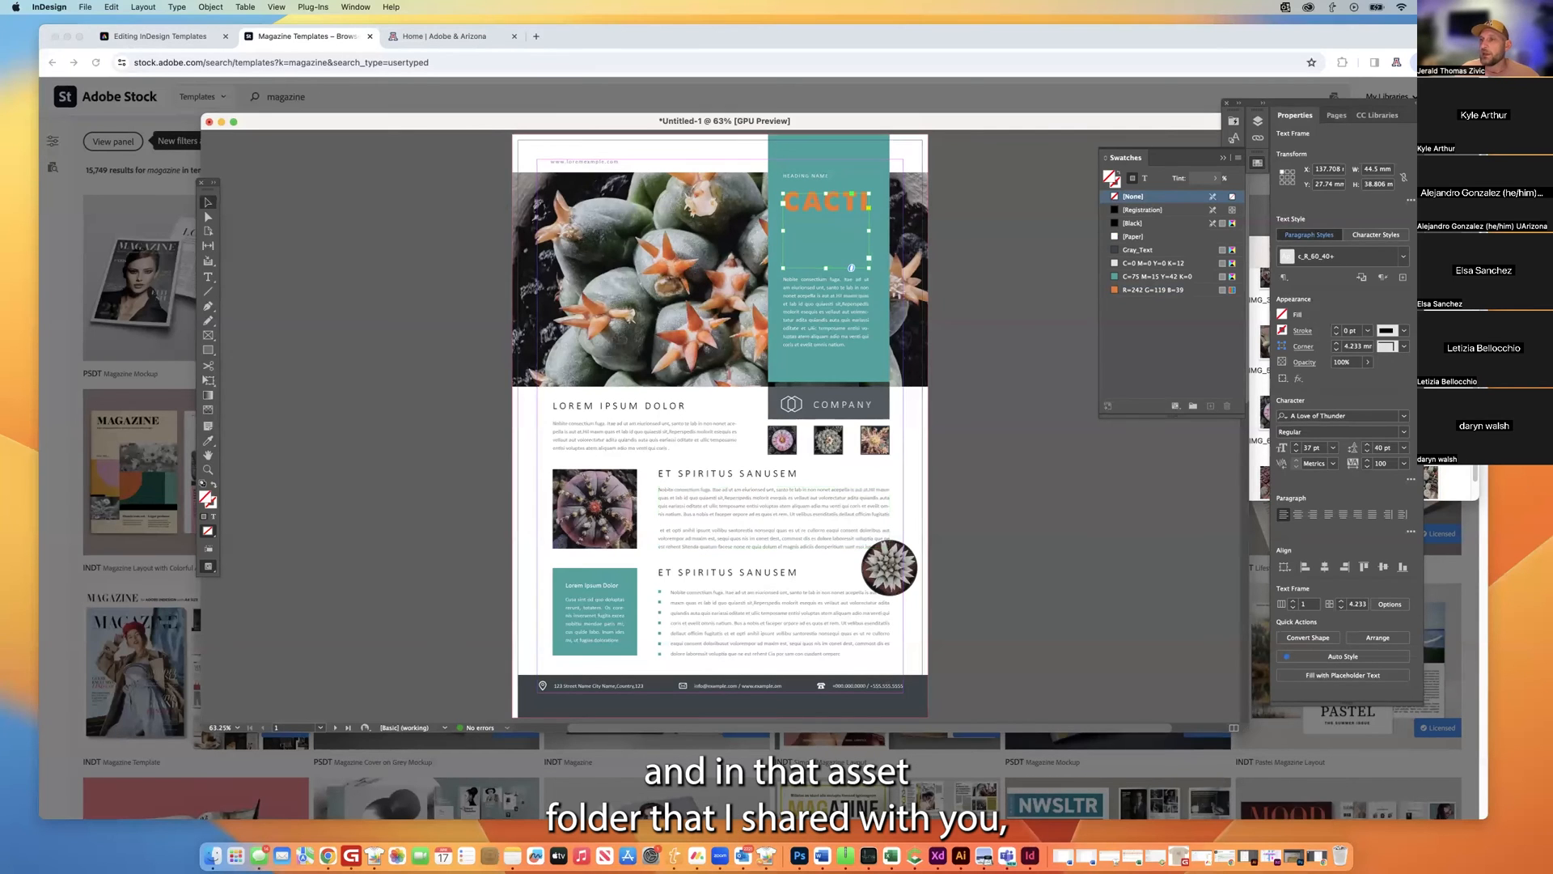
# Switch to Finder and preview the Sample Text document in the InDesign Demo 6.28.23 folder.
pyautogui.press('super+Tab')
pyautogui.click(1092, 253)
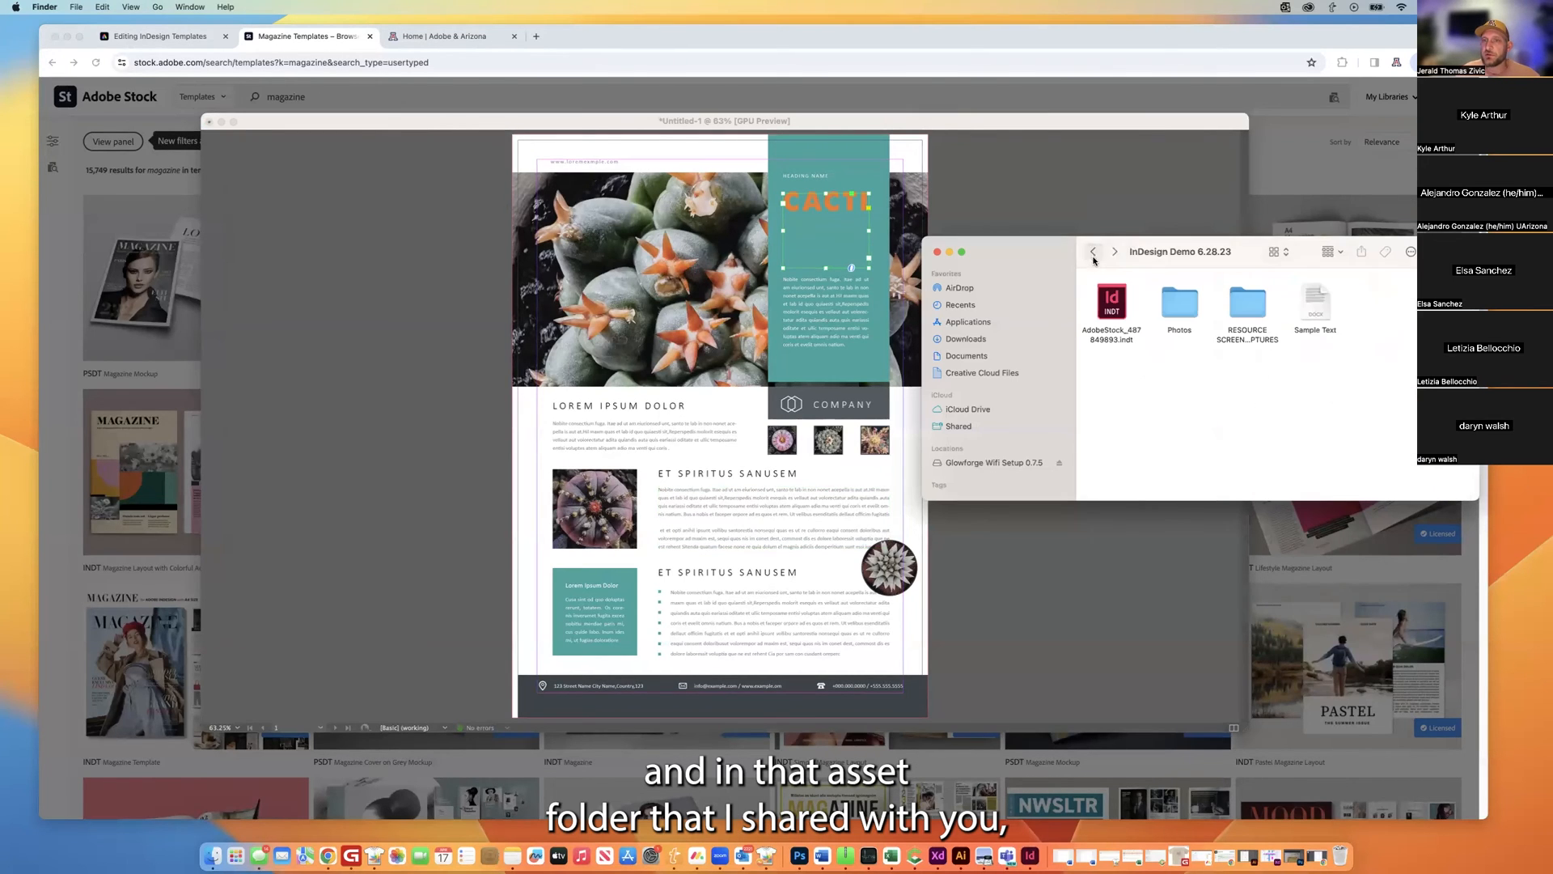
pyautogui.click(1313, 305)
pyautogui.press('space')
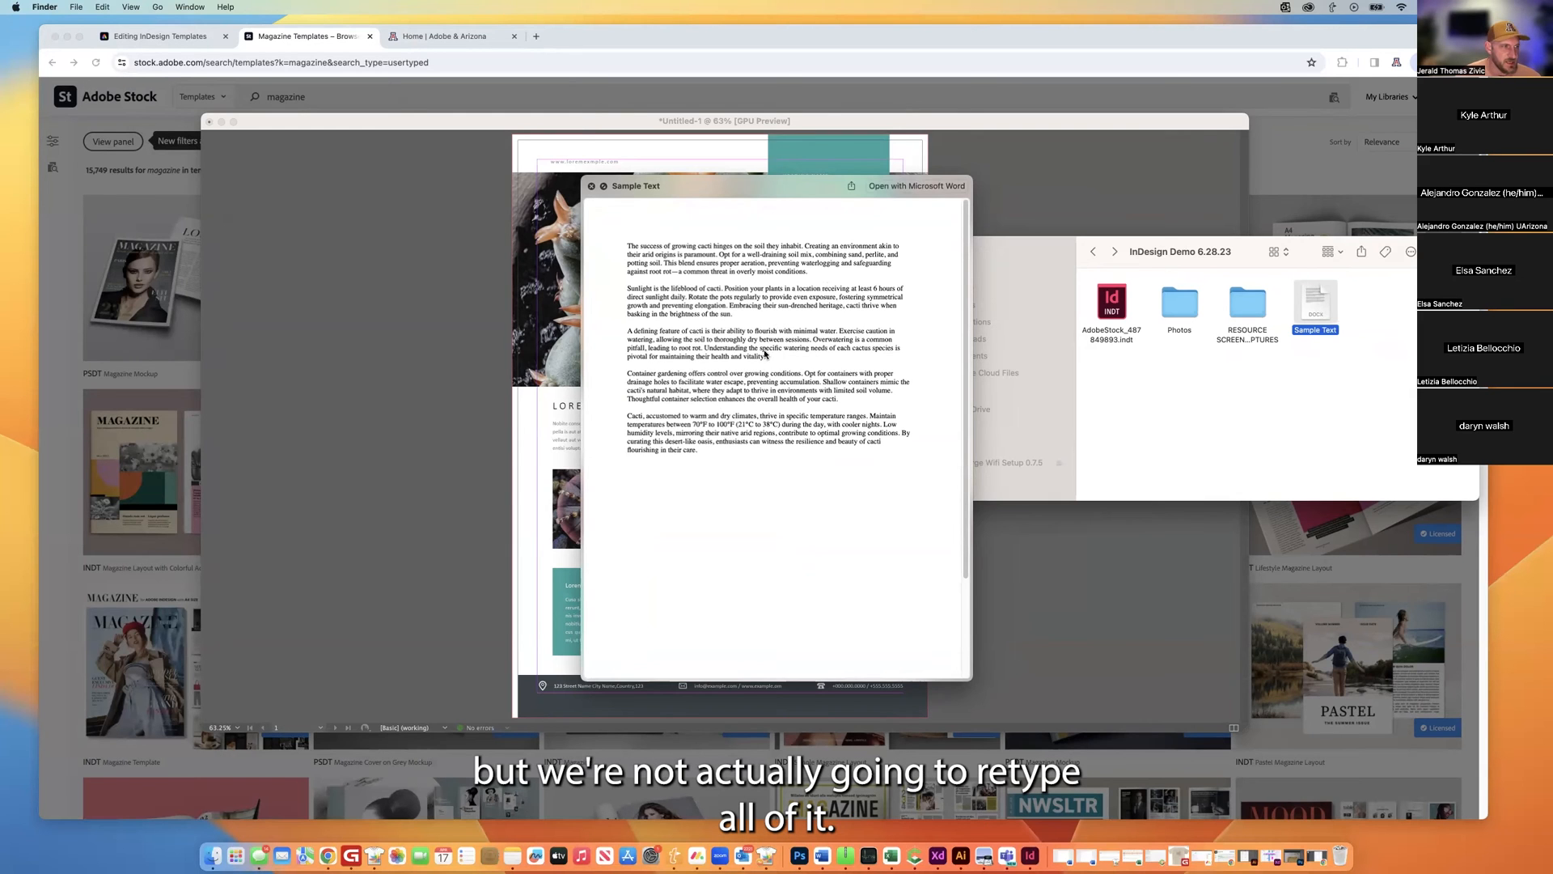
pyautogui.press('space')
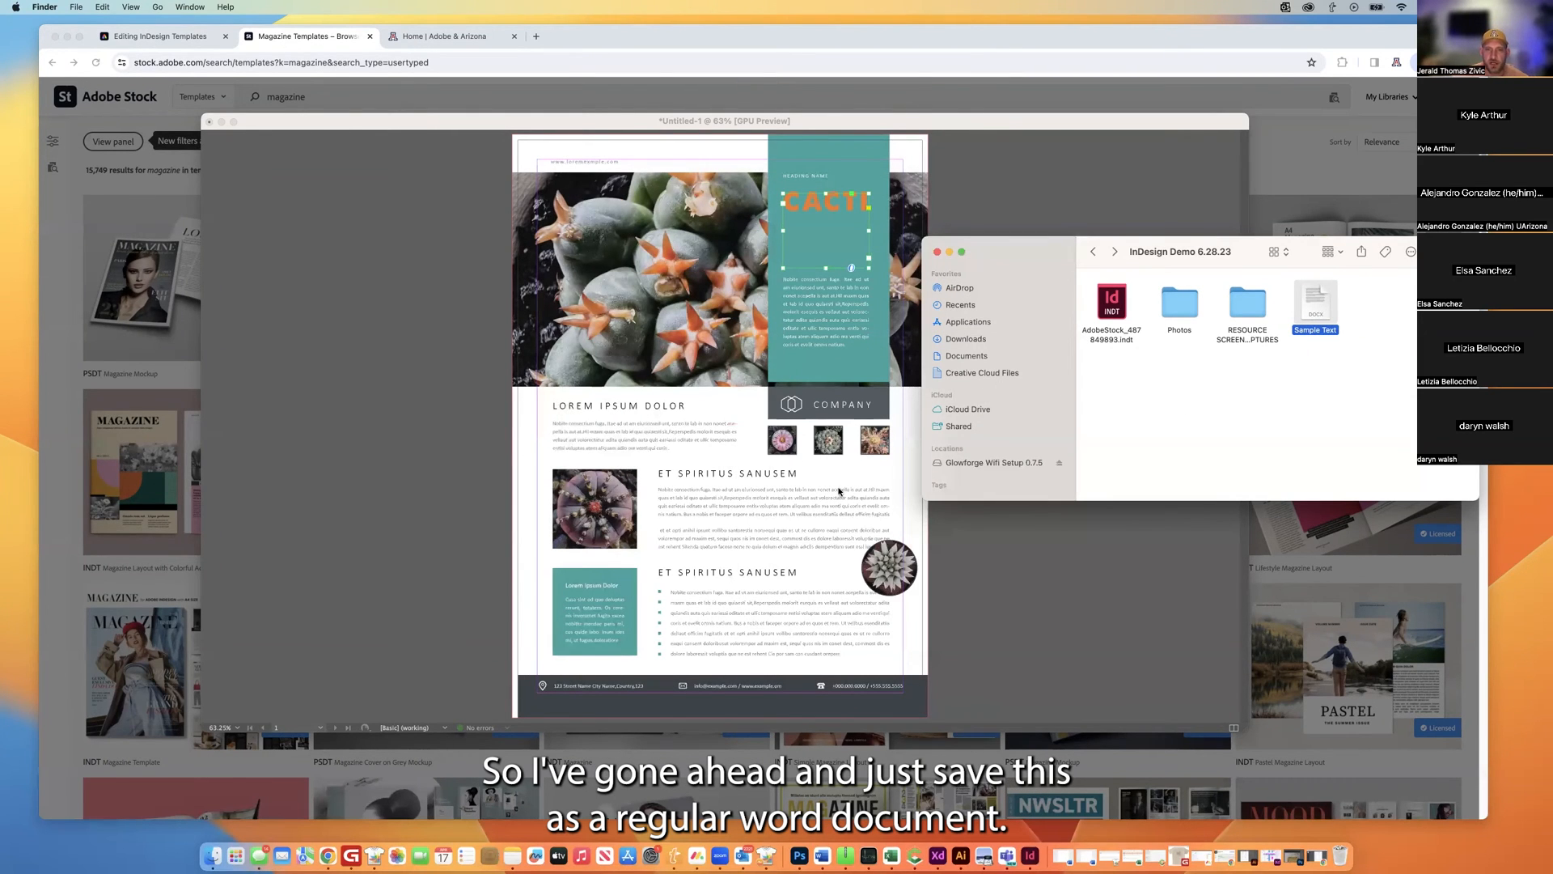
# Back in InDesign, delete all body text under the upper ET SPIRITUS SANUSEM heading, keeping its empty text frame selected.
pyautogui.click(830, 540)
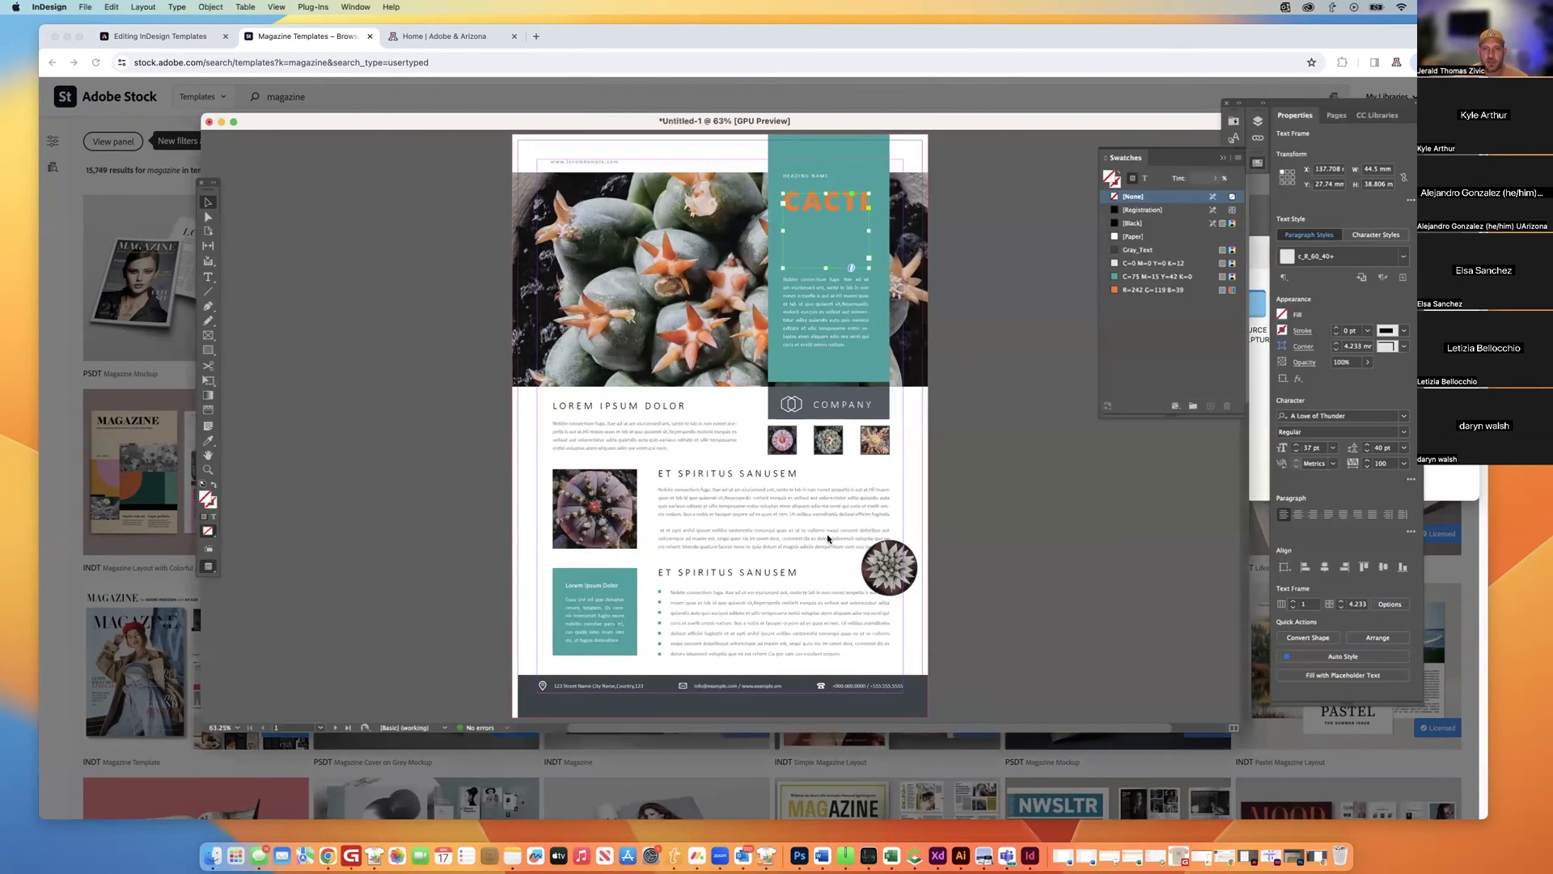
pyautogui.click(758, 536)
pyautogui.tripleClick(765, 537)
pyautogui.doubleClick(765, 536)
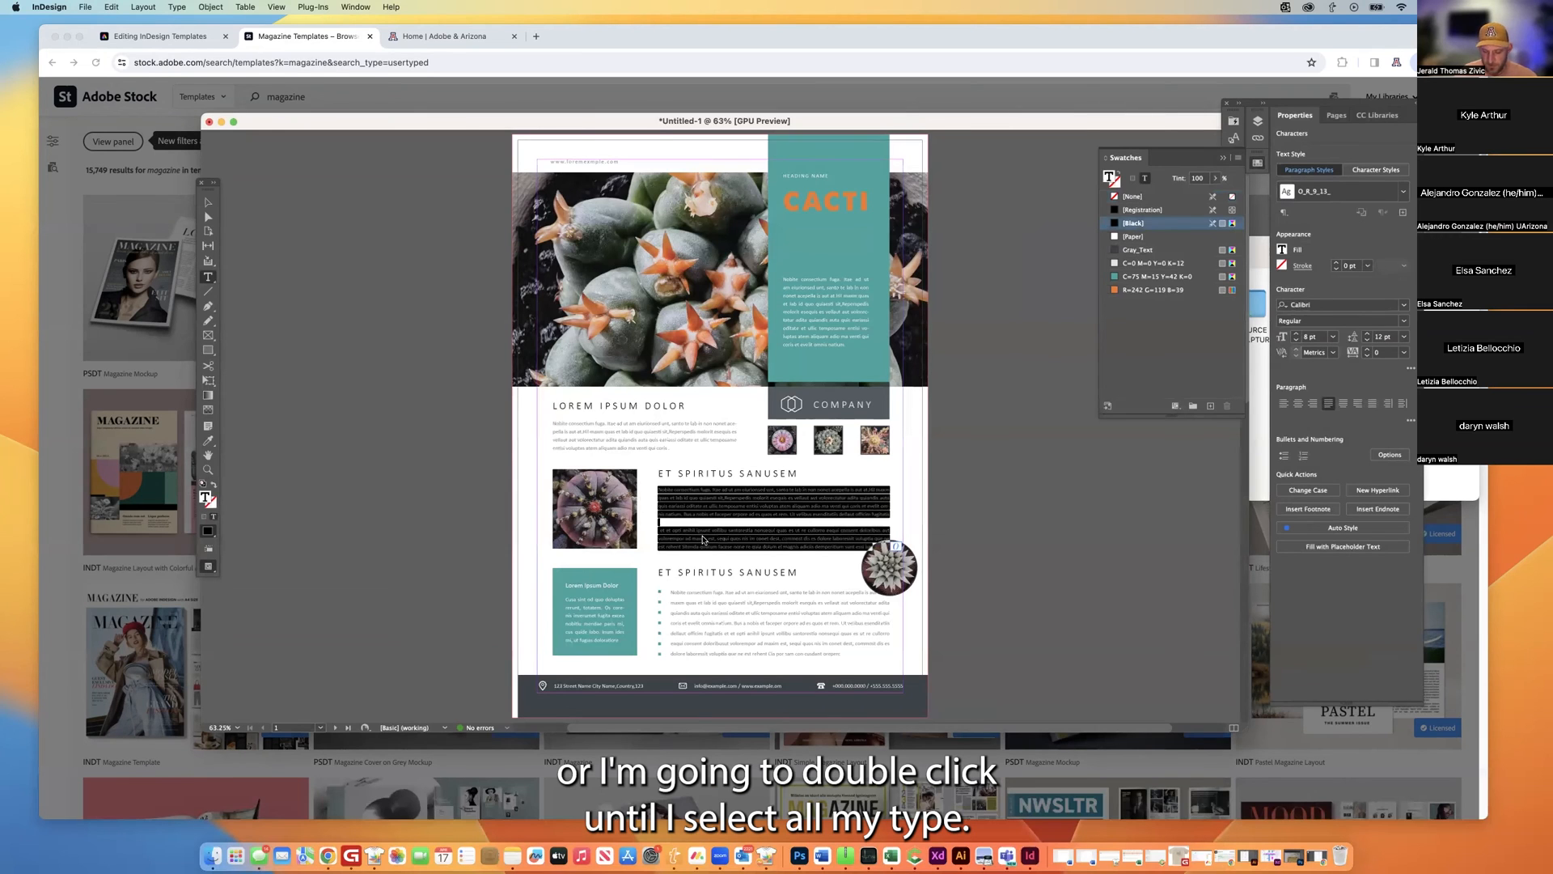
pyautogui.press('BackSpace')
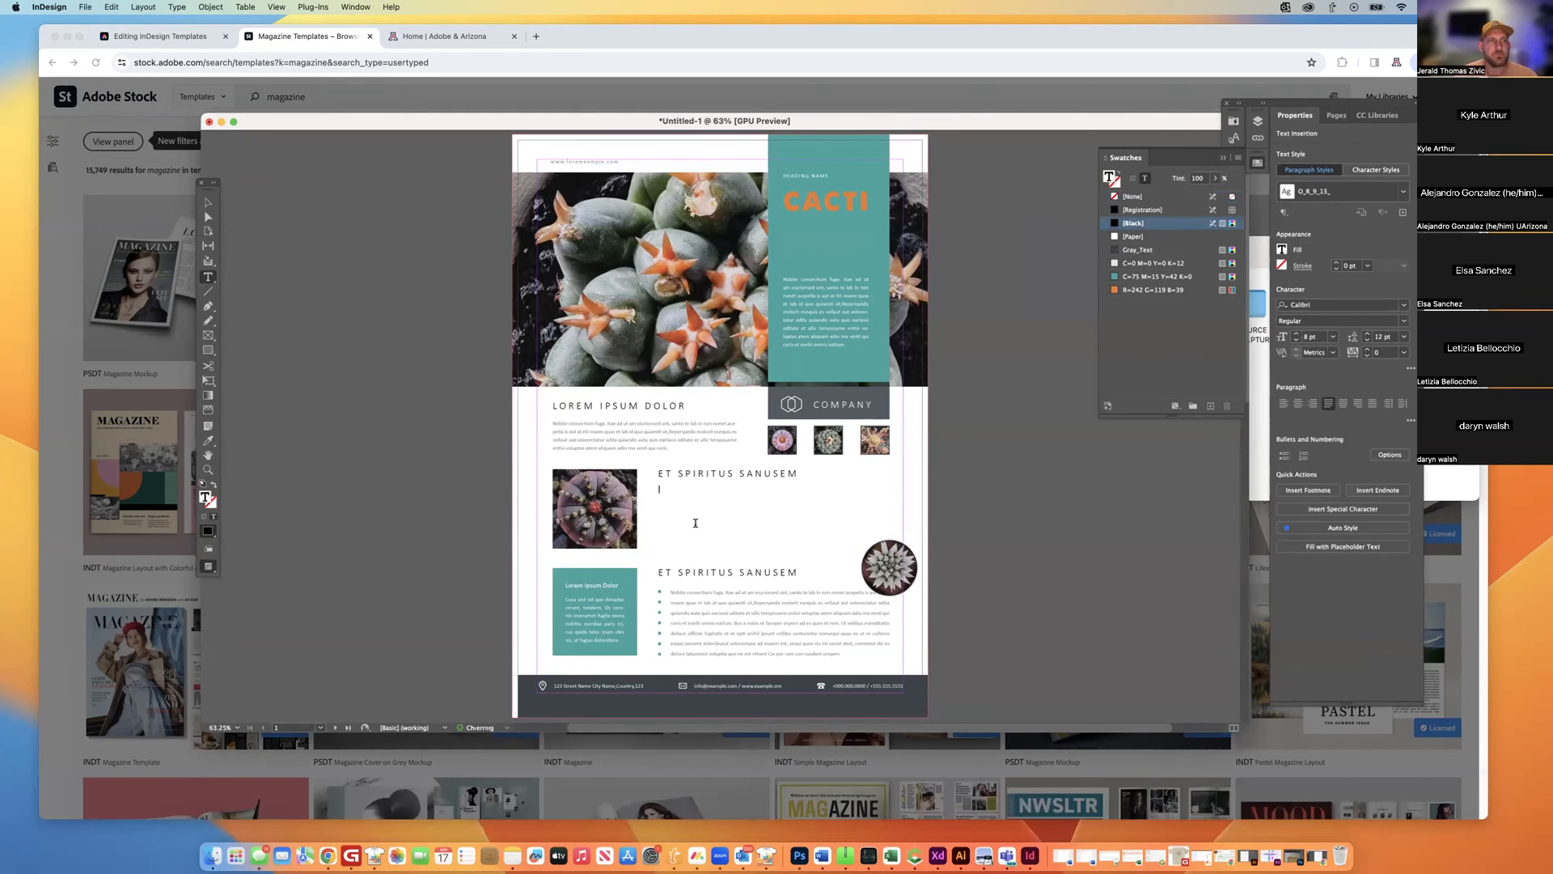
pyautogui.click(208, 202)
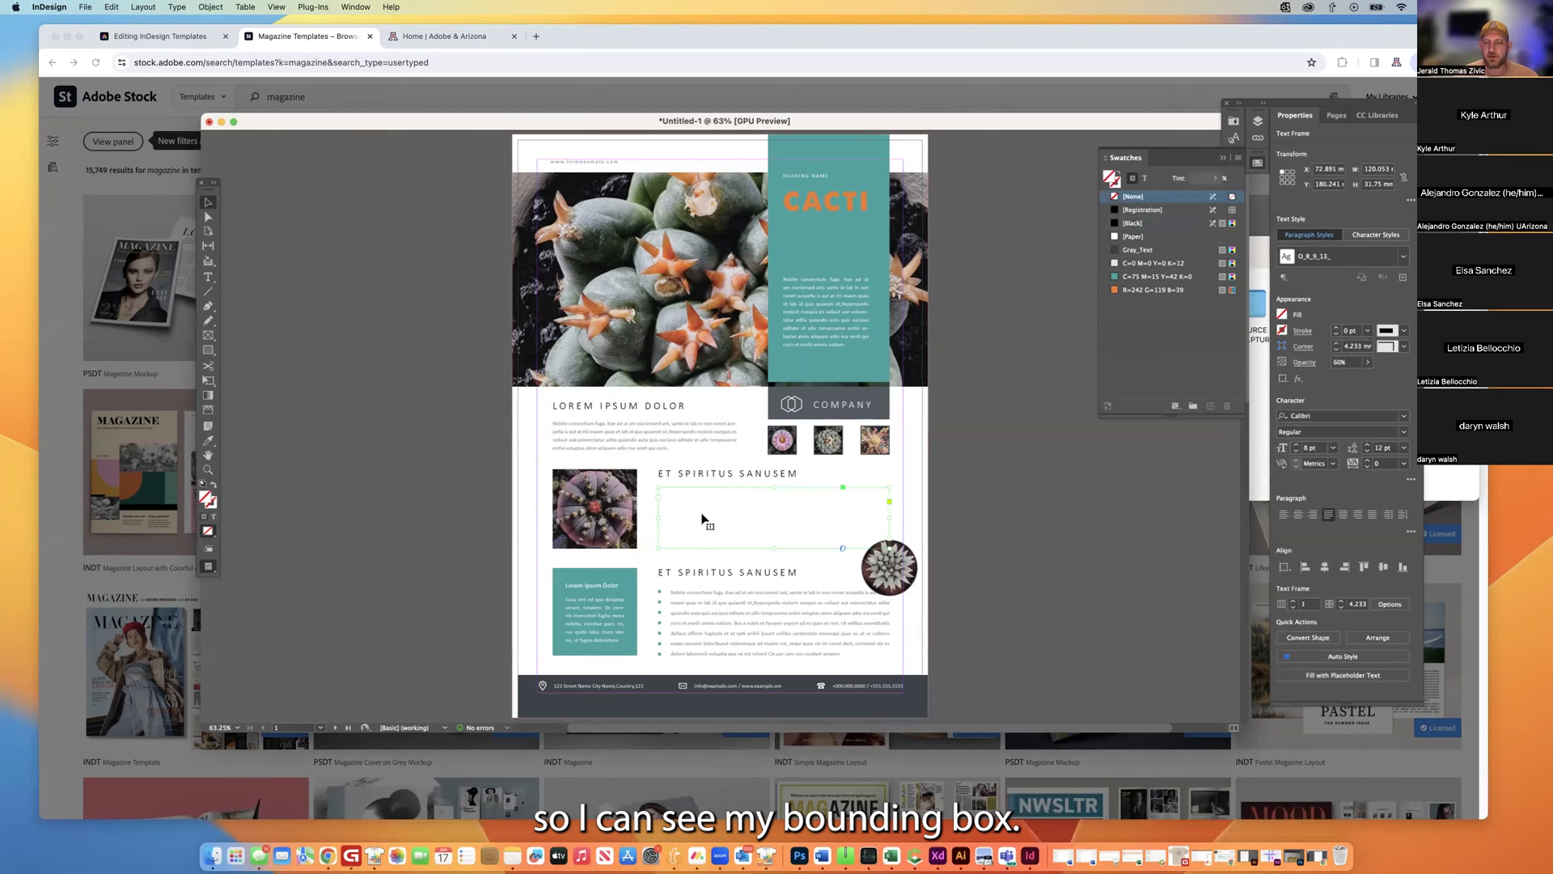
# Place the Sample Text document from Finder into the empty text frame under the upper ET SPIRITUS SANUSEM heading.
pyautogui.press('super+Tab')
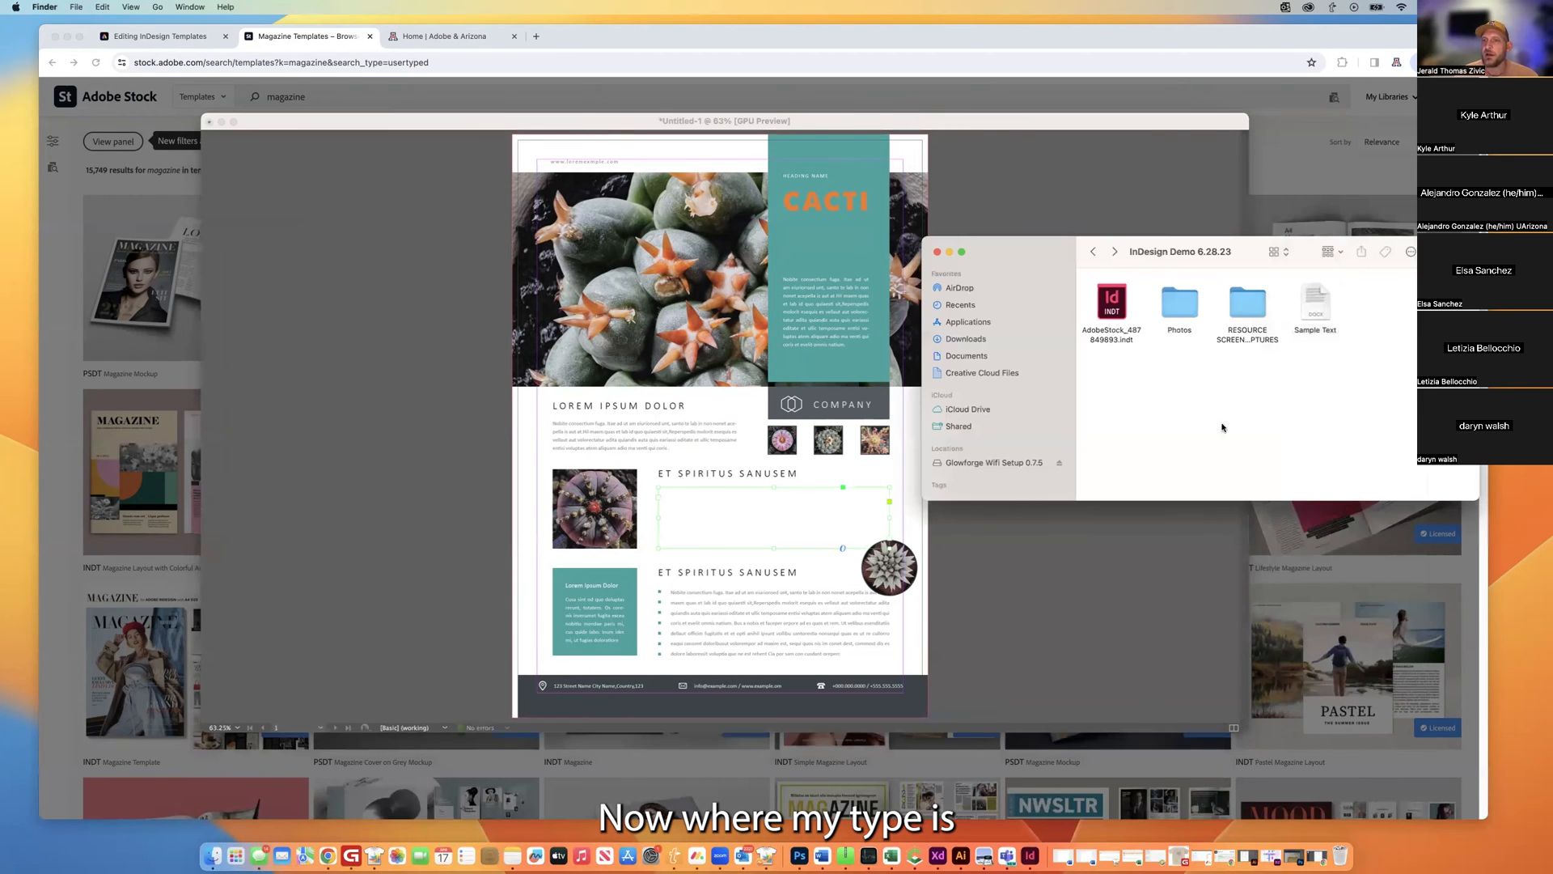
pyautogui.moveTo(1312, 310)
pyautogui.mouseDown()
pyautogui.moveTo(944, 465)
pyautogui.moveTo(748, 518)
pyautogui.moveTo(1378, 368)
pyautogui.moveTo(1319, 308)
pyautogui.mouseUp()
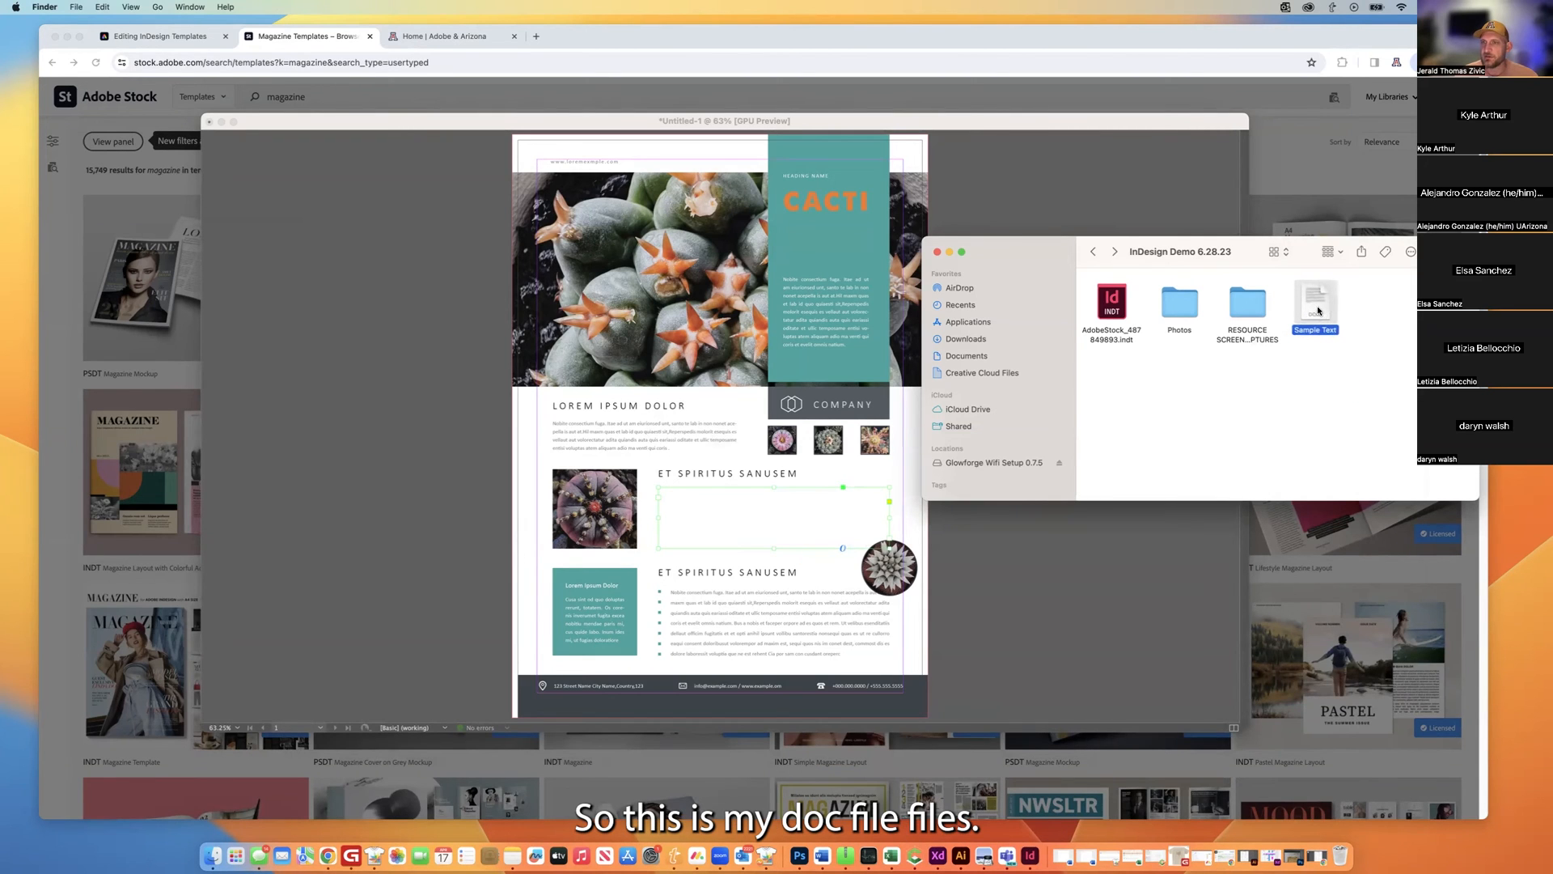
pyautogui.moveTo(1318, 306); pyautogui.dragTo(758, 521)
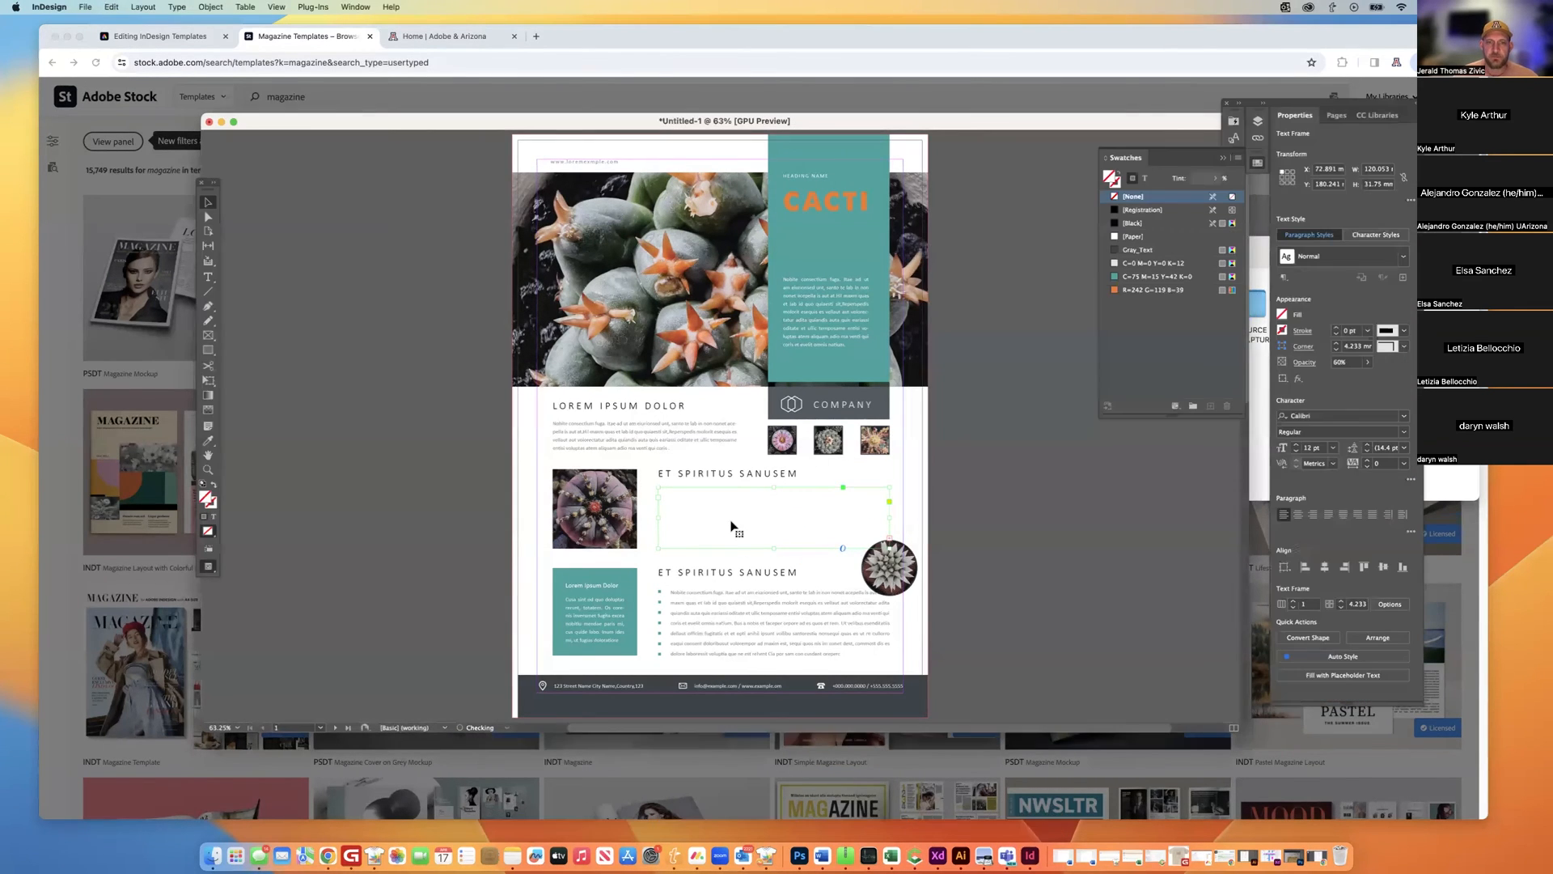
# Select all the placed text under the upper ET SPIRITUS SANUSEM heading and fill it with the Gray_Text swatch.
pyautogui.click(731, 516)
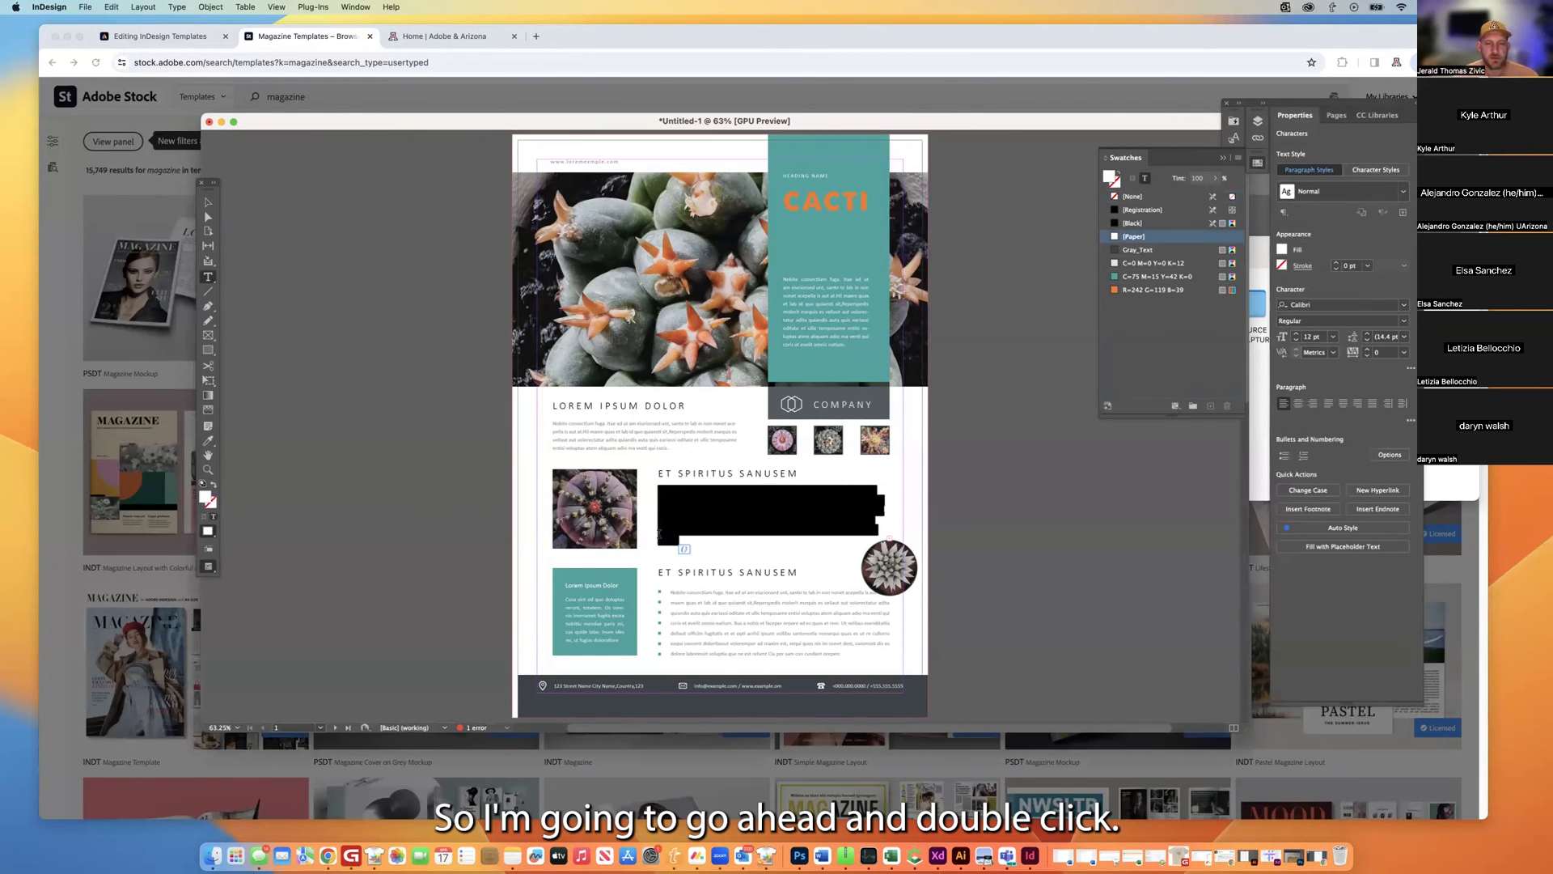
pyautogui.click(1138, 251)
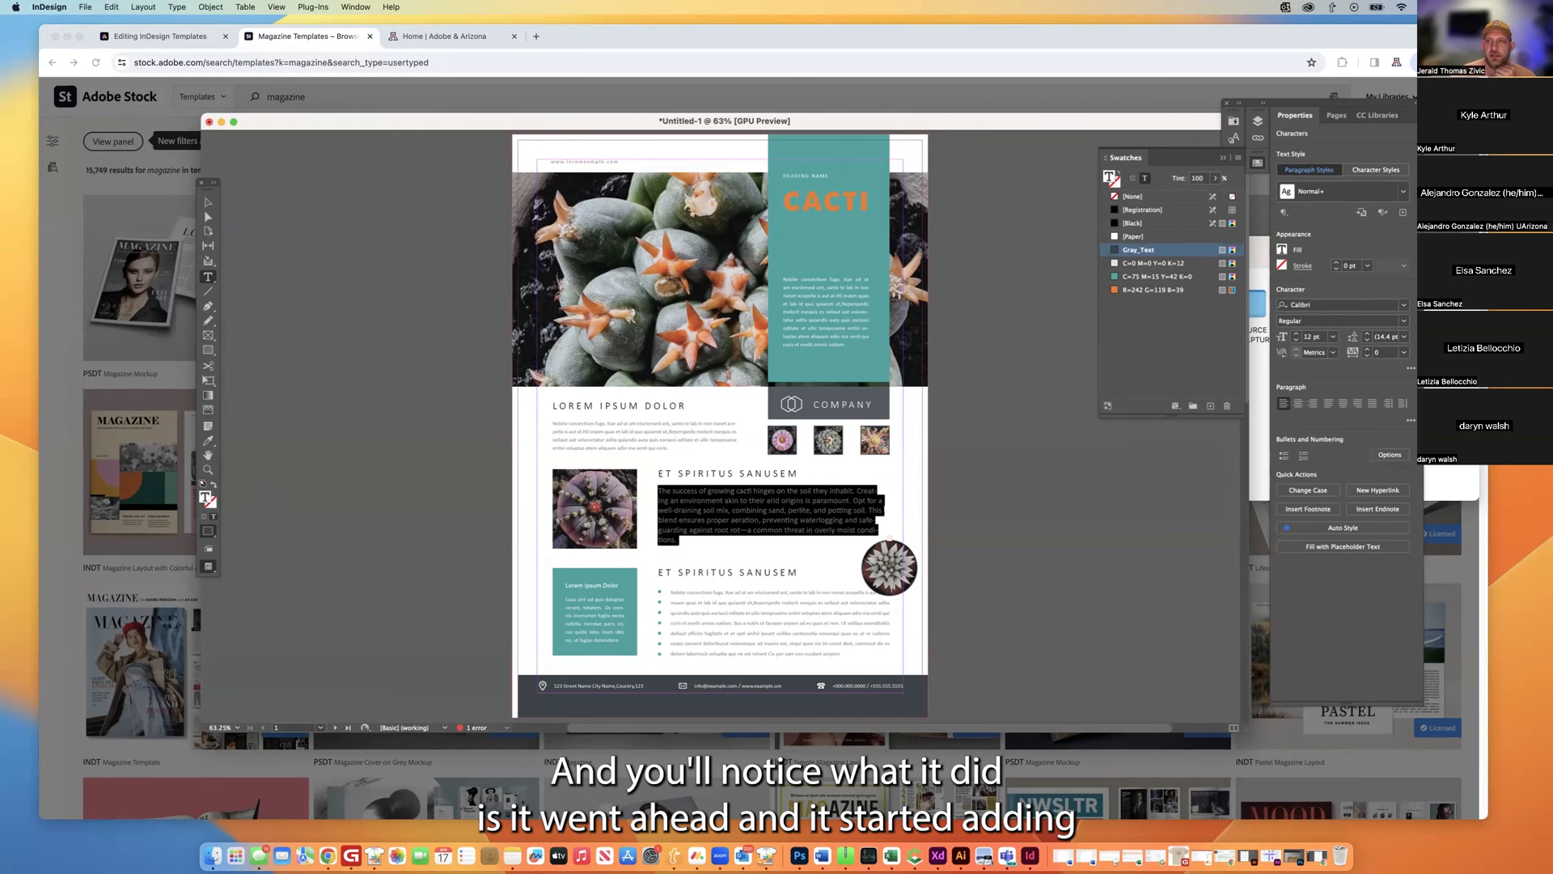
# Switch to Finder and preview the full Sample Text document again, closing the preview when done.
pyautogui.click(1259, 364)
pyautogui.click(1317, 309)
pyautogui.press('space')
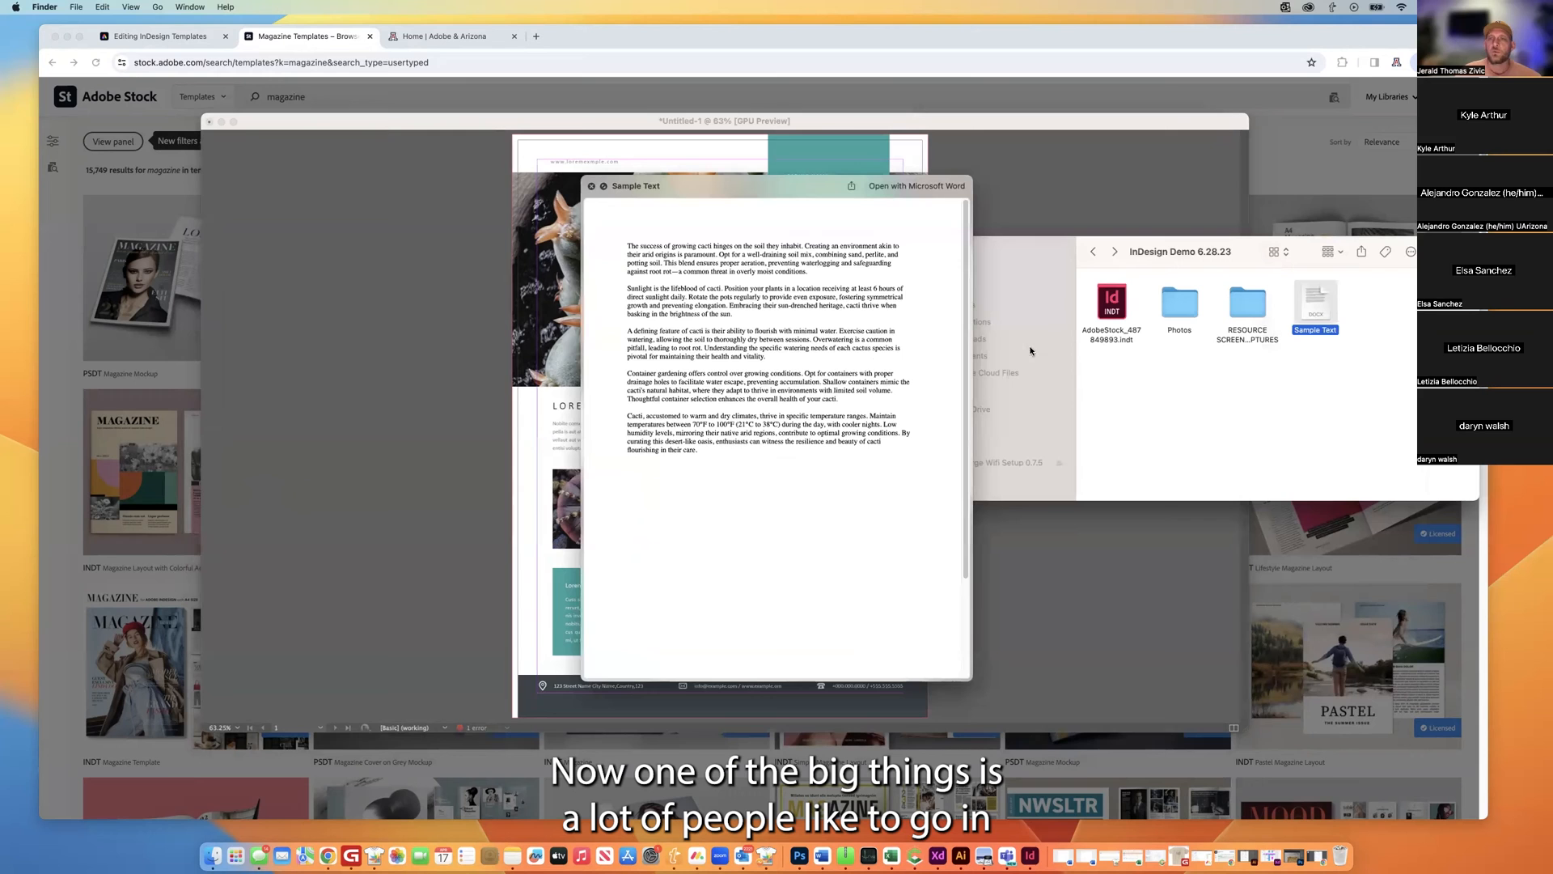
pyautogui.press('space')
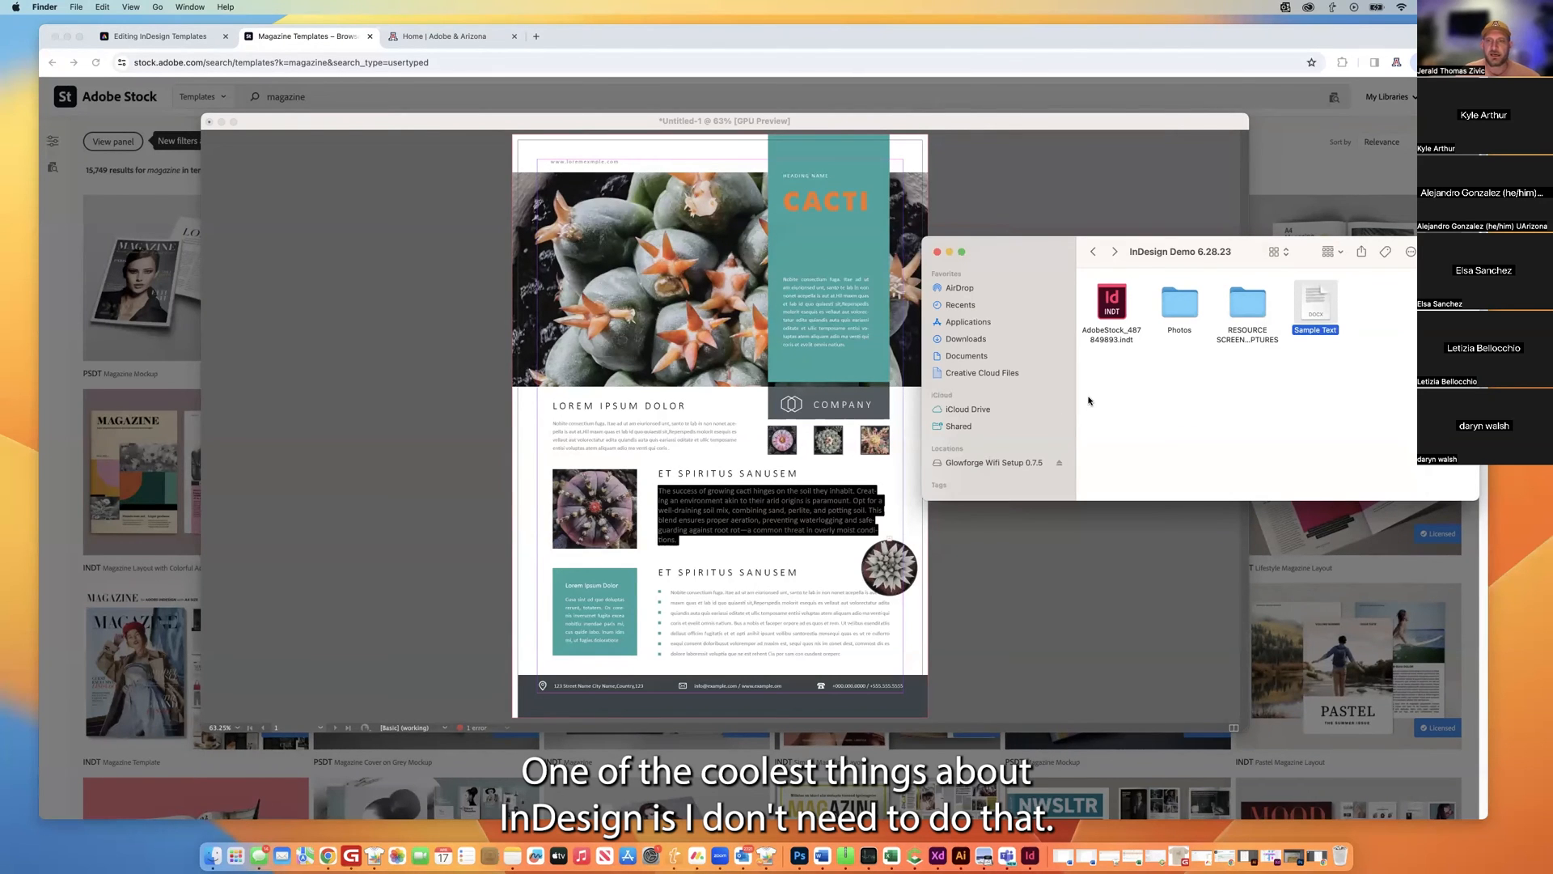
# Back in InDesign, delete all placeholder text under the lower ET SPIRITUS SANUSEM heading.
pyautogui.click(700, 589)
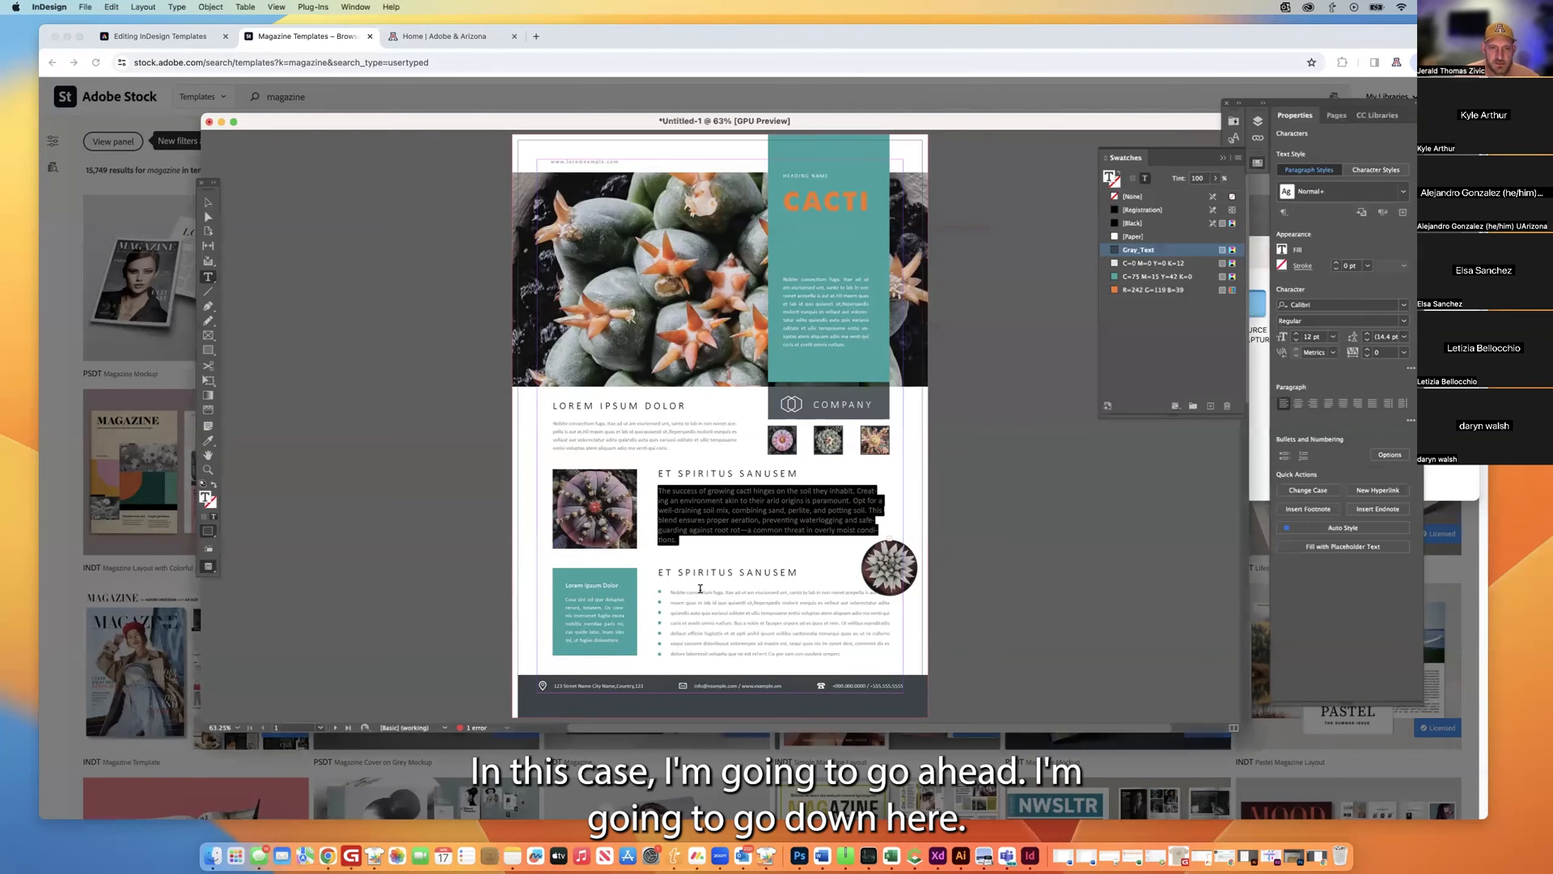
pyautogui.tripleClick(716, 611)
pyautogui.click(716, 610)
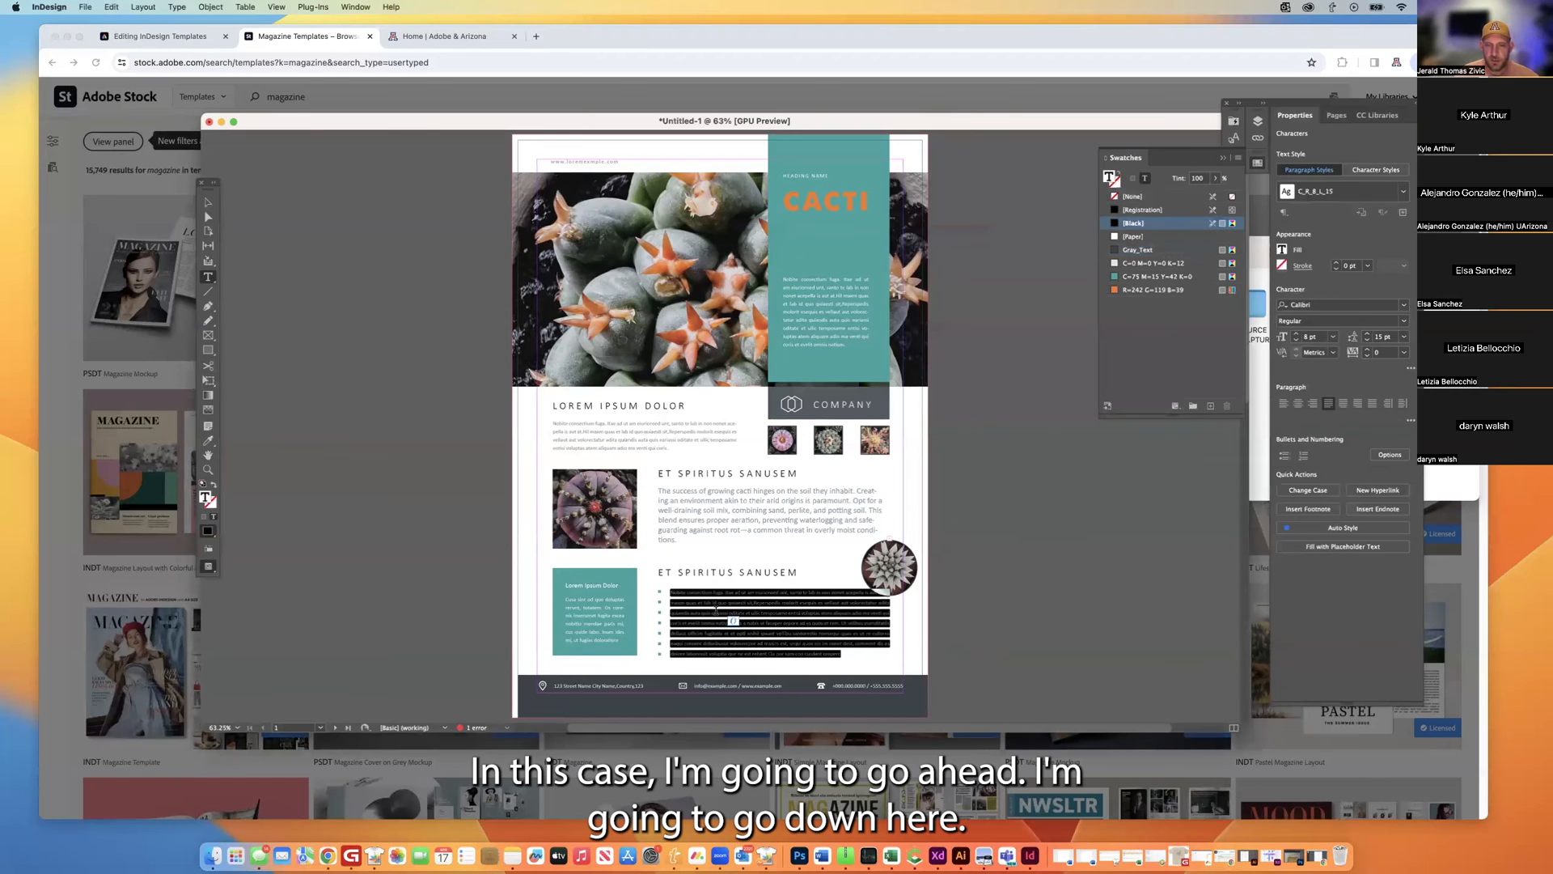
pyautogui.press('BackSpace')
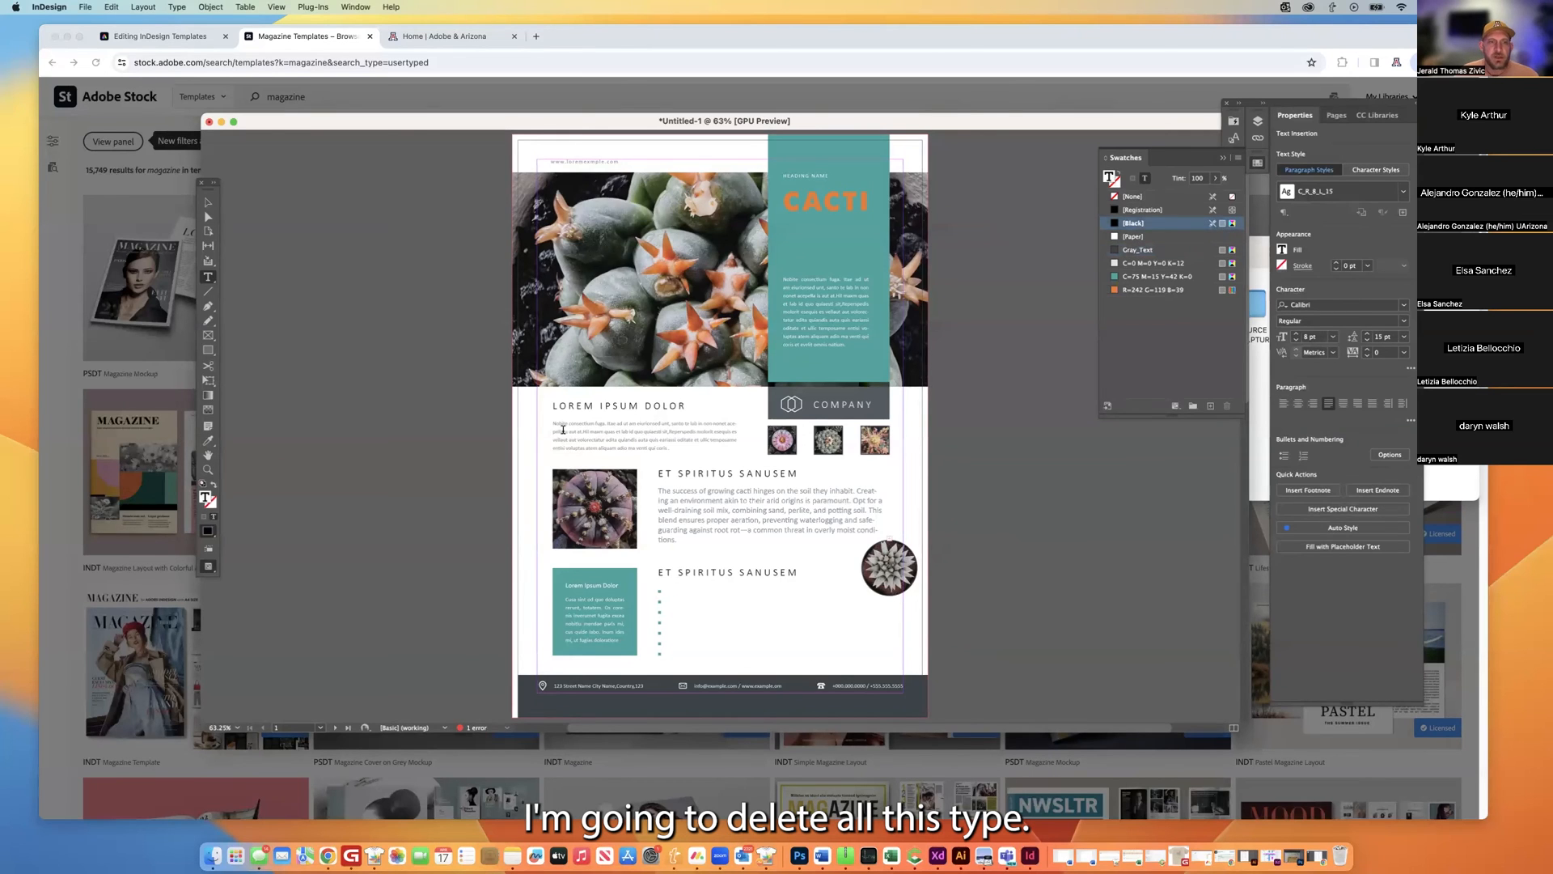
# Select the text frame under the upper ET SPIRITUS SANUSEM heading and extend its lower edge to a height of about 33.9 mm.
pyautogui.click(208, 202)
pyautogui.click(848, 520)
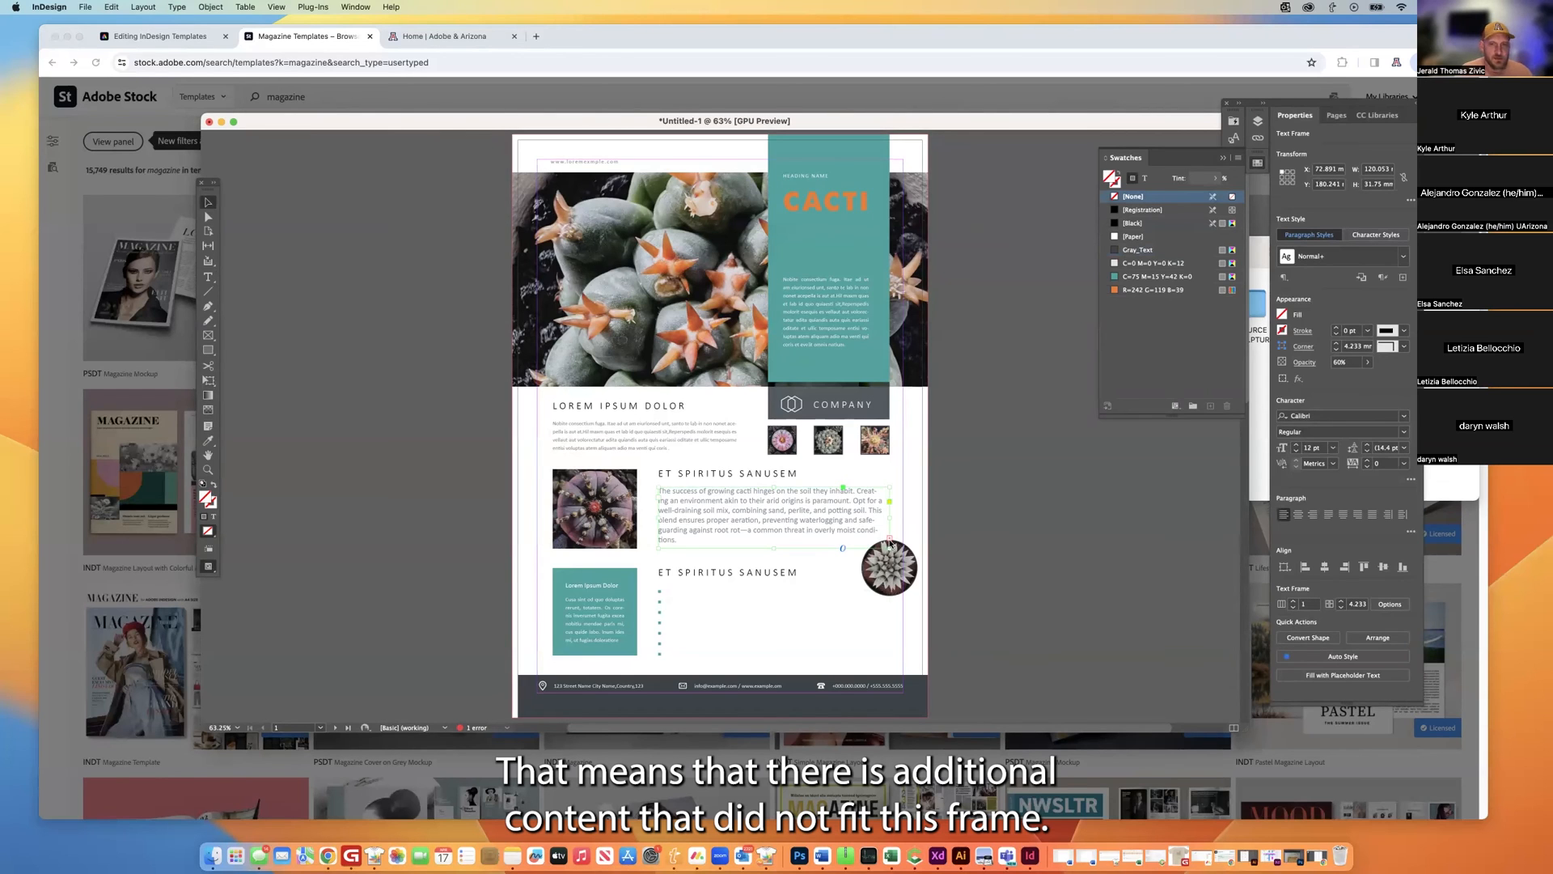
pyautogui.click(890, 538)
pyautogui.moveTo(774, 550)
pyautogui.mouseDown()
pyautogui.moveTo(774, 568)
pyautogui.moveTo(775, 551)
pyautogui.mouseUp()
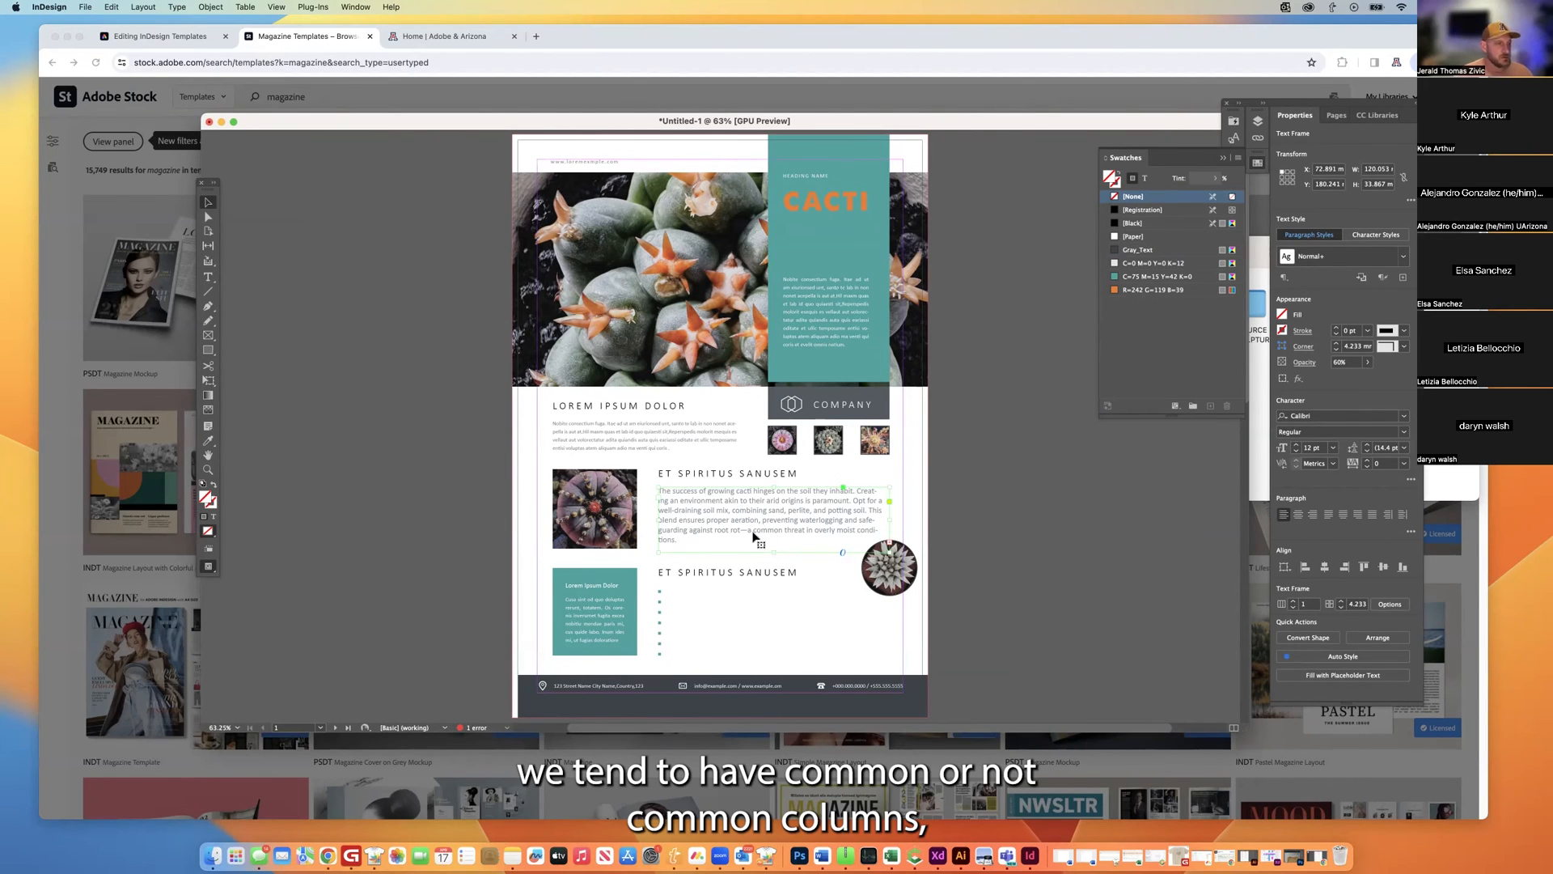
# Thread the overflow text from the upper ET SPIRITUS SANUSEM frame into the emptied frame under the lower heading.
pyautogui.scroll(-10, 693, 530)
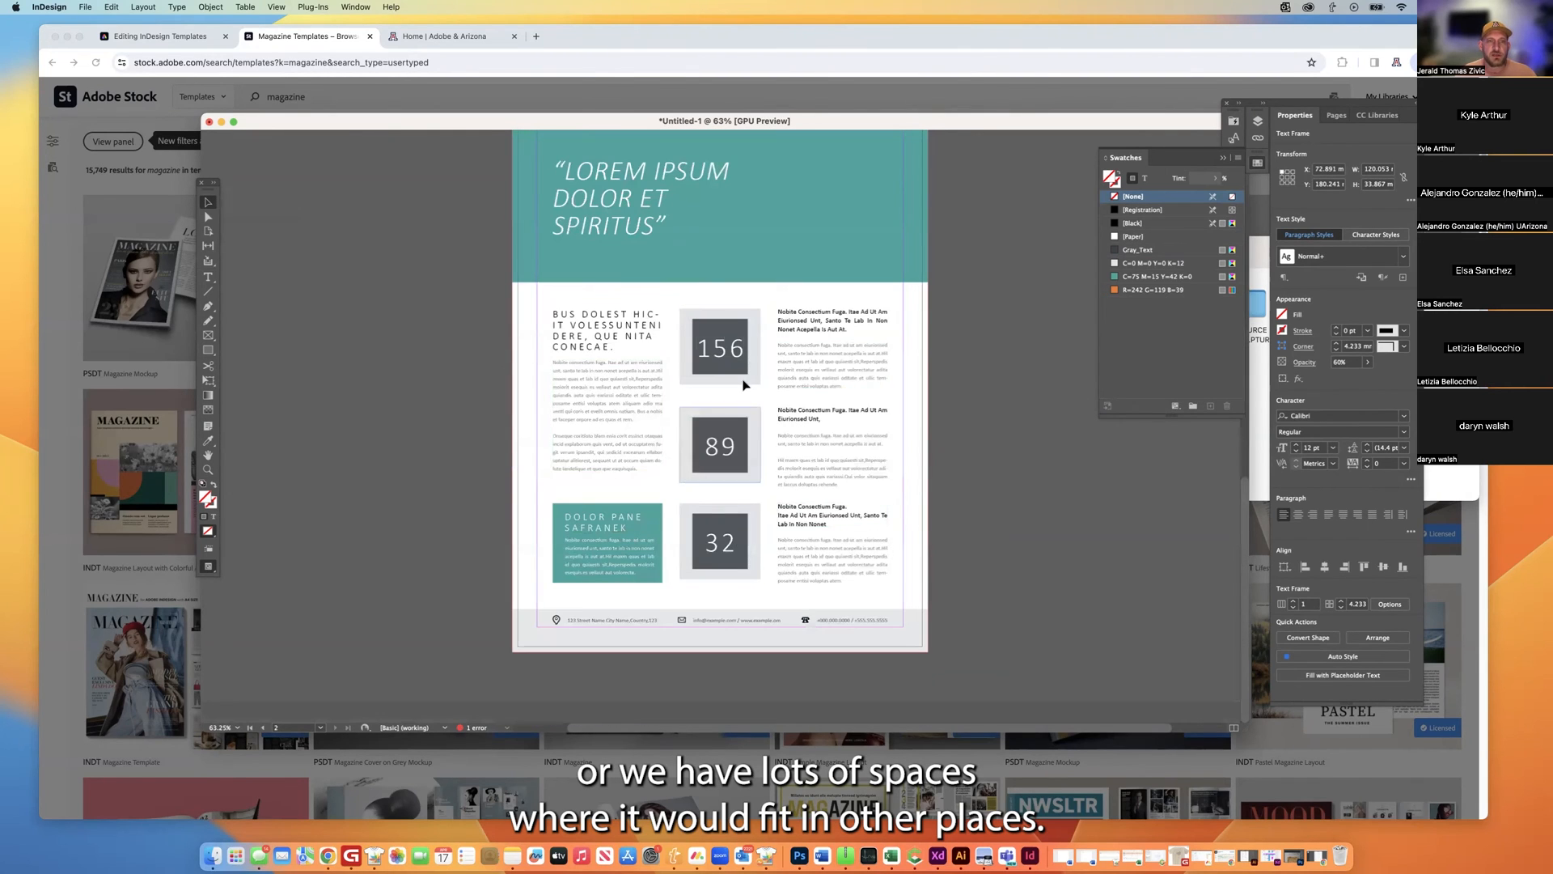
pyautogui.scroll(10, 739, 348)
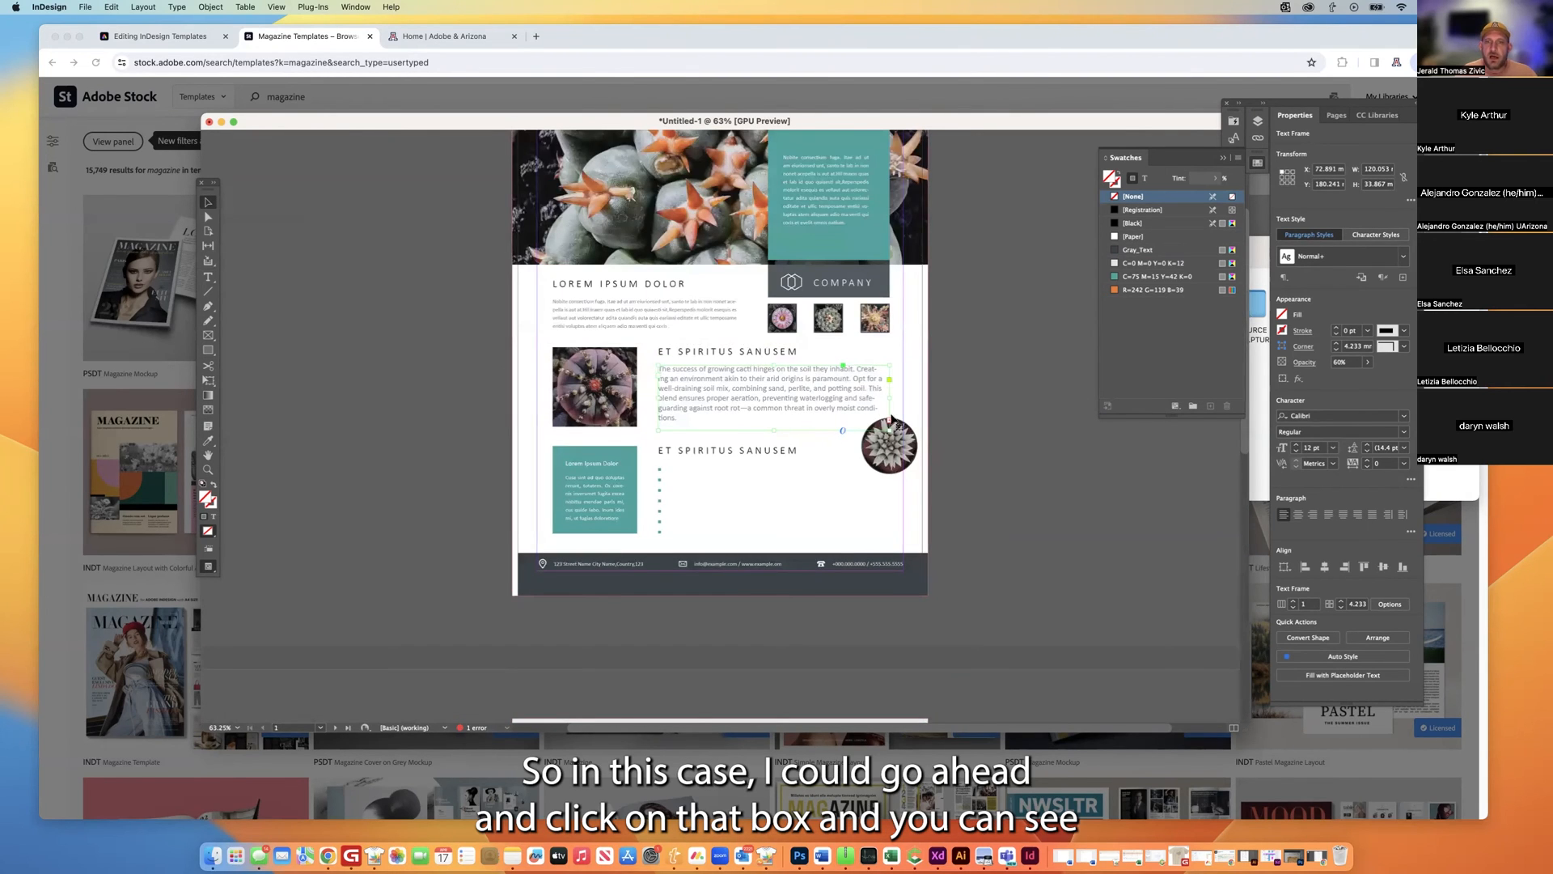
pyautogui.click(890, 423)
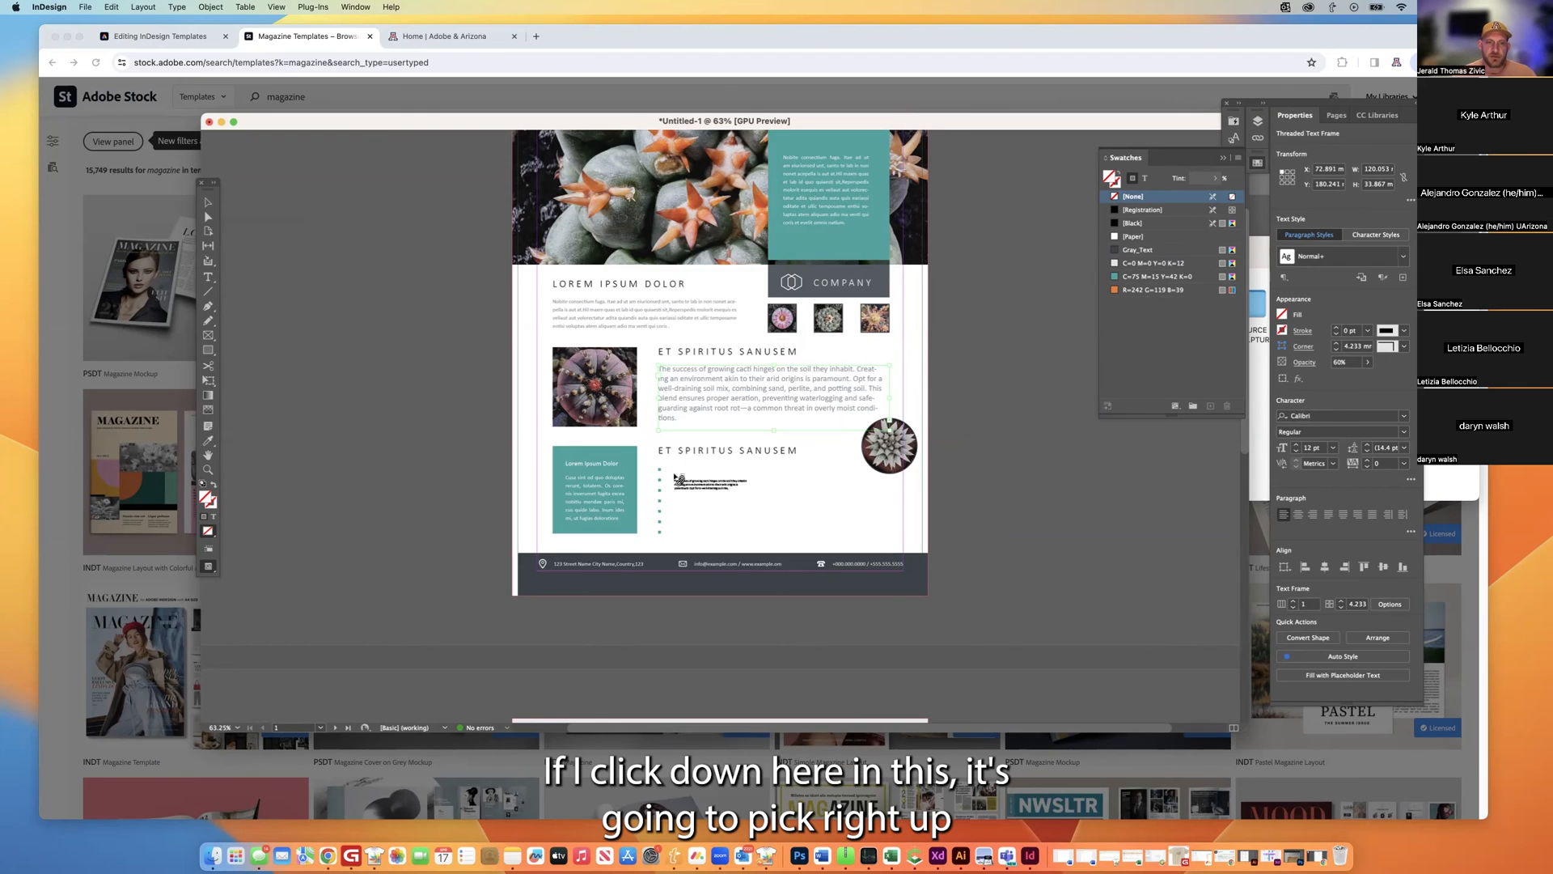
pyautogui.click(674, 479)
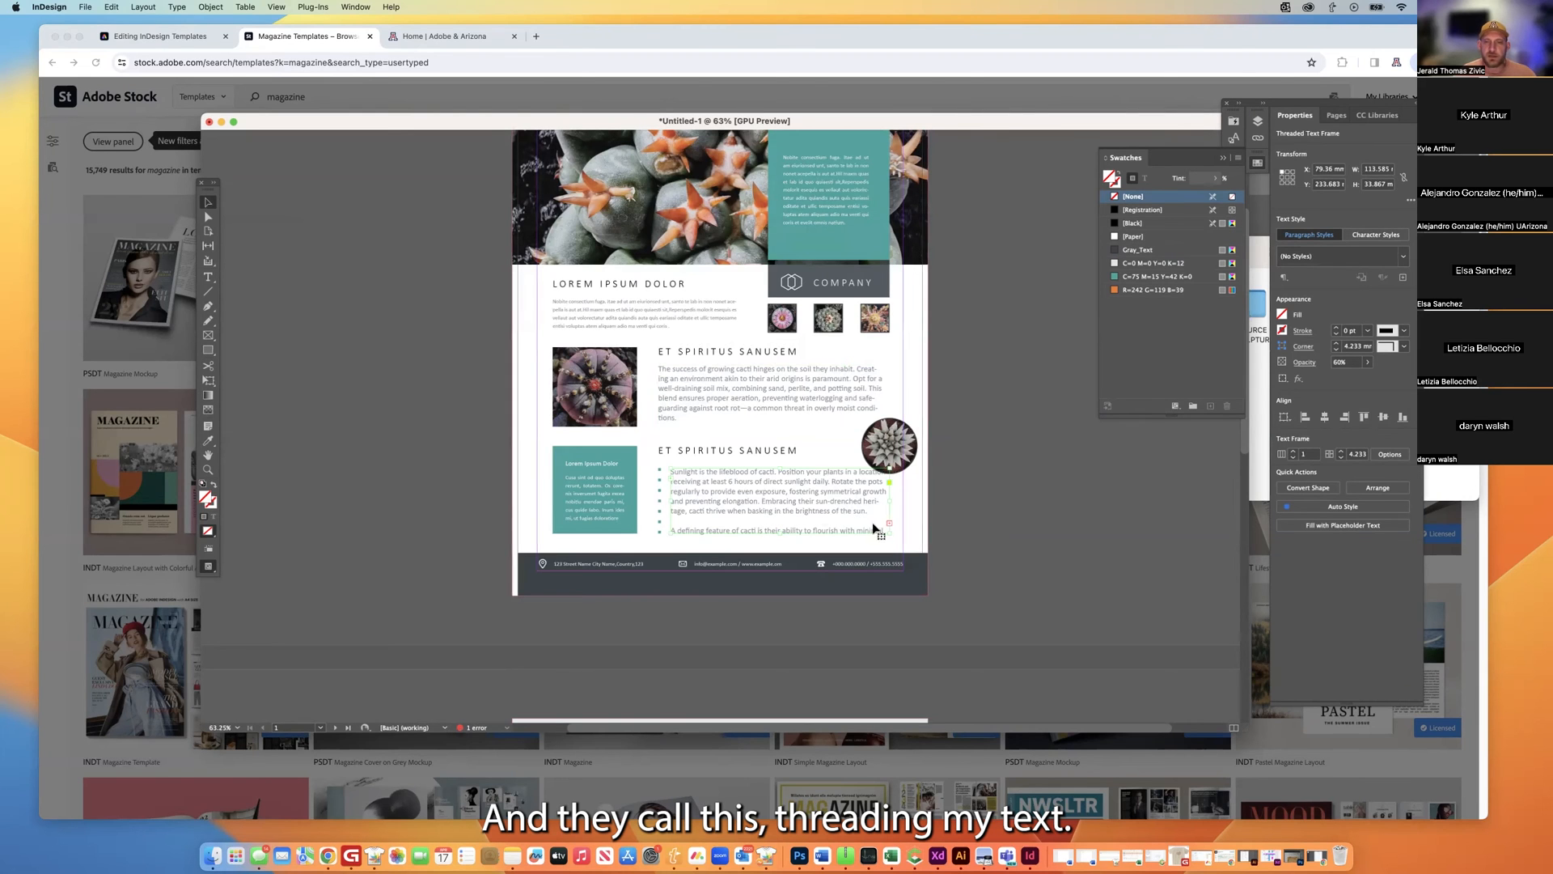
# On page 2, delete all placeholder body text under the BUS DOLEST heading.
pyautogui.scroll(-5, 752, 517)
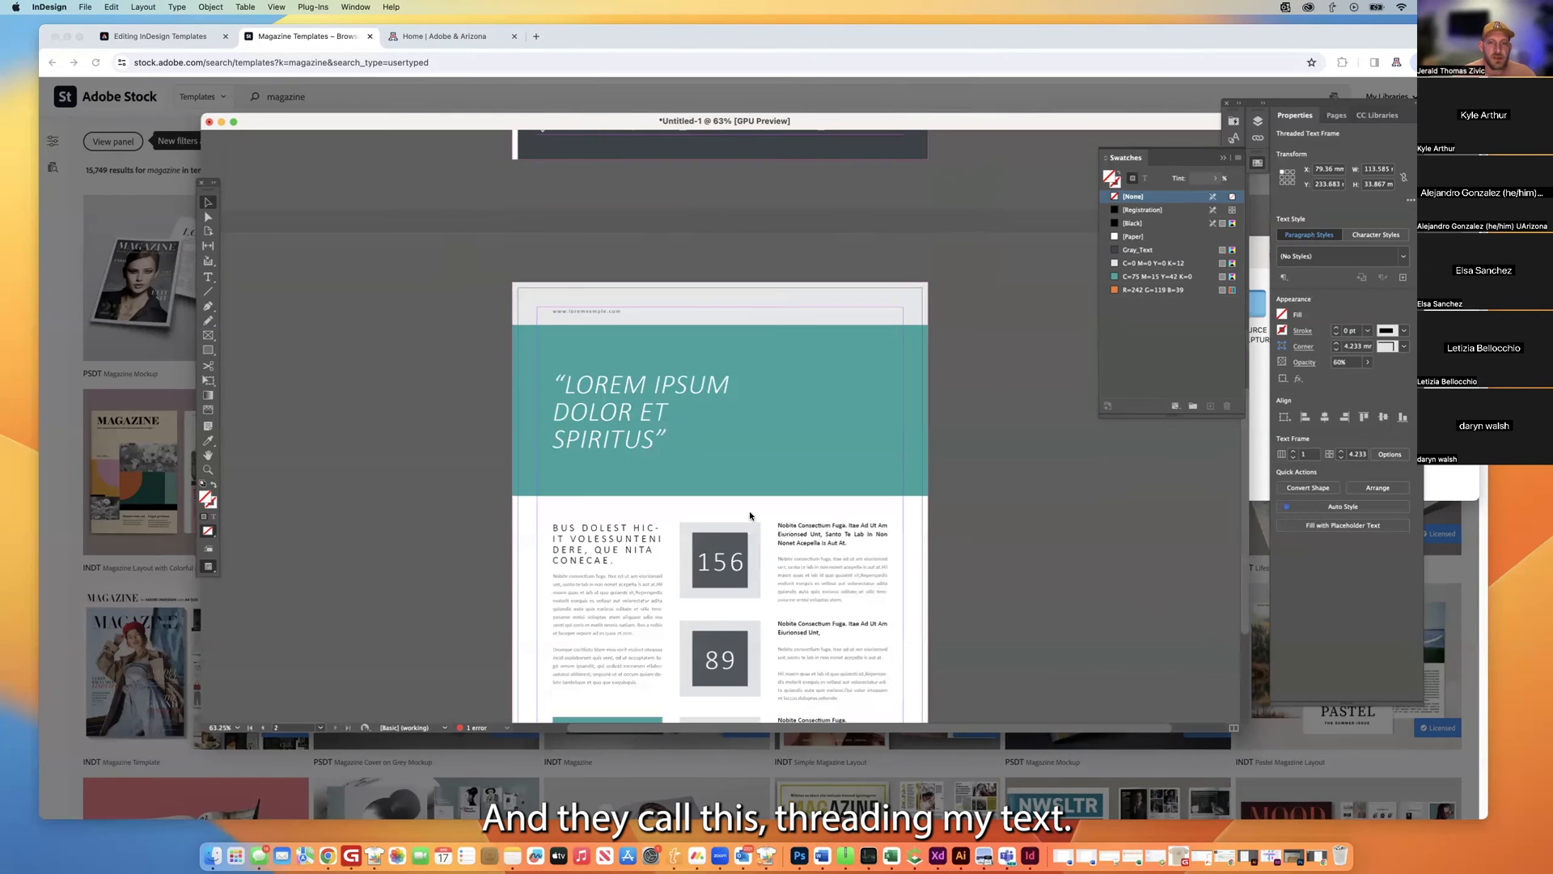
pyautogui.tripleClick(629, 590)
pyautogui.click(629, 590)
pyautogui.click(628, 588)
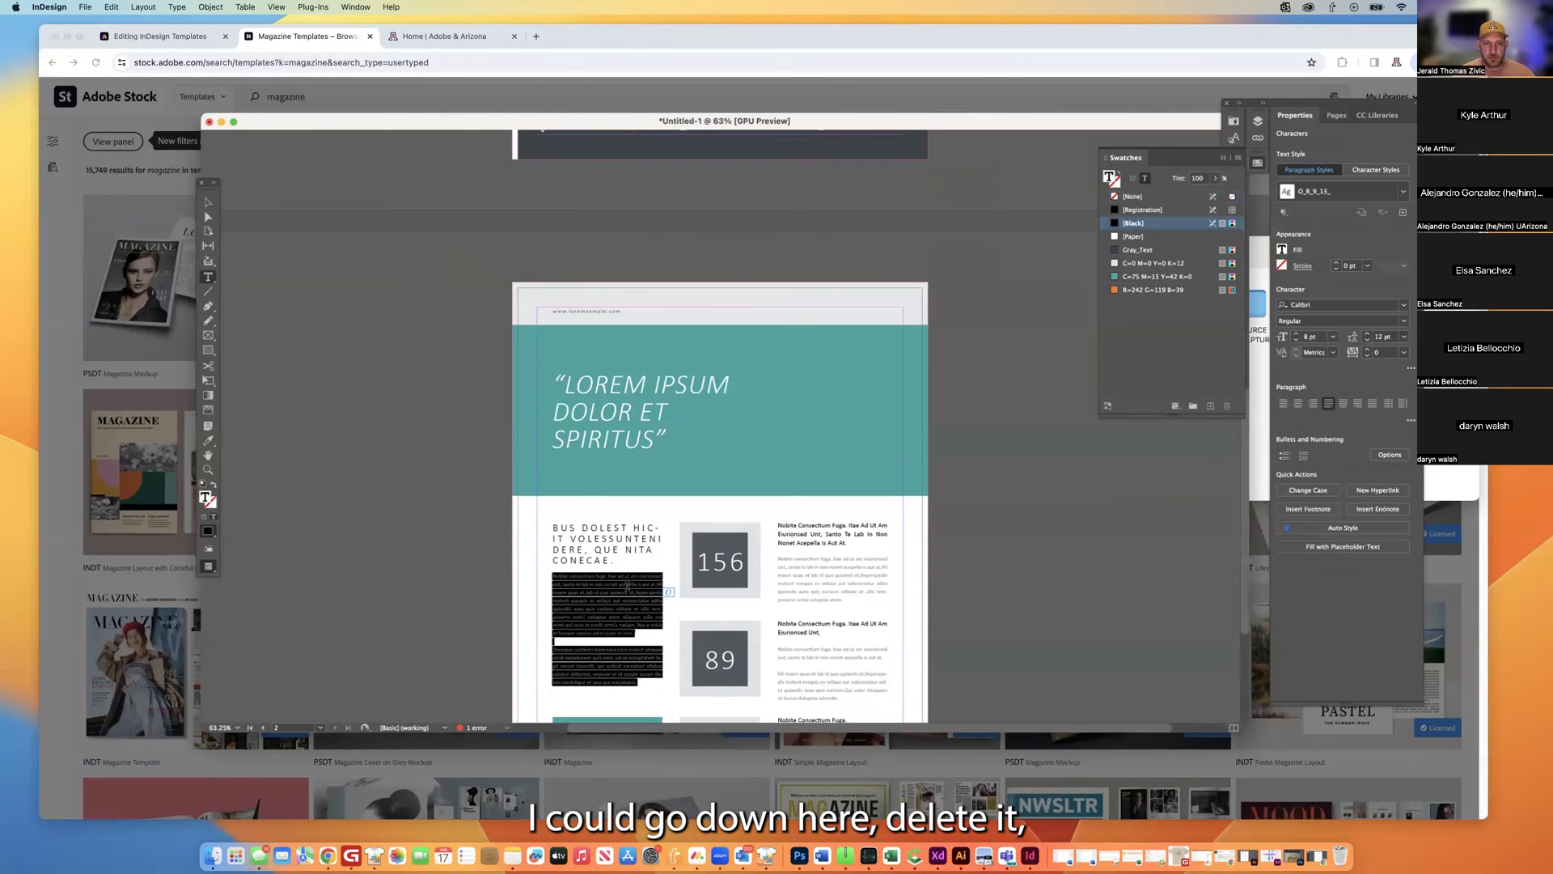
pyautogui.click(628, 587)
# Thread the overflow text from page 1's lower ET SPIRITUS SANUSEM frame into the emptied BUS DOLEST frame on page 2.
pyautogui.scroll(3, 778, 451)
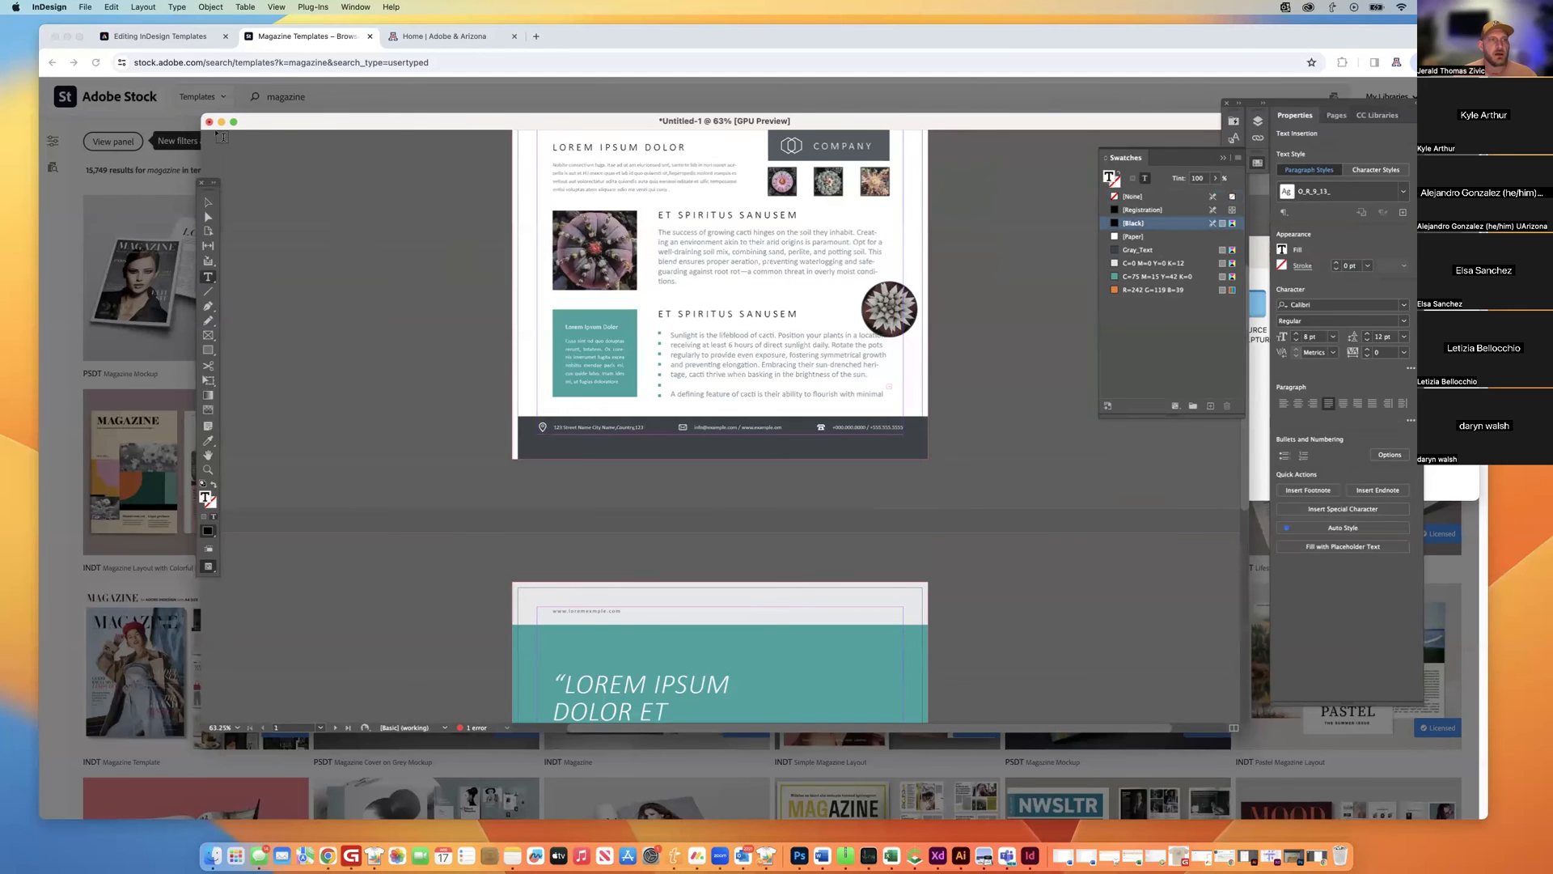
pyautogui.click(208, 201)
pyautogui.click(889, 387)
pyautogui.scroll(-5, 663, 582)
pyautogui.click(582, 388)
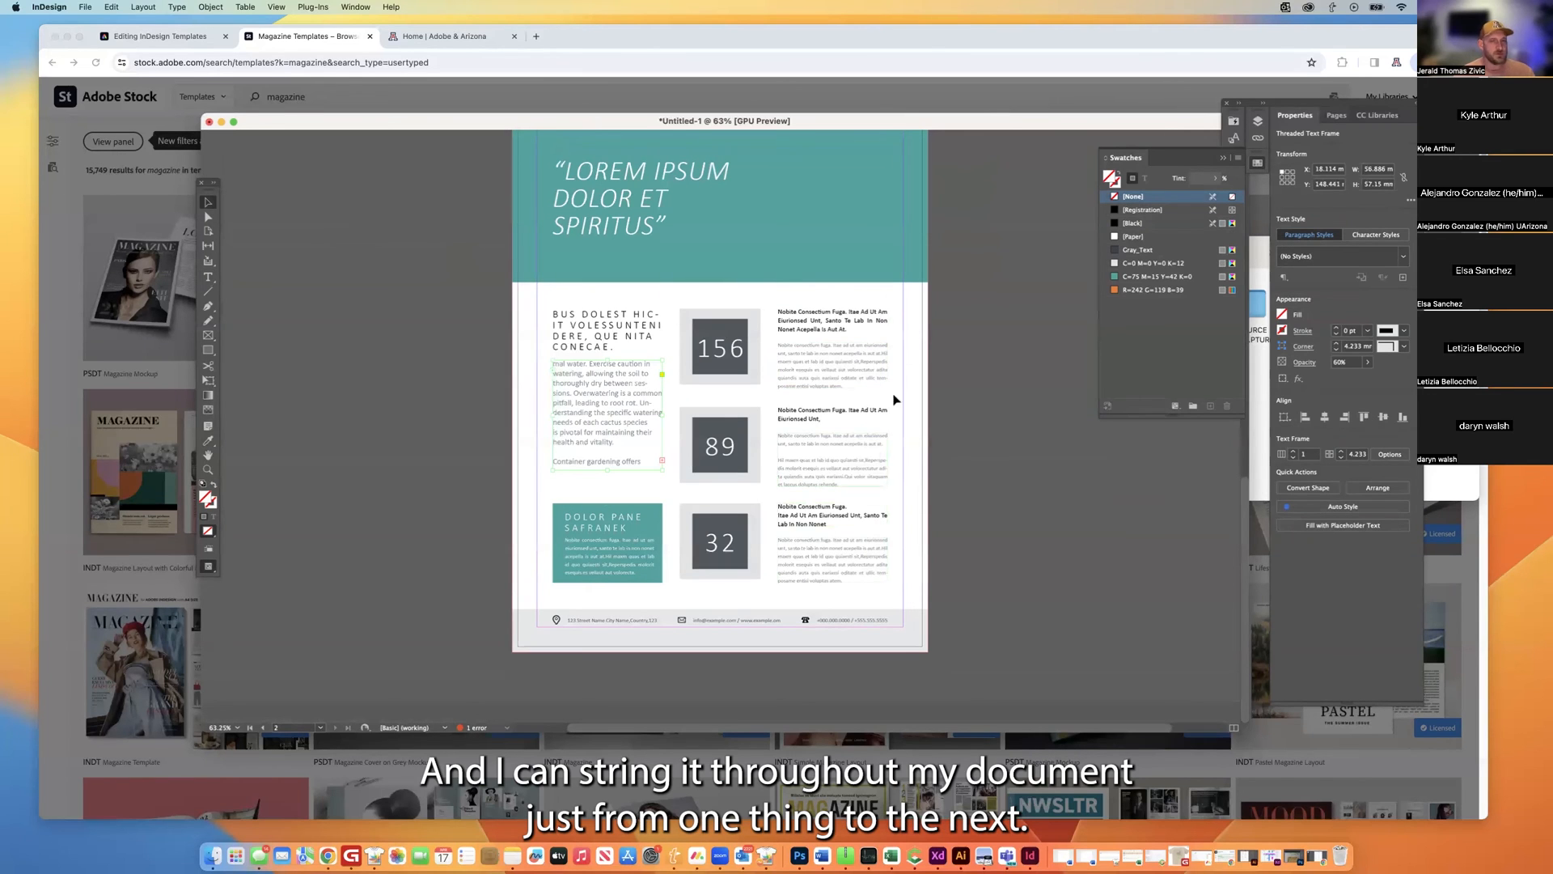
# Clear the placeholder body text beside the 156 box and thread the overflow text from the BUS DOLEST frame into that frame.
pyautogui.tripleClick(804, 368)
pyautogui.click(806, 370)
pyautogui.press('BackSpace')
pyautogui.press('Escape')
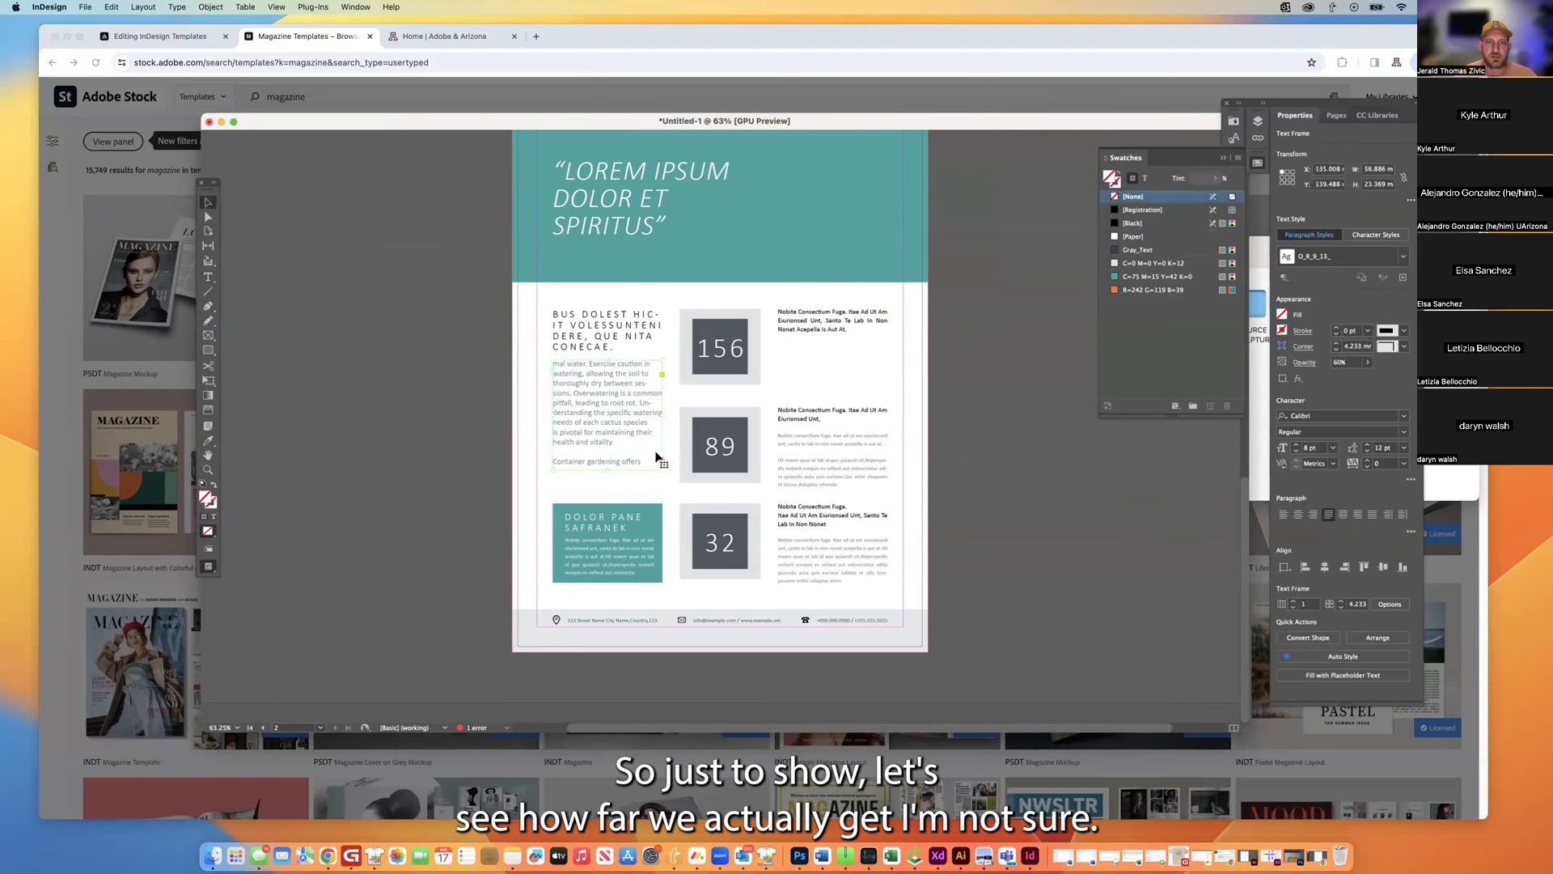
pyautogui.click(662, 460)
pyautogui.click(817, 368)
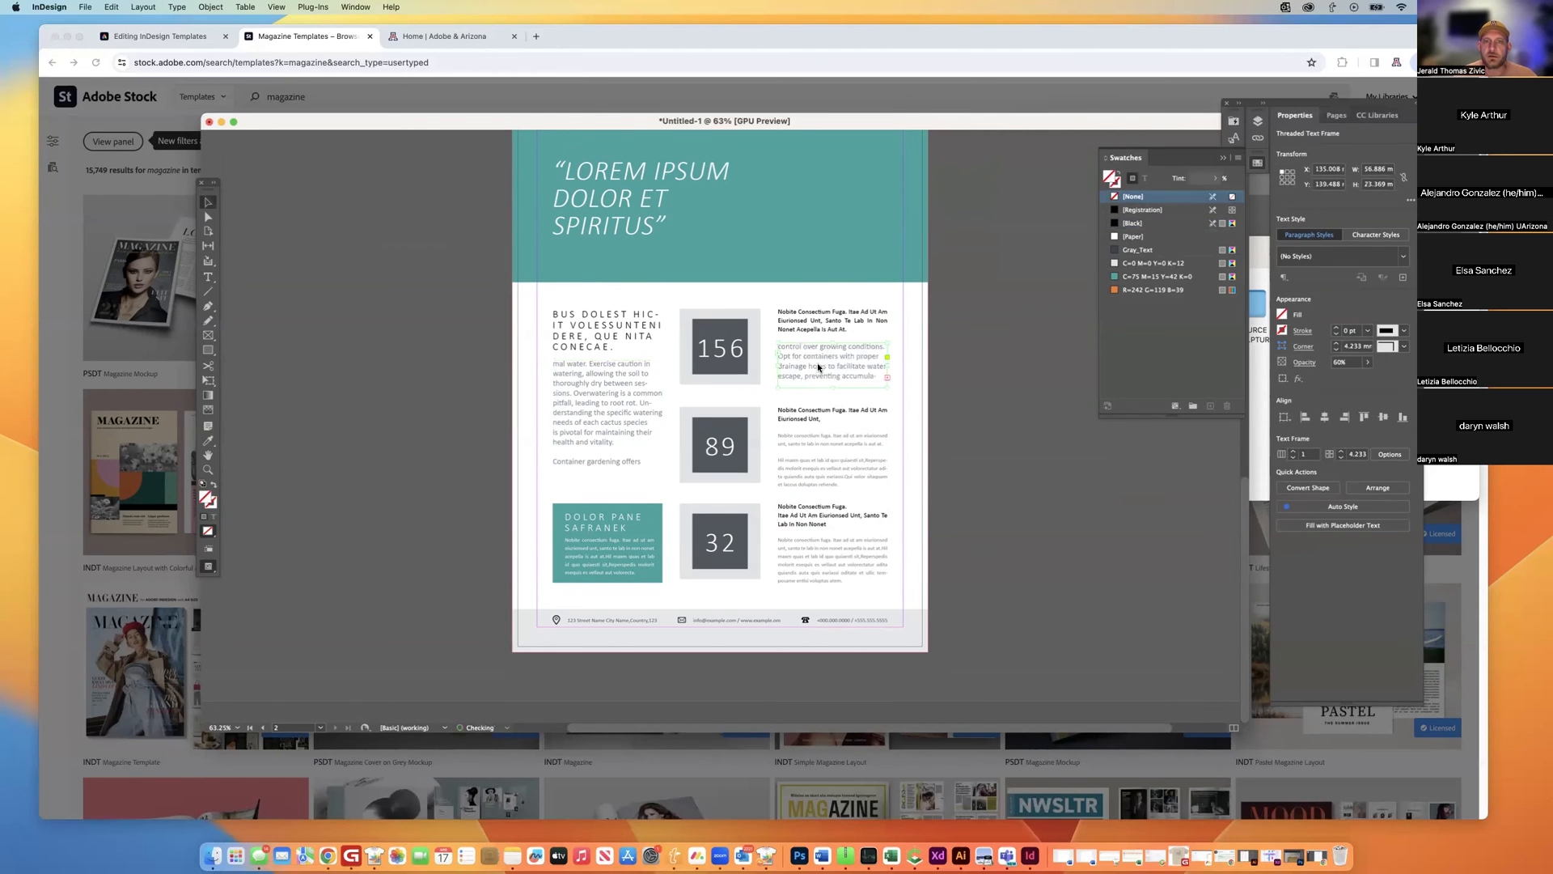
# Clear the placeholder body text beside the 89 box and thread the overflow from the frame above into it.
pyautogui.doubleClick(806, 445)
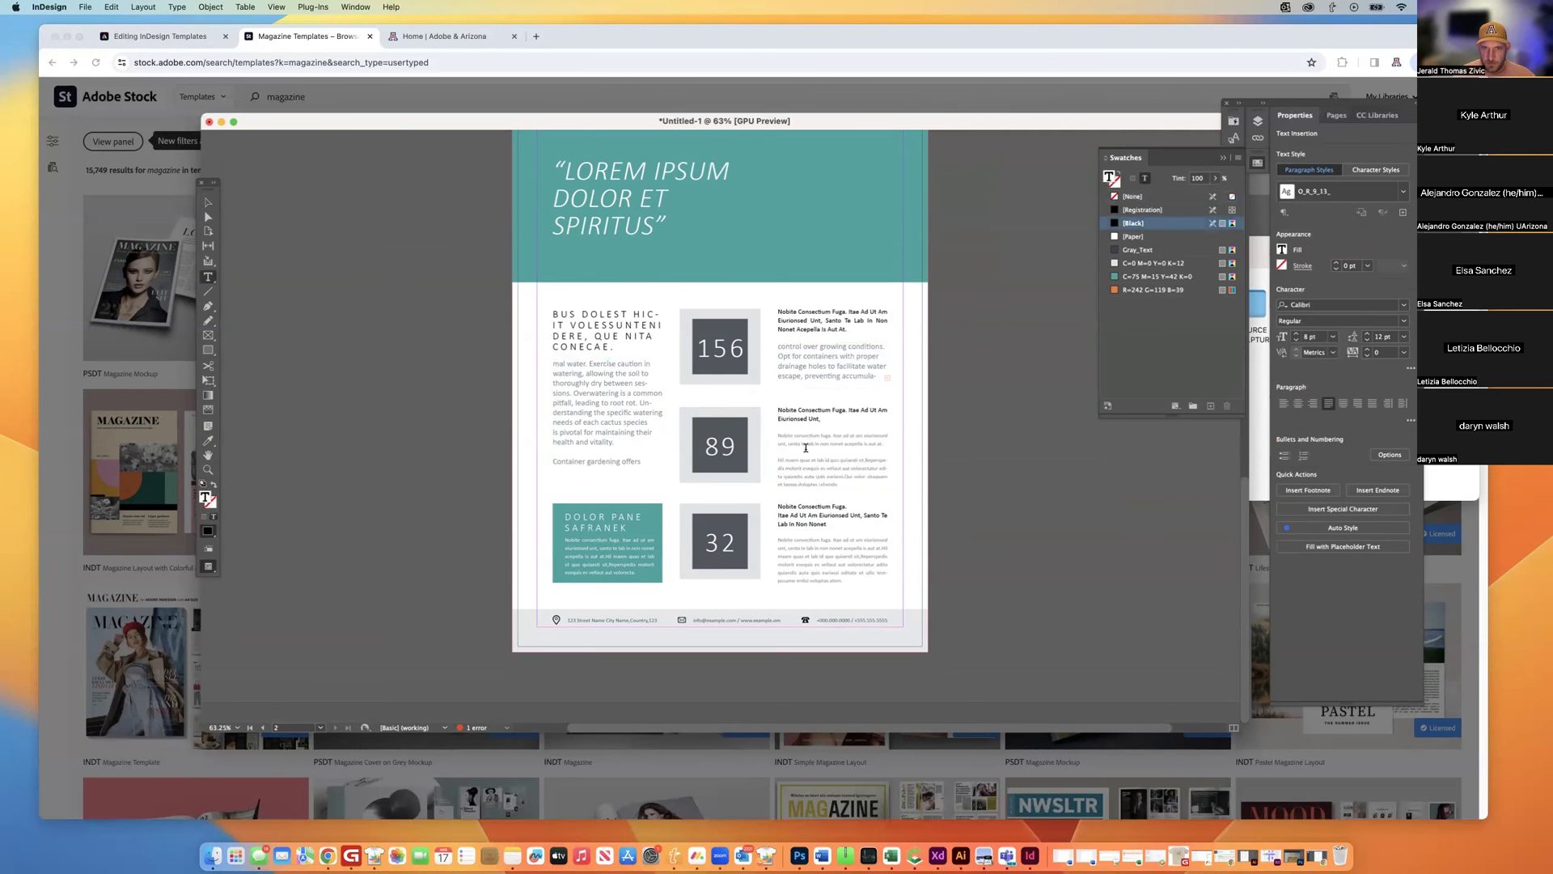
pyautogui.moveTo(821, 477); pyautogui.dragTo(777, 435)
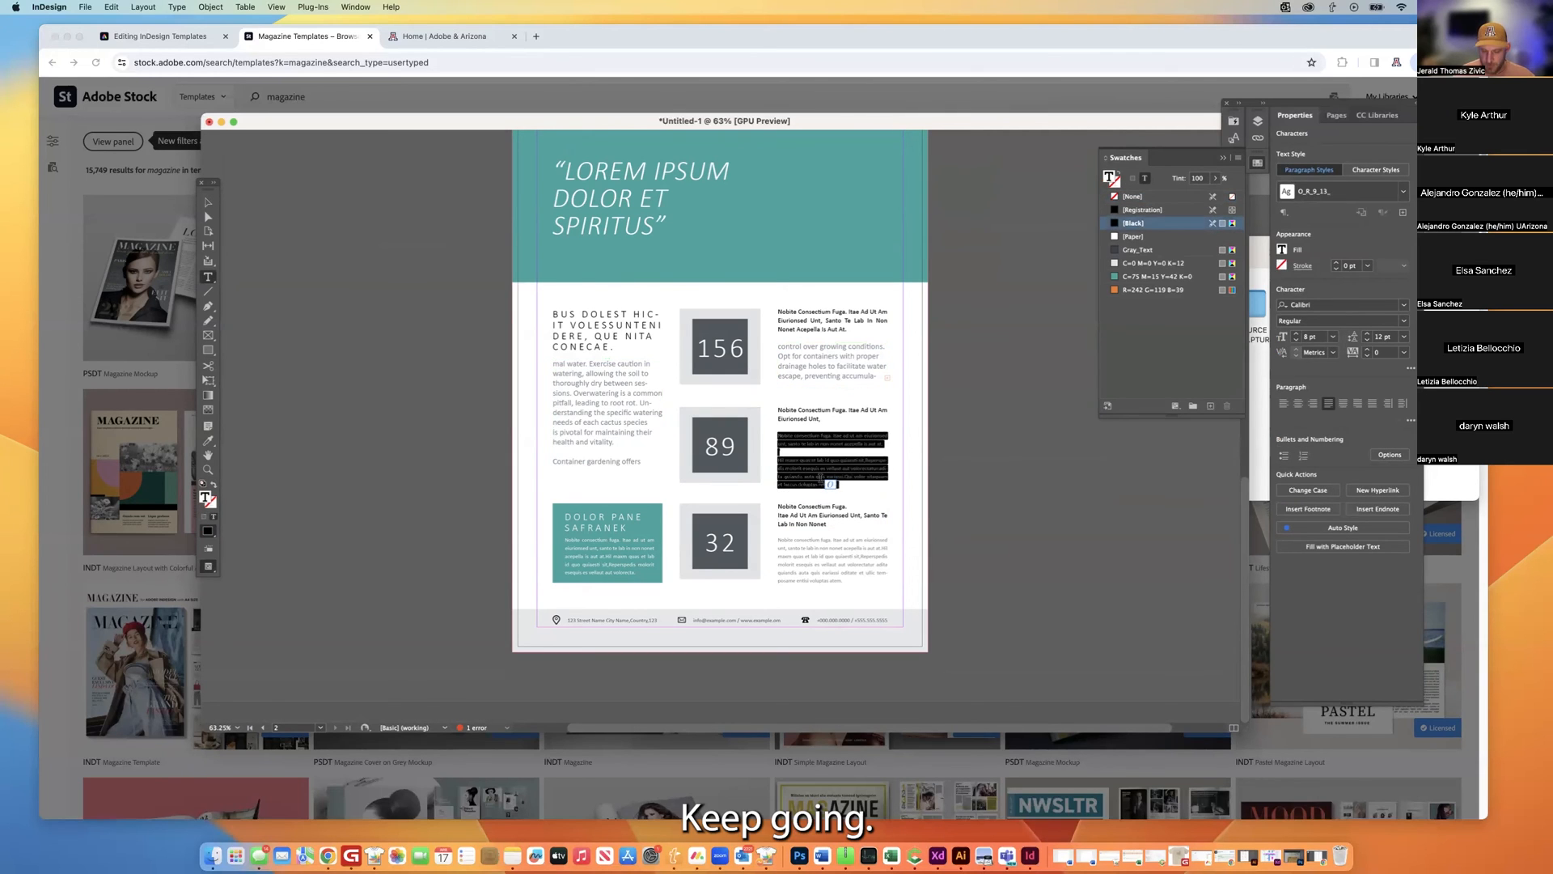
pyautogui.press('BackSpace')
pyautogui.press('Escape')
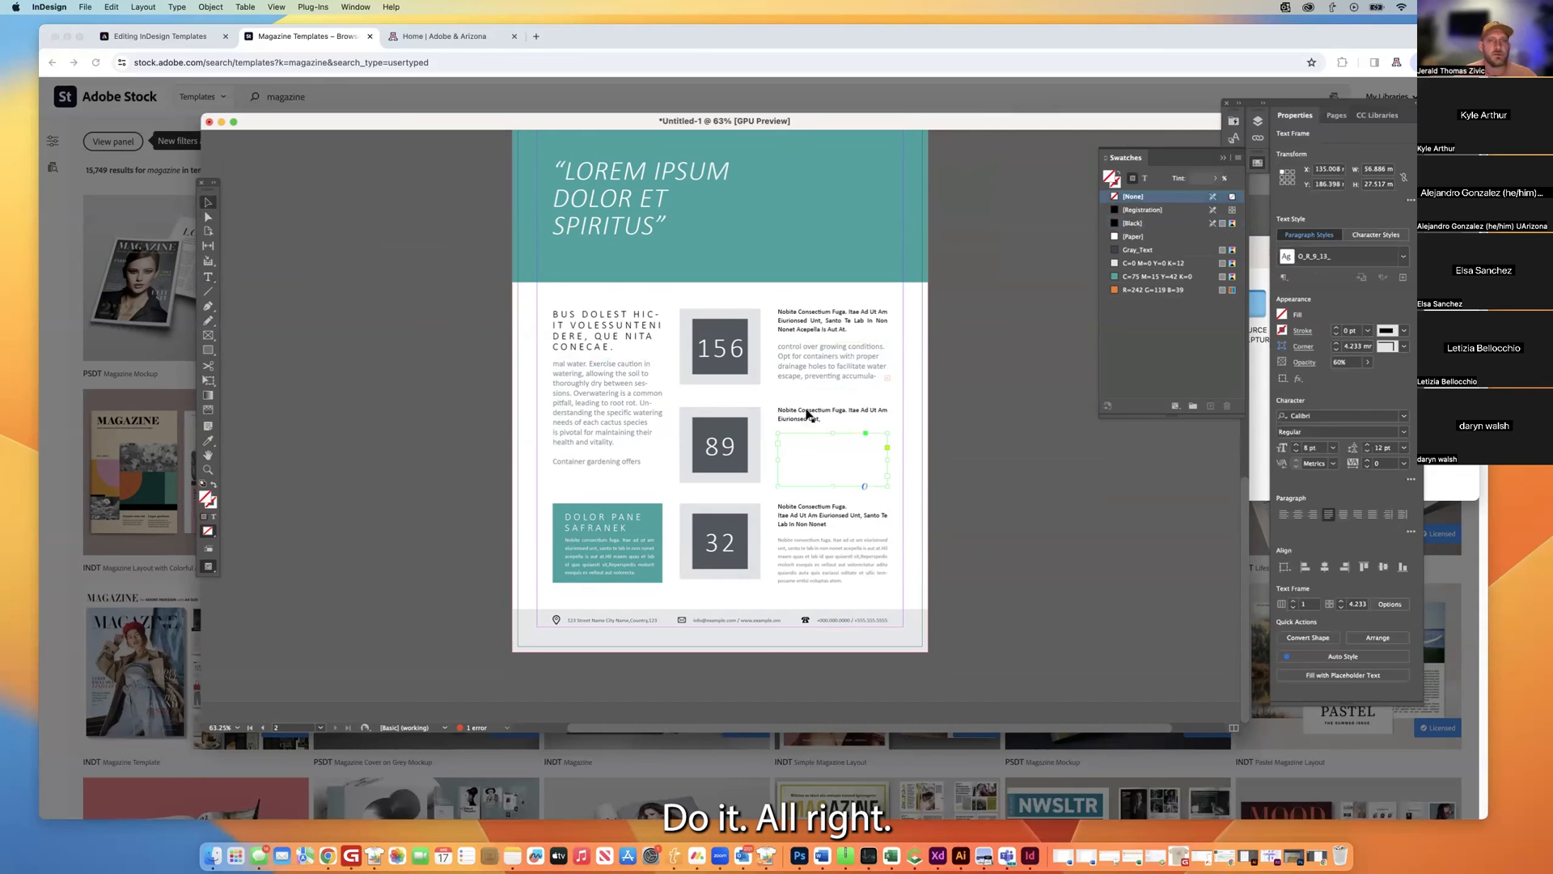
pyautogui.click(888, 380)
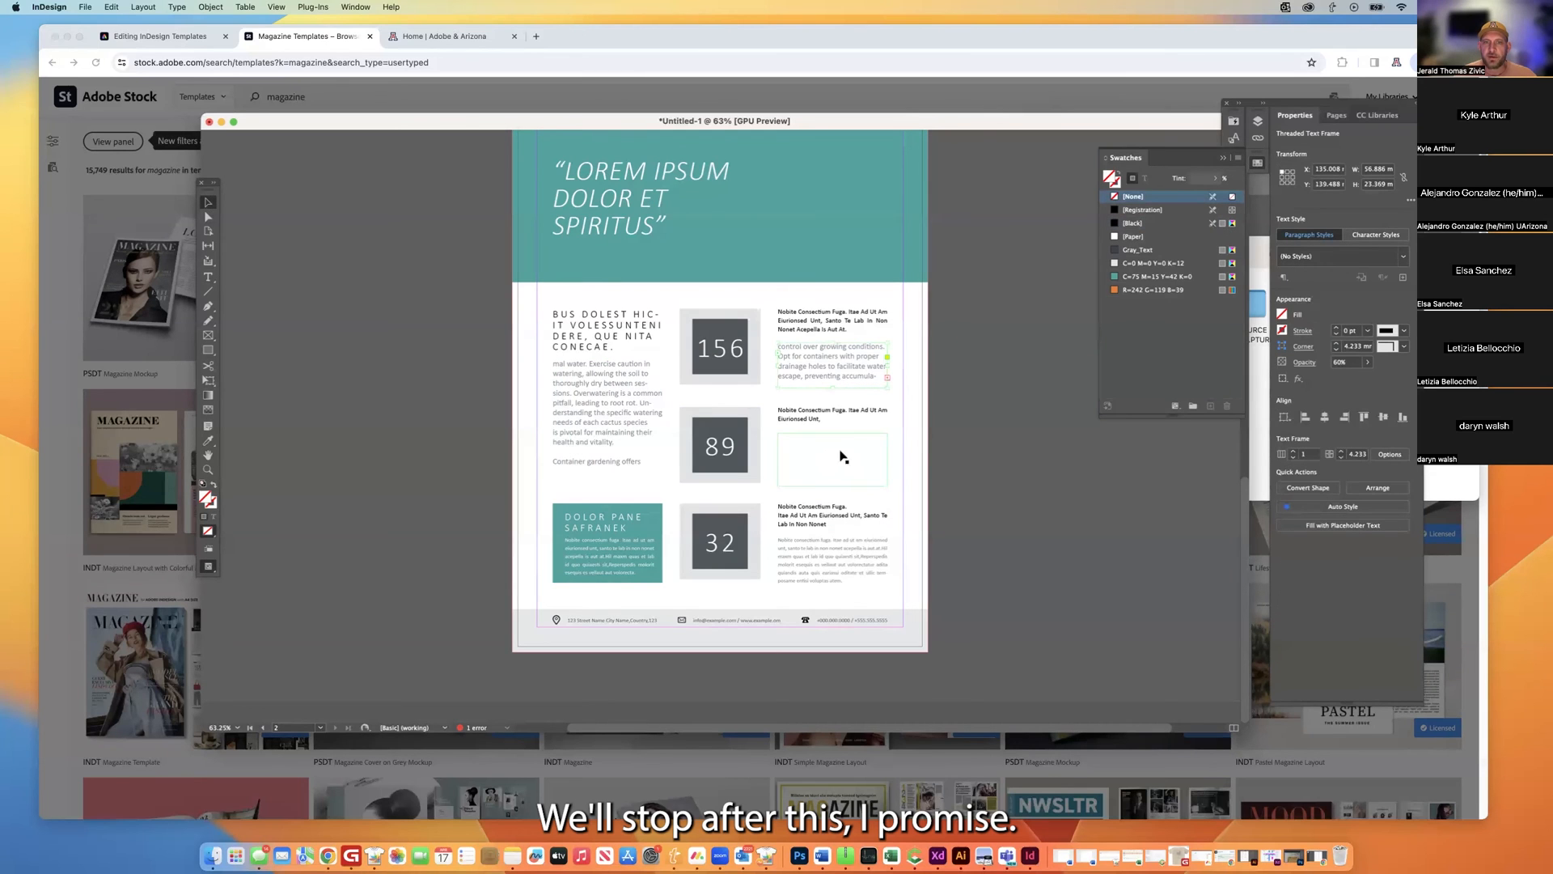
pyautogui.click(841, 452)
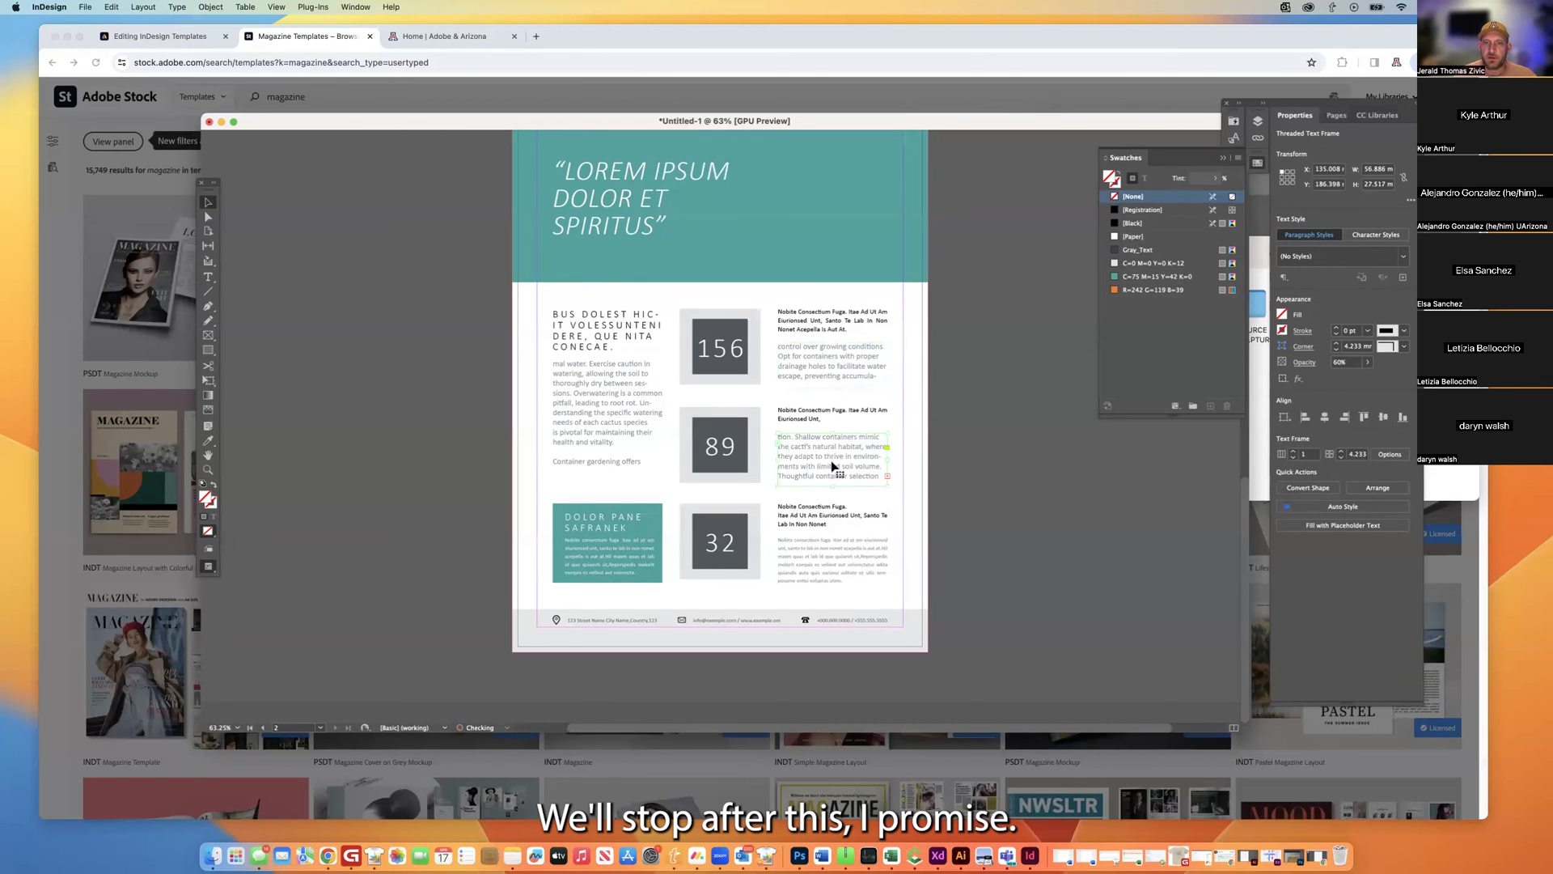
# Clear the placeholder body text beside the 32 box and thread the overflow from the frame beside the 89 box into it.
pyautogui.doubleClick(808, 546)
pyautogui.press('super+a')
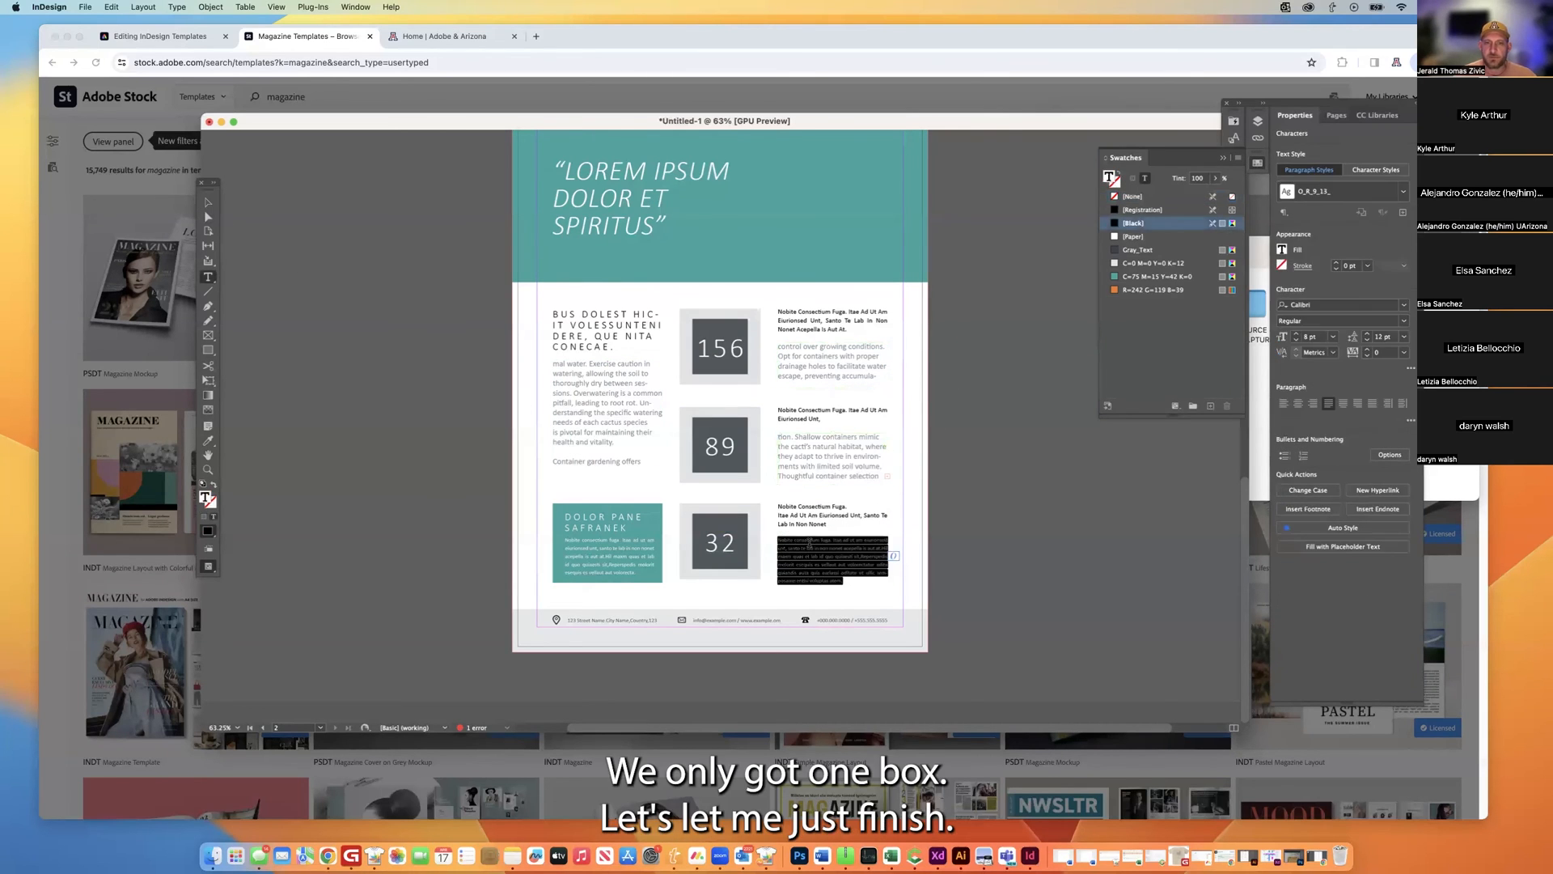
pyautogui.press('BackSpace')
pyautogui.press('Escape')
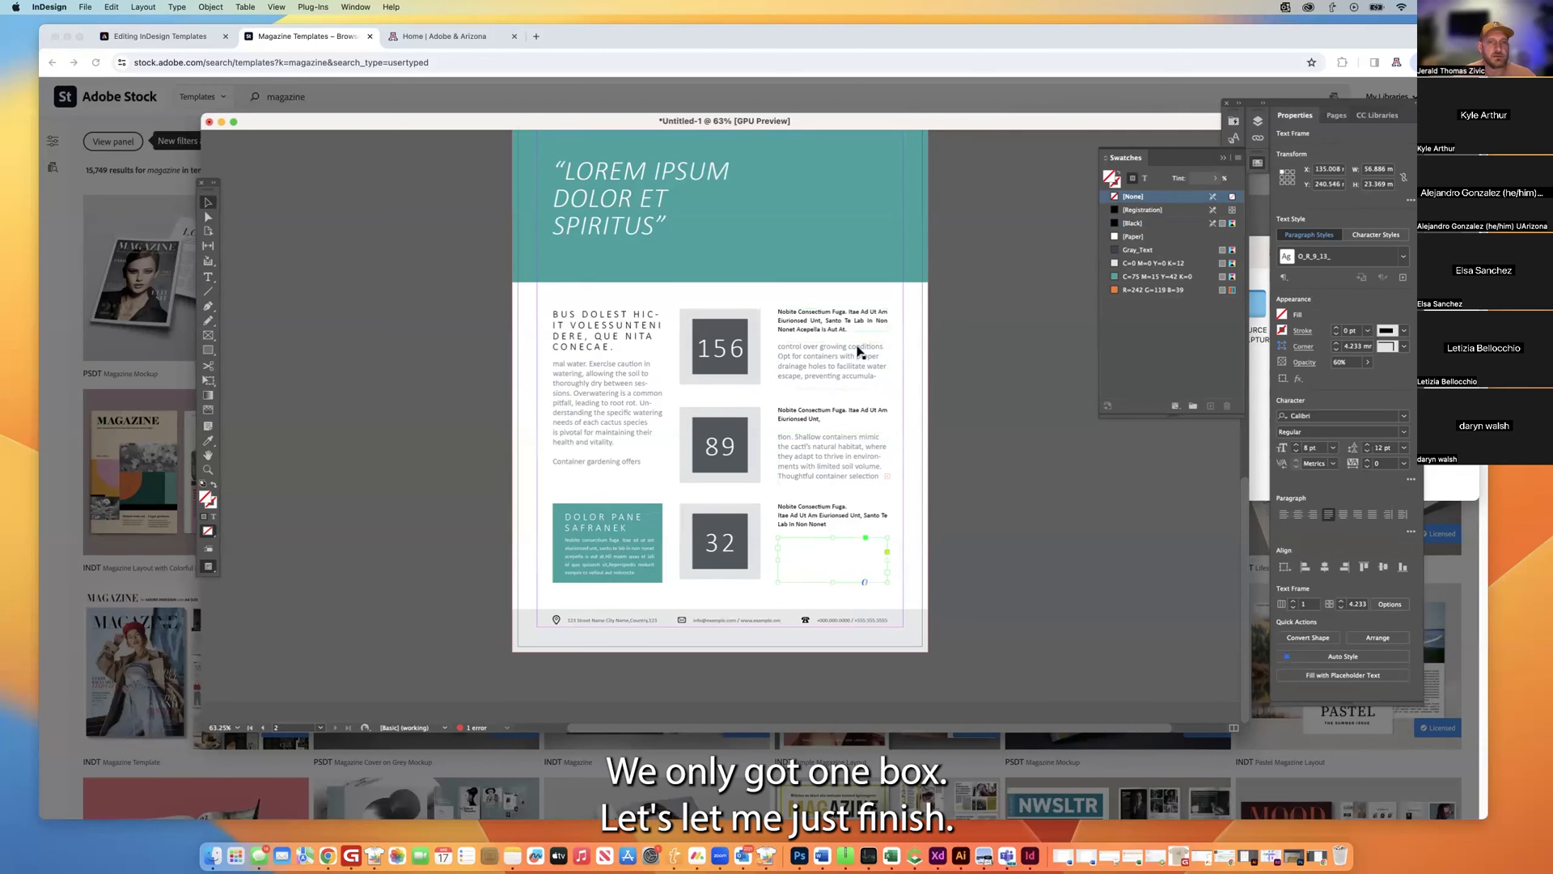
pyautogui.click(850, 455)
pyautogui.click(888, 475)
pyautogui.click(833, 557)
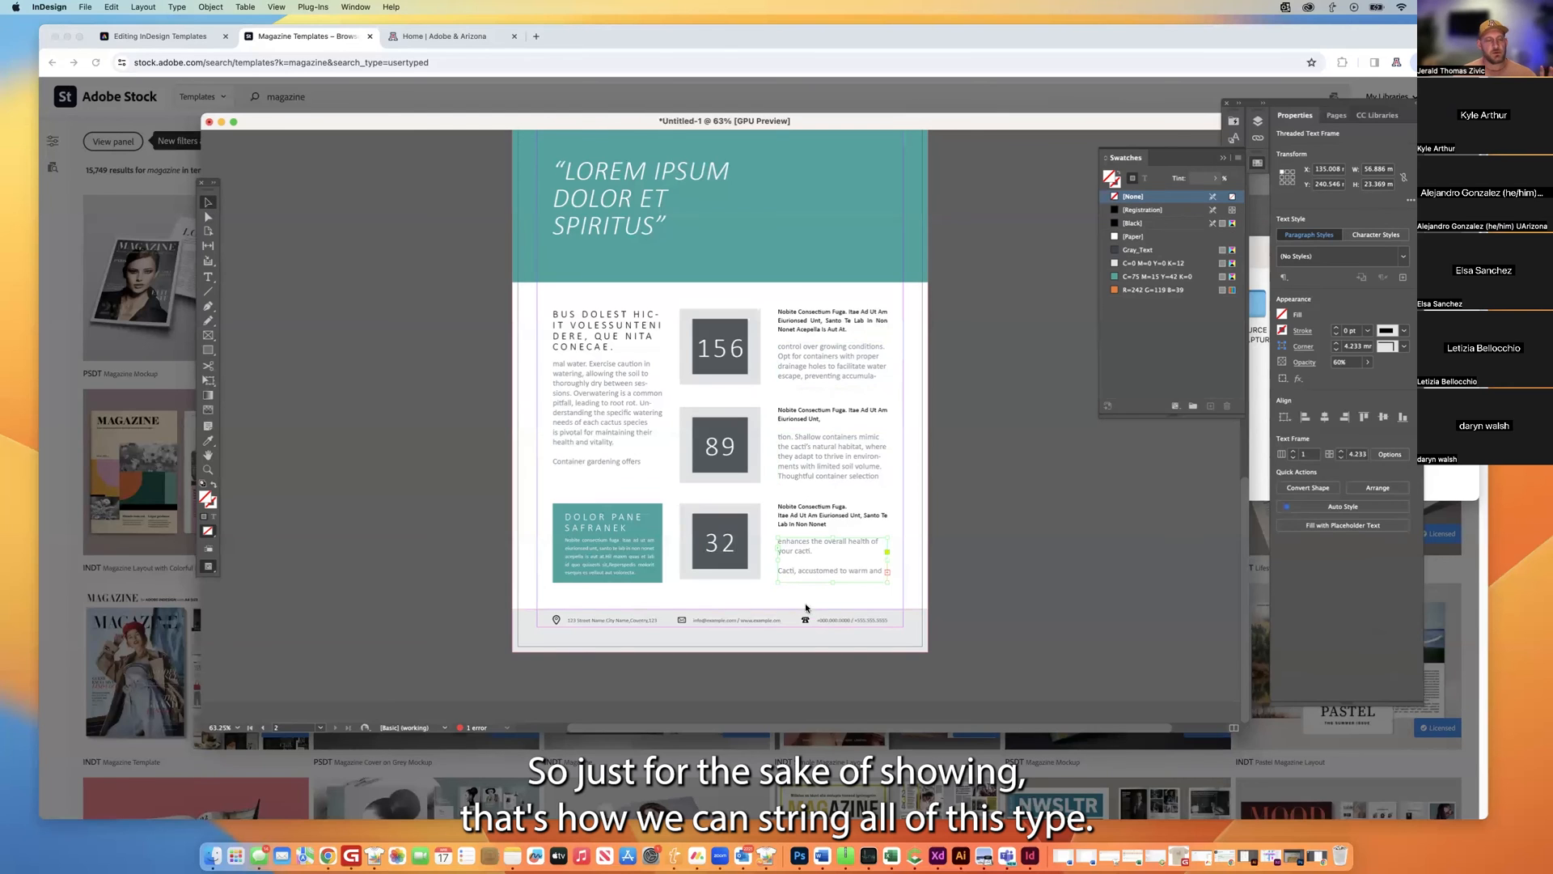
# On page 1, move the circular cactus photo over the upper ET SPIRITUS SANUSEM body text, at about X 111.1 mm, Y 191.4 mm.
pyautogui.click(1448, 482)
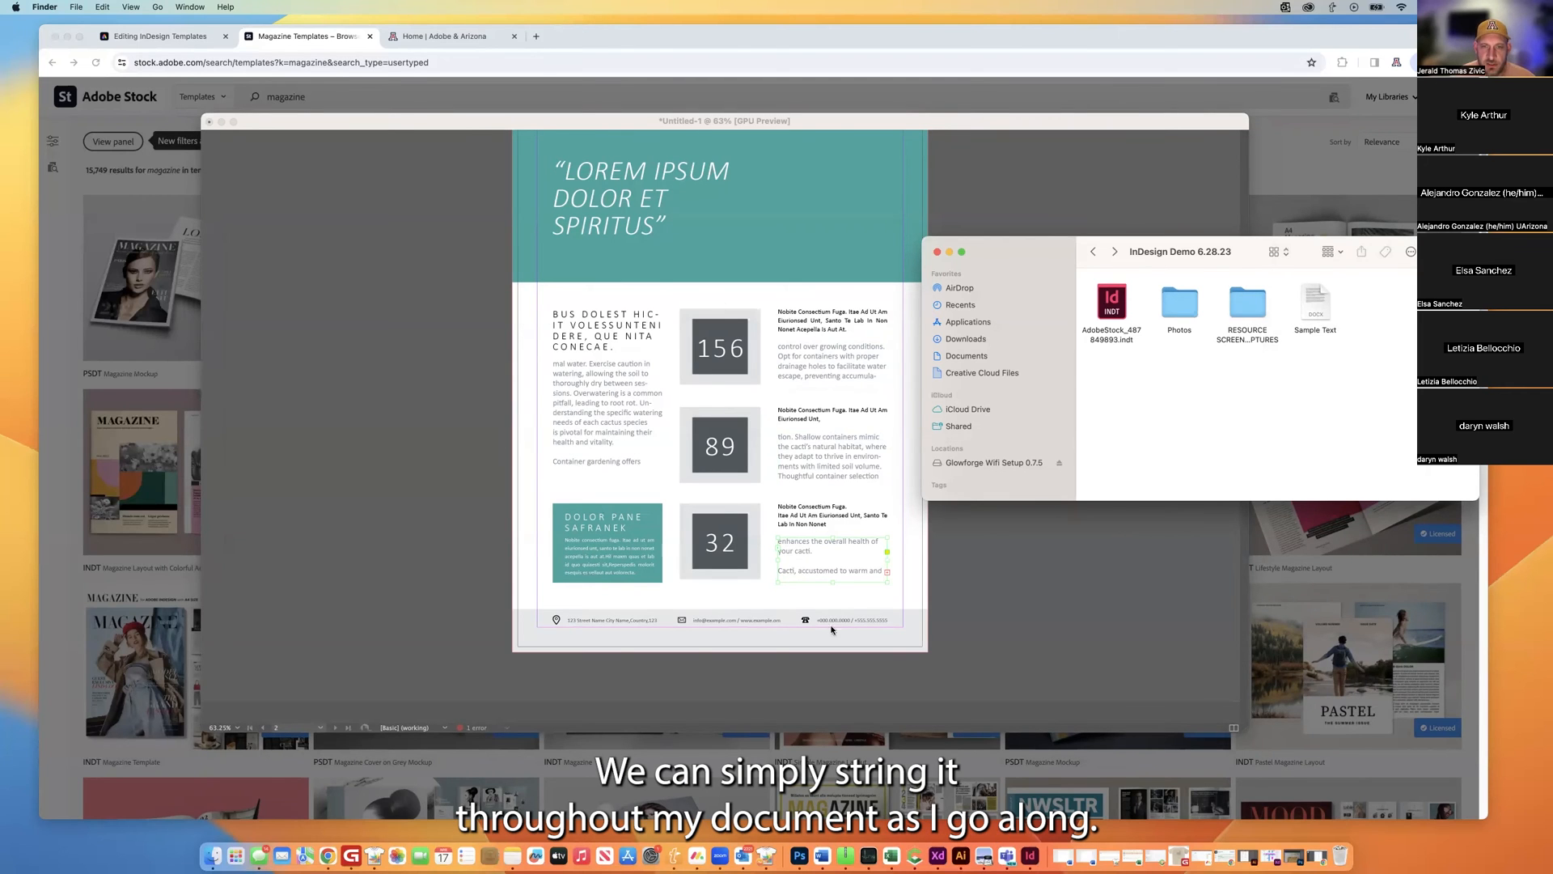
pyautogui.scroll(10, 841, 485)
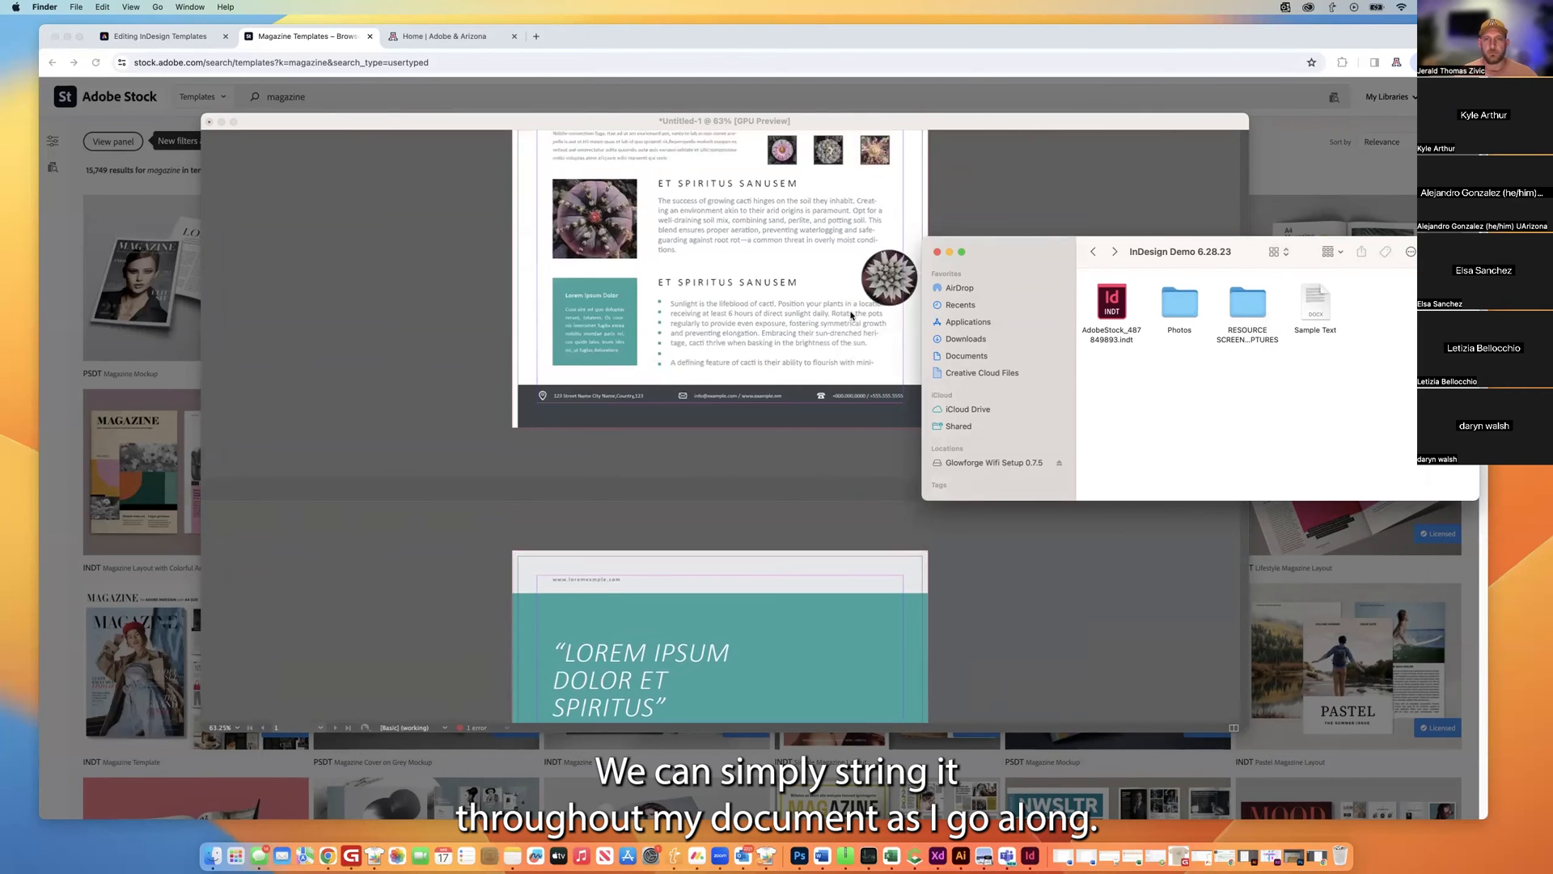
pyautogui.scroll(5, 851, 315)
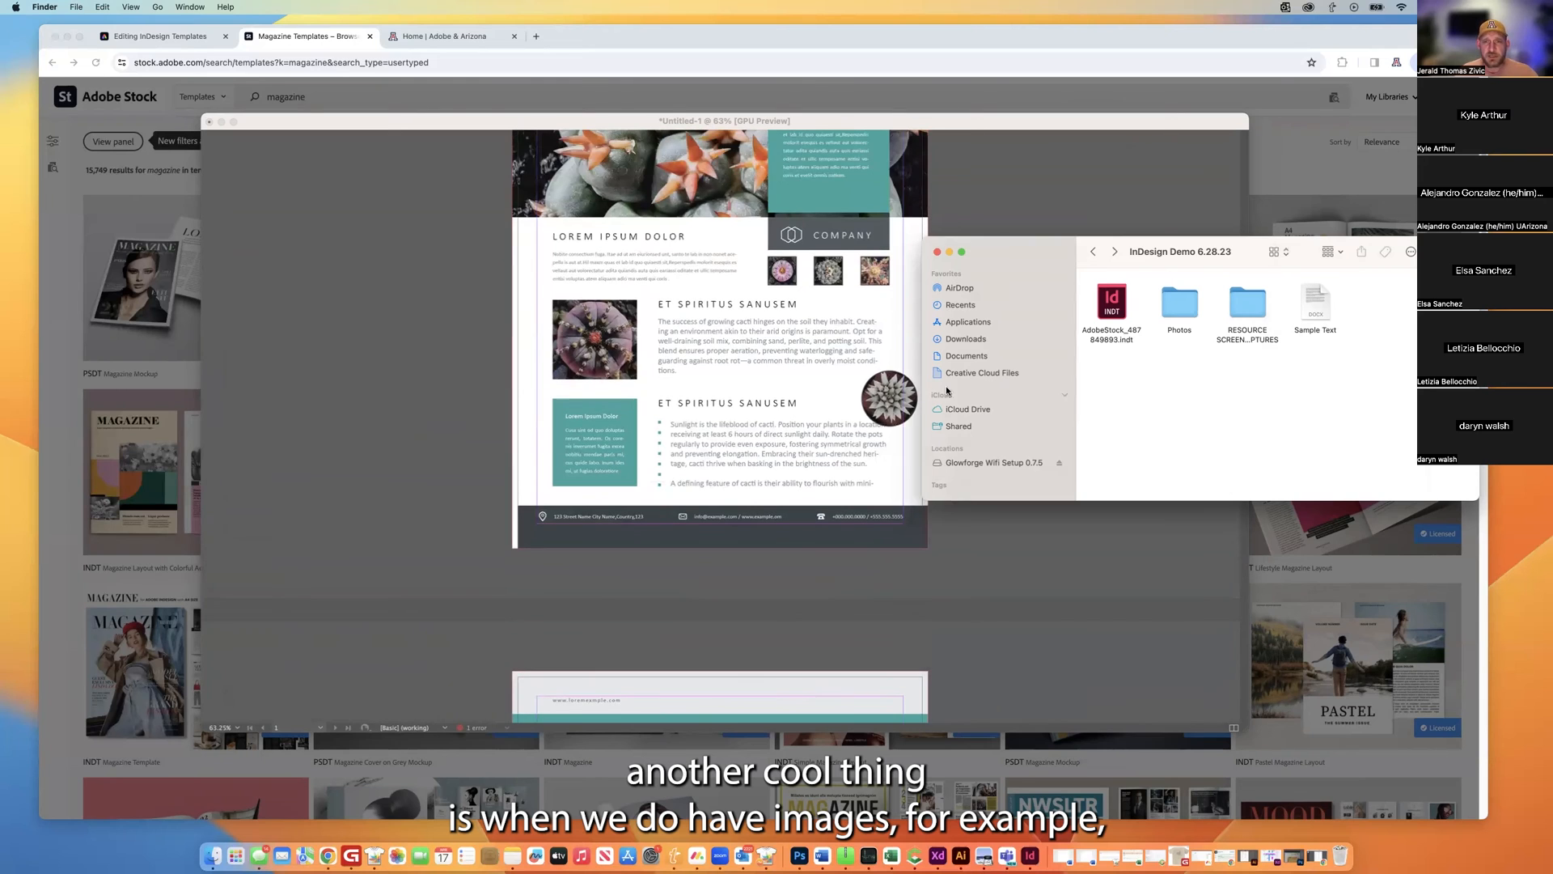
pyautogui.click(879, 395)
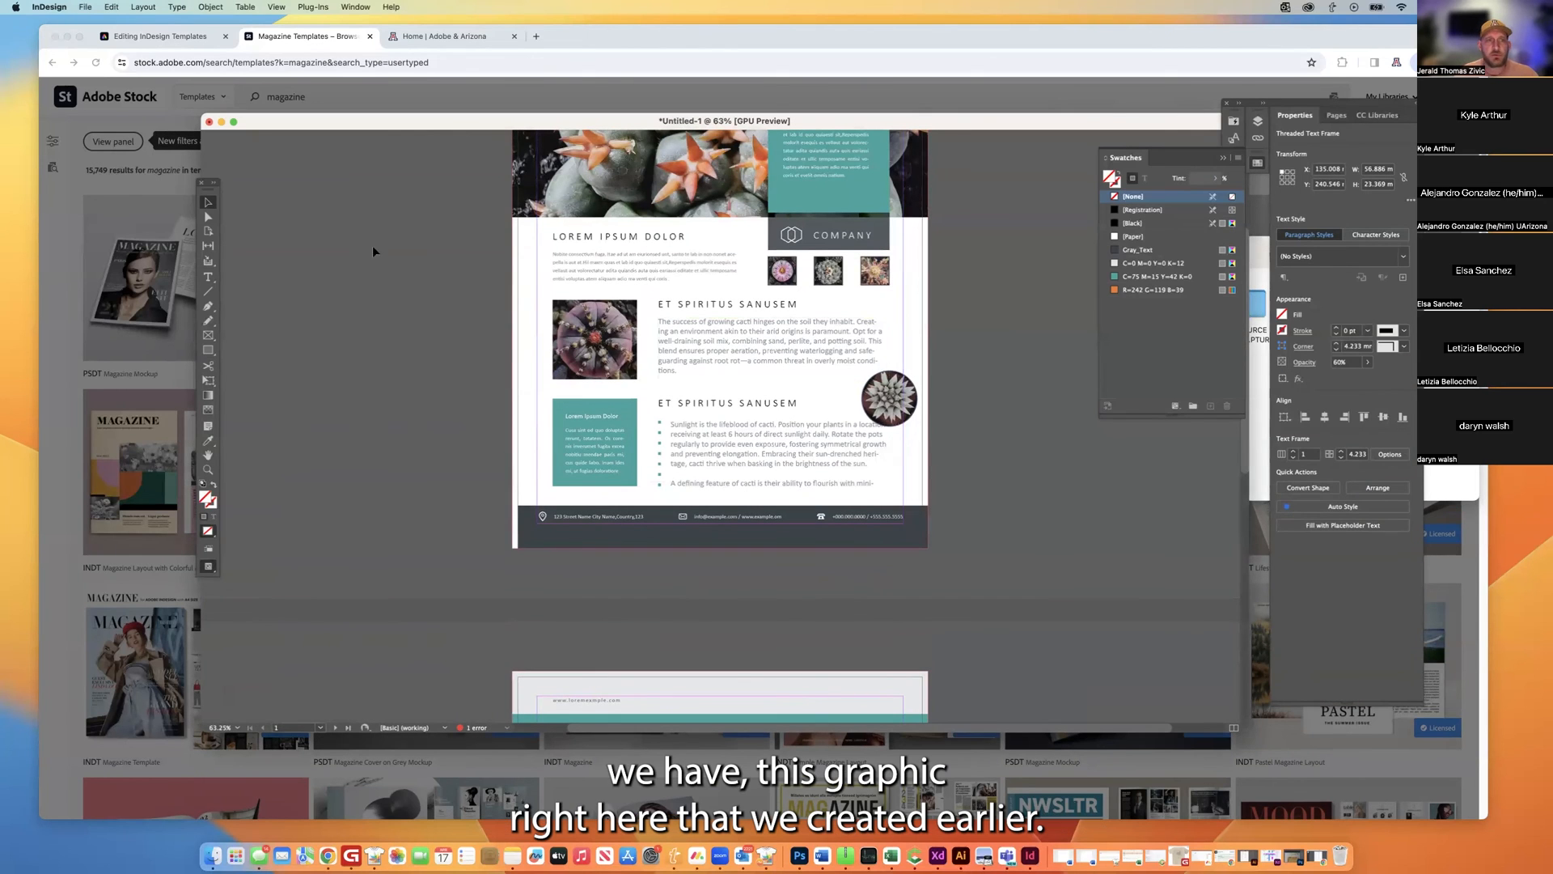
pyautogui.click(910, 400)
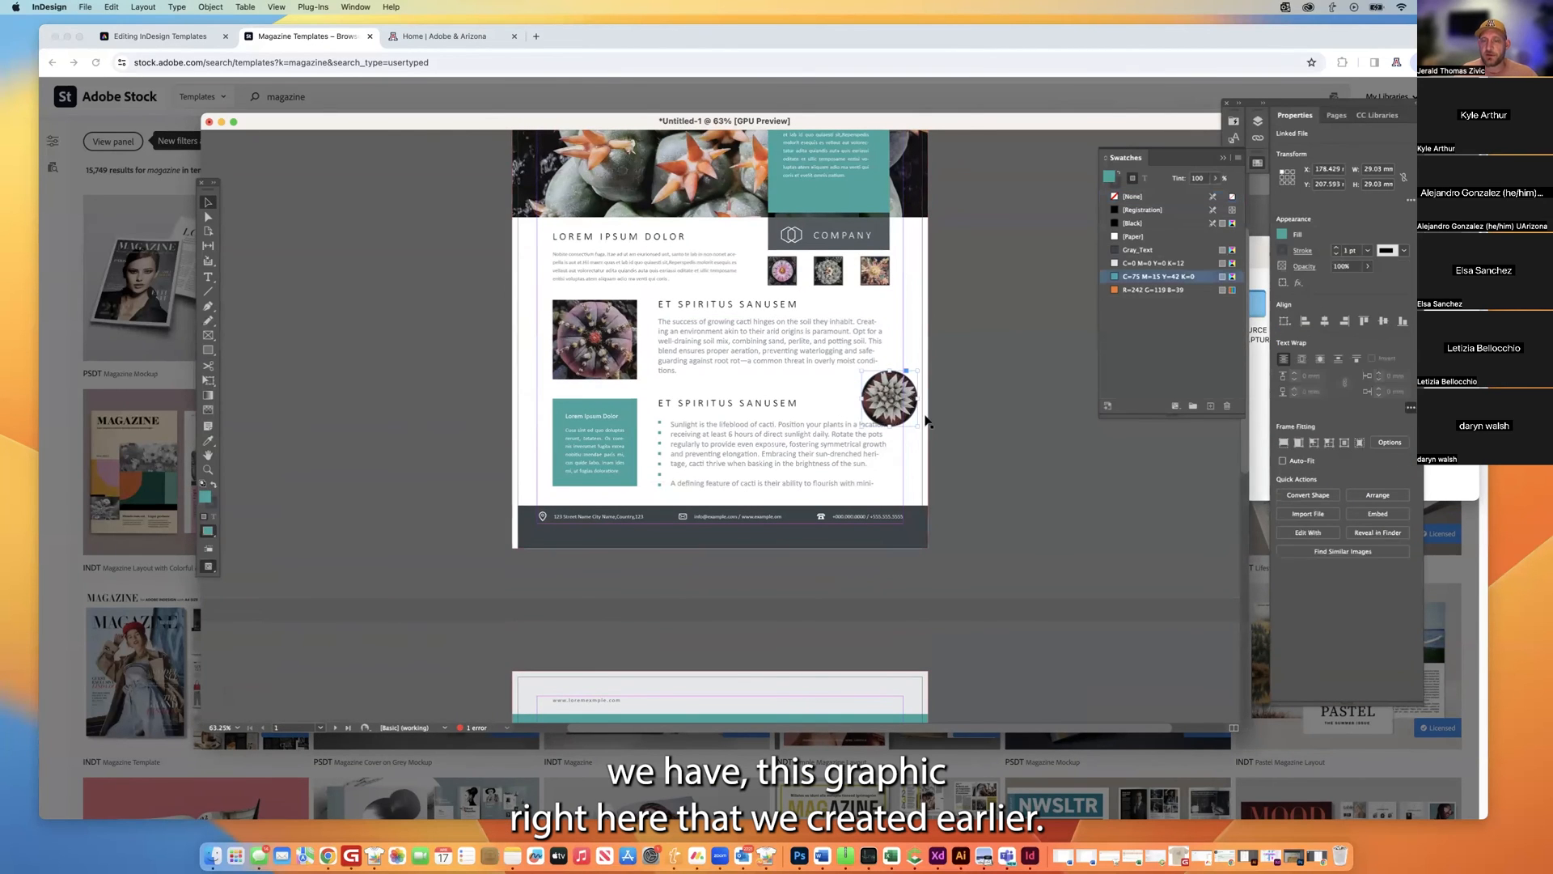
pyautogui.moveTo(909, 400); pyautogui.dragTo(781, 379)
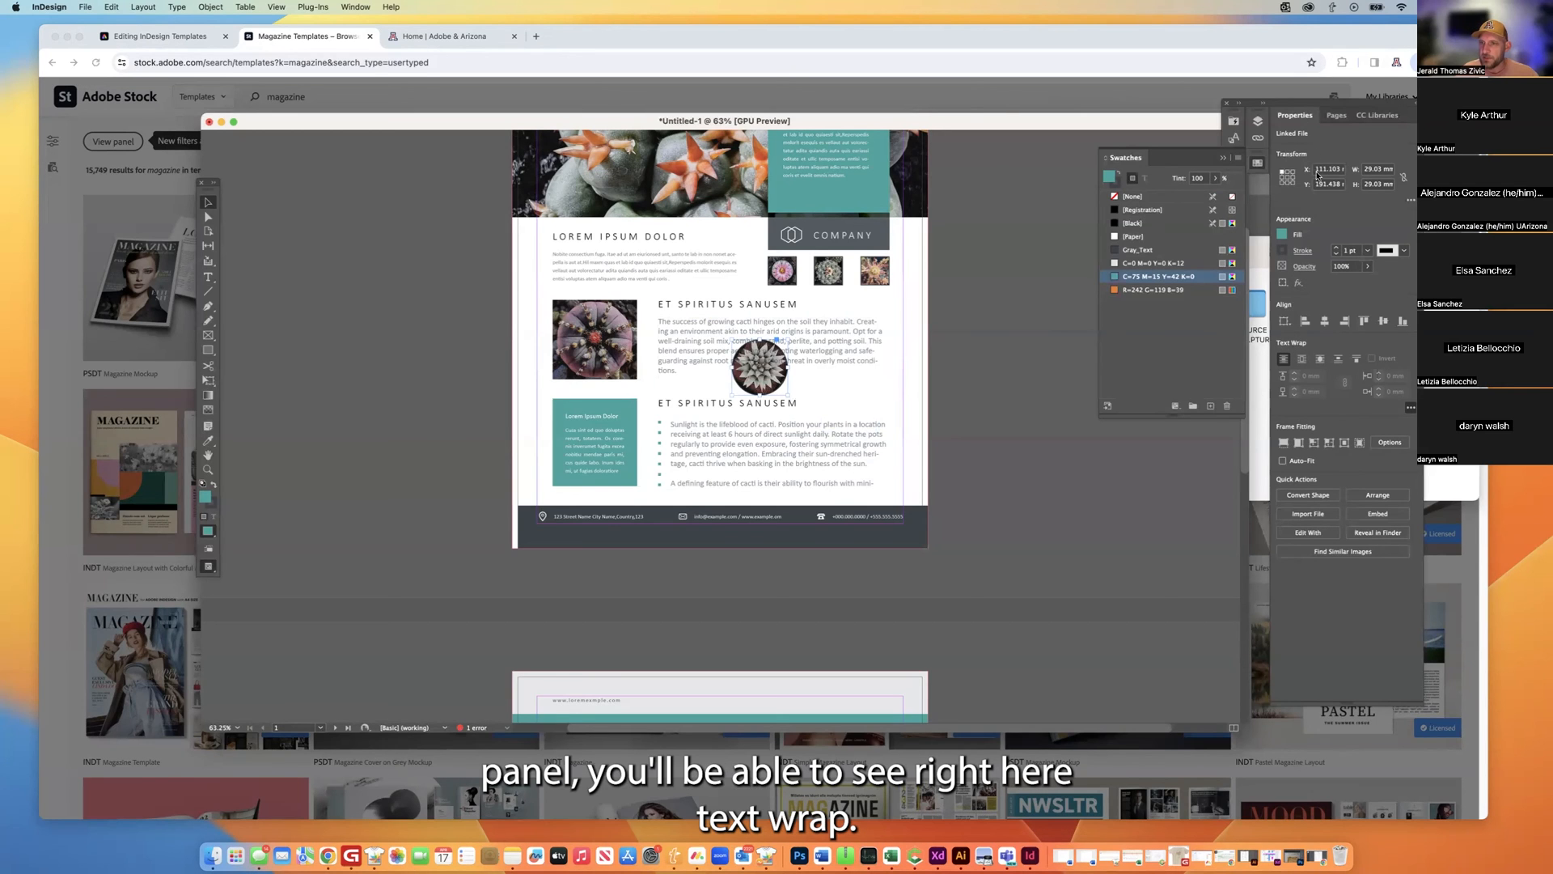
# Wrap the text around the circular cactus photo's bounding box with a 2 mm offset on all sides.
pyautogui.click(1302, 359)
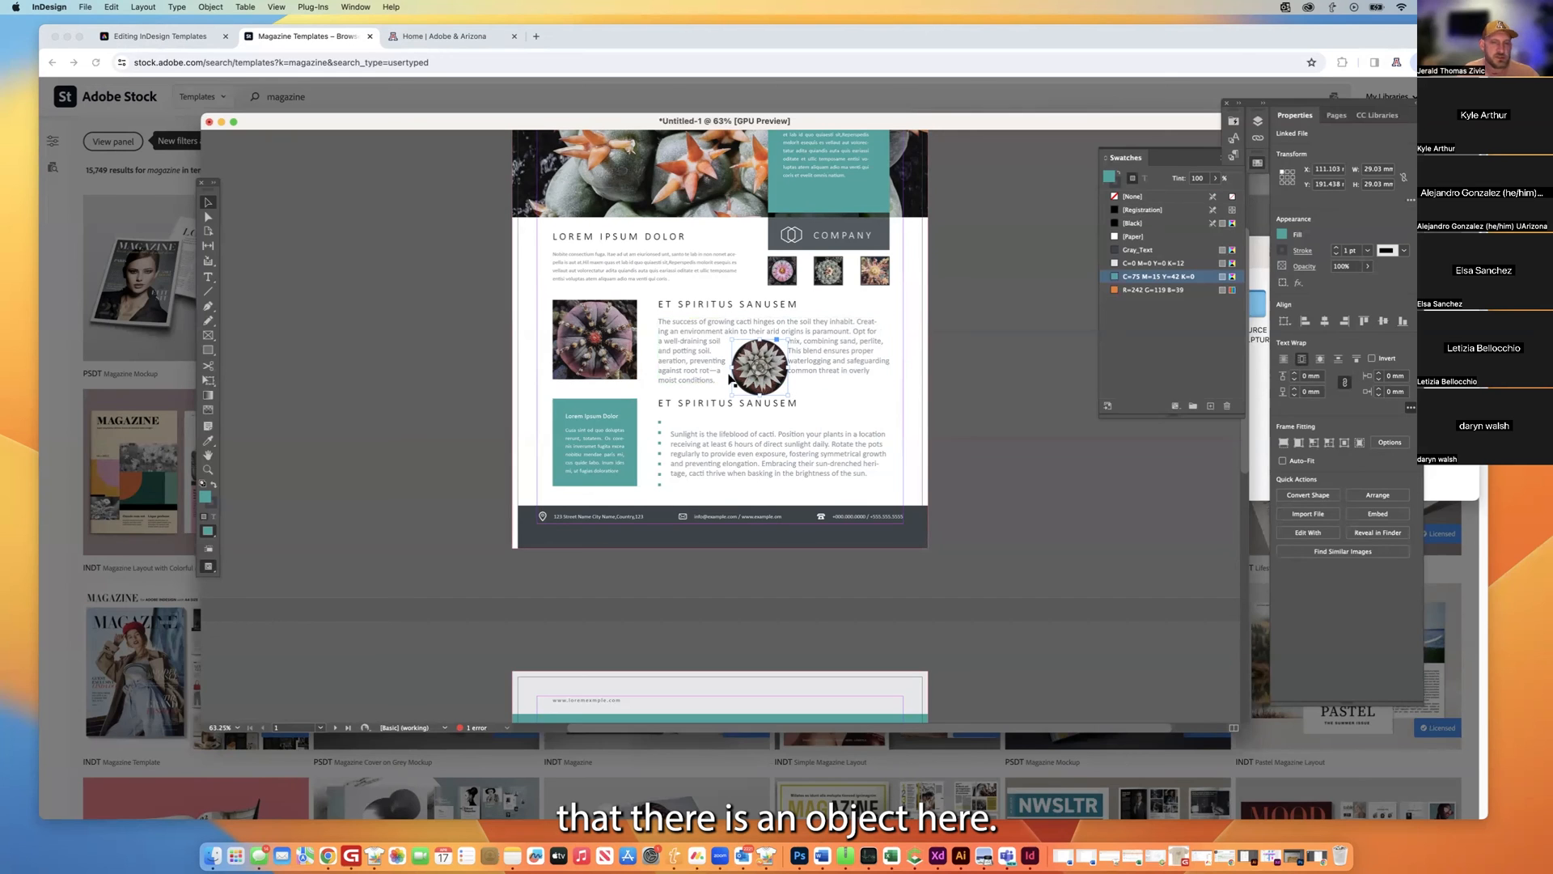
pyautogui.click(1295, 374)
pyautogui.click(1295, 374)
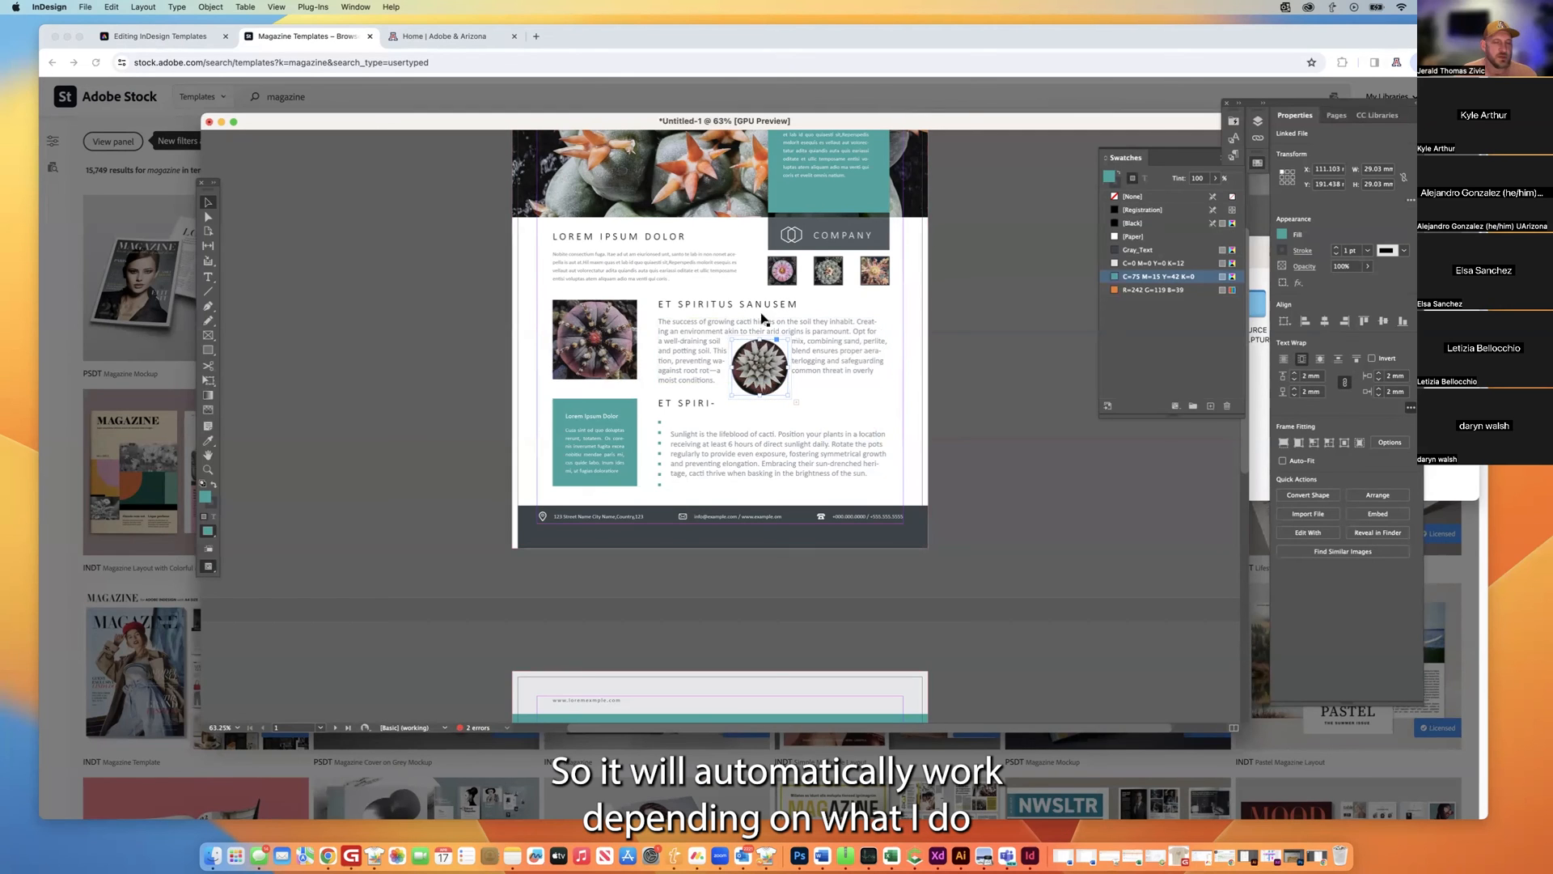
# Move the circular cactus photo slightly down within the wrapped text, to about X 111.4 mm, Y 197.0 mm.
pyautogui.moveTo(782, 375); pyautogui.dragTo(783, 392)
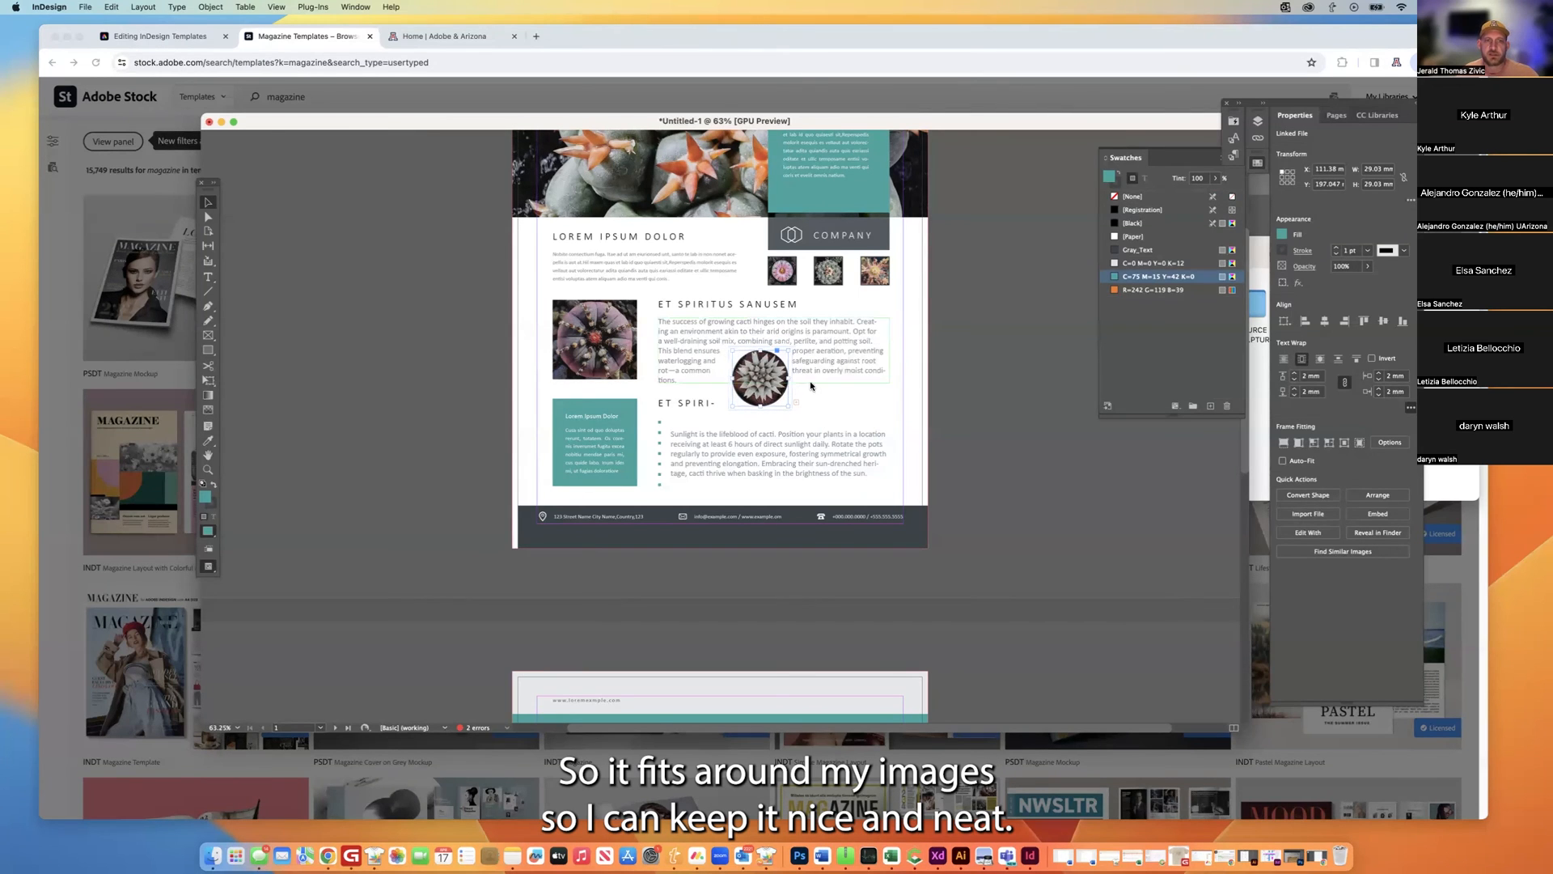
pyautogui.click(837, 414)
# Cut the web address frame from page 1's header and paste it into A-Master, just above the top margin at the left.
pyautogui.scroll(5, 837, 433)
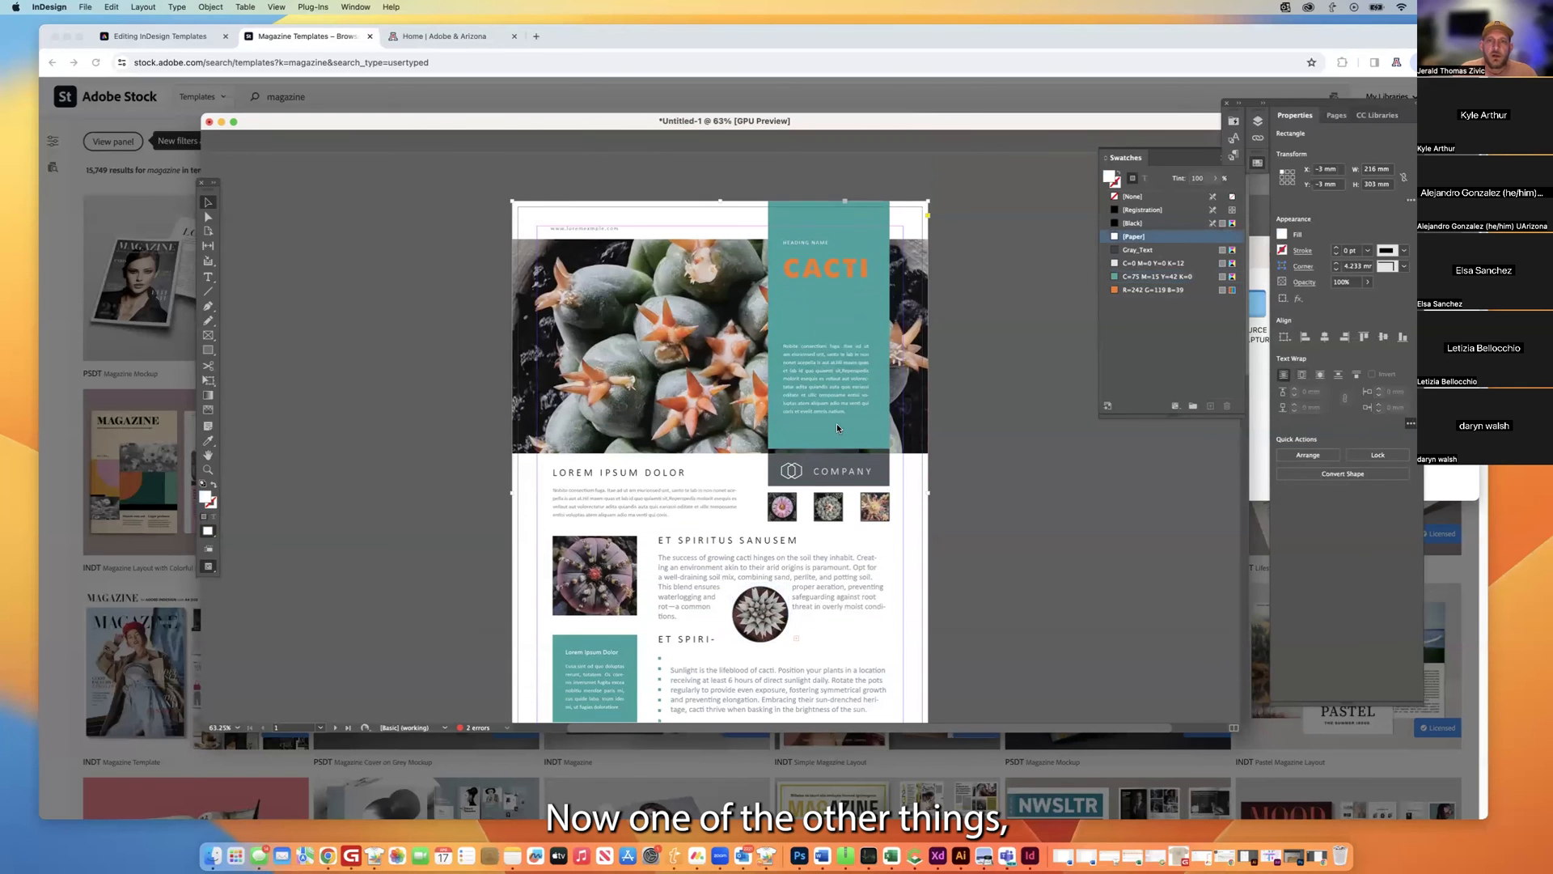
pyautogui.click(591, 232)
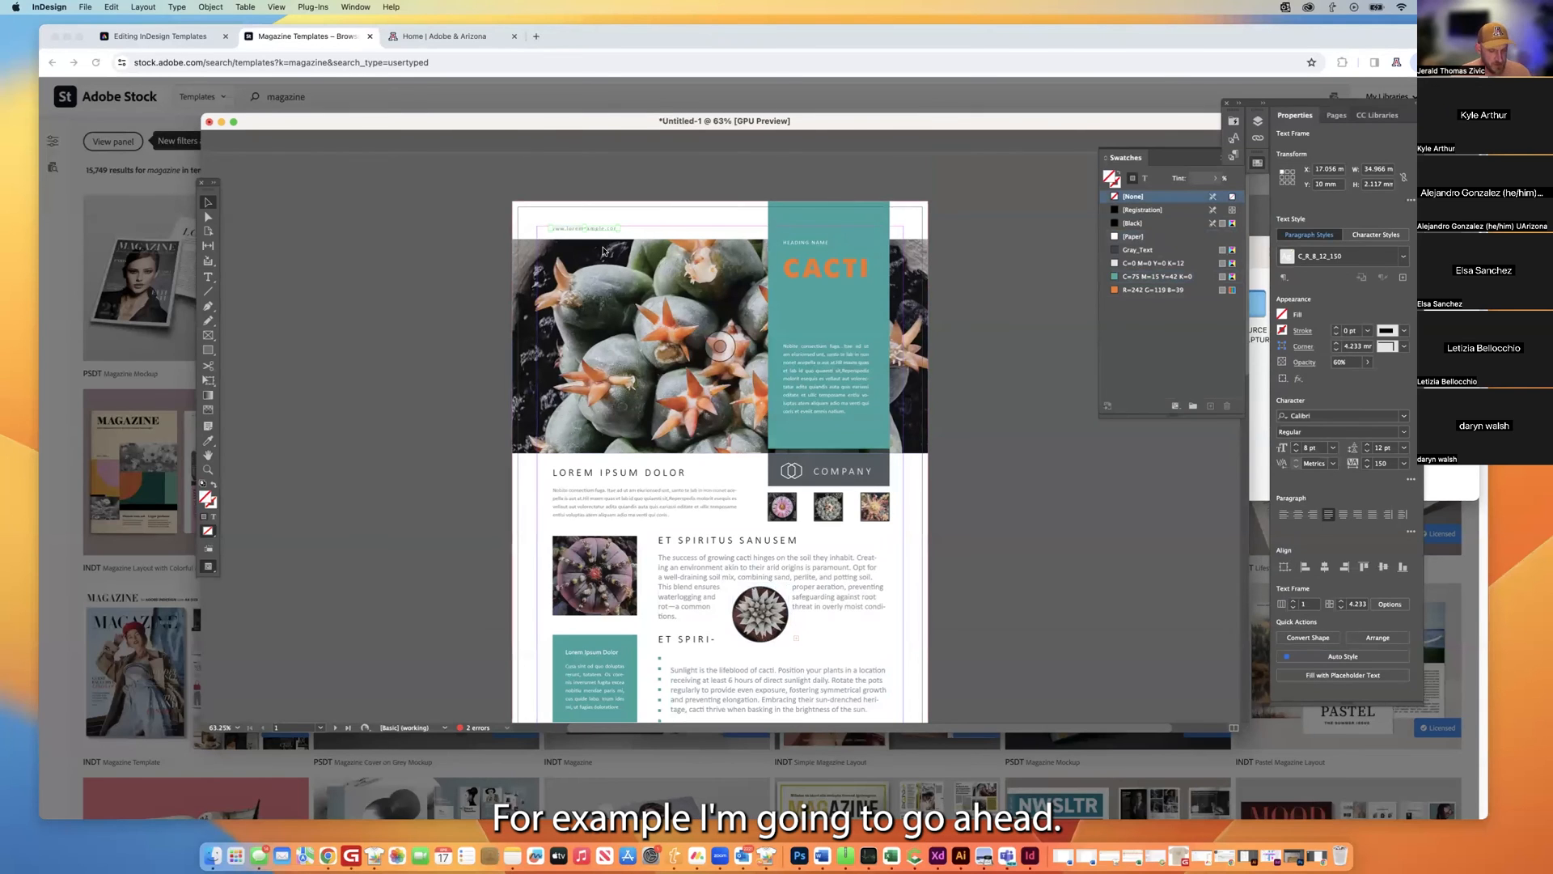
pyautogui.click(623, 225)
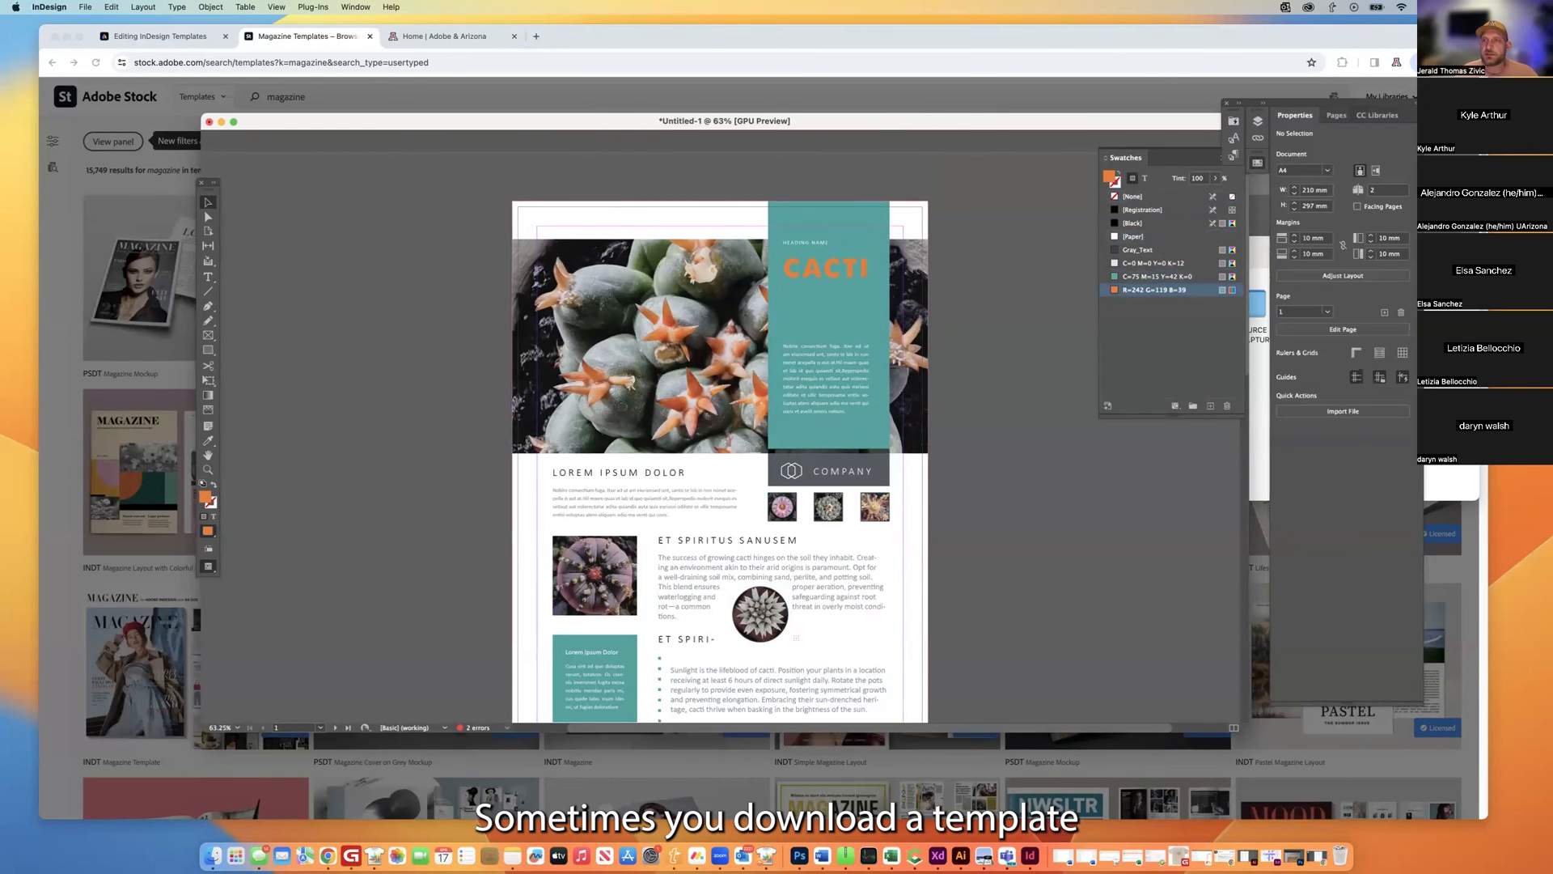
pyautogui.click(1335, 116)
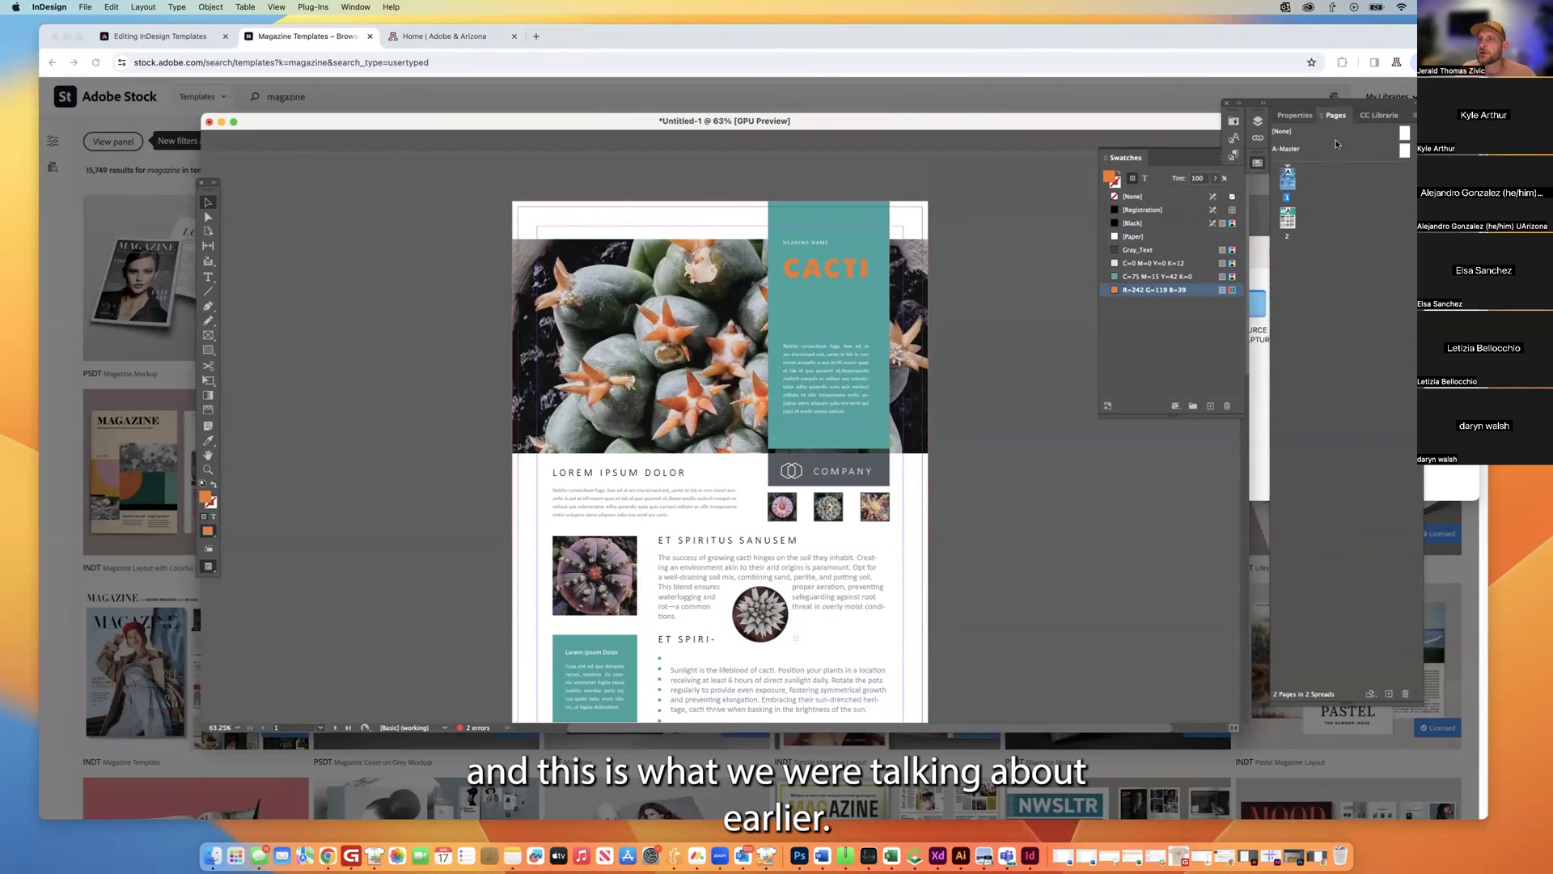
pyautogui.doubleClick(1335, 147)
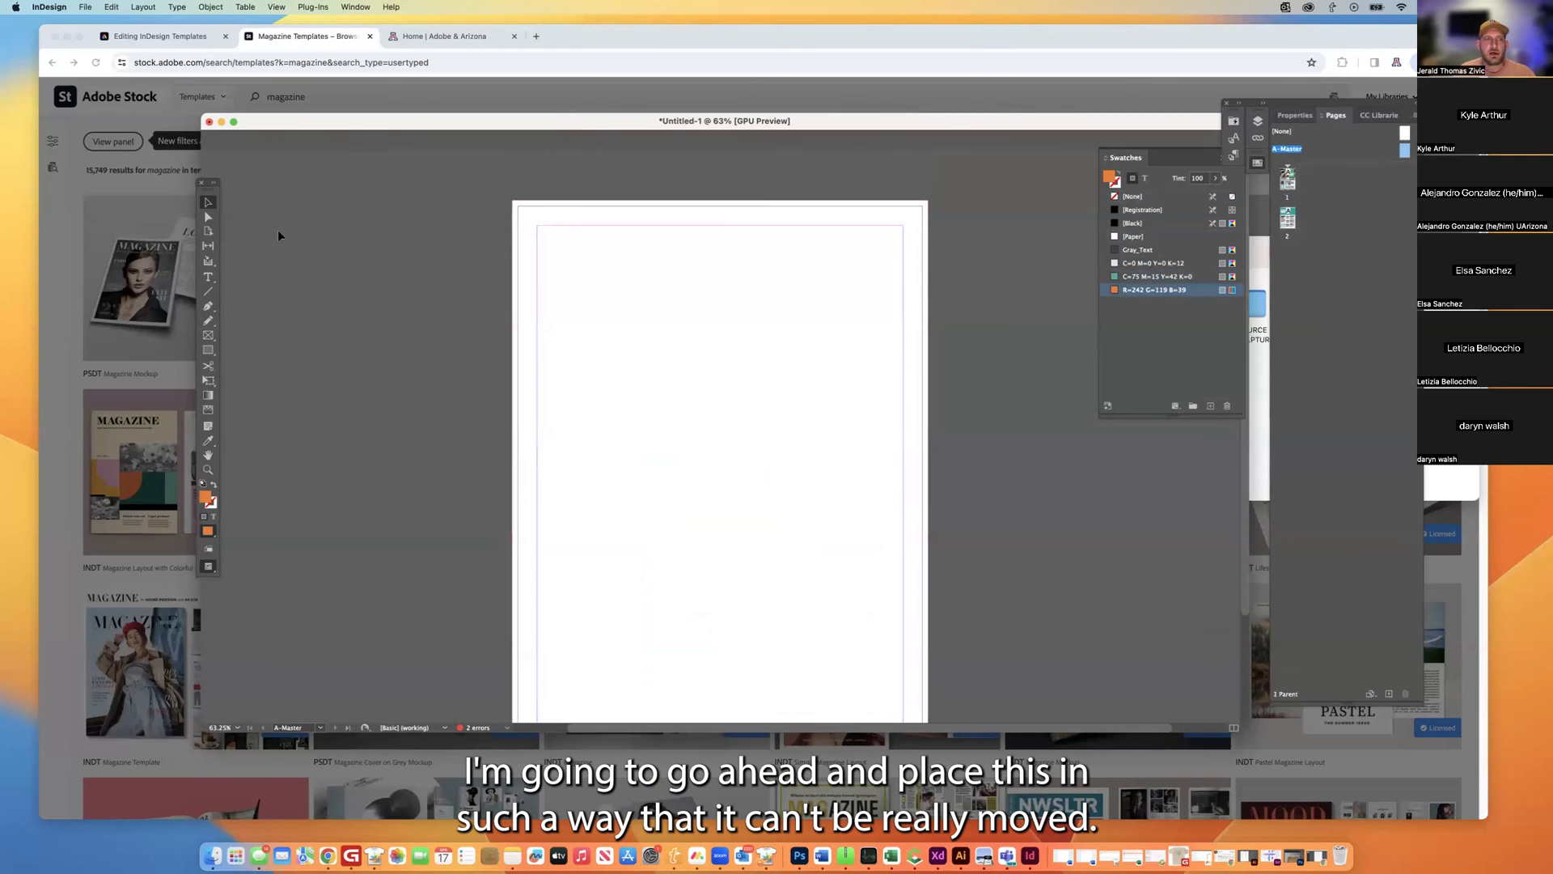
pyautogui.press('cmd+v')
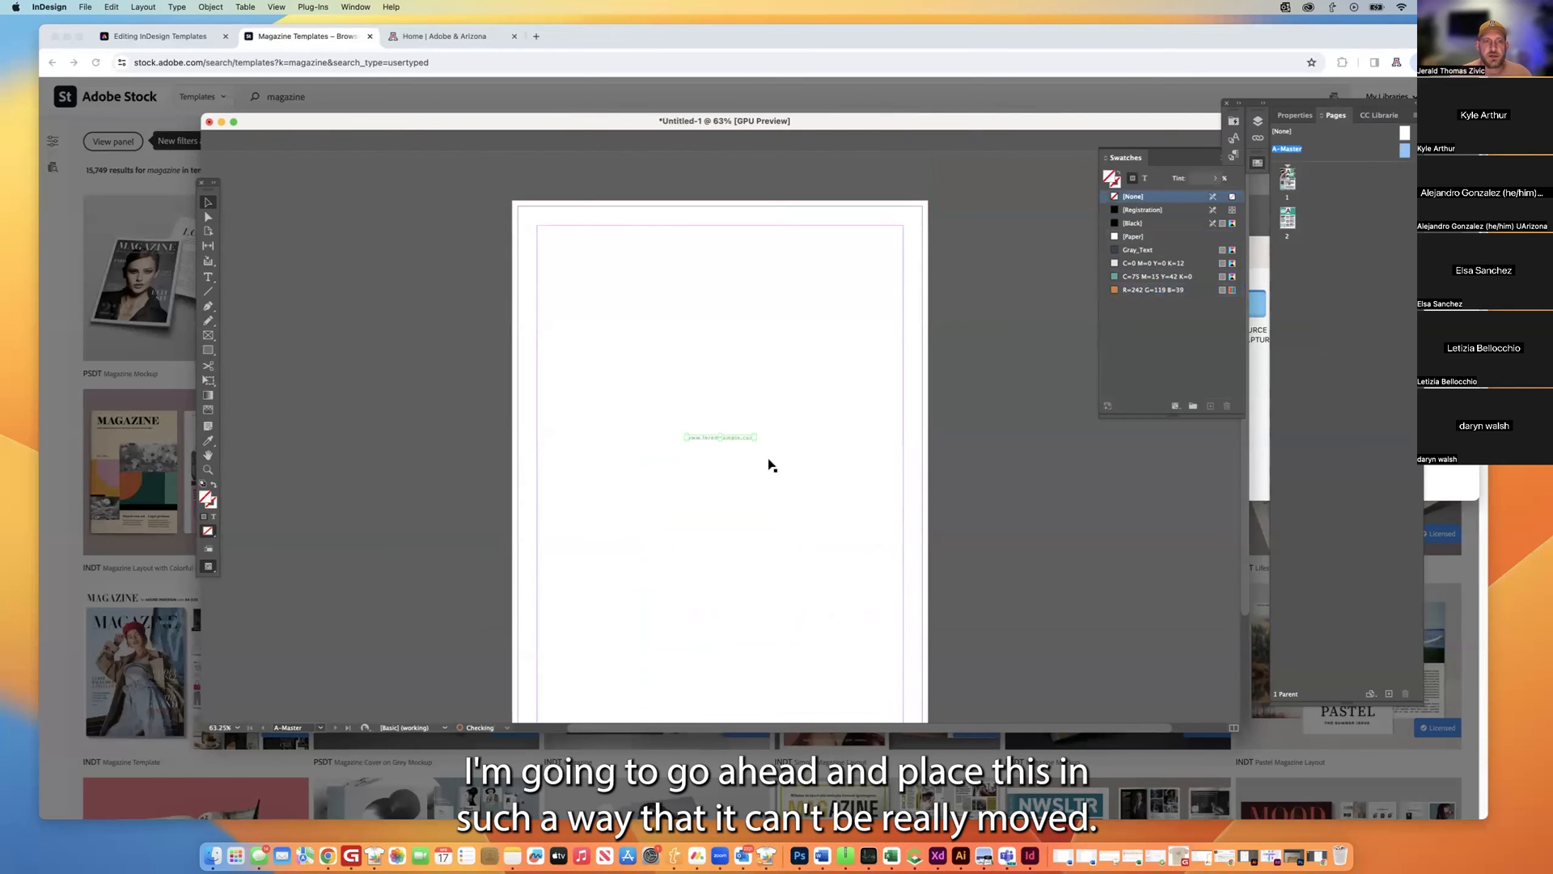
pyautogui.moveTo(735, 435); pyautogui.dragTo(586, 212)
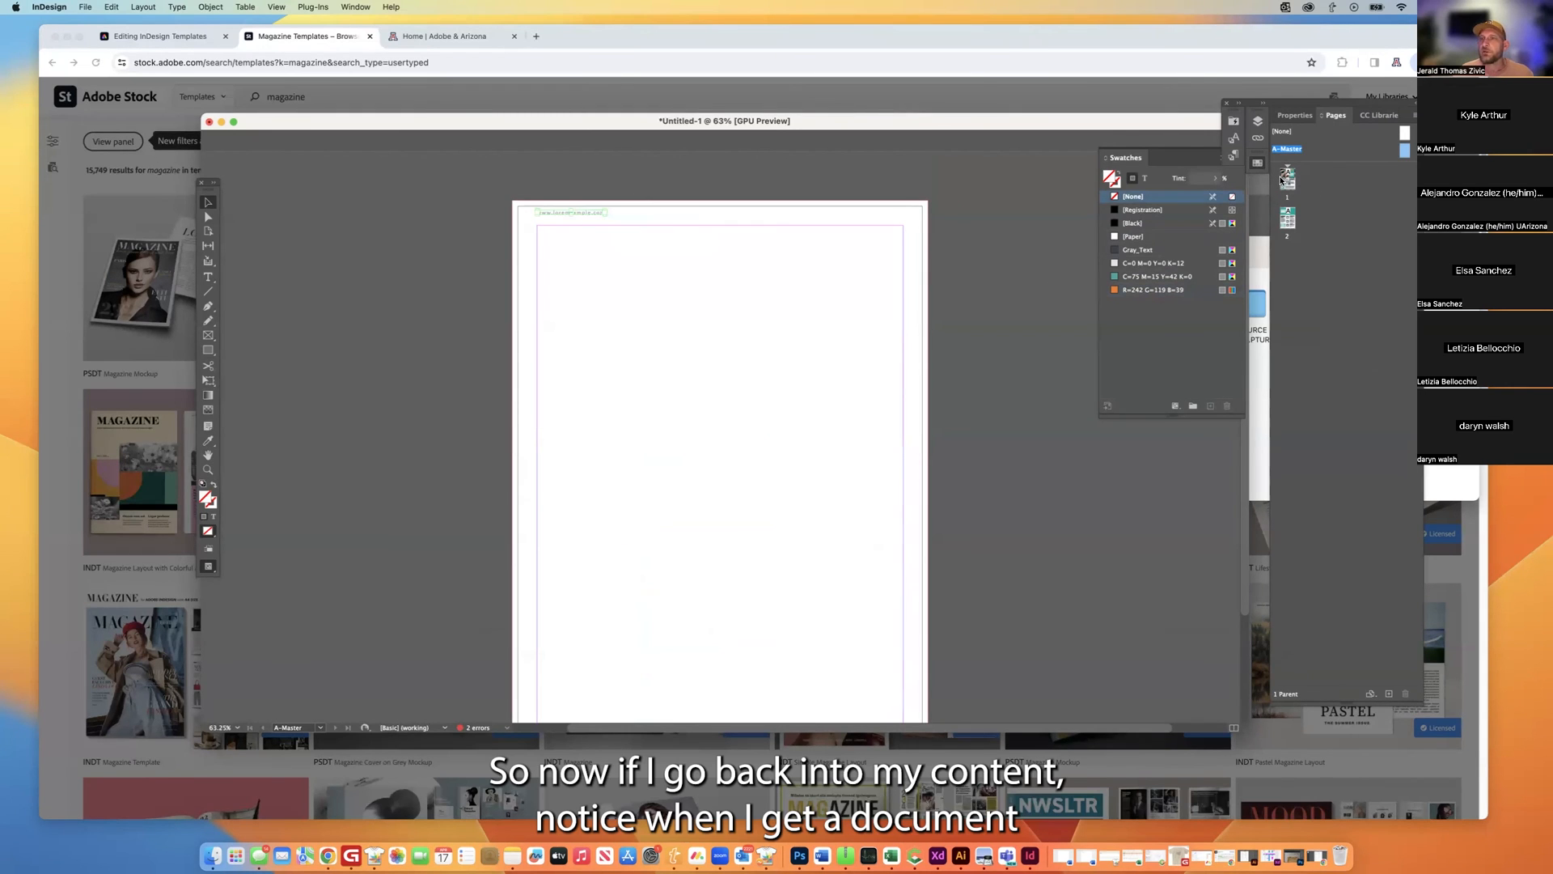
# Return to page 1 and try to select the web address that comes from A-Master.
pyautogui.doubleClick(1287, 178)
pyautogui.click(613, 202)
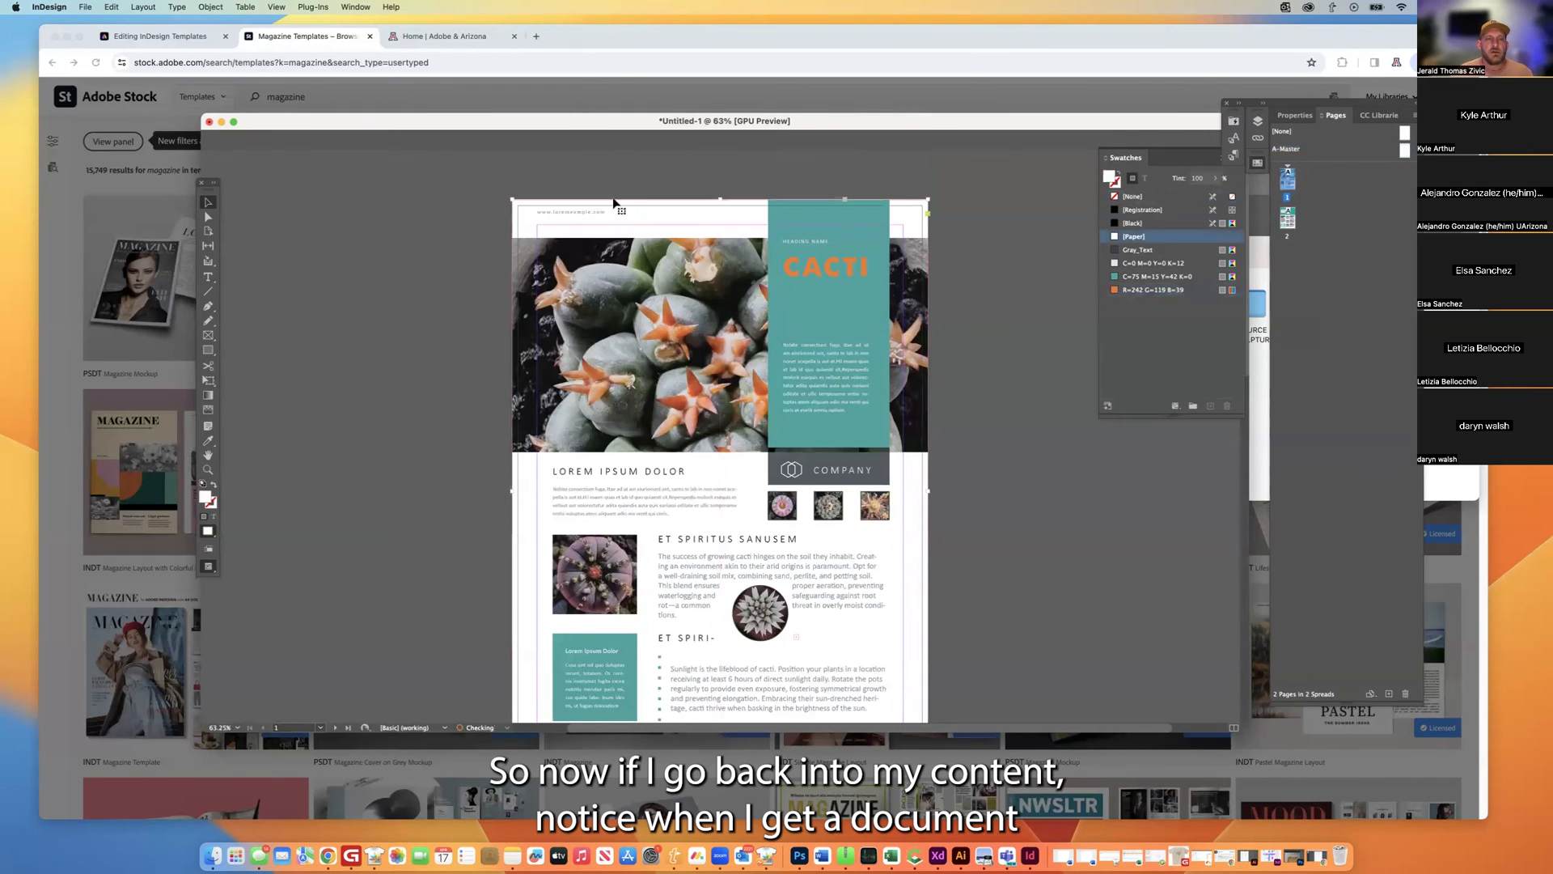
pyautogui.click(590, 215)
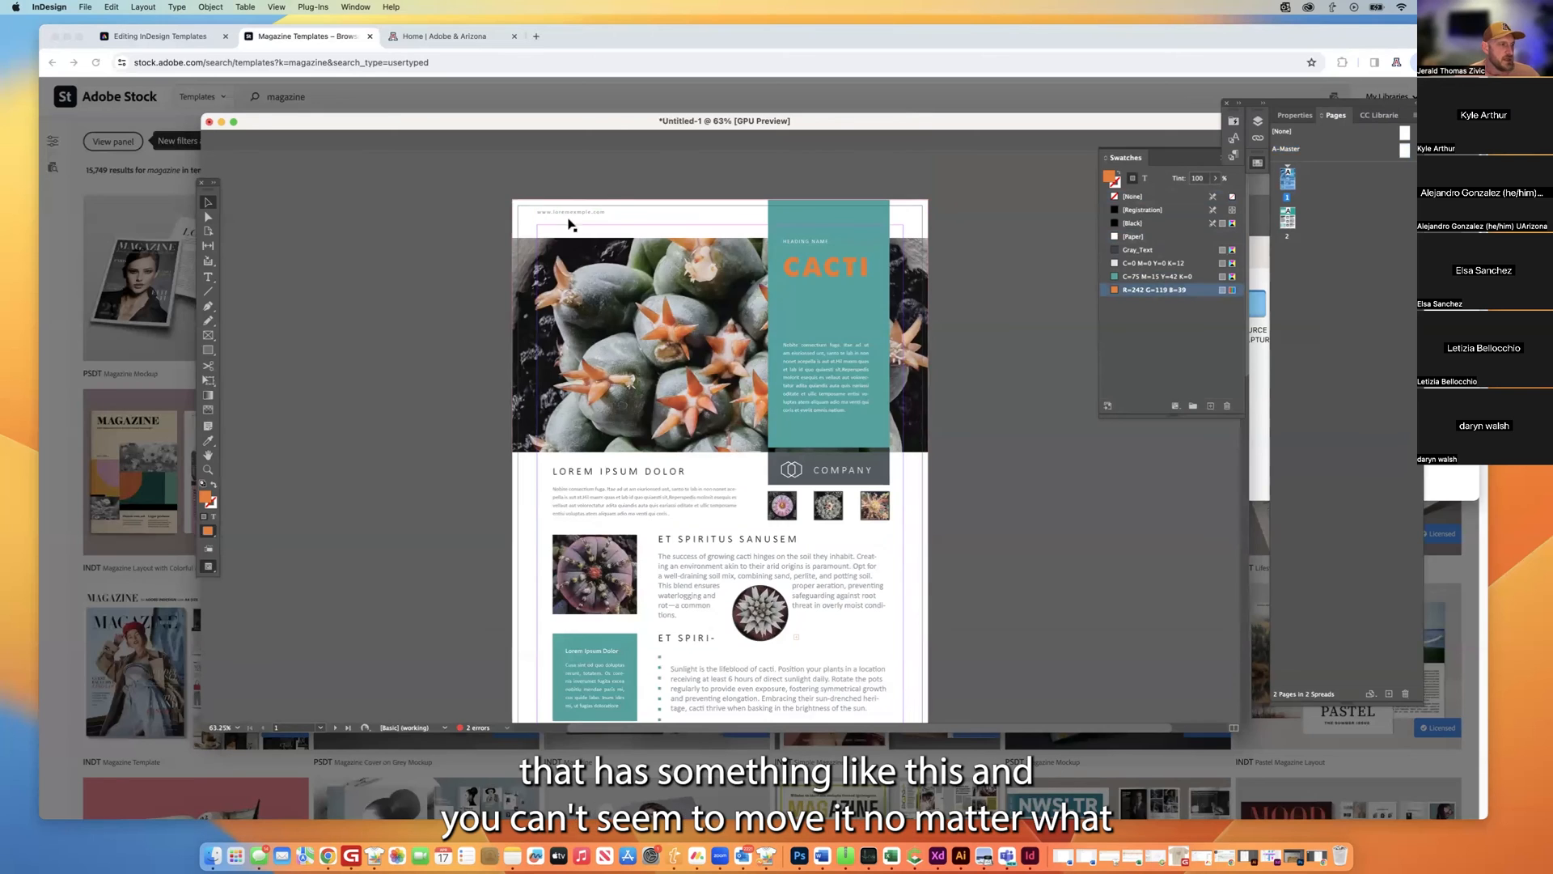
pyautogui.click(564, 213)
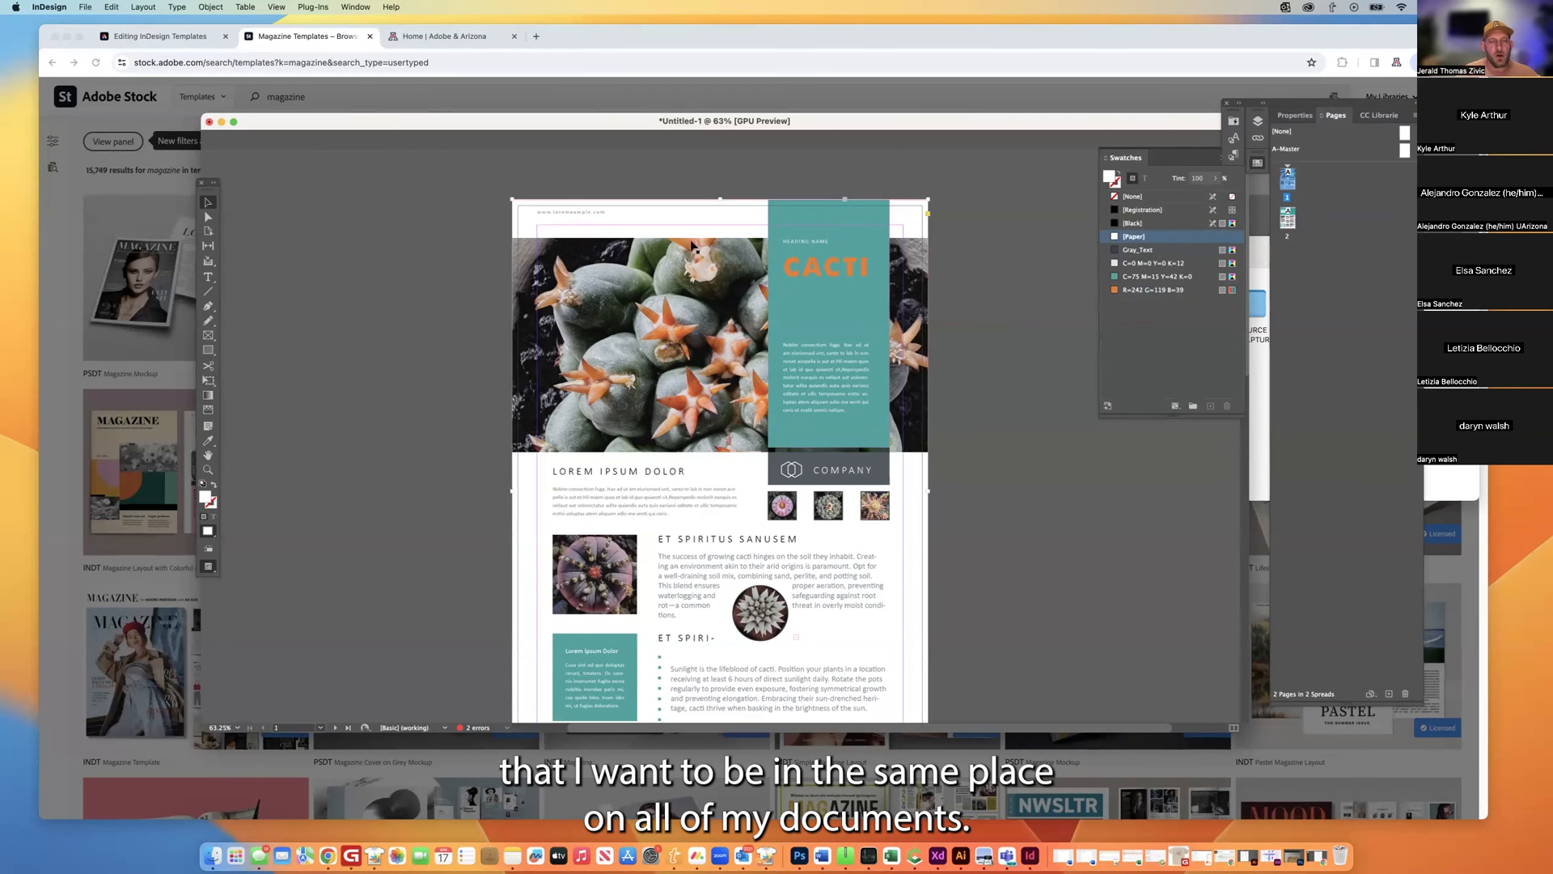
# Delete page 2's own duplicate web address frame and try to select the A-Master address above it.
pyautogui.scroll(-10, 696, 412)
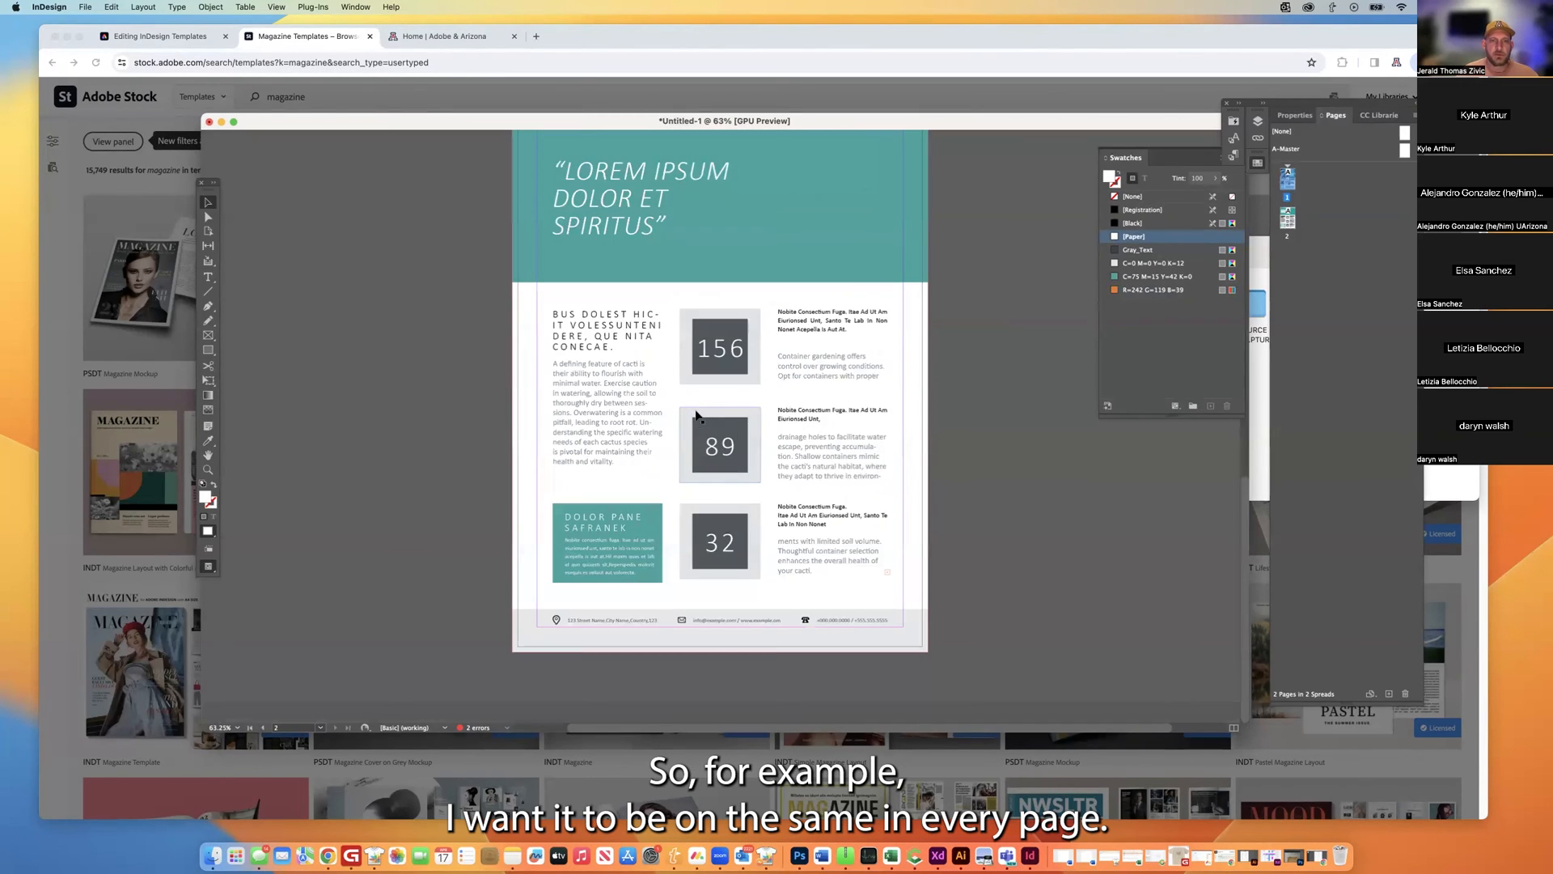
pyautogui.scroll(3, 696, 414)
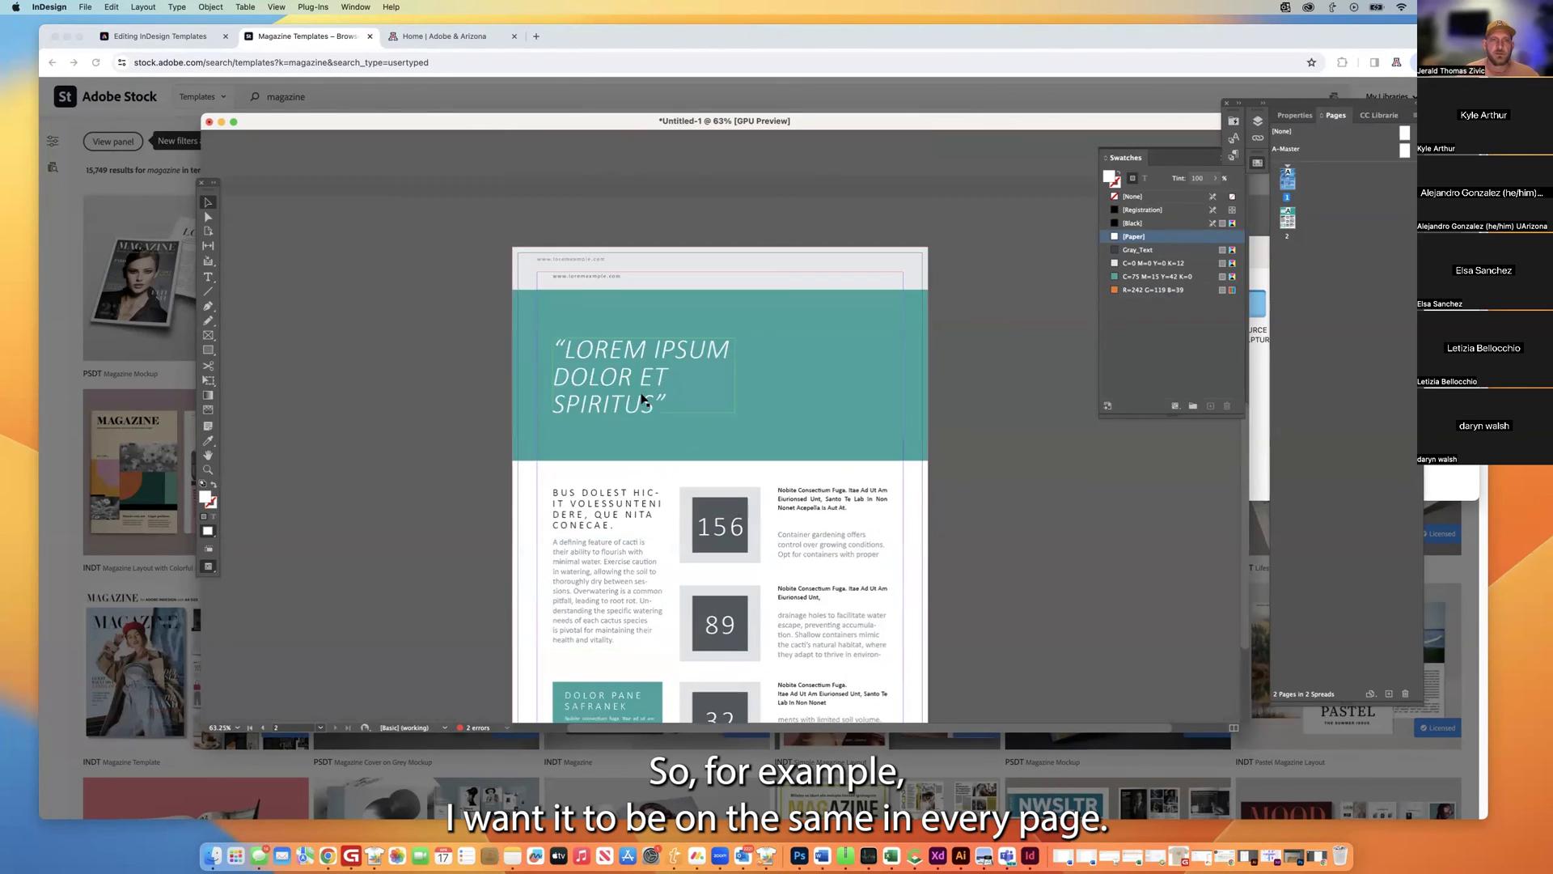
pyautogui.click(600, 279)
pyautogui.press('Delete')
pyautogui.click(590, 264)
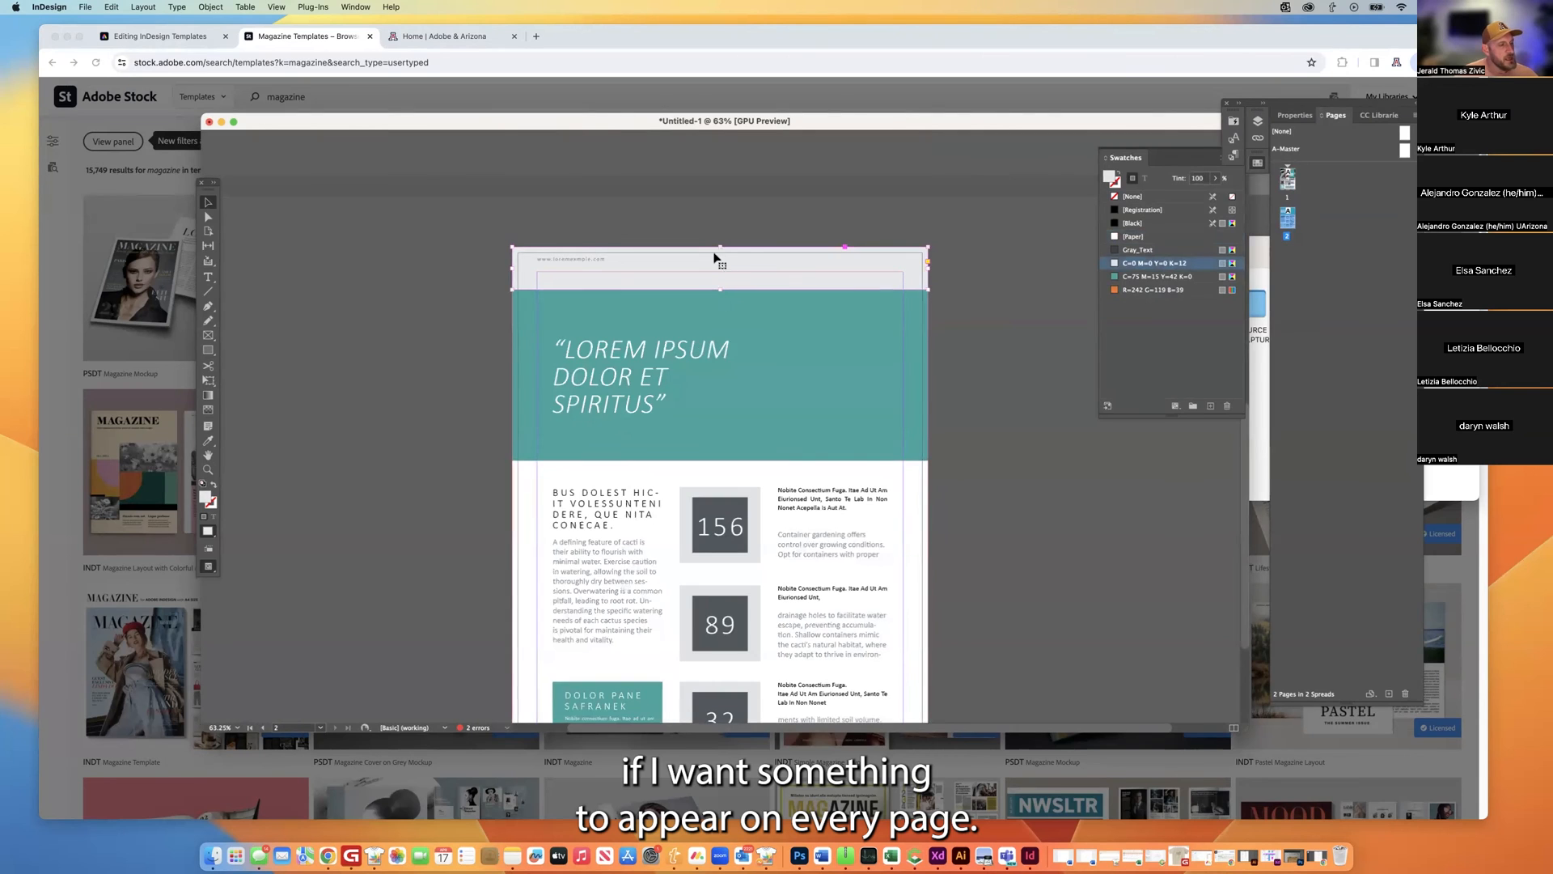
pyautogui.scroll(-4, 838, 231)
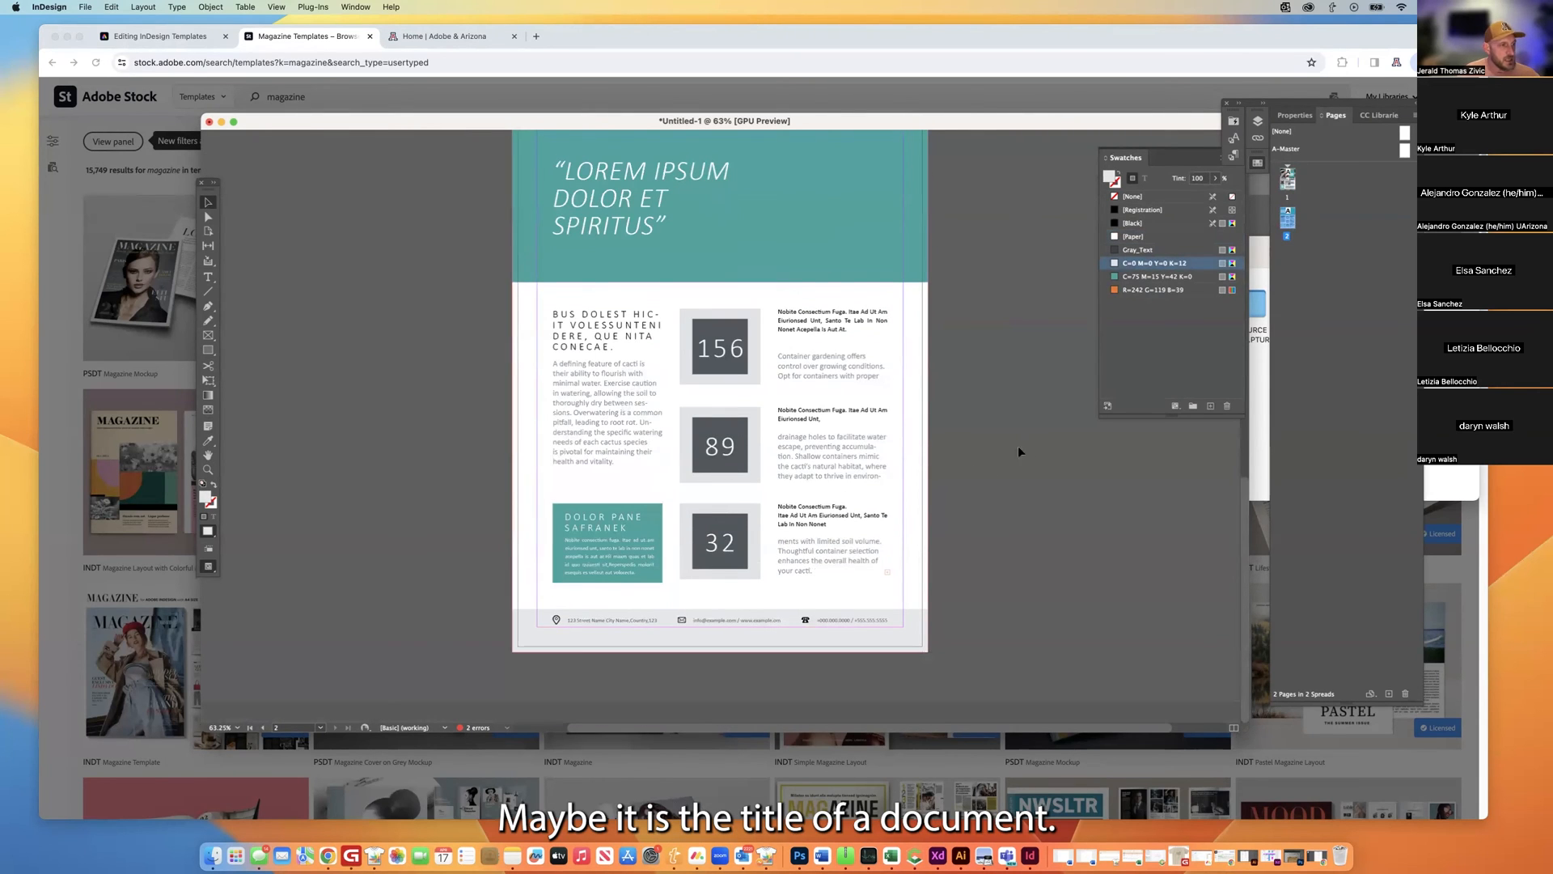
pyautogui.scroll(2, 627, 449)
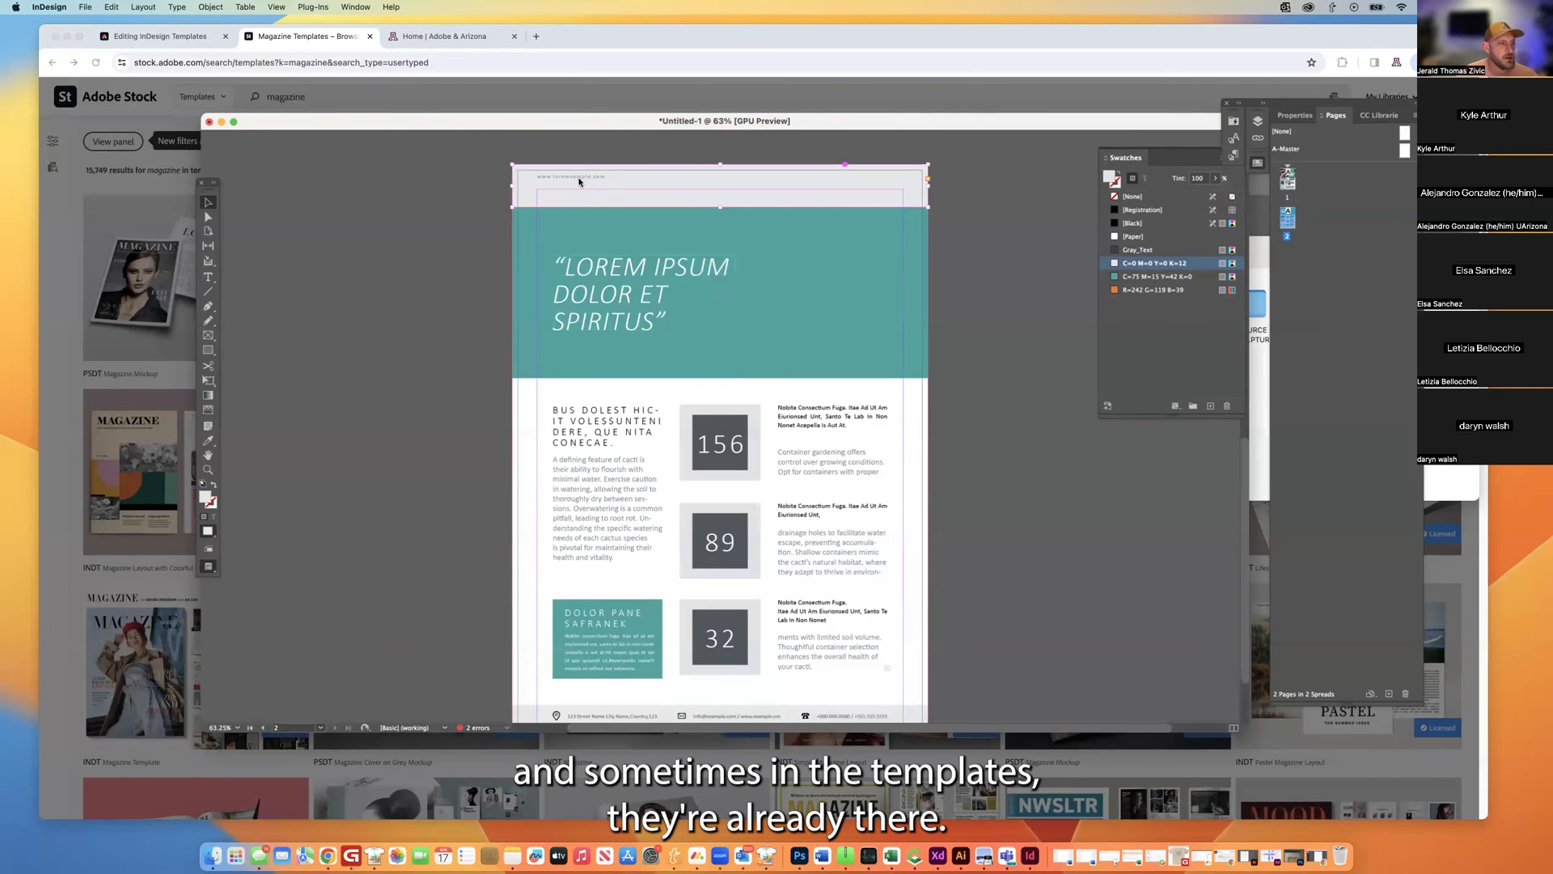
pyautogui.scroll(10, 577, 186)
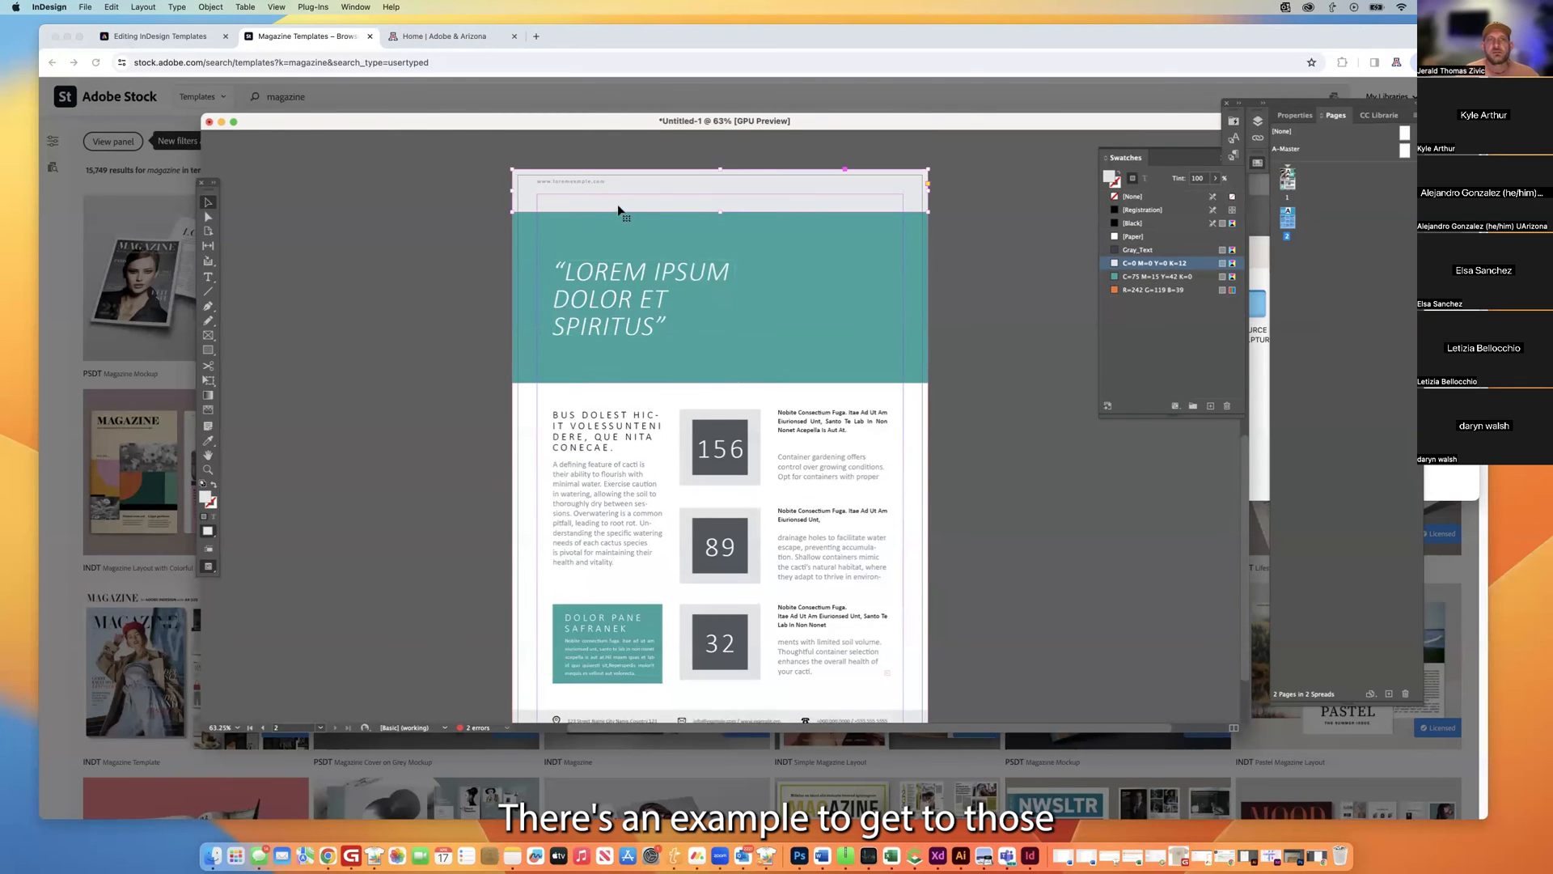
pyautogui.scroll(1, 574, 198)
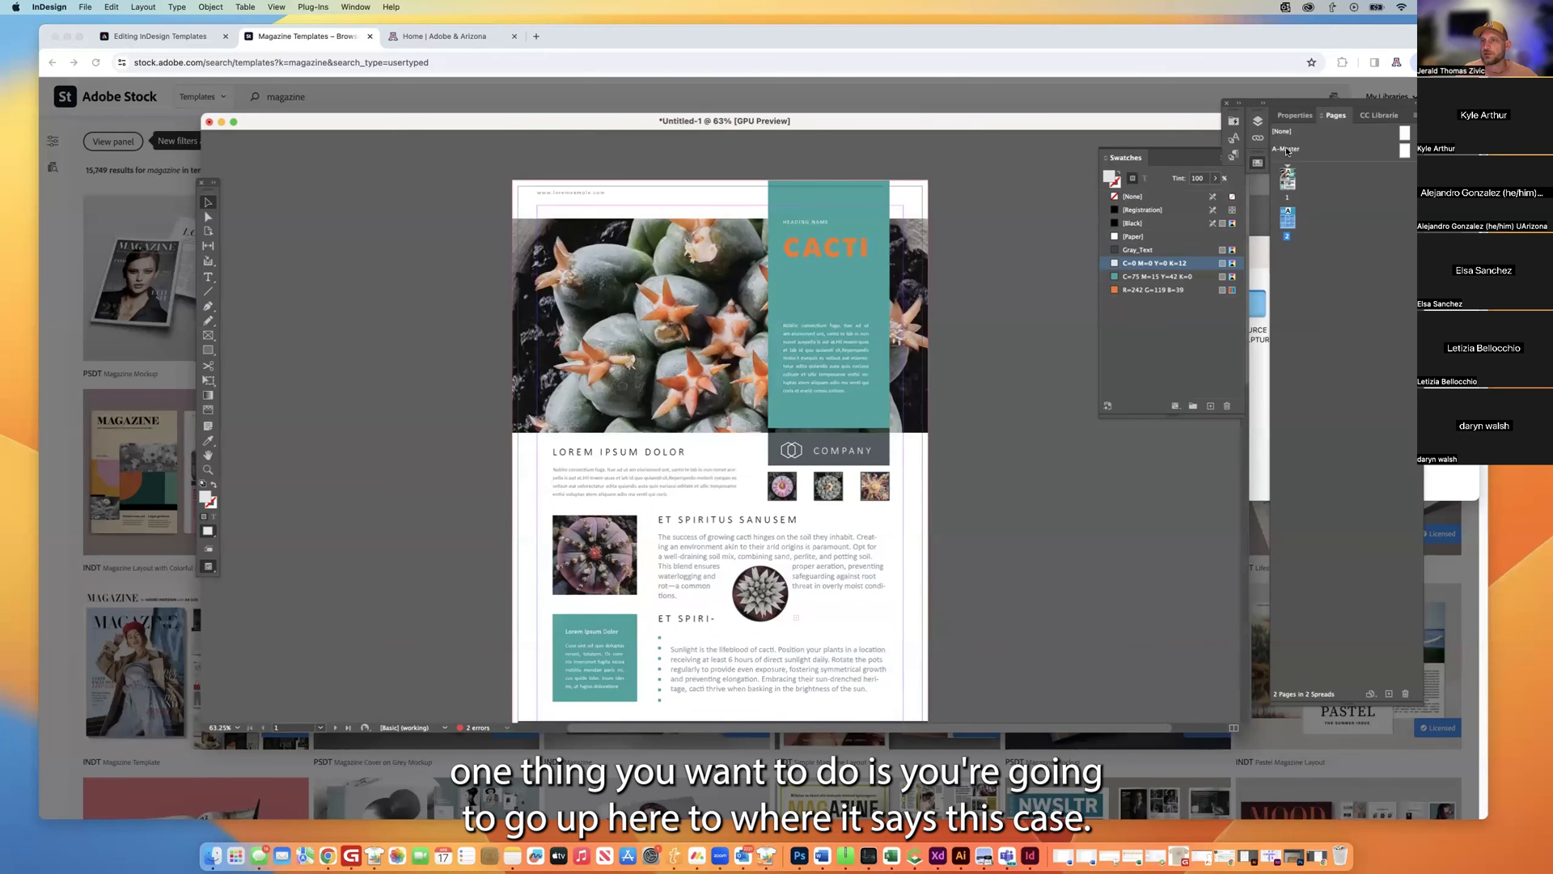
pyautogui.doubleClick(1405, 154)
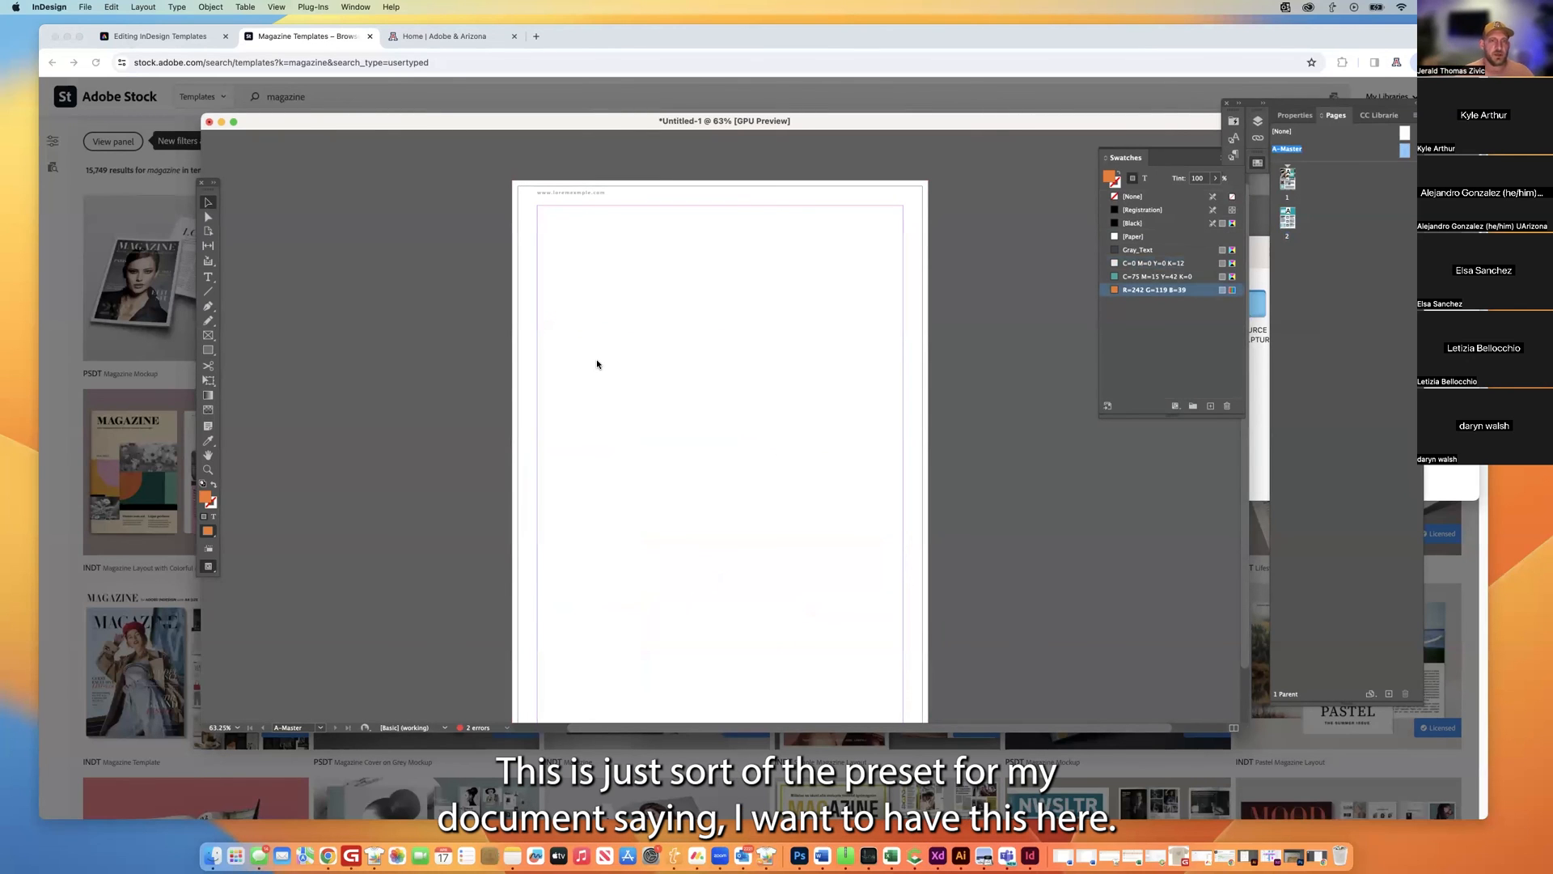
pyautogui.click(586, 198)
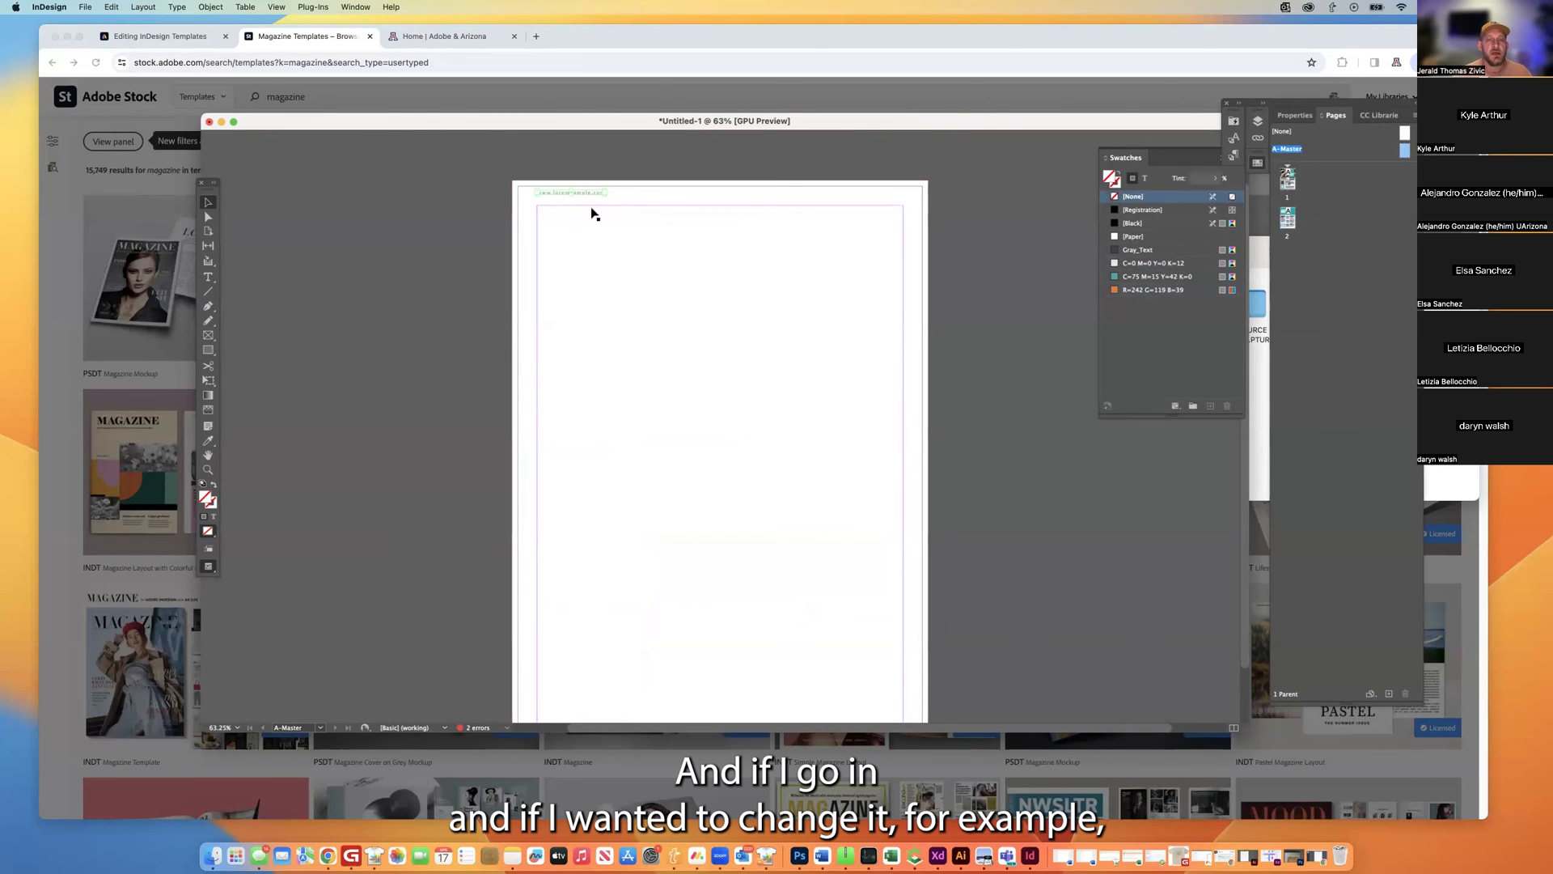
pyautogui.doubleClick(575, 193)
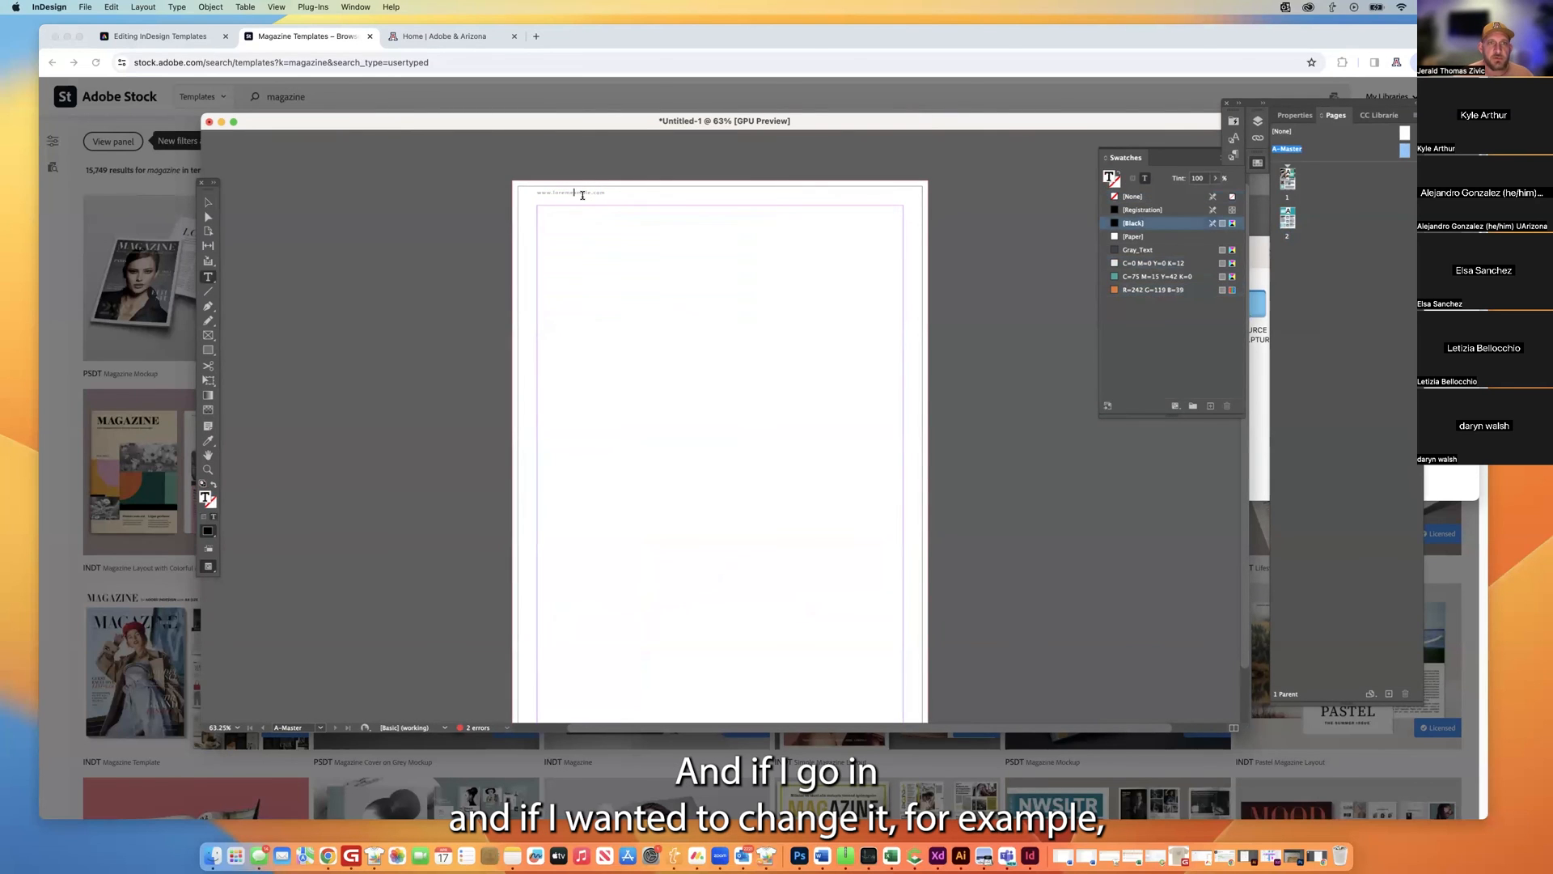
pyautogui.moveTo(592, 193); pyautogui.dragTo(566, 192)
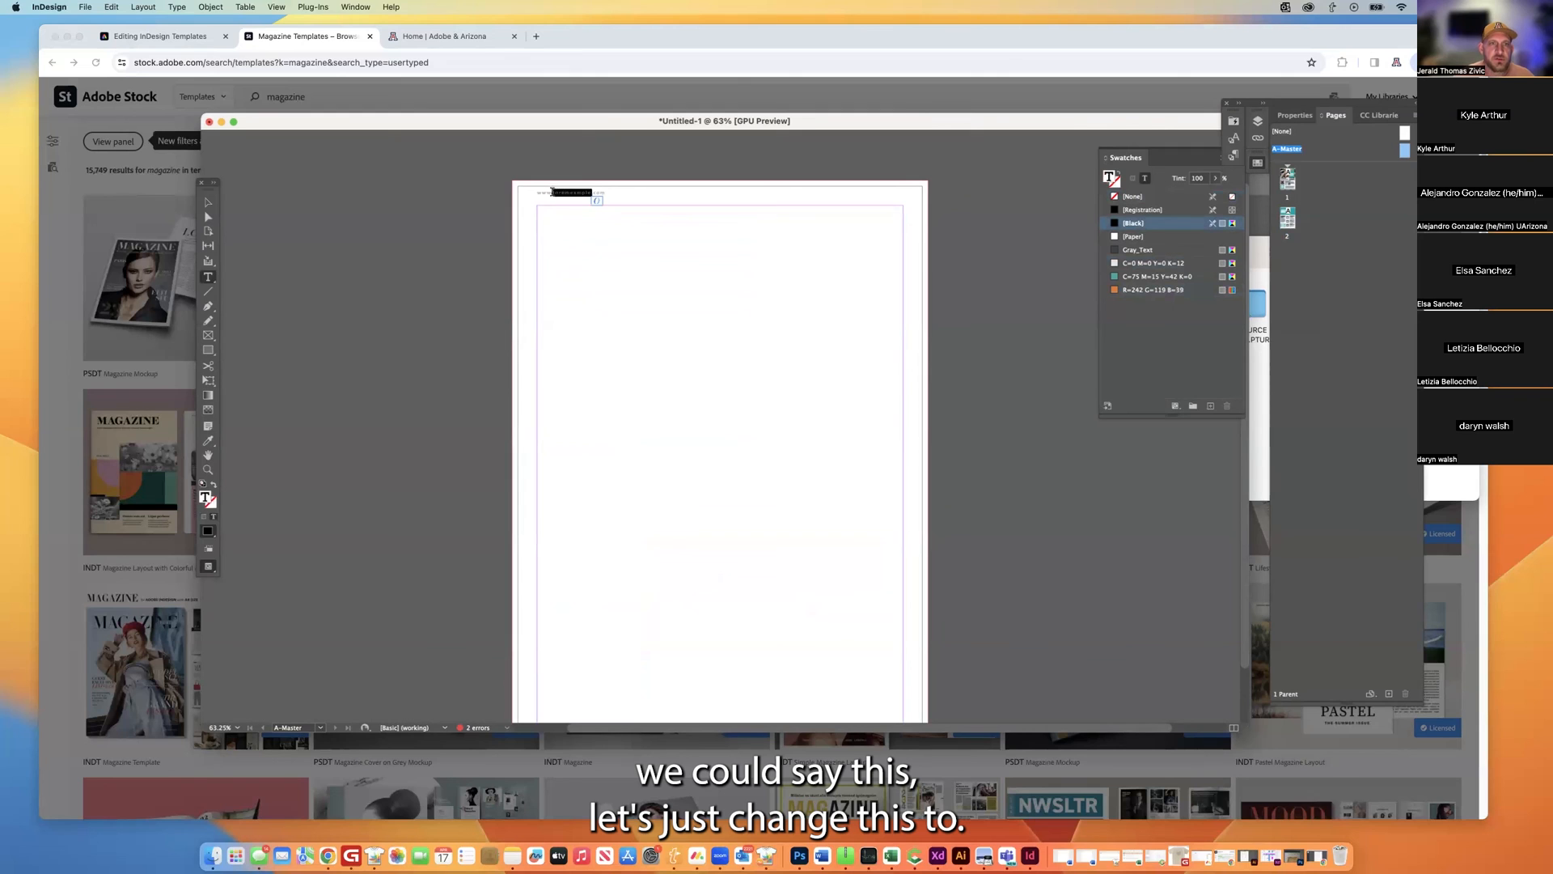
pyautogui.write('l')
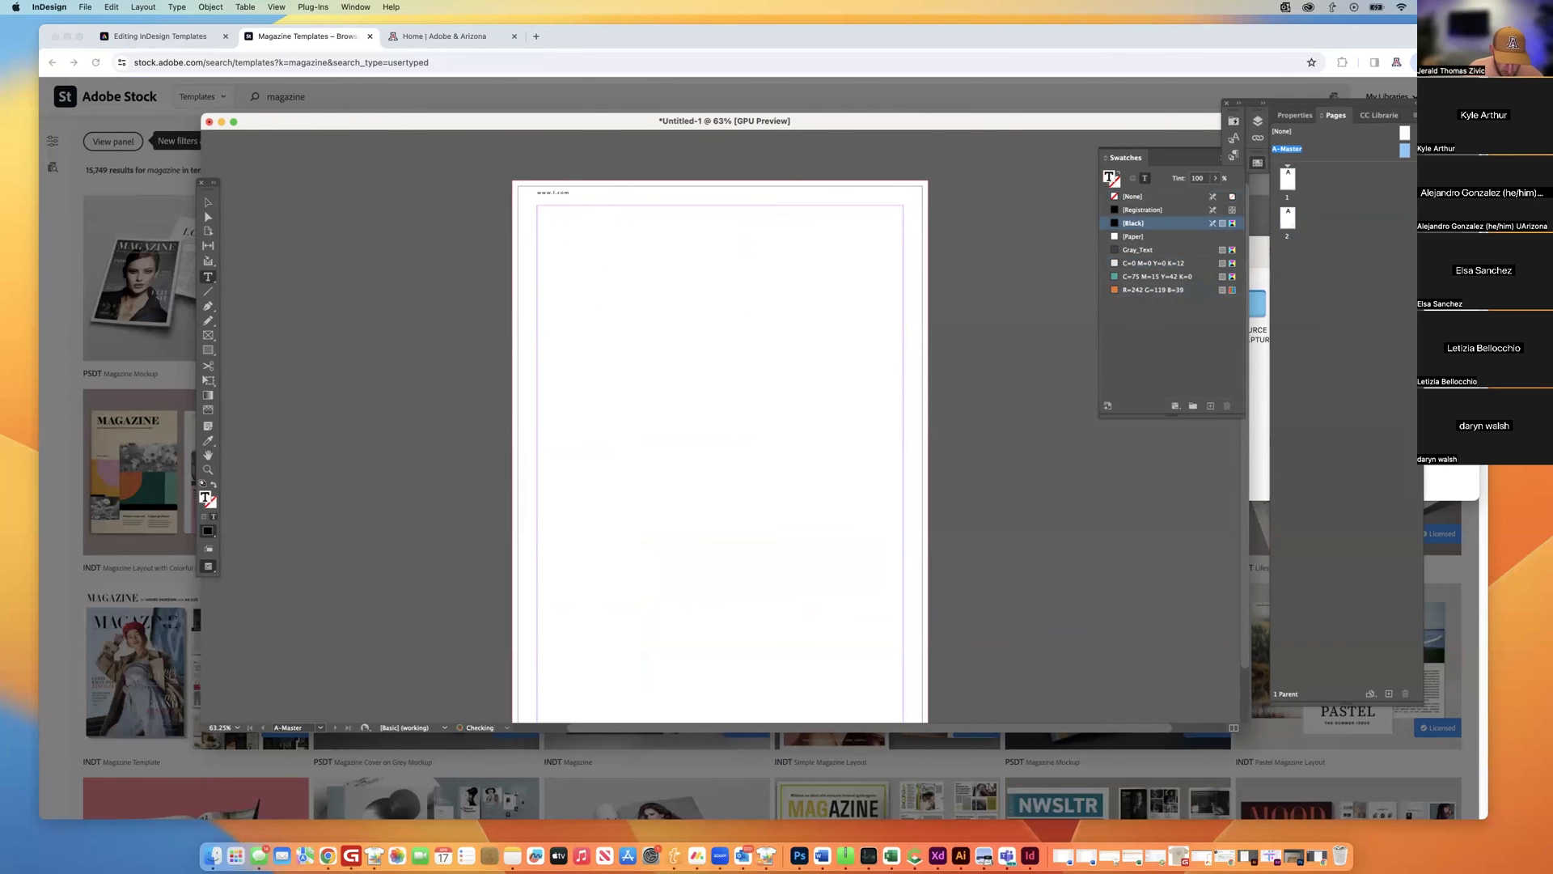
pyautogui.write('nDesign Demo')
pyautogui.press('Delete')
pyautogui.press('Delete')
pyautogui.press('Delete')
pyautogui.press('Delete')
pyautogui.click(586, 193)
pyautogui.press('BackSpace')
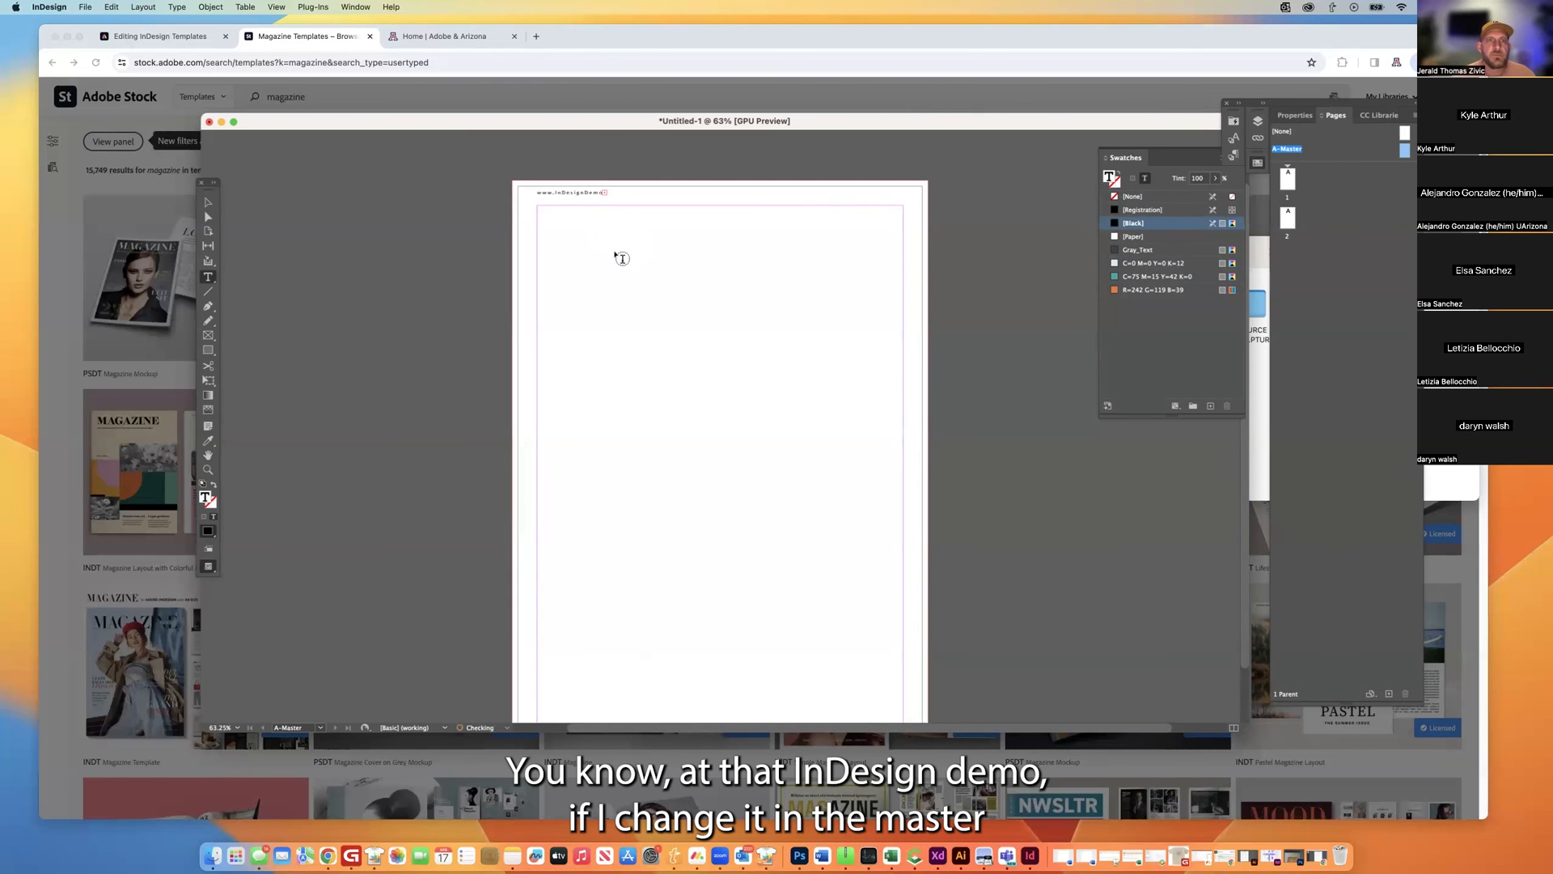
pyautogui.click(207, 202)
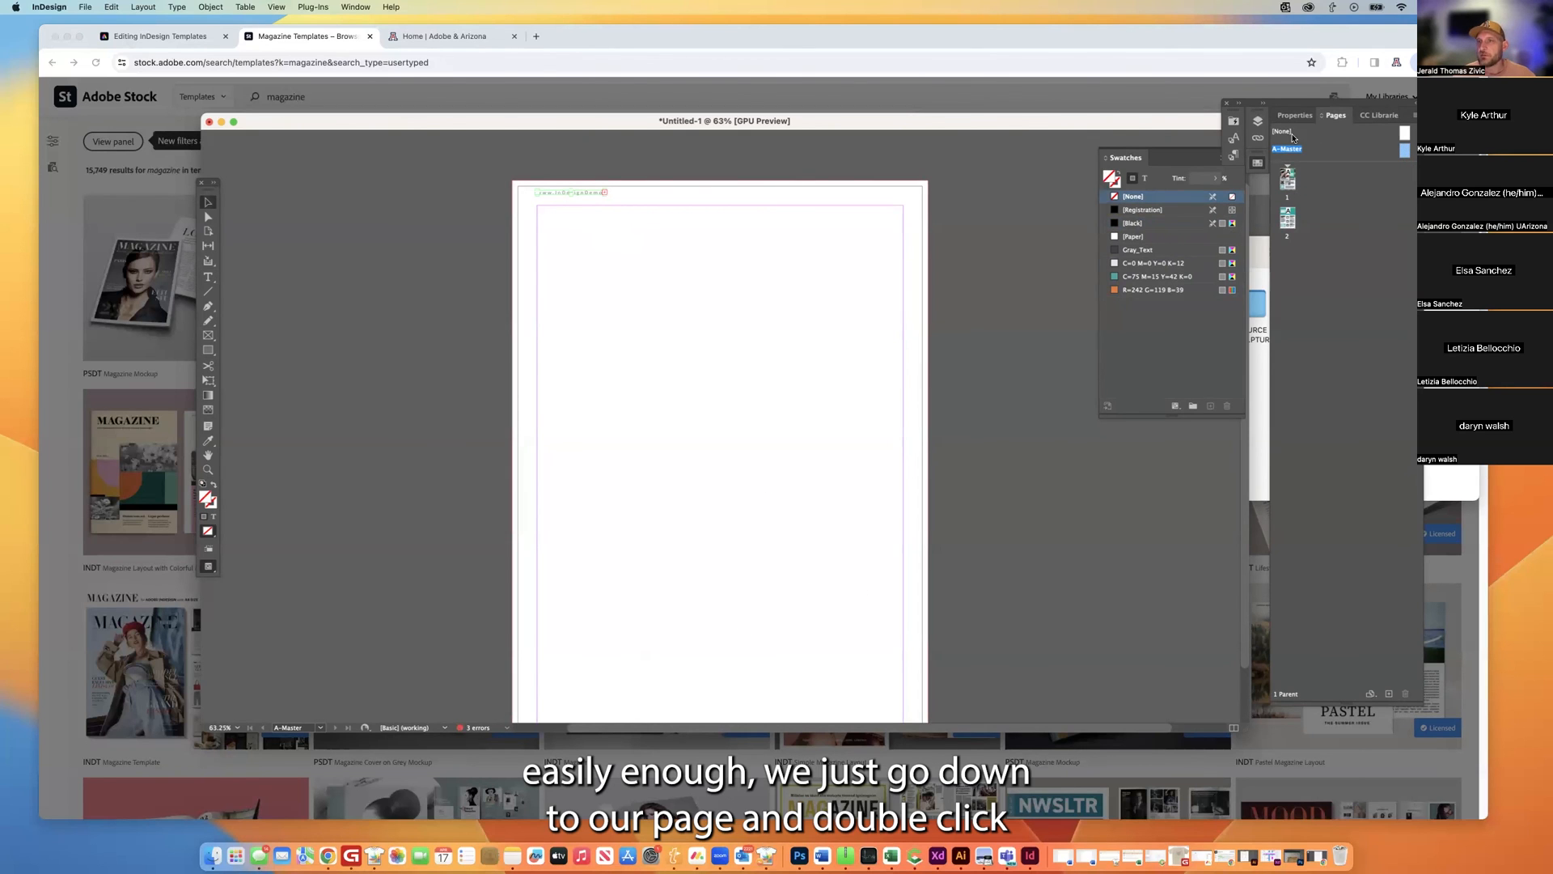
# Check the header address on page 1, then widen its text frame in A-Master so the full address fits.
pyautogui.doubleClick(1287, 180)
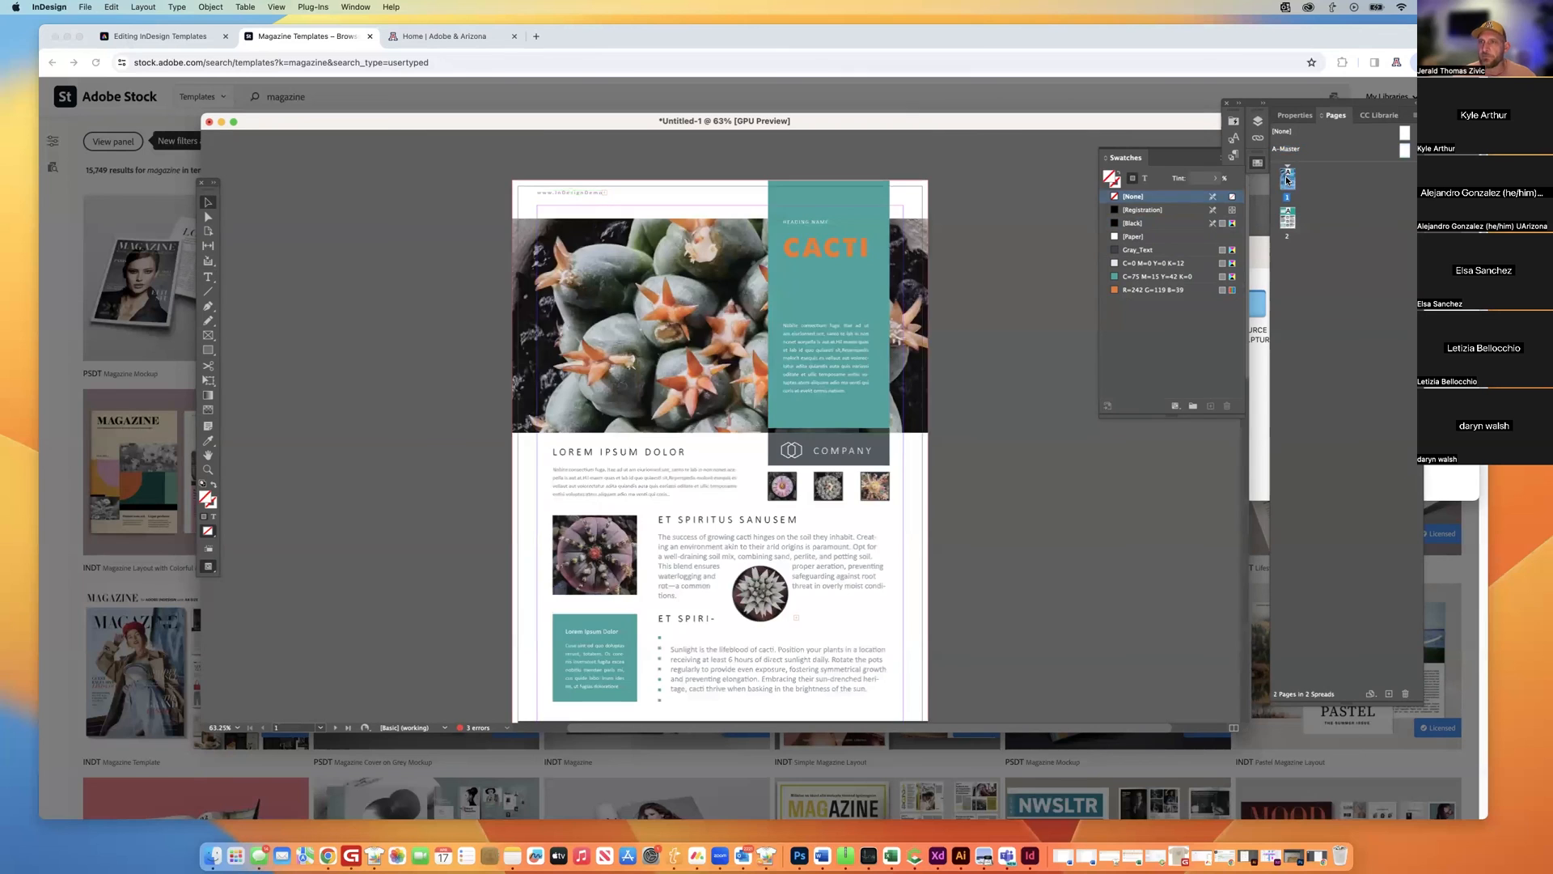
pyautogui.click(602, 194)
pyautogui.doubleClick(1402, 151)
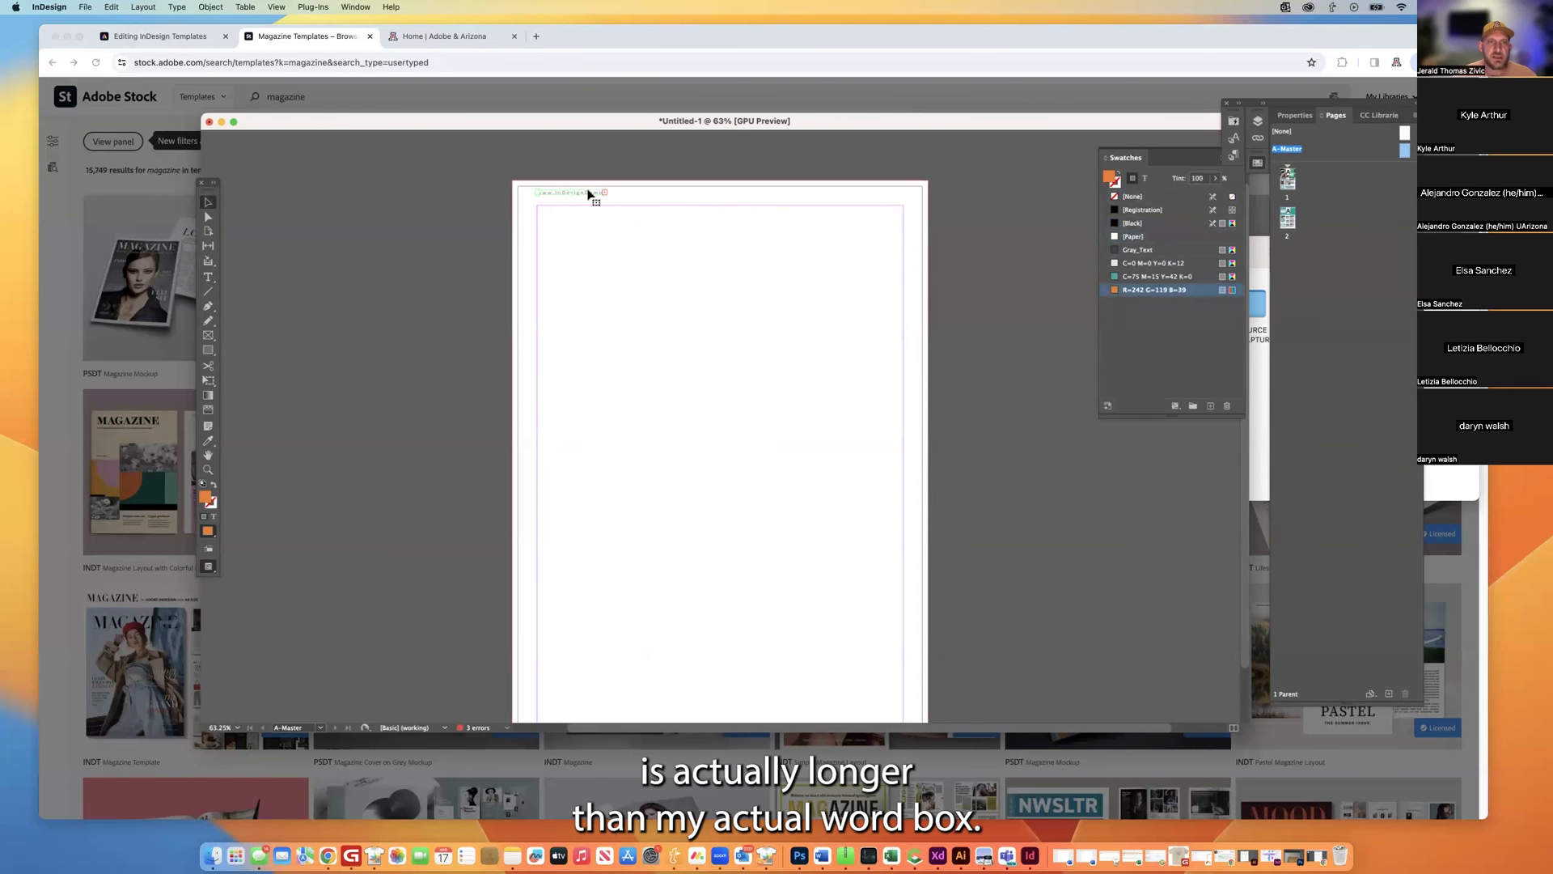
pyautogui.click(595, 195)
pyautogui.moveTo(604, 195); pyautogui.dragTo(624, 197)
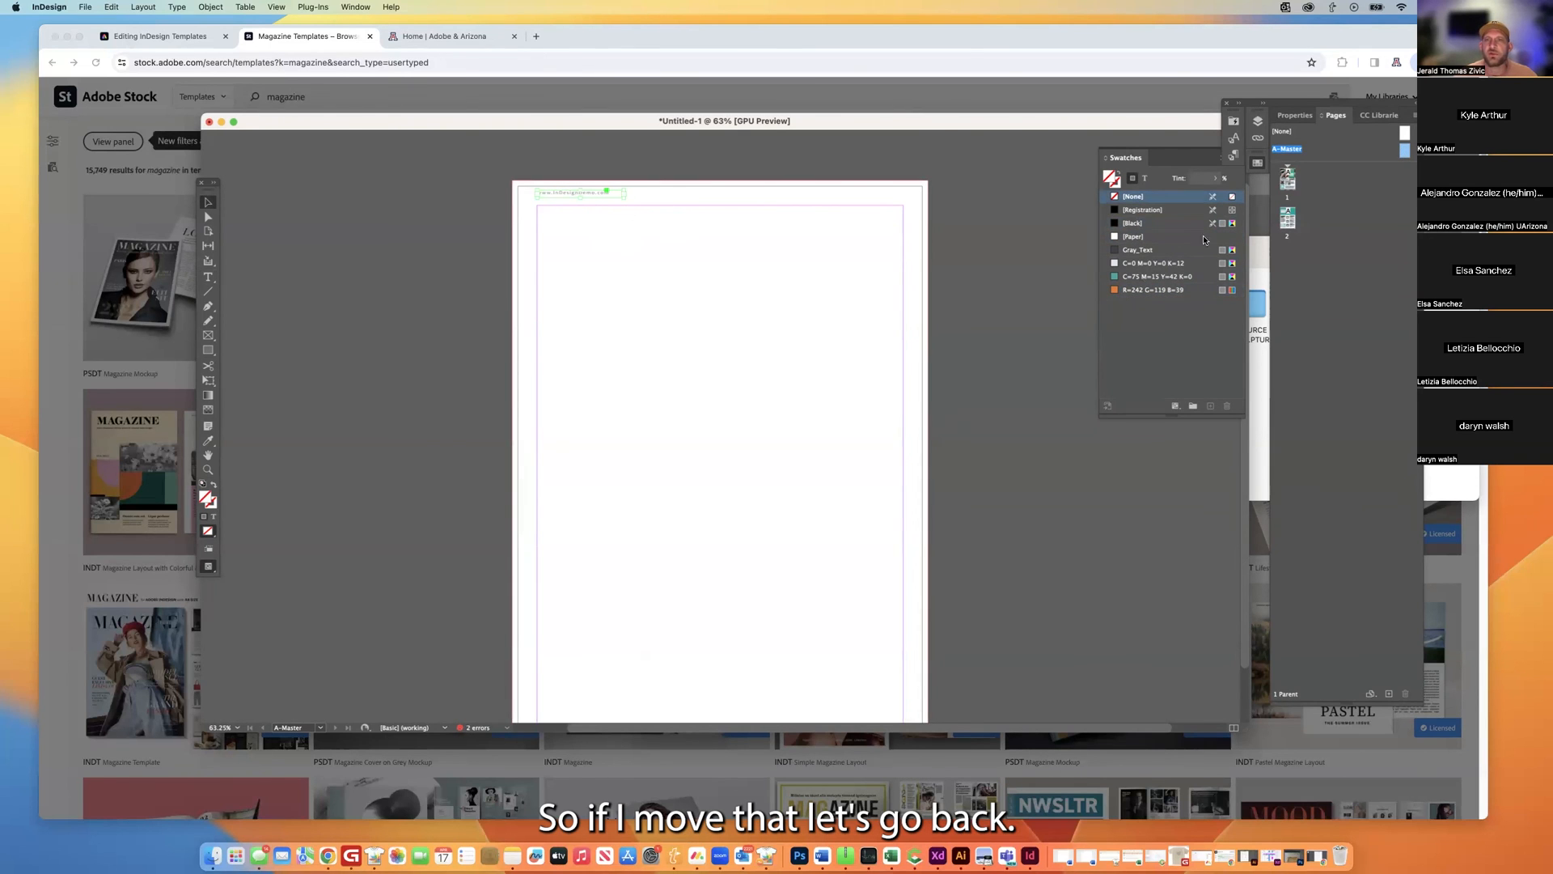
# Examine the A-Master web address in the headers of pages 1 and 2.
pyautogui.doubleClick(1291, 177)
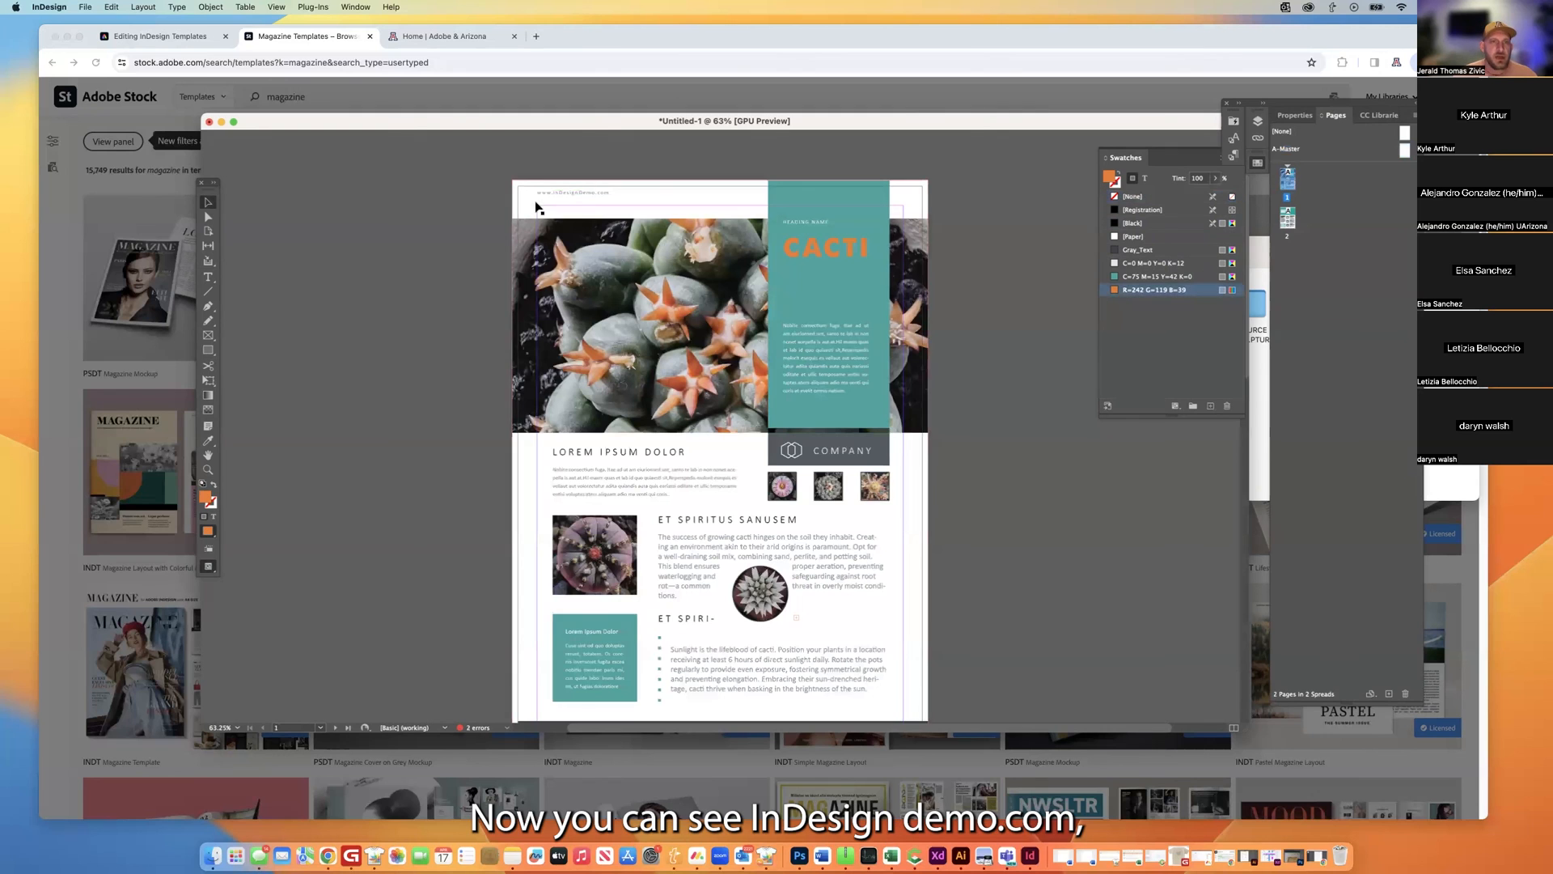
pyautogui.scroll(-10, 635, 216)
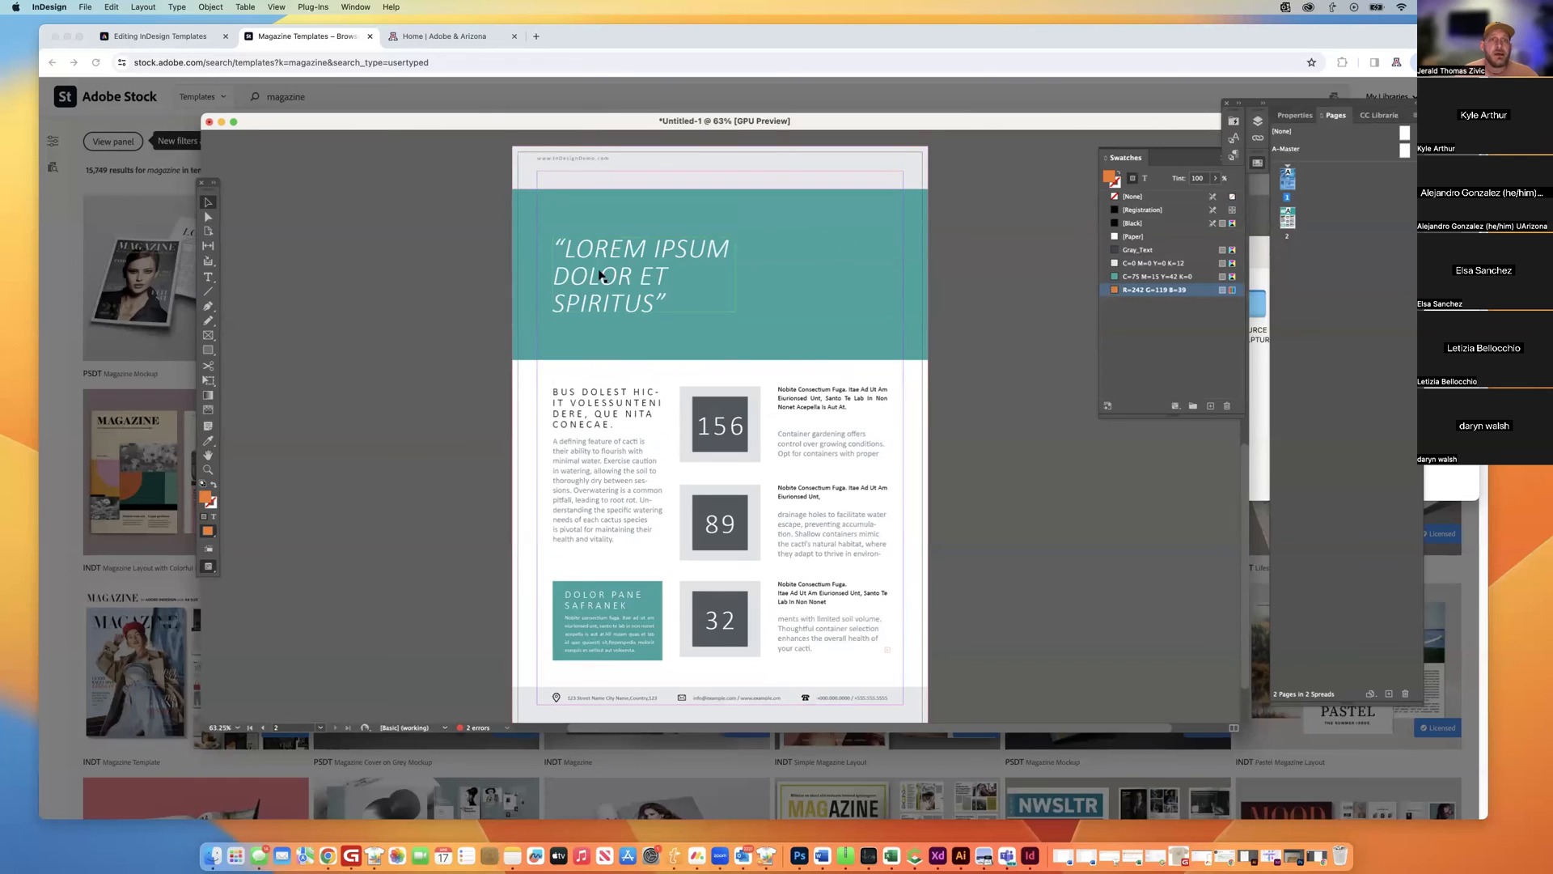
pyautogui.scroll(2, 579, 237)
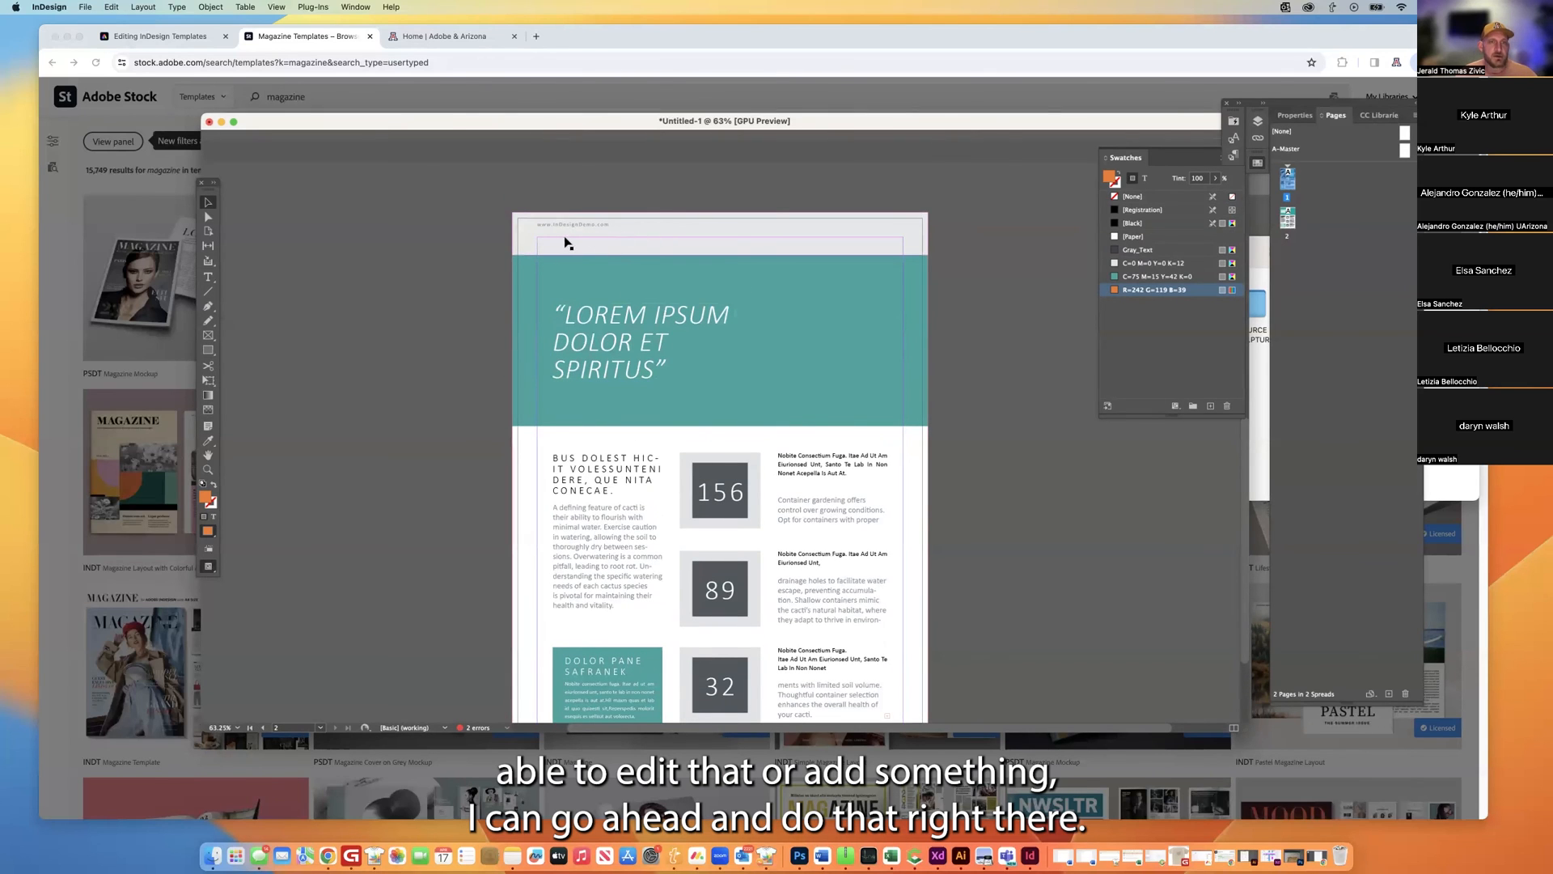
pyautogui.scroll(2, 570, 247)
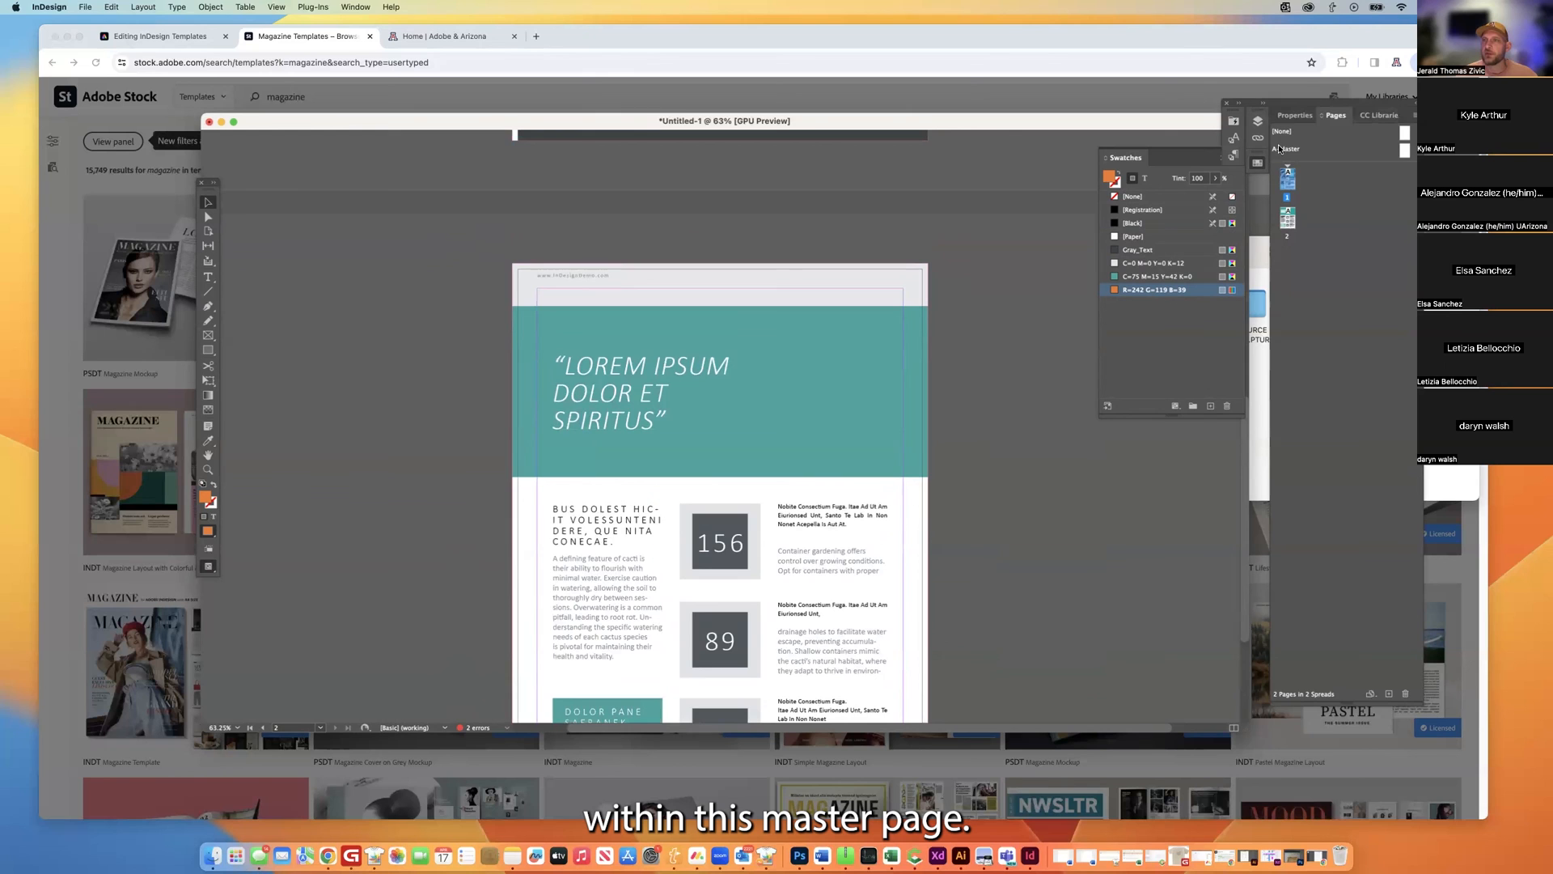
# Delete the web address frame from A-Master and return to page 1.
pyautogui.doubleClick(1400, 152)
pyautogui.click(575, 213)
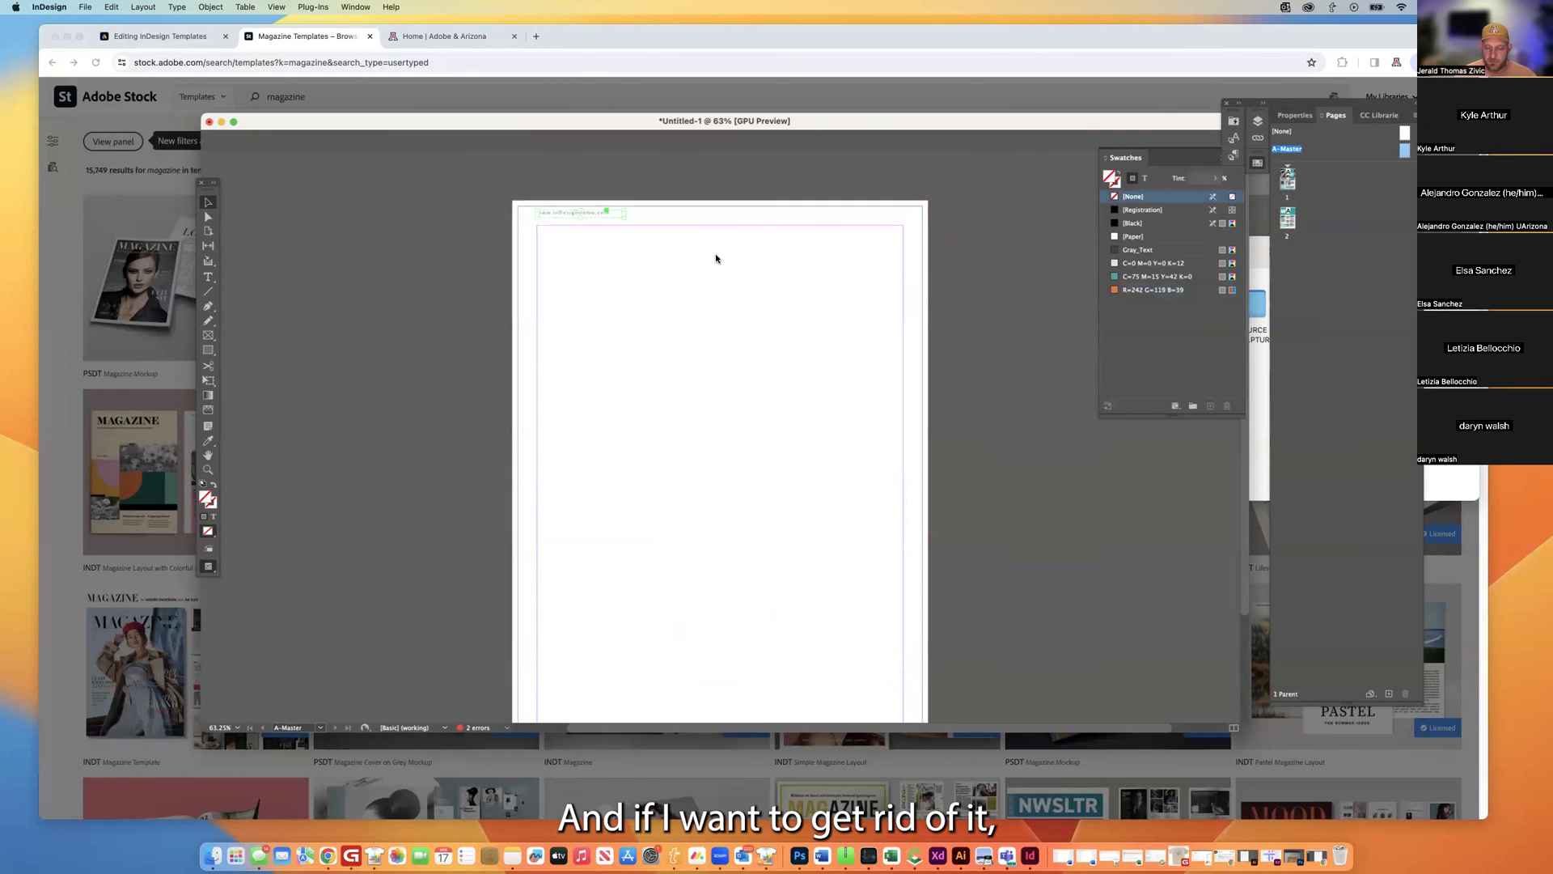
pyautogui.press('Delete')
pyautogui.doubleClick(1287, 180)
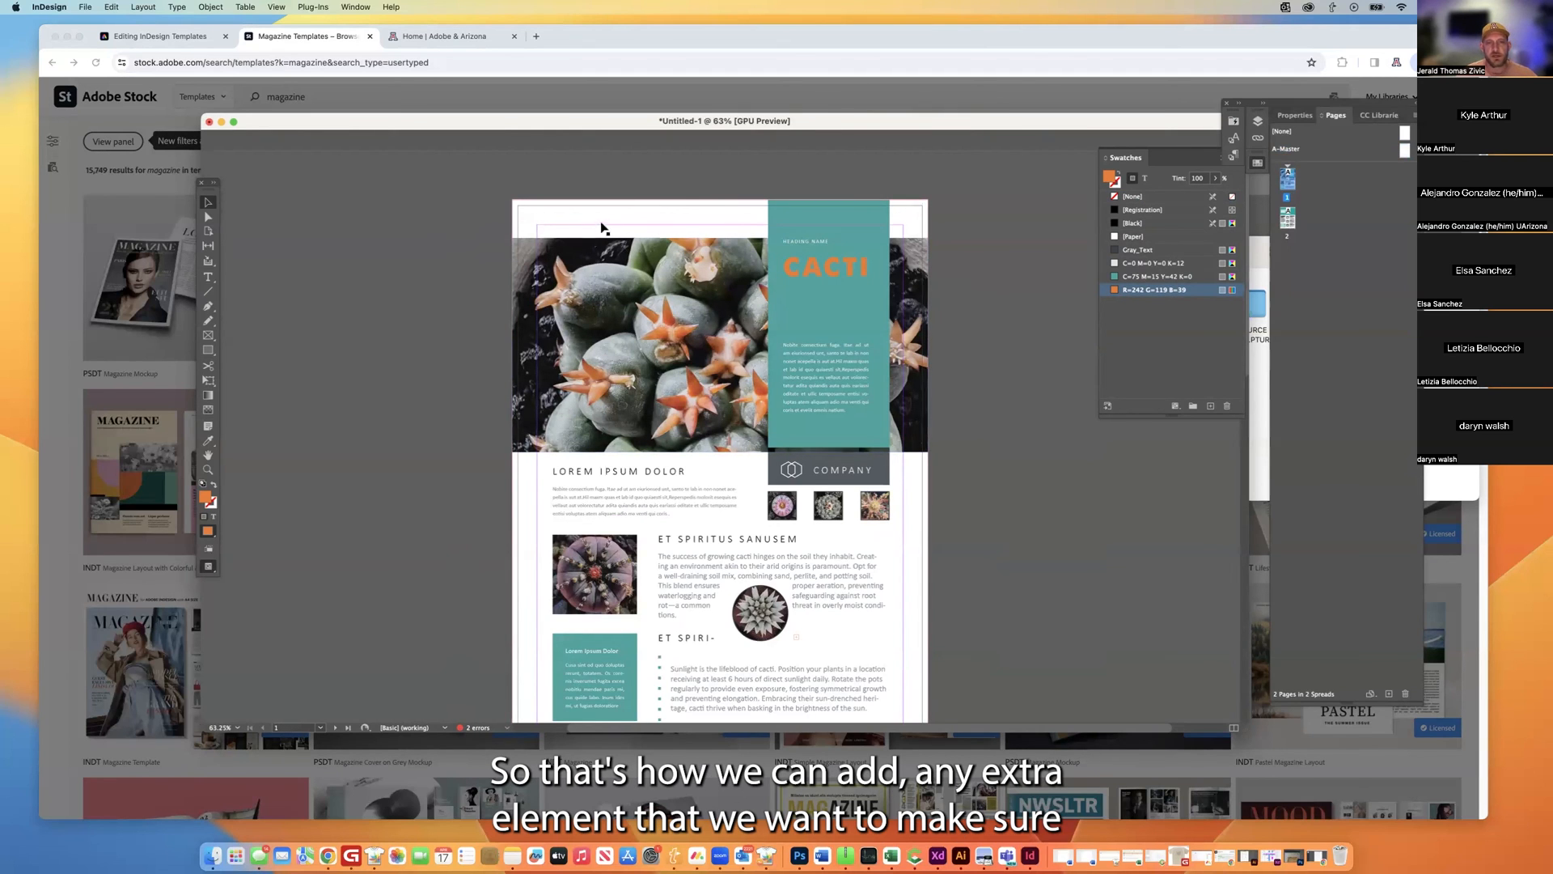
pyautogui.click(720, 345)
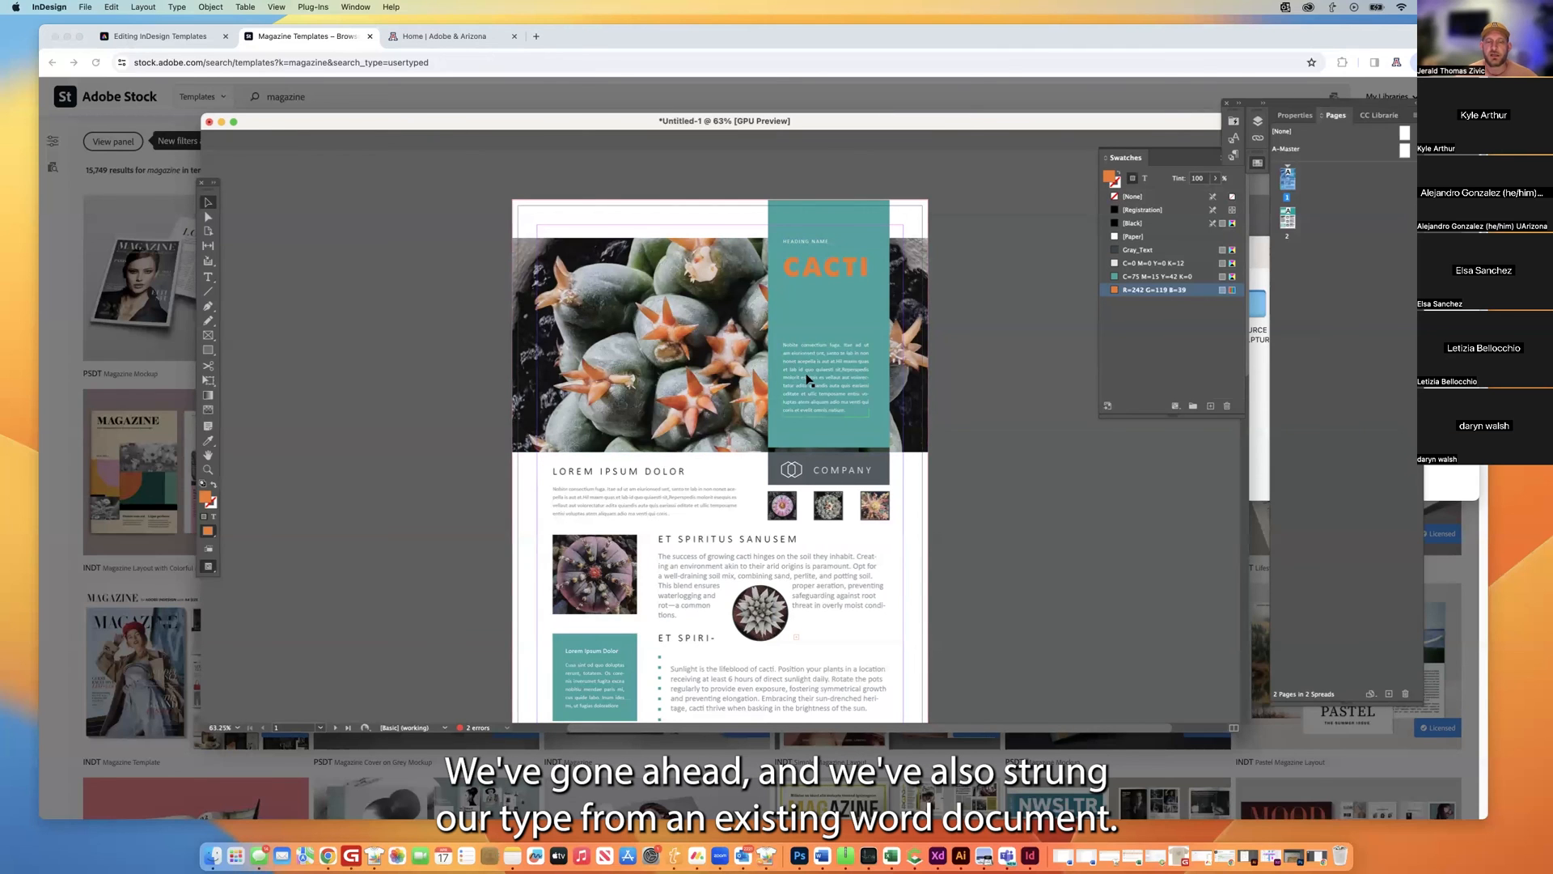
# Save the flyer as an InDesign 2024 document in the TESTS FOR TERMINATION folder inside Documents, keeping the name Untitled-1.
pyautogui.scroll(-3, 833, 574)
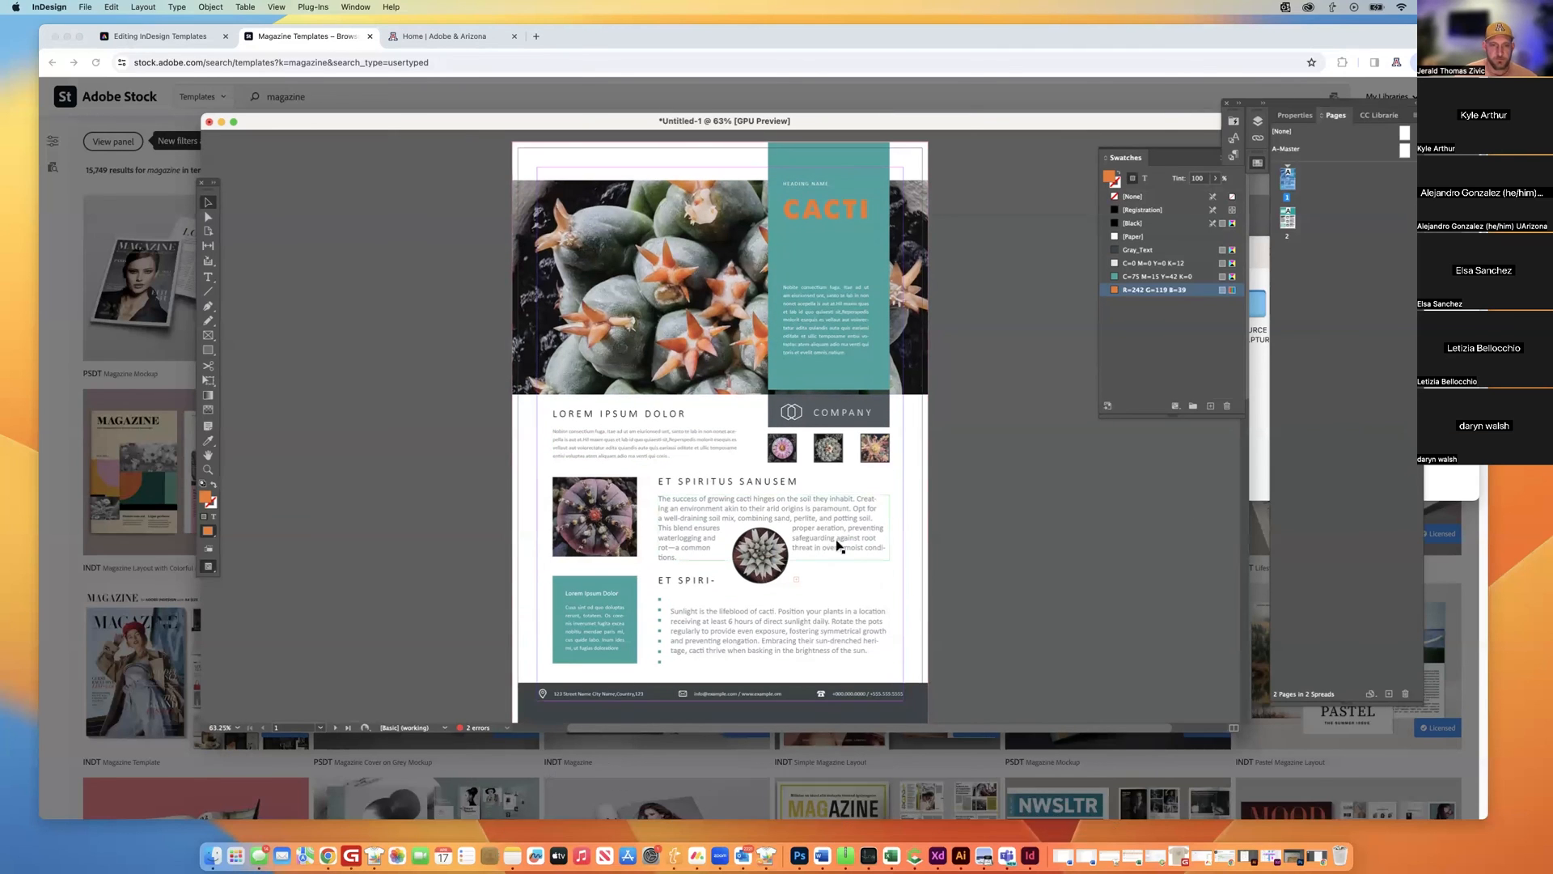
pyautogui.scroll(3, 683, 426)
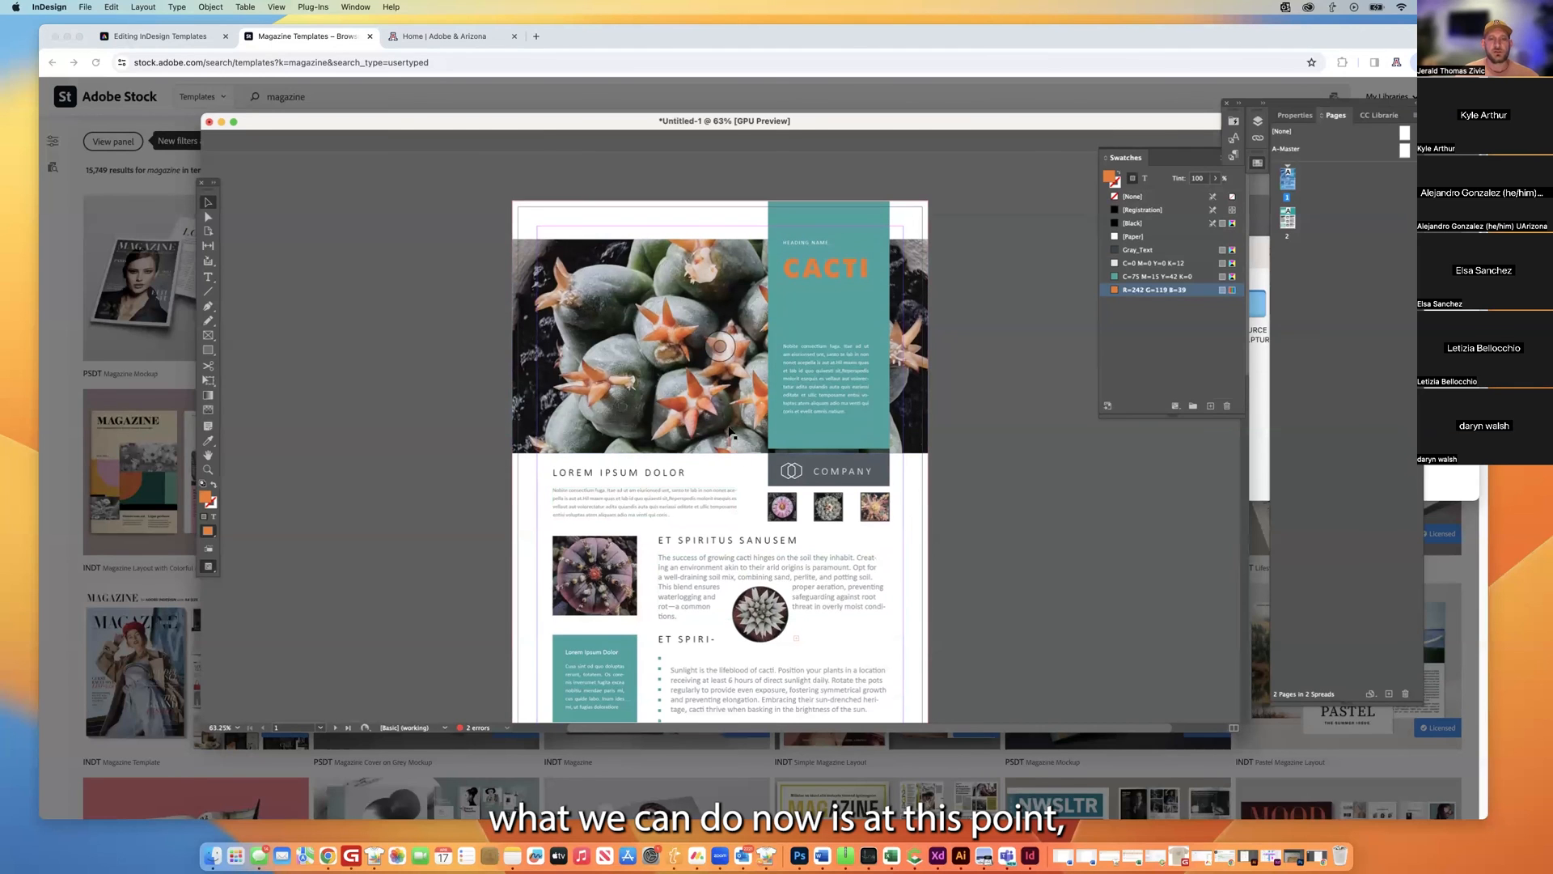
pyautogui.scroll(-3, 732, 432)
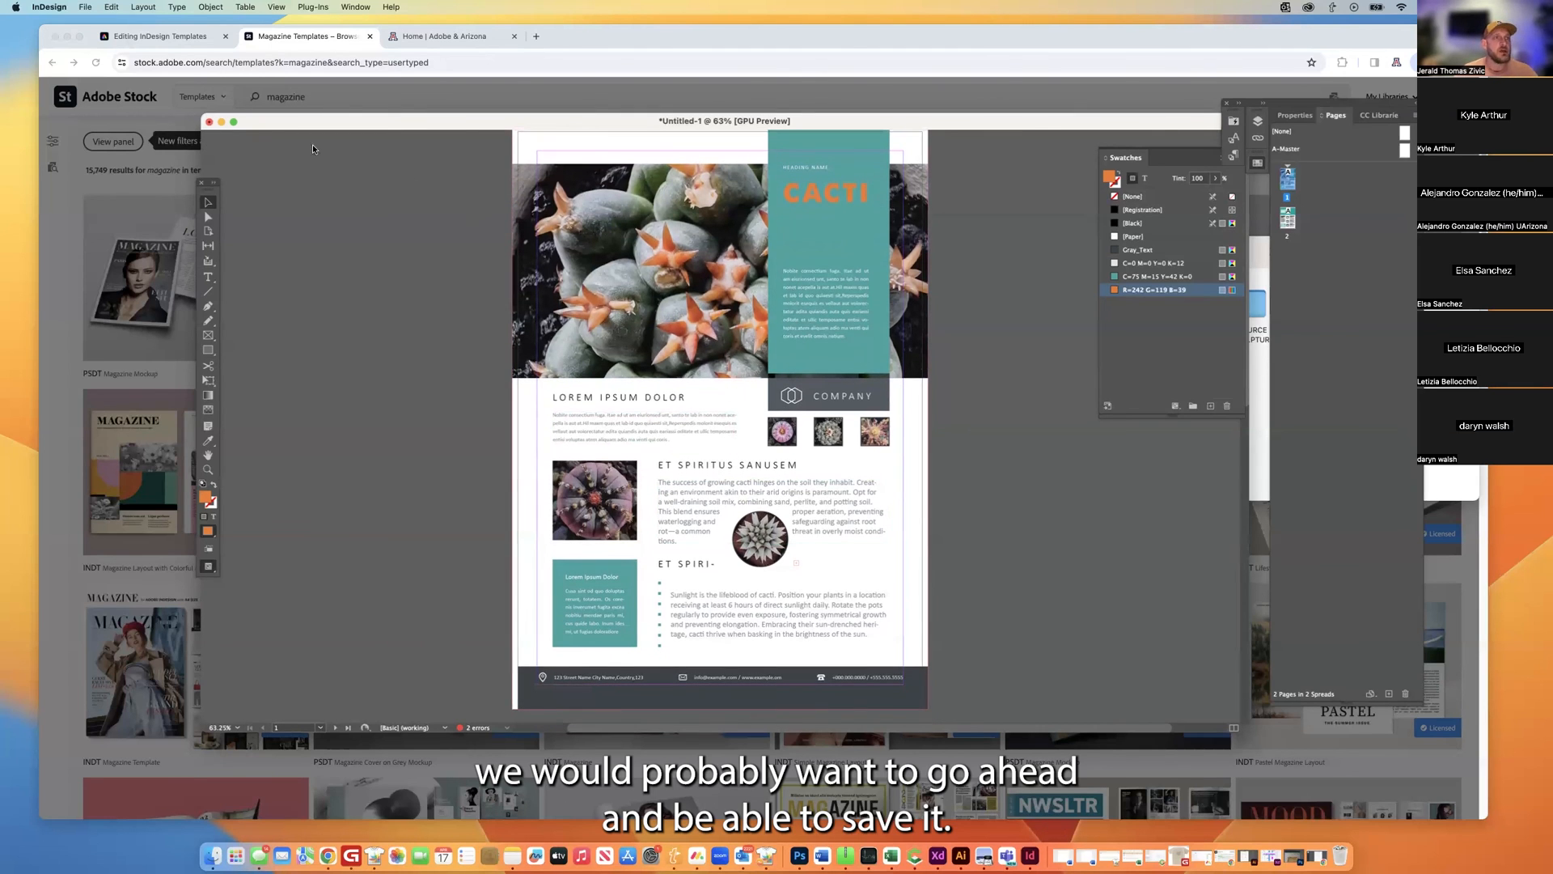
pyautogui.click(111, 7)
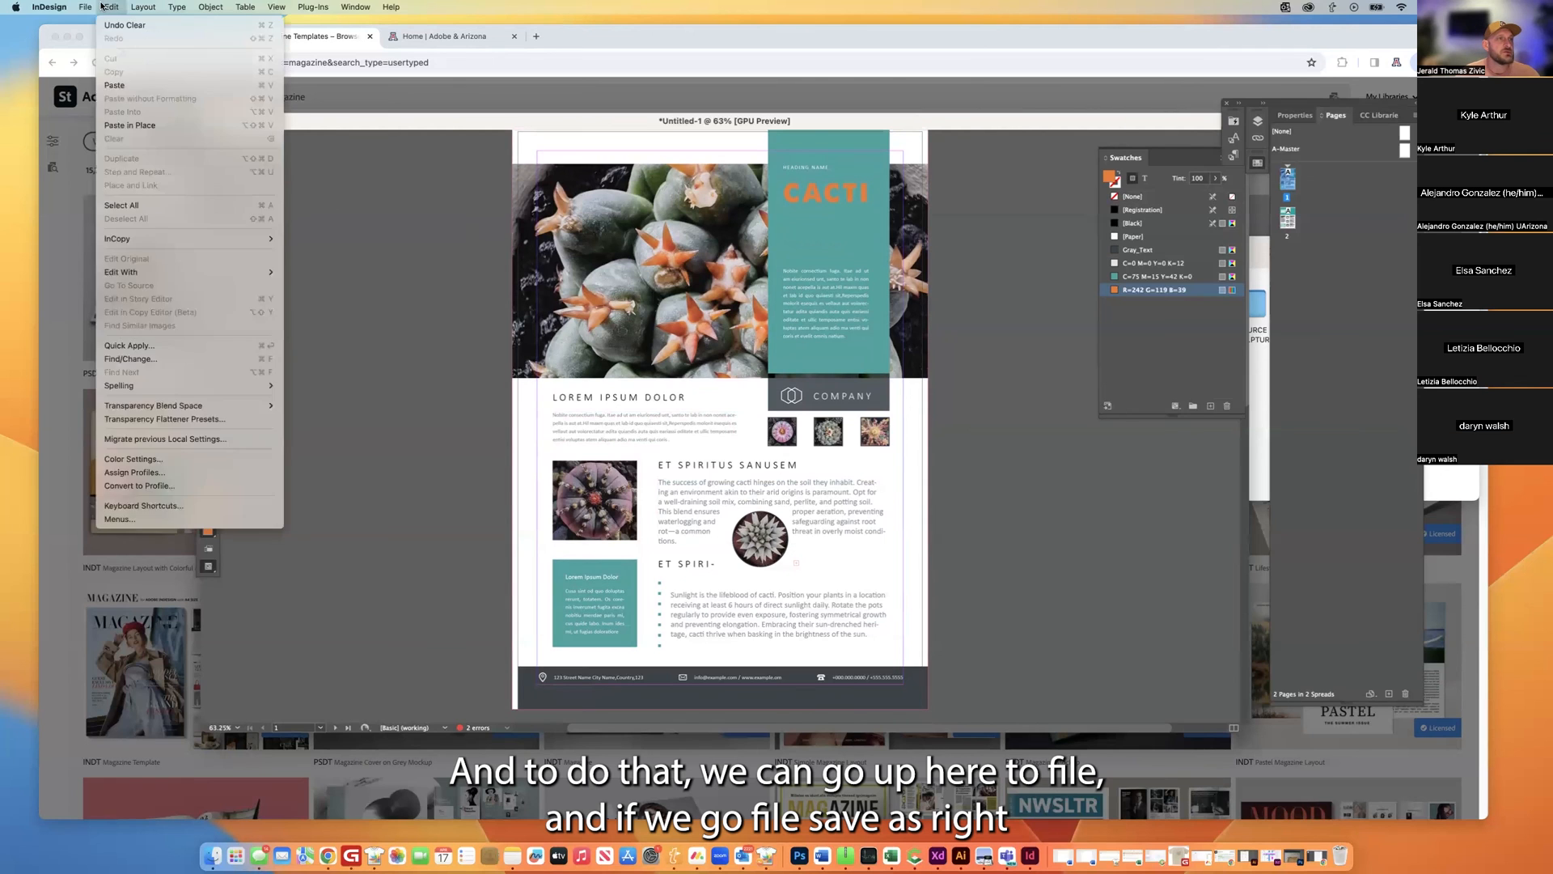
pyautogui.click(116, 118)
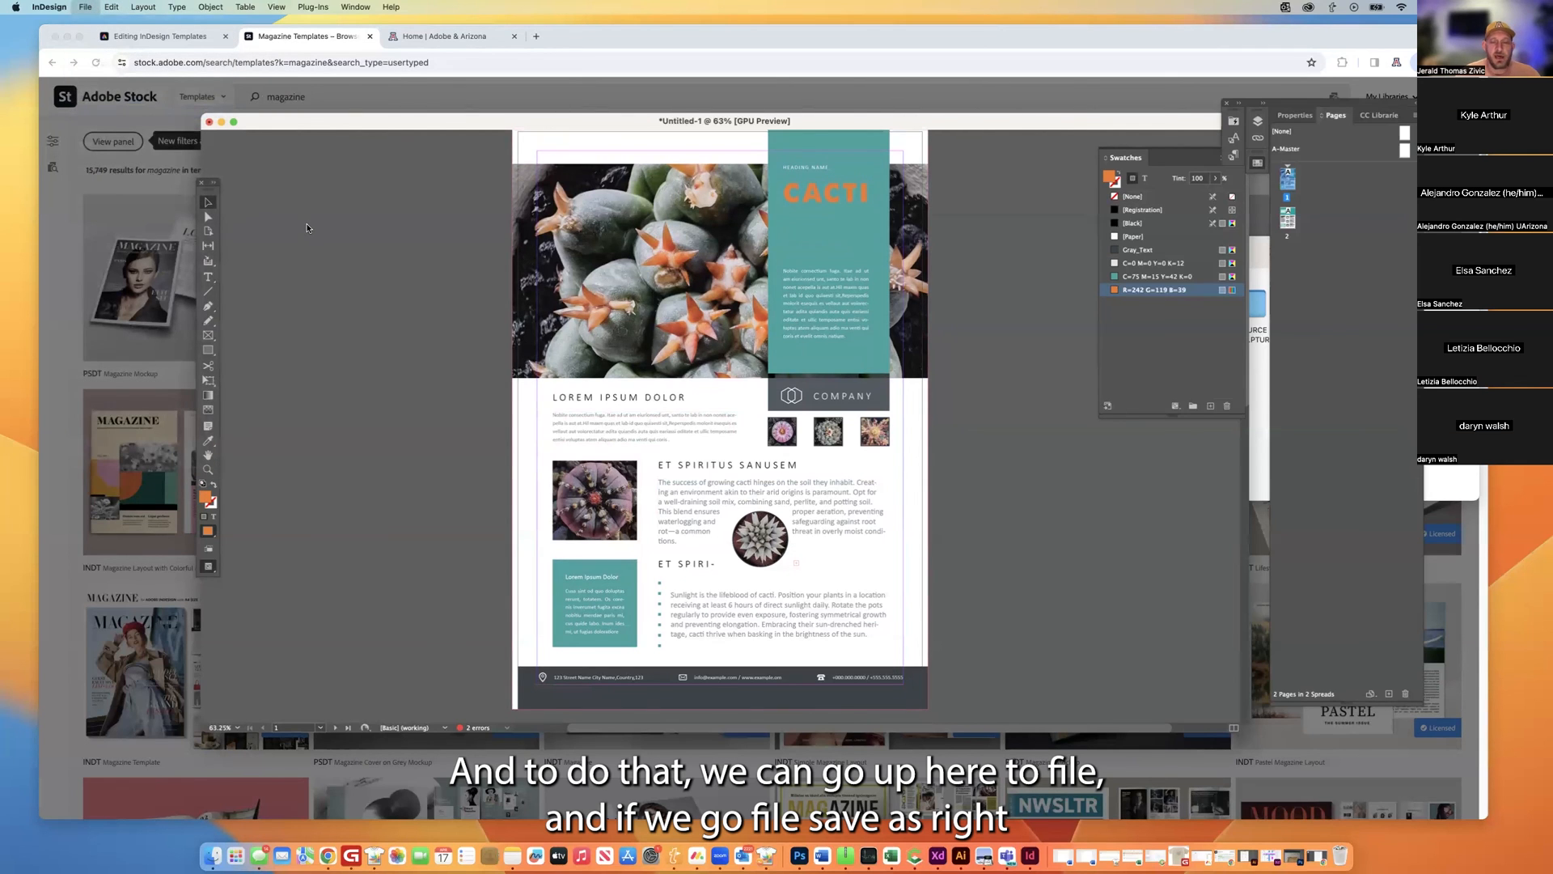
pyautogui.click(906, 322)
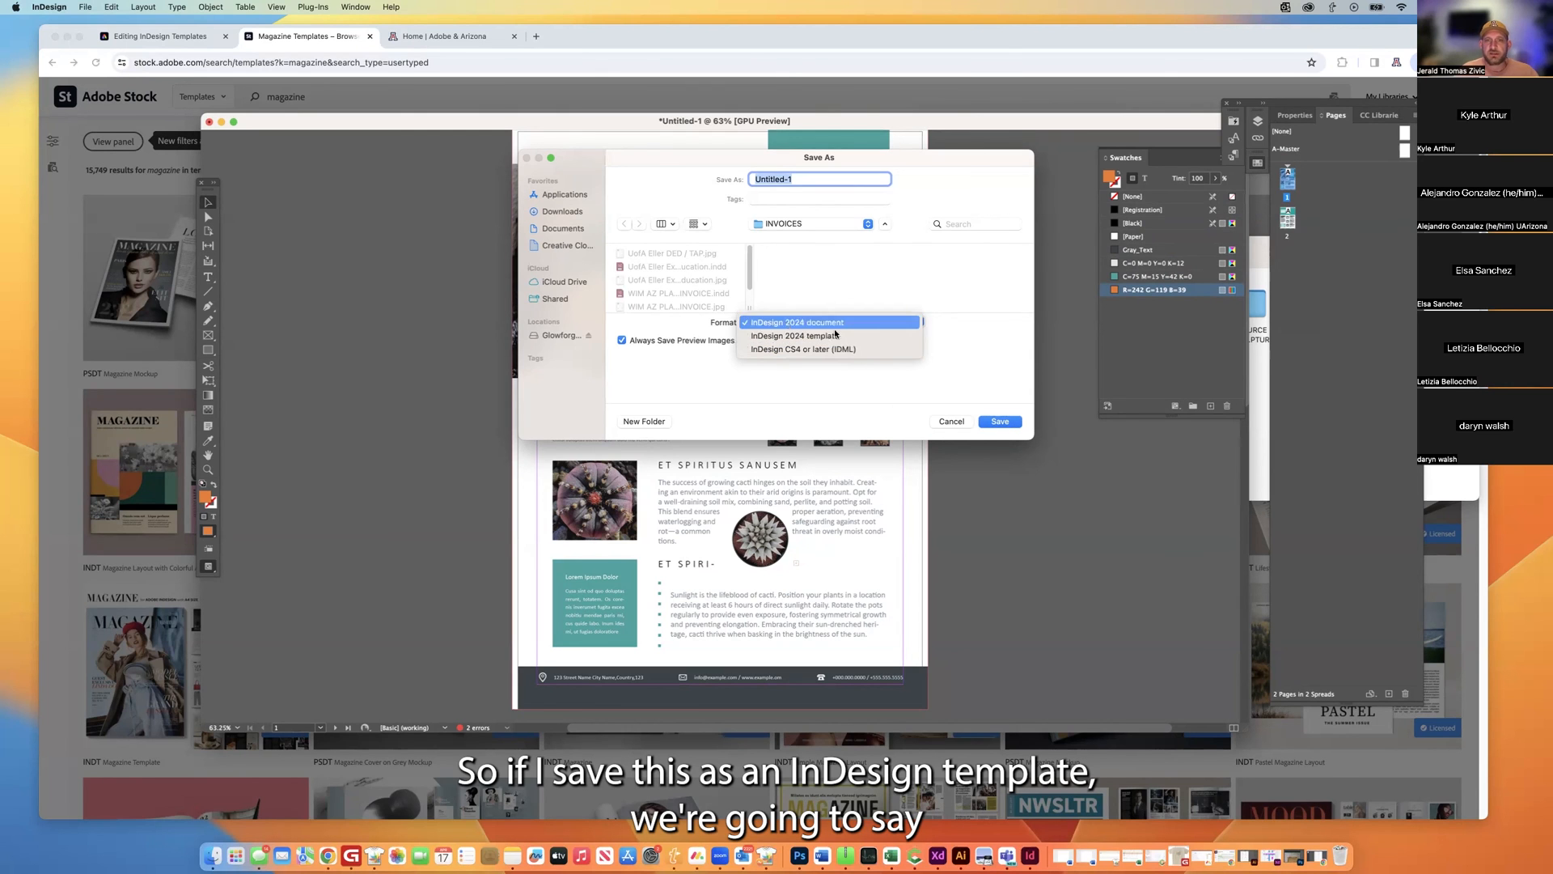
pyautogui.click(896, 377)
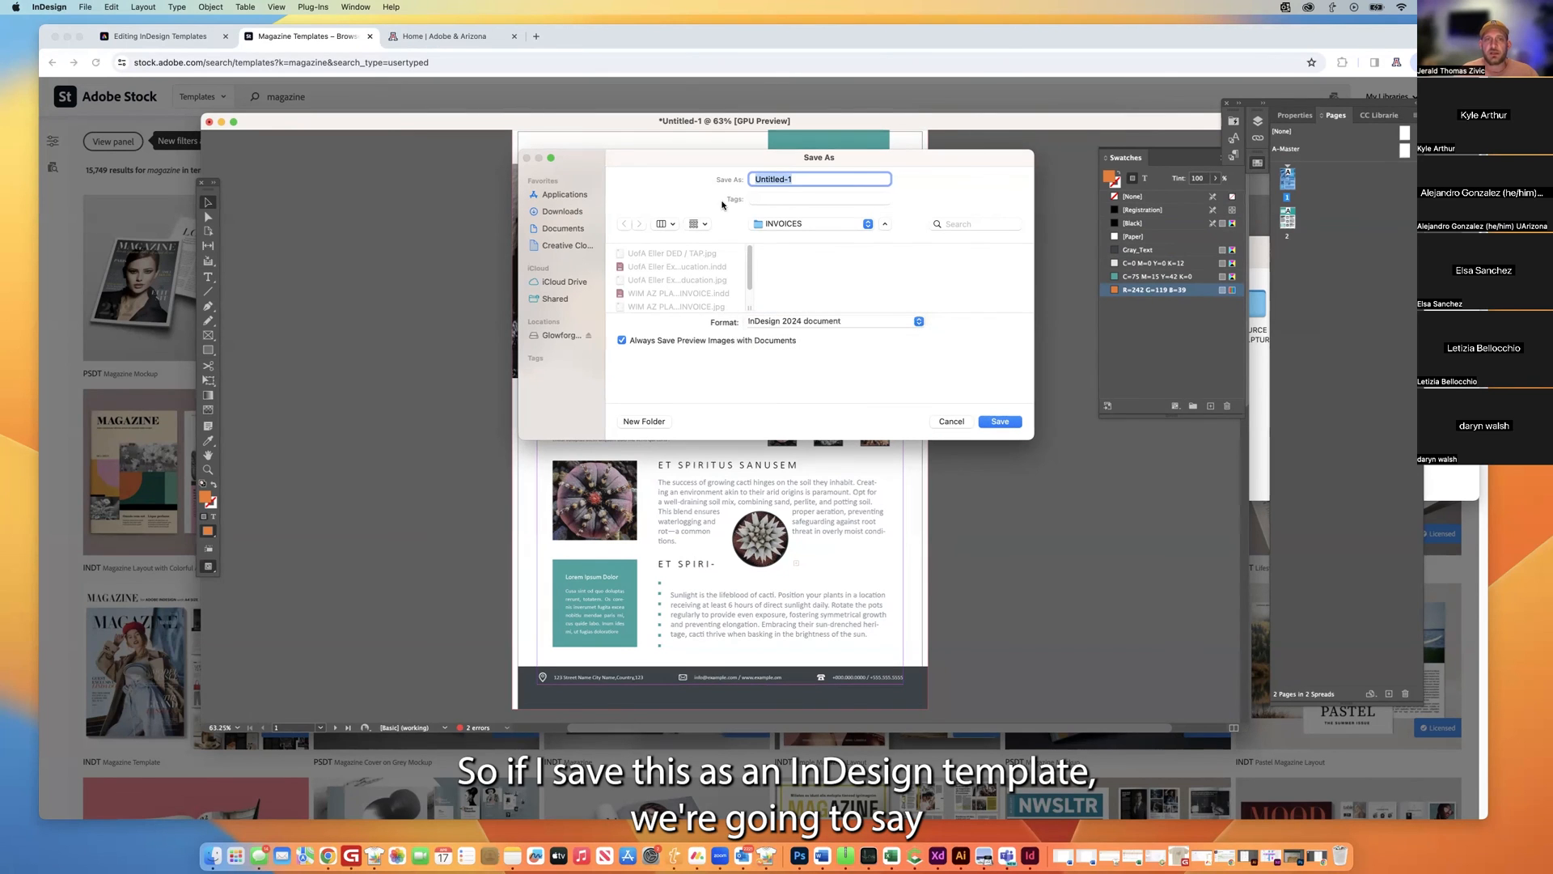
pyautogui.click(856, 230)
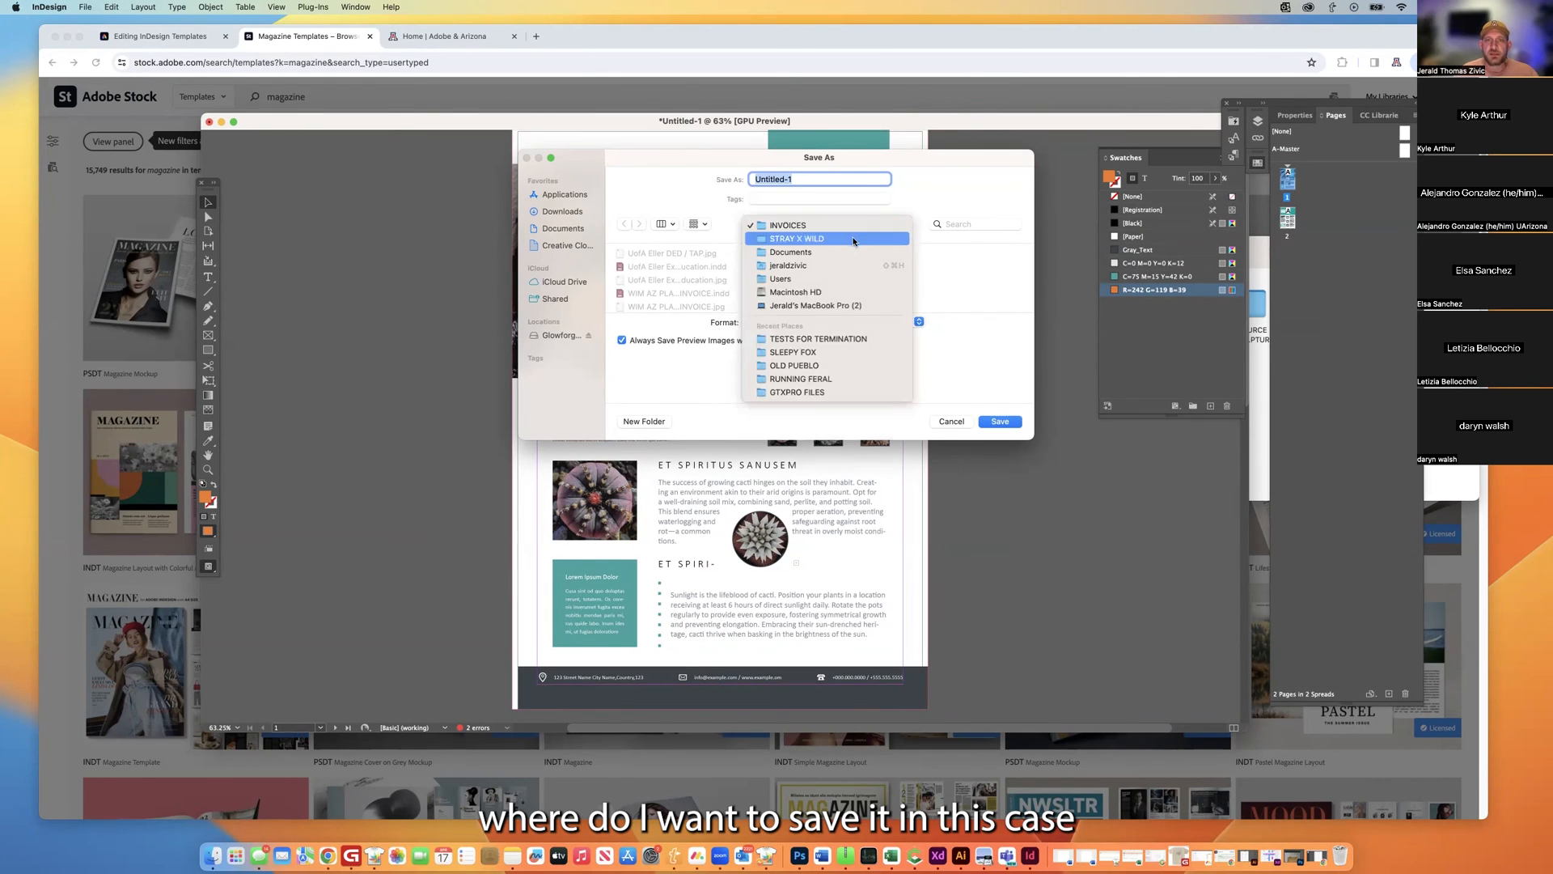
pyautogui.click(795, 252)
pyautogui.scroll(-10, 696, 275)
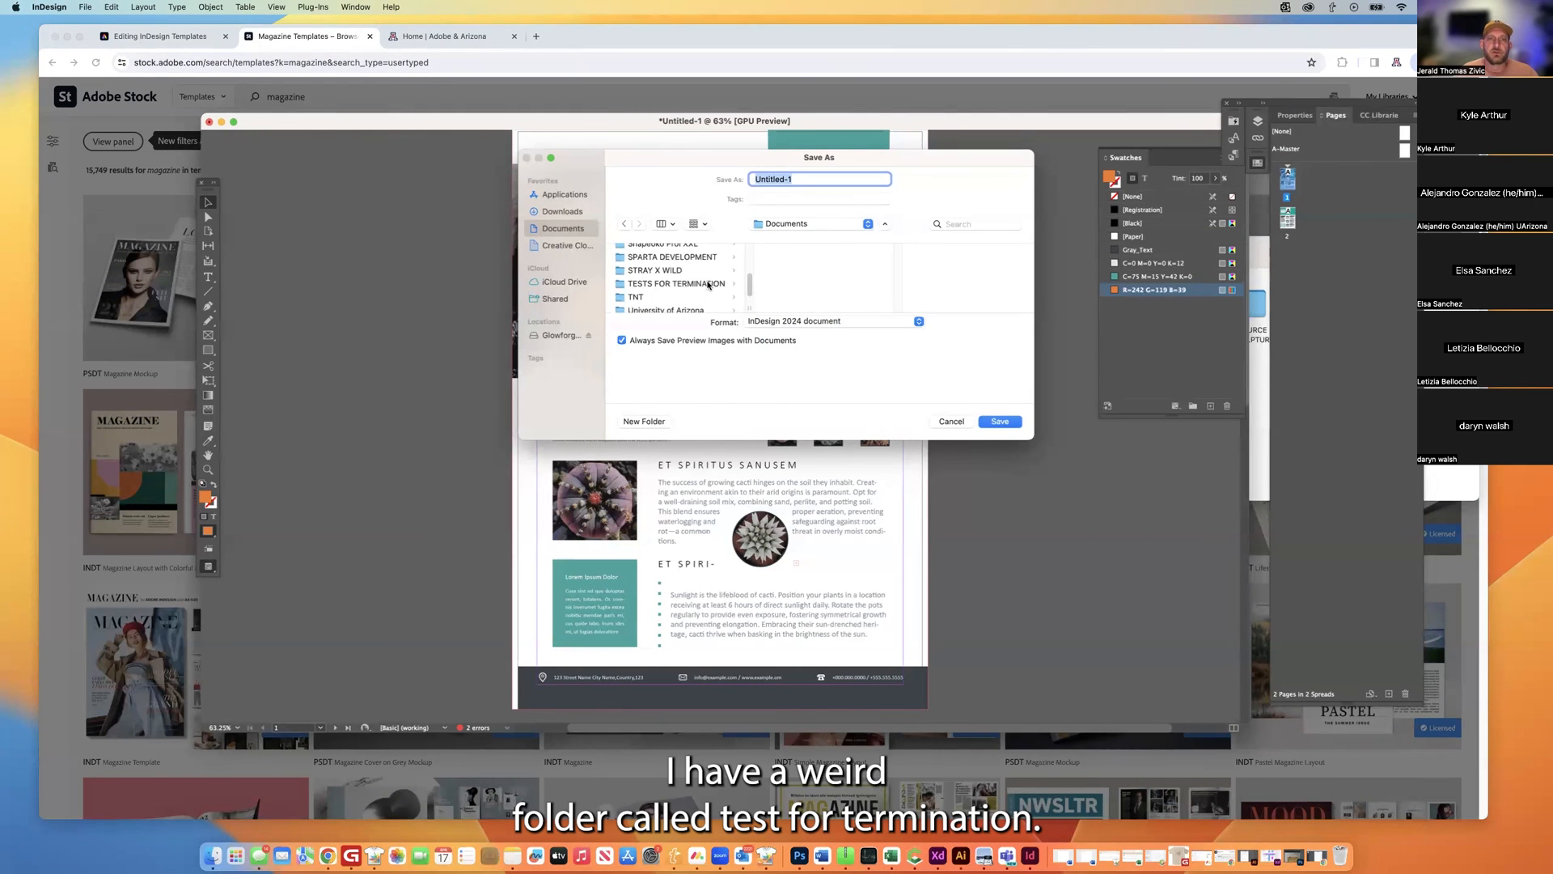
pyautogui.click(710, 284)
pyautogui.click(1000, 421)
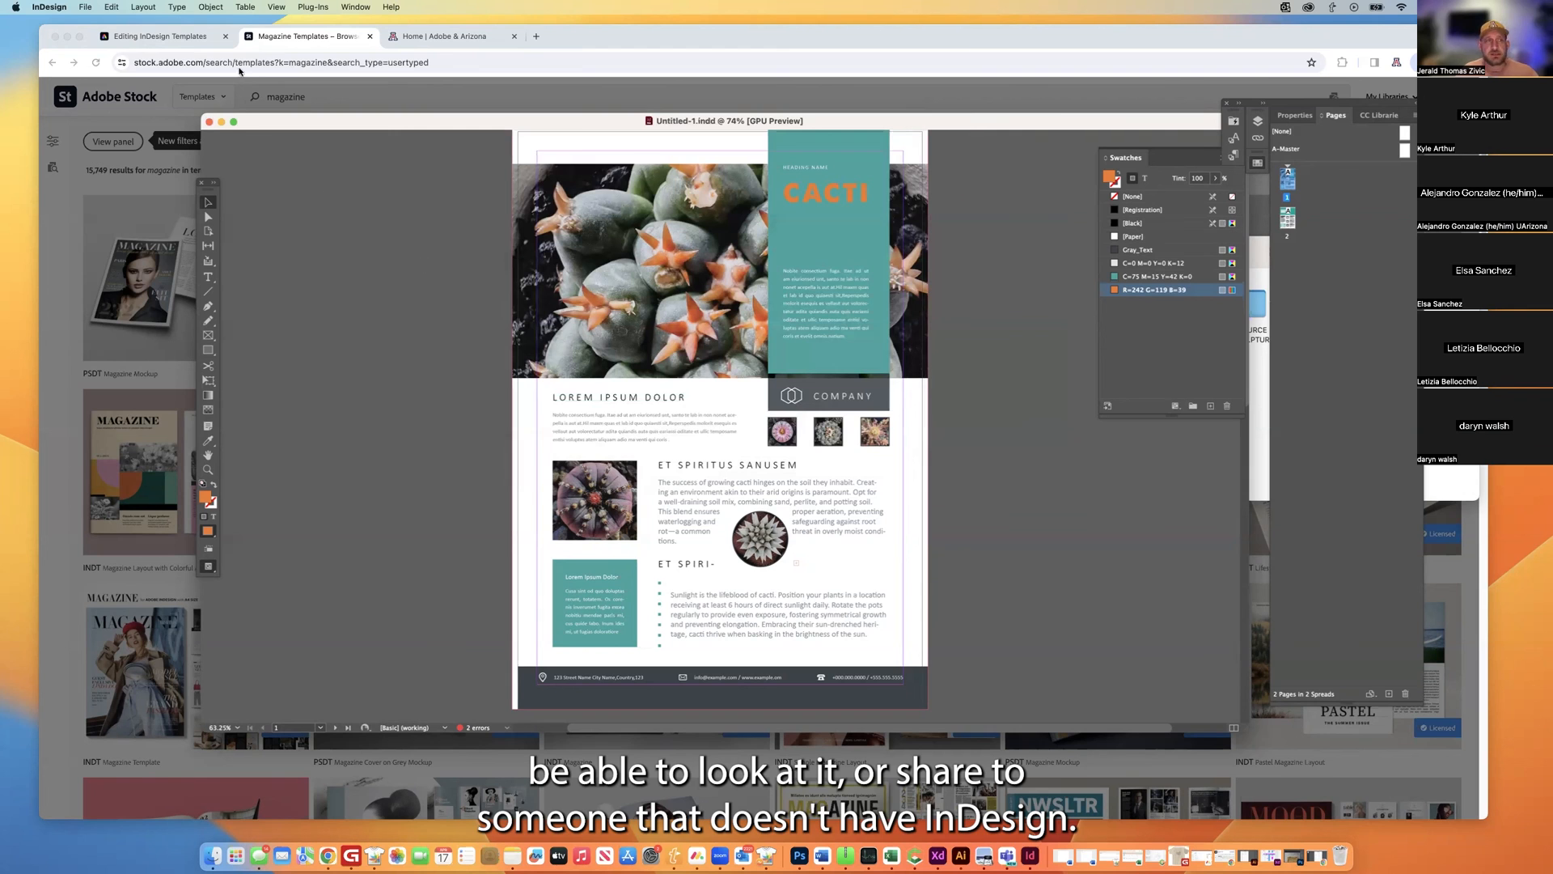
# Start a JPEG export of the flyer to the TESTS FOR TERMINATION folder inside Documents, keeping the name Untitled-1.
pyautogui.click(86, 6)
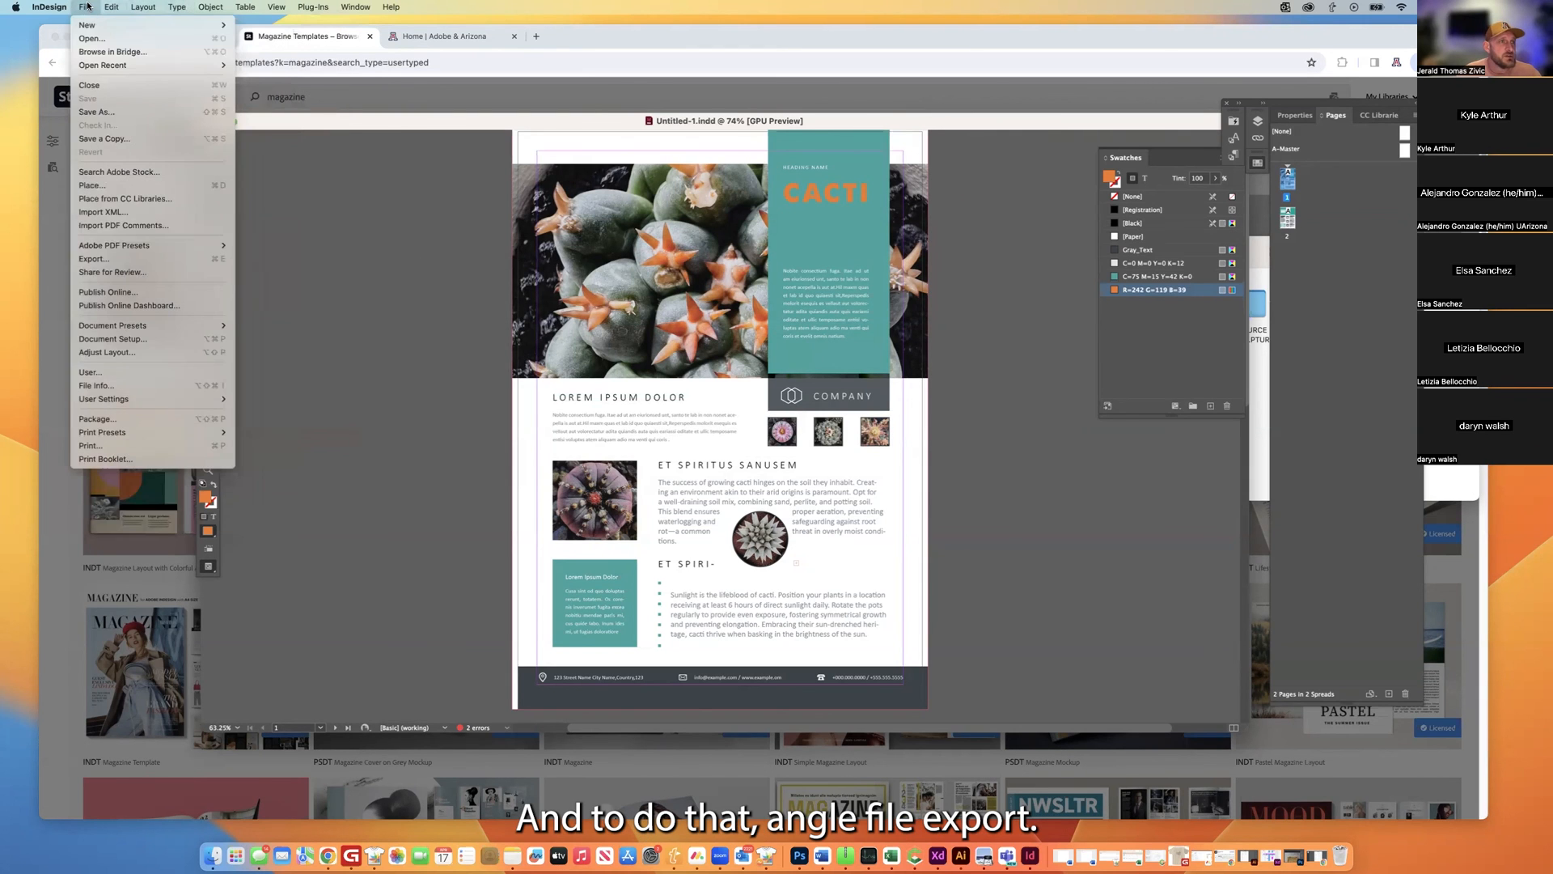
pyautogui.click(126, 259)
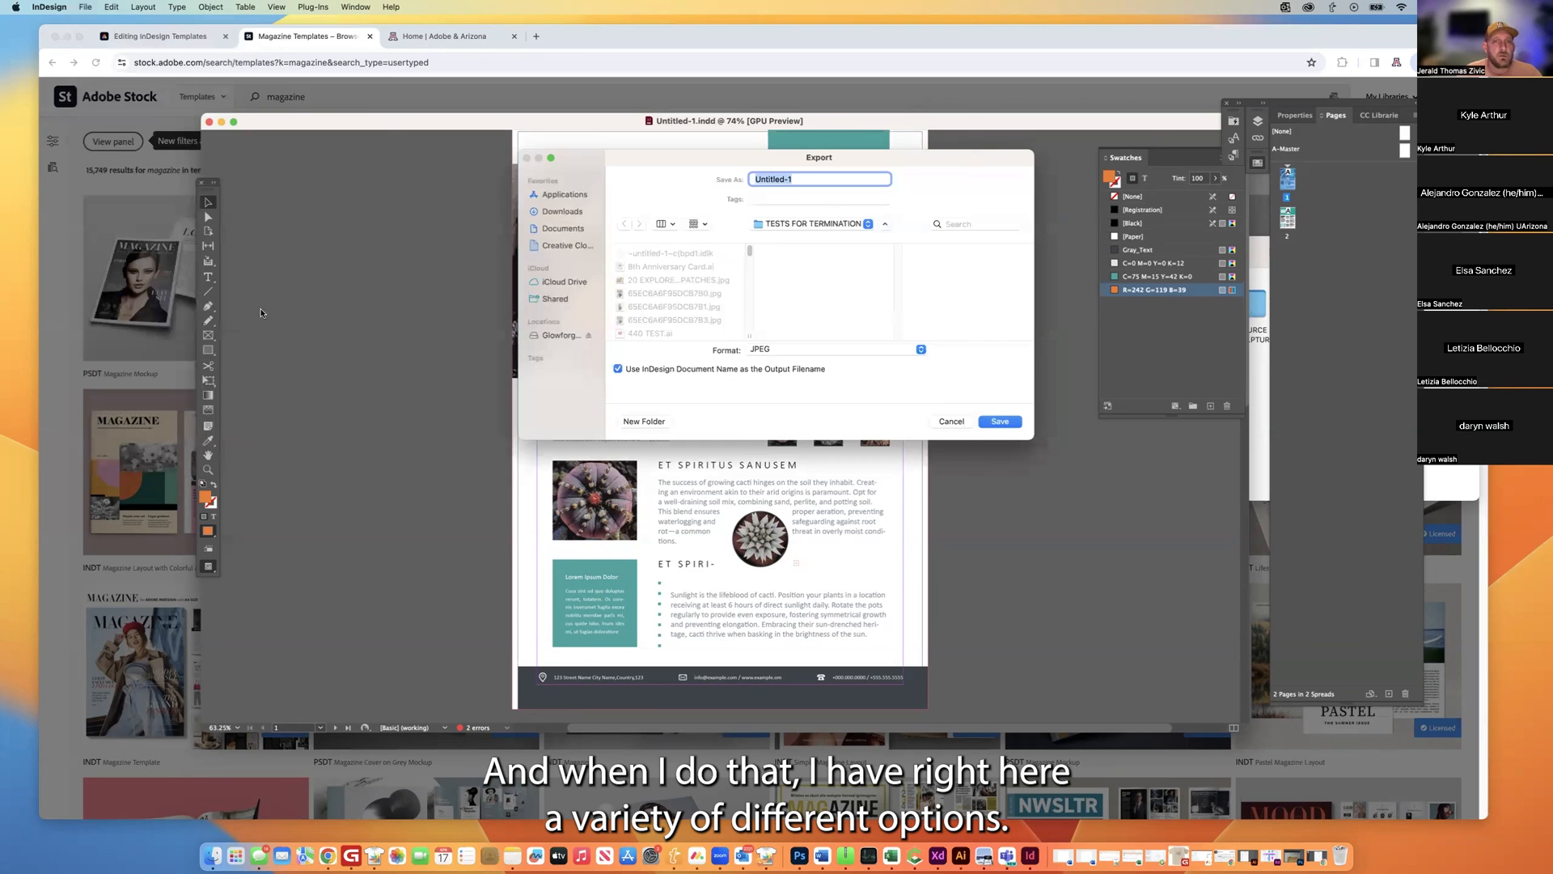
pyautogui.click(791, 353)
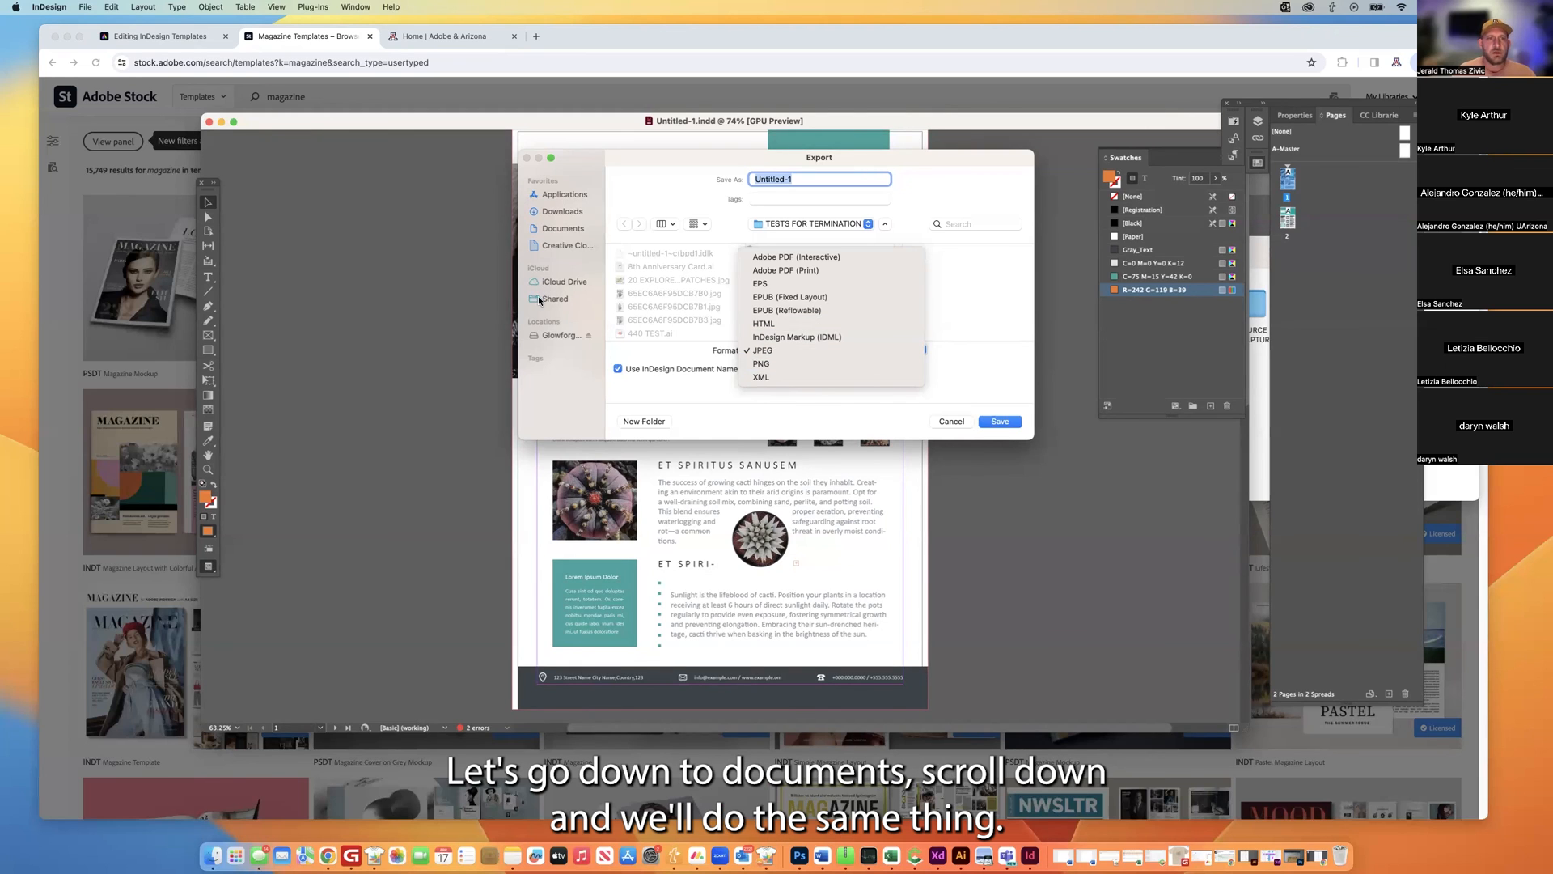
pyautogui.click(563, 228)
pyautogui.scroll(-10, 676, 300)
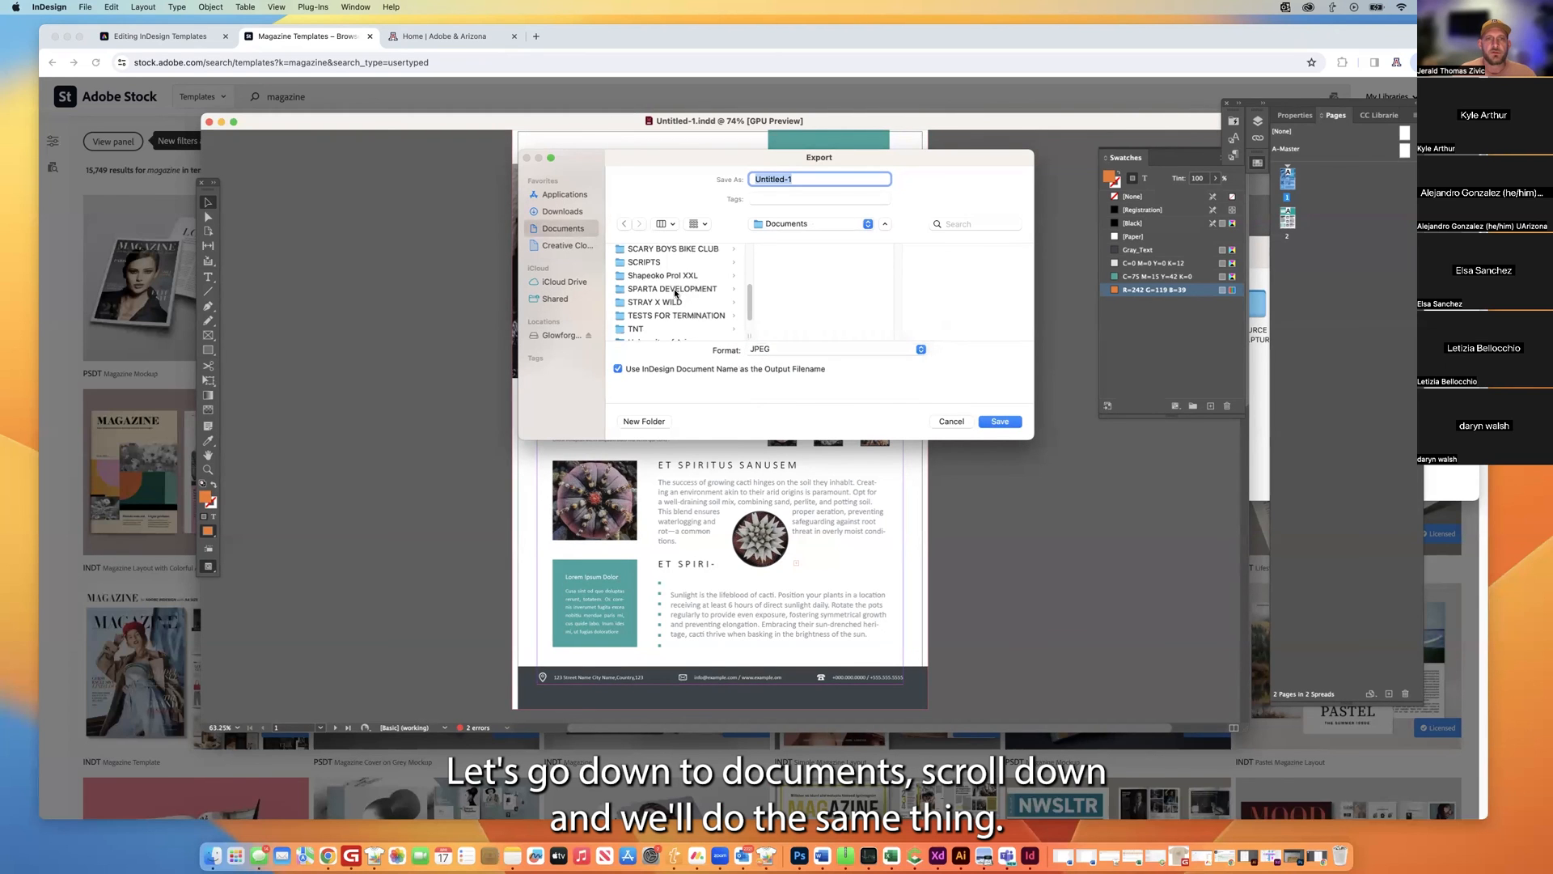
pyautogui.click(677, 315)
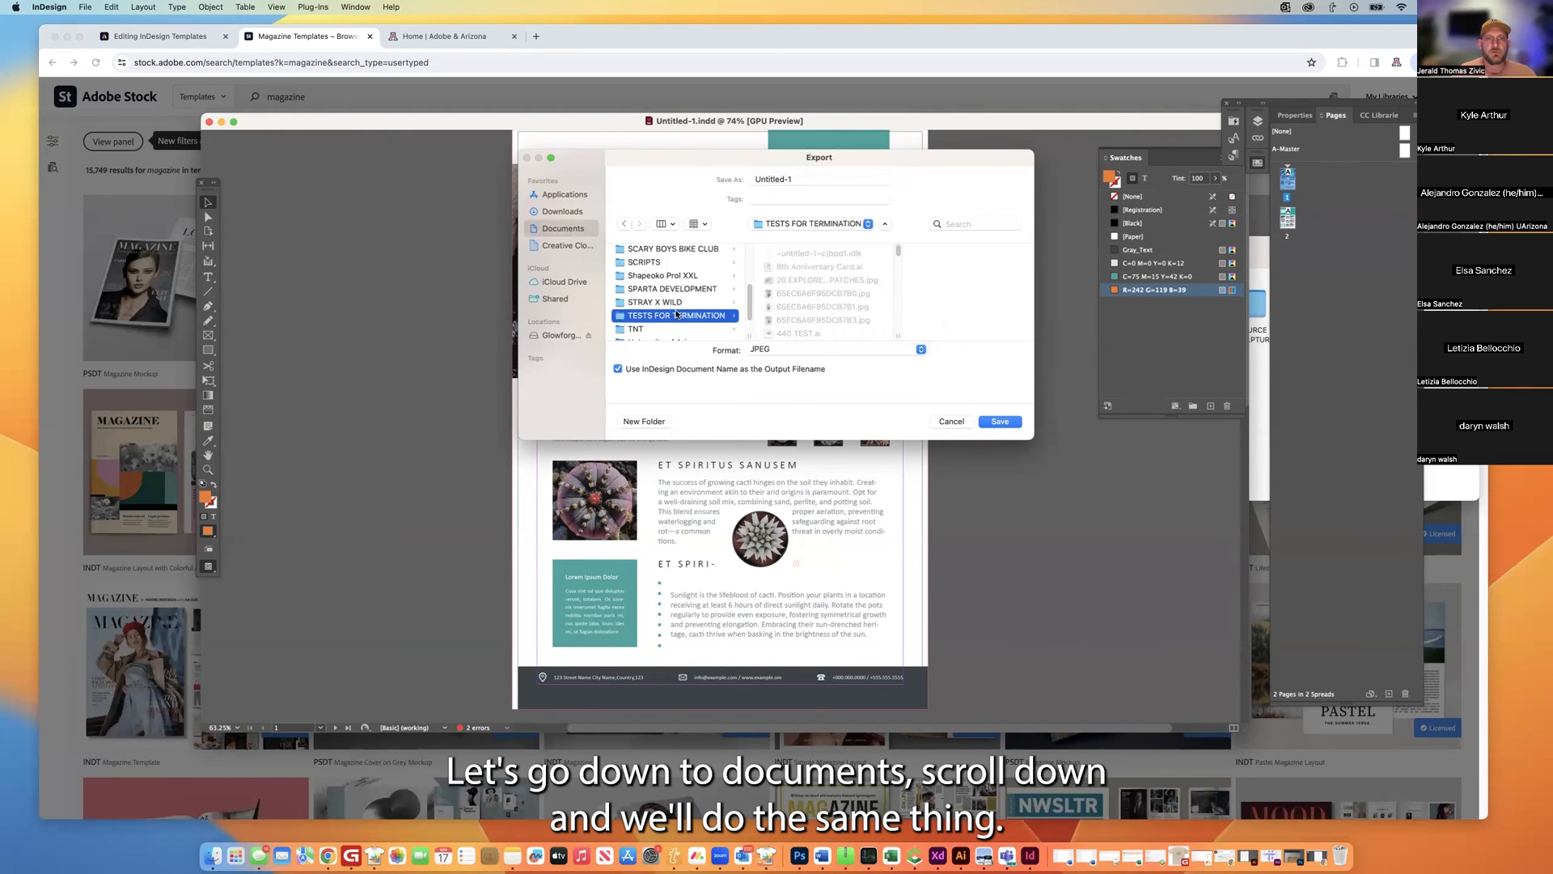
pyautogui.click(1000, 422)
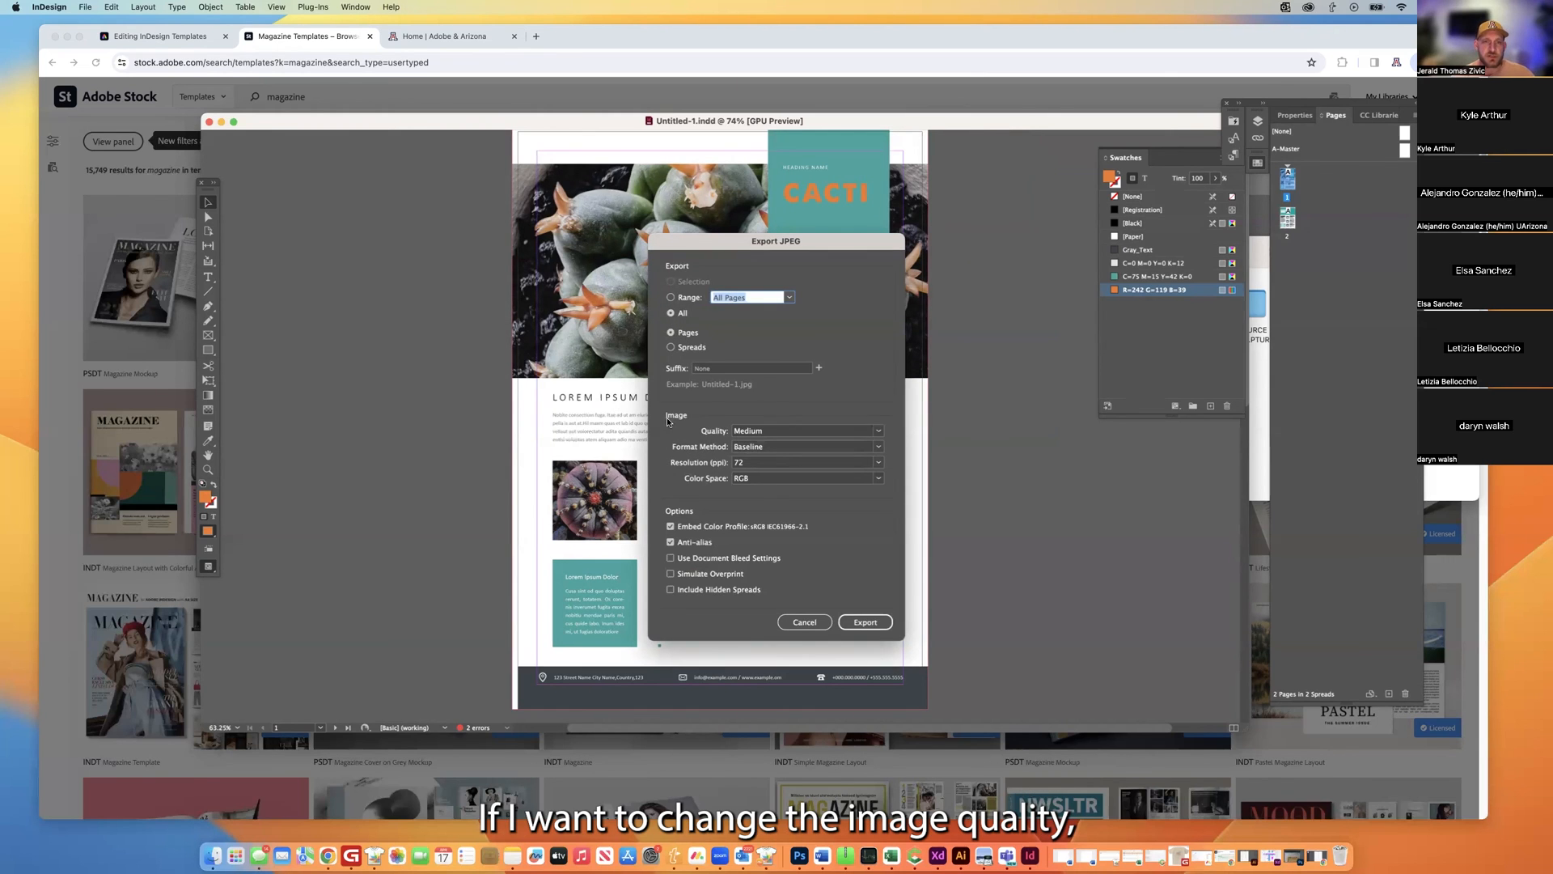
# Set the JPEG resolution to 300 ppi and export all pages at Medium quality.
pyautogui.click(865, 465)
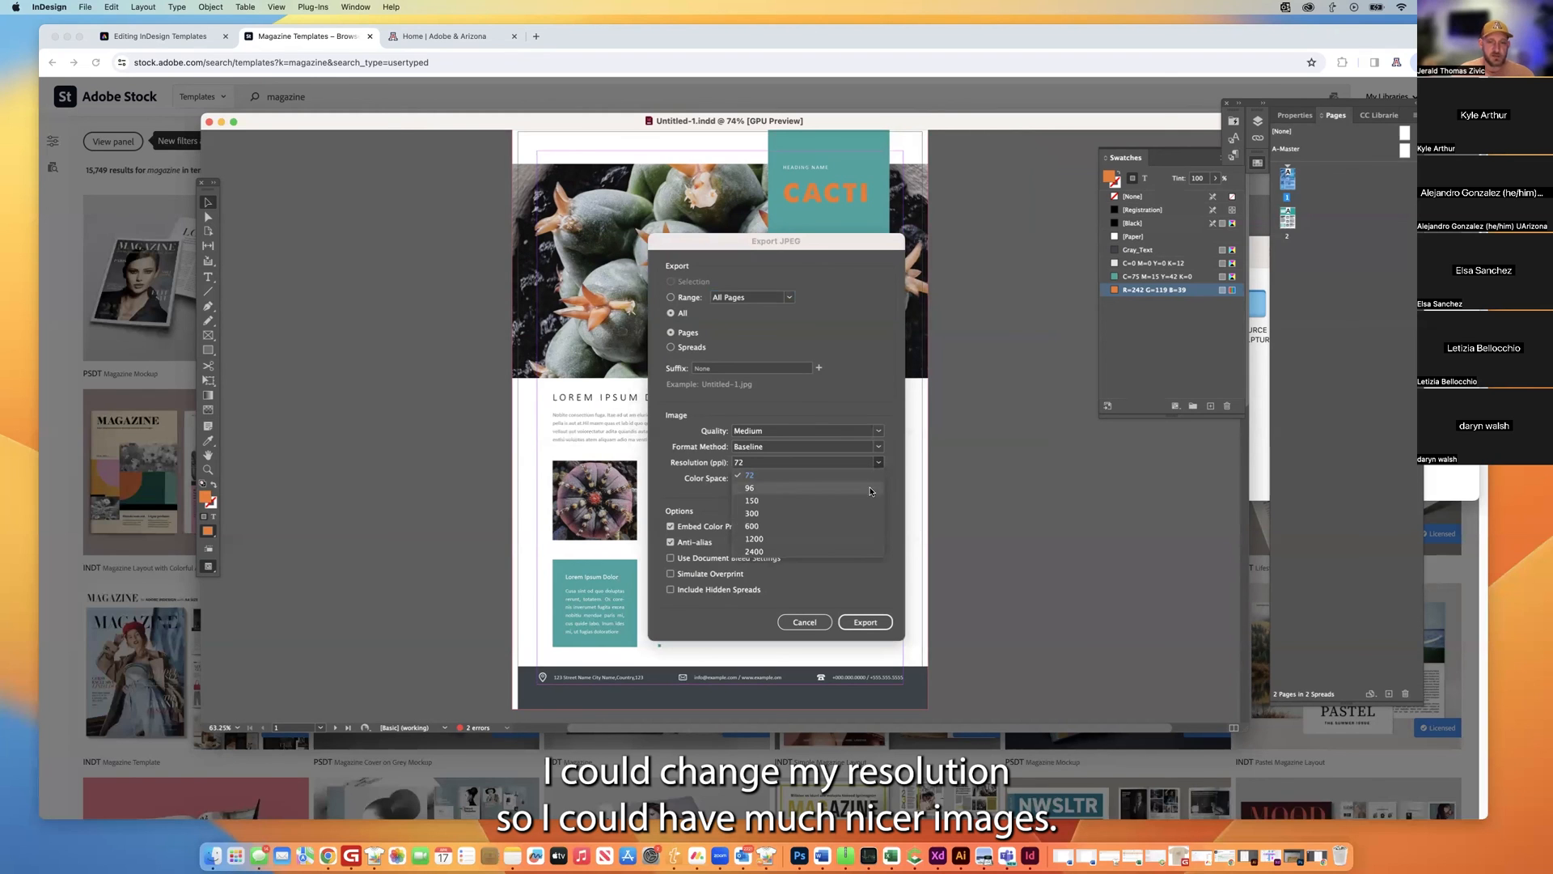
pyautogui.click(853, 512)
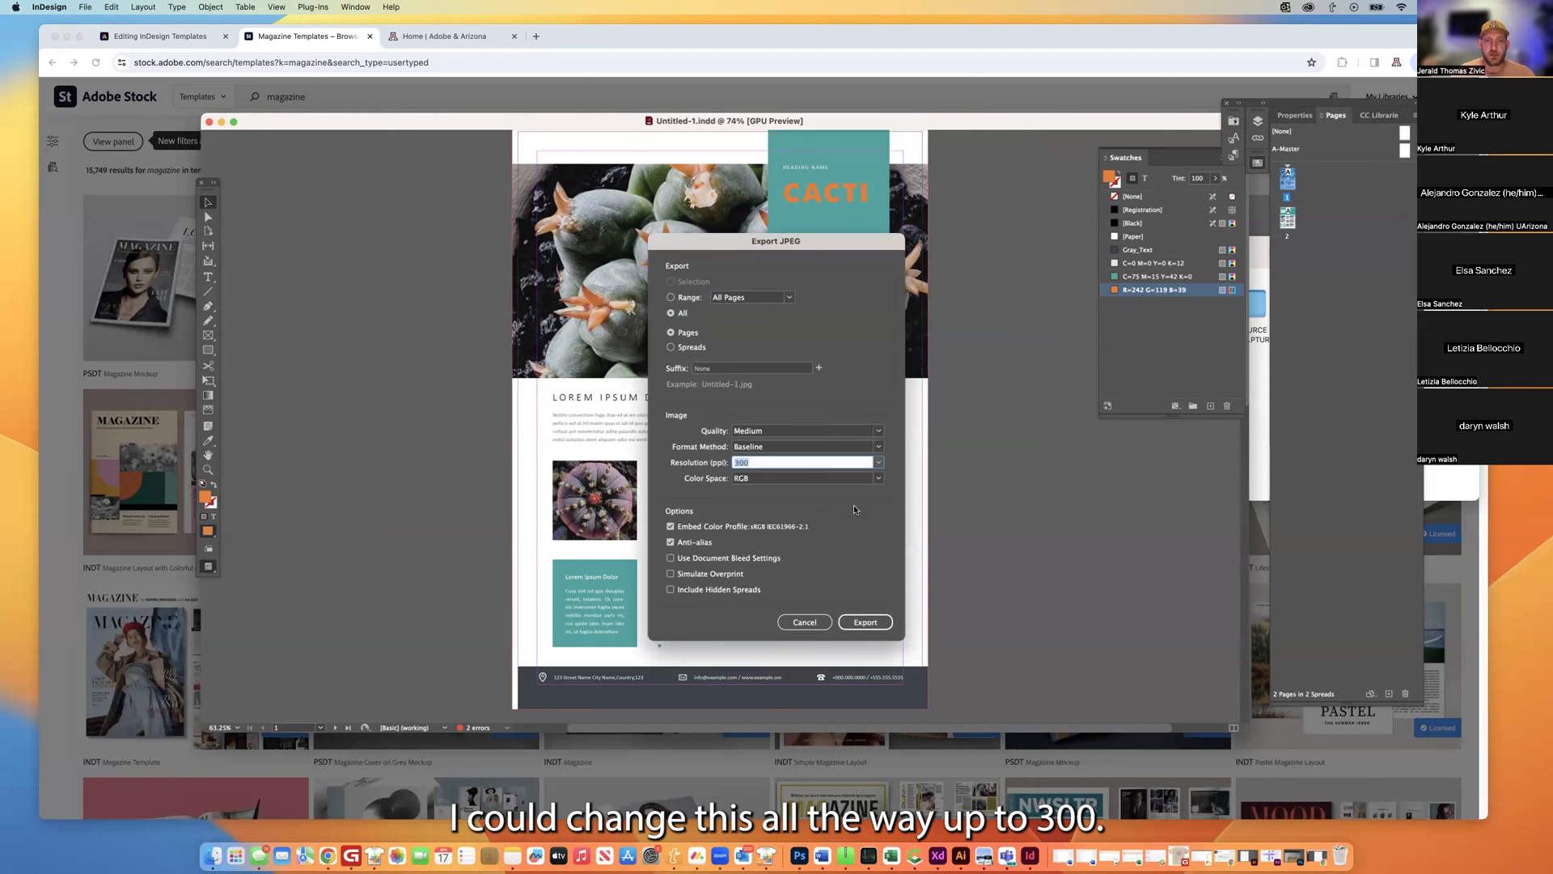
pyautogui.click(866, 462)
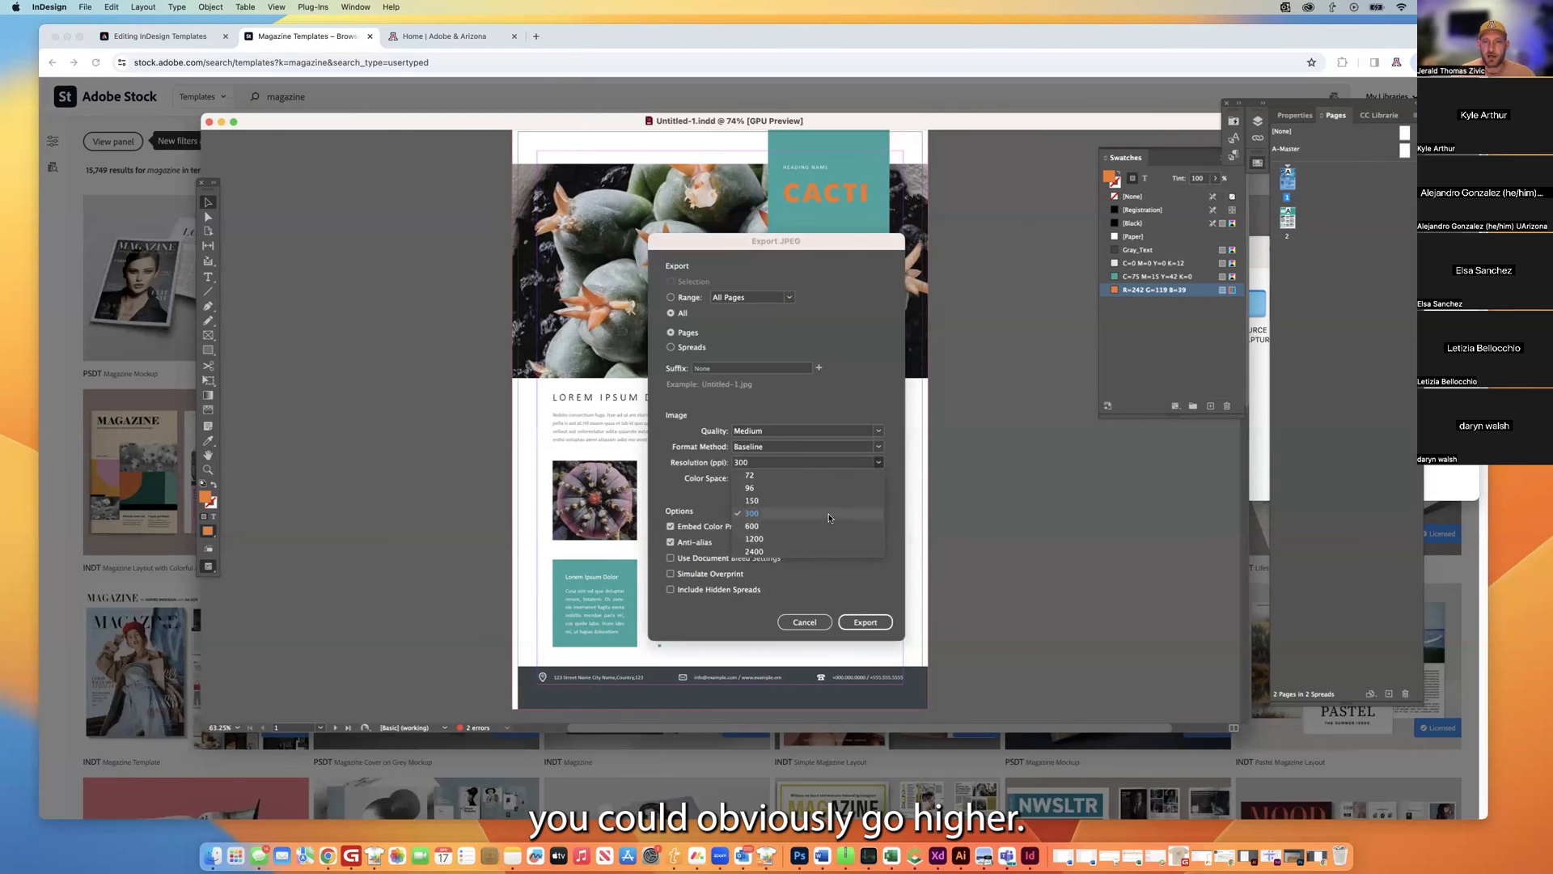
pyautogui.click(691, 468)
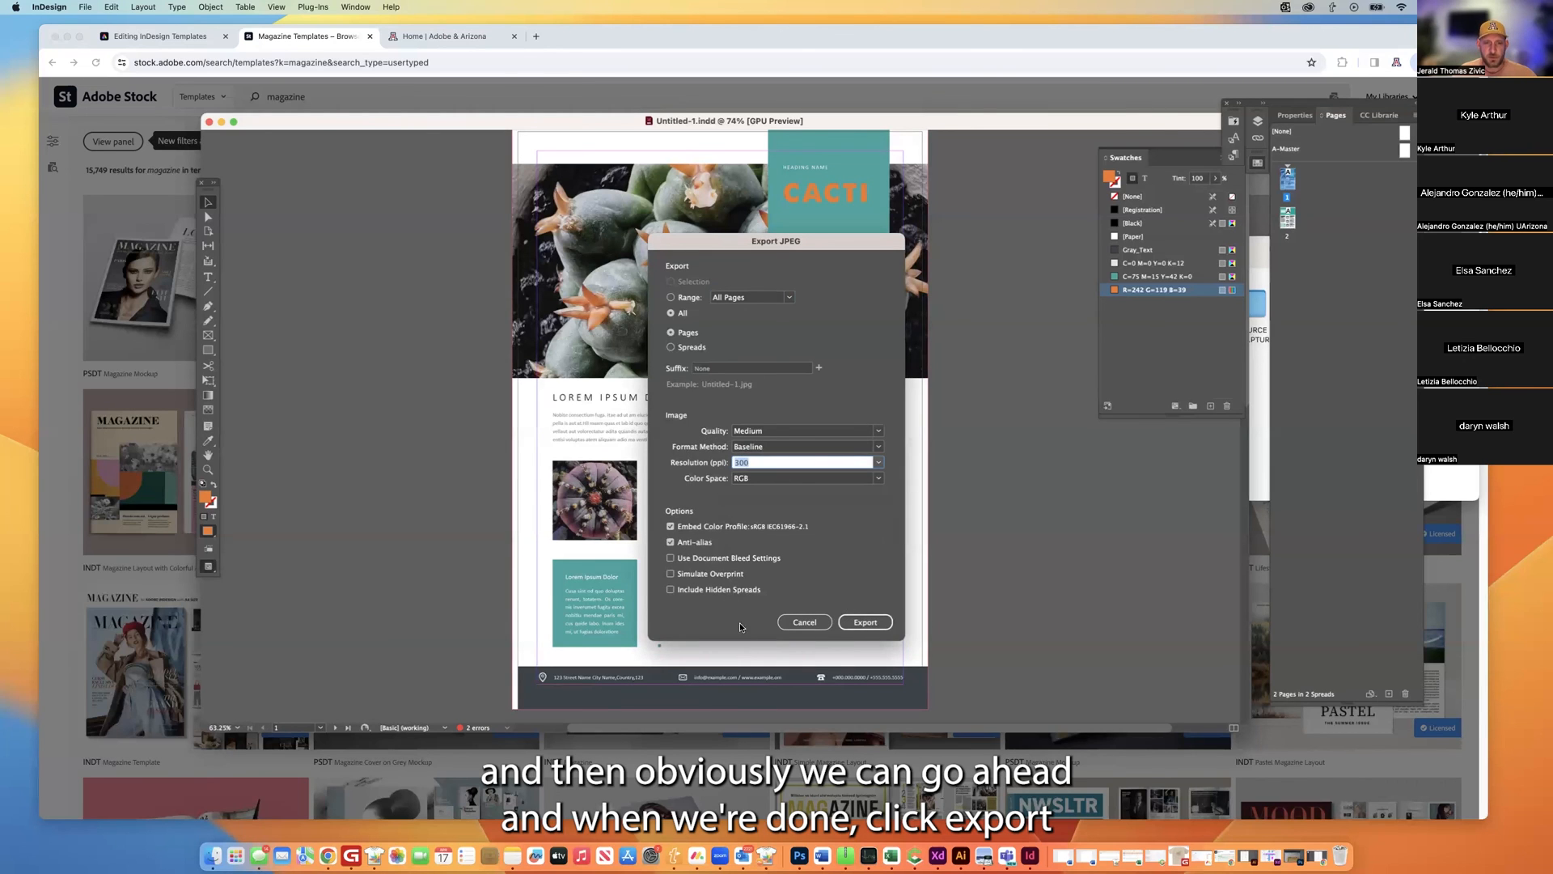
pyautogui.click(865, 621)
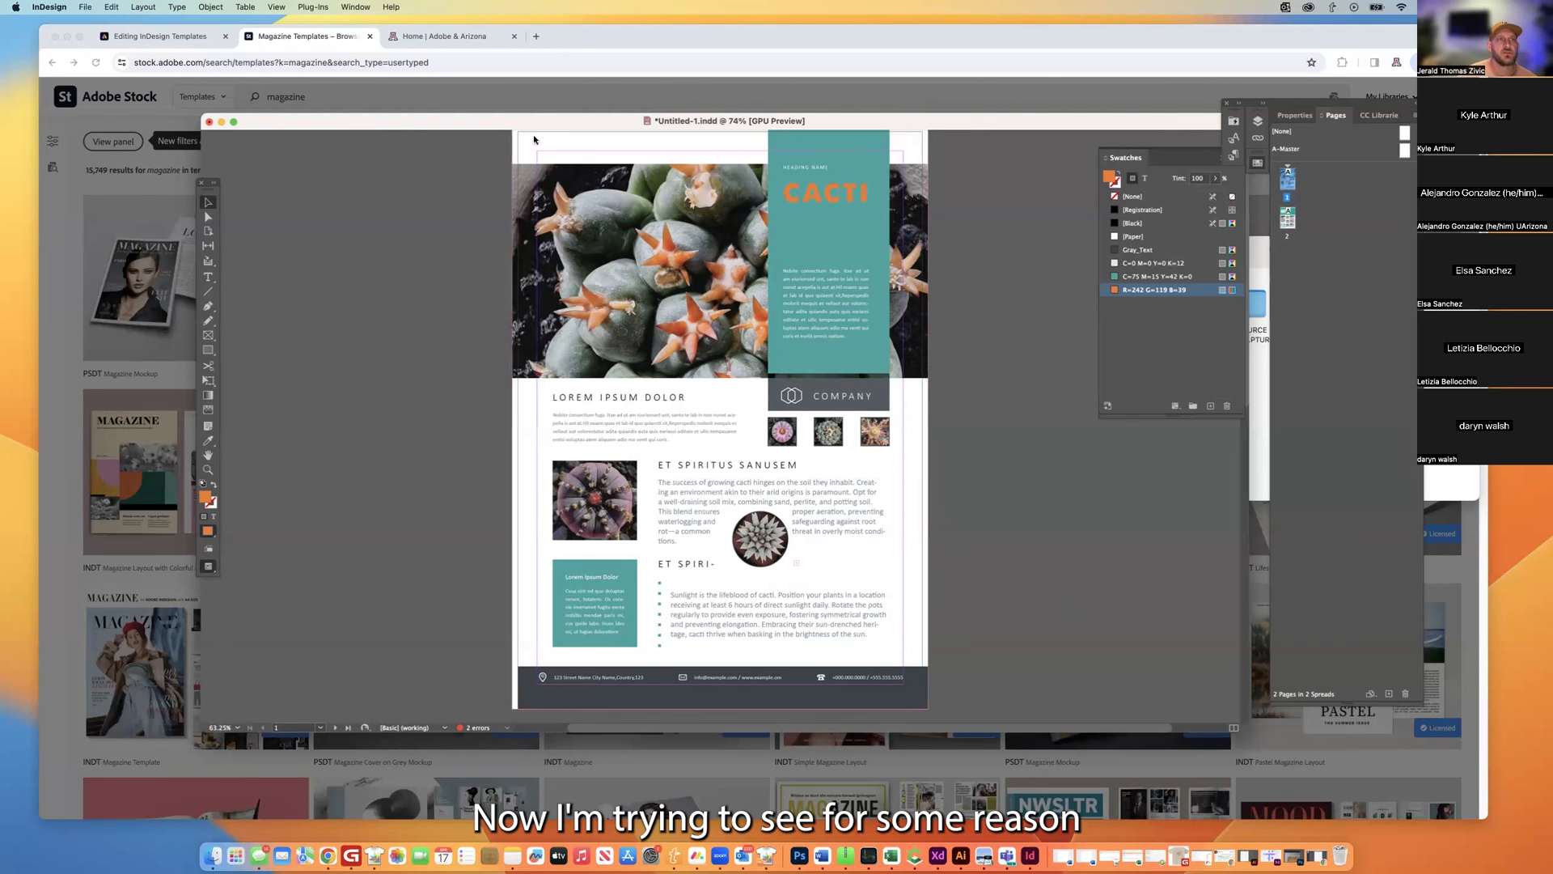
pyautogui.moveTo(501, 123); pyautogui.dragTo(499, 114)
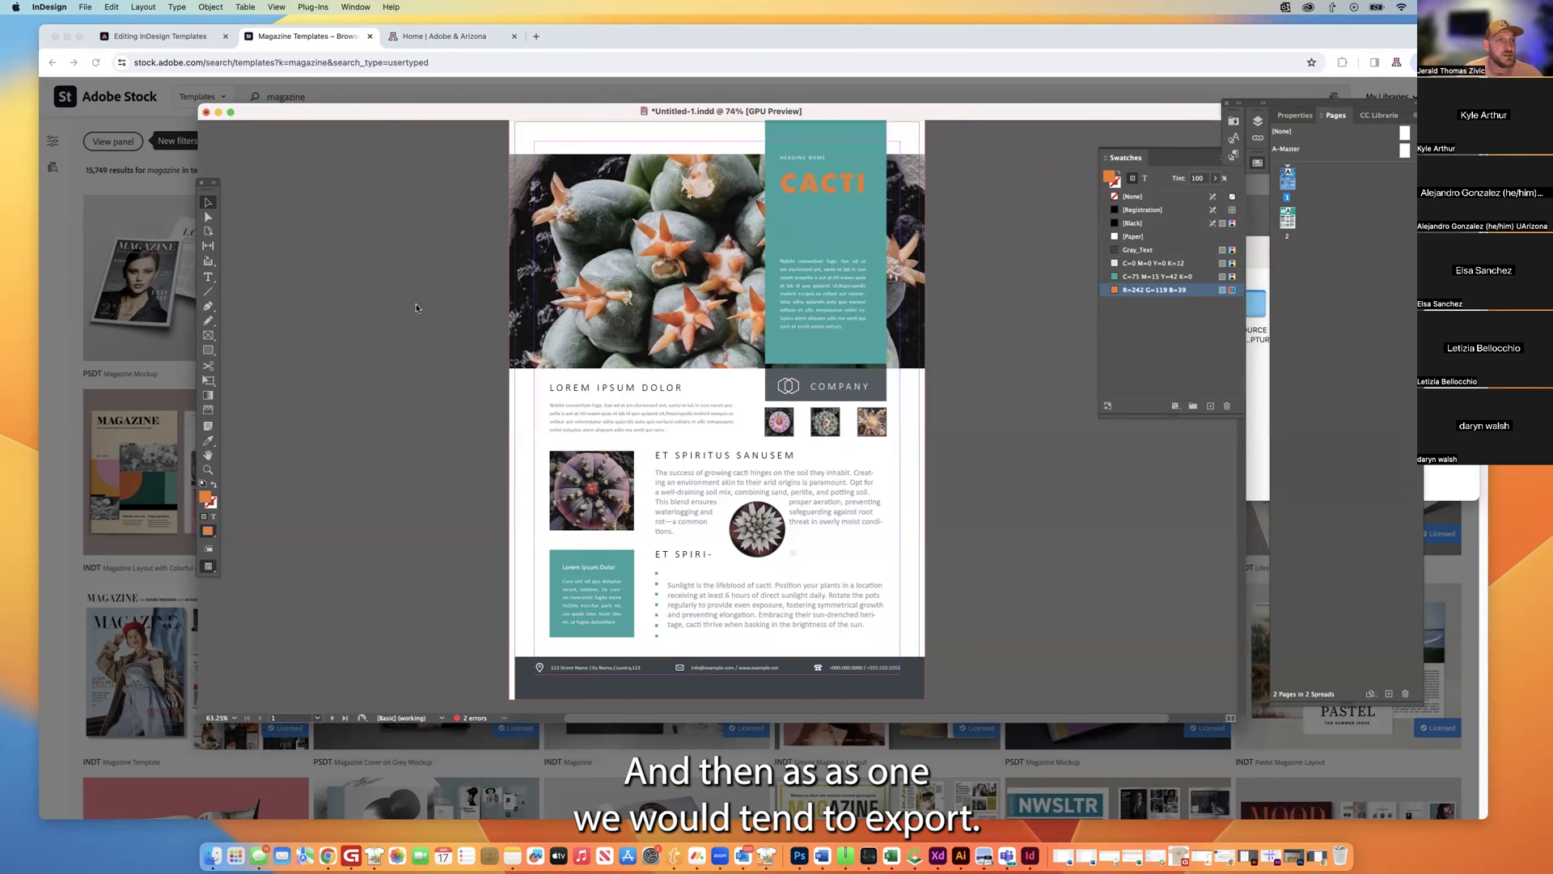
pyautogui.click(274, 8)
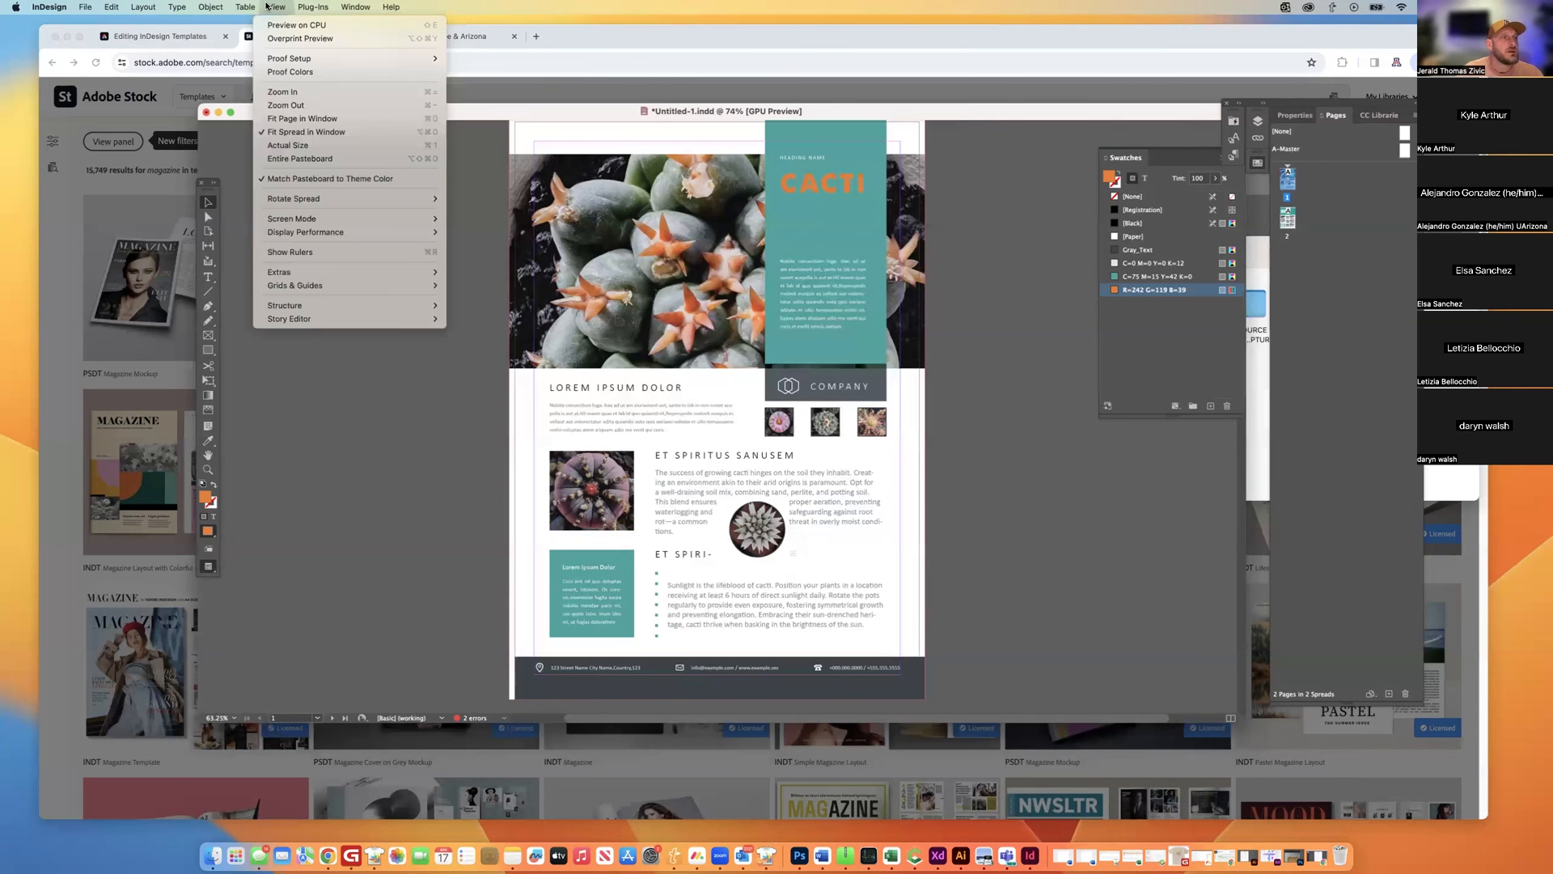
pyautogui.click(155, 6)
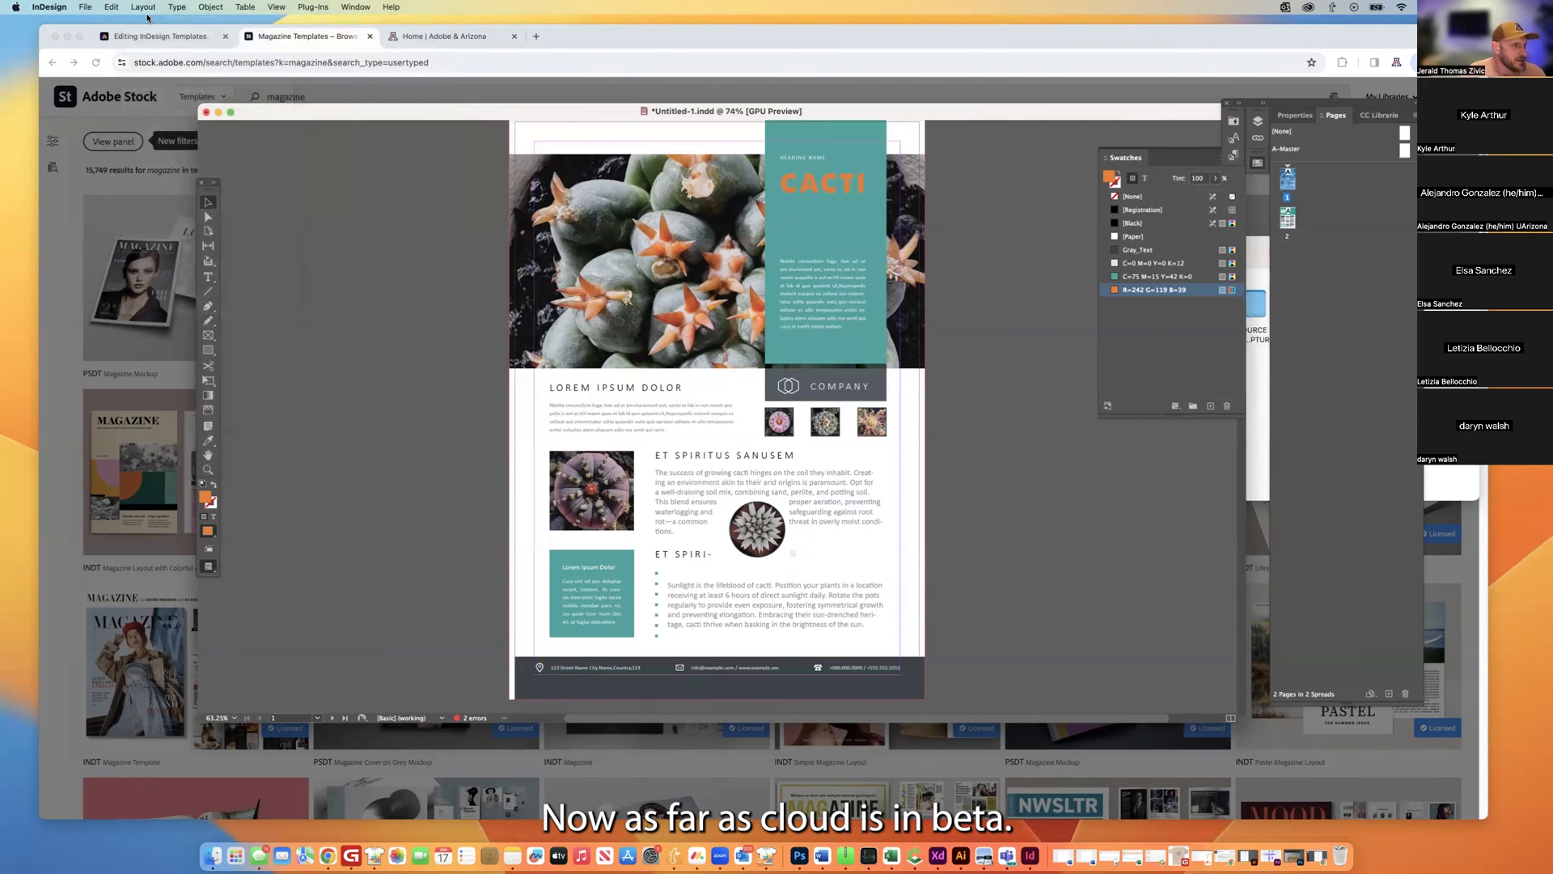